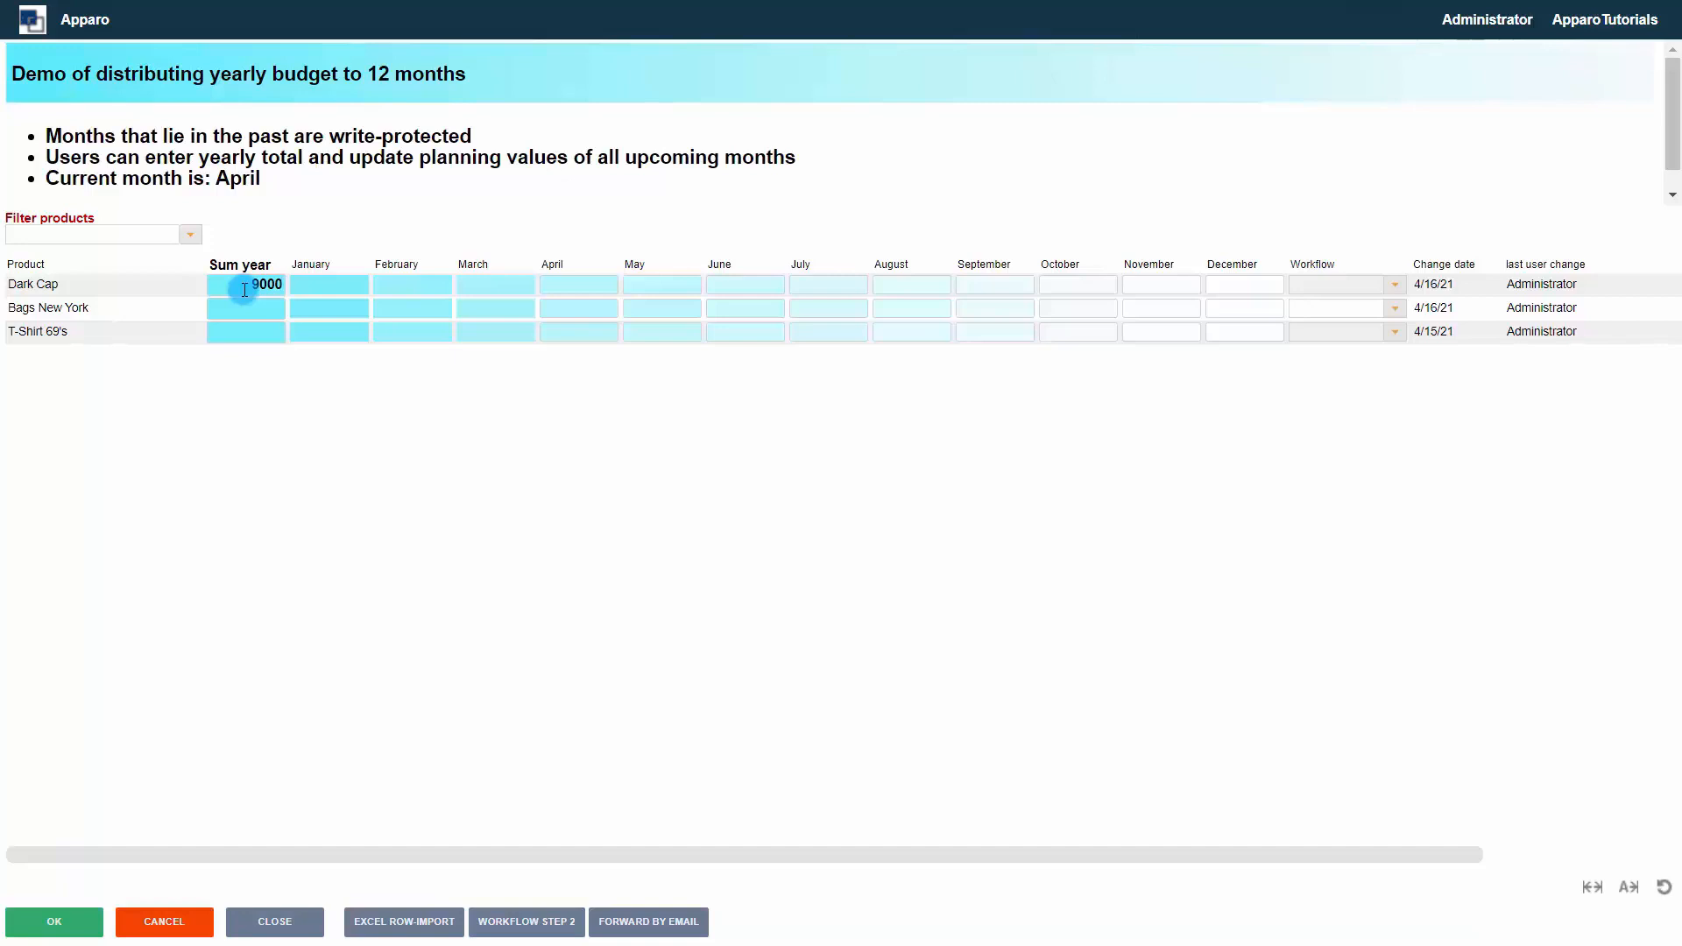
# In the running planning form, confirm Dark Cap's yearly total and set its April value to 1100
pyautogui.press('Tab')
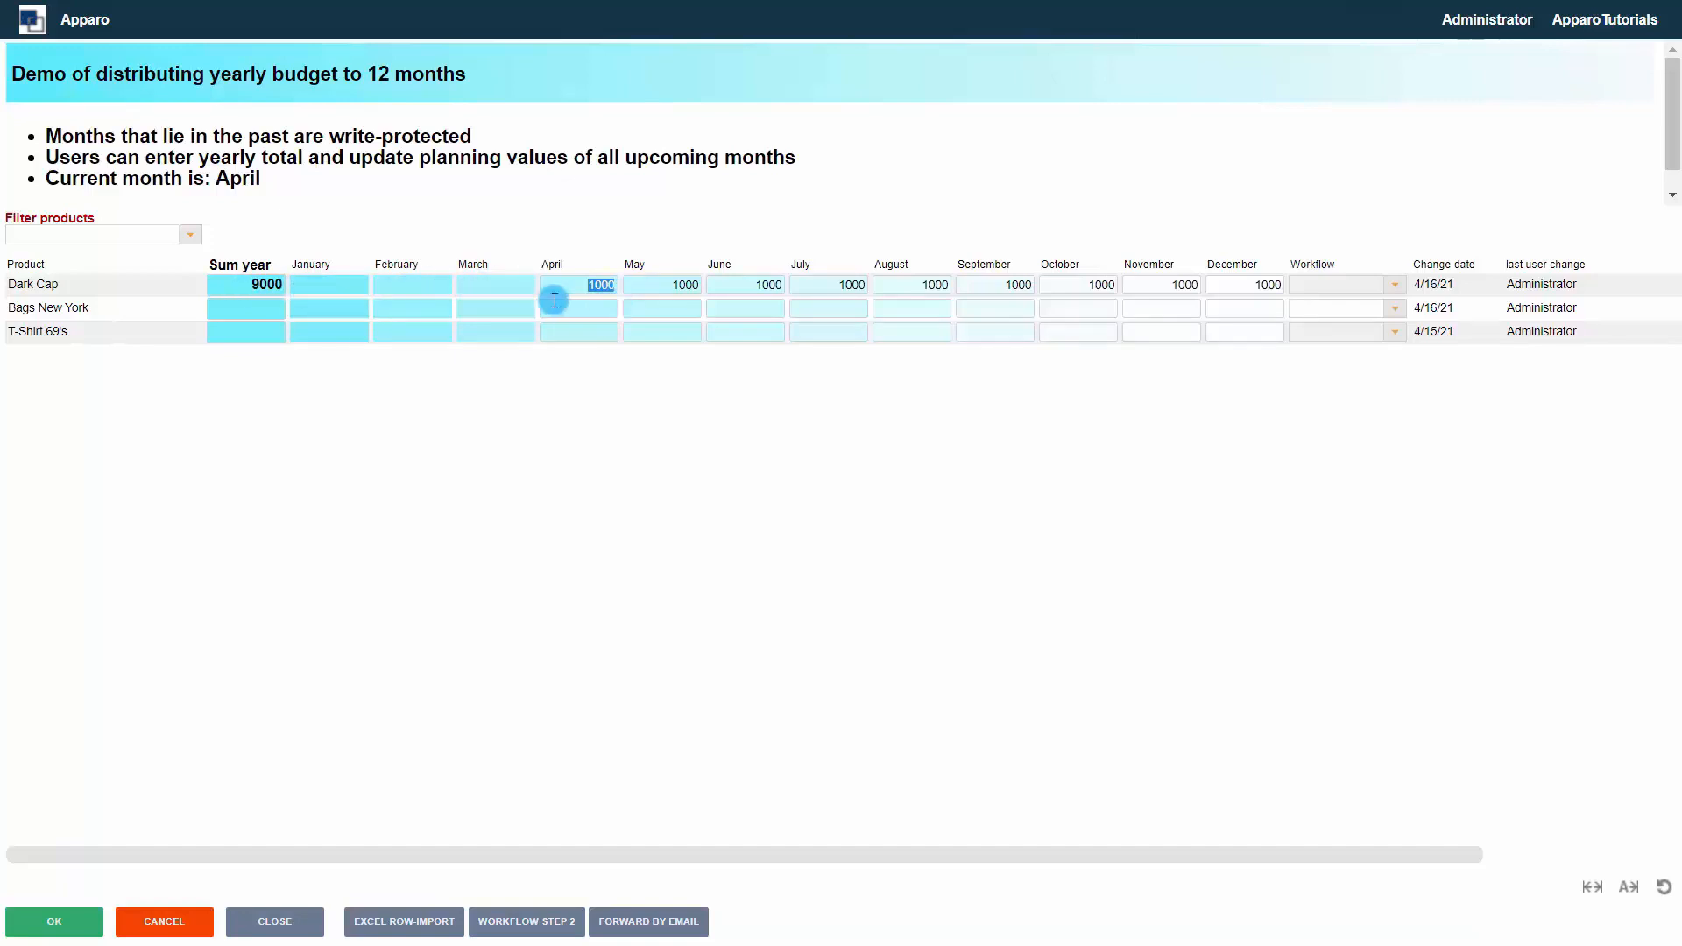
pyautogui.write('1100')
pyautogui.click(663, 289)
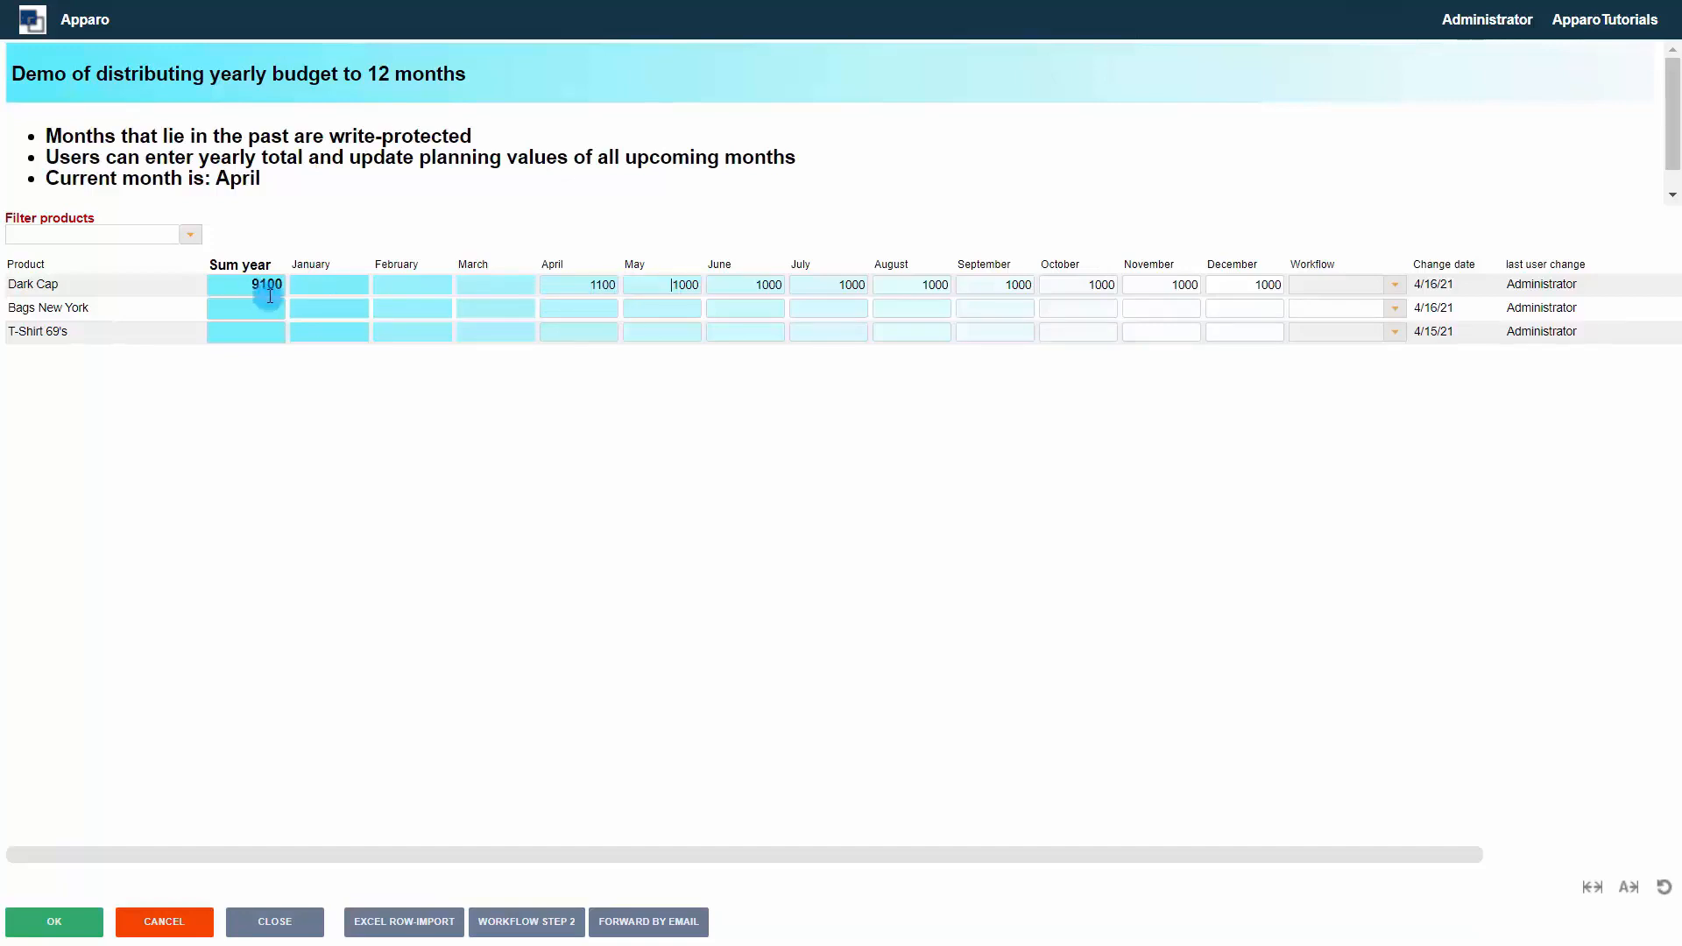
pyautogui.click(641, 293)
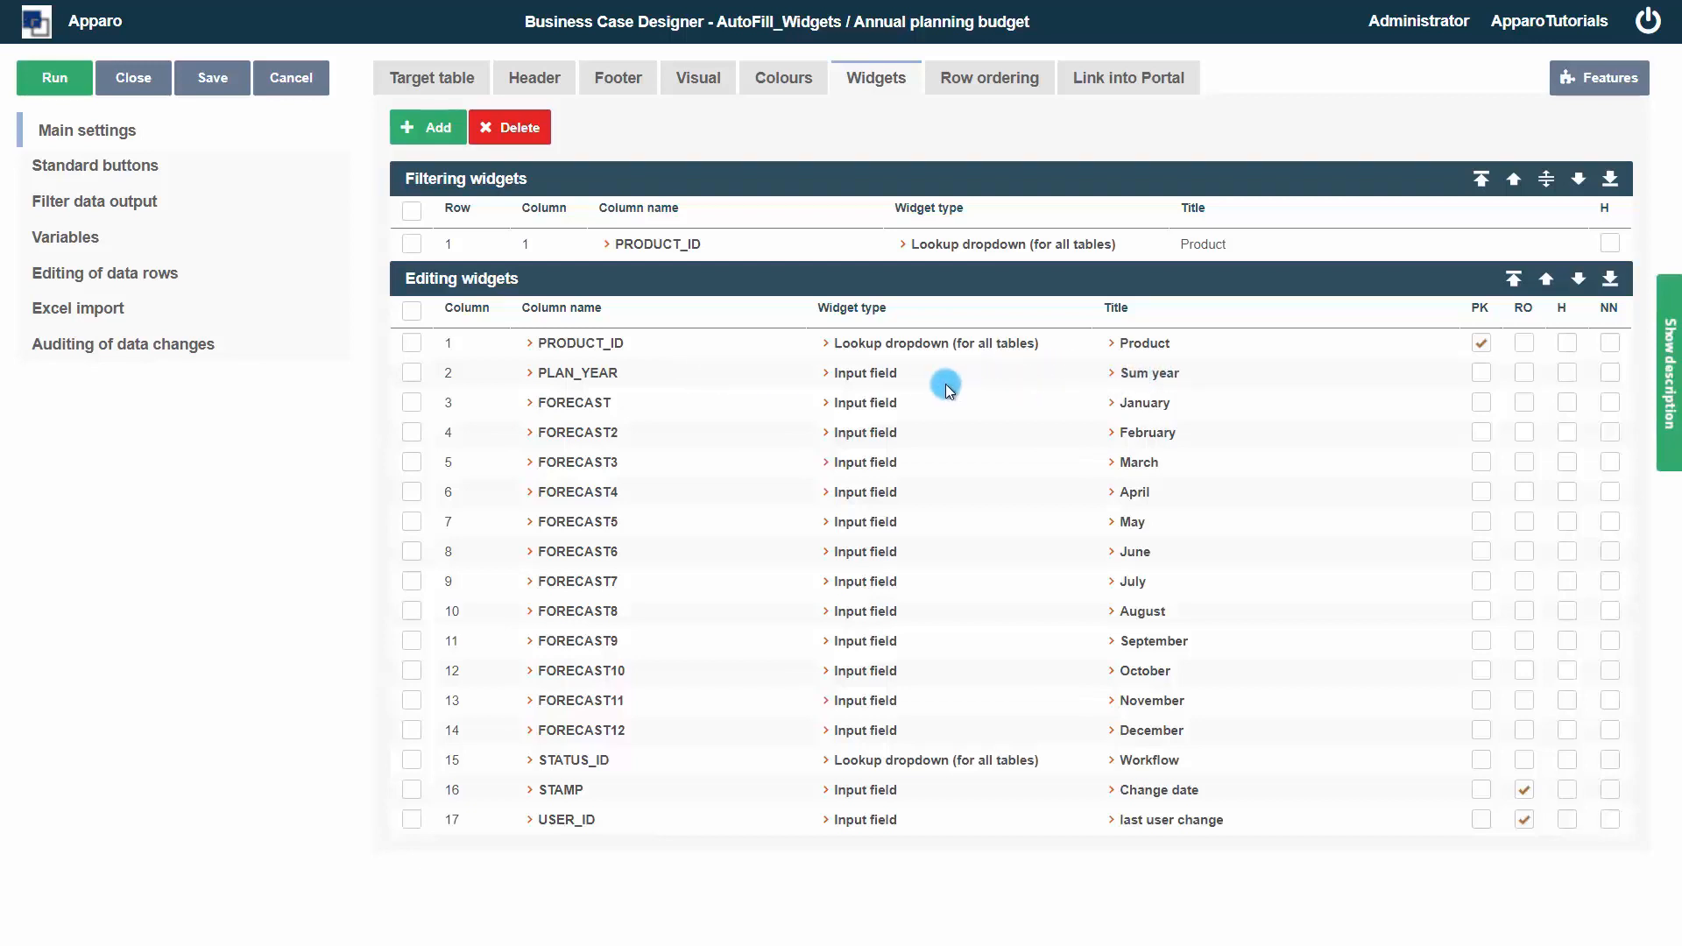
# Open the PLAN_YEAR widget settings, copy its Javascript selector ID, and close the dialog
pyautogui.click(855, 374)
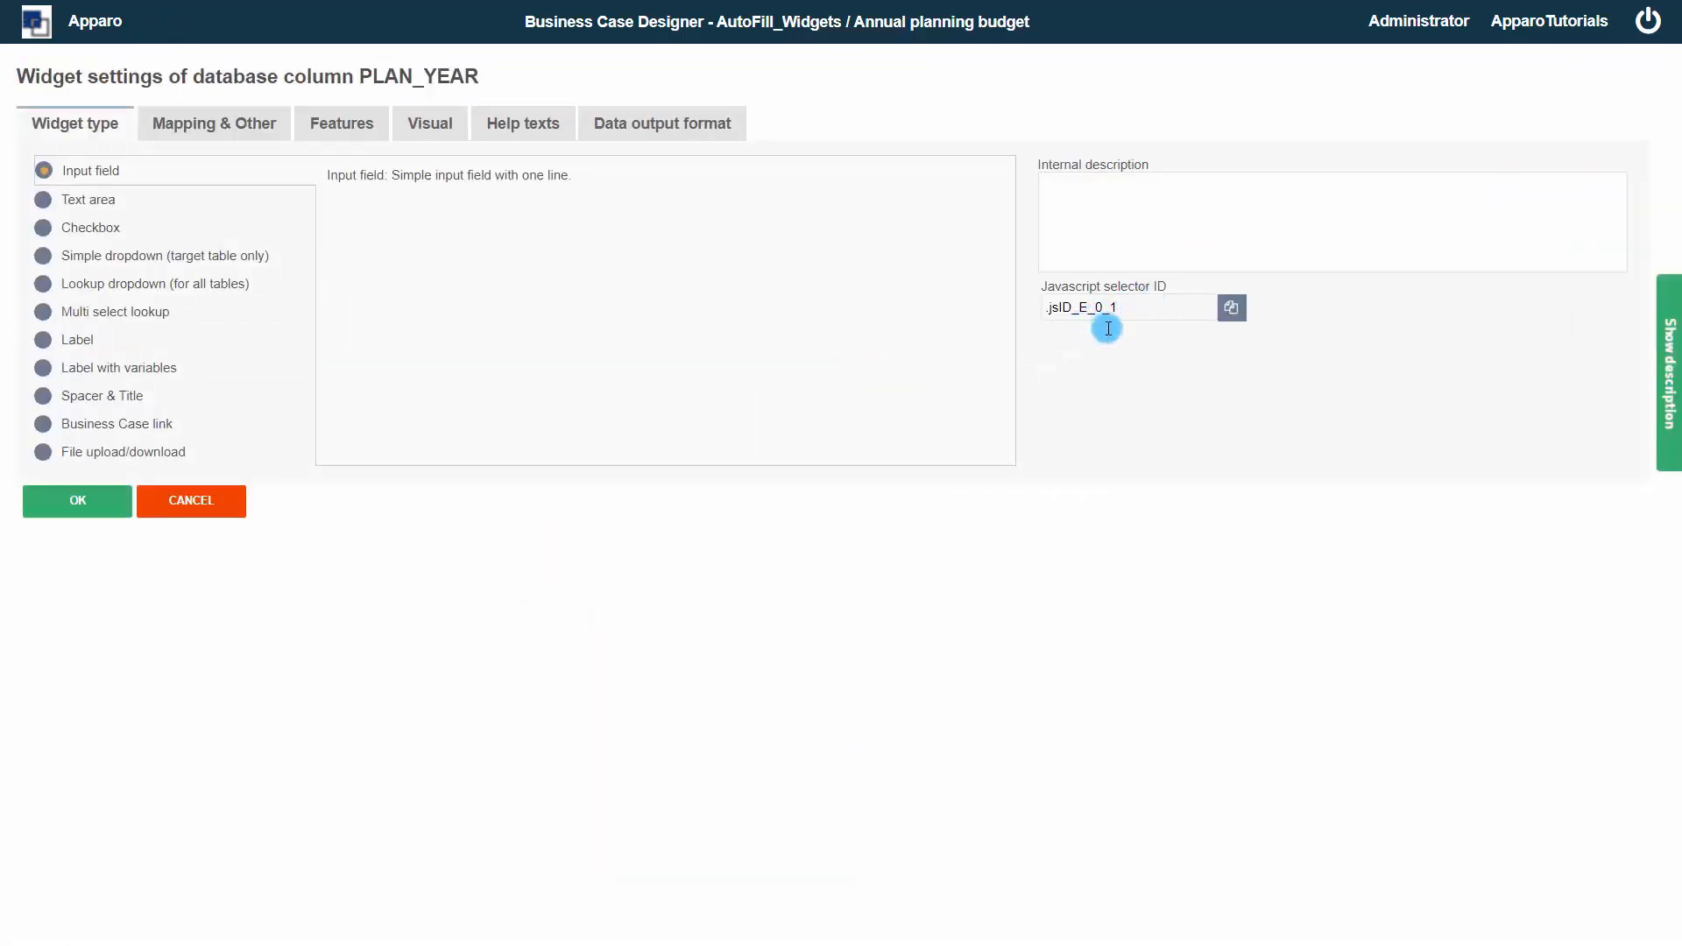
pyautogui.moveTo(1054, 290); pyautogui.dragTo(1033, 284)
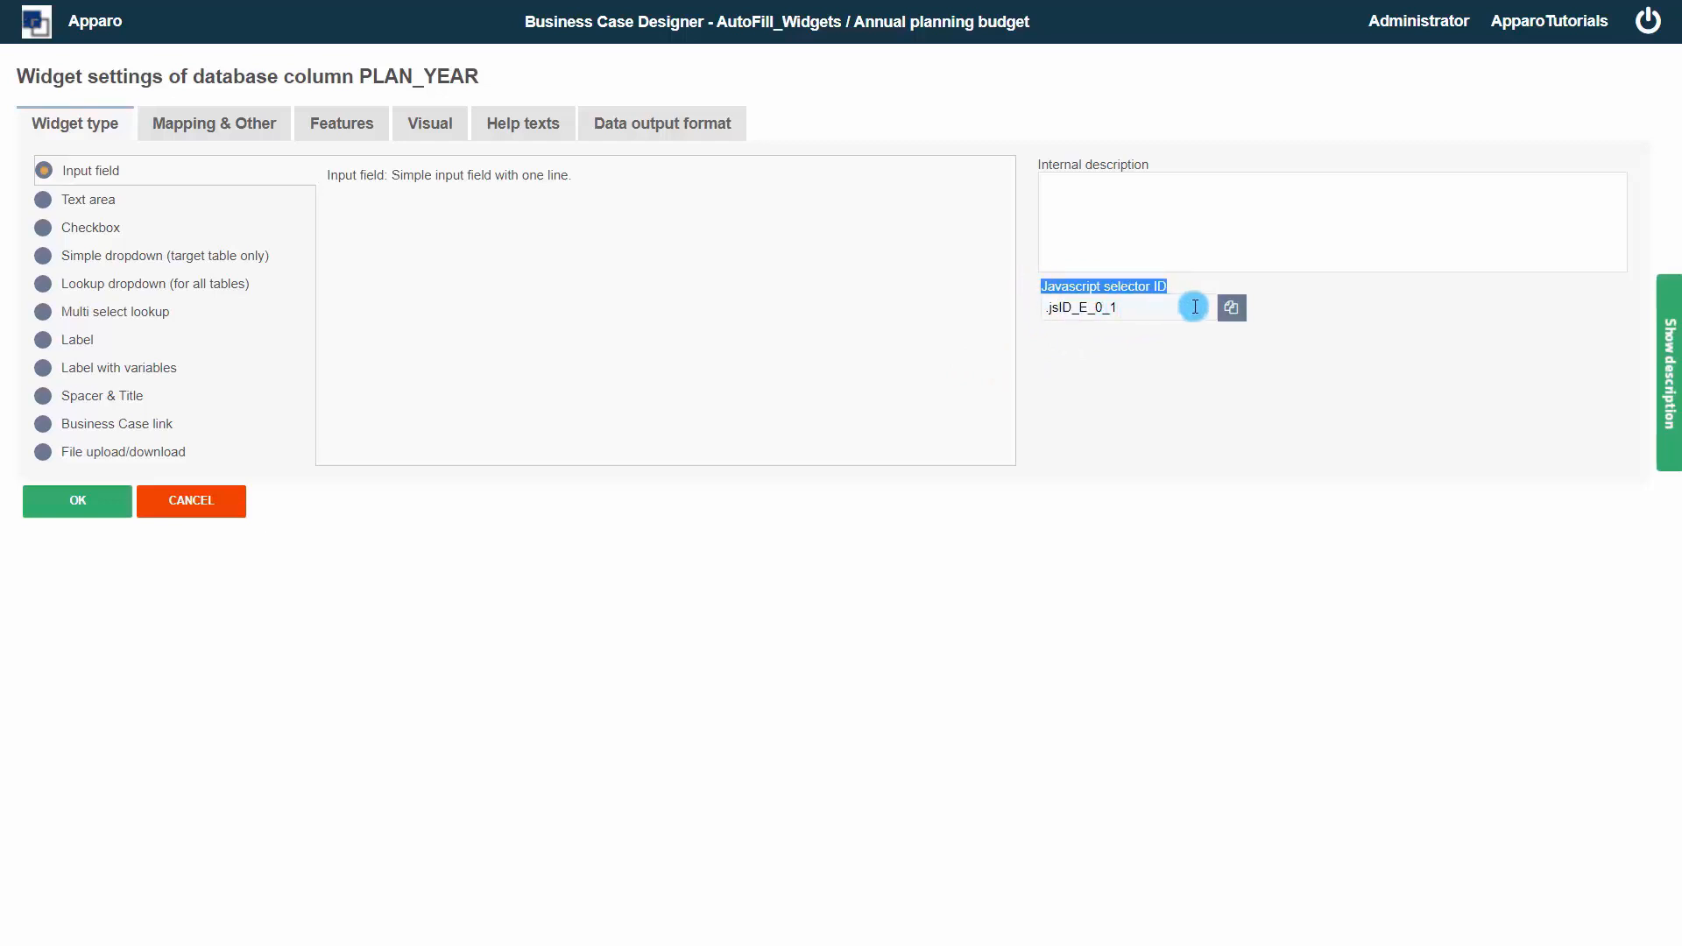
pyautogui.click(1231, 308)
pyautogui.click(1231, 314)
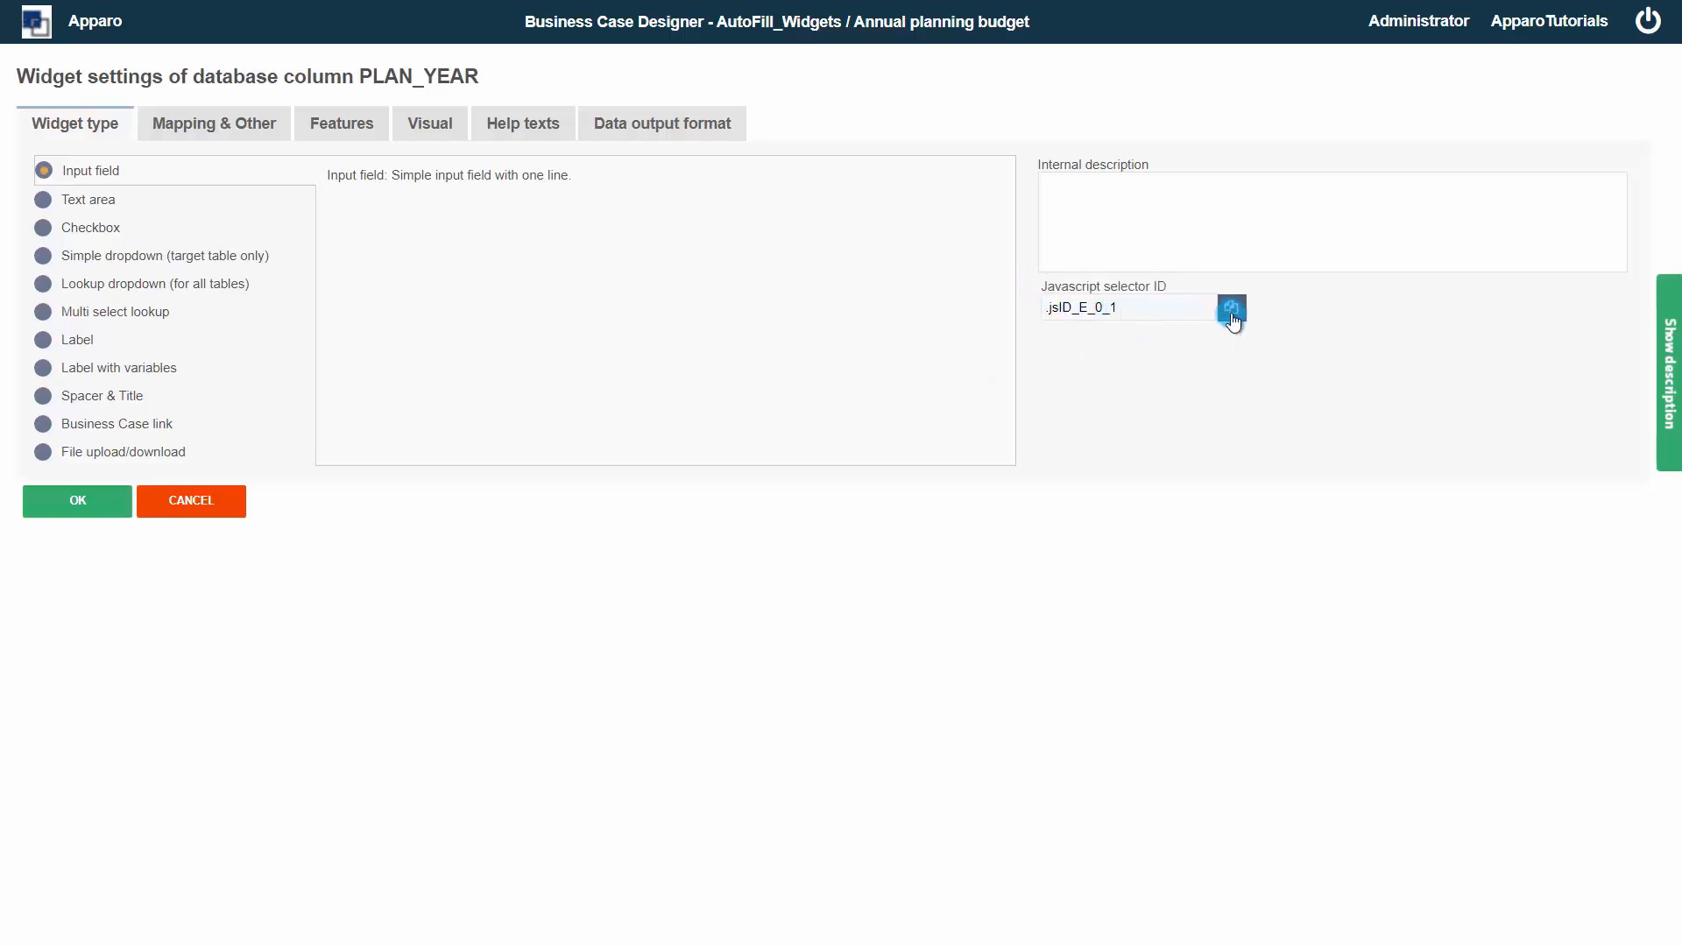
pyautogui.click(227, 497)
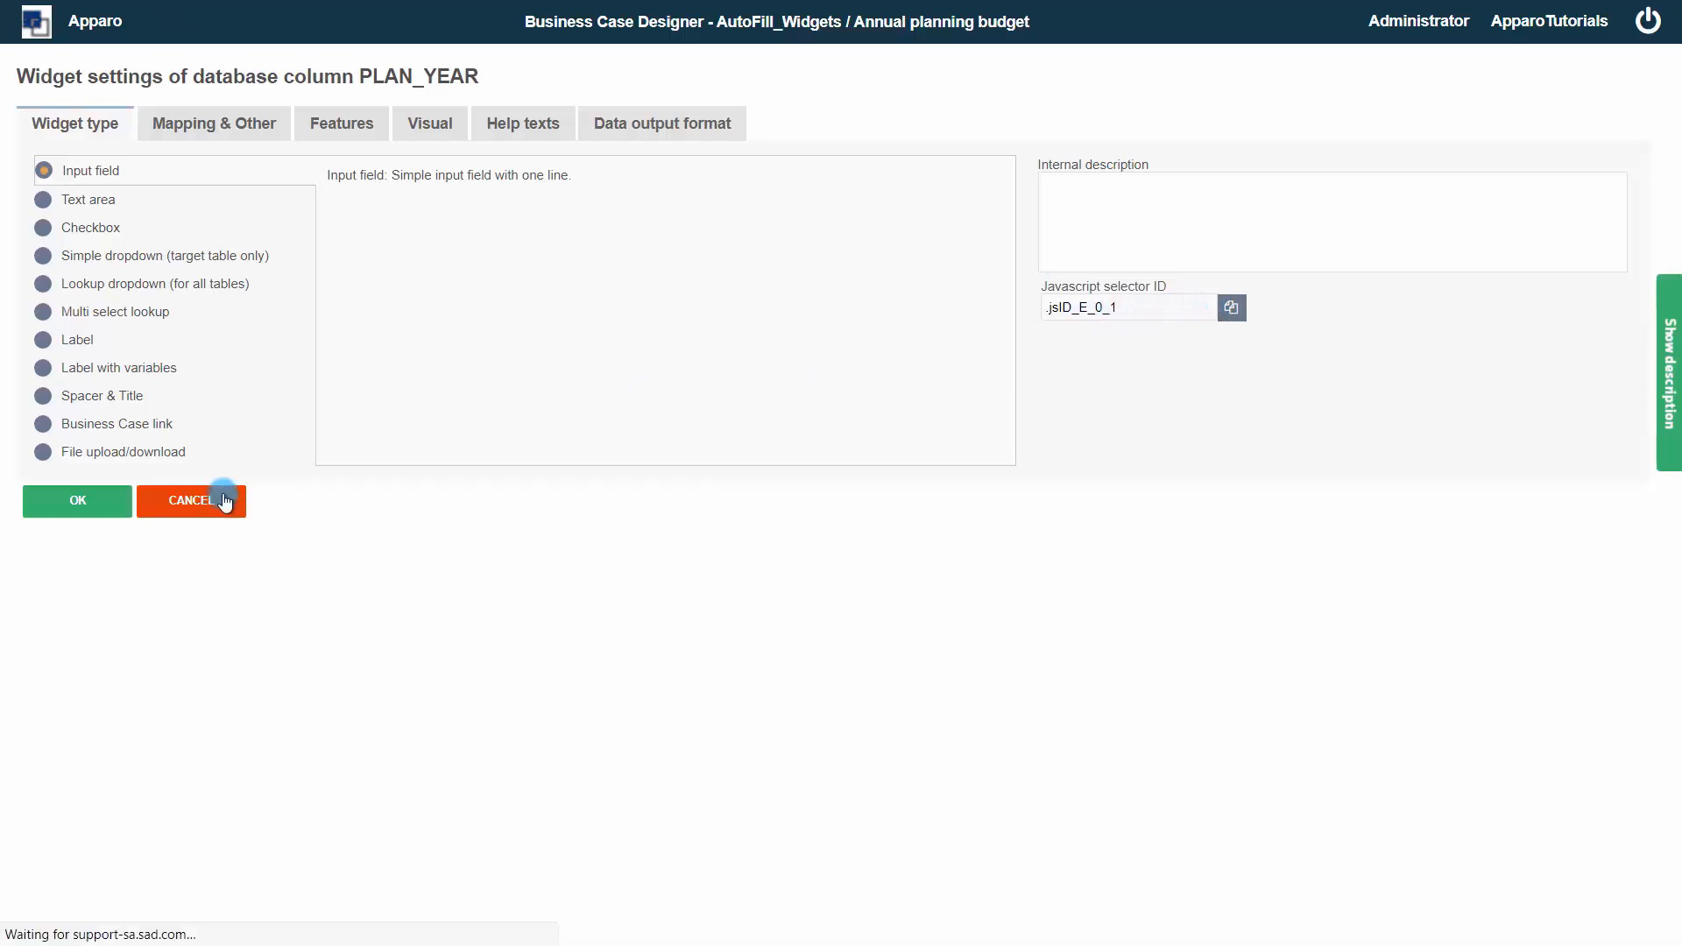
# Inspect the Javascript selector IDs of the FORECAST and FORECAST12 widgets
pyautogui.click(867, 404)
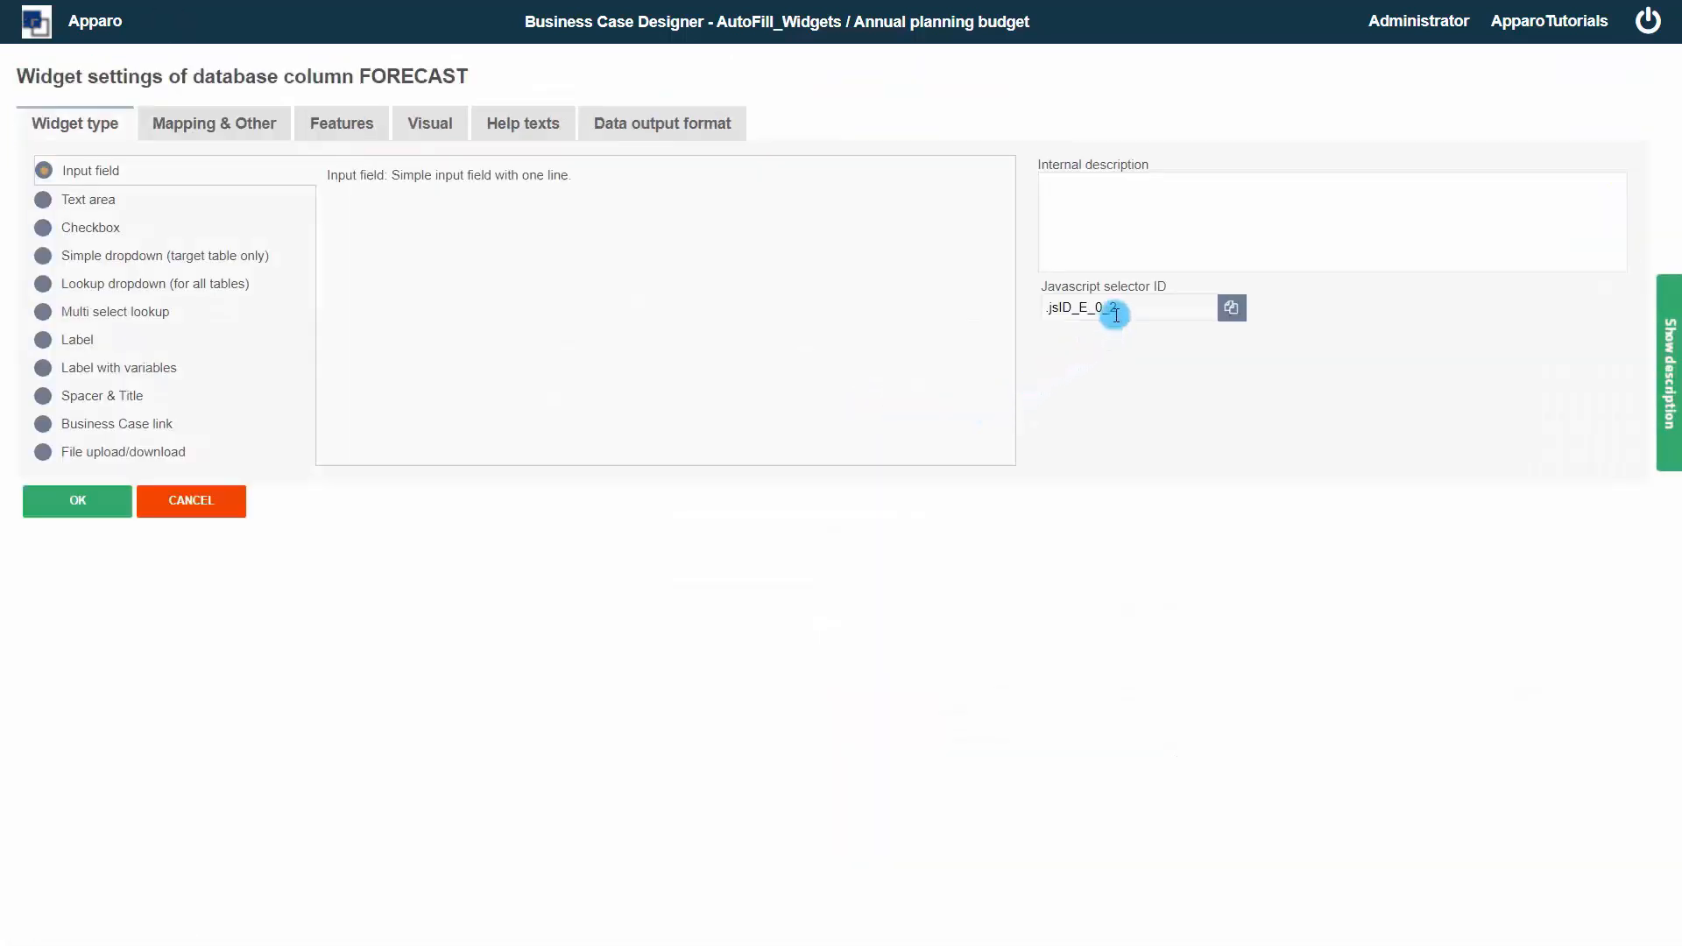
pyautogui.click(228, 505)
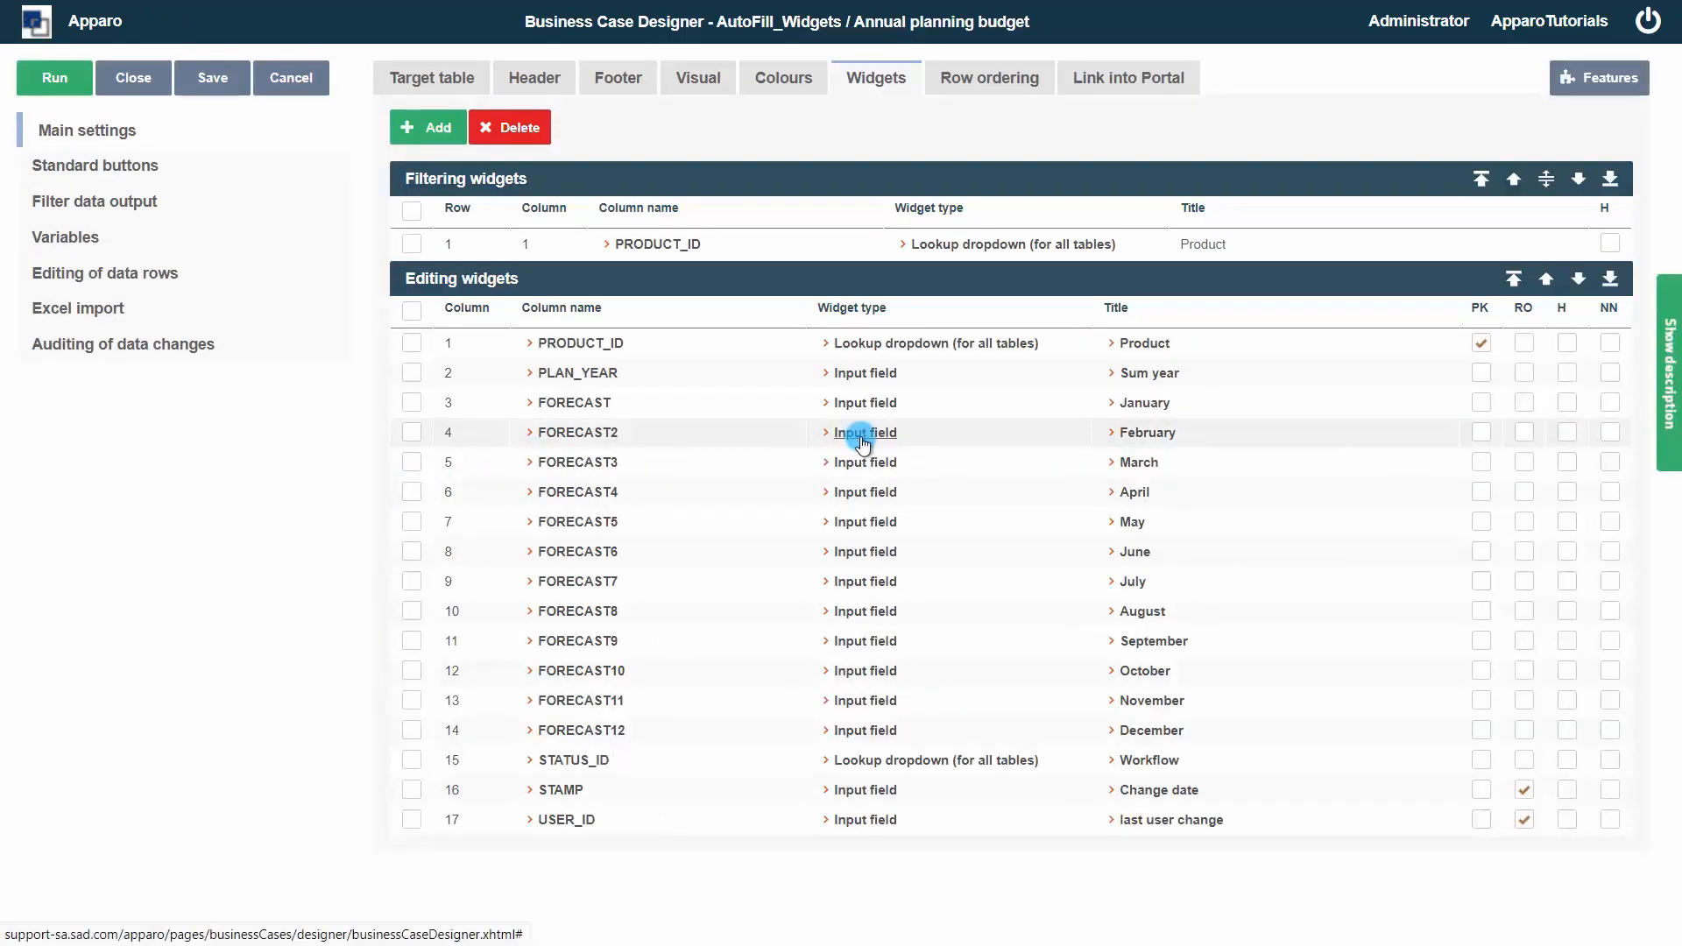
pyautogui.click(865, 731)
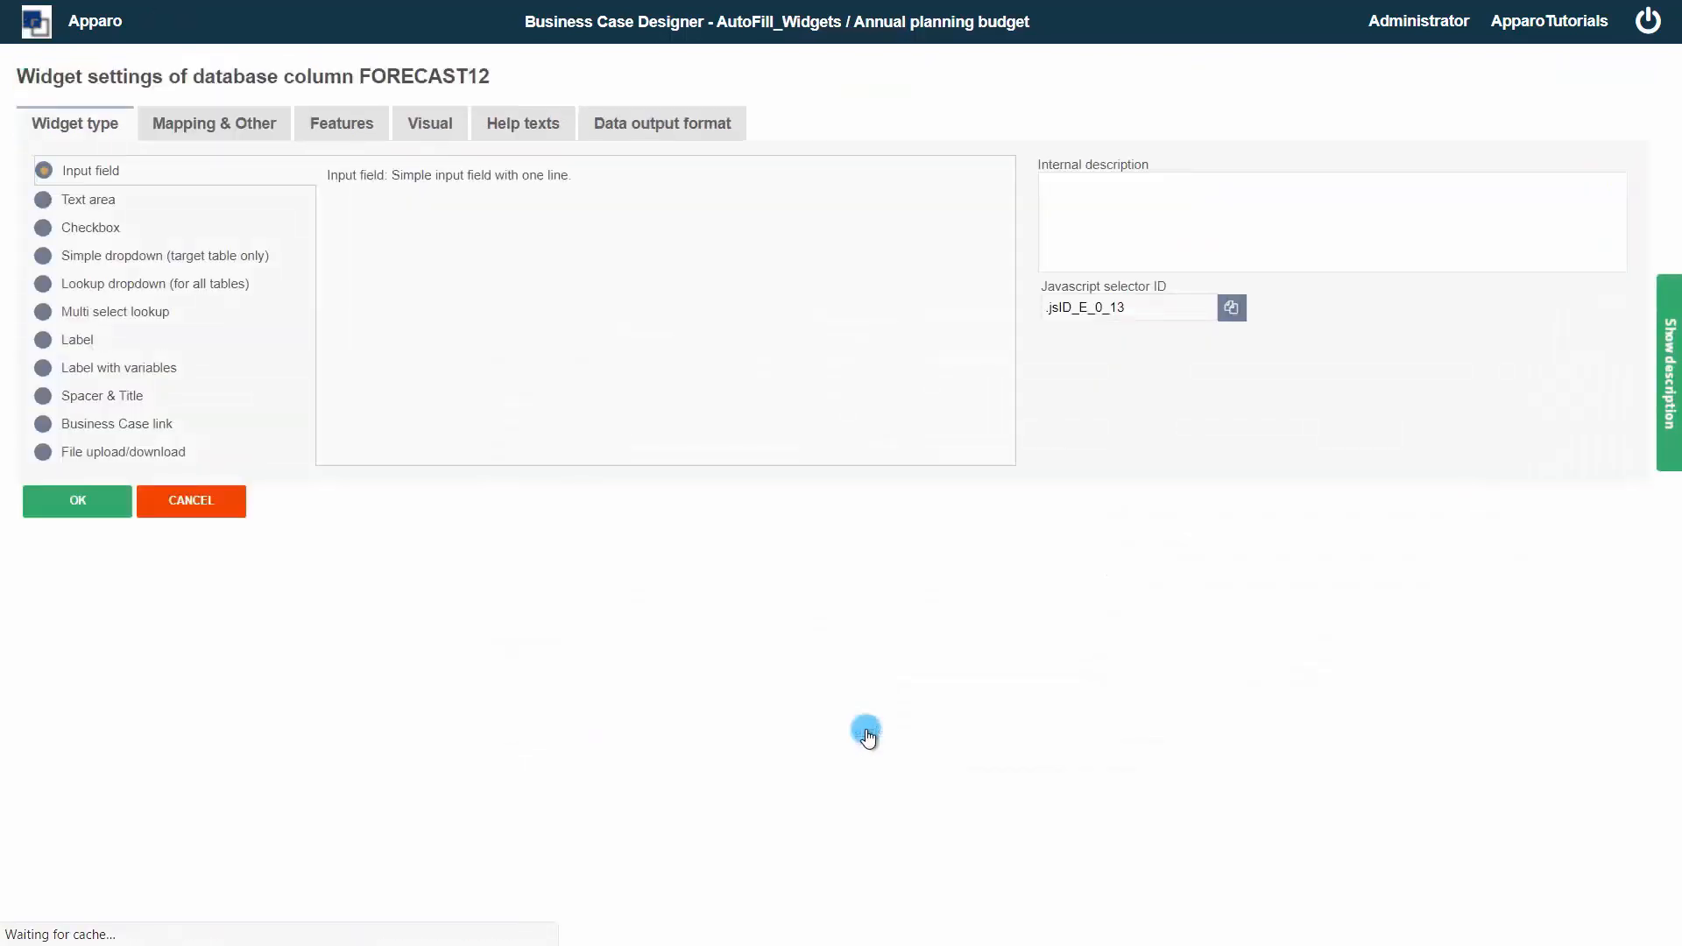
pyautogui.click(207, 495)
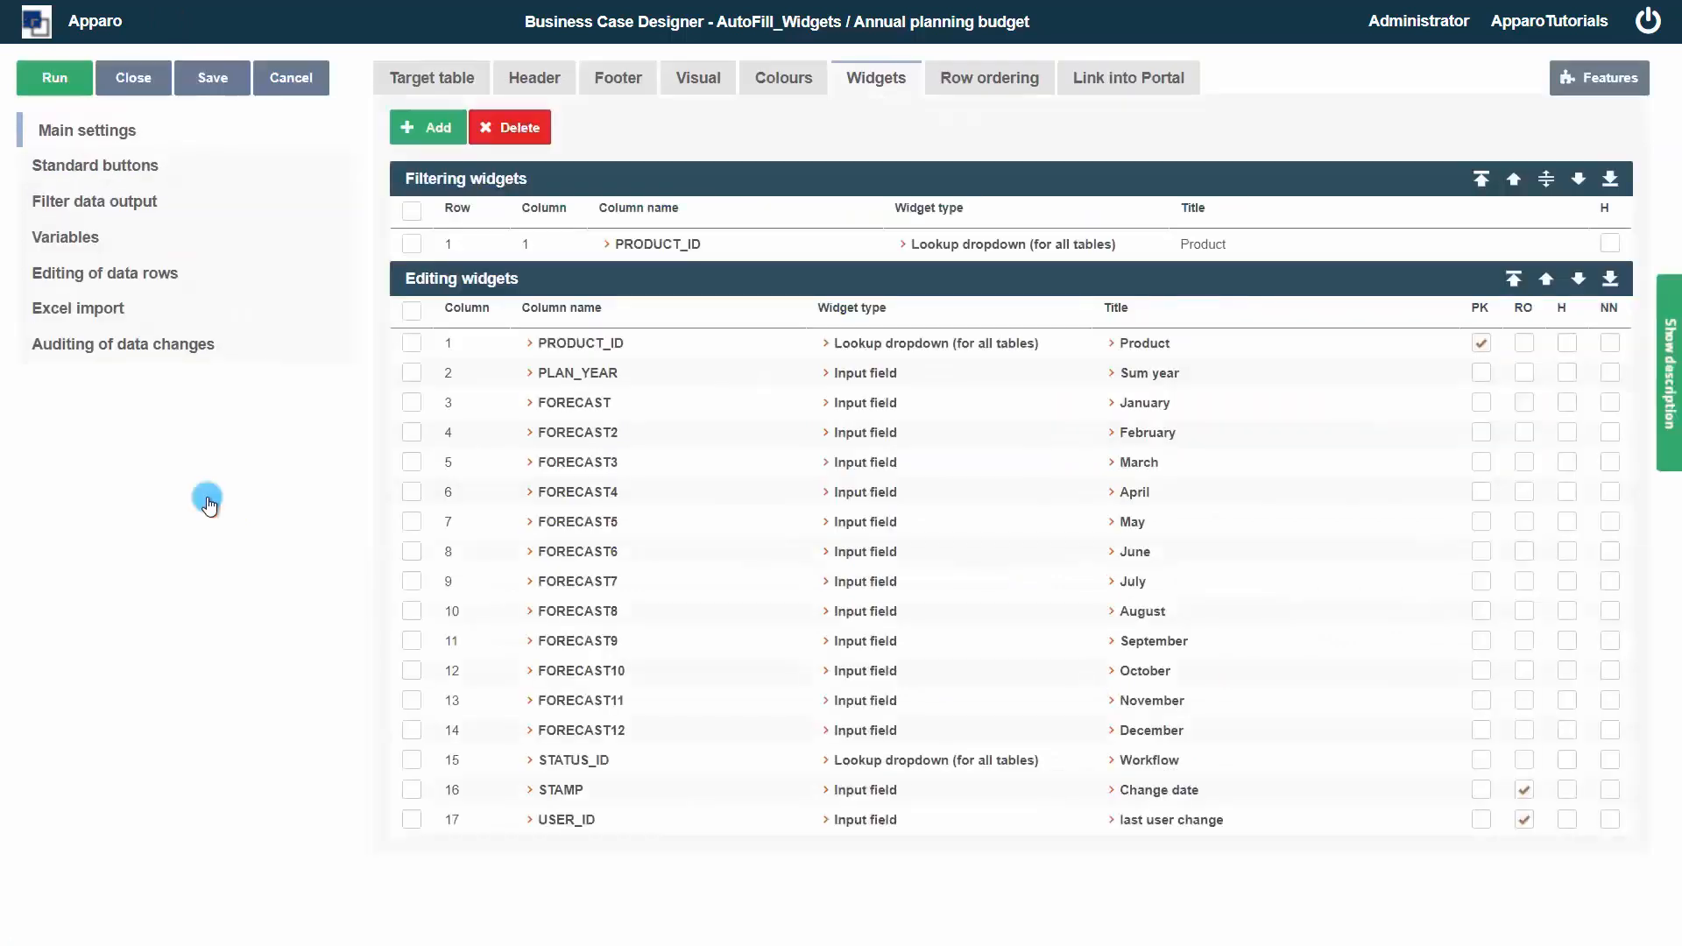
# Enable the feature Defining own client side Javascript under Automatic scripts and database procedures
pyautogui.click(1595, 78)
pyautogui.click(969, 329)
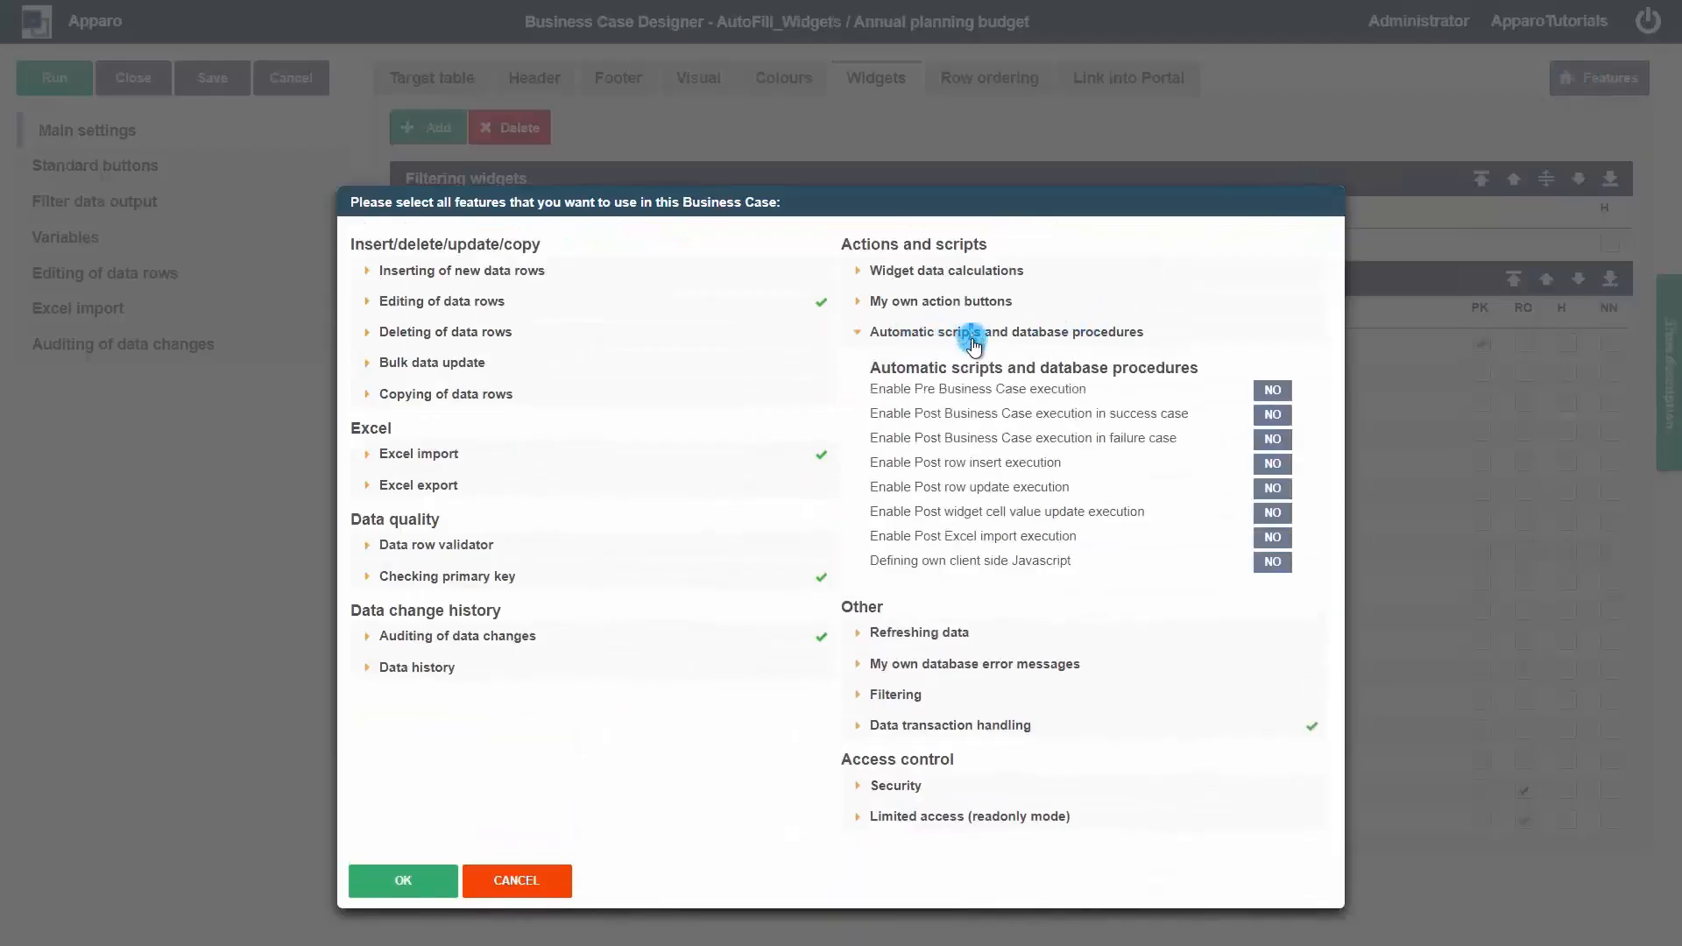
pyautogui.click(1269, 563)
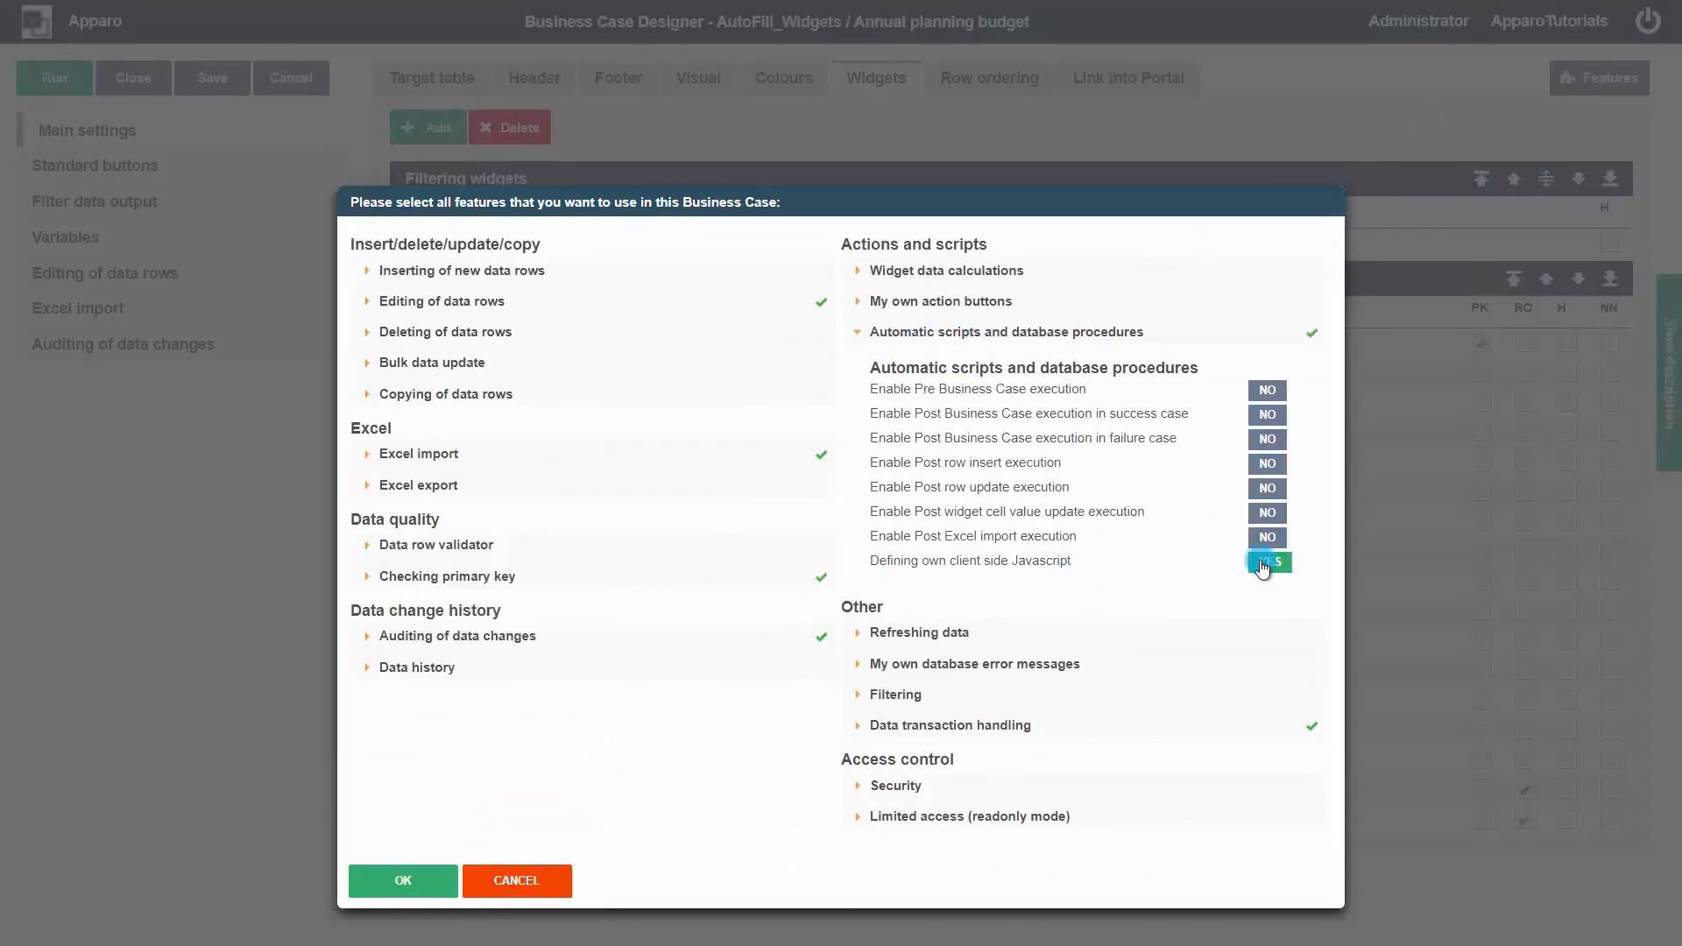
pyautogui.click(455, 886)
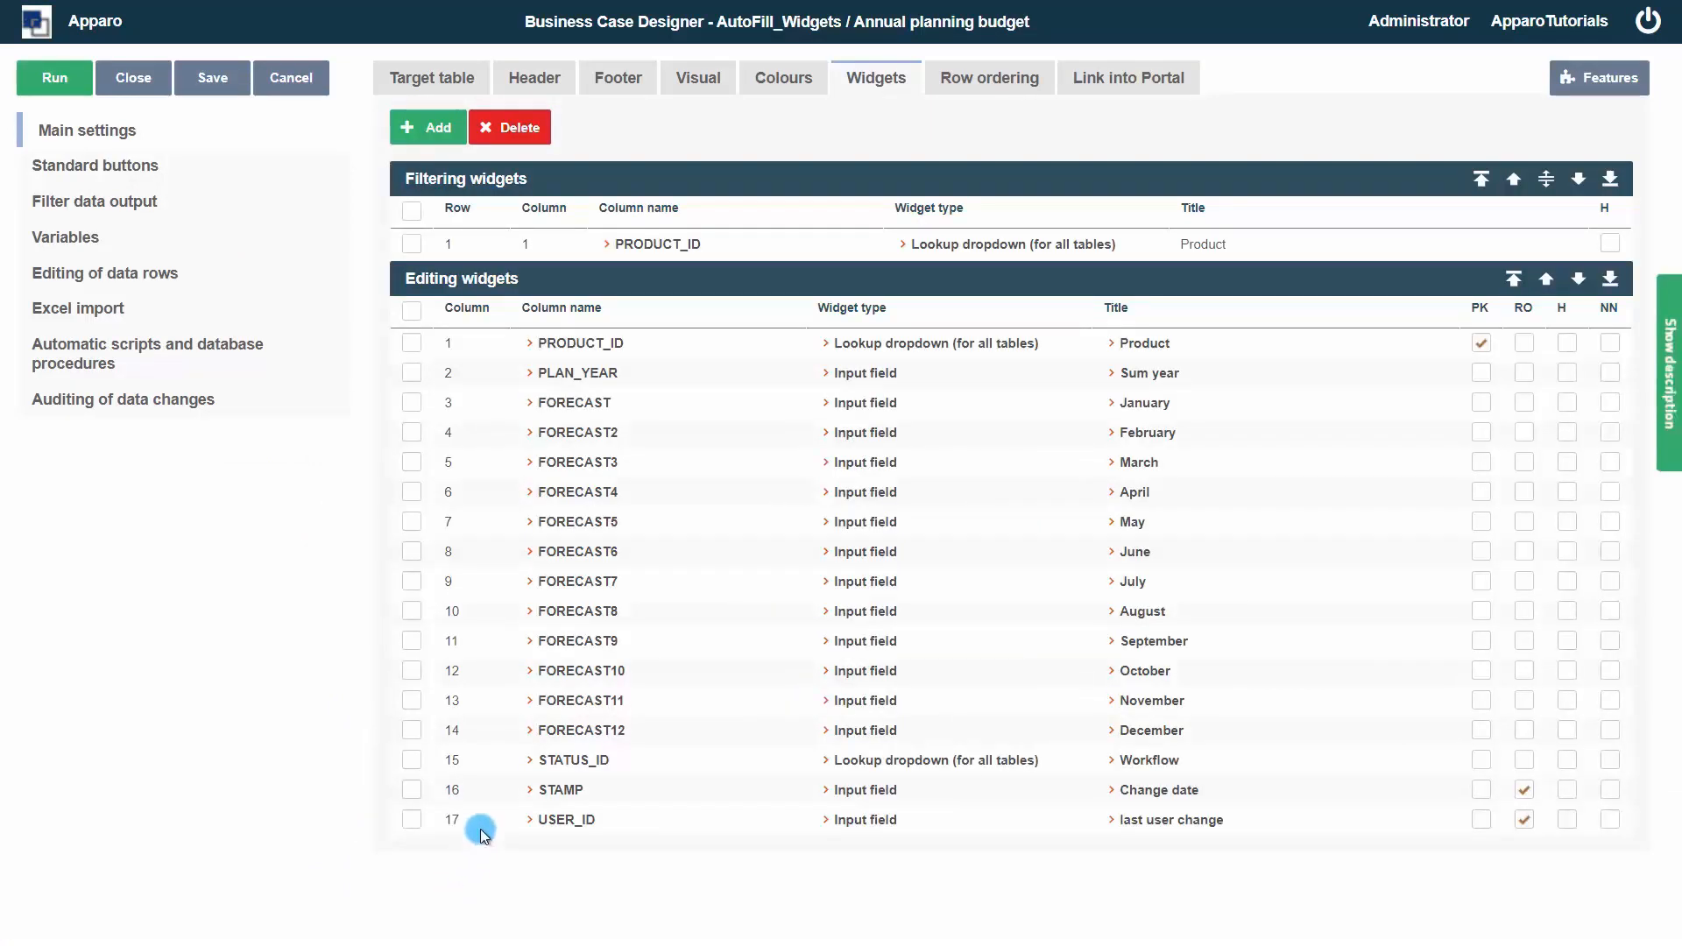
# Open the client side Javascript editor and add the comment // Basics
pyautogui.click(167, 353)
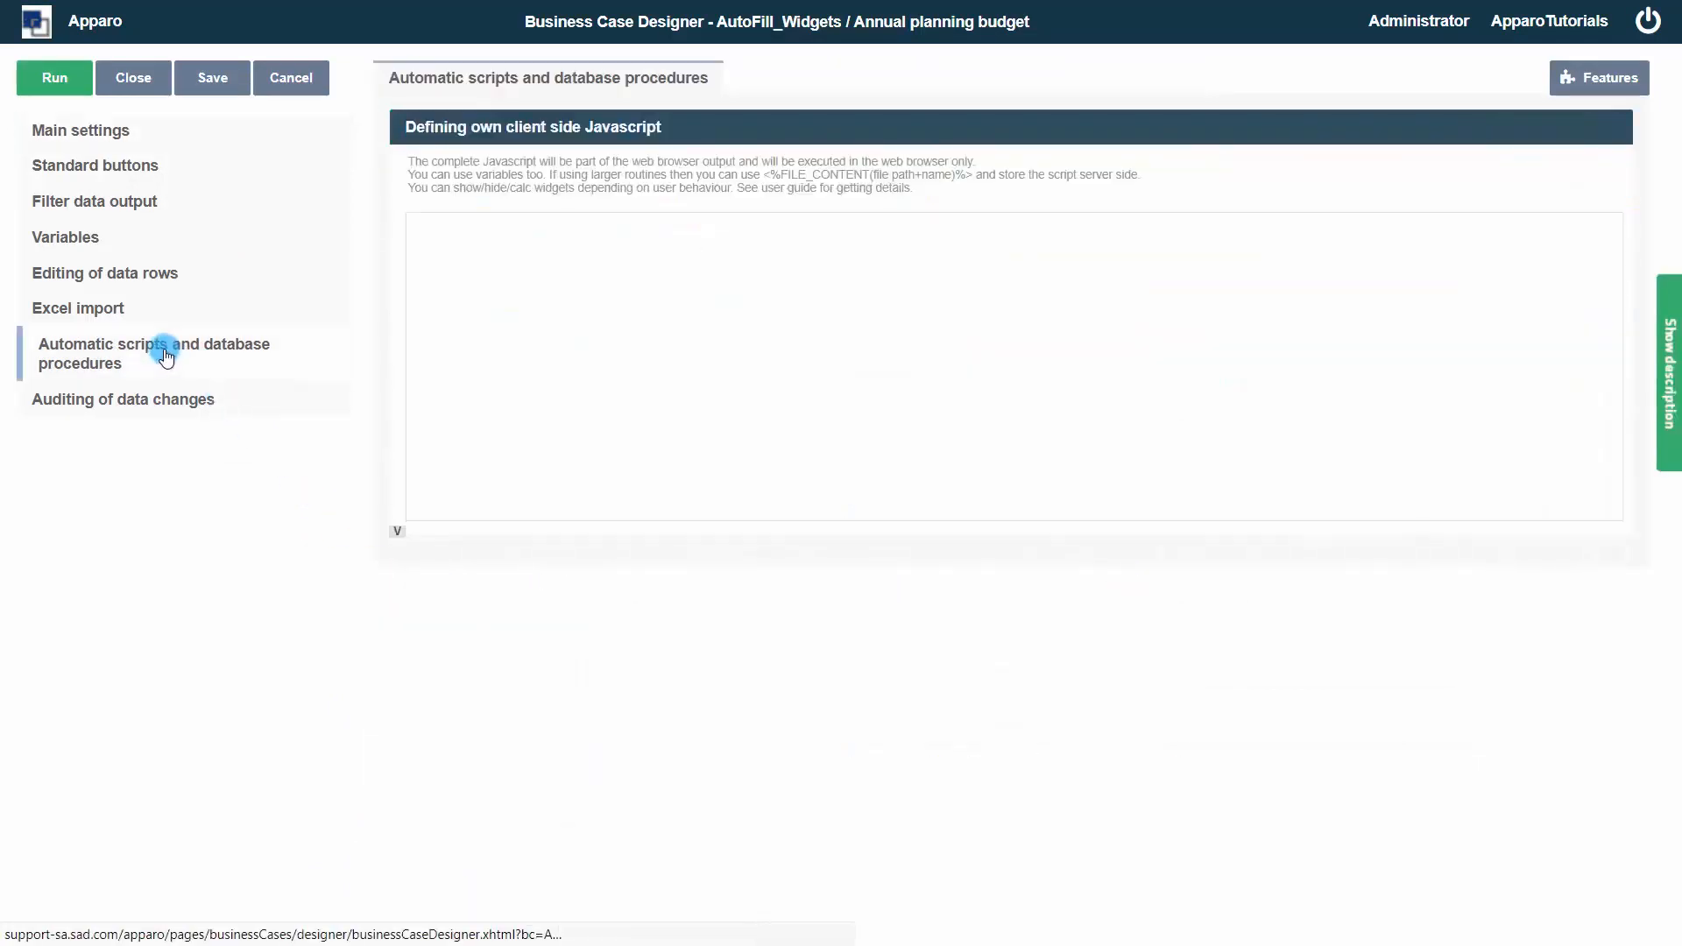
pyautogui.click(498, 348)
pyautogui.write('// Basics')
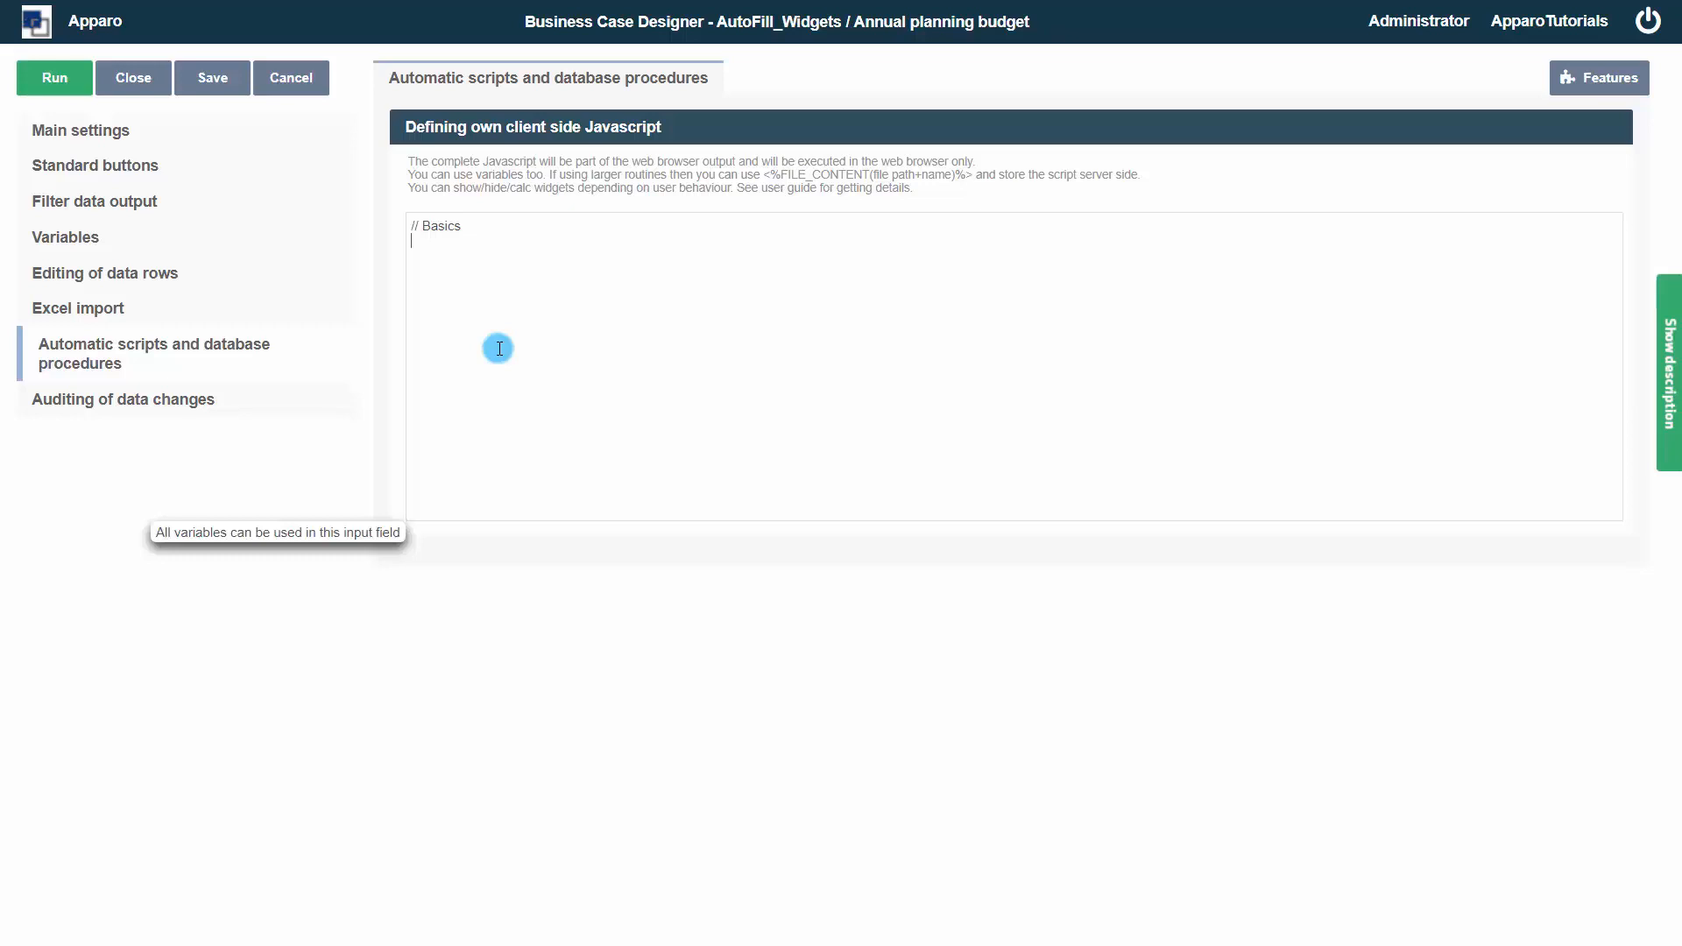
pyautogui.write('// getAfeTableWidgetValue')
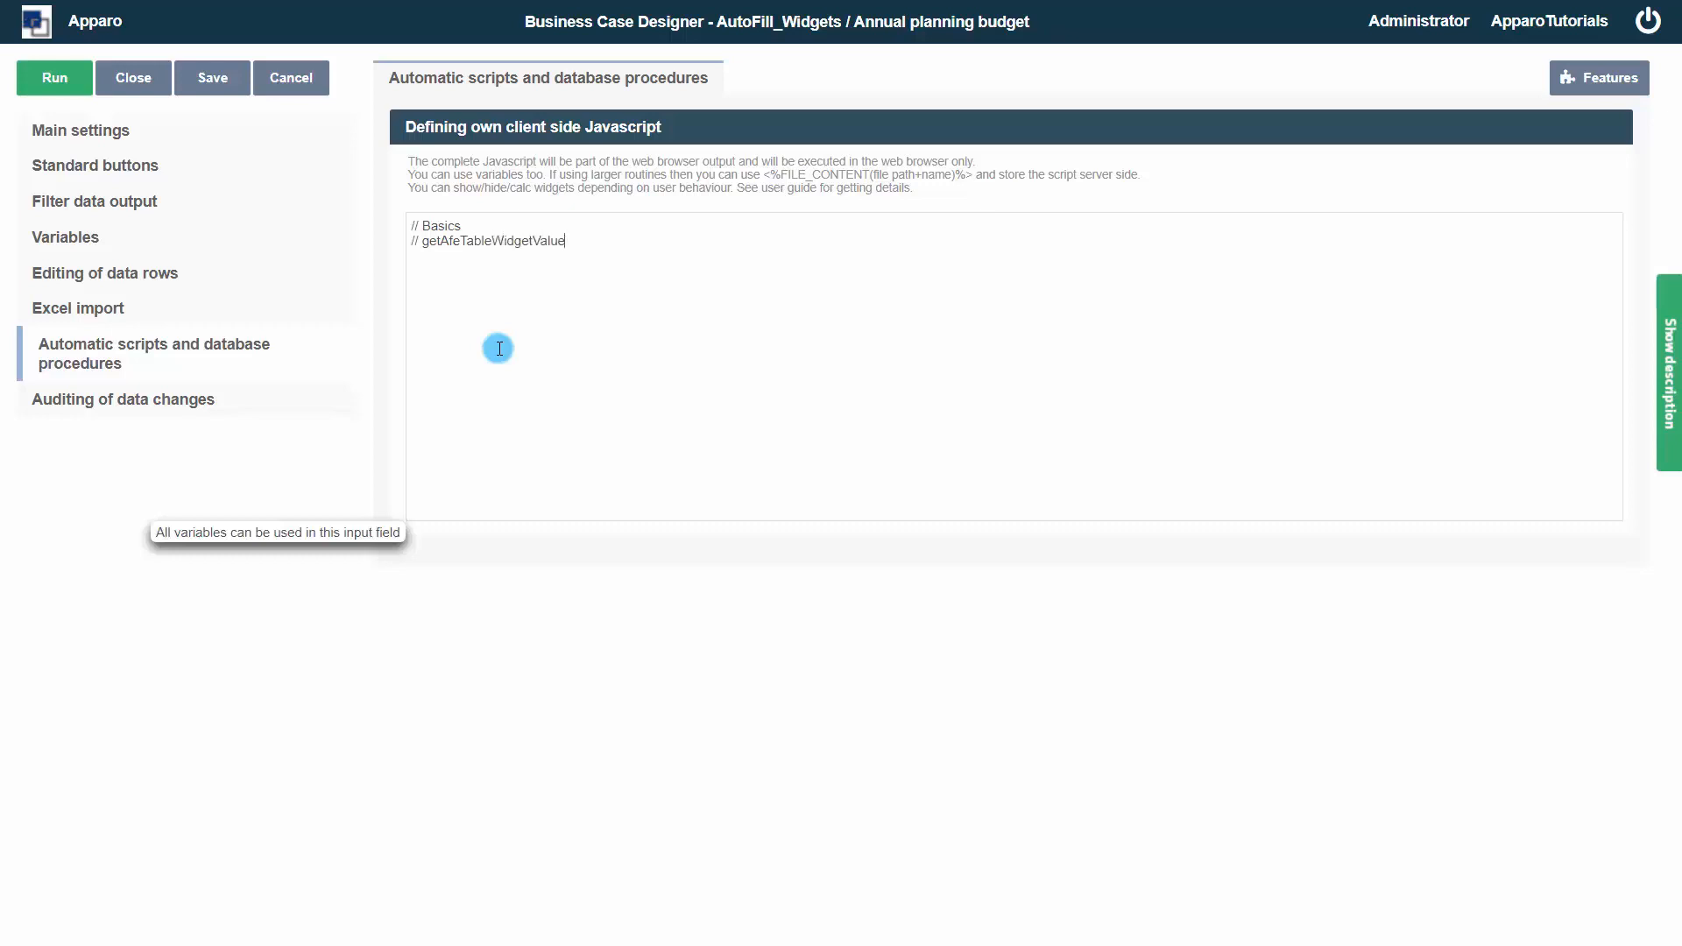
pyautogui.write('(sourceElement, targetElementSelector')
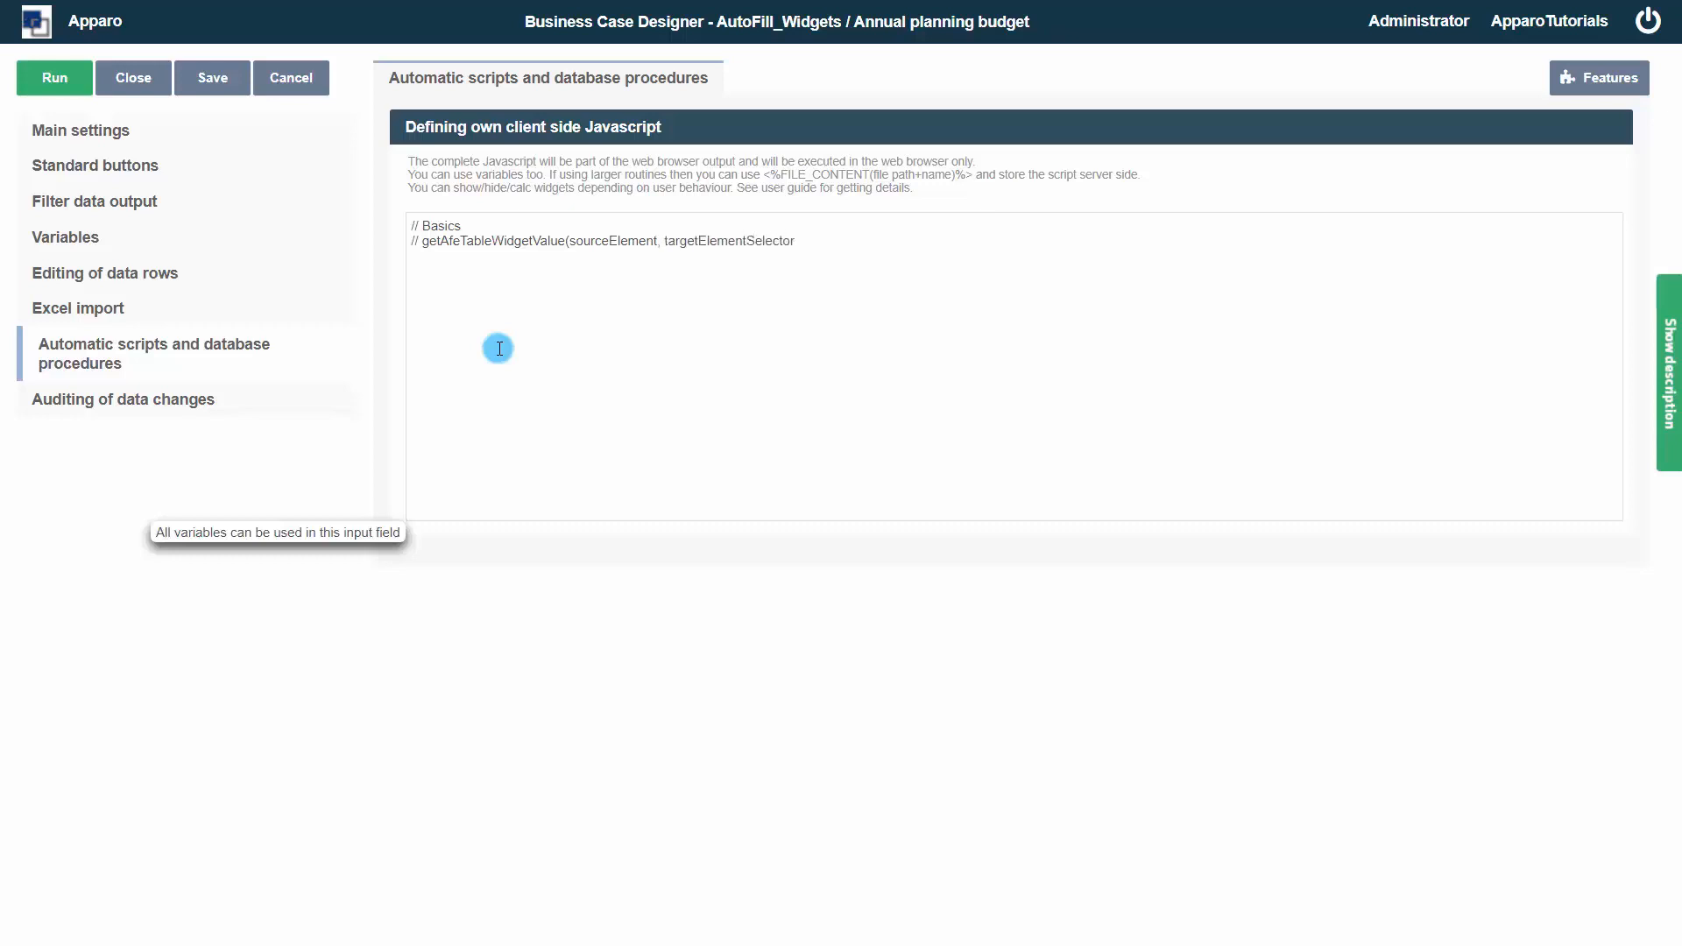
pyautogui.write(') to read the widgets')
pyautogui.write(' value')
pyautogui.write('etAfeTableWidget')
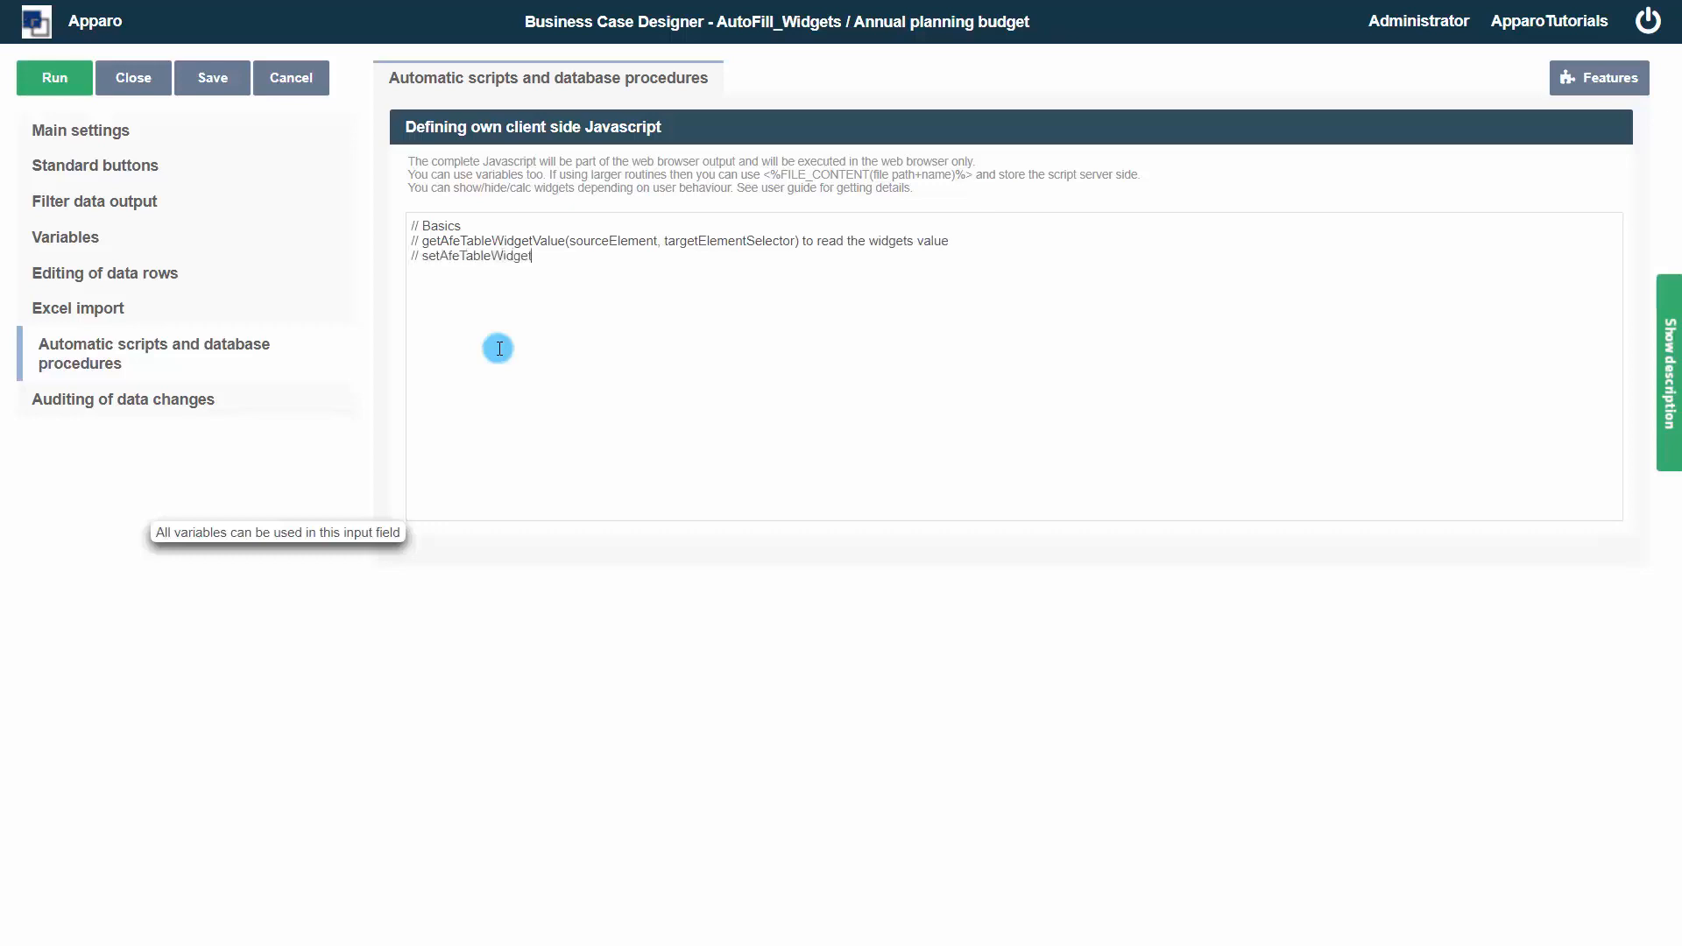
pyautogui.write('Value(sourceElement, targetElementSelector, newValue')
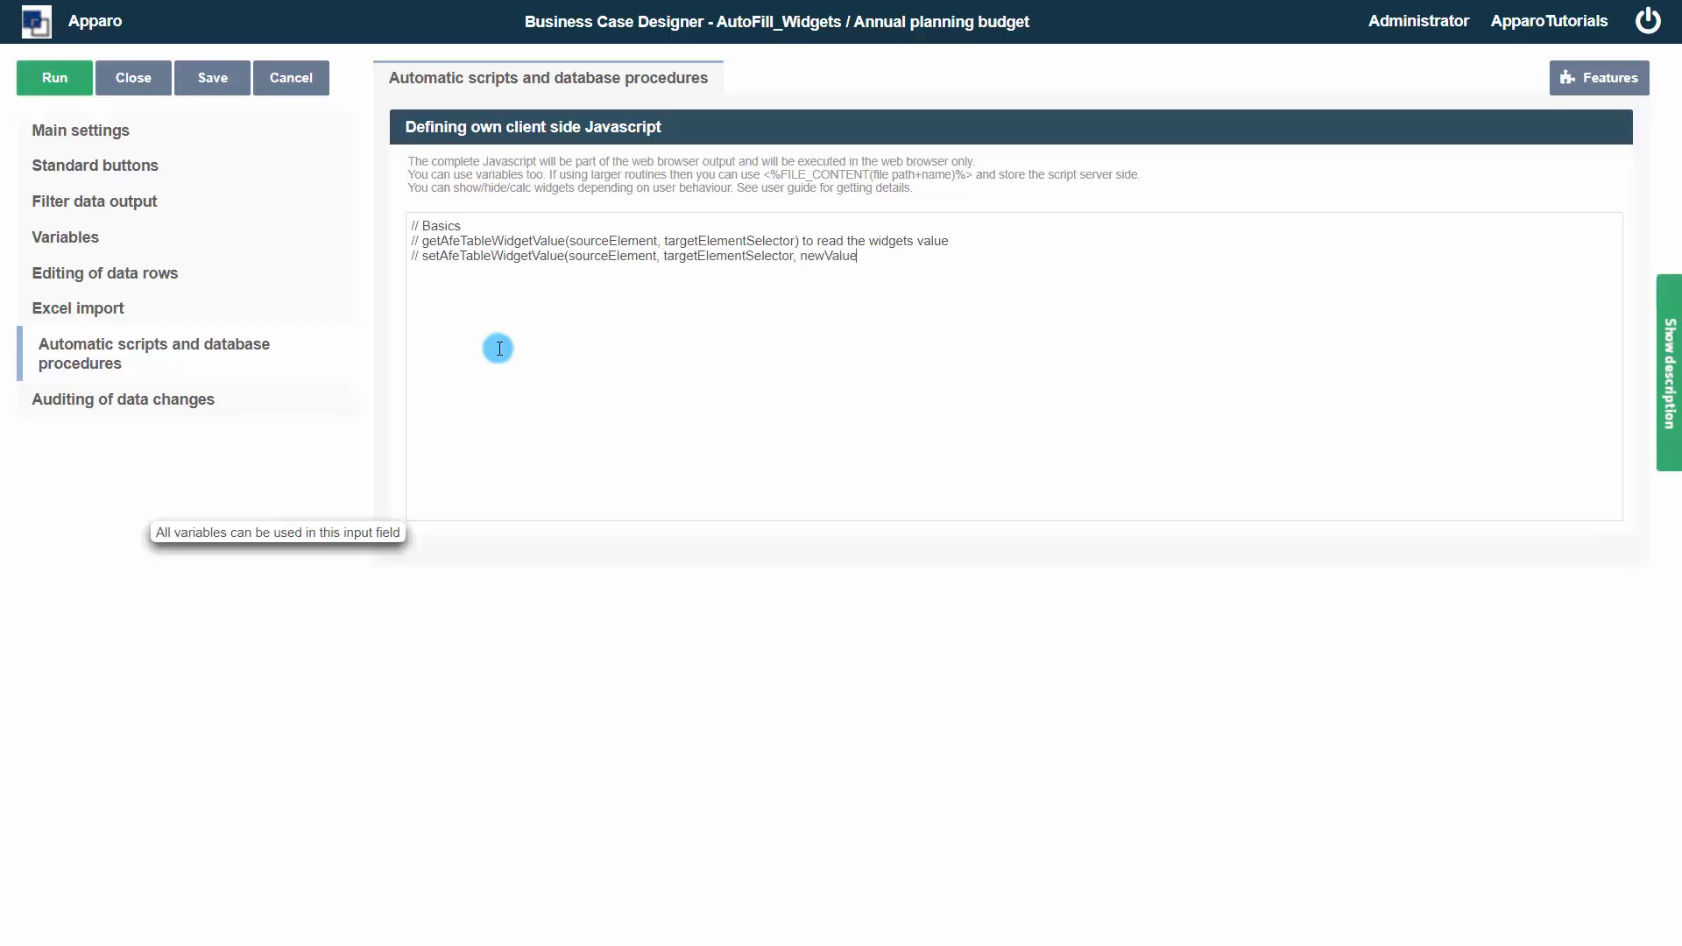
pyautogui.write(') to write the values into the widgets')
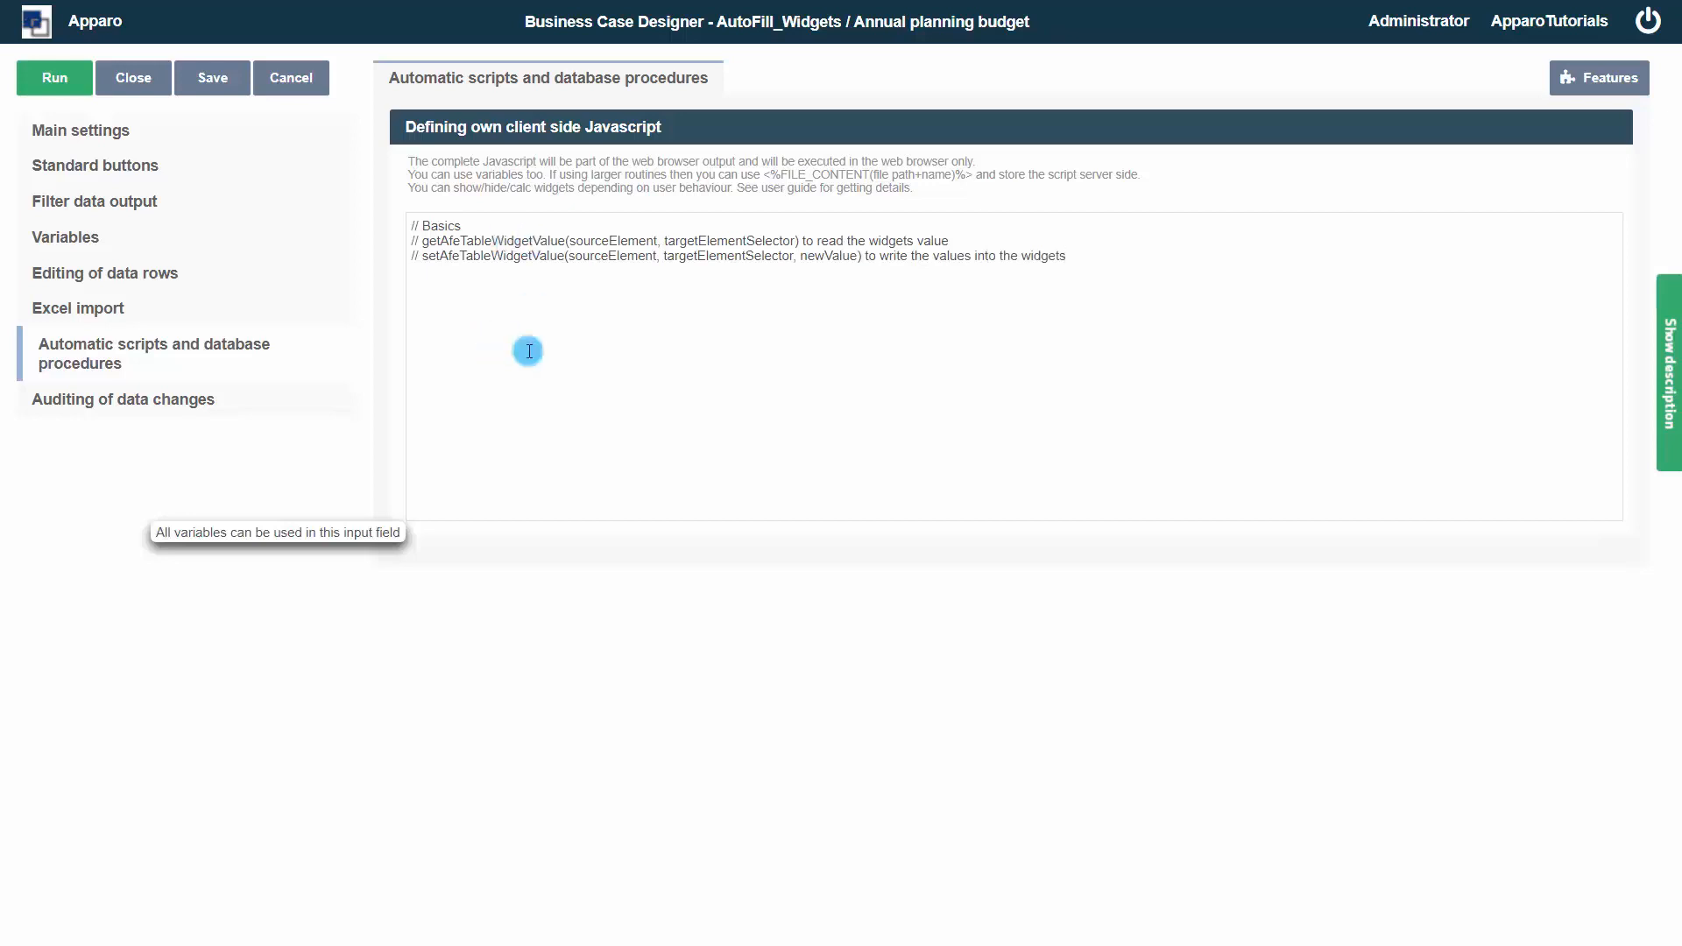
pyautogui.write('String')
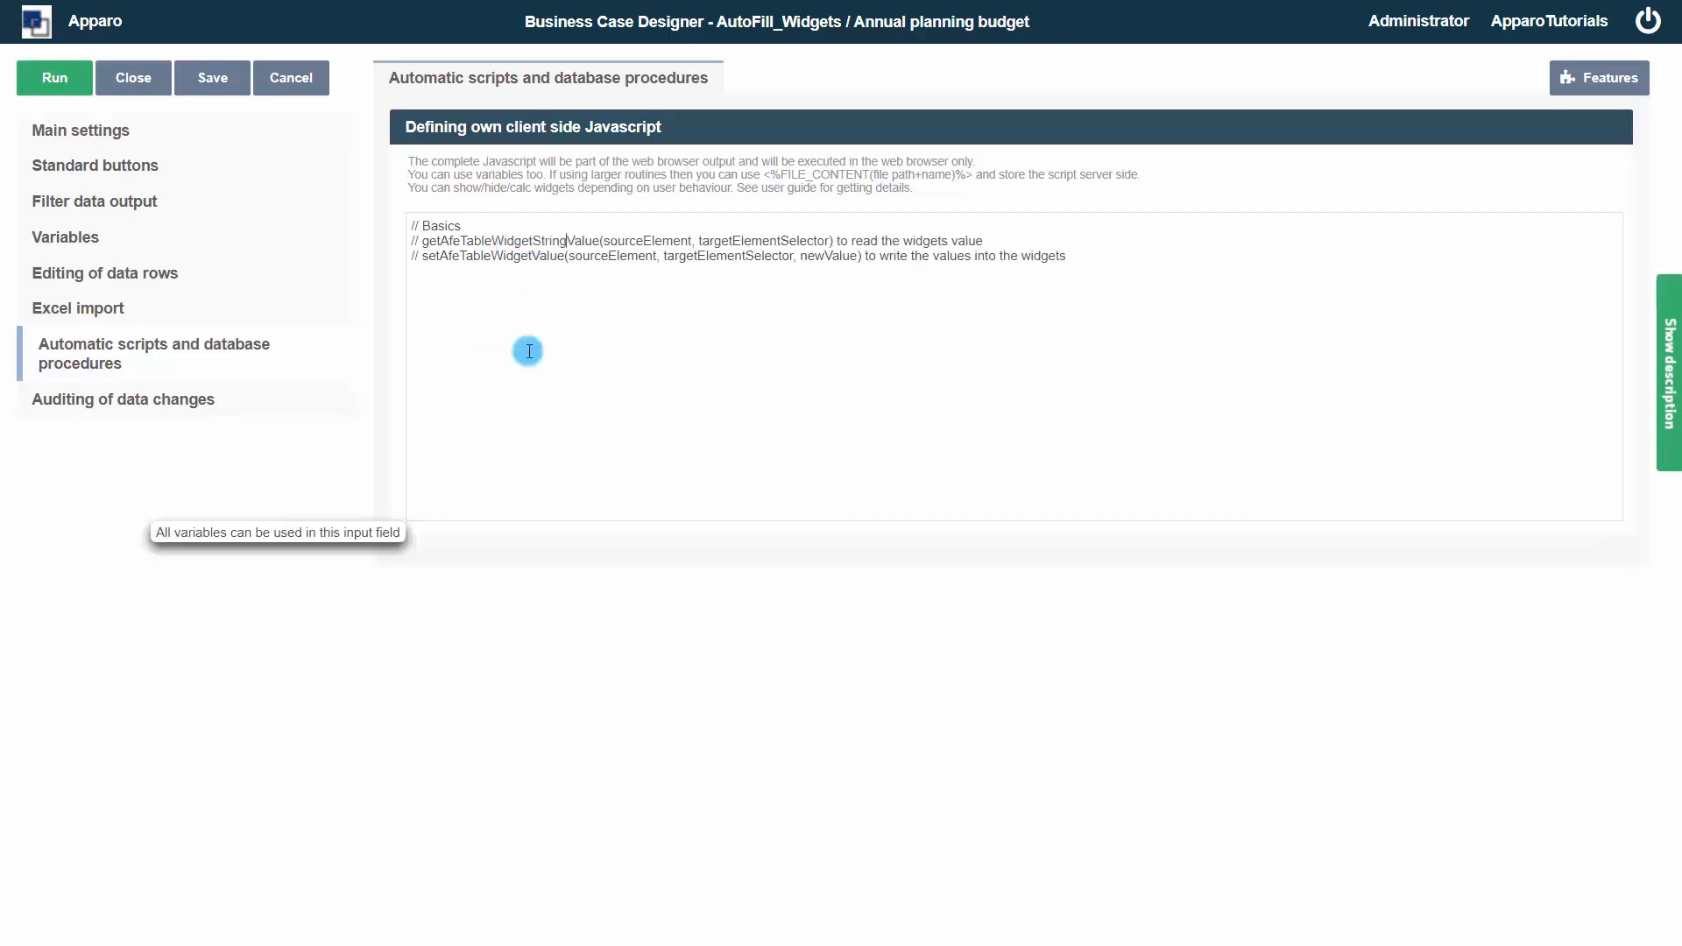
pyautogui.click(531, 256)
pyautogui.write('String')
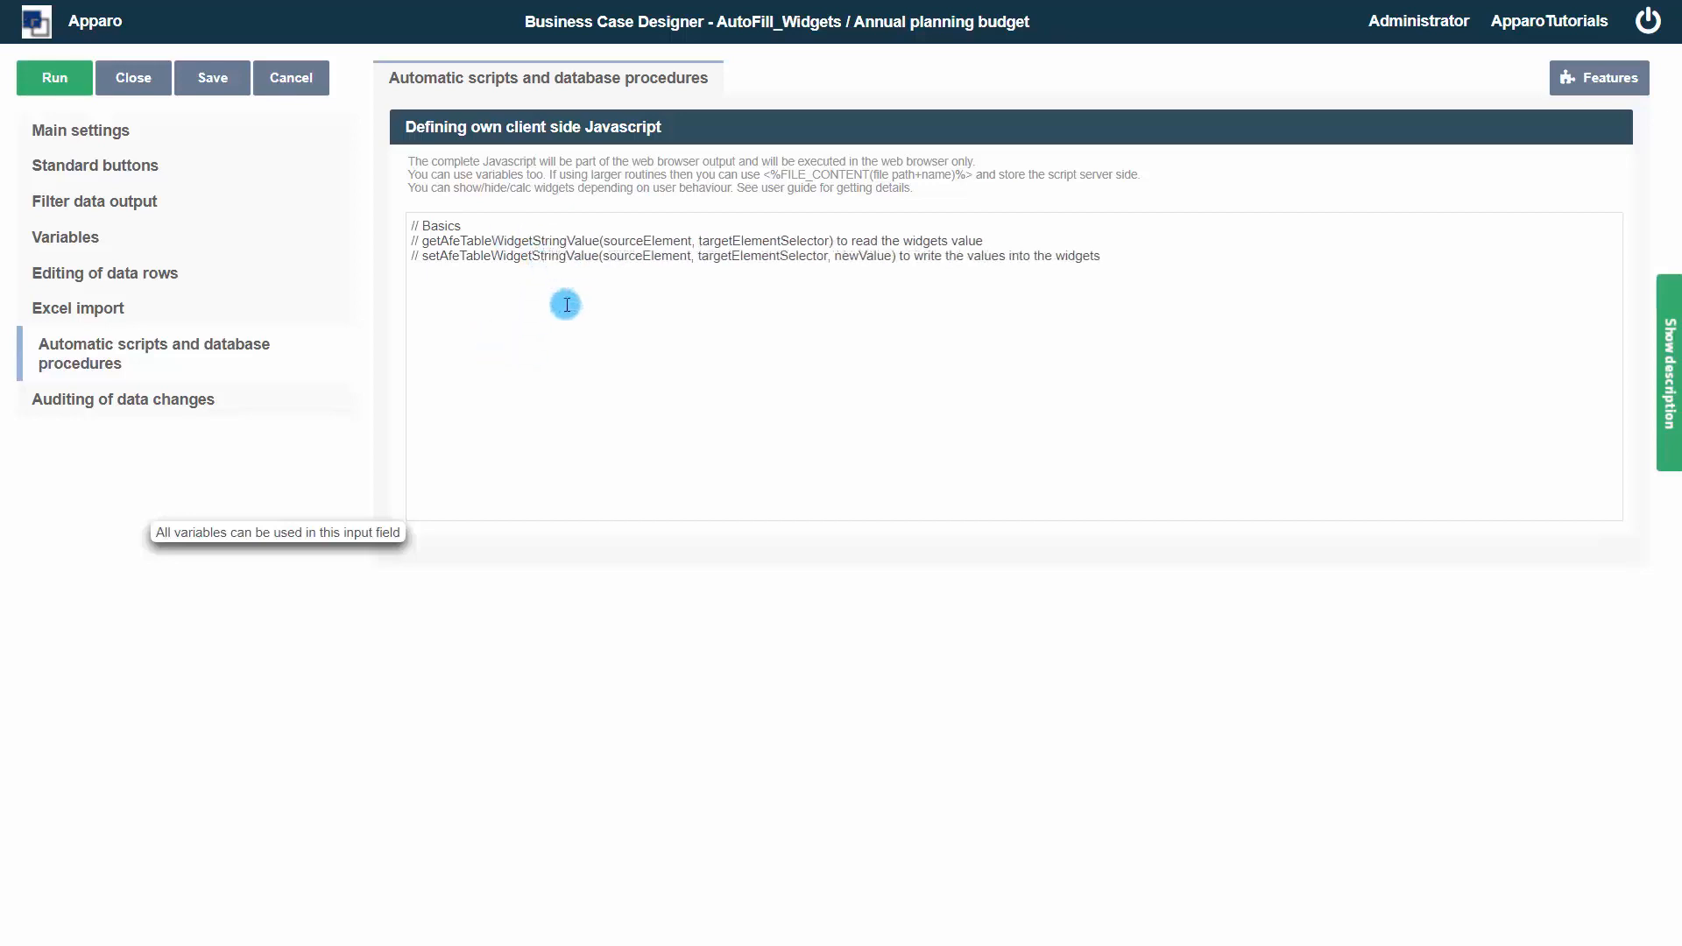
# Rename both commented functions to getAfeTableWidgetNumValue and setAfeTableWidgetNumValue
pyautogui.doubleClick(550, 242)
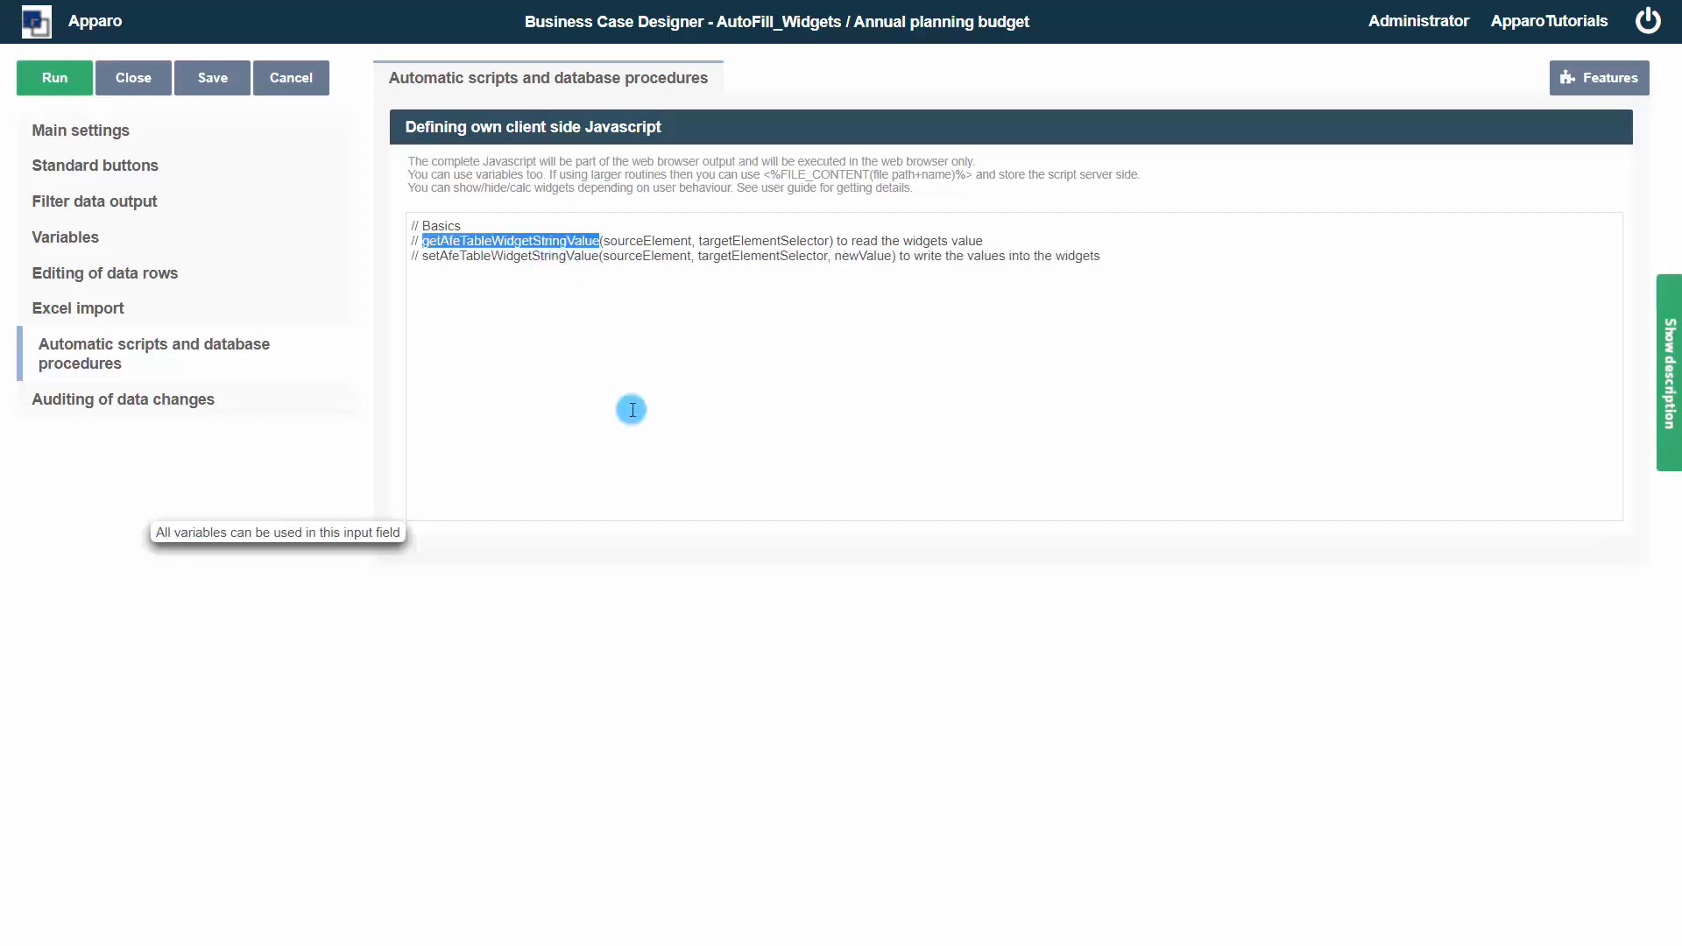
pyautogui.moveTo(533, 242); pyautogui.dragTo(565, 241)
pyautogui.write('Num')
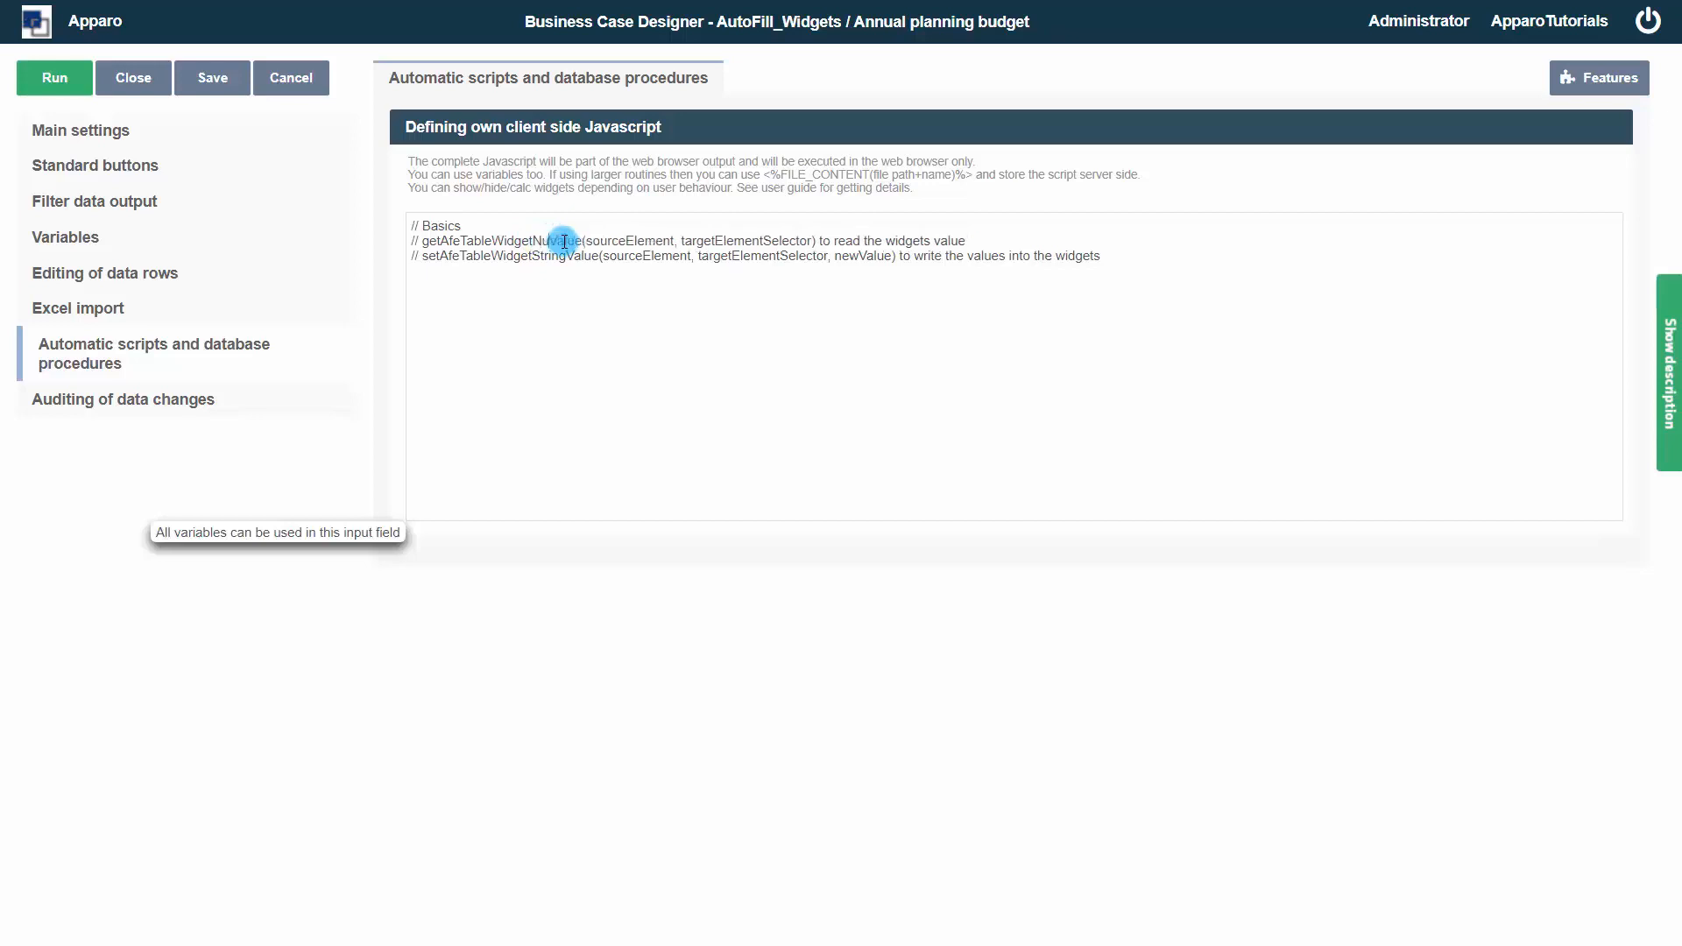
pyautogui.moveTo(535, 258); pyautogui.dragTo(569, 275)
pyautogui.write('Num')
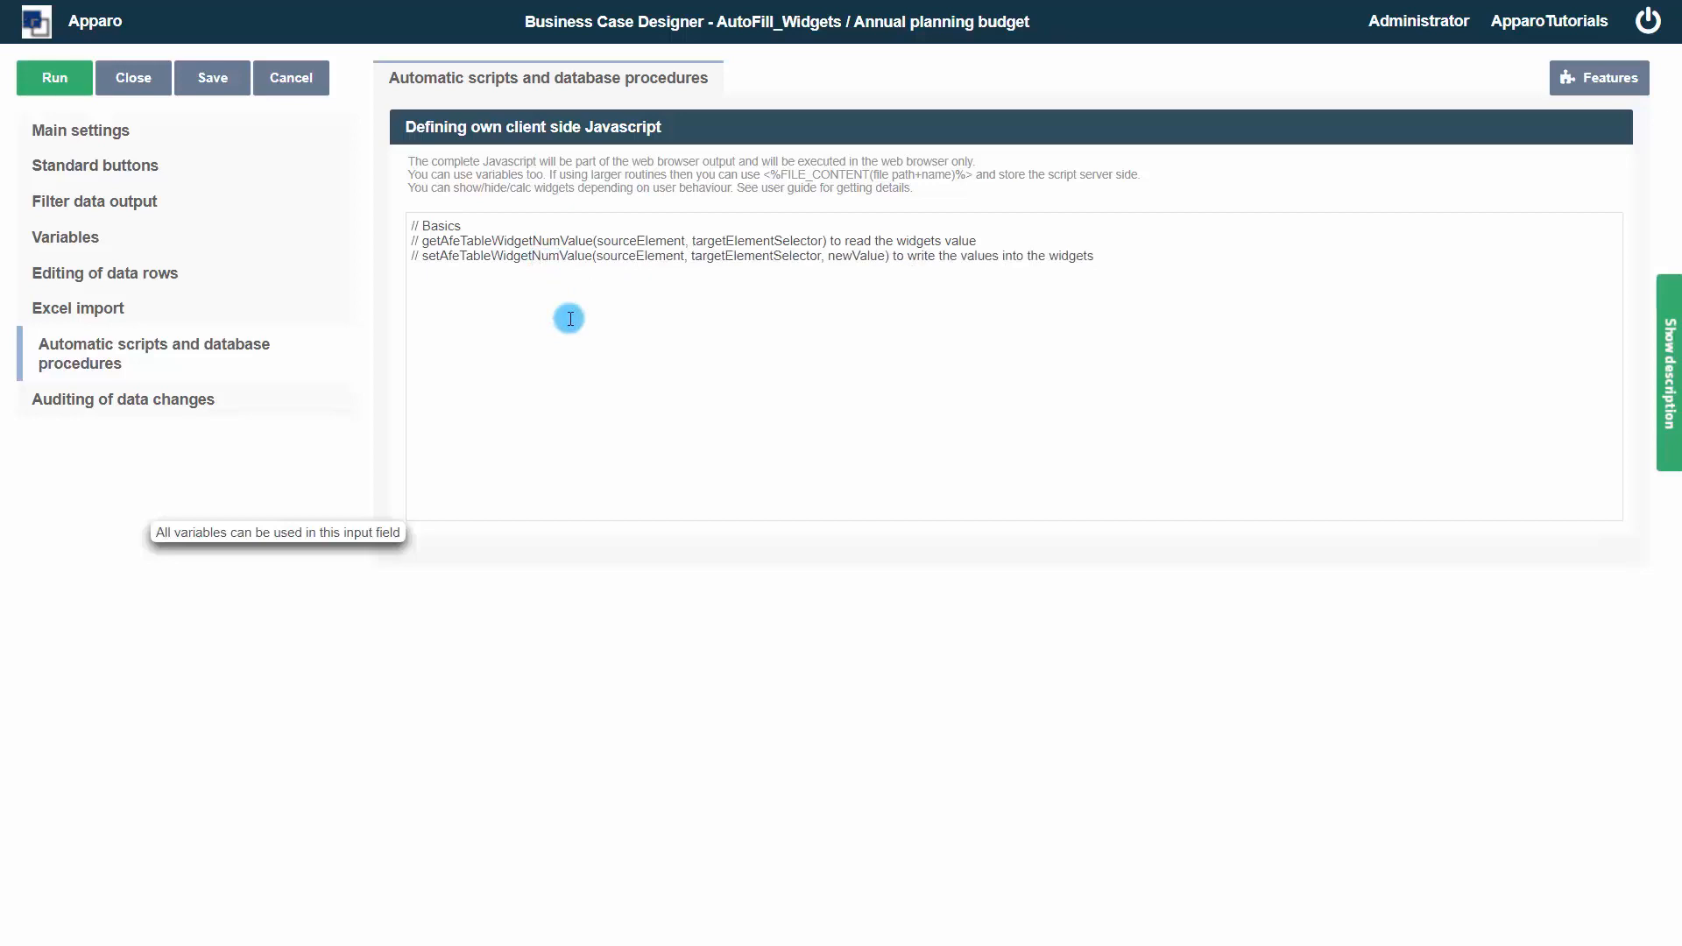
# Add the comment // Annual amount was changed below the basics block
pyautogui.click(569, 318)
pyautogui.write('// Annual amount was change')
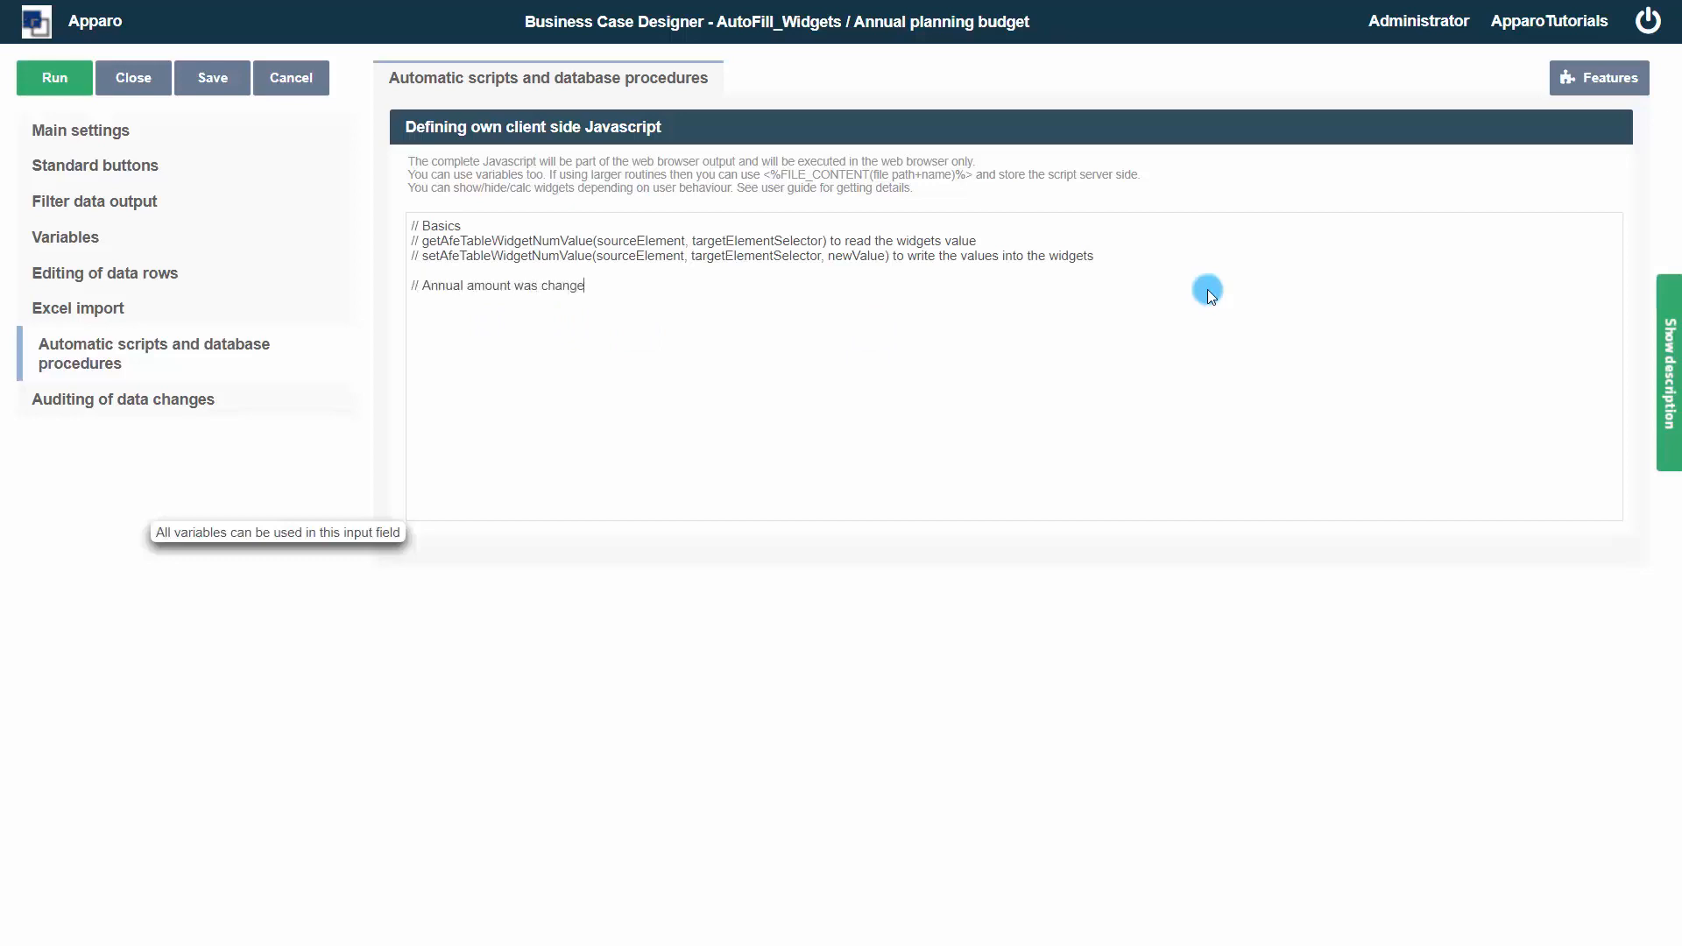
pyautogui.write("d  $(document) on('change'")
# Start a change handler $(document) on('change', 'jsID_E_0_1', function(){ for the yearly sum widget
pyautogui.write(", 'jsID_E_0_1")
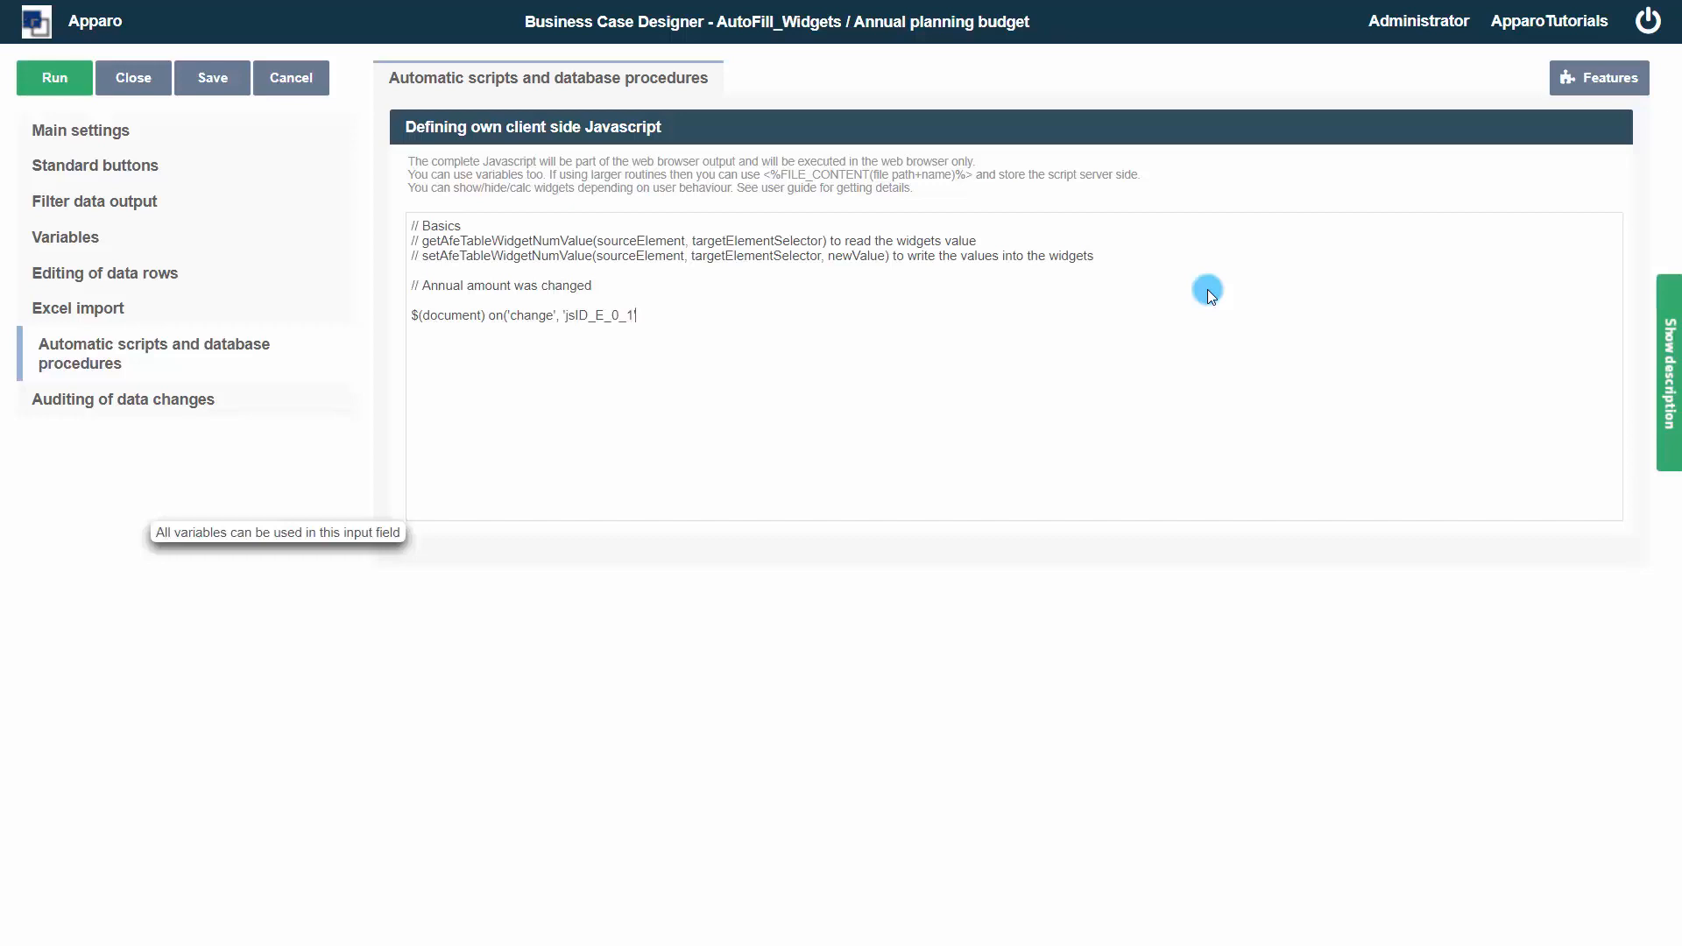
pyautogui.write("',  function(){")
pyautogui.press('Return')
pyautogui.press('Return')
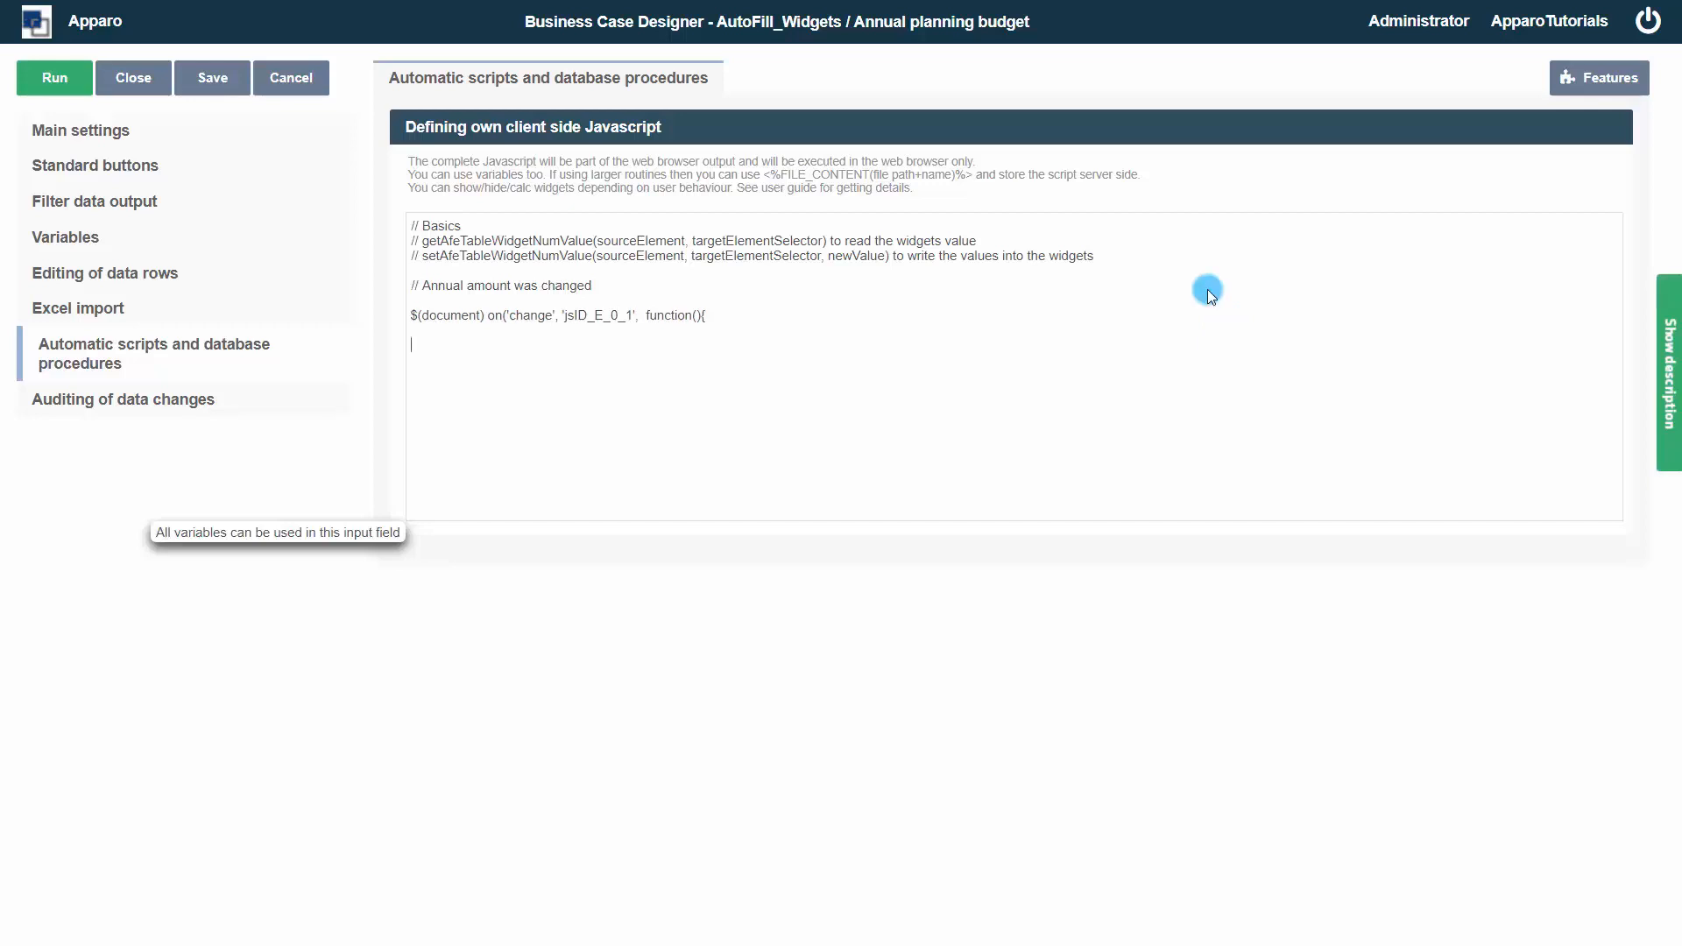
# Read the yearly value with var myValue = getAfeTableWidgetNumValue(this, 'jsID_E_0_1')
pyautogui.write('var myValue = getAfeTableWidgetNumValue')
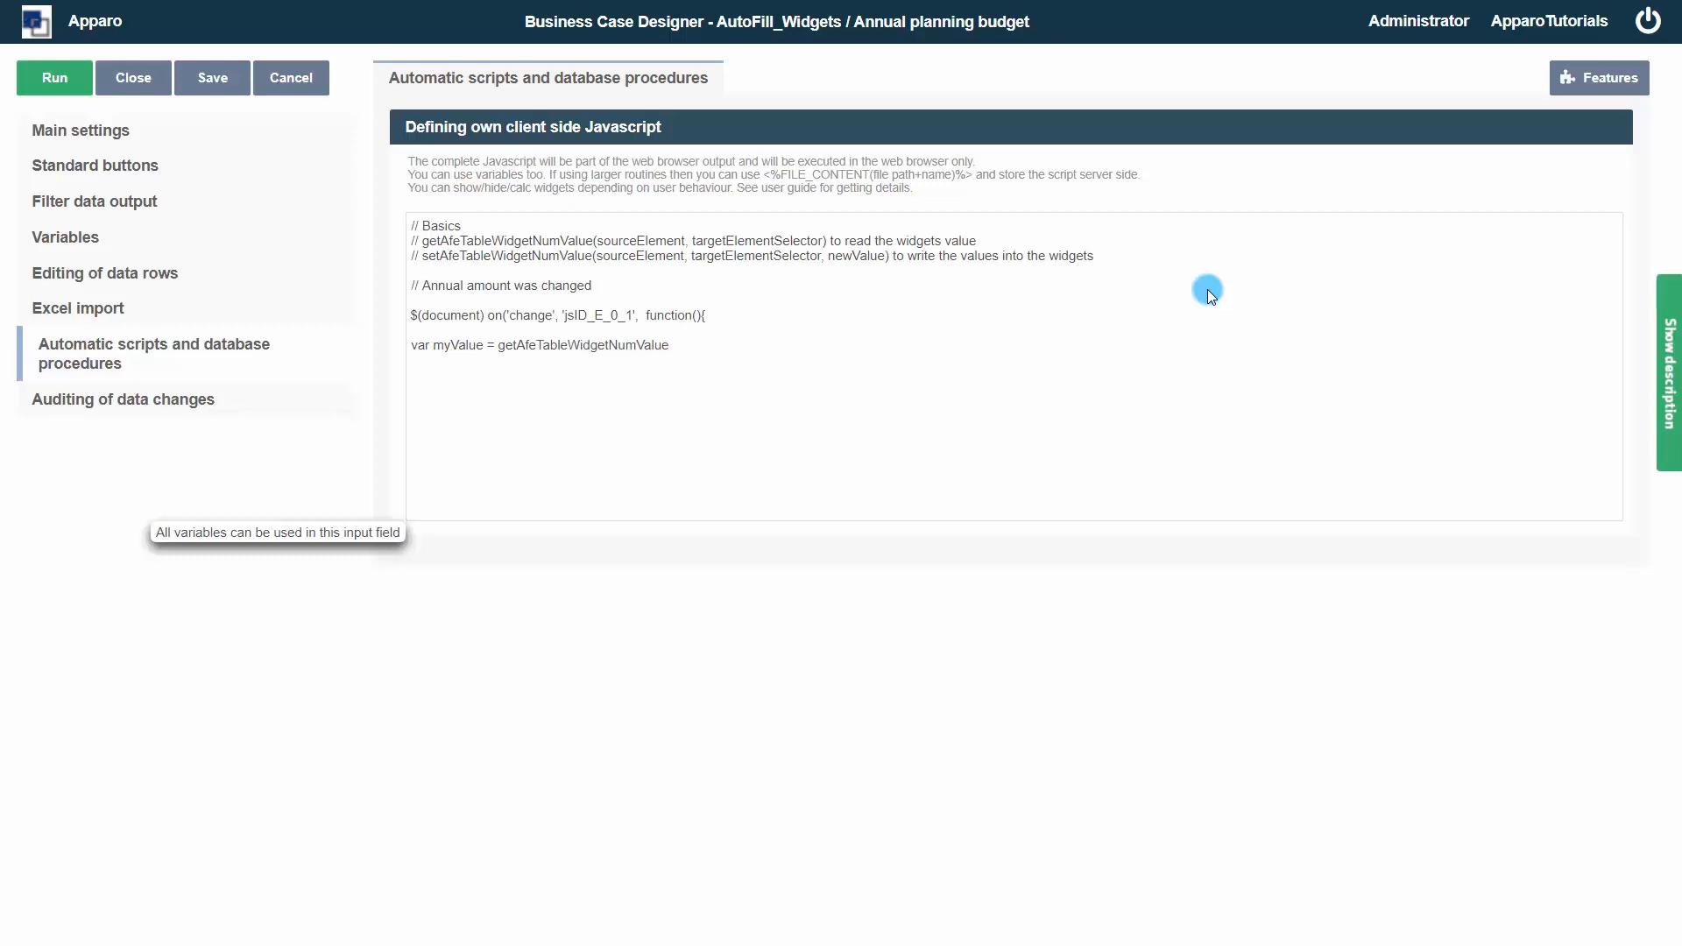
pyautogui.write('(this,')
pyautogui.write("'jsID_E_0_1")
pyautogui.write("')")
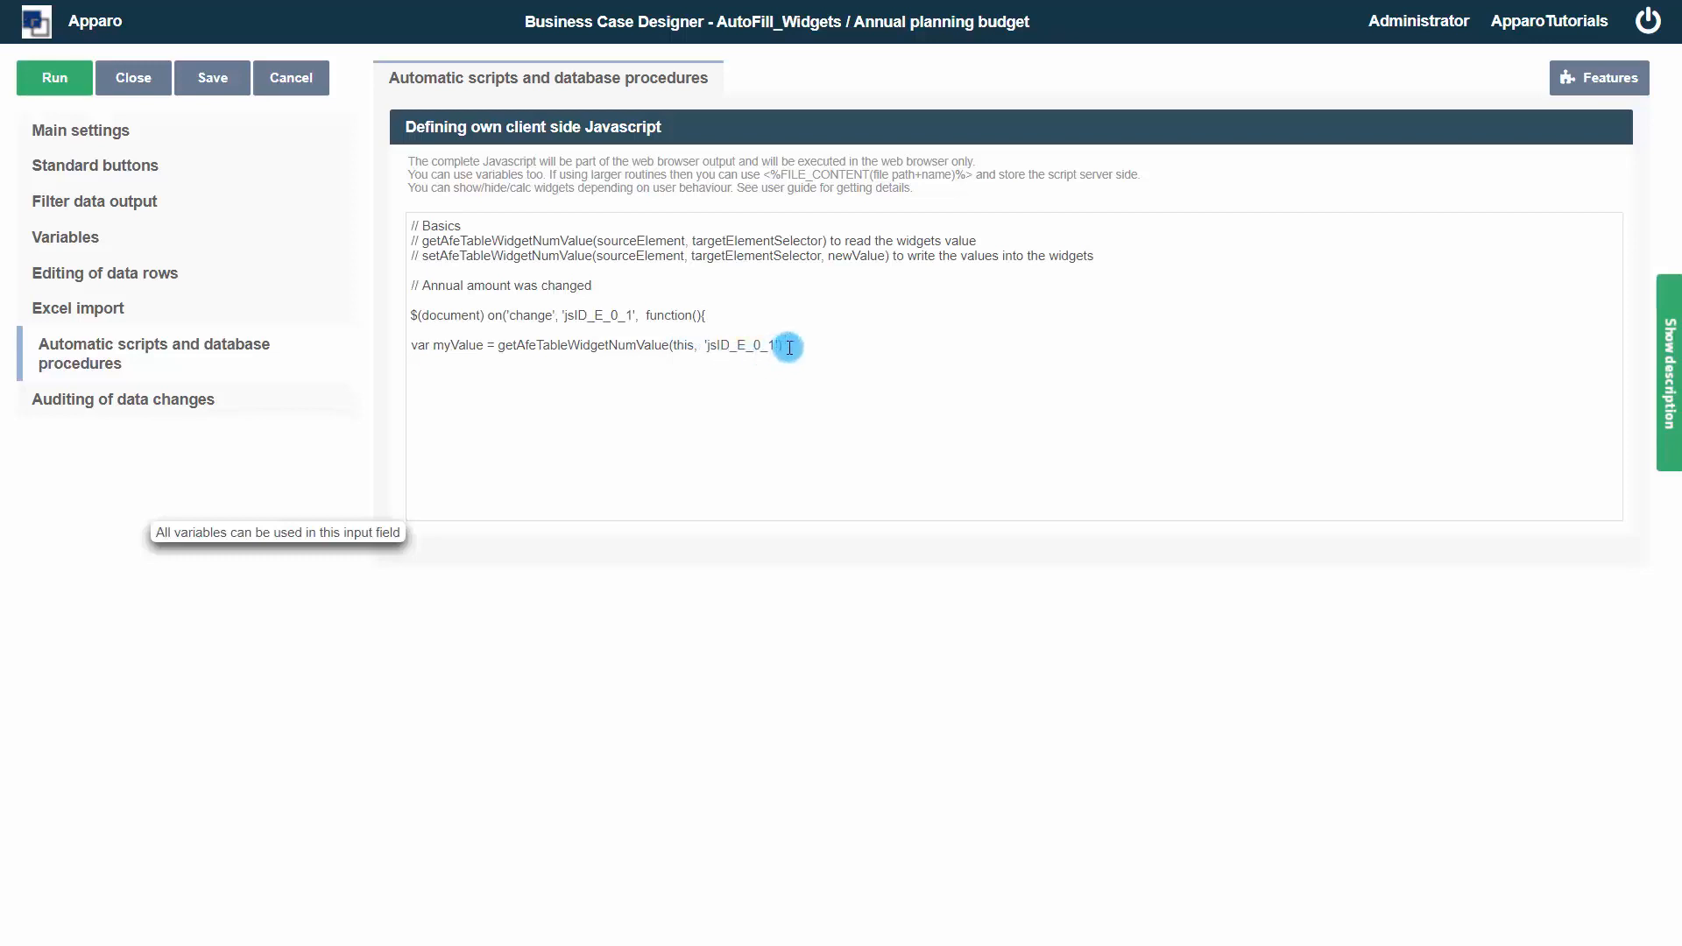
# Declare var currentDate = new Date(); and var currentMonth = currentDate.getMonth() +1;
pyautogui.press('Return')
pyautogui.press('Return')
pyautogui.write('var curr')
pyautogui.write('entDate')
pyautogui.write(' = new Date')
pyautogui.write('(); v')
pyautogui.write('ar curr')
pyautogui.write('M')
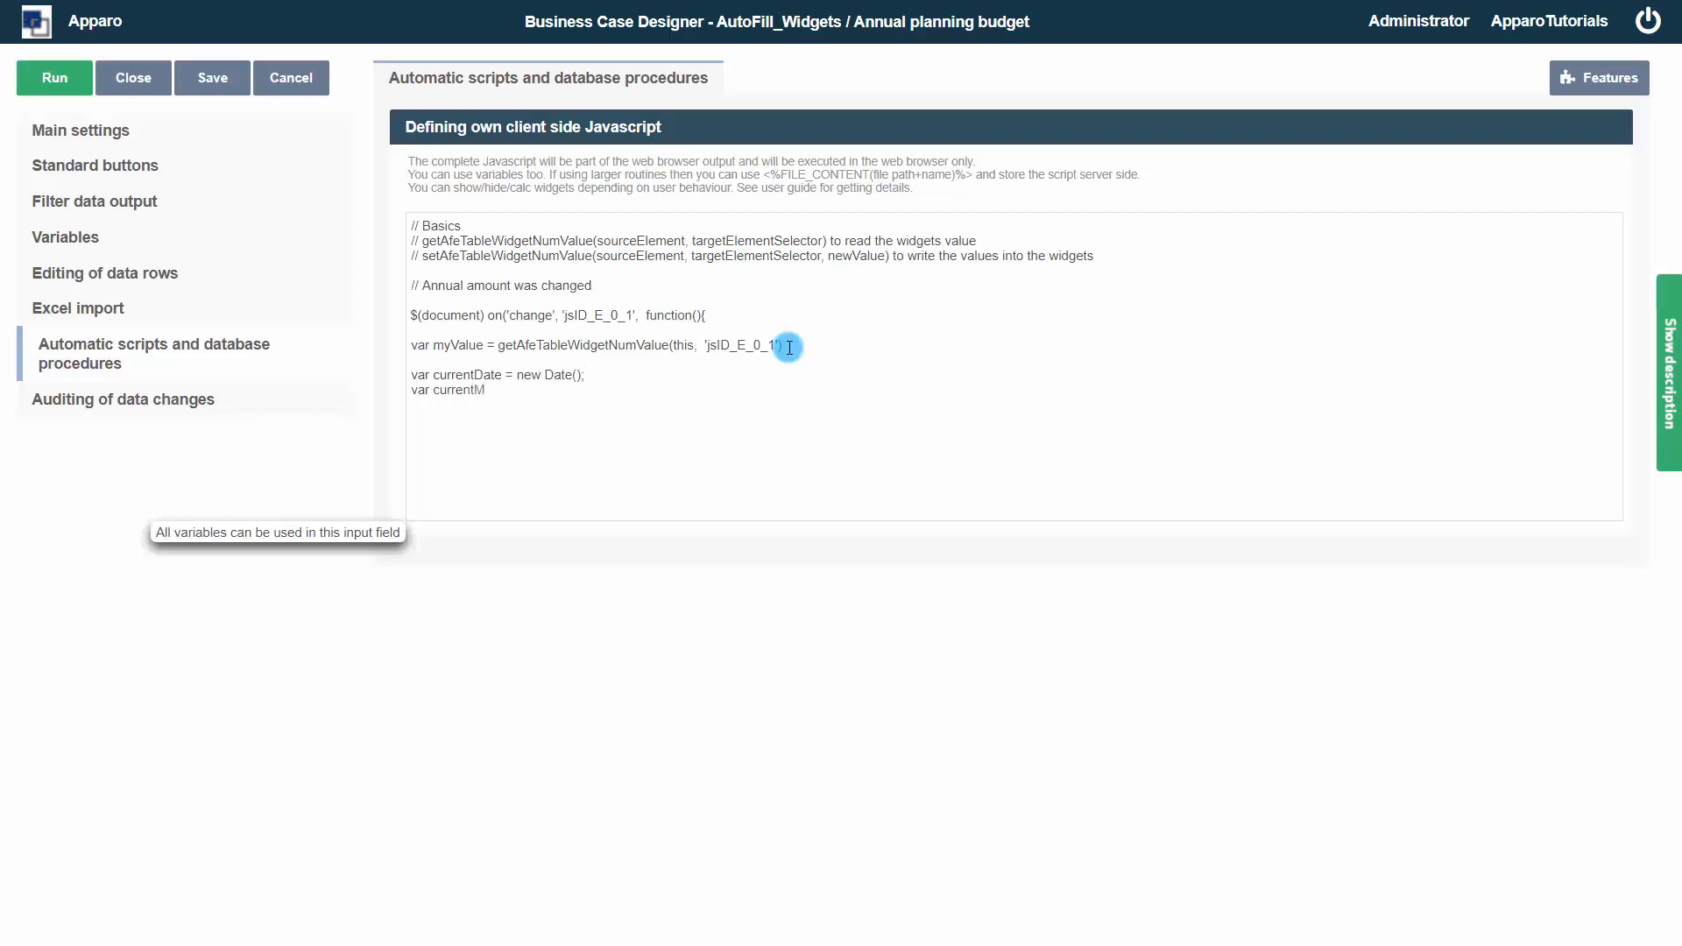
pyautogui.write('onth = current')
pyautogui.write('Date.getM')
pyautogui.write('onth')
pyautogui.write('() +')
# Declare var months = 13- currentMonth; and add the comment //calculate sum of values in the past
pyautogui.write('ar month')
pyautogui.write('s')
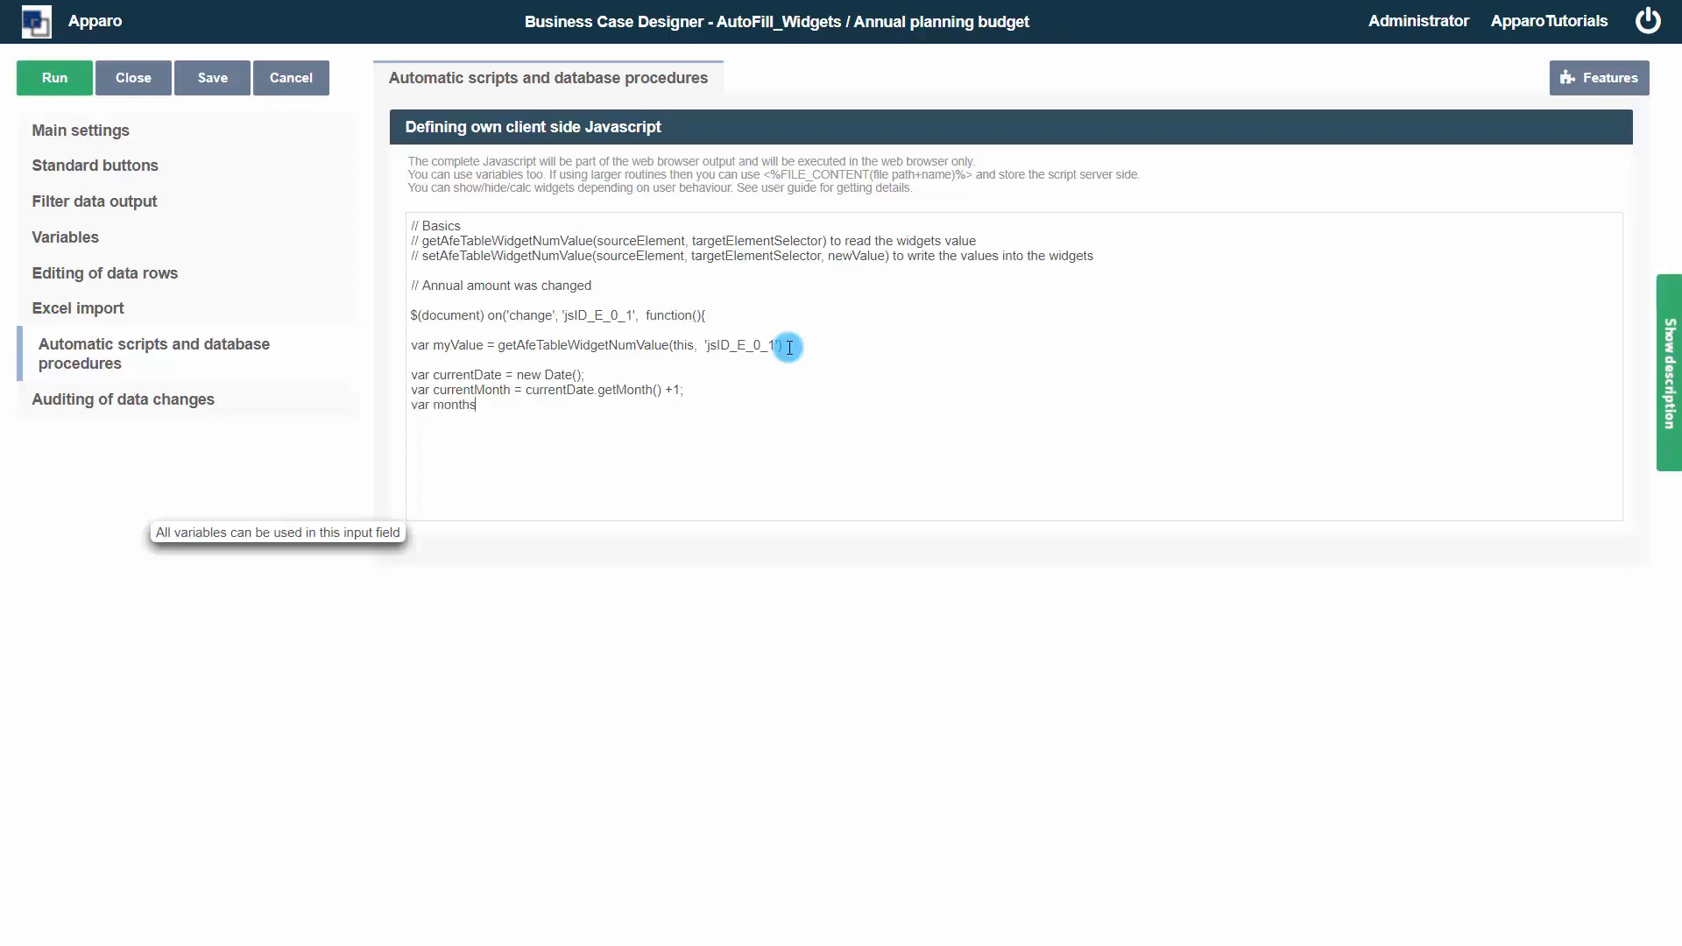
pyautogui.write(' = 13')
pyautogui.write('- current')
pyautogui.write('Month;  //')
pyautogui.write('calculate sum of values')
pyautogui.write(' in the past')
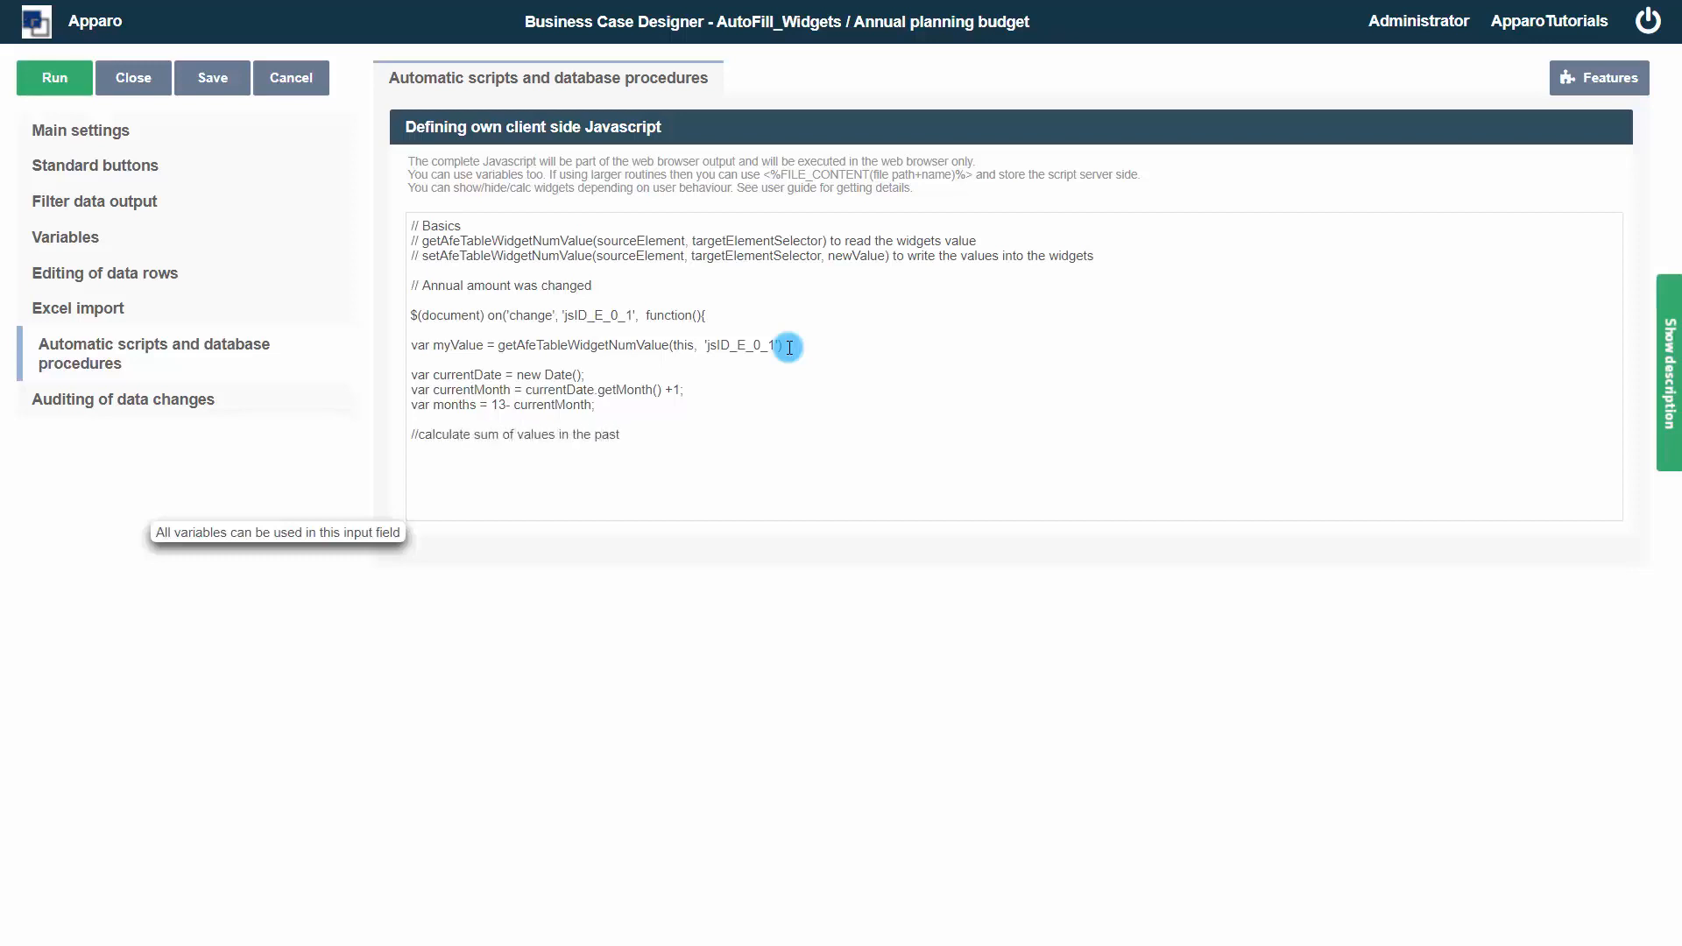
# Declare var sumOfPast = 0; and begin the condition if (currentMonth >= 2 on a new line
pyautogui.press('Return')
pyautogui.write('var sumOf')
pyautogui.write('Past')
pyautogui.write('(currentMo')
pyautogui.write('nth >')
pyautogui.write('= 2')
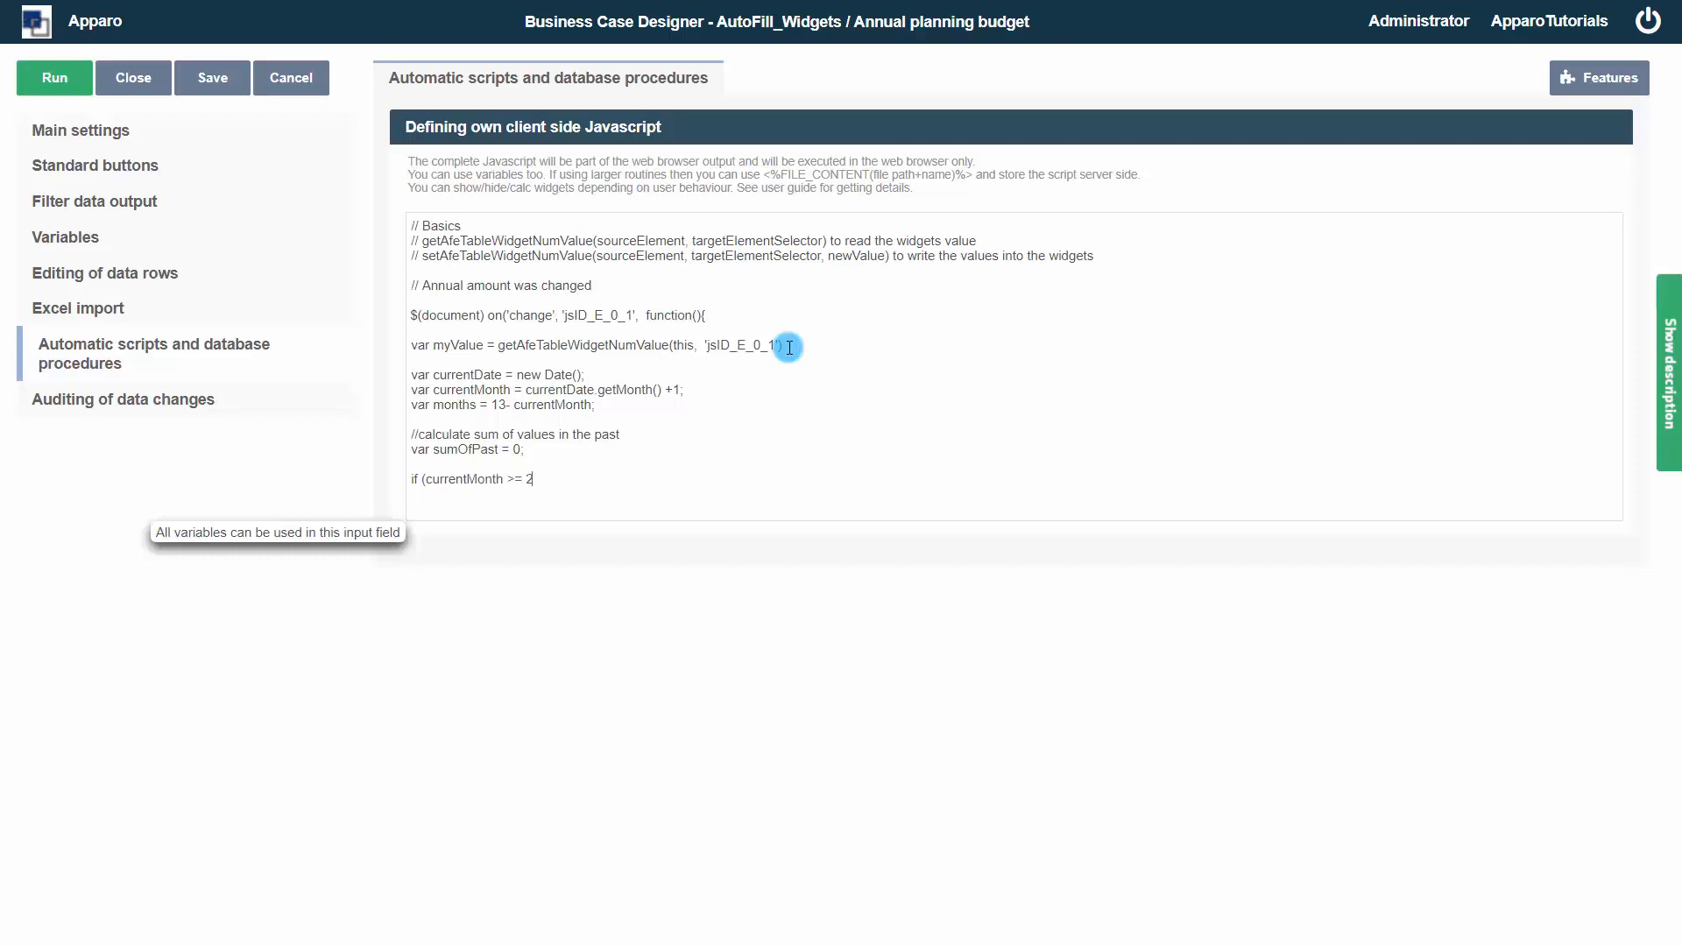
pyautogui.write(') {sumOfPast=getAfeTableWidgetNumVa')
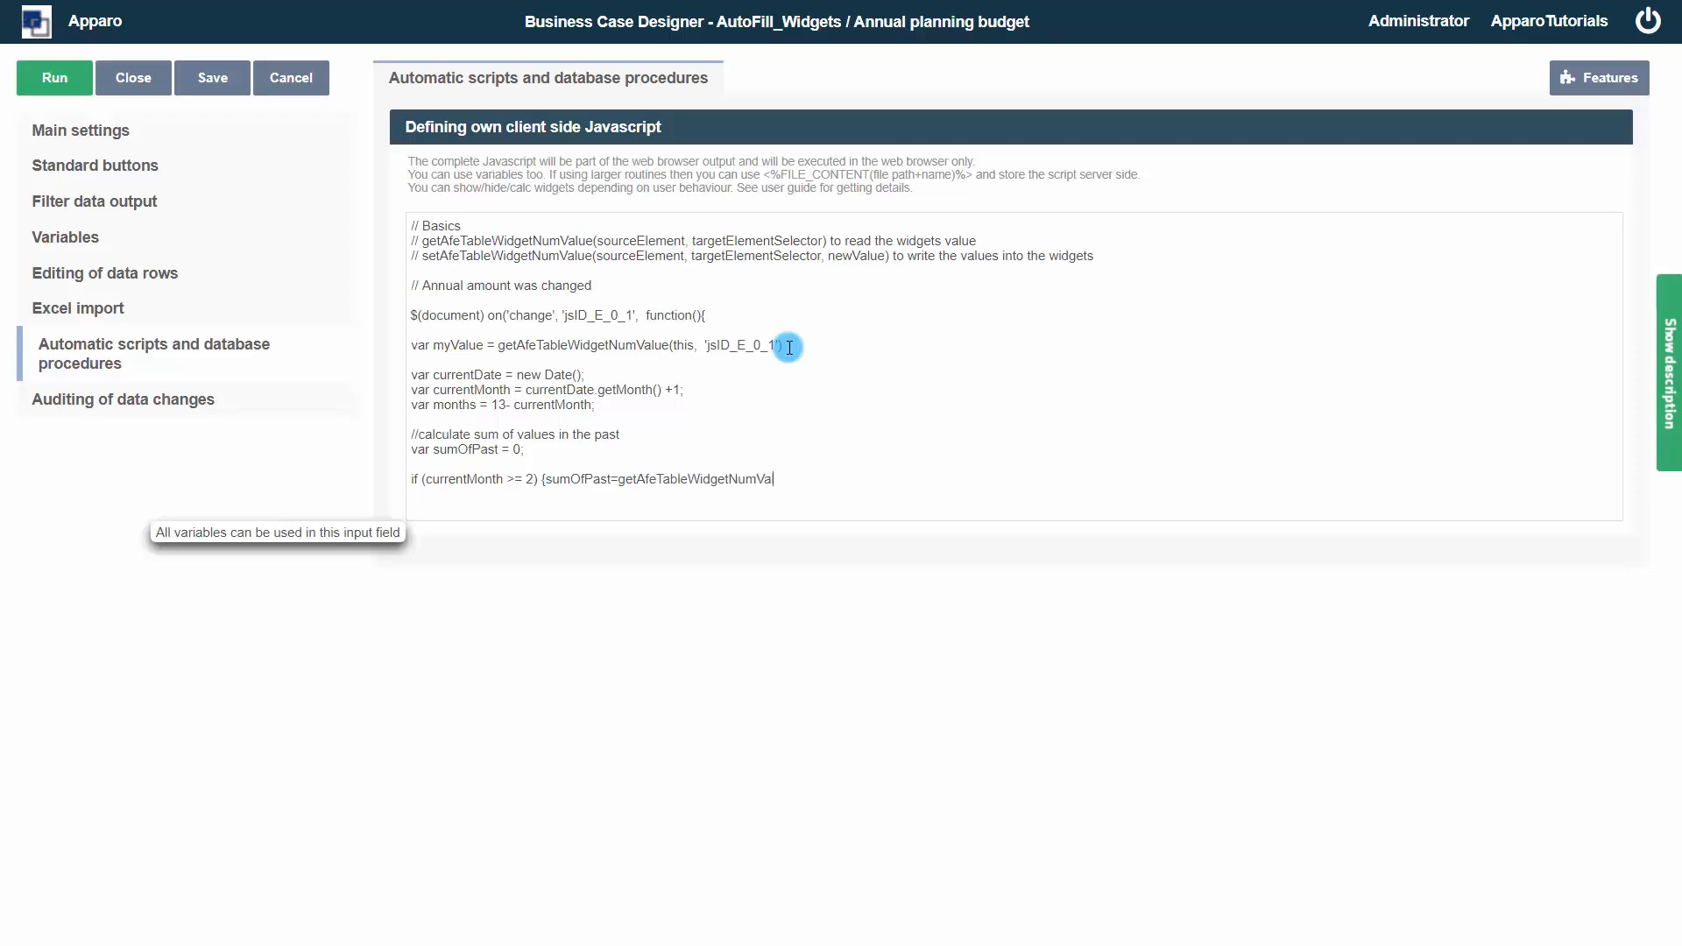
pyautogui.write("lue(this, 'jsID_E_0_1")
# Complete the month-2 line so it assigns sumOfPast=getAfeTableWidgetNumValue(this, 'jsID_E_0_2') inside braces
pyautogui.write("');};")
# Duplicate that line as a month-3 condition: currentMonth >= 3, adding sumOfPast + before the read of 'jsID_E_0_3'
pyautogui.moveTo(929, 495); pyautogui.dragTo(411, 480)
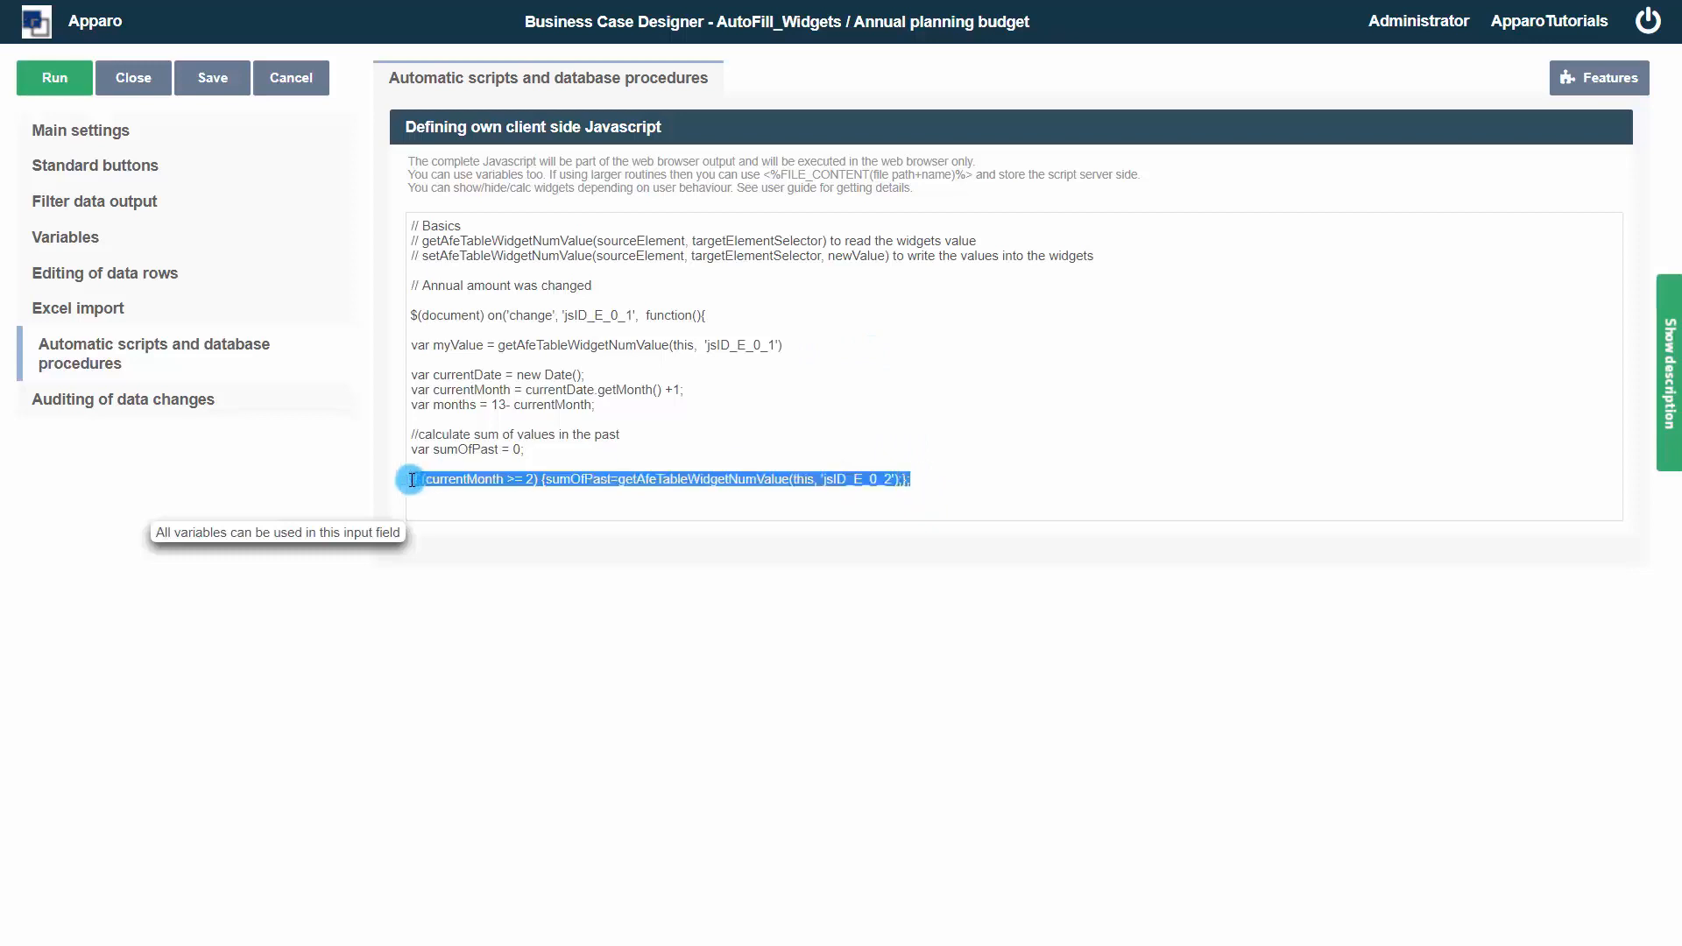
pyautogui.click(971, 485)
pyautogui.write("if (currentMonth >= 2) {sumOfPast=getAfeTableWidgetNumValue(this, 'jsID_E_0_2');};")
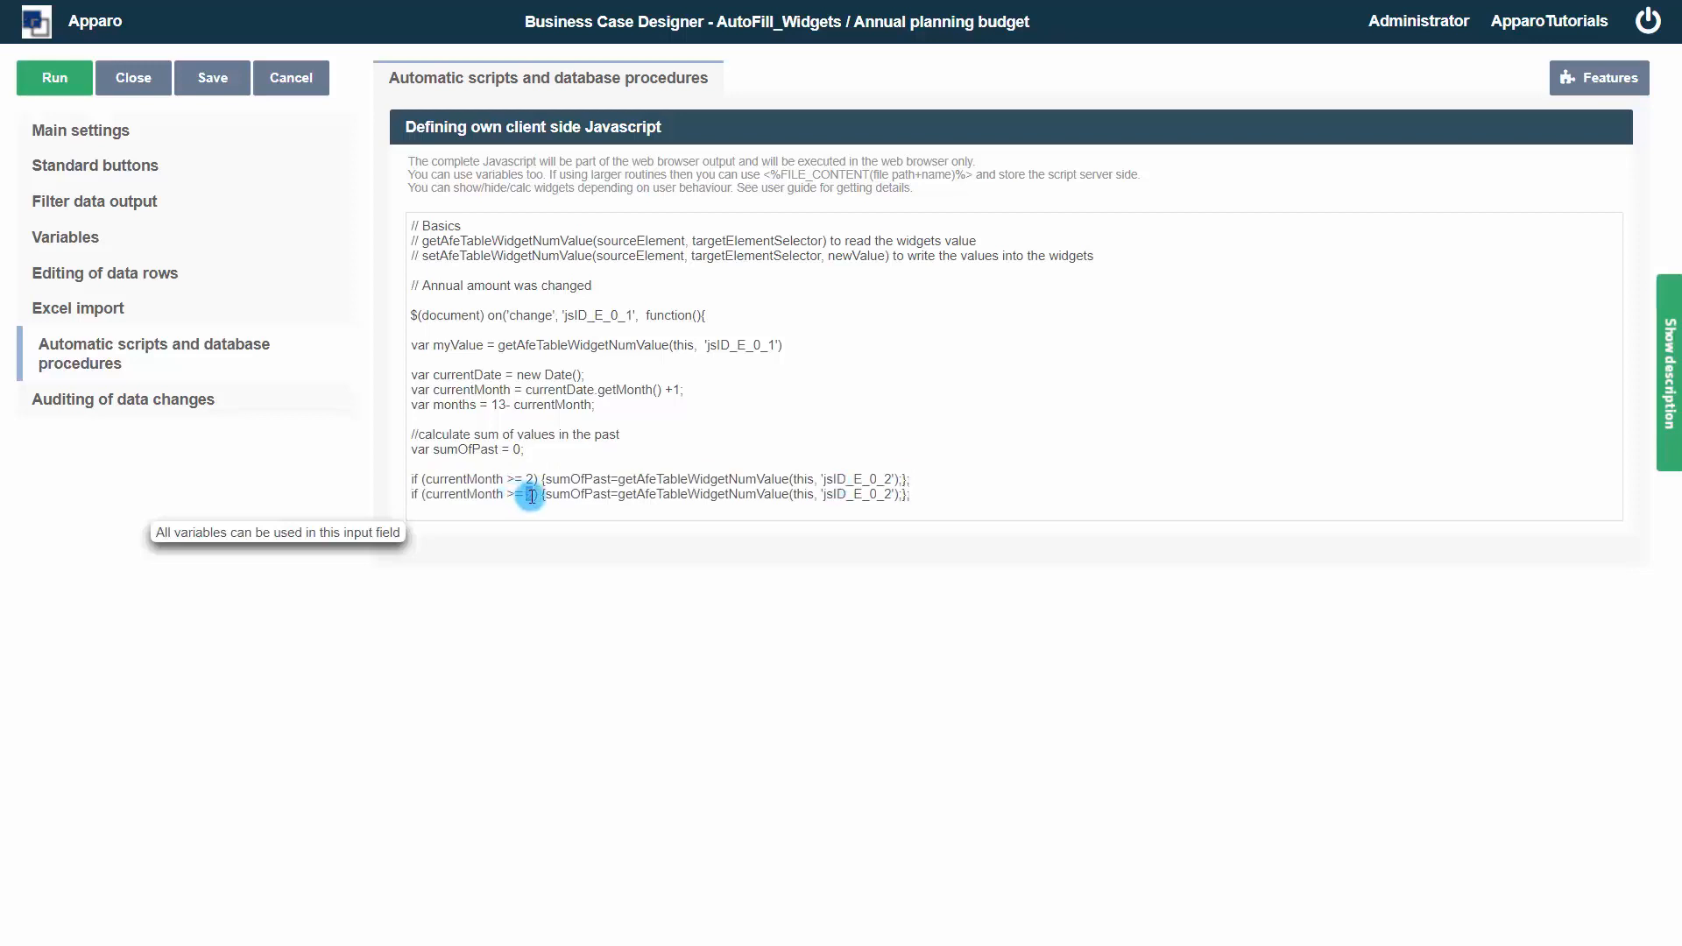
pyautogui.write('3')
pyautogui.doubleClick(891, 494)
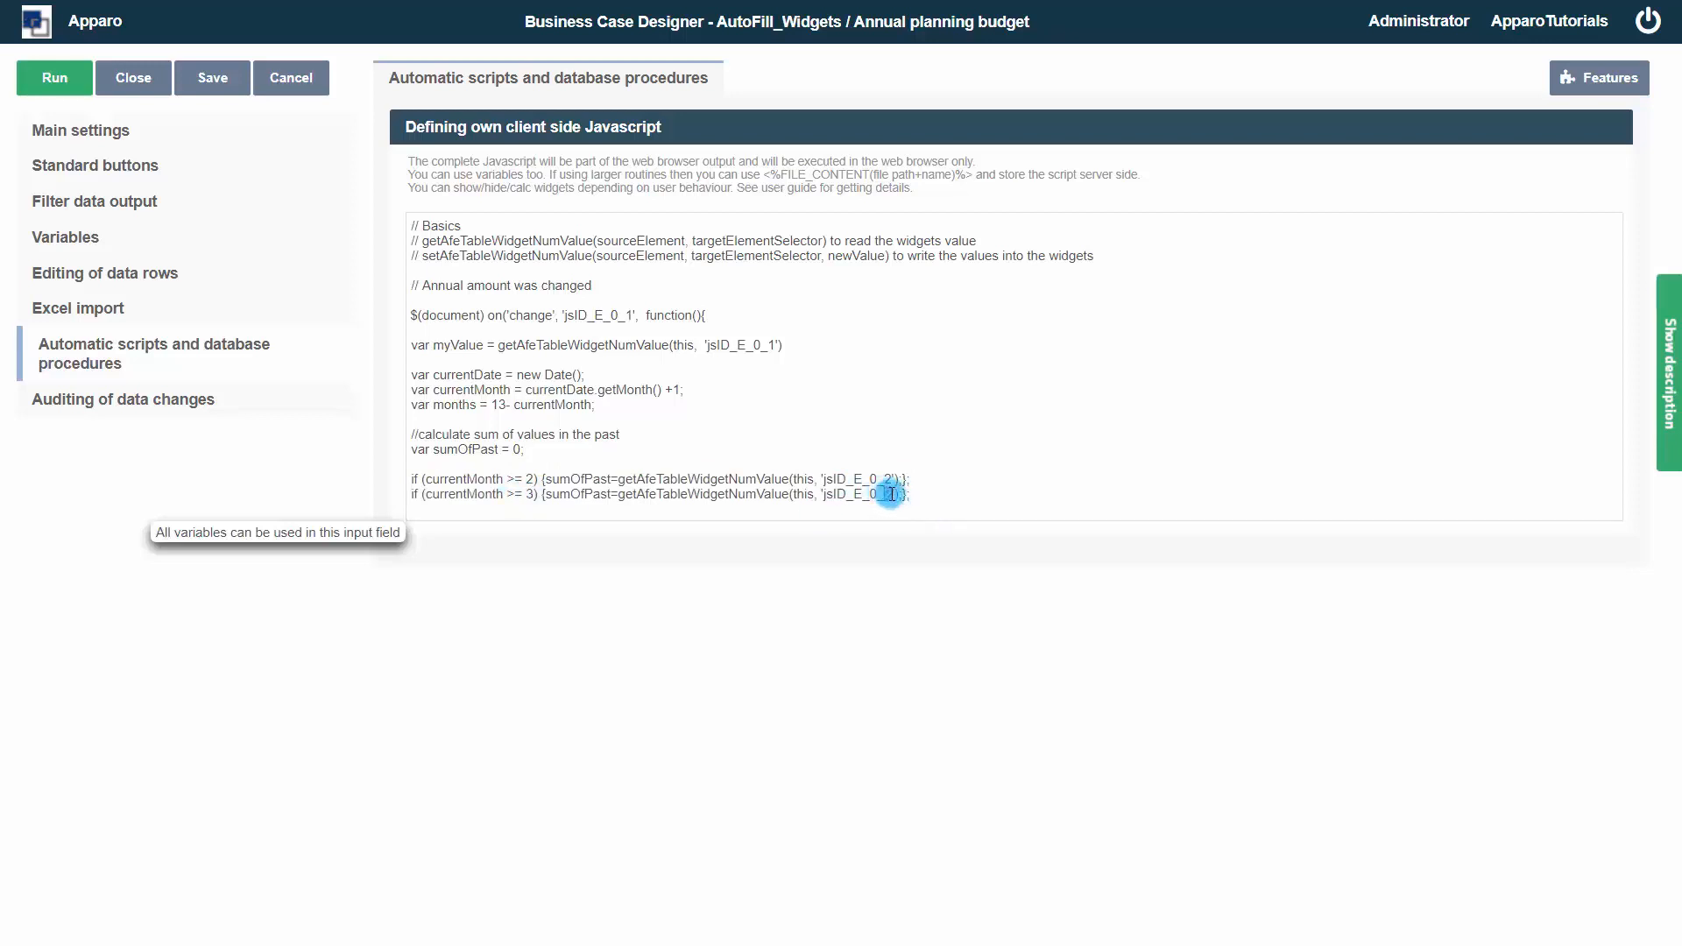
pyautogui.write('3')
pyautogui.click(547, 496)
pyautogui.write('sum')
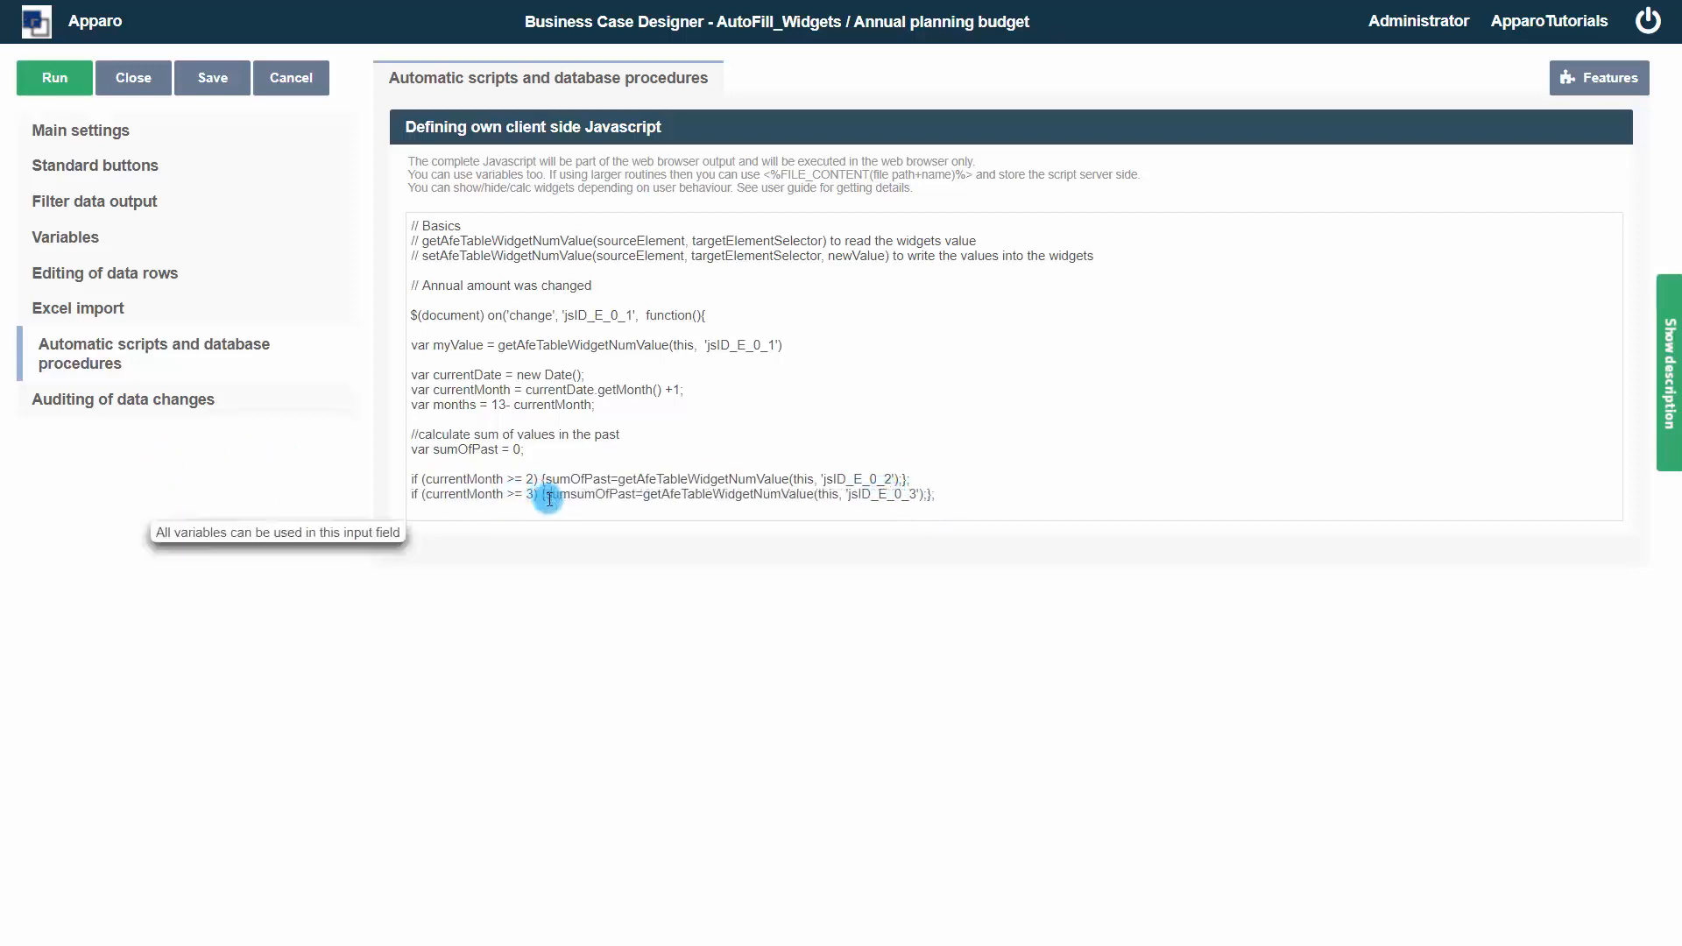
pyautogui.write('OfPast +')
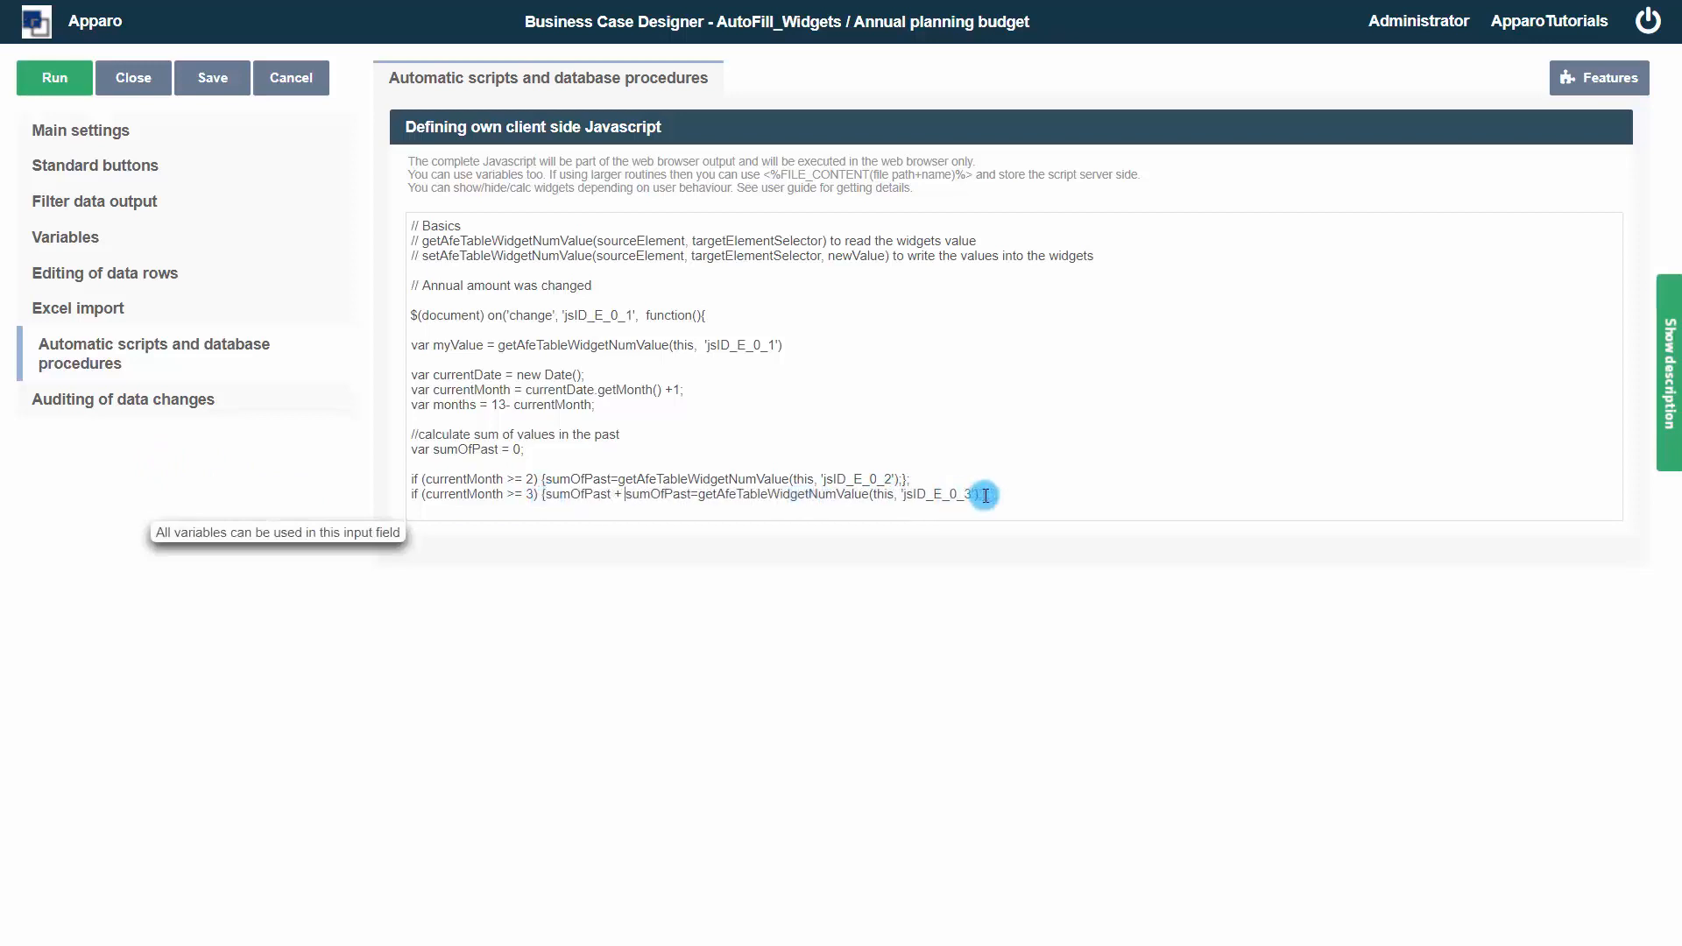
# Copy the month-3 line and paste it for months 4 to 12, adjusting conditions and widget IDs up to 'jsID_E_0_12'
pyautogui.moveTo(990, 495); pyautogui.dragTo(226, 490)
pyautogui.hotkey('ctrl', 'c')
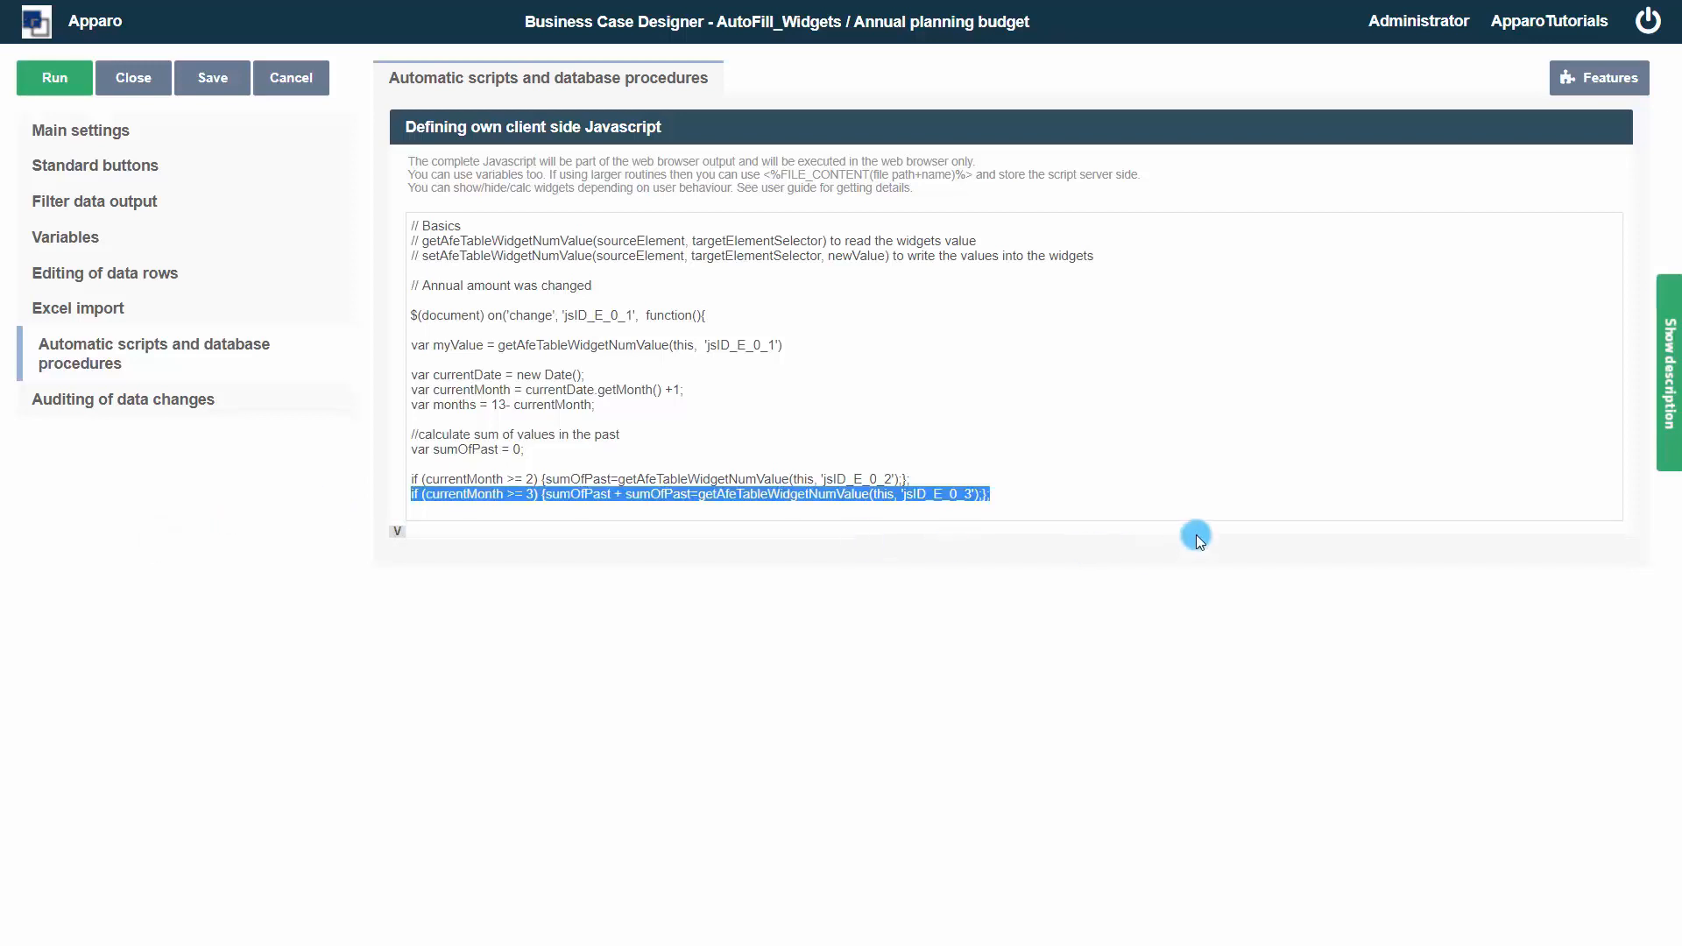
pyautogui.click(1056, 500)
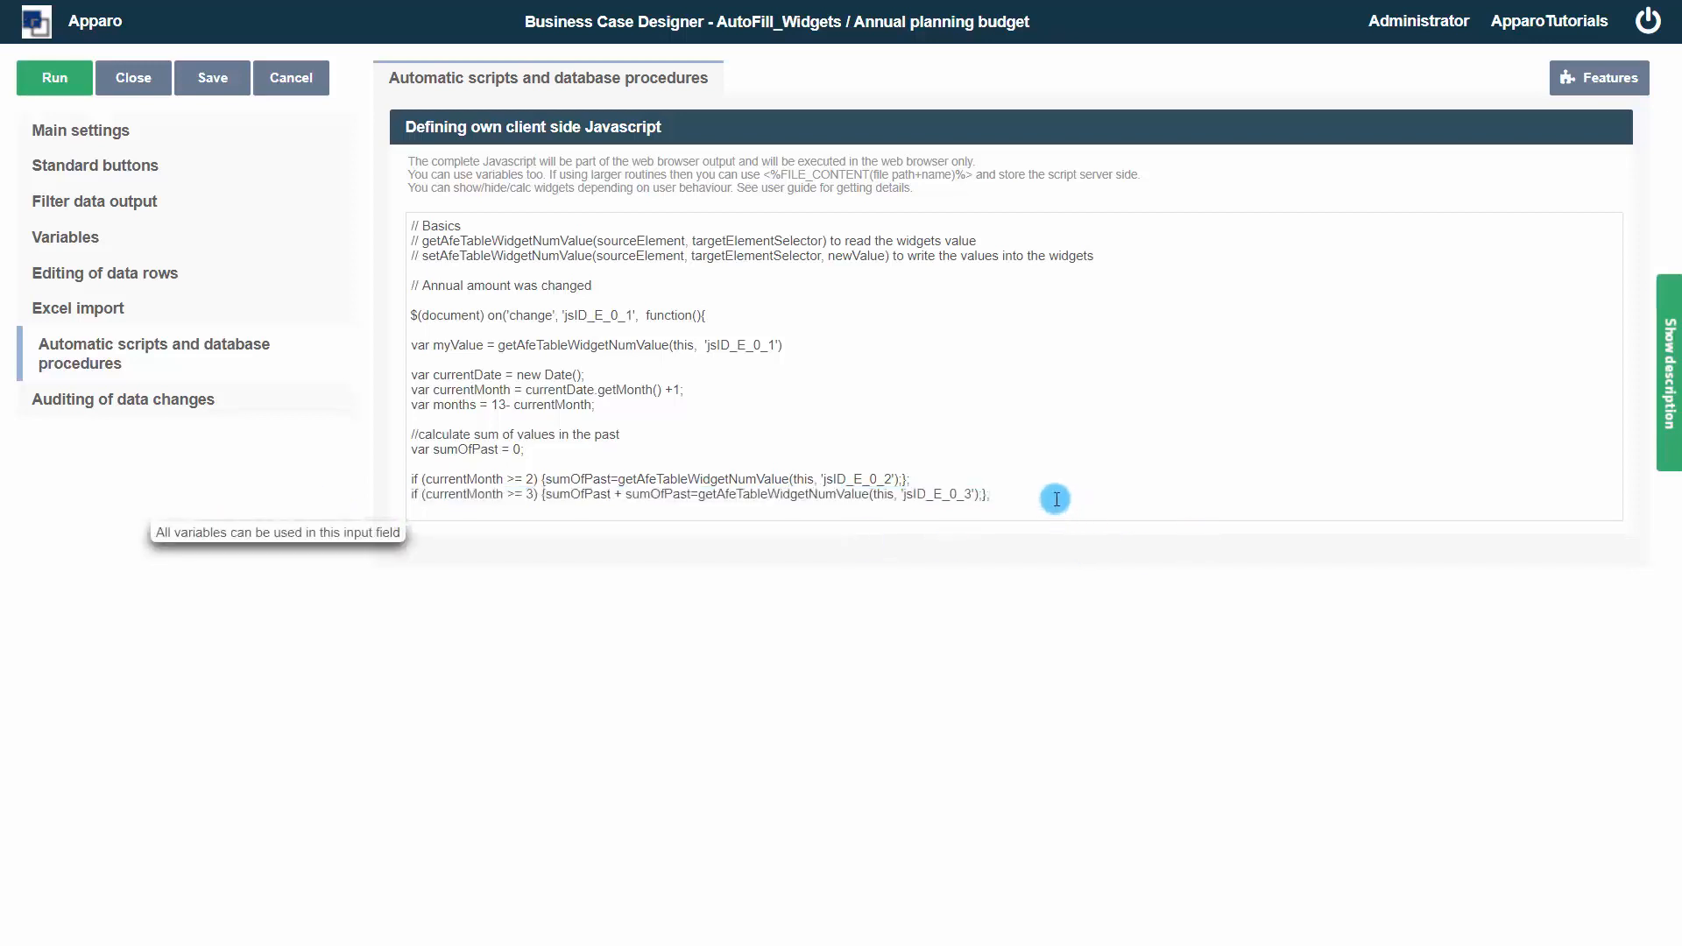
pyautogui.hotkey('ctrl', 'v')
pyautogui.hotkey('ctrl', 'v')
pyautogui.hotkey('ctrl', 'v')
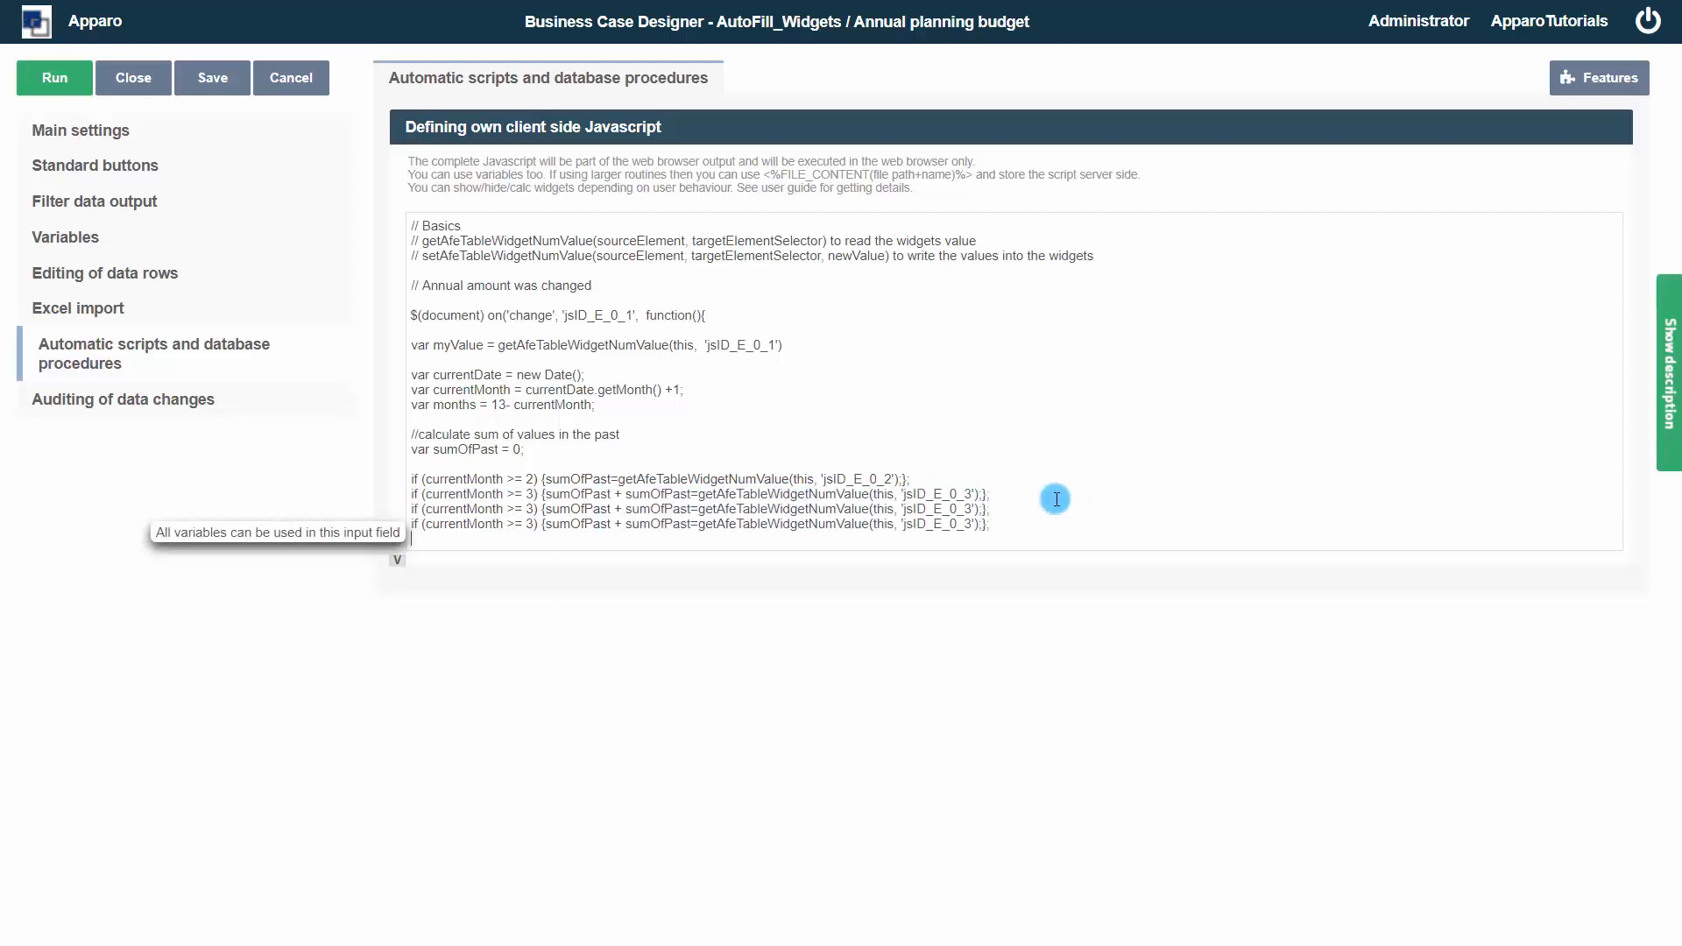
pyautogui.hotkey('ctrl', 'v')
pyautogui.hotkey('ctrl', 'v')
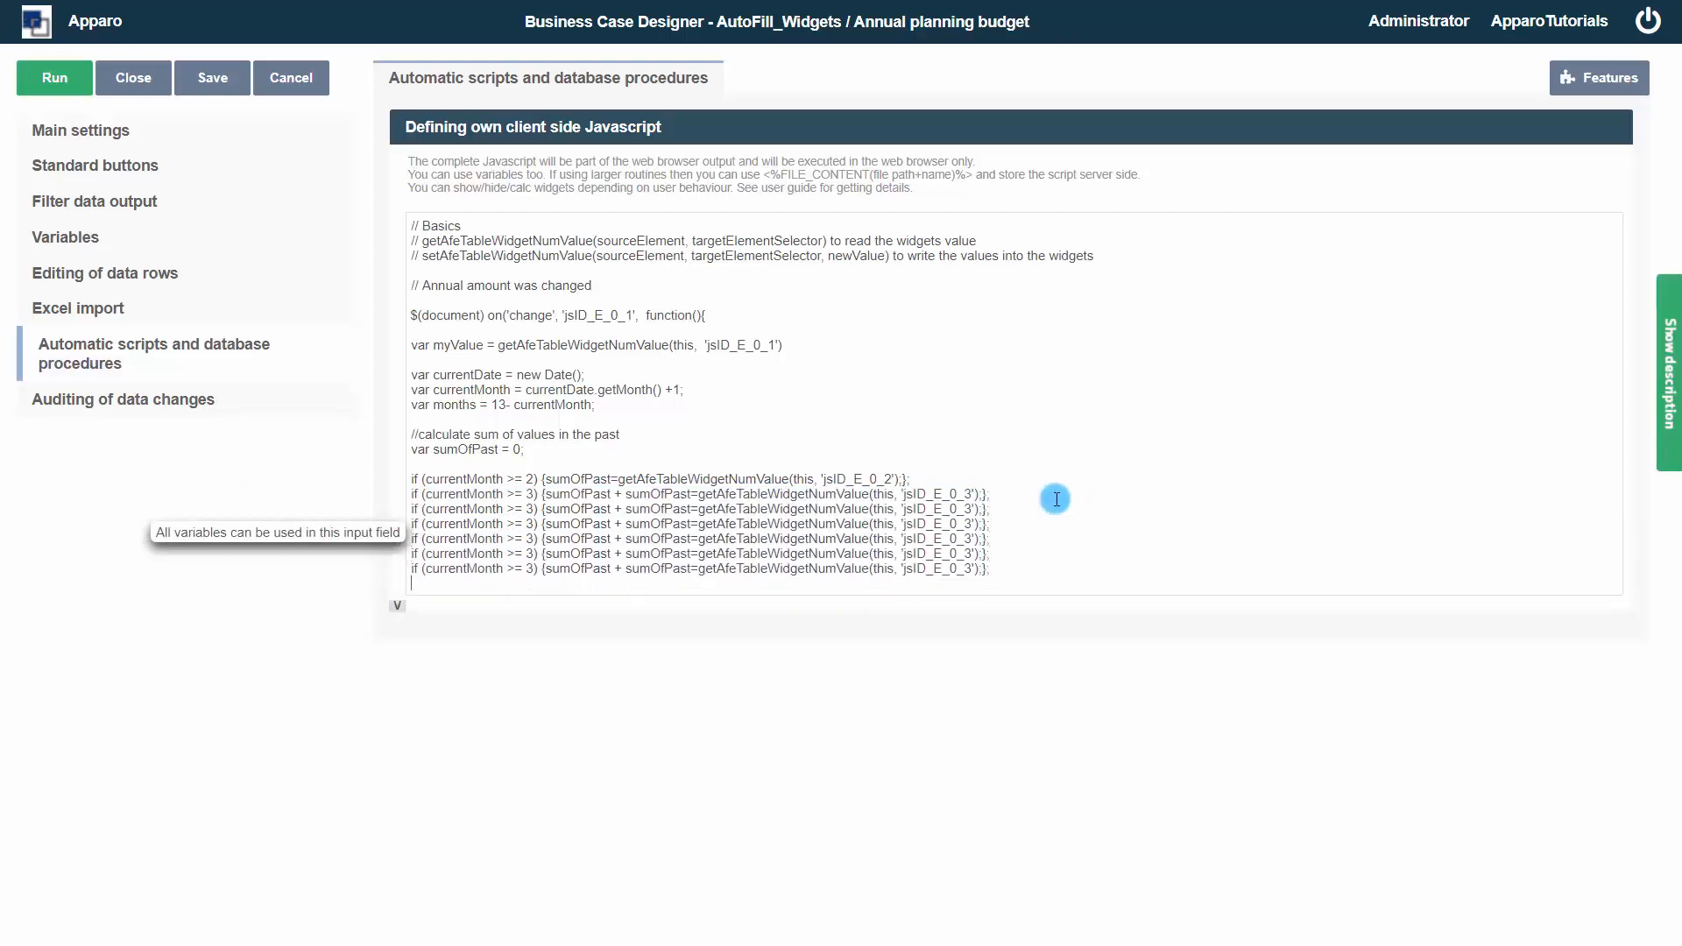
pyautogui.hotkey('ctrl', 'v')
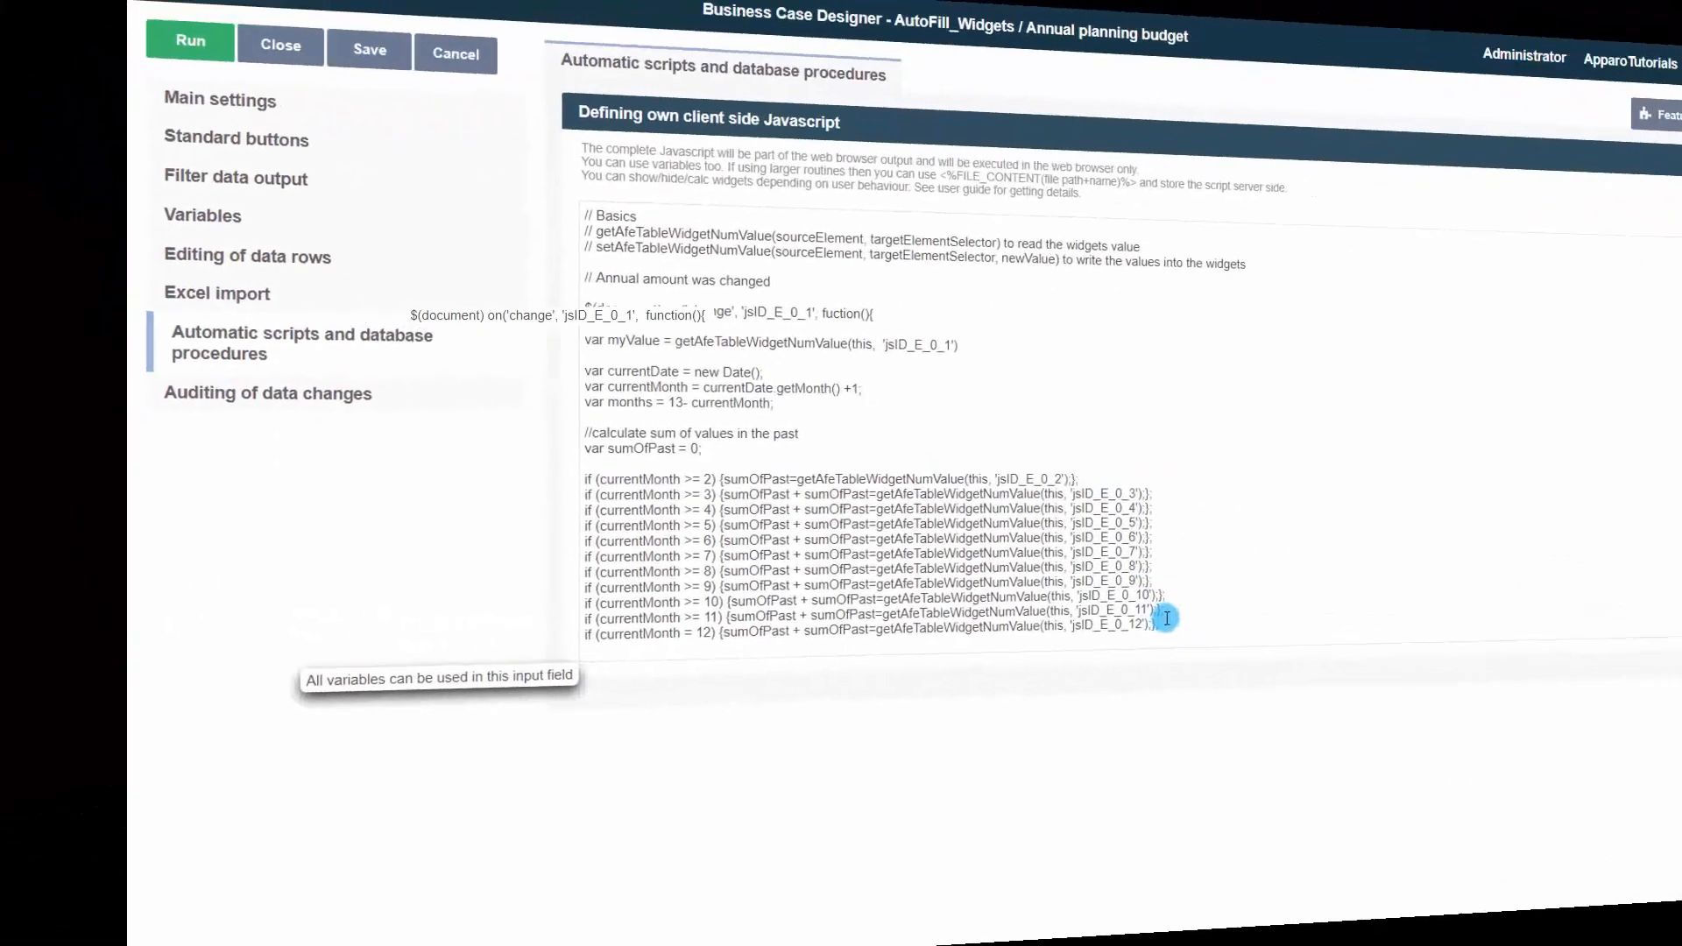
# Add the comment // change the values of all months not in the past below the sum block
pyautogui.press('Return')
pyautogui.press('Return')
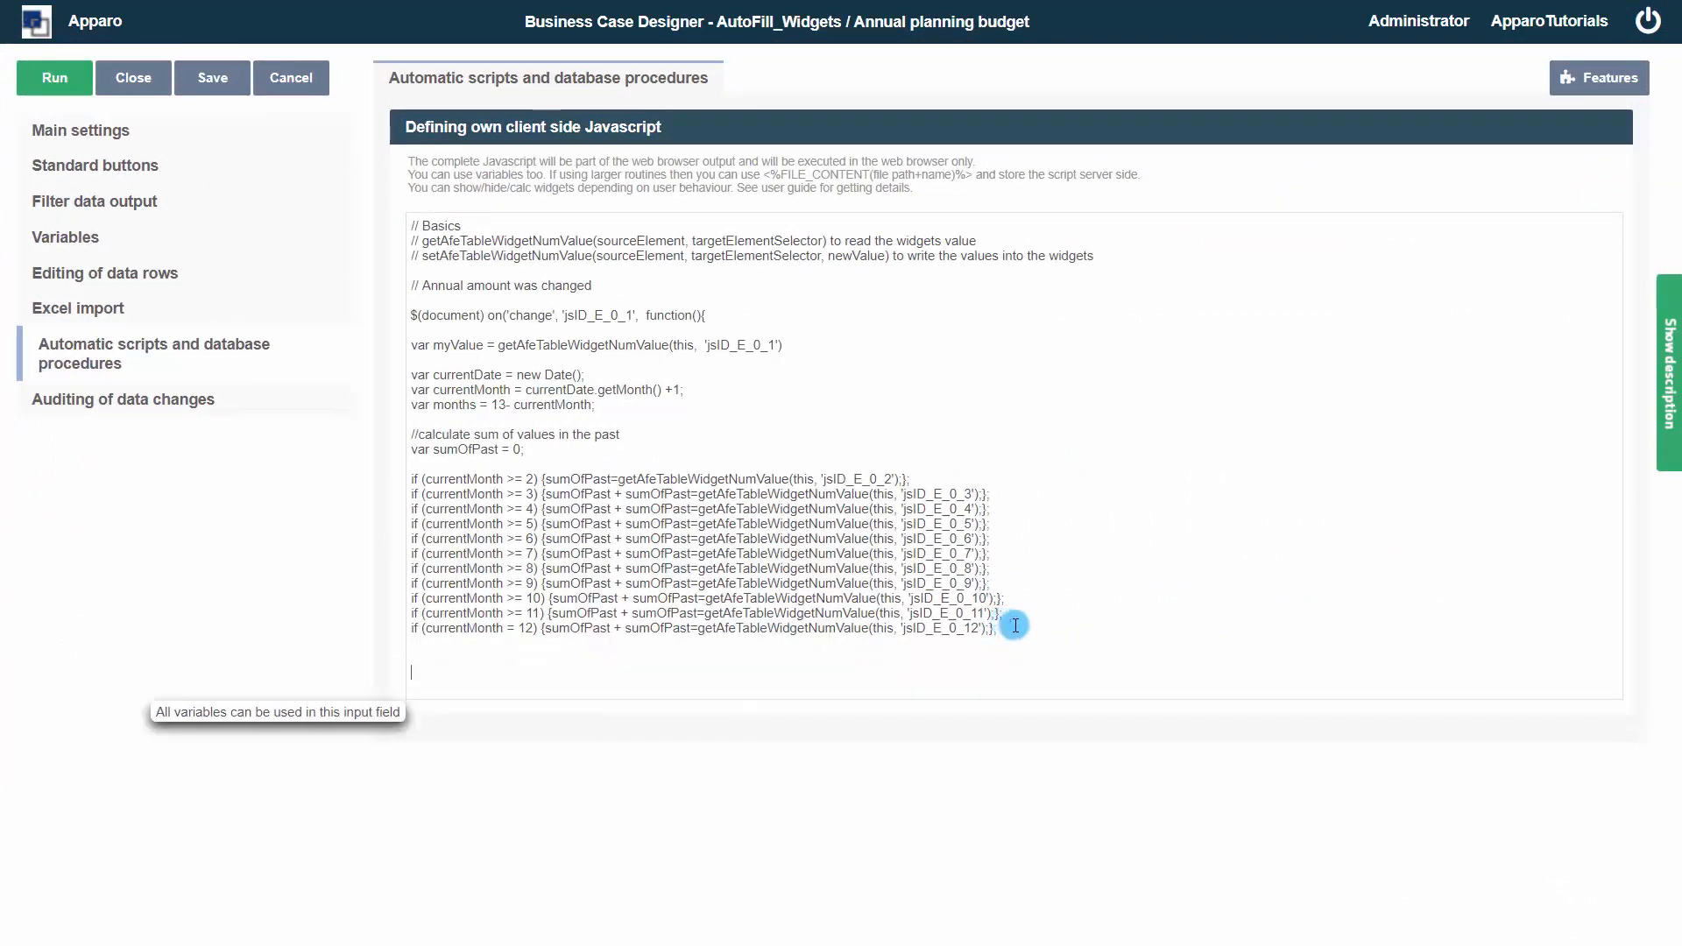
pyautogui.write('// change the values of all months not in the past')
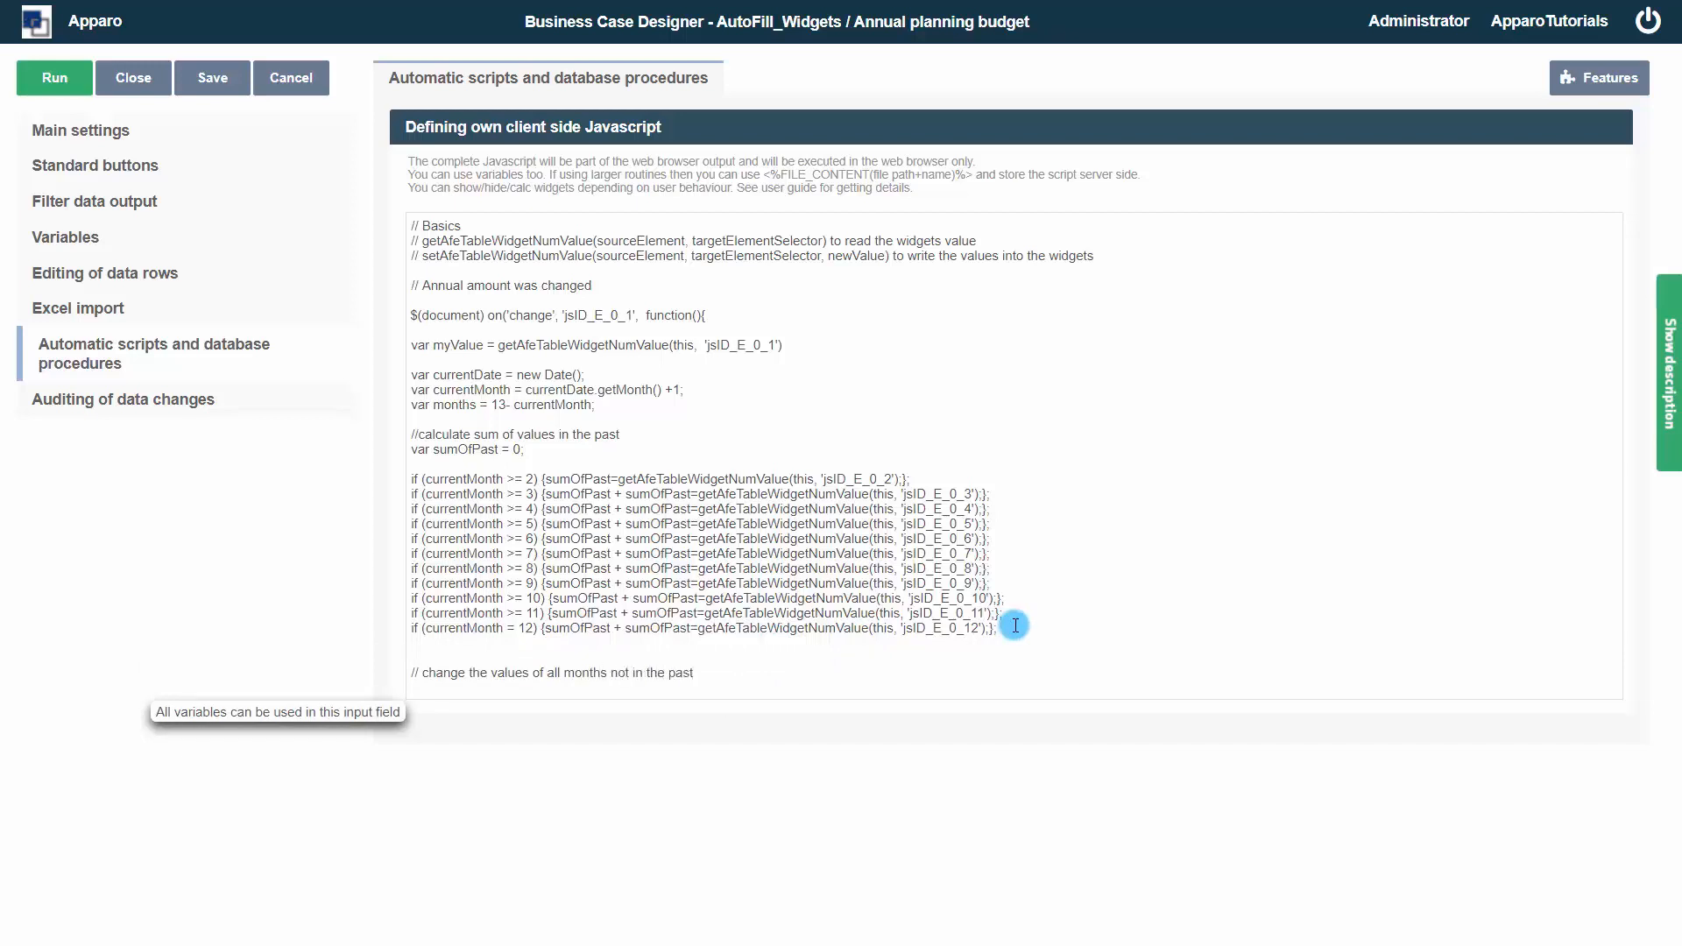
# Declare var calcValue = (myValue - sumOfPast) / months; below the comment
pyautogui.press('Return')
pyautogui.press('Return')
pyautogui.write('var ')
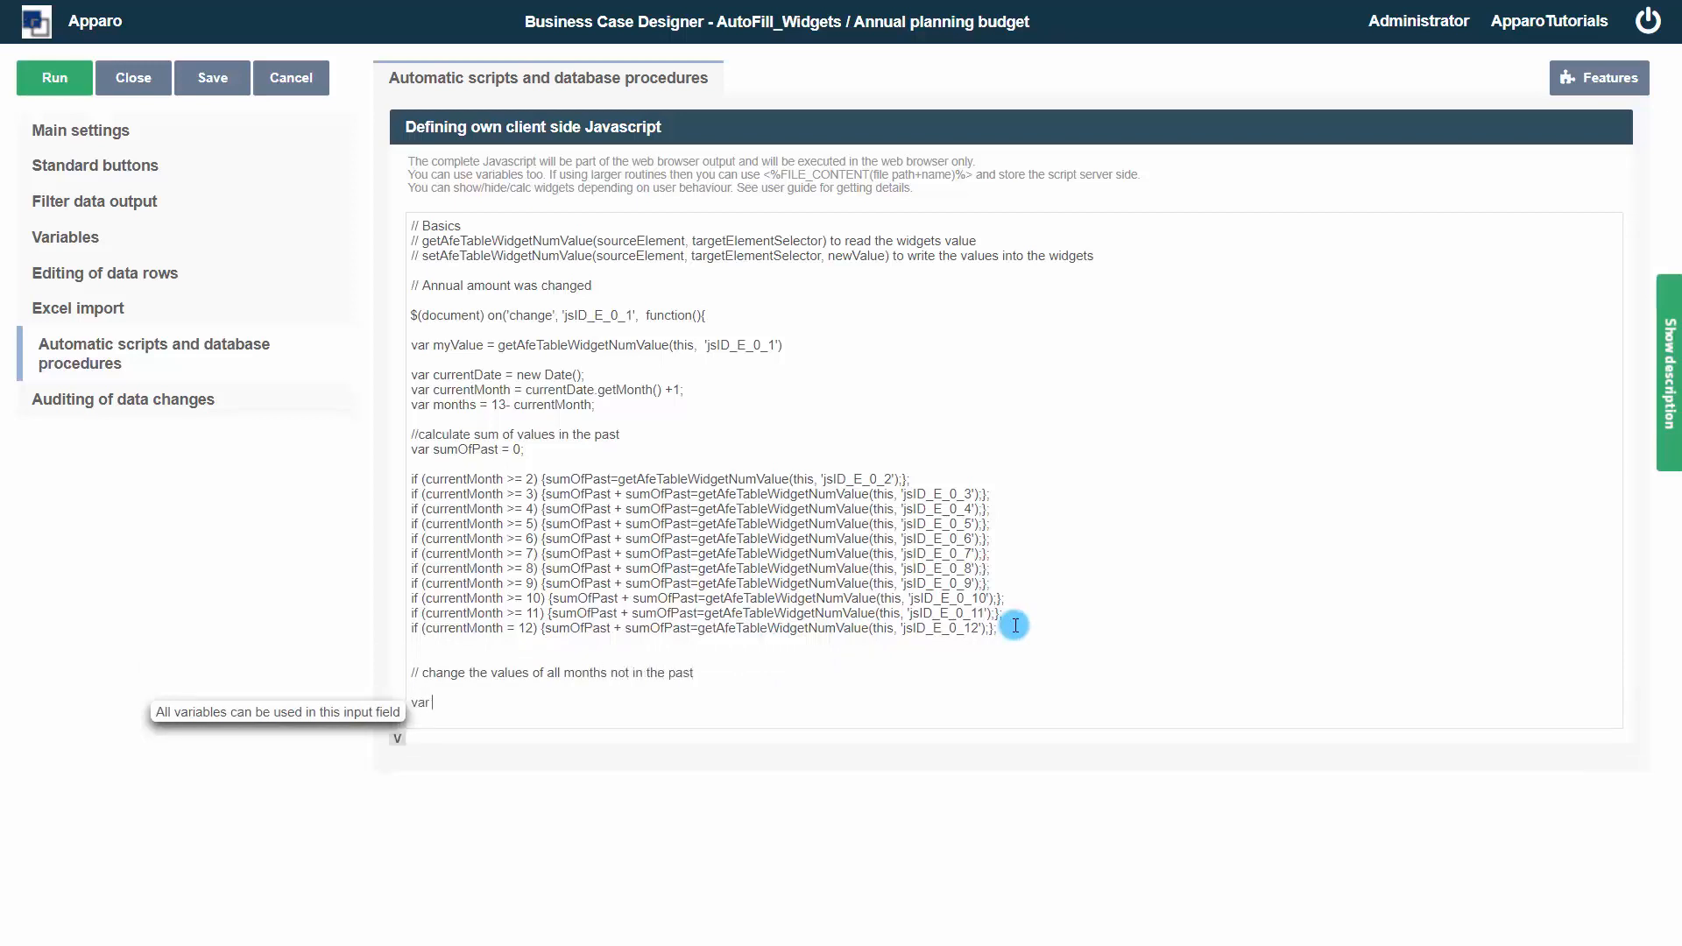
pyautogui.write('calcValue = (myValue - sumOfPast) / months;')
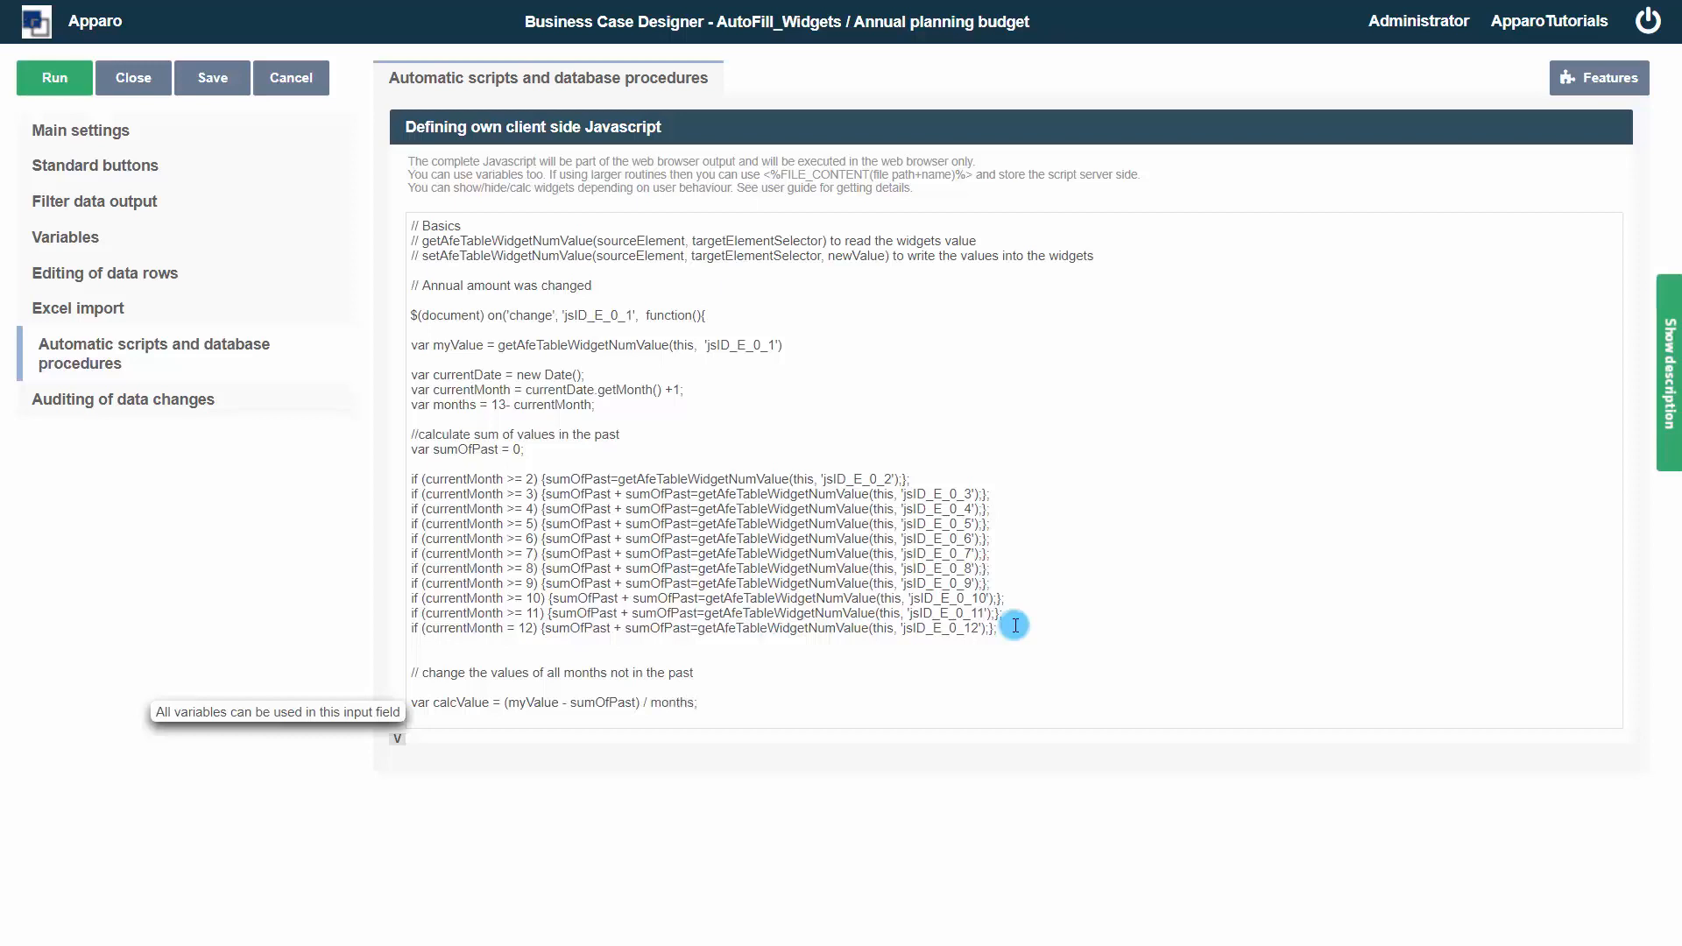
pyautogui.press('Return')
pyautogui.press('Return')
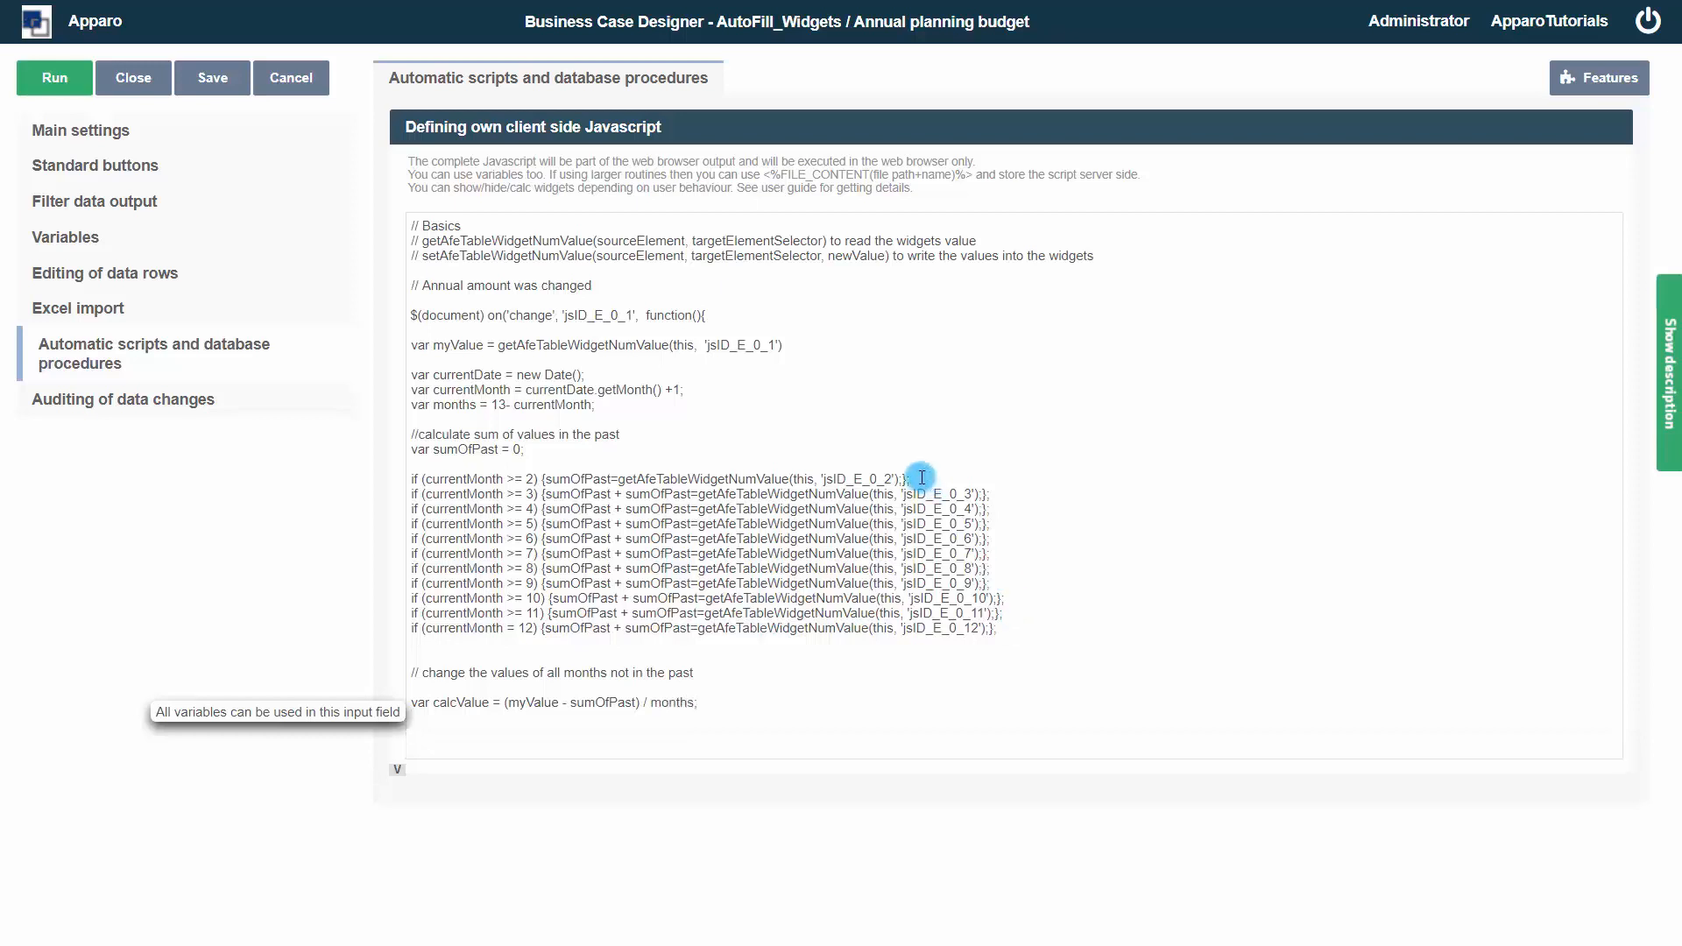
# Copy the month-2 line below and rewrite it as if (currentMonth == 1) setting 'jsID_E_0_2' with setAfeTableWidgetNumValue and calcValue
pyautogui.moveTo(921, 477); pyautogui.dragTo(408, 491)
pyautogui.hotkey('ctrl', 'c')
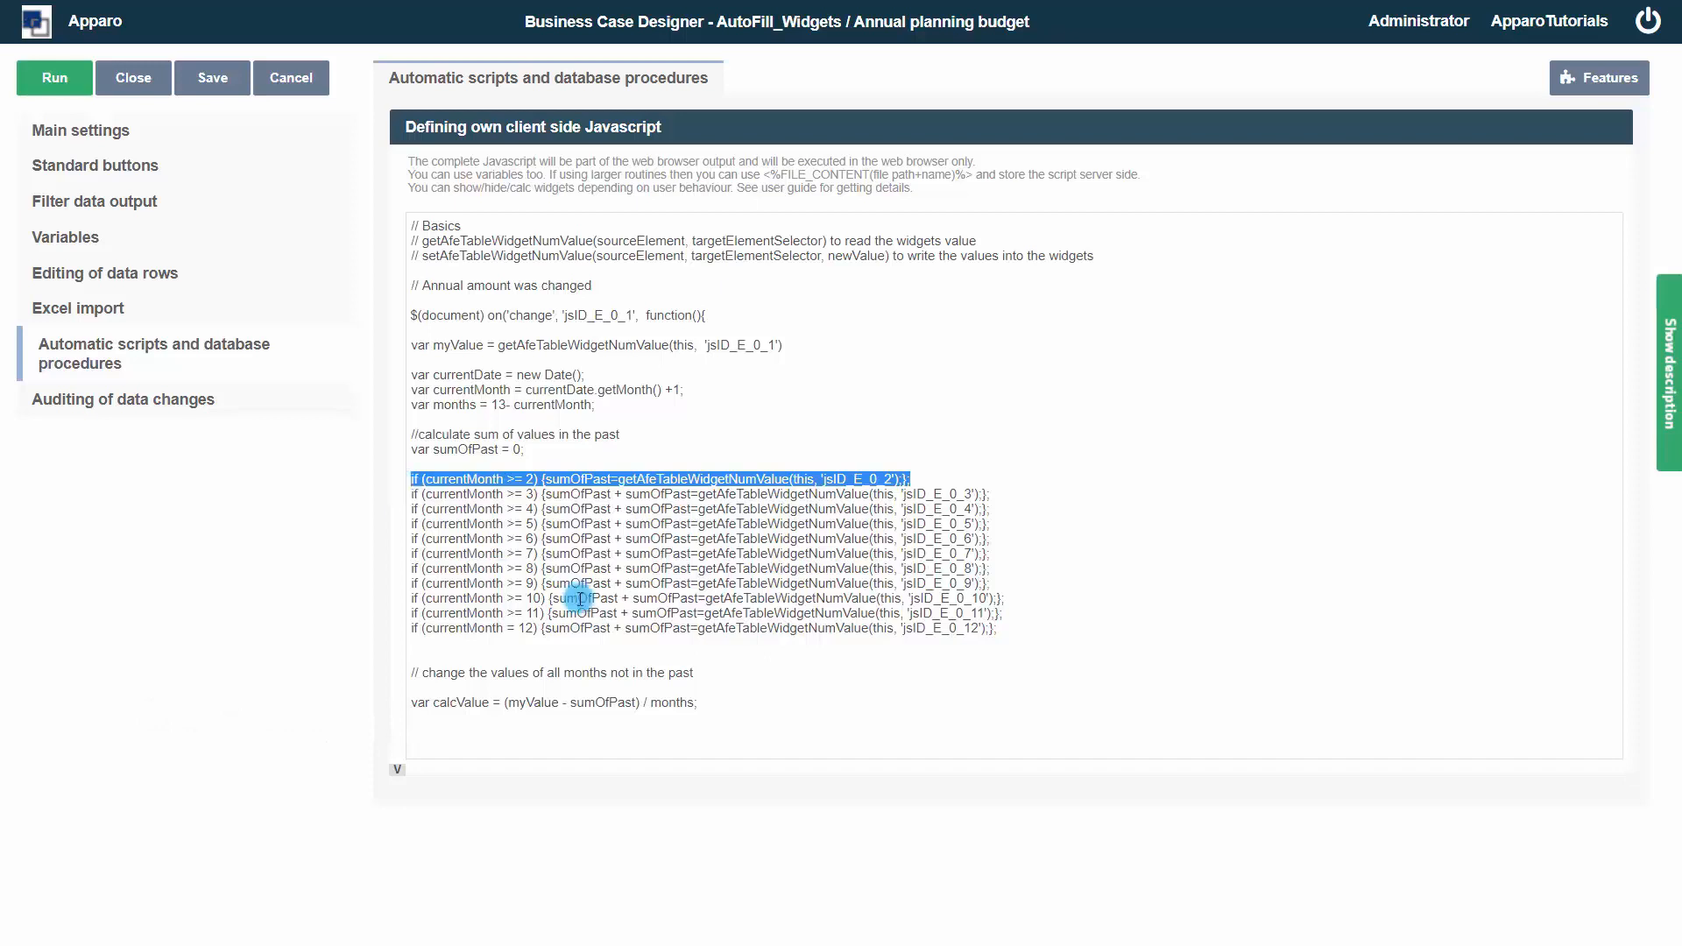
pyautogui.click(487, 731)
pyautogui.hotkey('ctrl', 'v')
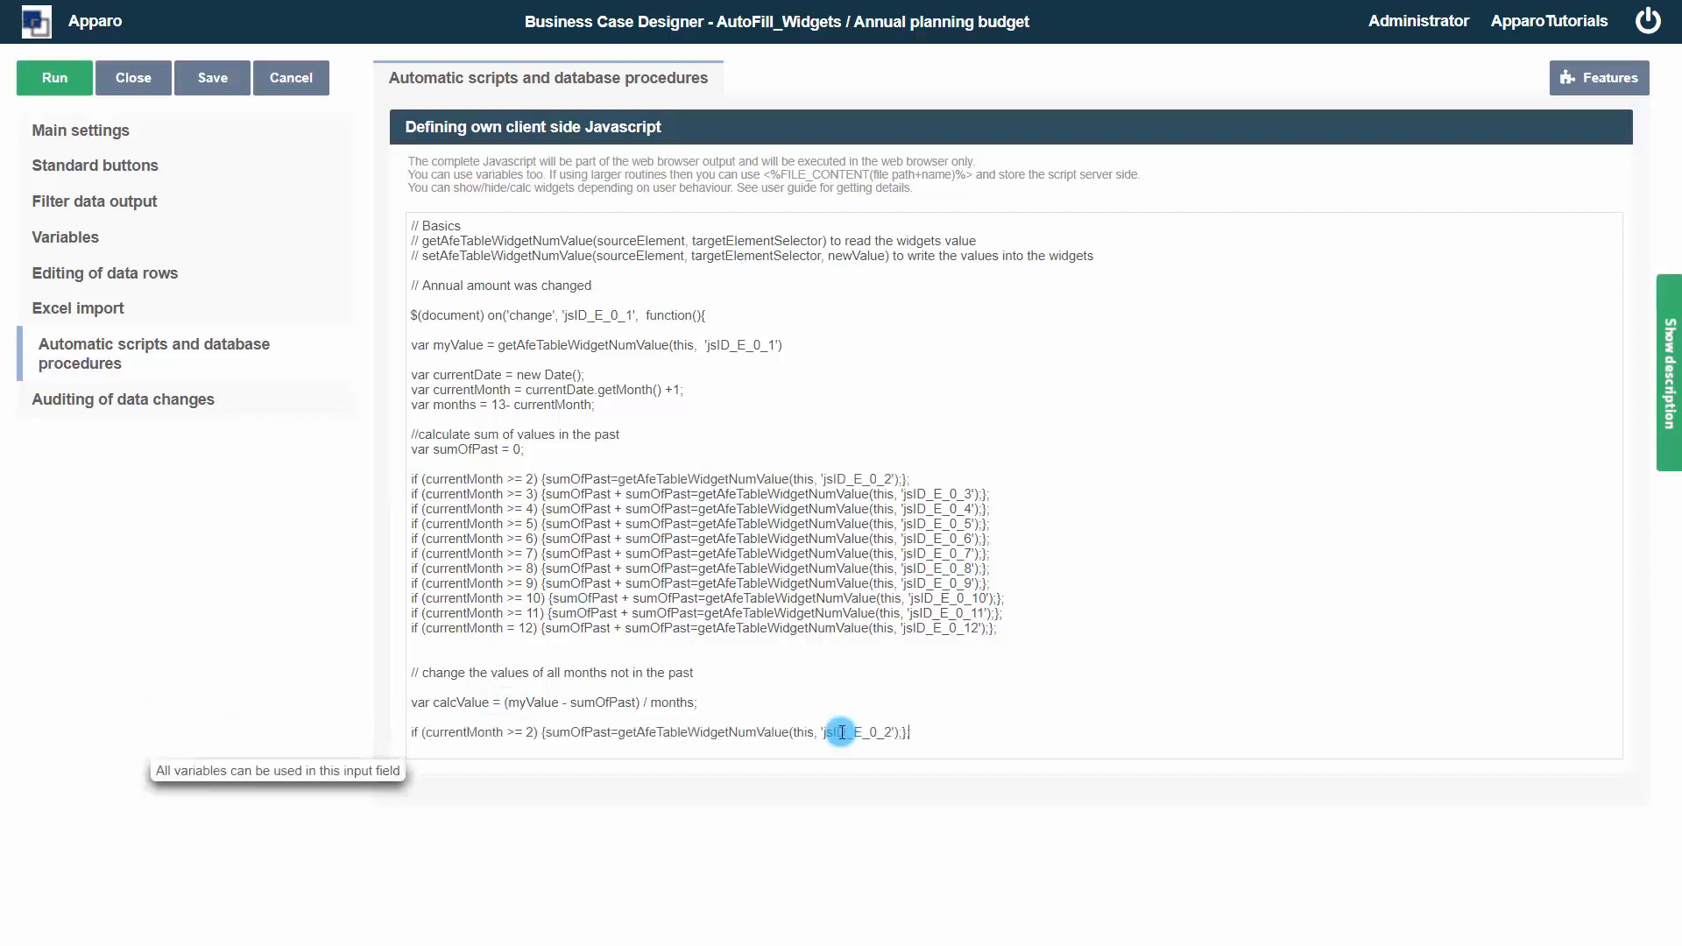
pyautogui.click(508, 733)
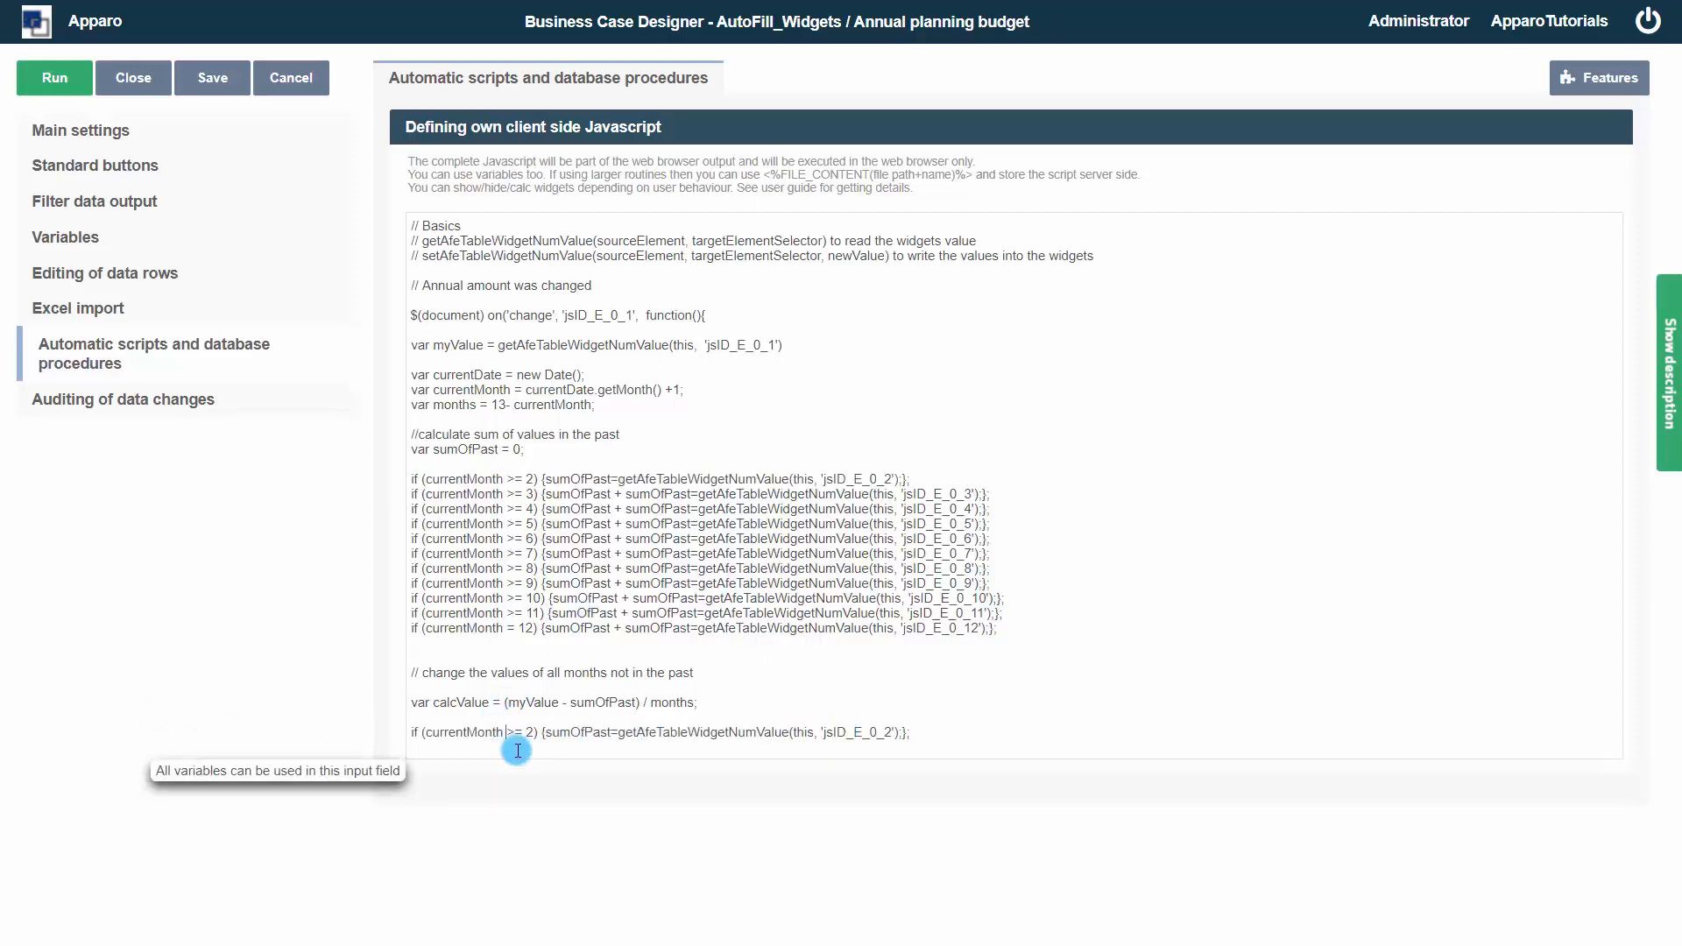
pyautogui.press('Delete')
pyautogui.write('=')
pyautogui.press('Delete')
pyautogui.write('1')
pyautogui.doubleClick(579, 733)
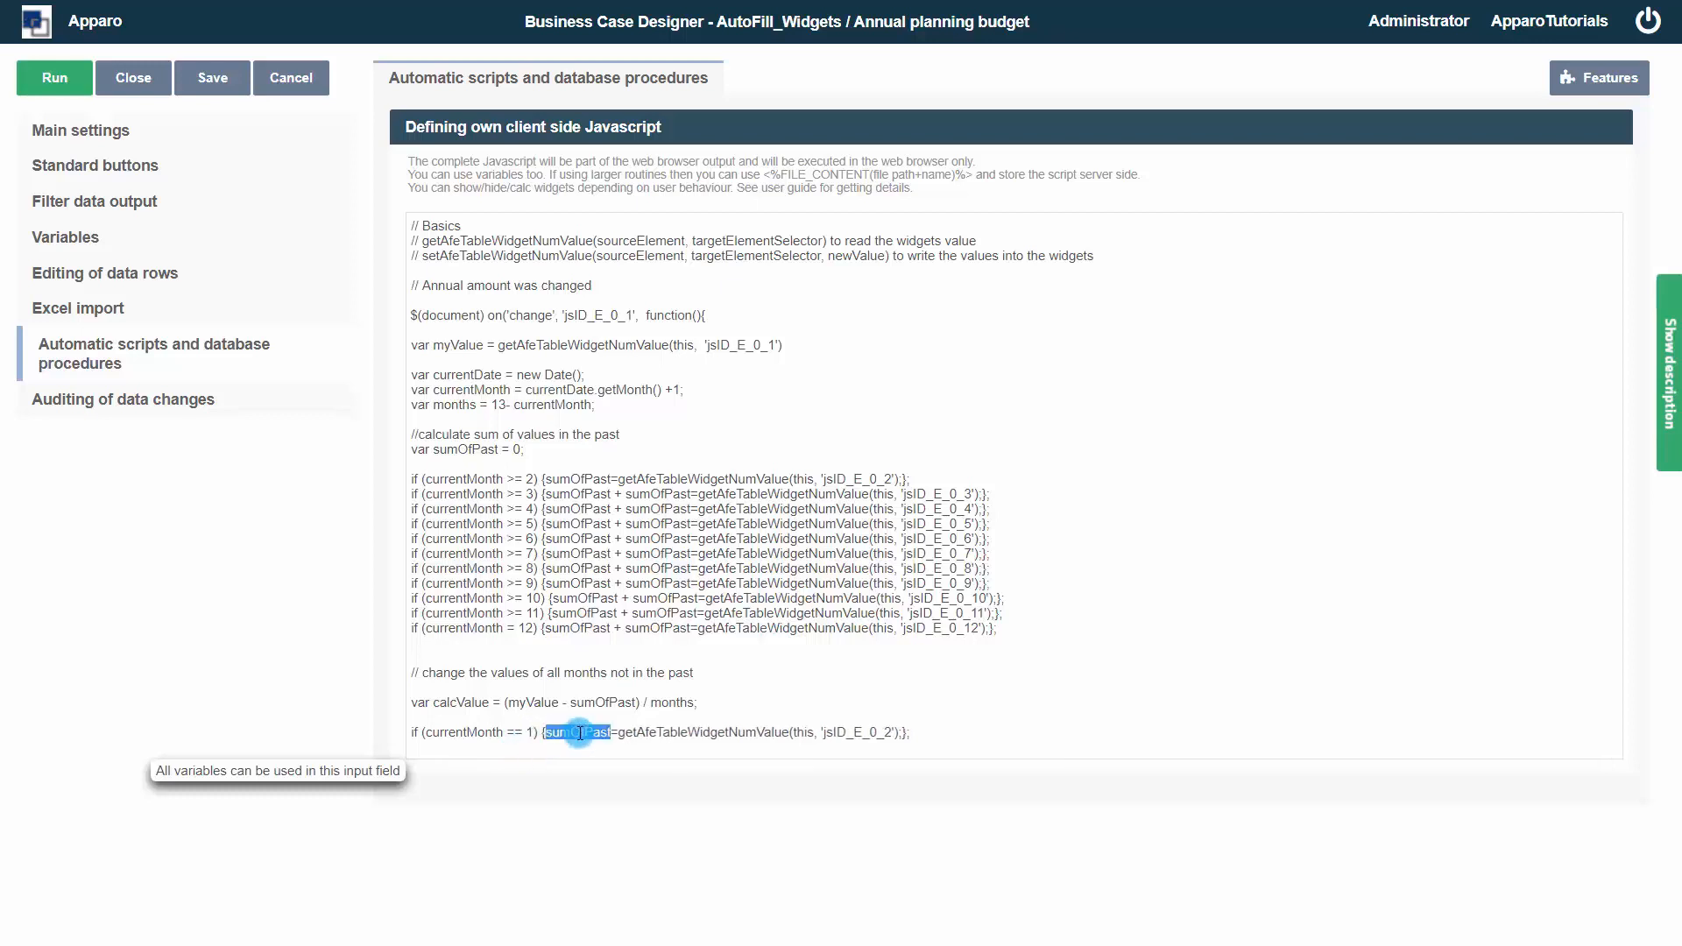
pyautogui.write('set')
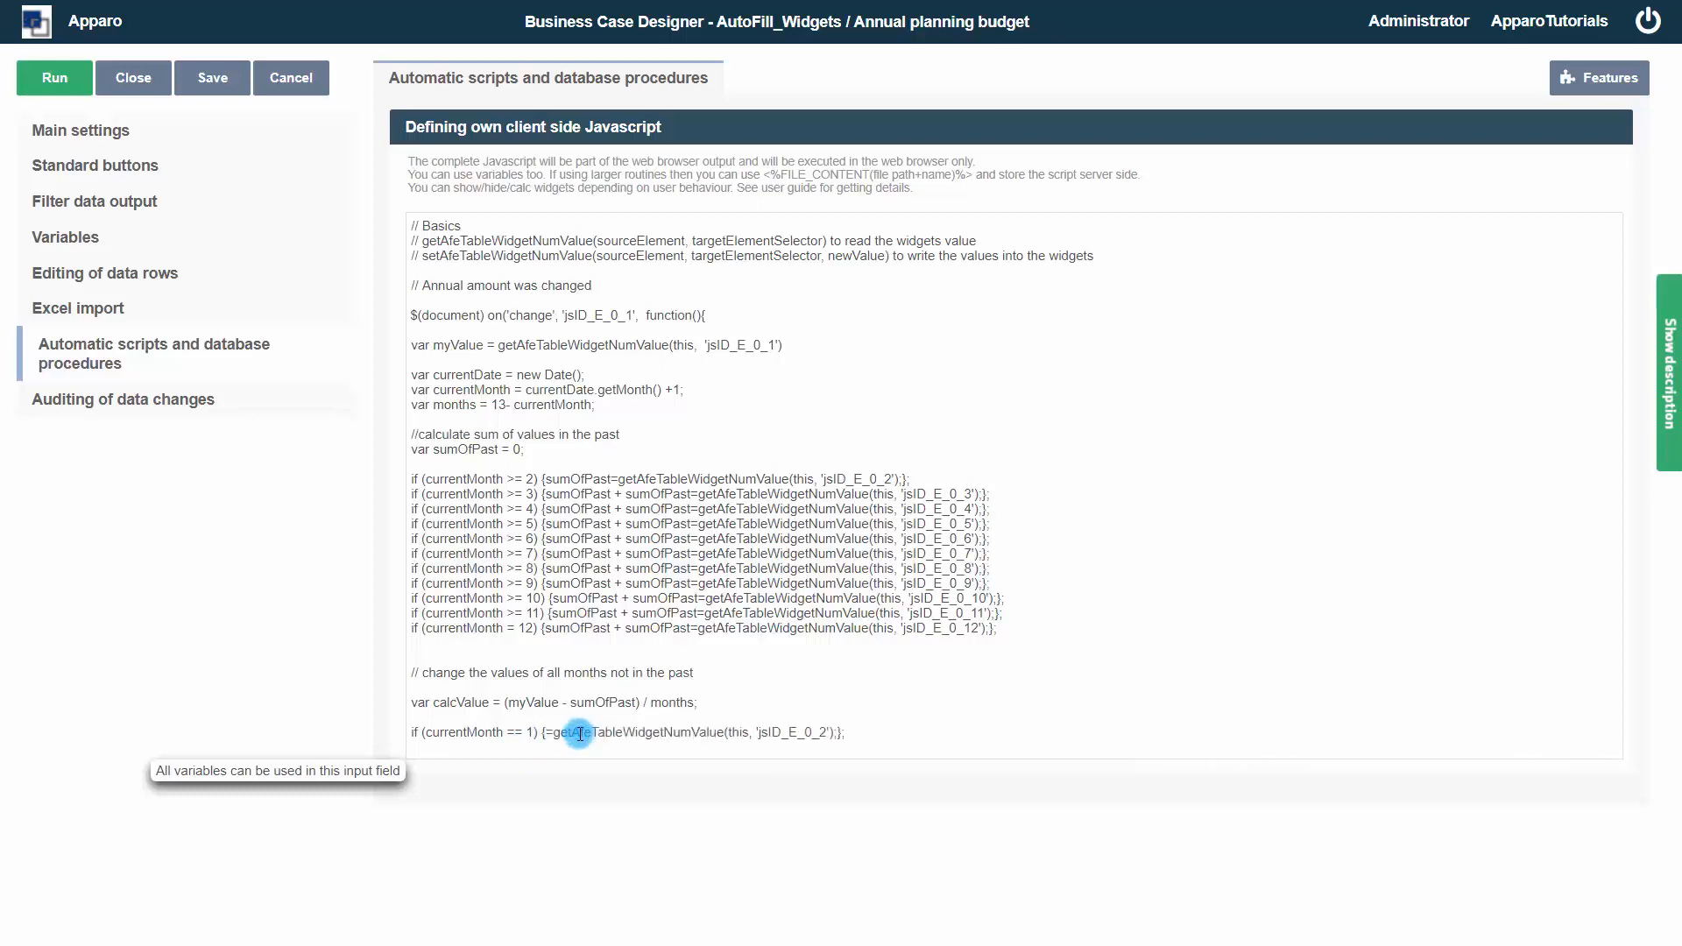
pyautogui.press('Delete')
pyautogui.press('Delete')
pyautogui.press('Delete')
pyautogui.press('Delete')
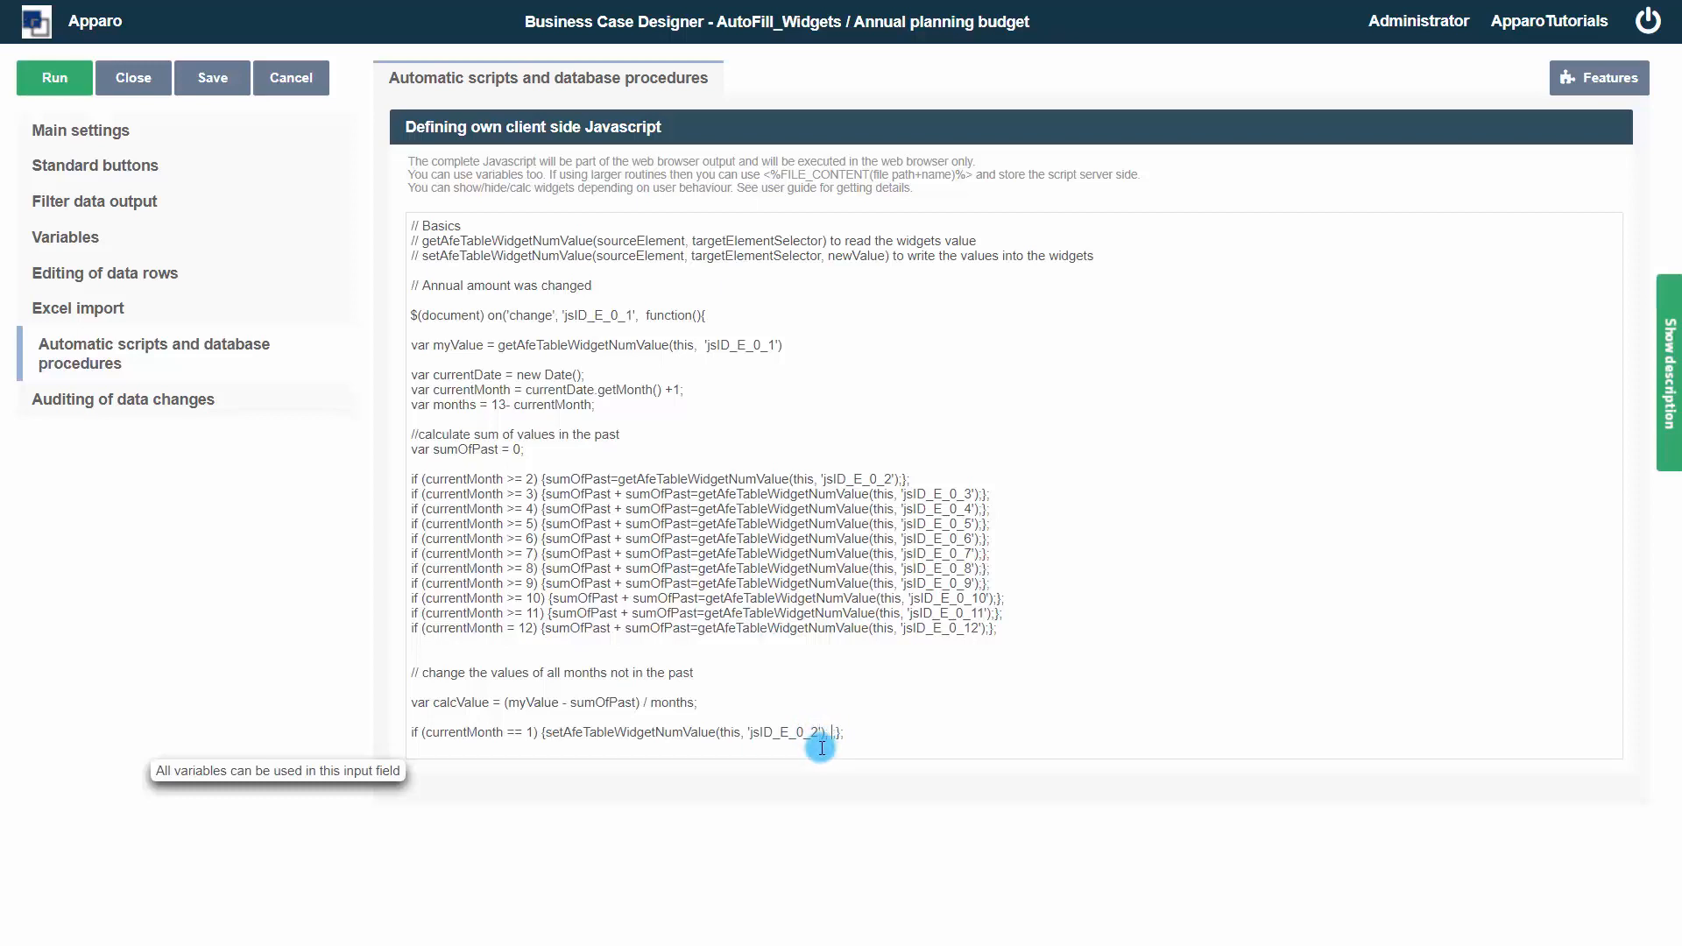
pyautogui.write('calcValue')
# Duplicate the set line for conditions currentMonth <= 2 through <= 12, writing calcValue into 'jsID_E_0_3' through 'jsID_E_0_13'
pyautogui.moveTo(916, 732); pyautogui.dragTo(412, 732)
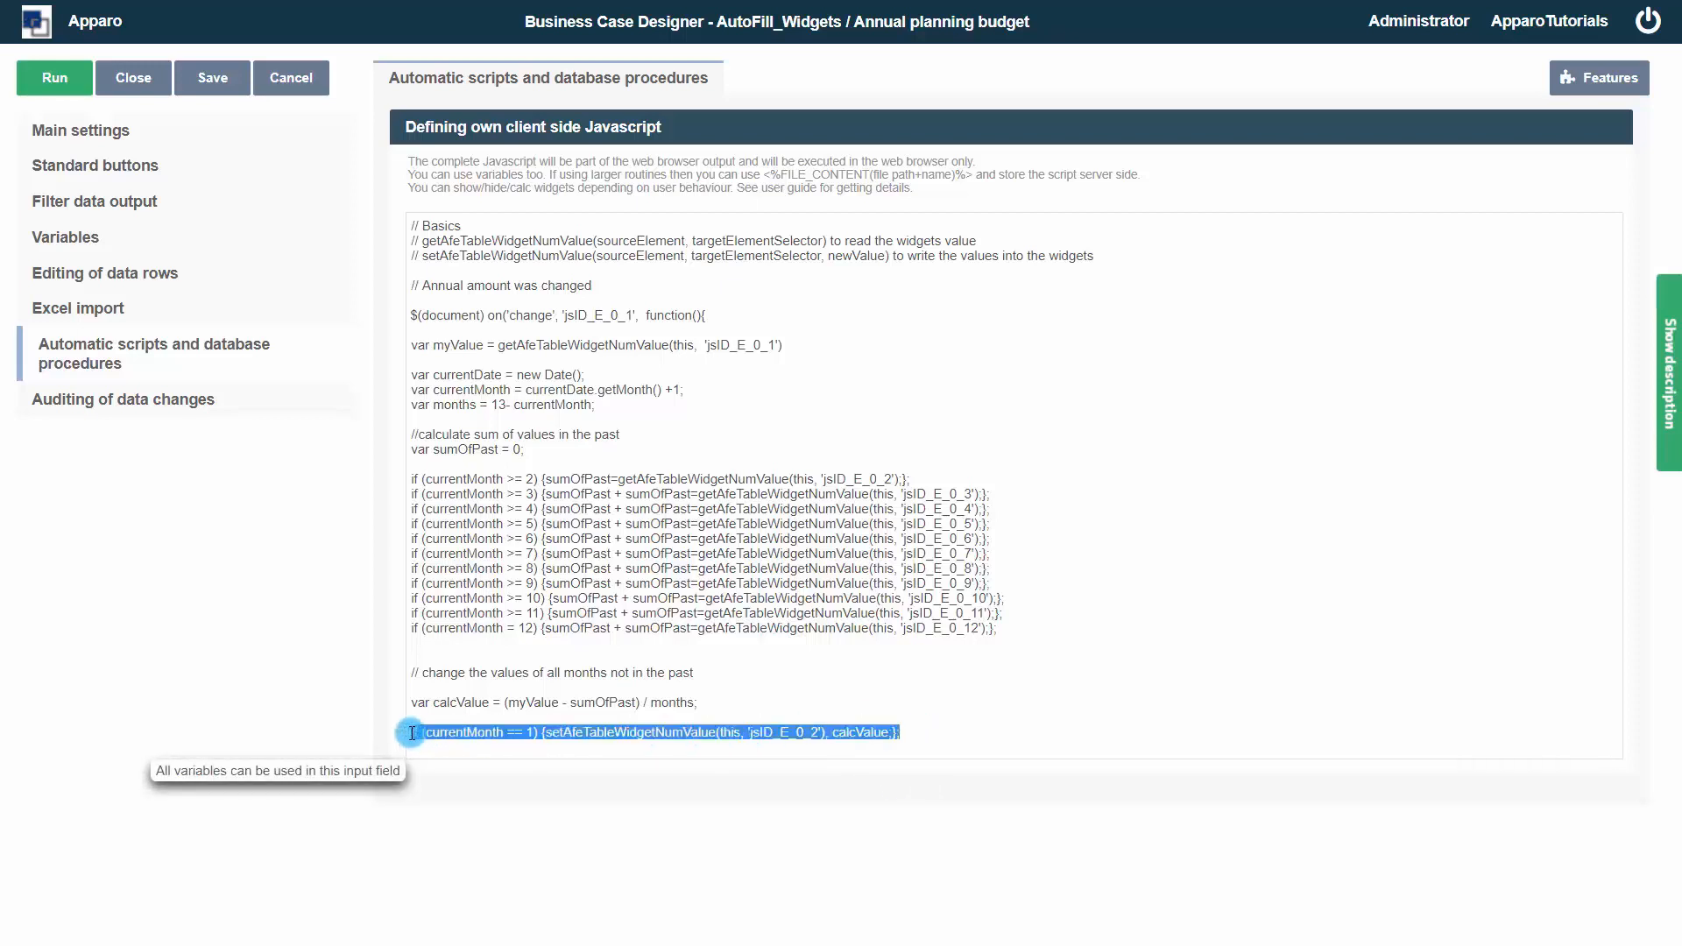
pyautogui.hotkey('ctrl', 'c')
pyautogui.click(417, 747)
pyautogui.hotkey('ctrl', 'v')
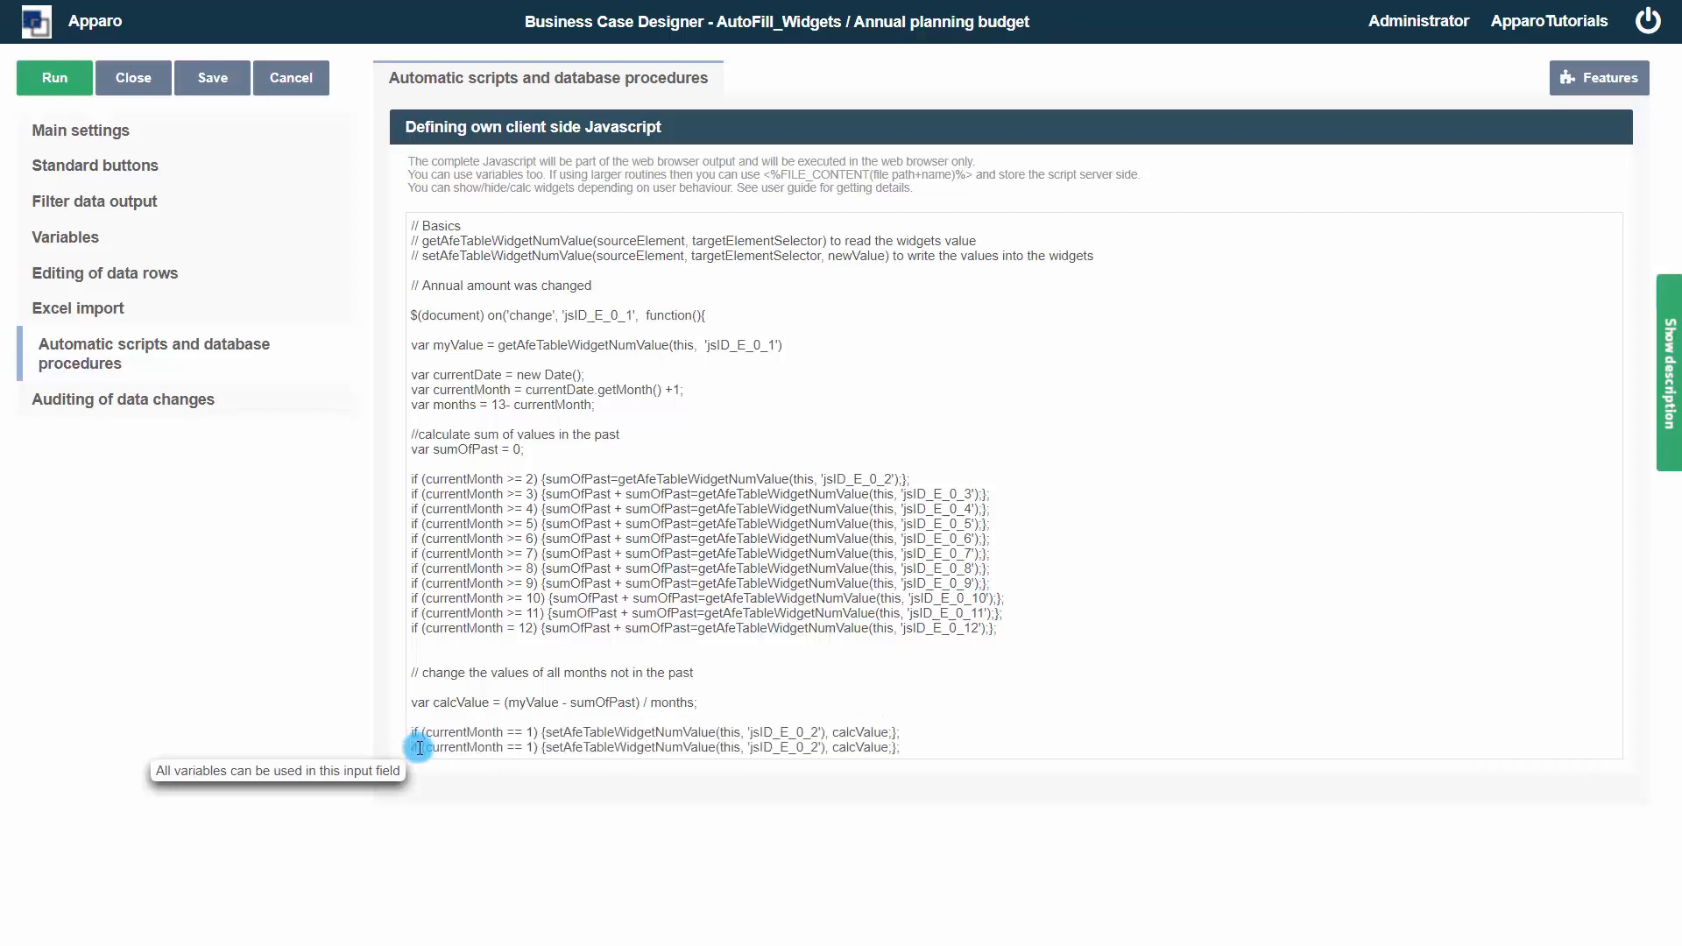
pyautogui.click(507, 747)
pyautogui.press('Delete')
pyautogui.write('<')
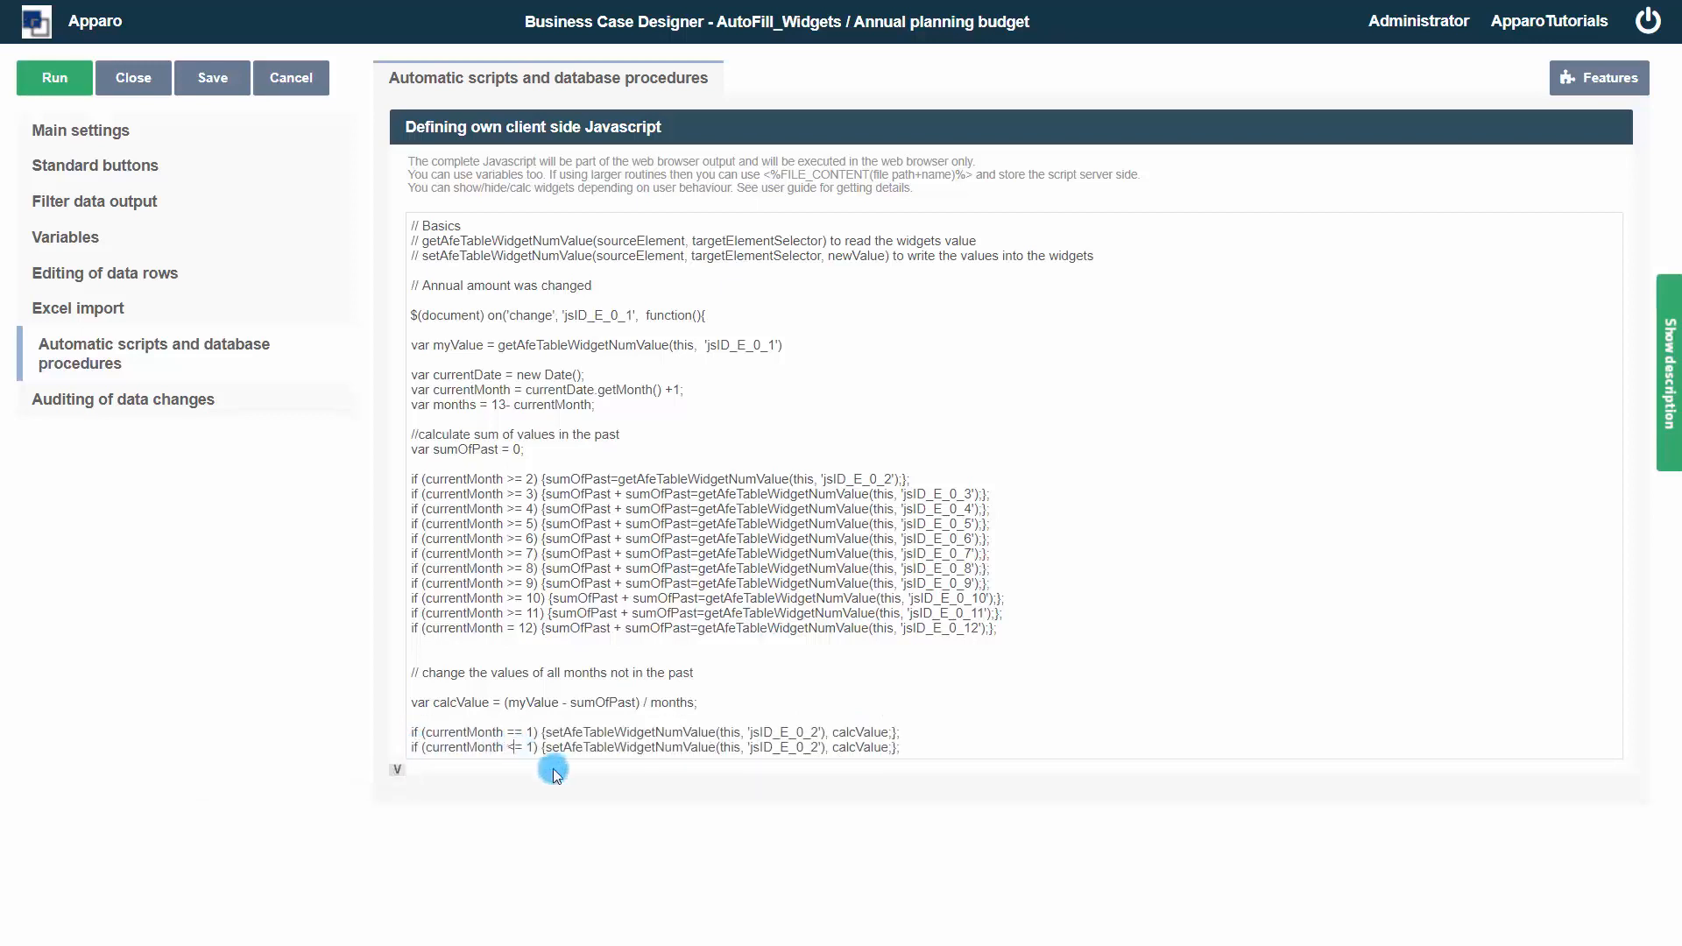
pyautogui.press('Delete')
pyautogui.write('2')
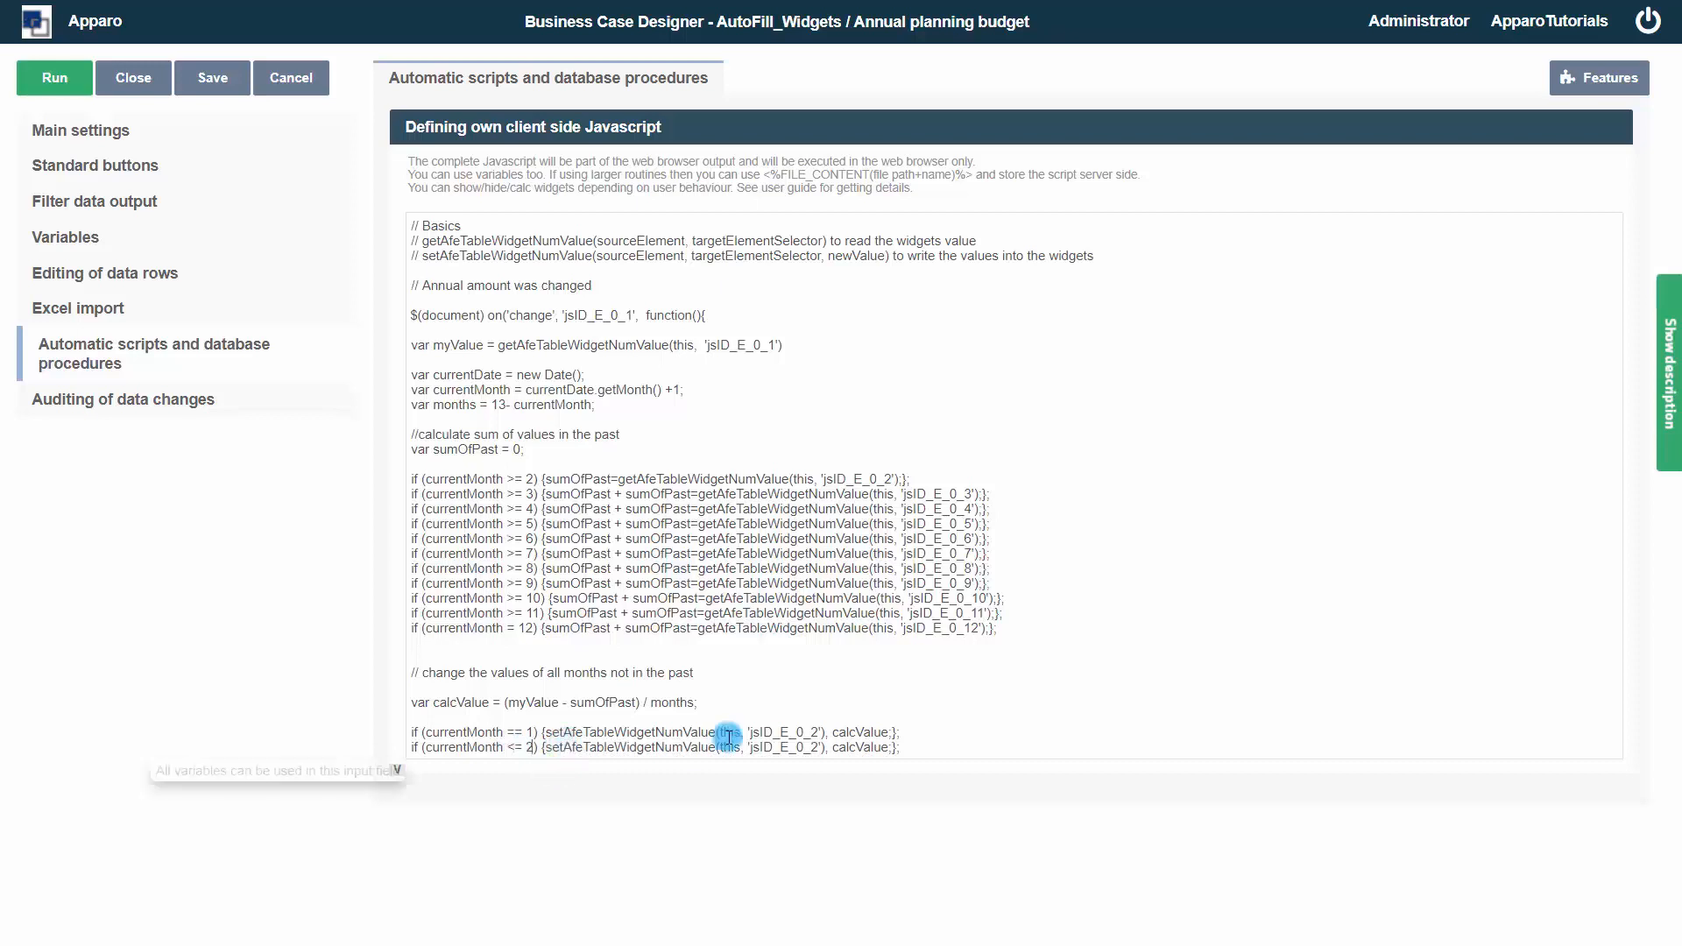
pyautogui.write('3')
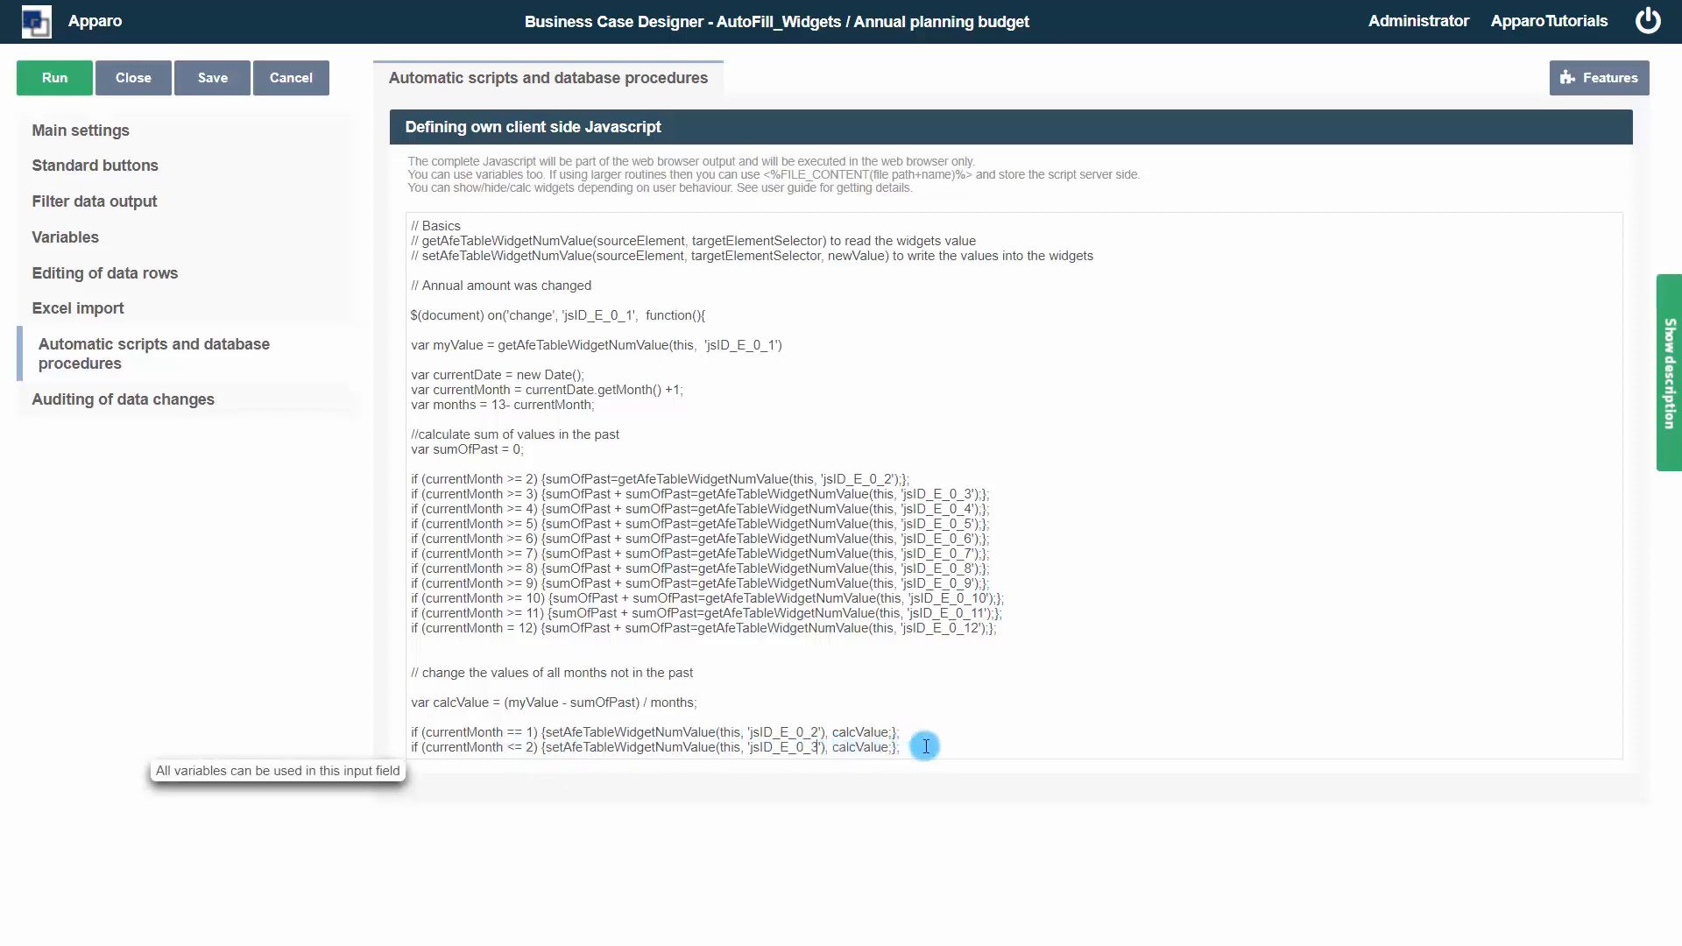
pyautogui.moveTo(901, 748); pyautogui.dragTo(413, 753)
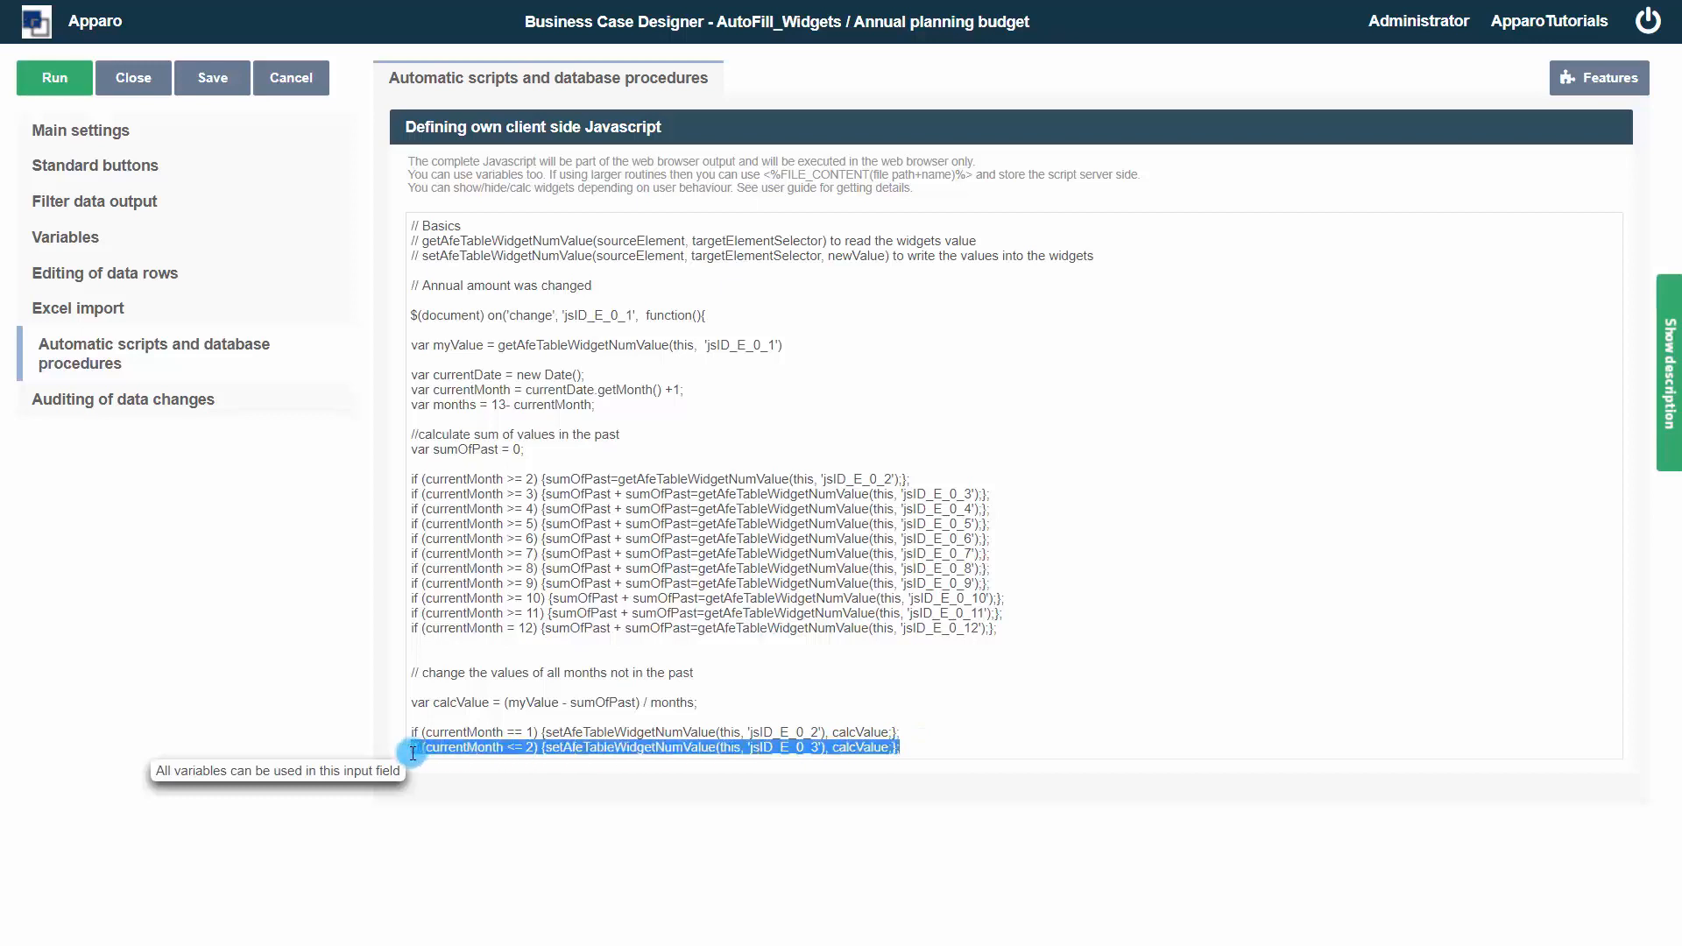
pyautogui.click(983, 749)
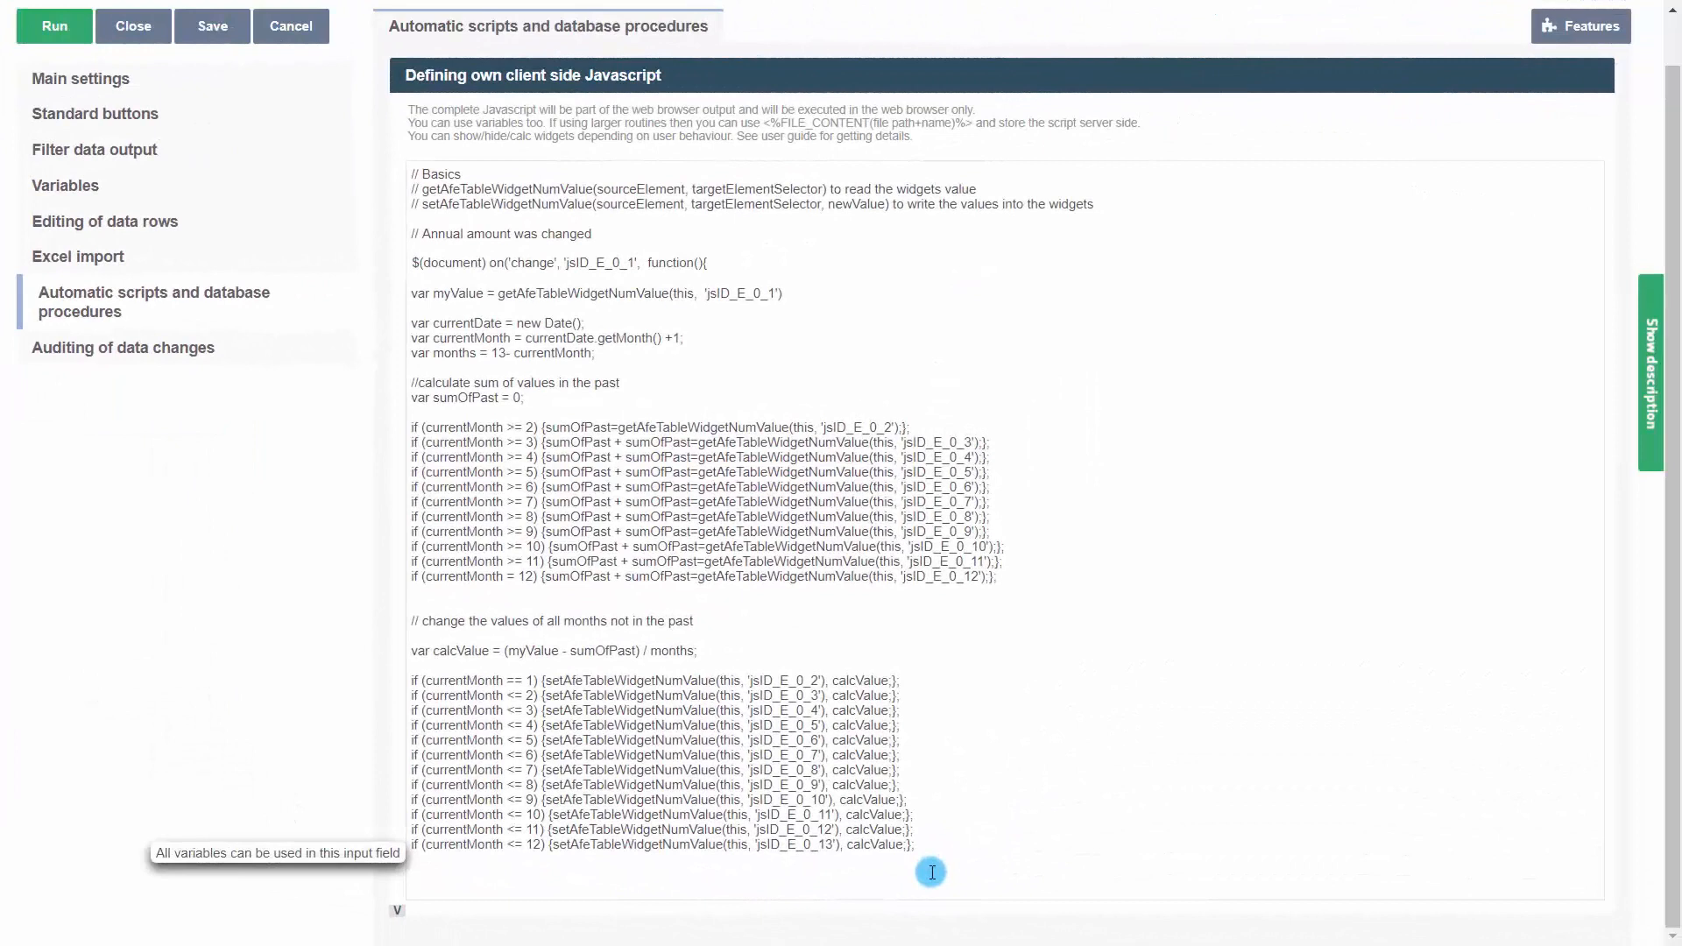
# Add the comment // recalculate rounded values and the call calculateYearSum(this); below it
pyautogui.write('// re')
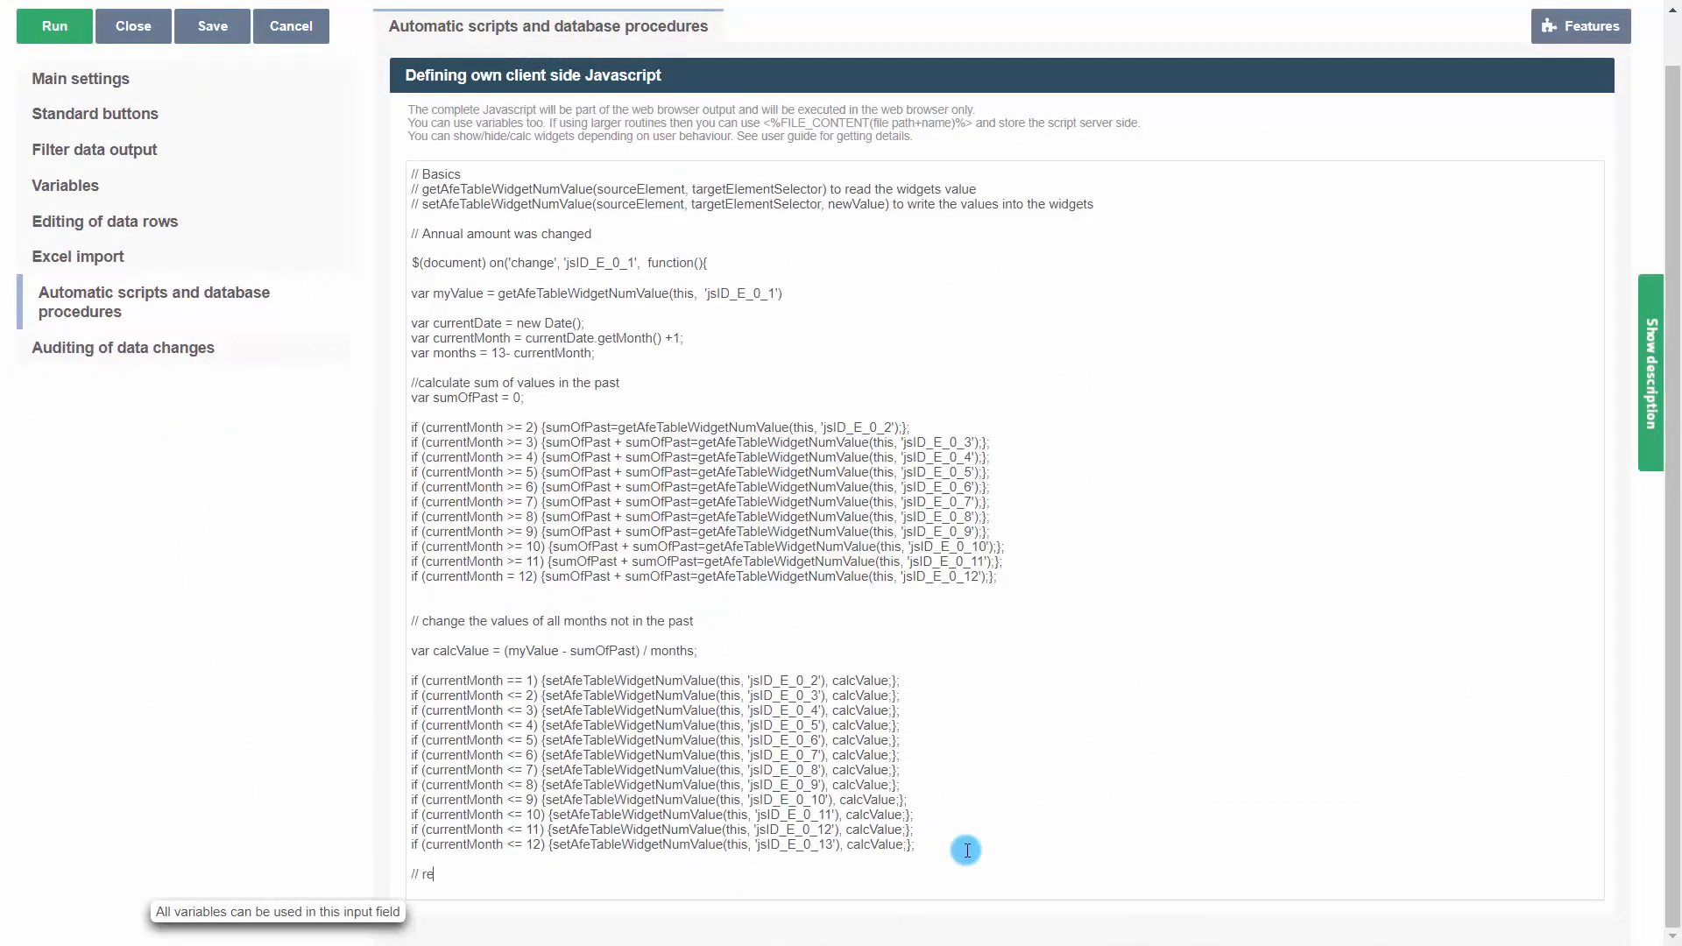
pyautogui.write('calculate rounded values')
pyautogui.press('Return')
pyautogui.press('Return')
pyautogui.write('calculateY')
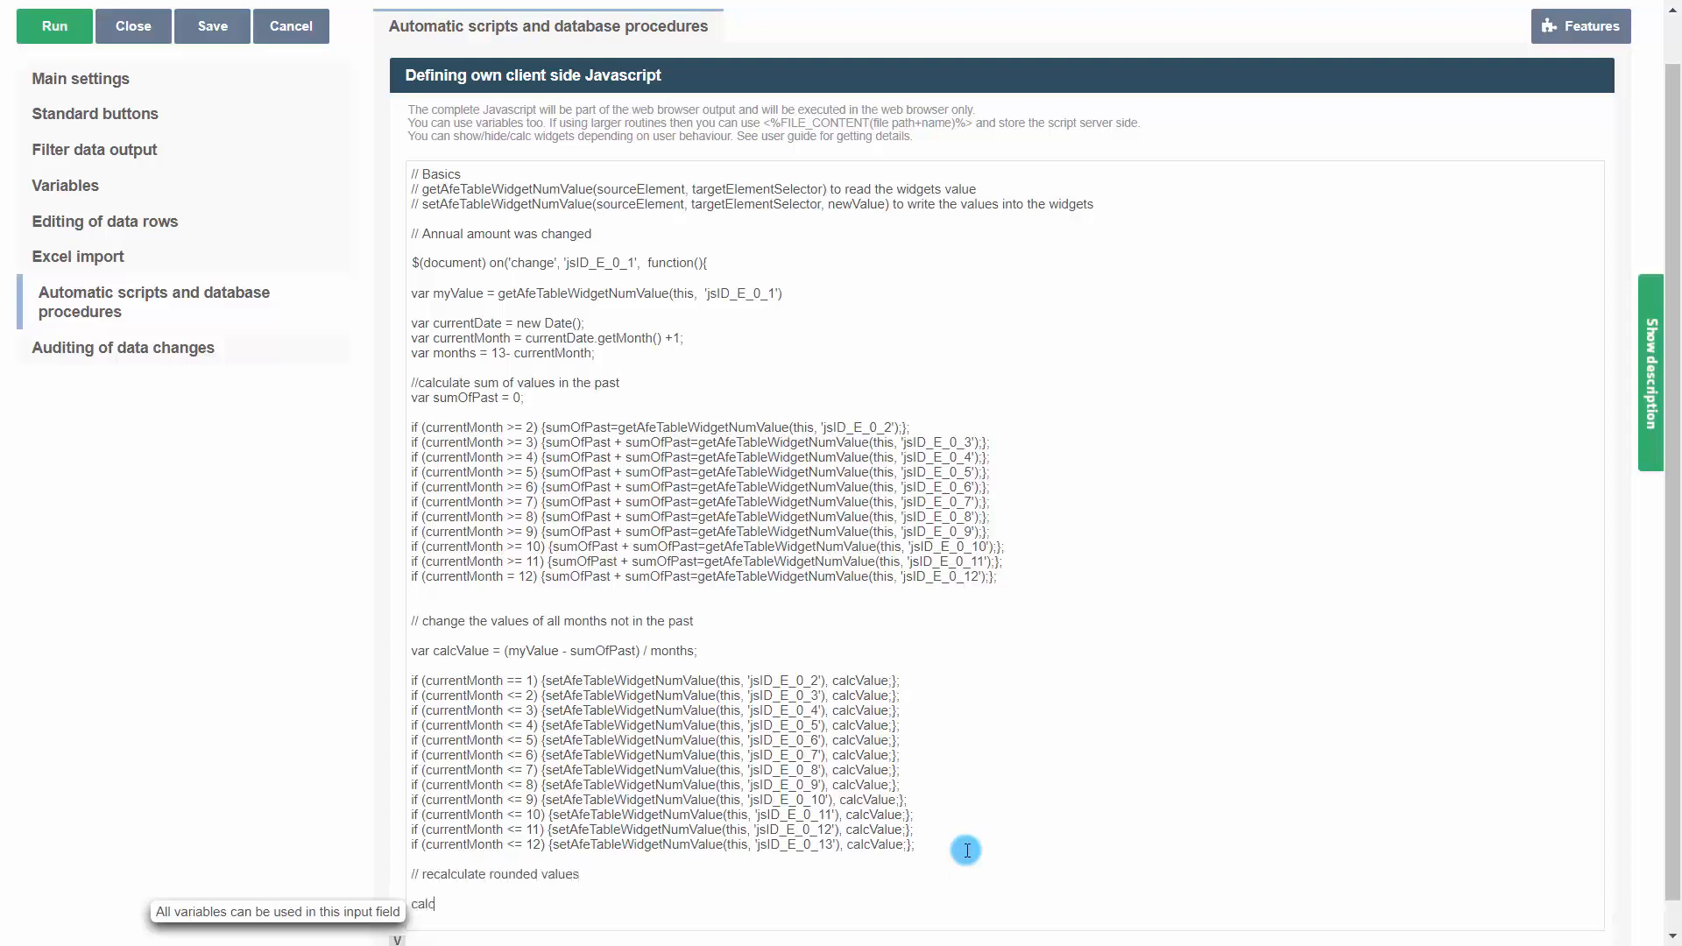
pyautogui.write('earSum(this);')
# Close the change handler with a closing brace and parenthesis on a new line
pyautogui.press('Return')
pyautogui.press('Return')
pyautogui.write('})')
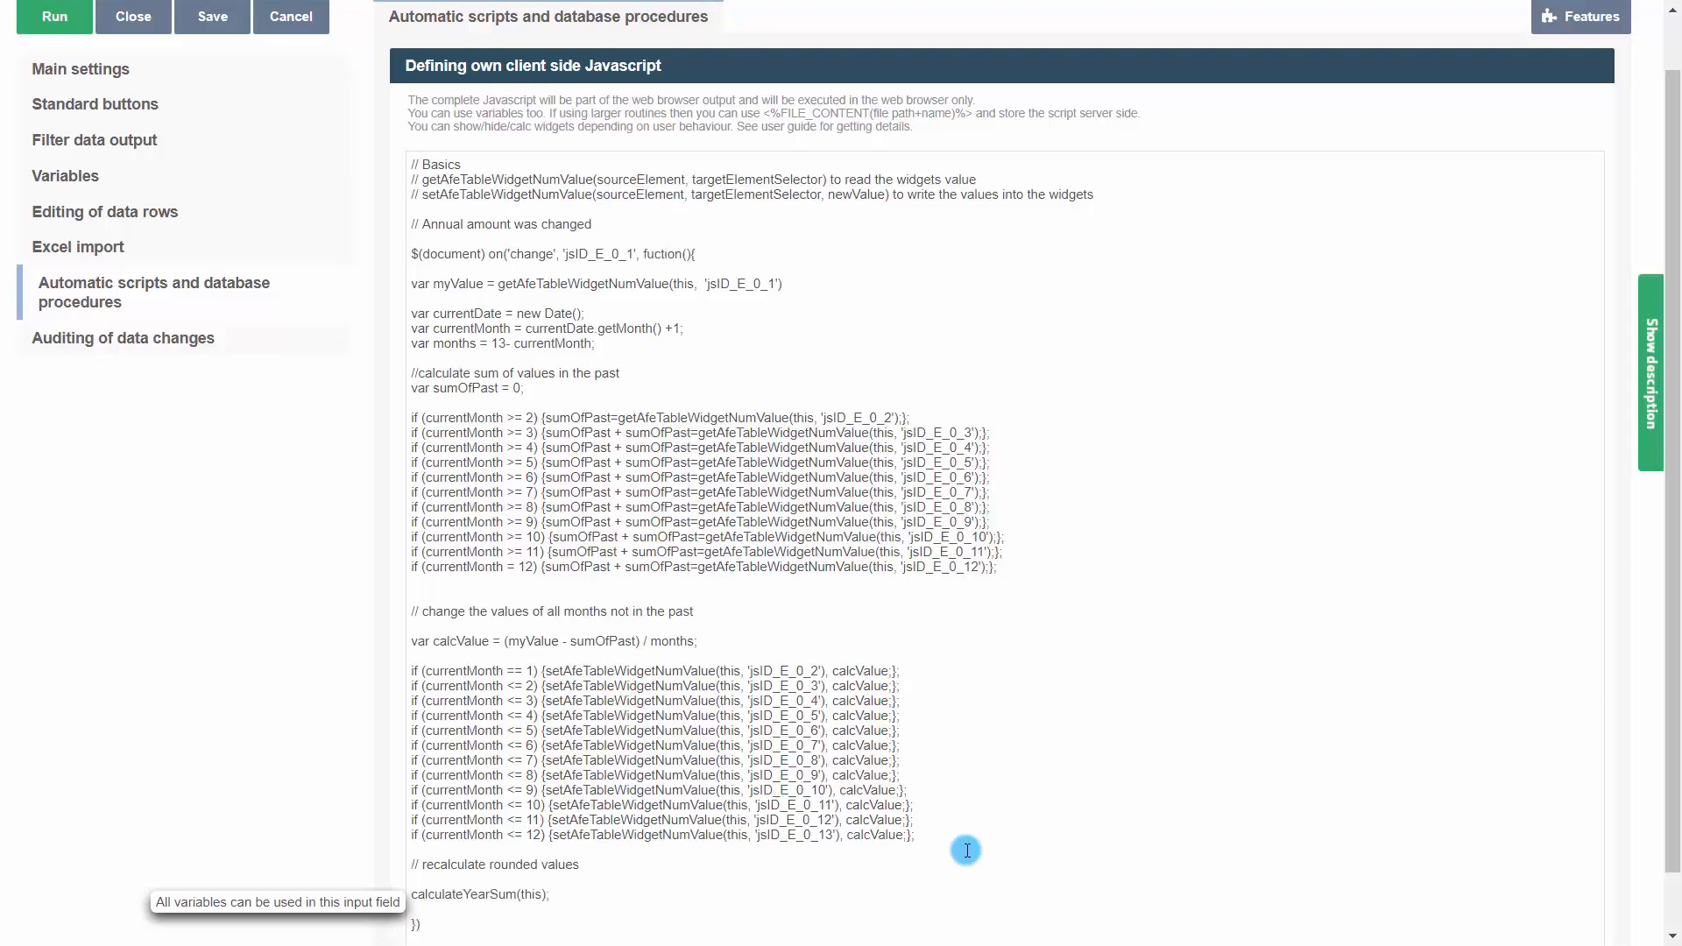
# Add the comment // recalculate year sum if users change monthly values below the handler
pyautogui.press('Return')
pyautogui.write('// recalculate')
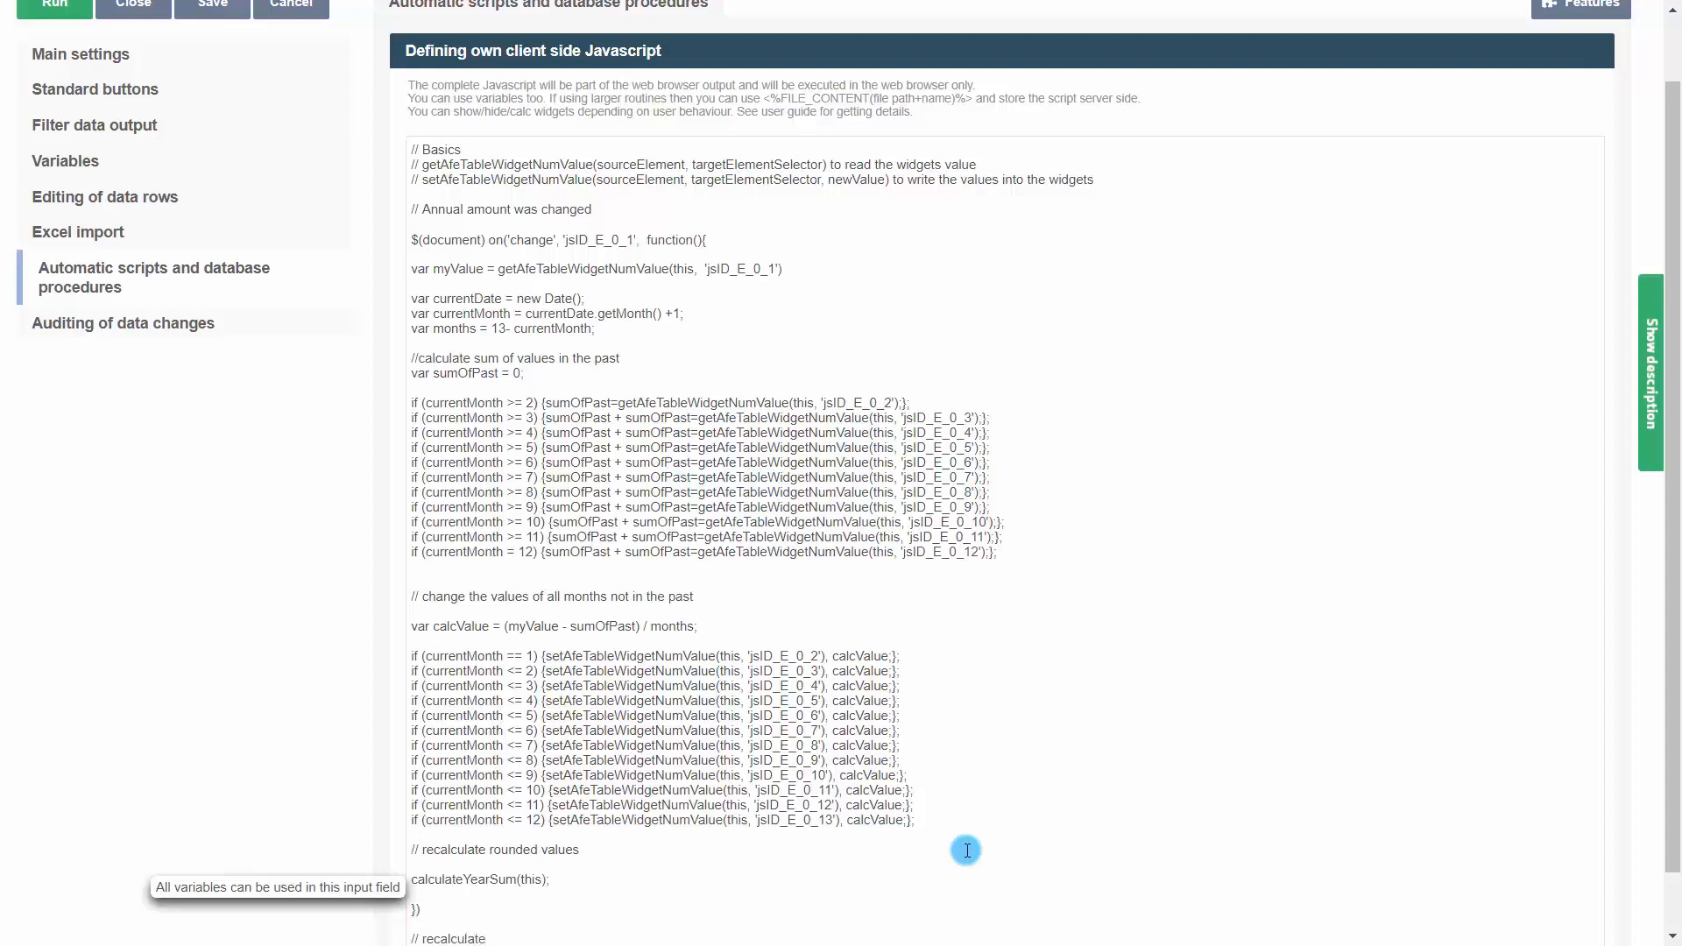
pyautogui.write(' yyear sum if users change monthly values')
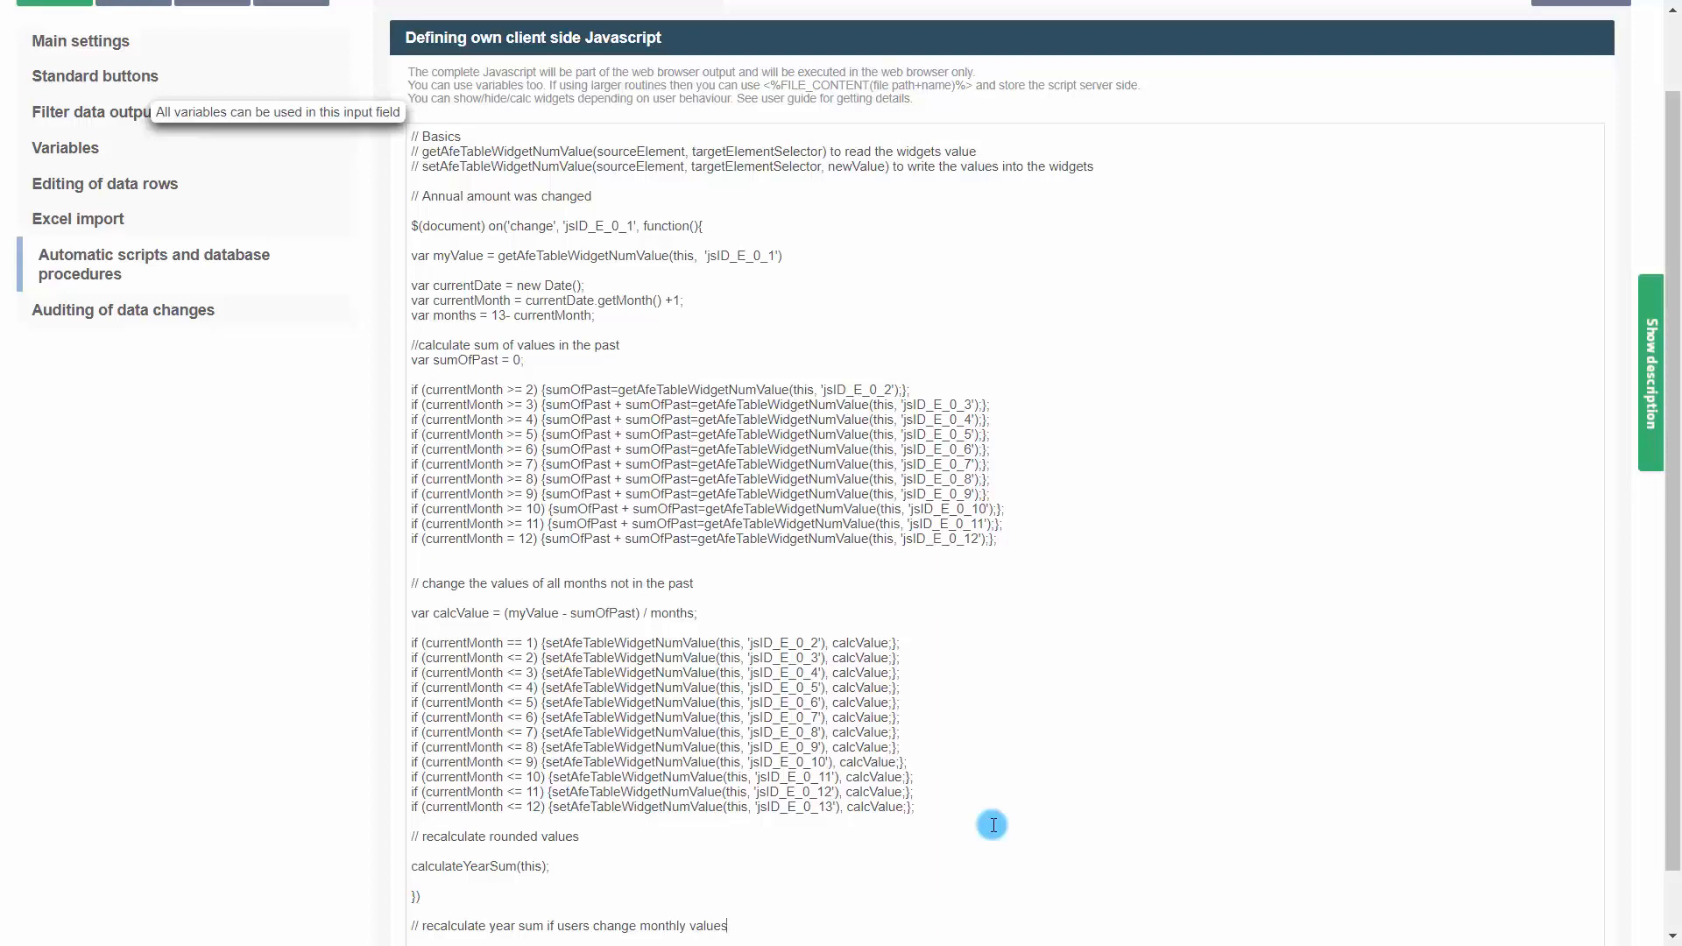
# Add a change handler for 'jsID_E_0_2' that calls calculateYearSum(this); and closes with a brace
pyautogui.press('Return')
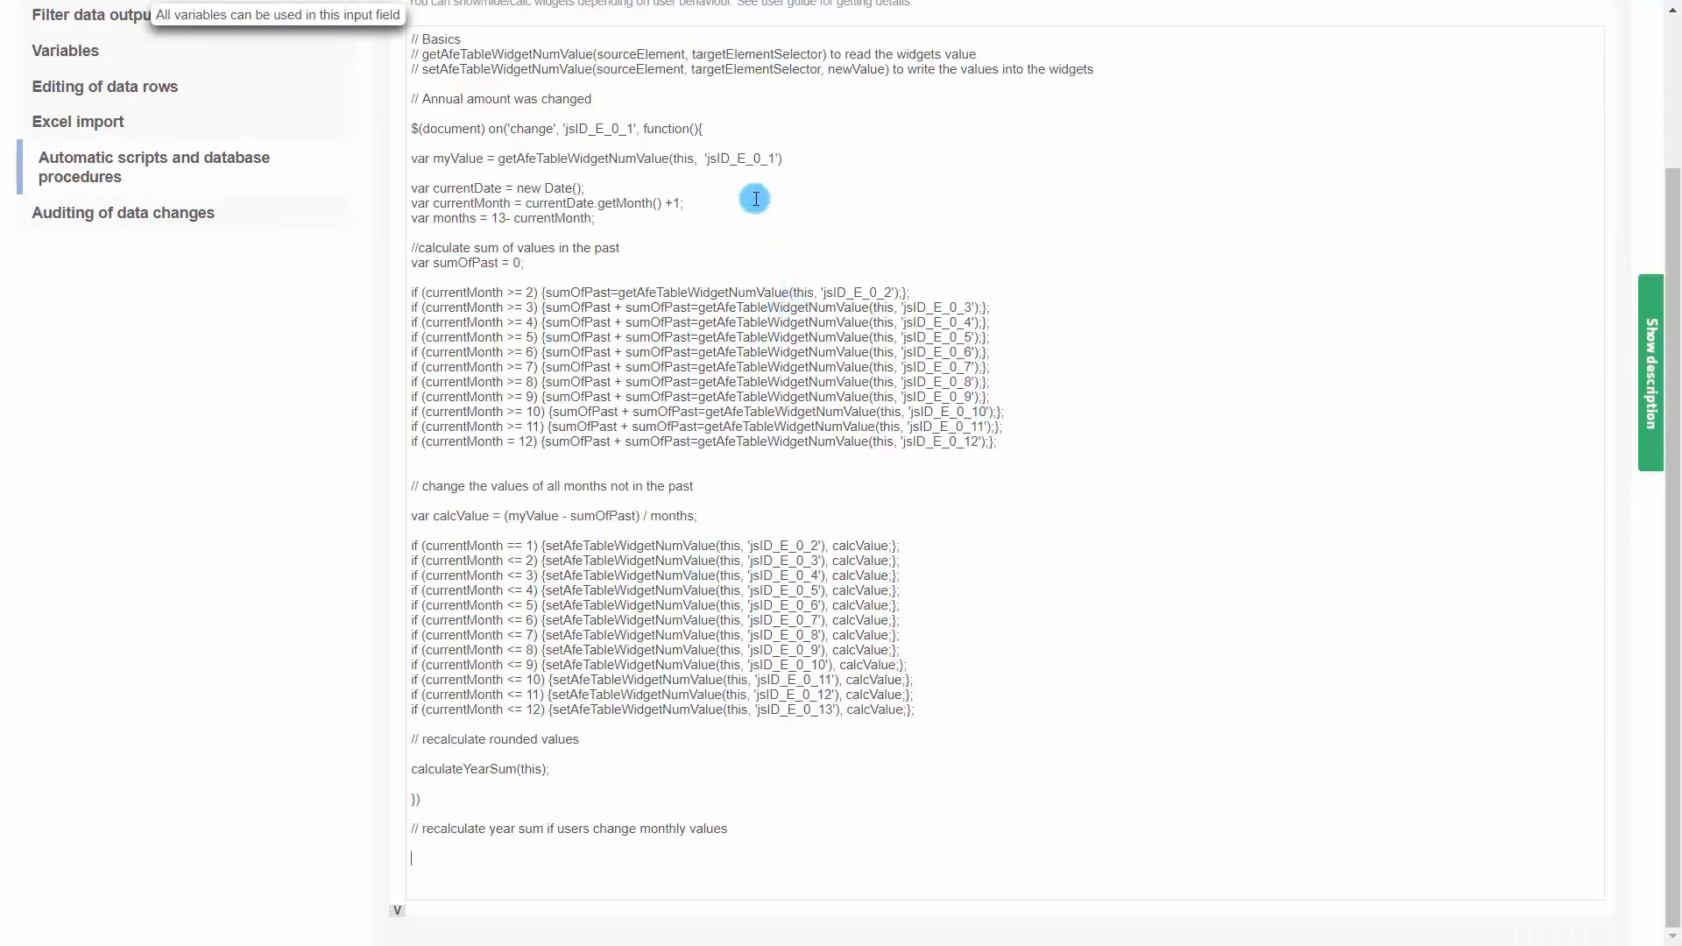
pyautogui.moveTo(721, 132); pyautogui.dragTo(383, 127)
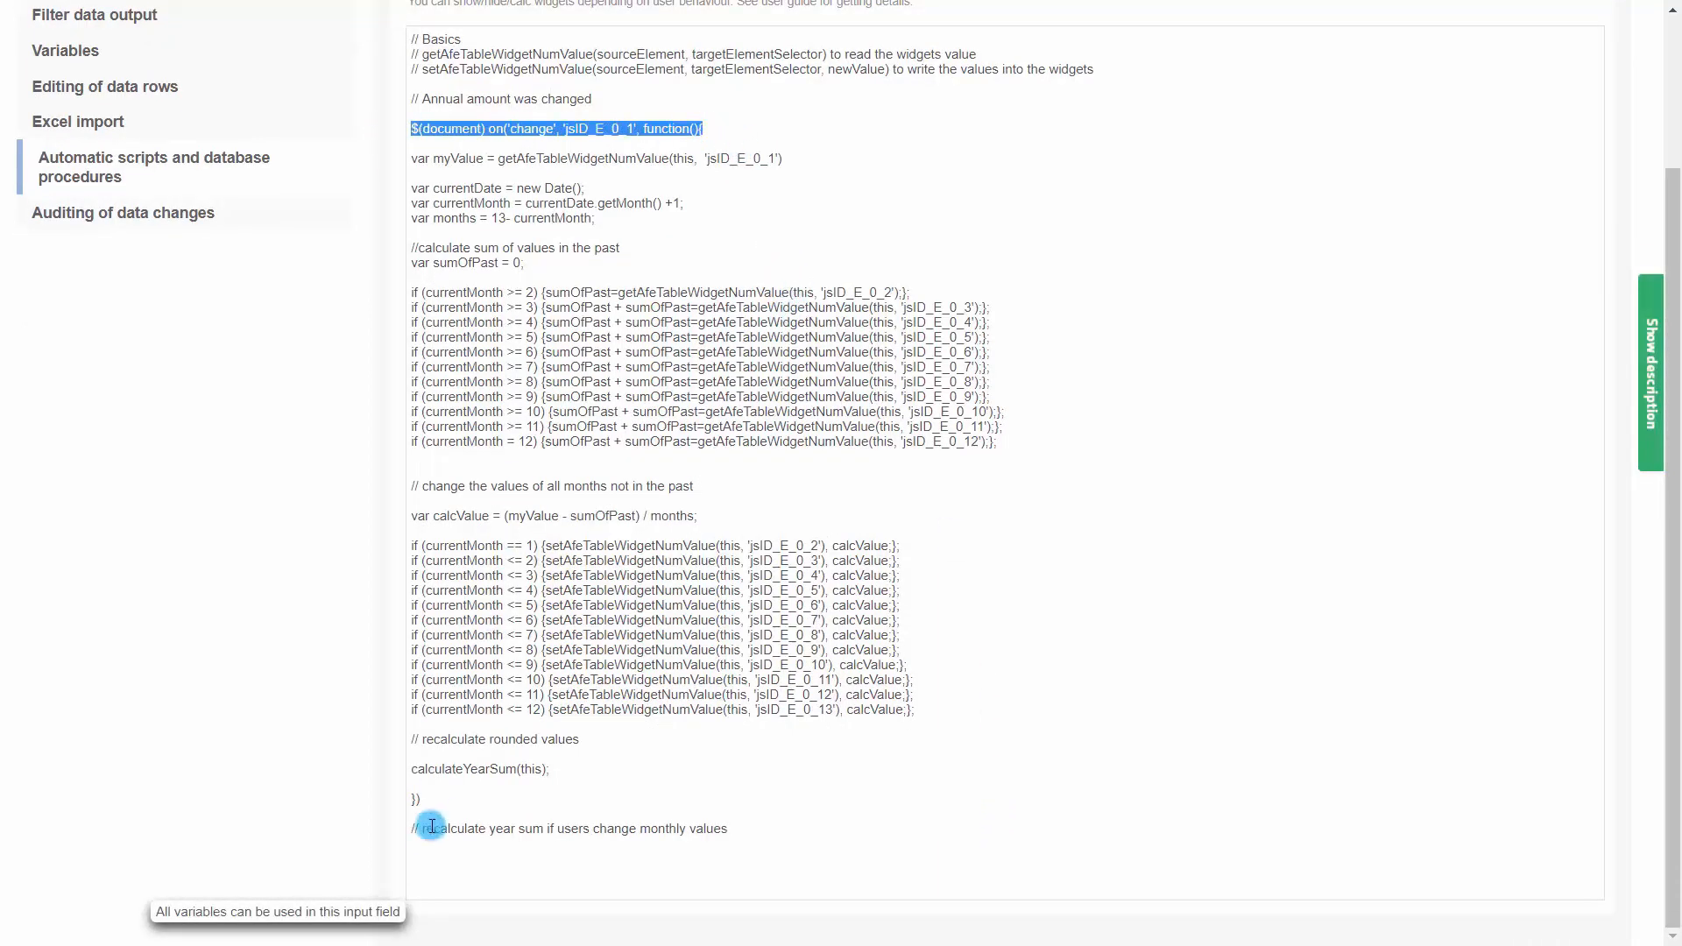
pyautogui.hotkey('ctrl', 'c')
pyautogui.click(424, 857)
pyautogui.hotkey('ctrl', 'v')
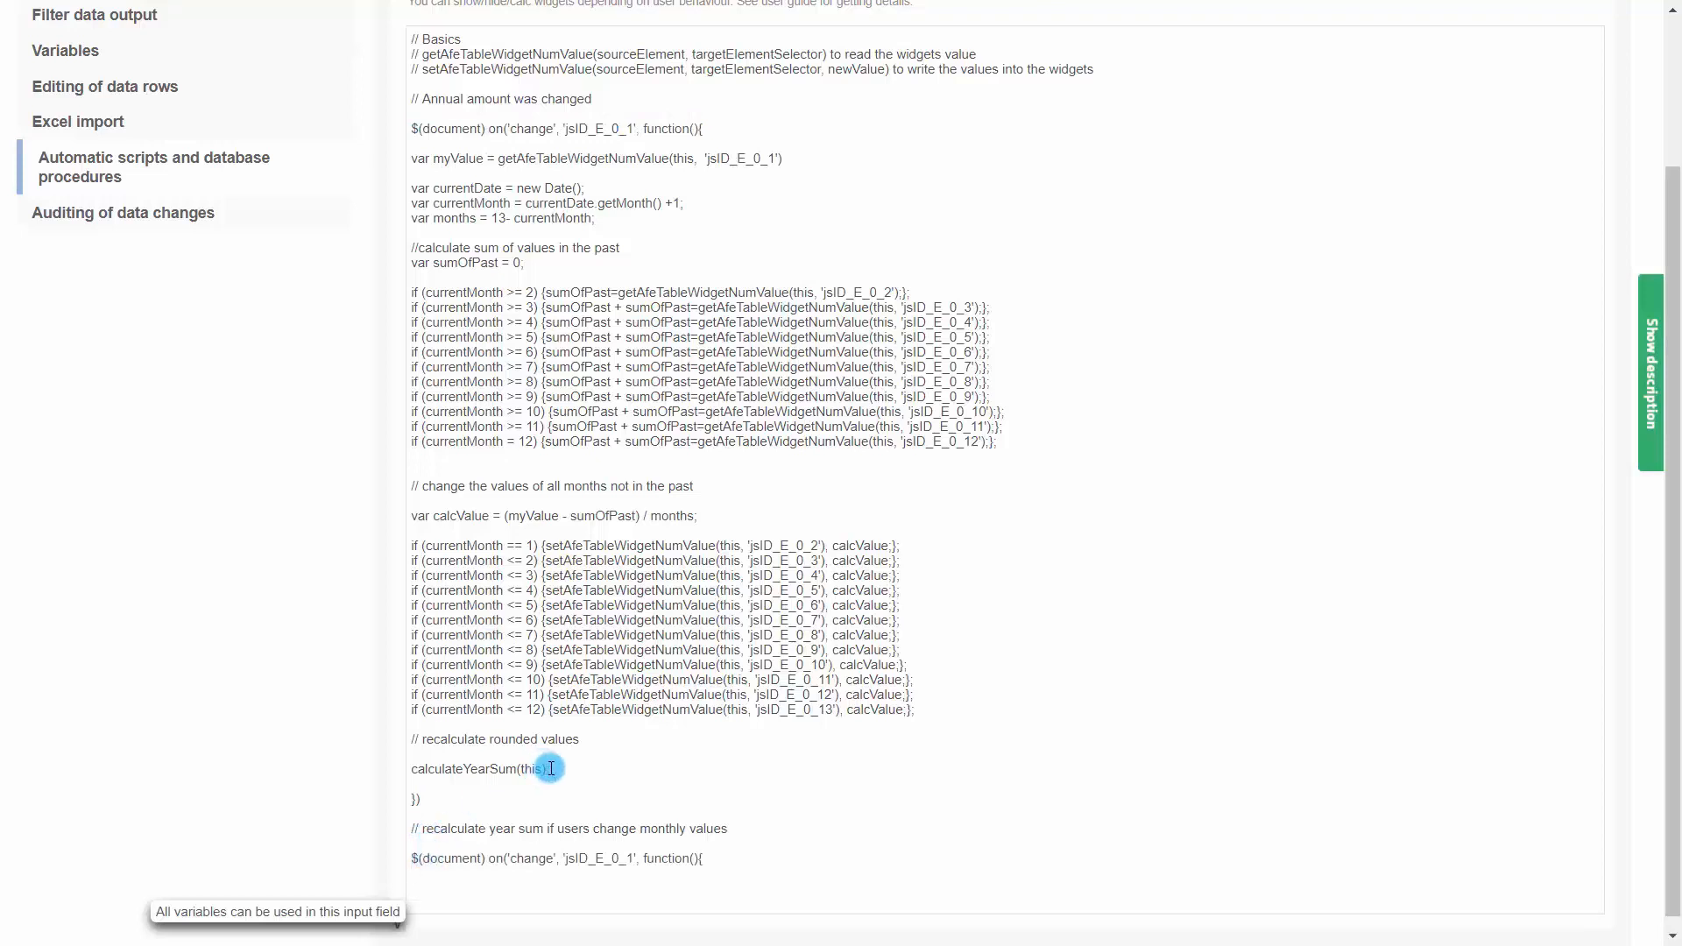
pyautogui.moveTo(550, 768); pyautogui.dragTo(390, 772)
pyautogui.click(452, 885)
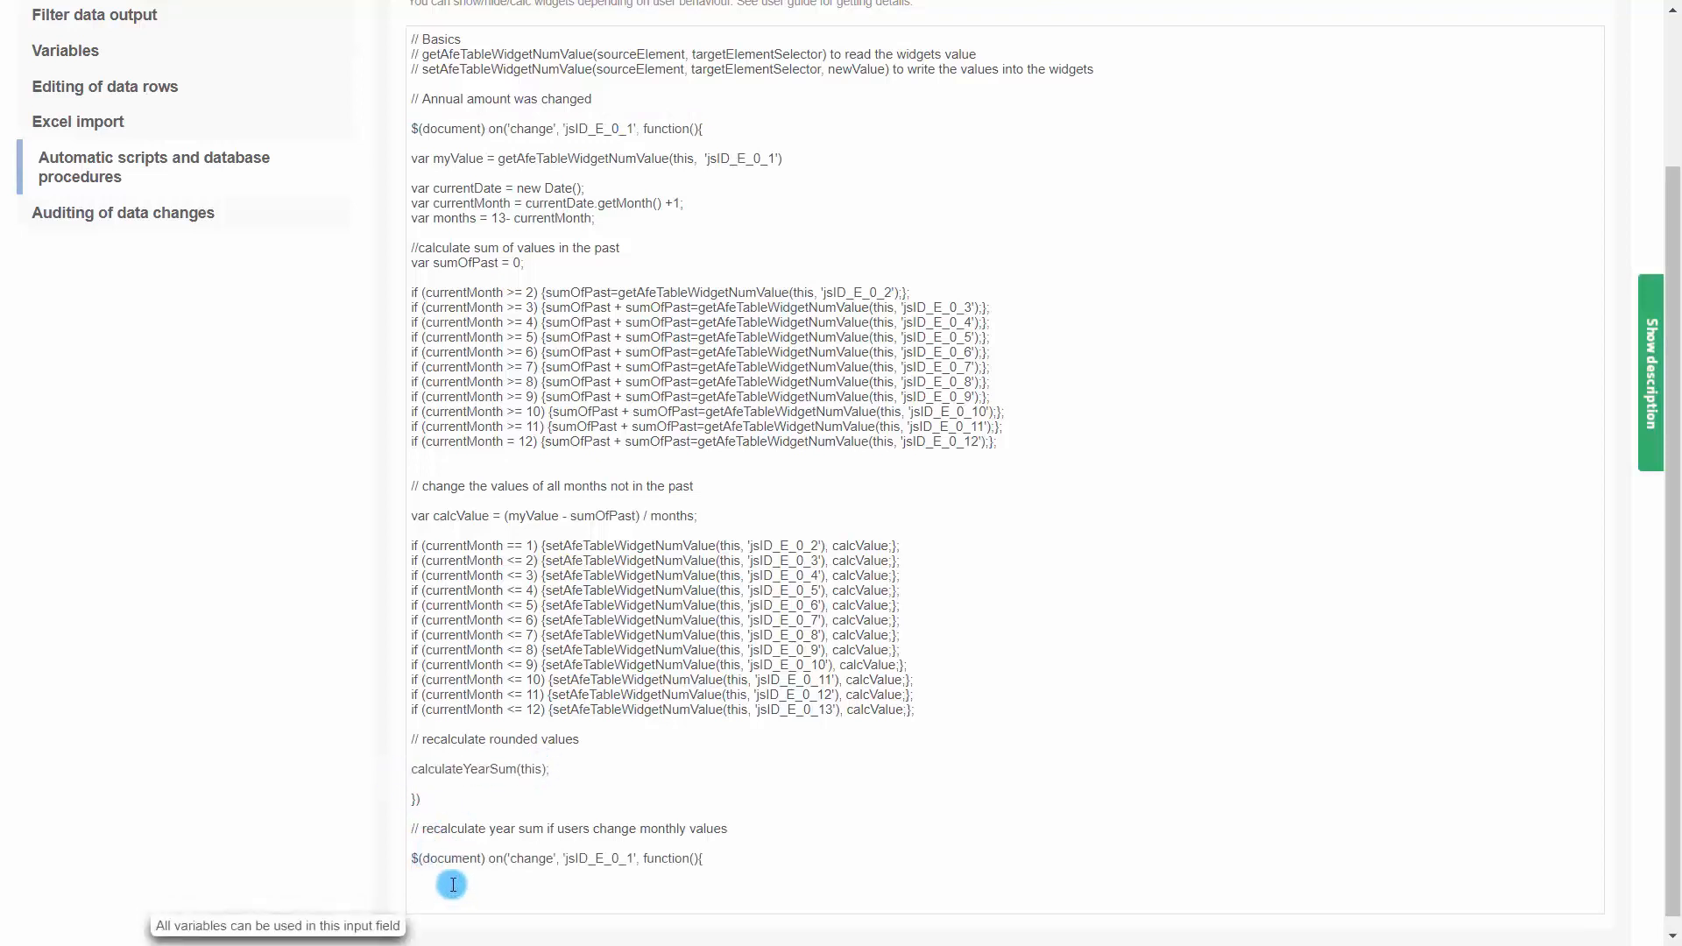
pyautogui.hotkey('ctrl', 'v')
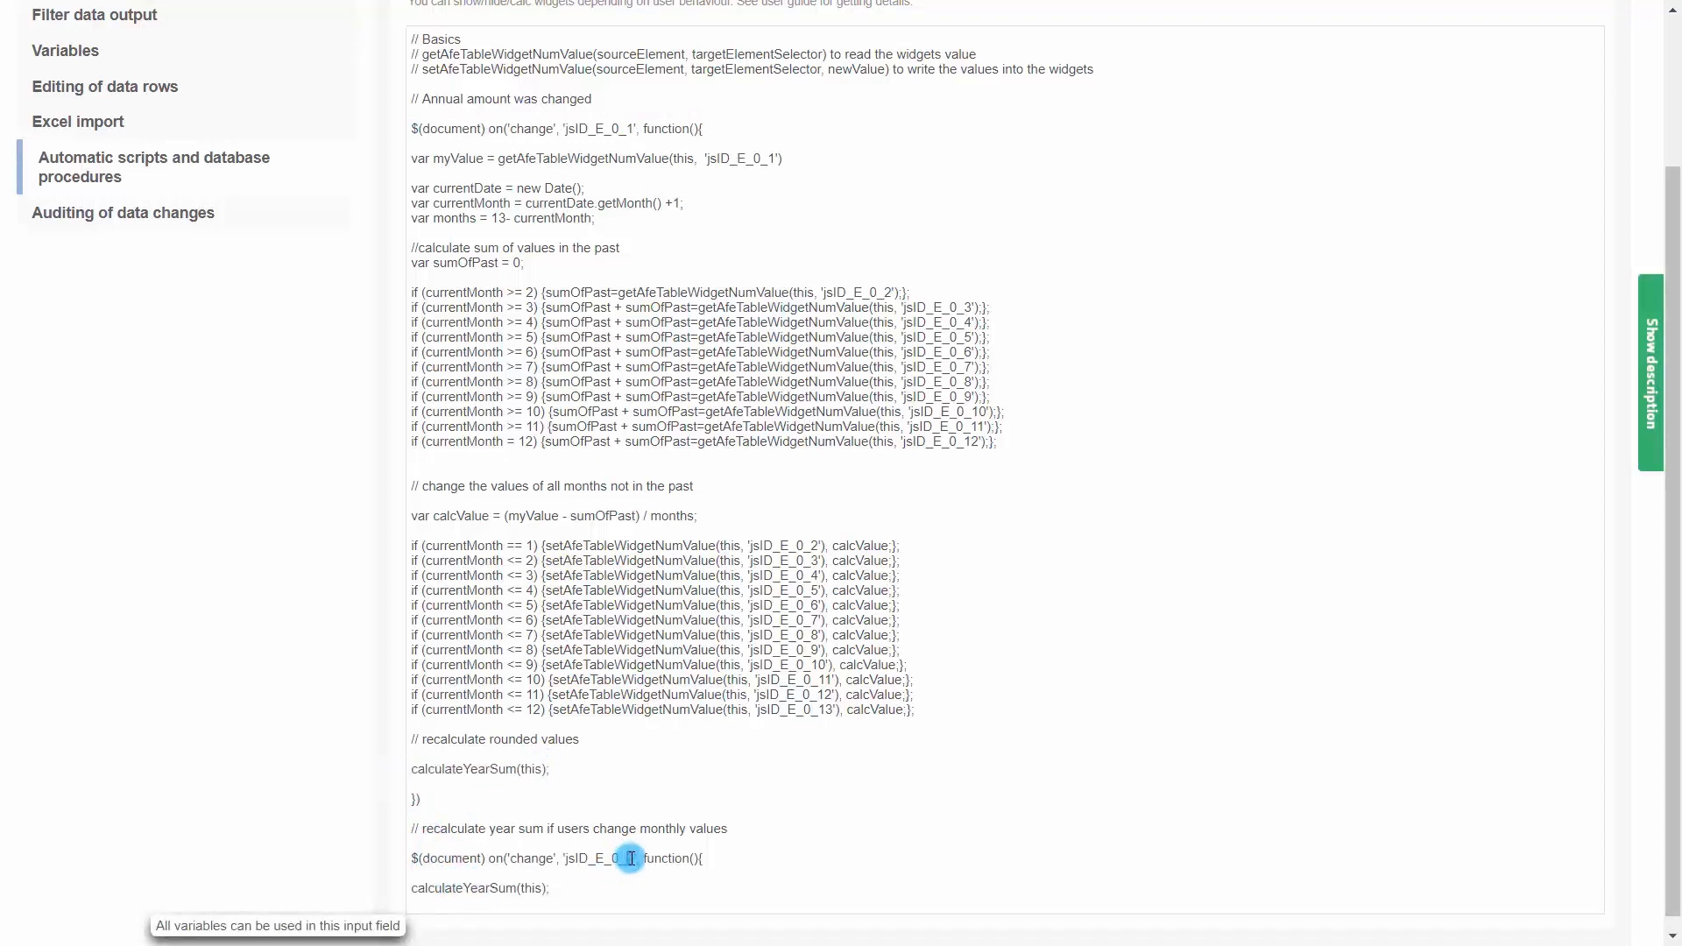
pyautogui.write('2')
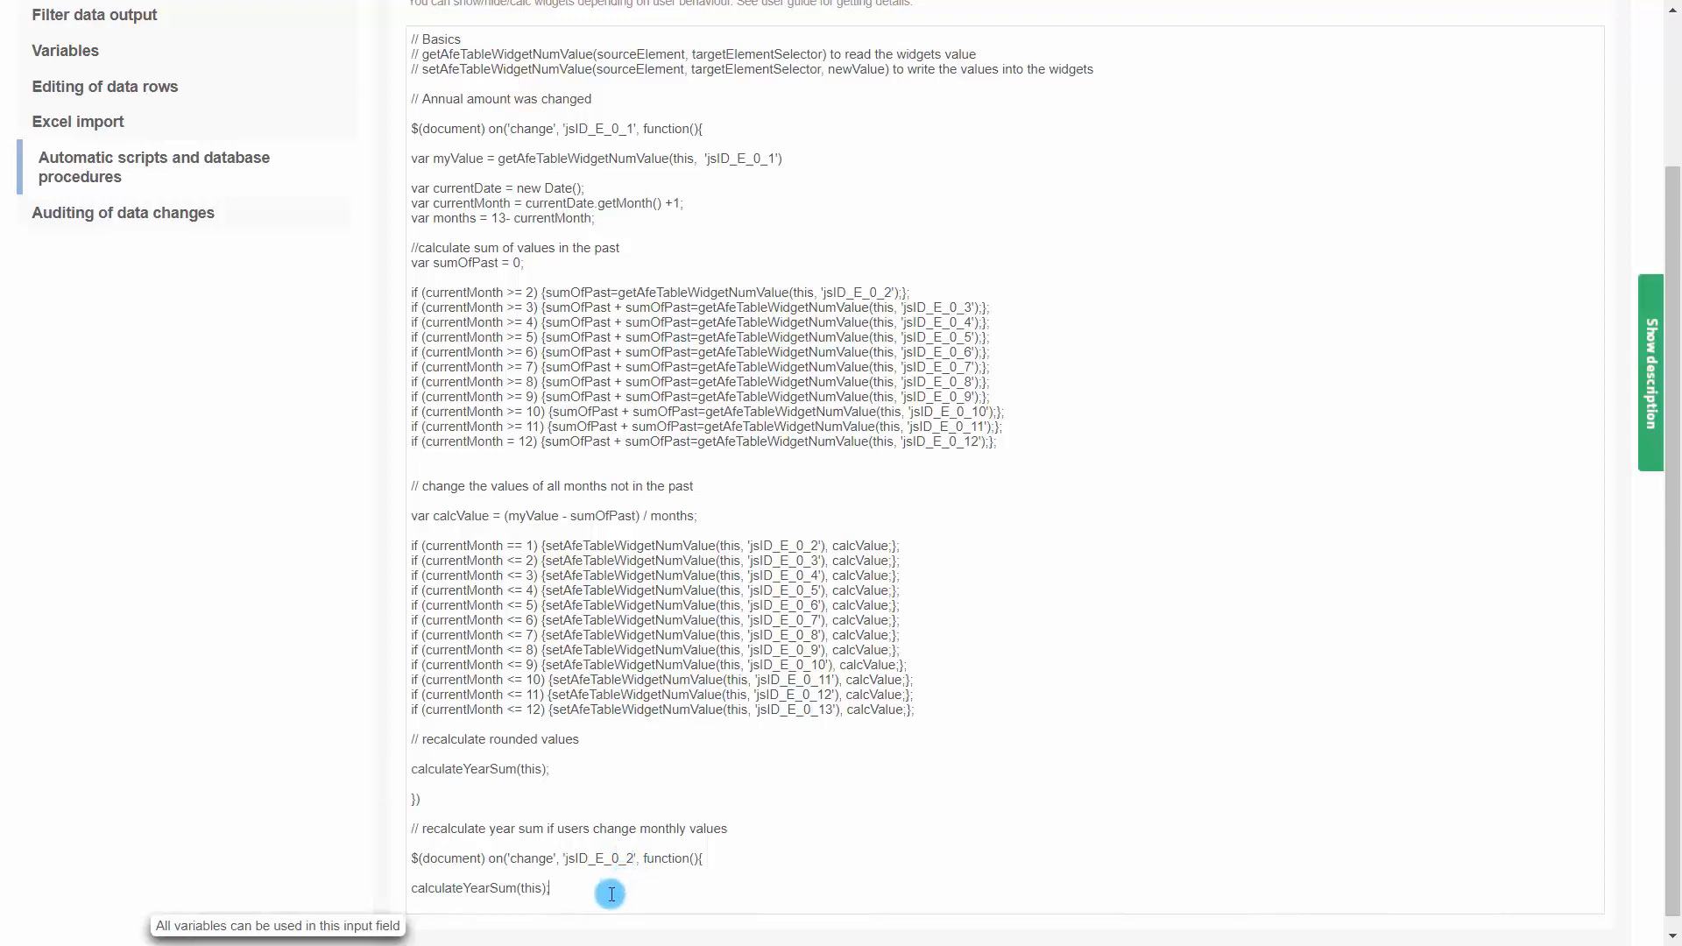
pyautogui.press('Return')
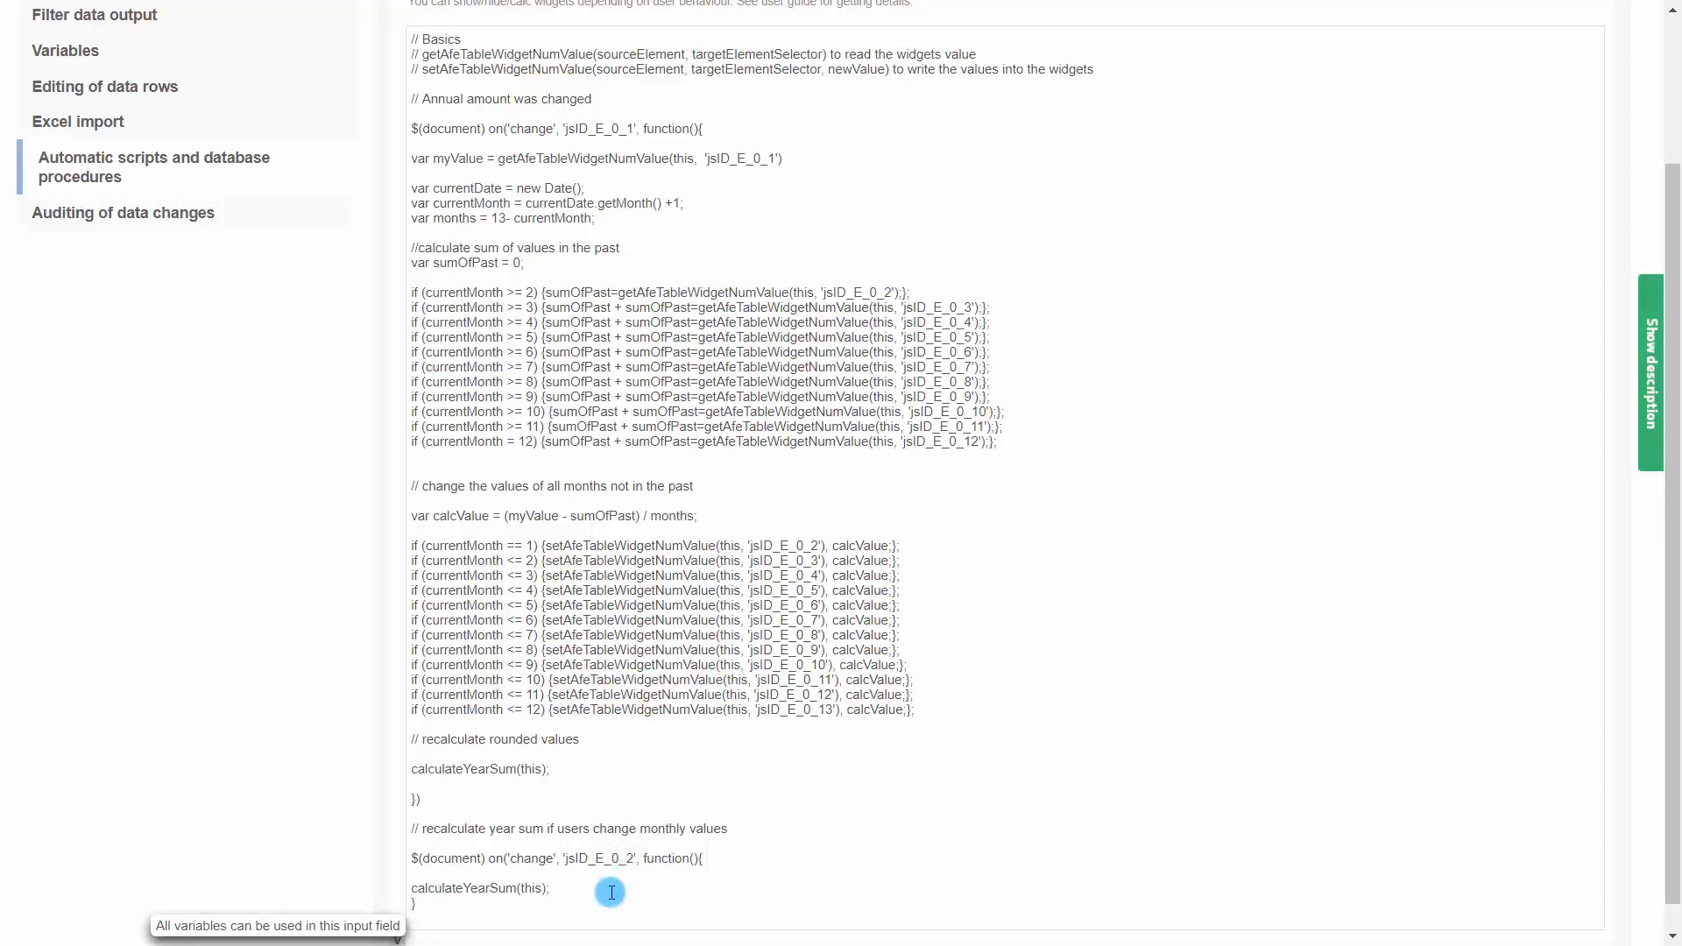
# Duplicate the handler for the monthly widgets 'jsID_E_0_3' through 'jsID_E_0_13'
pyautogui.moveTo(612, 891); pyautogui.dragTo(402, 854)
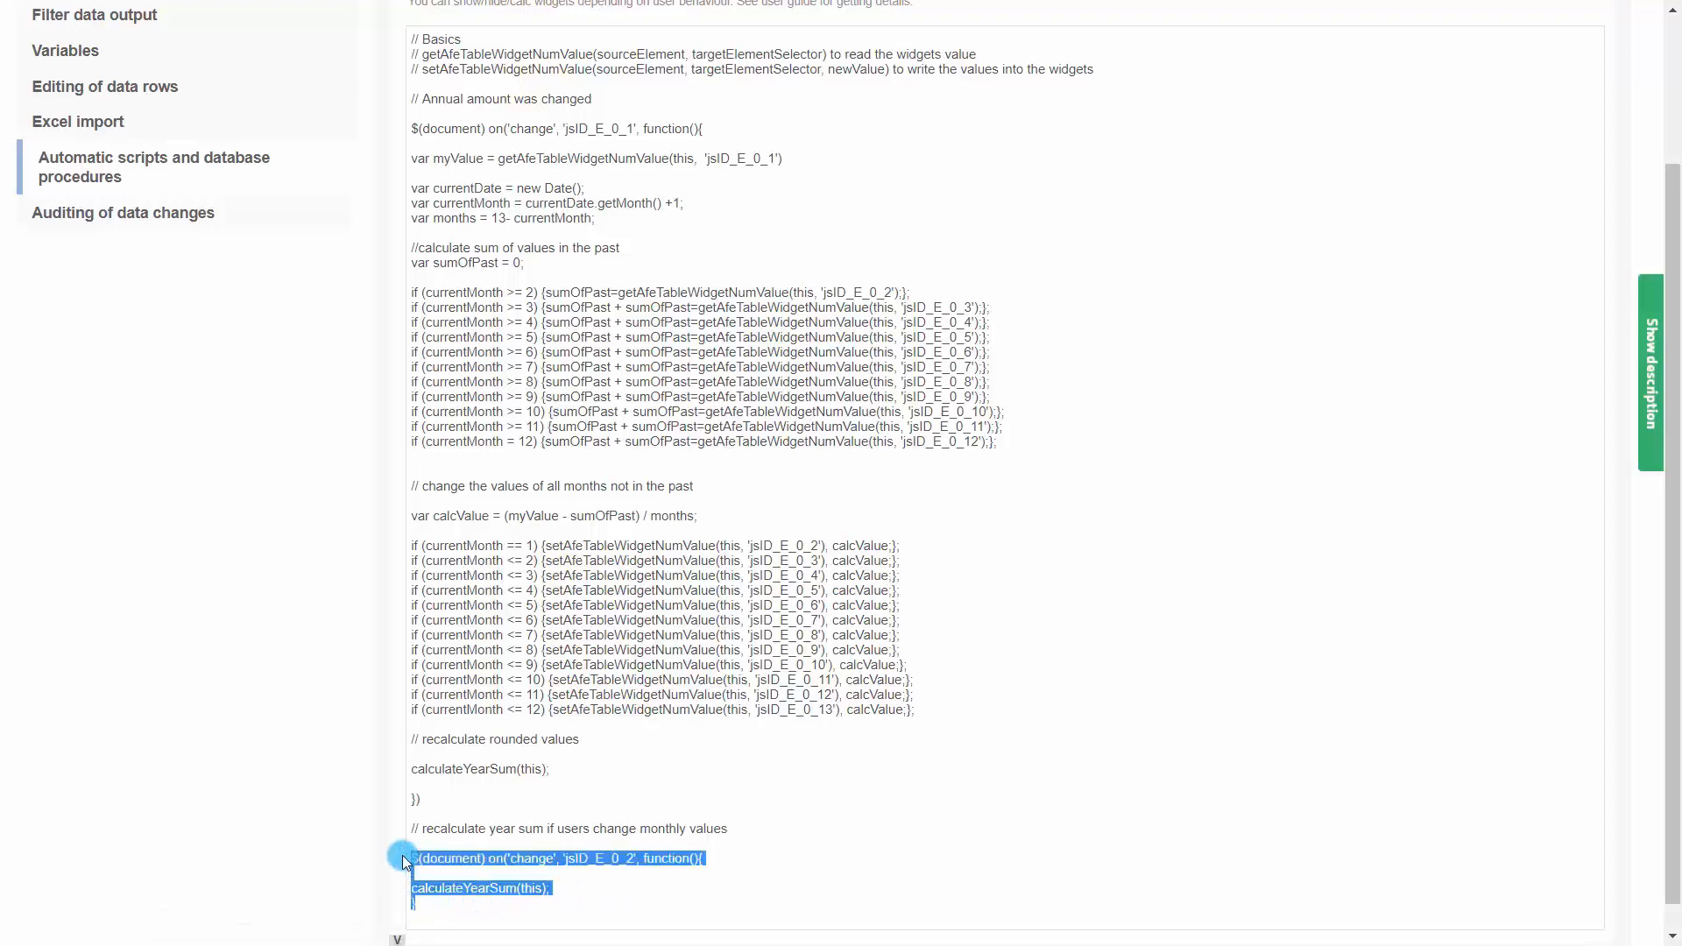
pyautogui.click(435, 914)
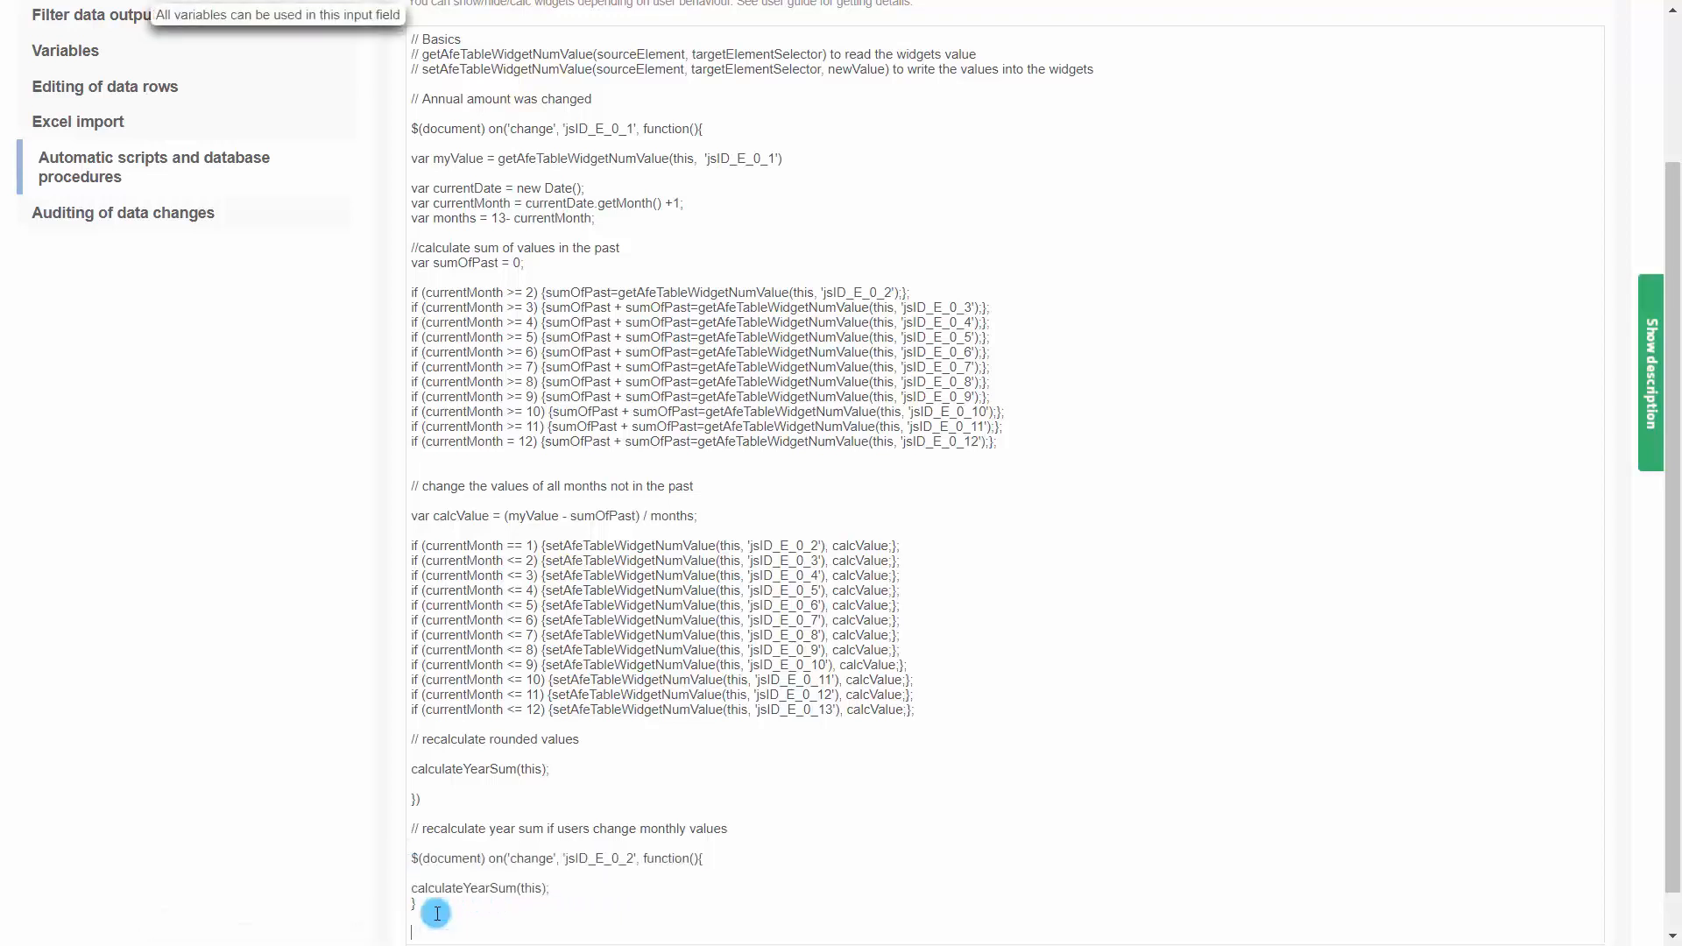
pyautogui.scroll(-1, 437, 913)
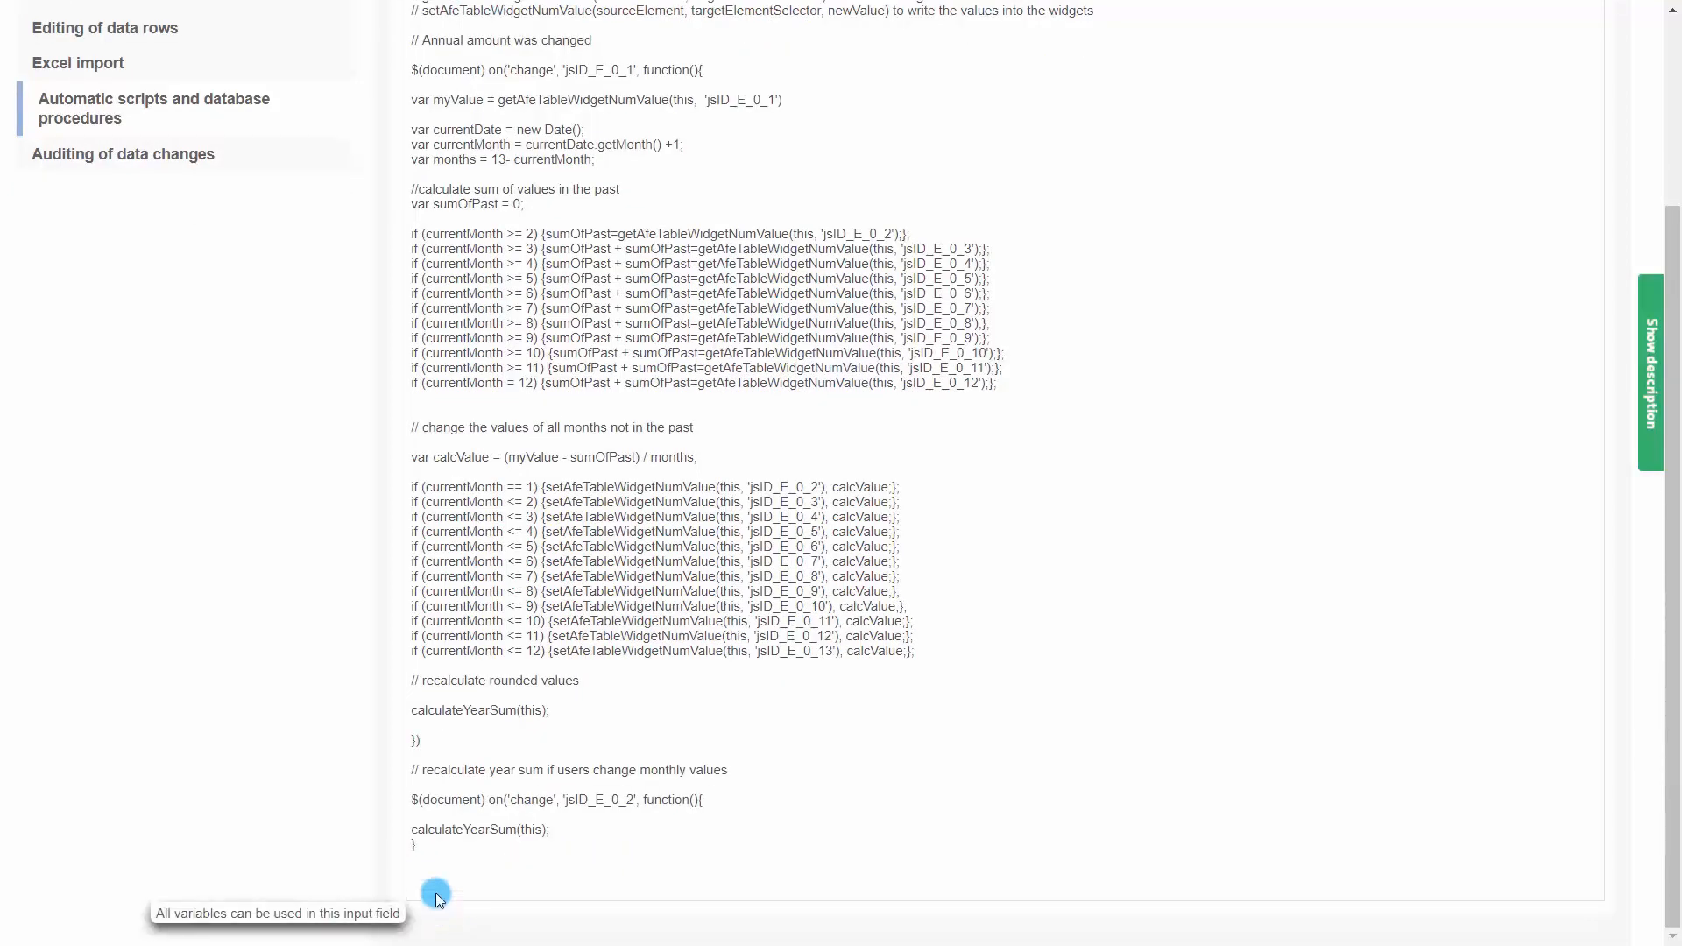
pyautogui.hotkey('ctrl', 'v')
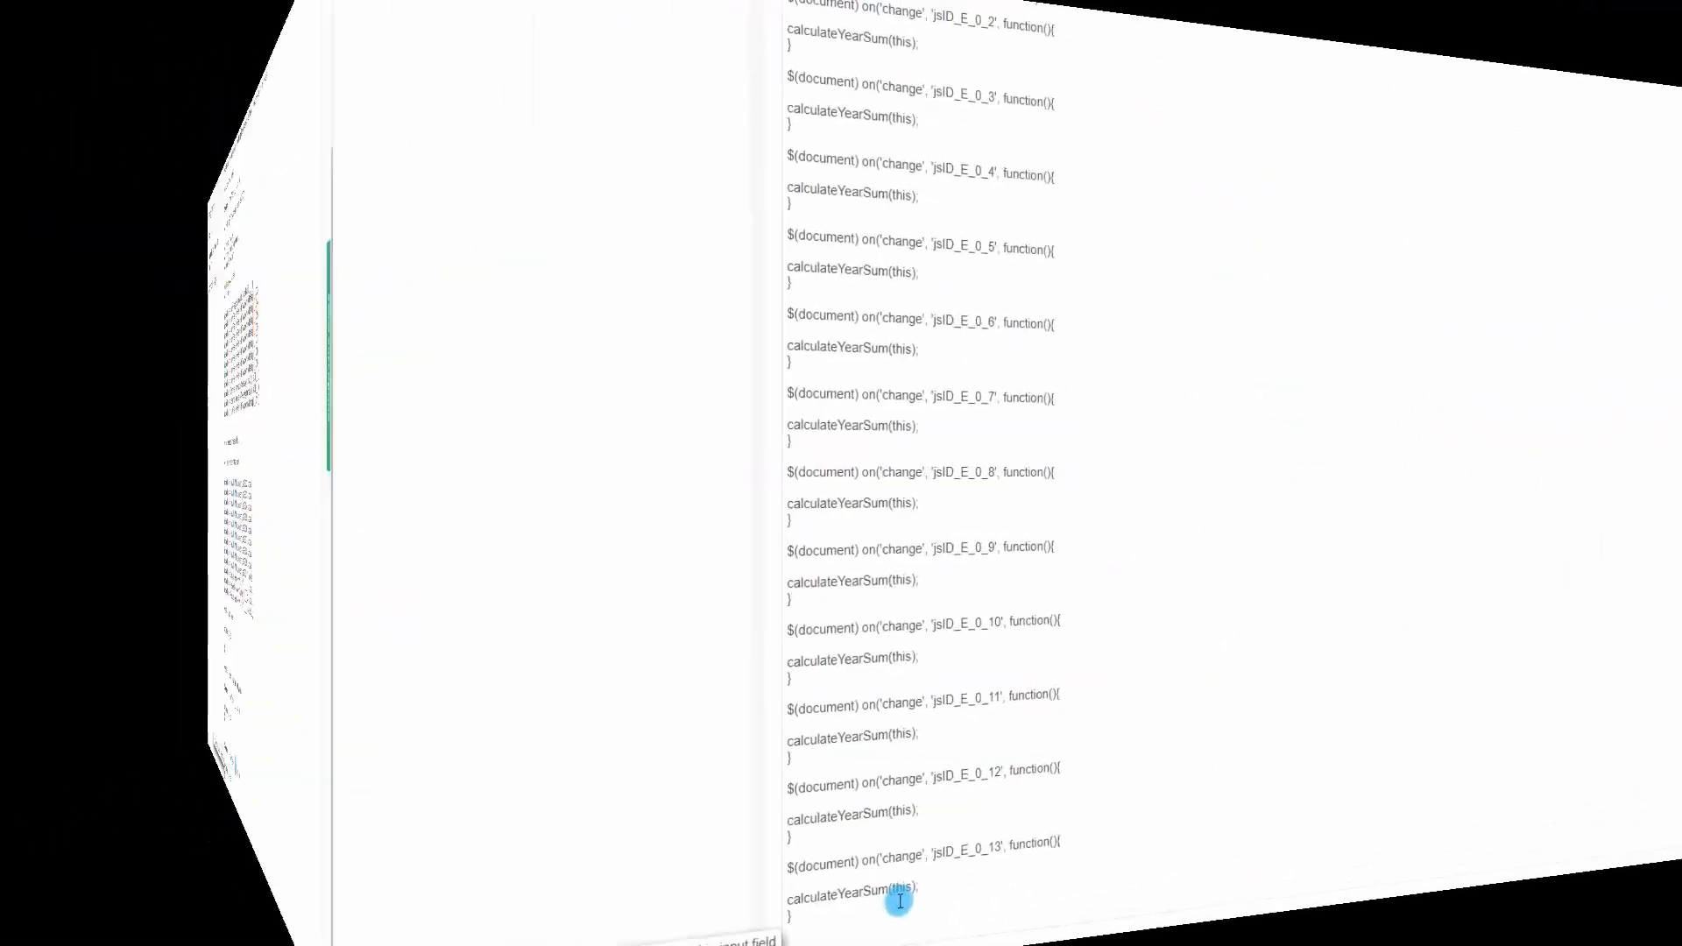
# Start a new function definition: function calculateYearSum(elem) {
pyautogui.write('function')
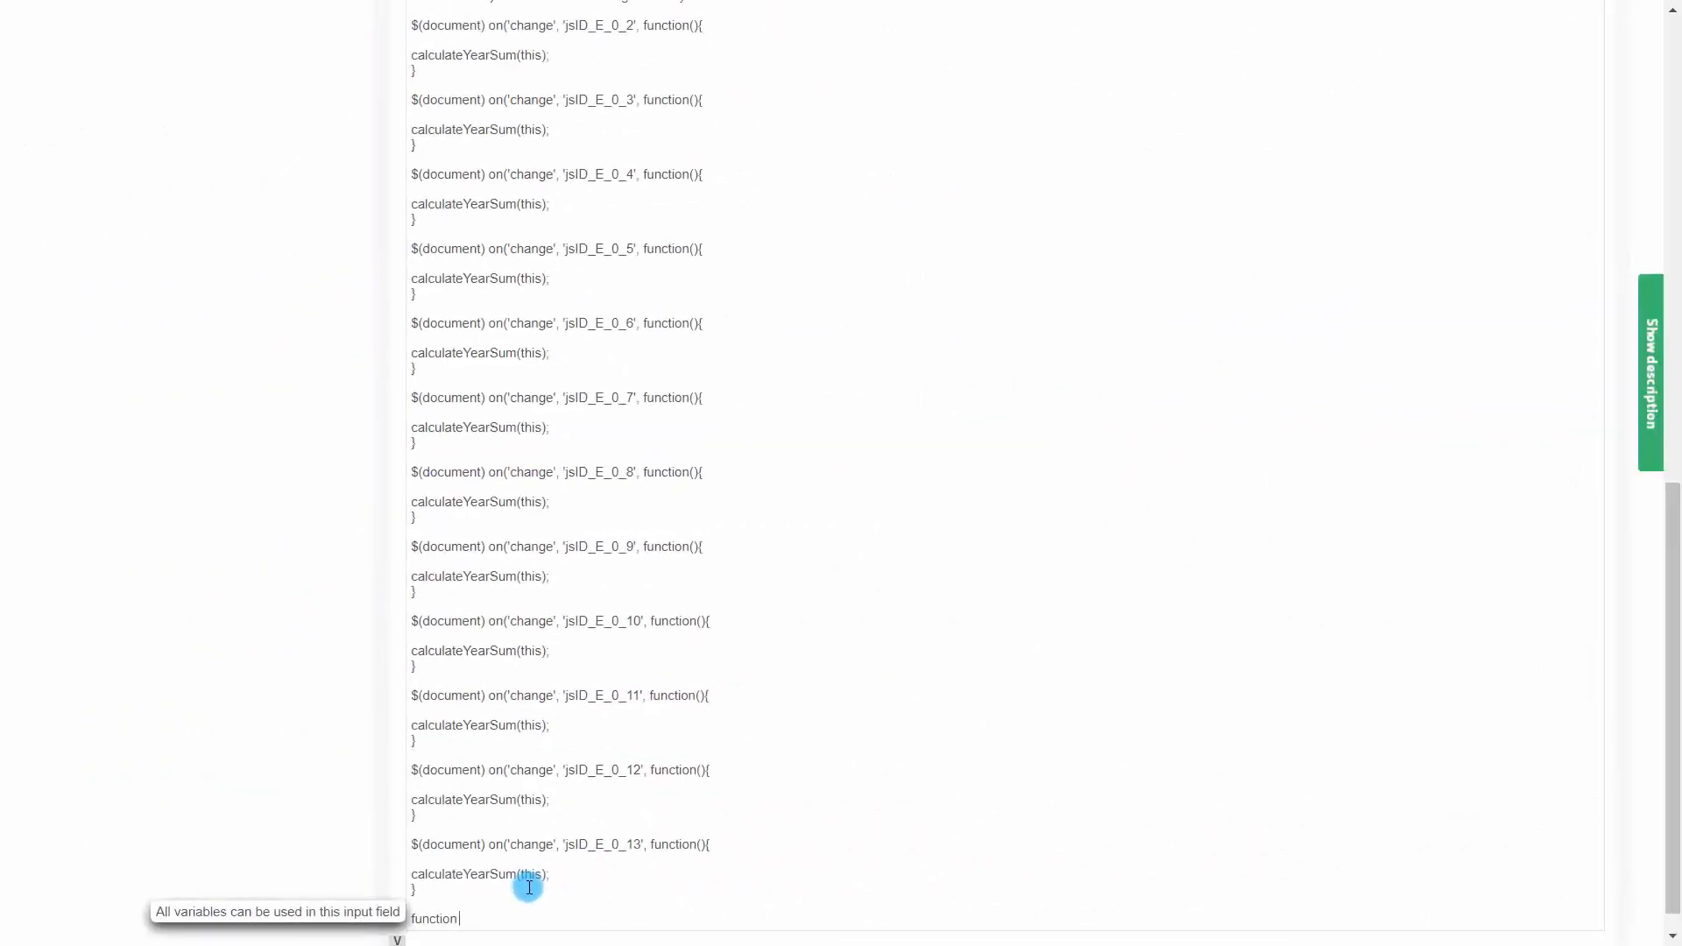
pyautogui.write(' calculateYearSum(elem) {')
pyautogui.press('Return')
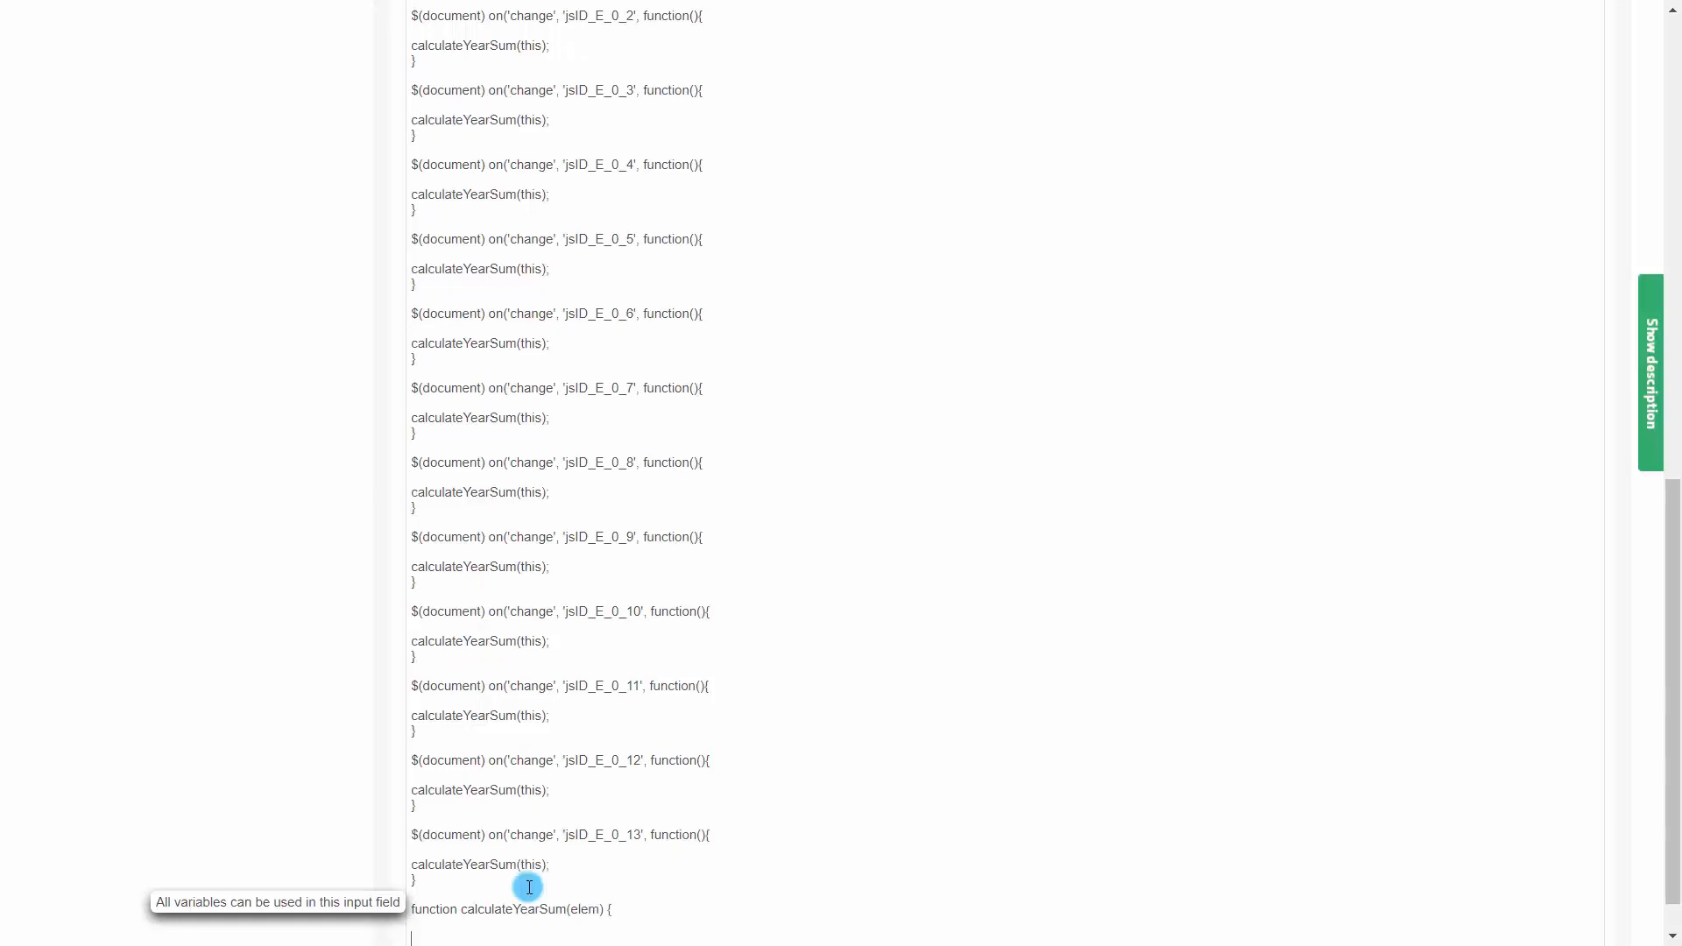
# Declare var yearSum = getAfeTableWidgetNumValue(elem, 'jsID_E_0_2'); inside the function
pyautogui.write('var yearS')
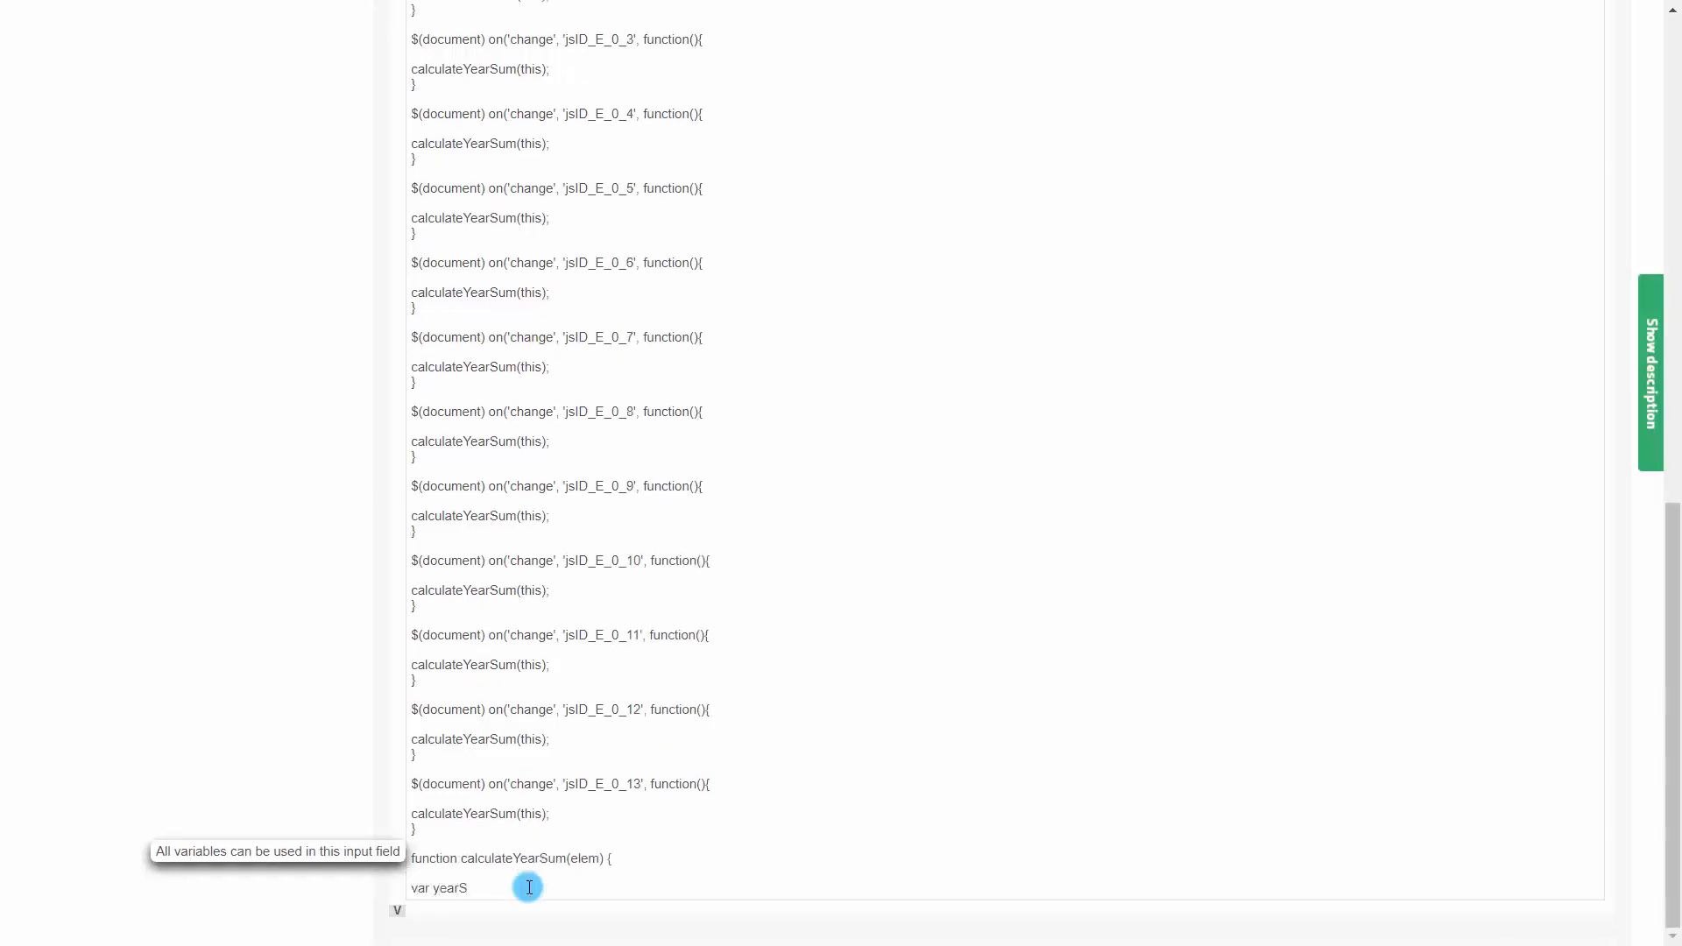
pyautogui.write('um')
pyautogui.write(' = ge')
pyautogui.write('tAllTableWidget')
pyautogui.write('NumValue')
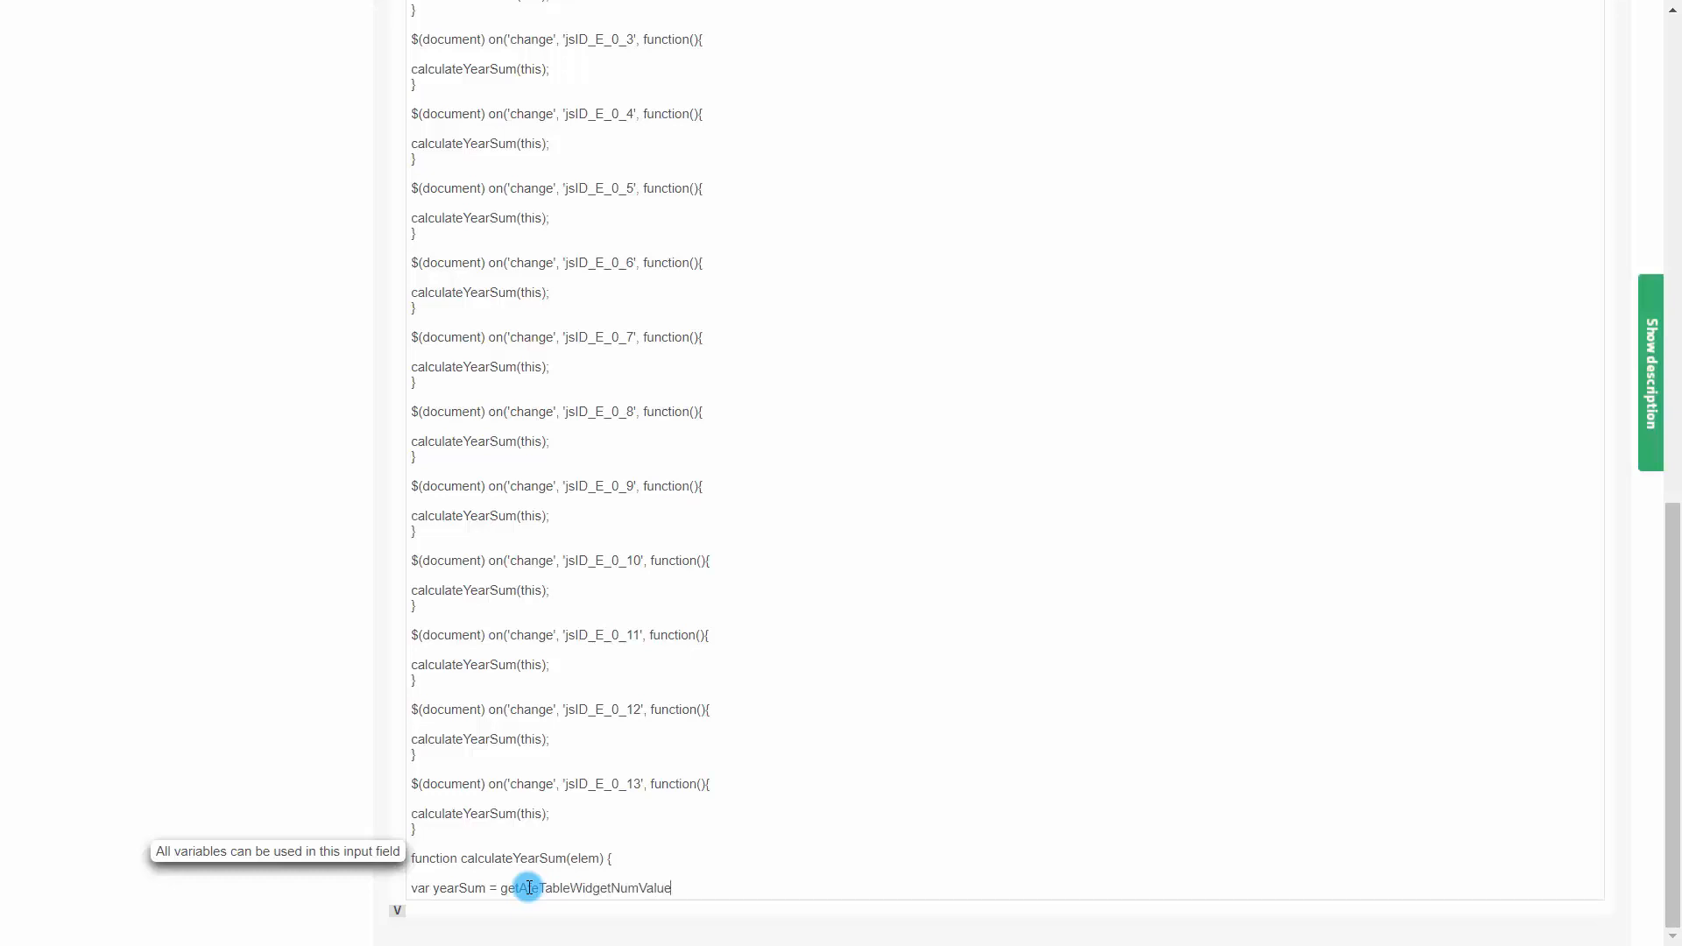
pyautogui.write('(elem,')
pyautogui.moveTo(561, 785); pyautogui.dragTo(642, 785)
pyautogui.hotkey('ctrl', 'c')
pyautogui.click(740, 889)
pyautogui.hotkey('ctrl', 'v')
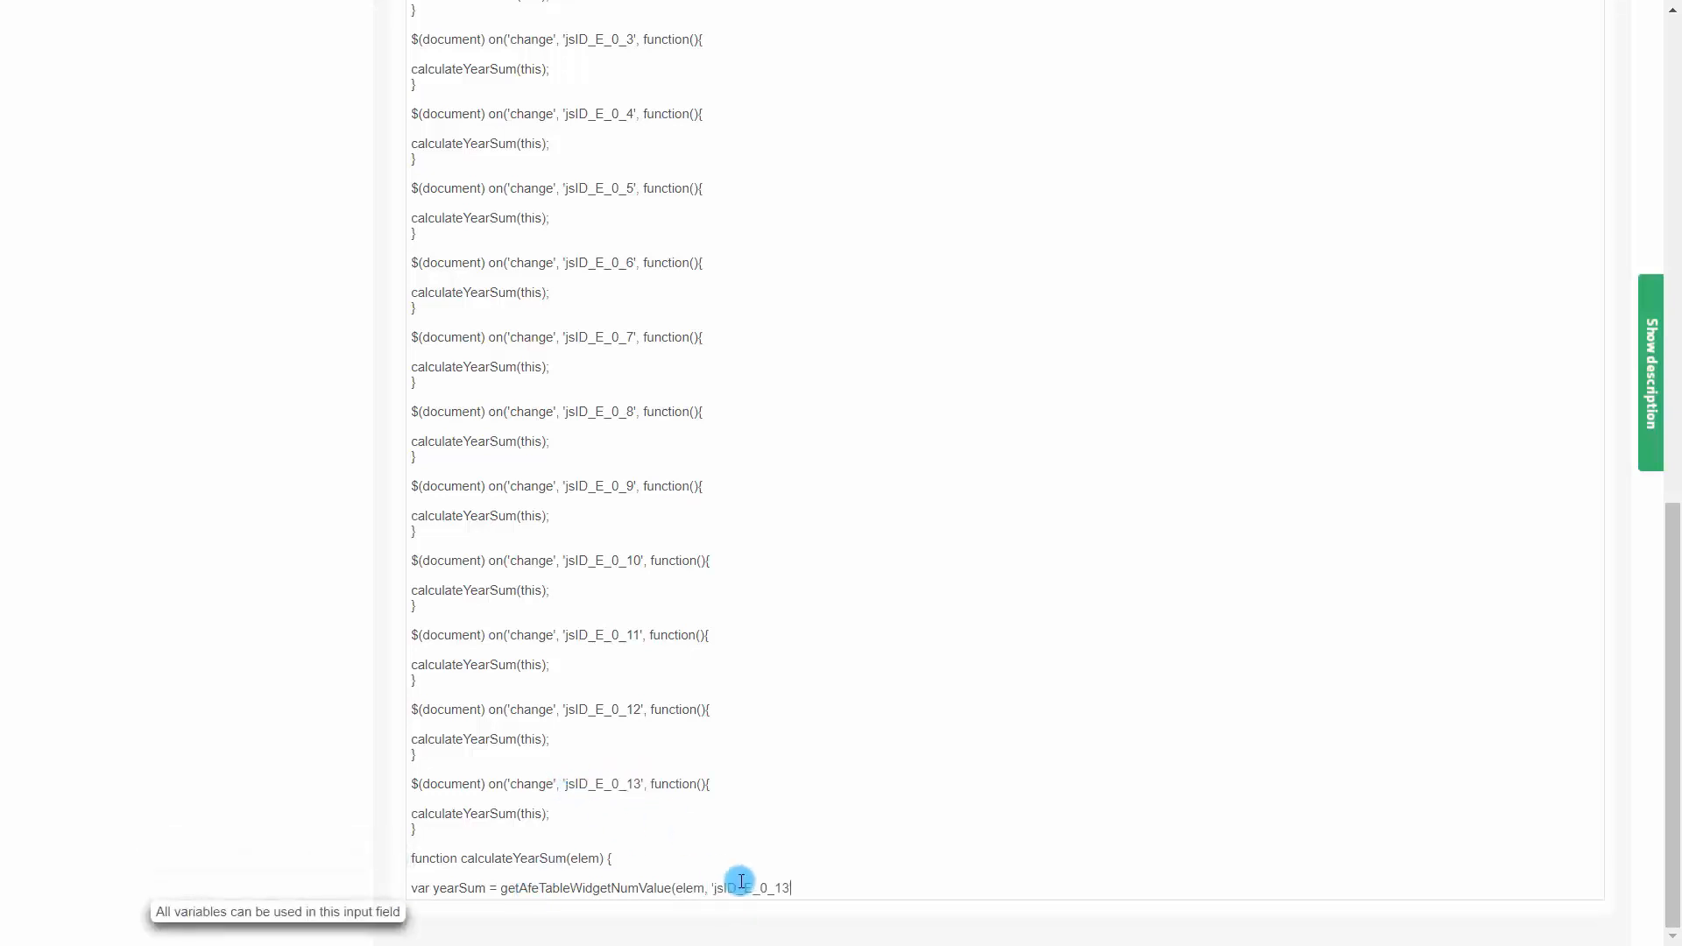
pyautogui.moveTo(776, 887); pyautogui.dragTo(788, 885)
pyautogui.write('2')
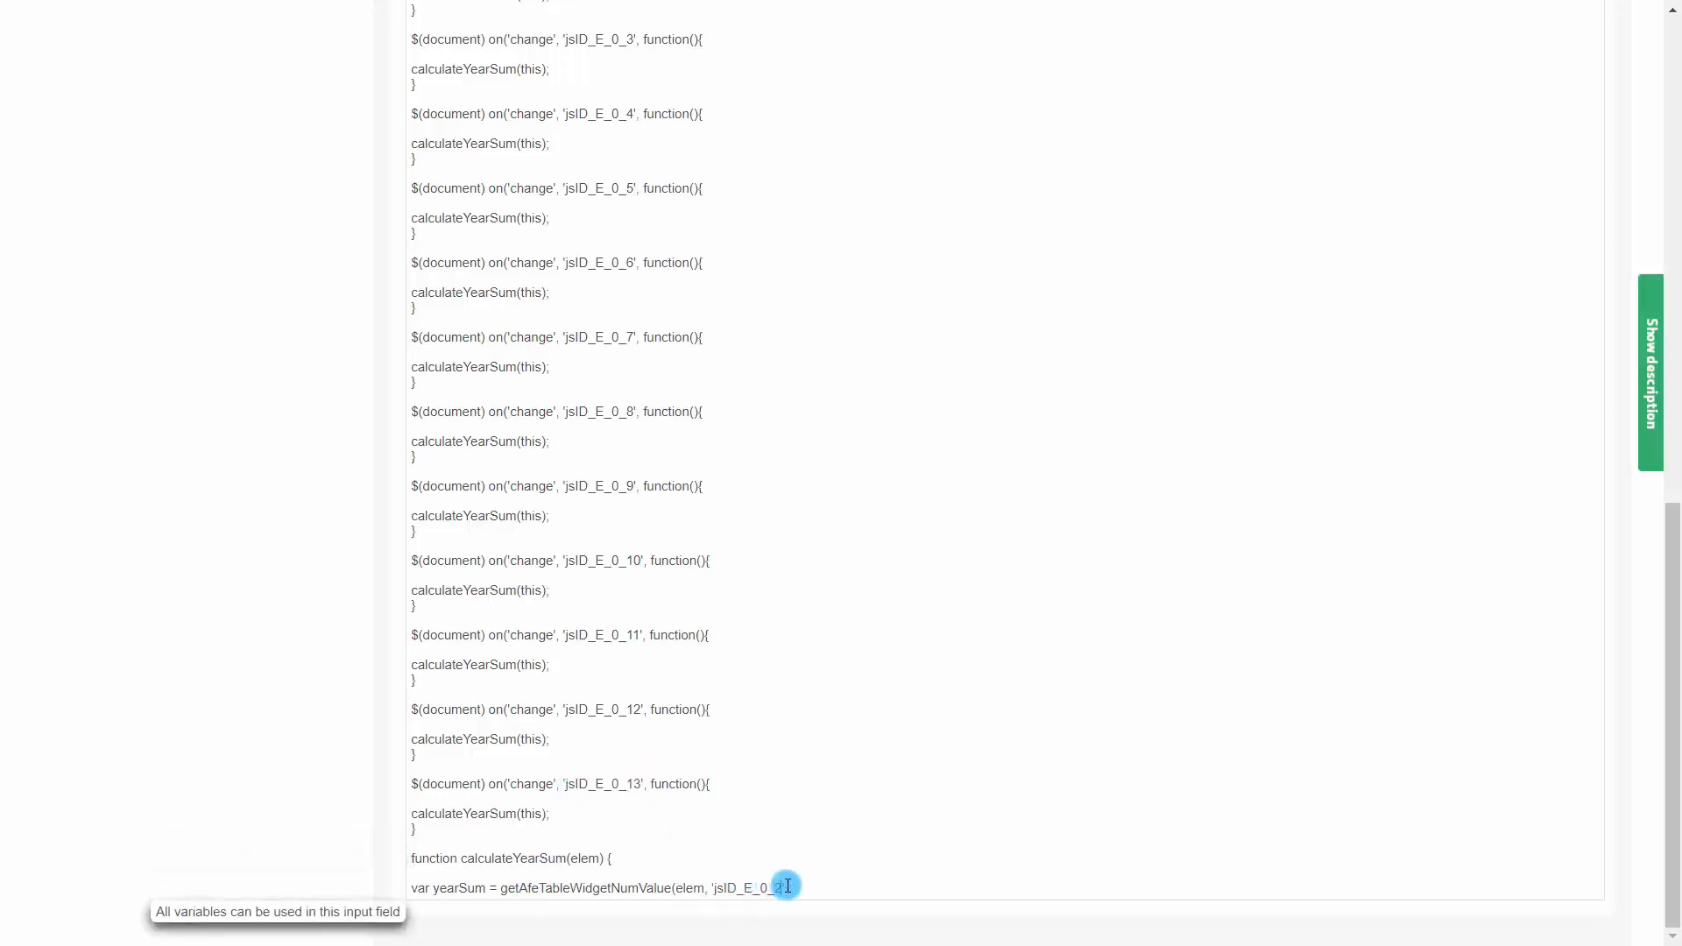
pyautogui.write("');")
pyautogui.press('Return')
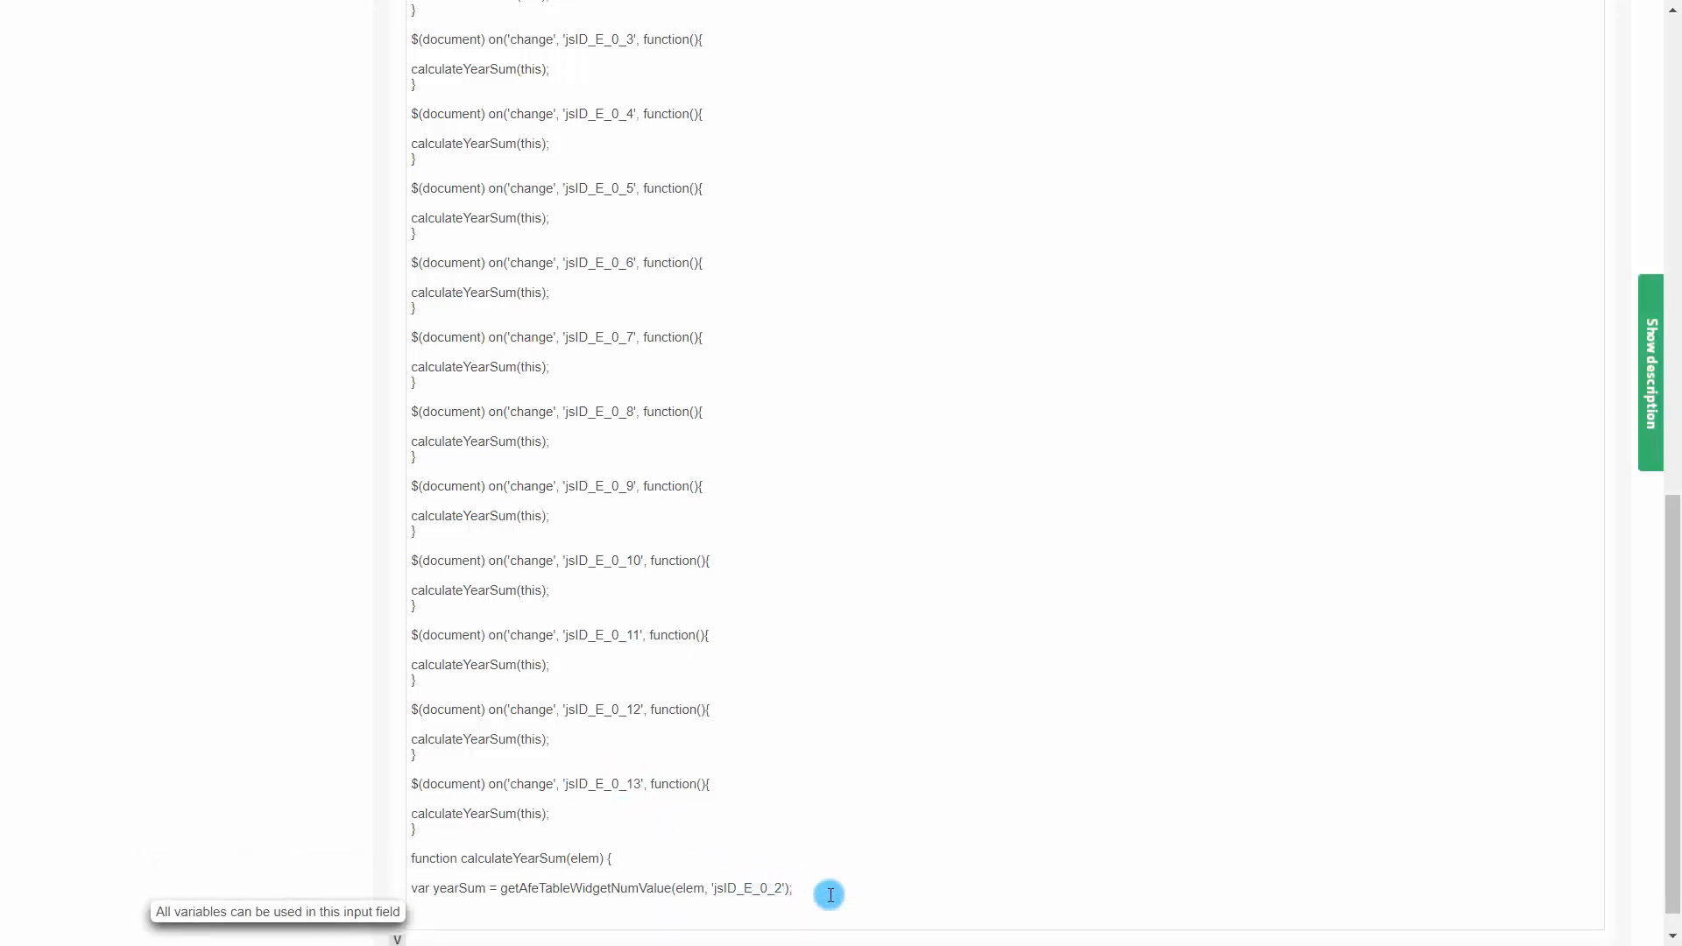
# Add the line yearSum = yearSum + getAfeTableWidgetNumValue(elem, 'jsID_E_0_3');
pyautogui.write('yearSum = yearSum +')
pyautogui.moveTo(500, 888); pyautogui.dragTo(792, 888)
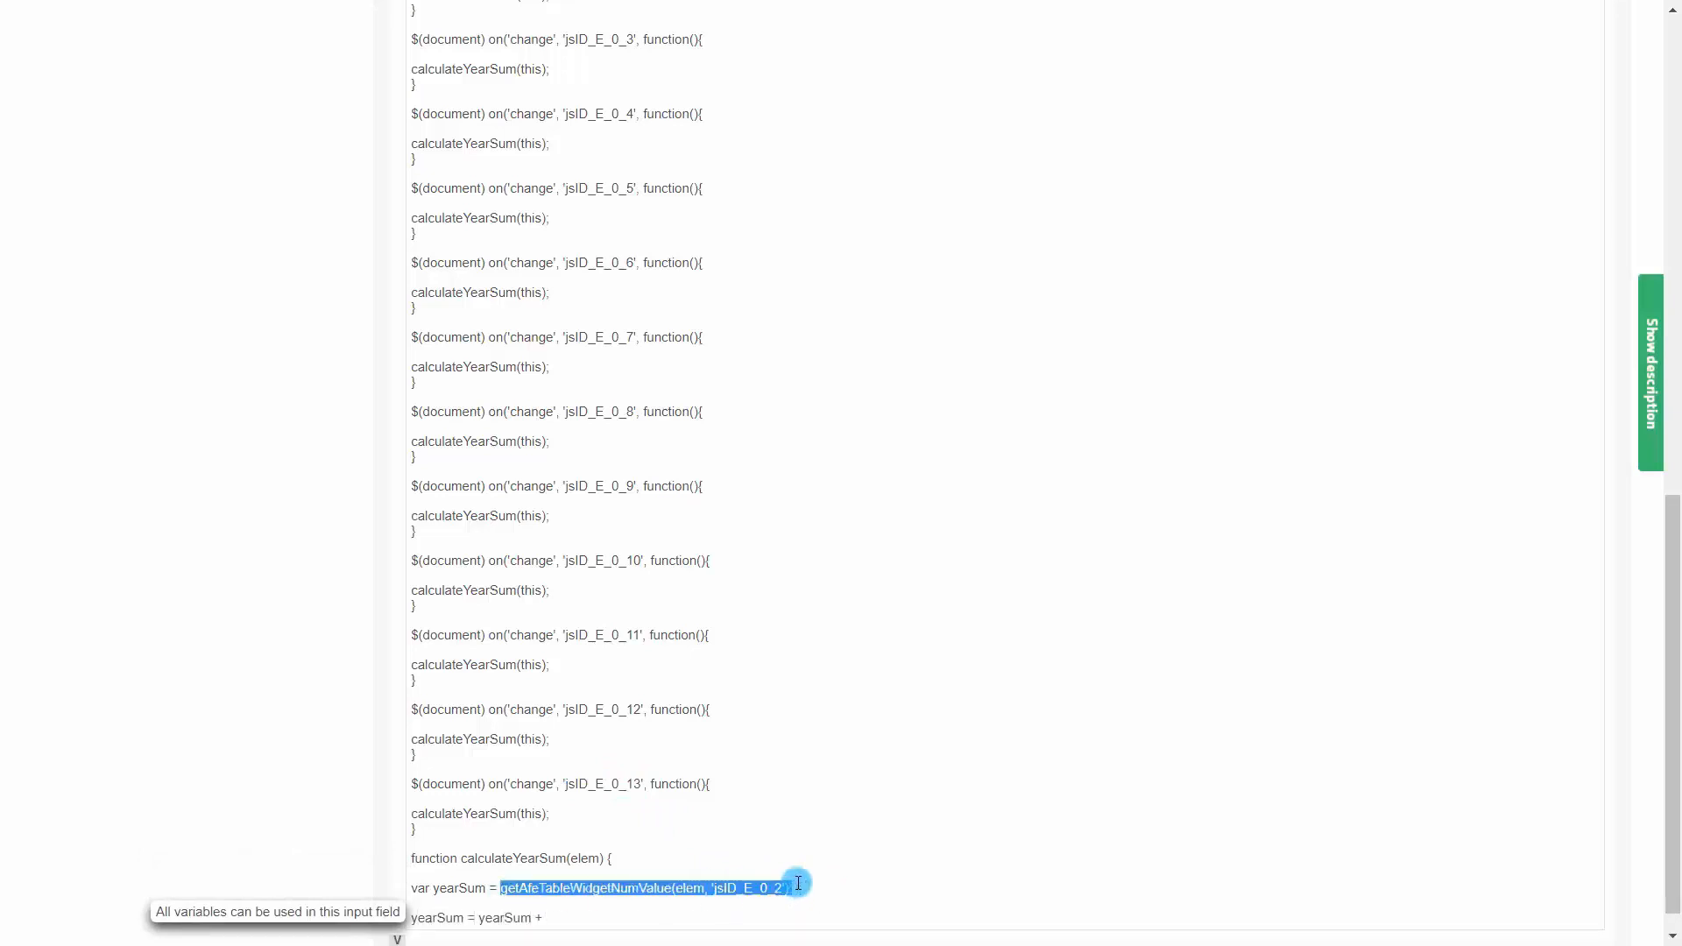
pyautogui.hotkey('ctrl', 'c')
pyautogui.click(622, 916)
pyautogui.hotkey('ctrl', 'v')
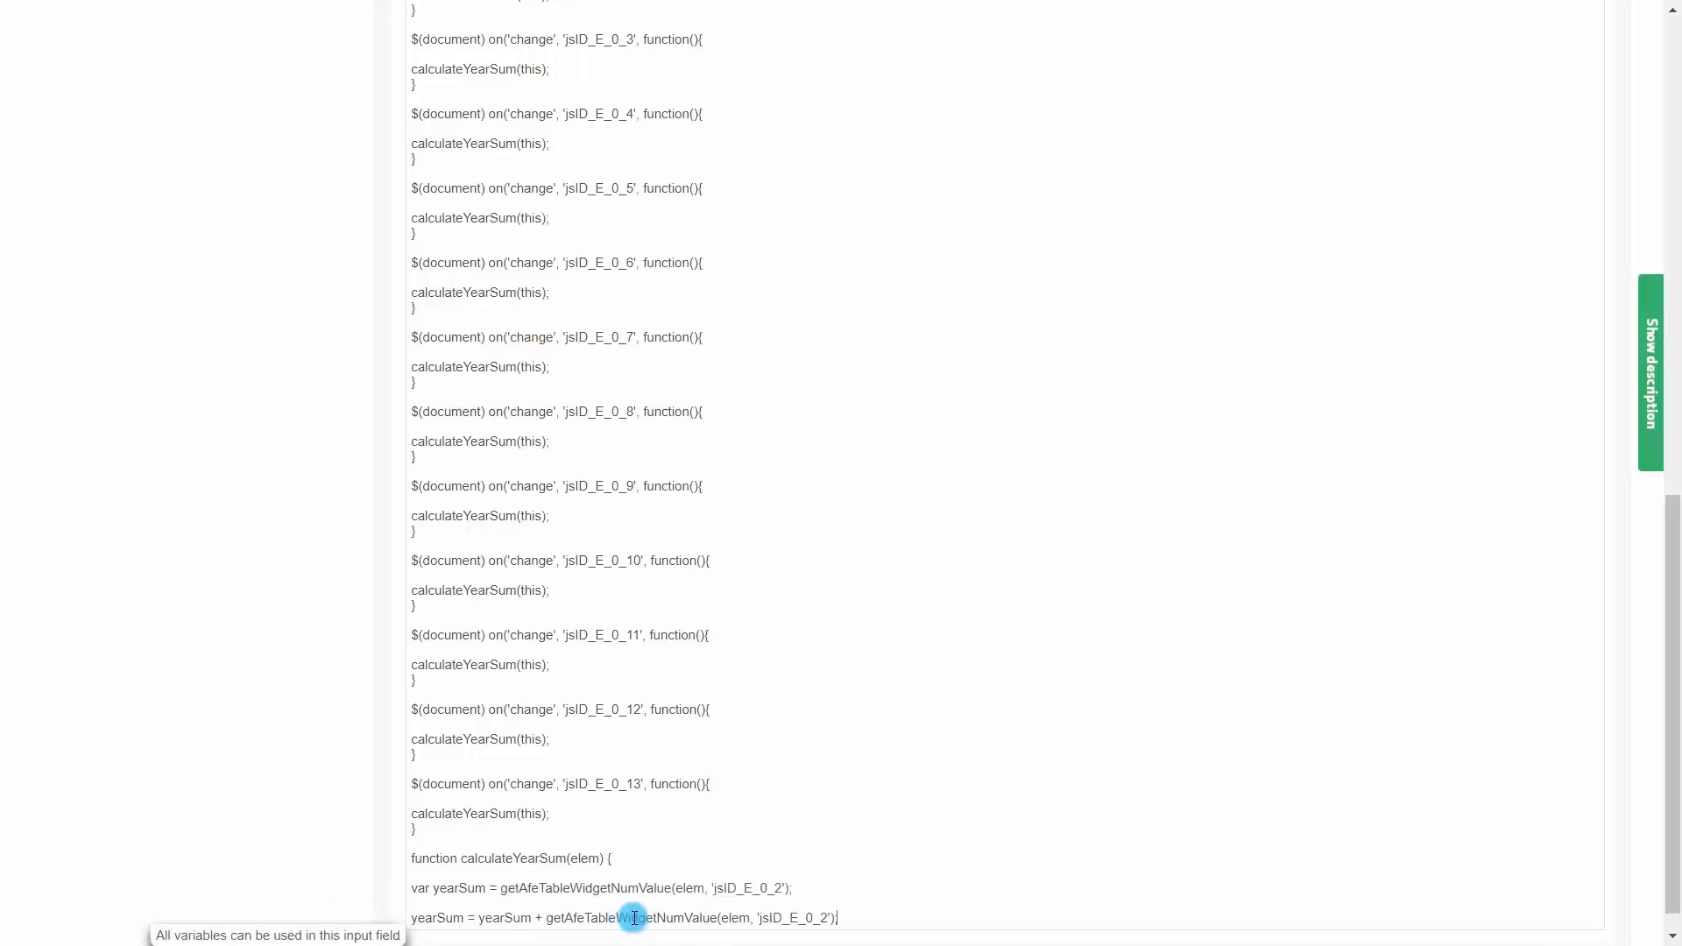
pyautogui.click(828, 918)
pyautogui.press('BackSpace')
pyautogui.write('3')
# Duplicate the accumulation line for widgets 'jsID_E_0_4' through 'jsID_E_0_13'
pyautogui.moveTo(889, 918); pyautogui.dragTo(372, 919)
pyautogui.hotkey('ctrl', 'c')
pyautogui.click(874, 886)
pyautogui.press('Return')
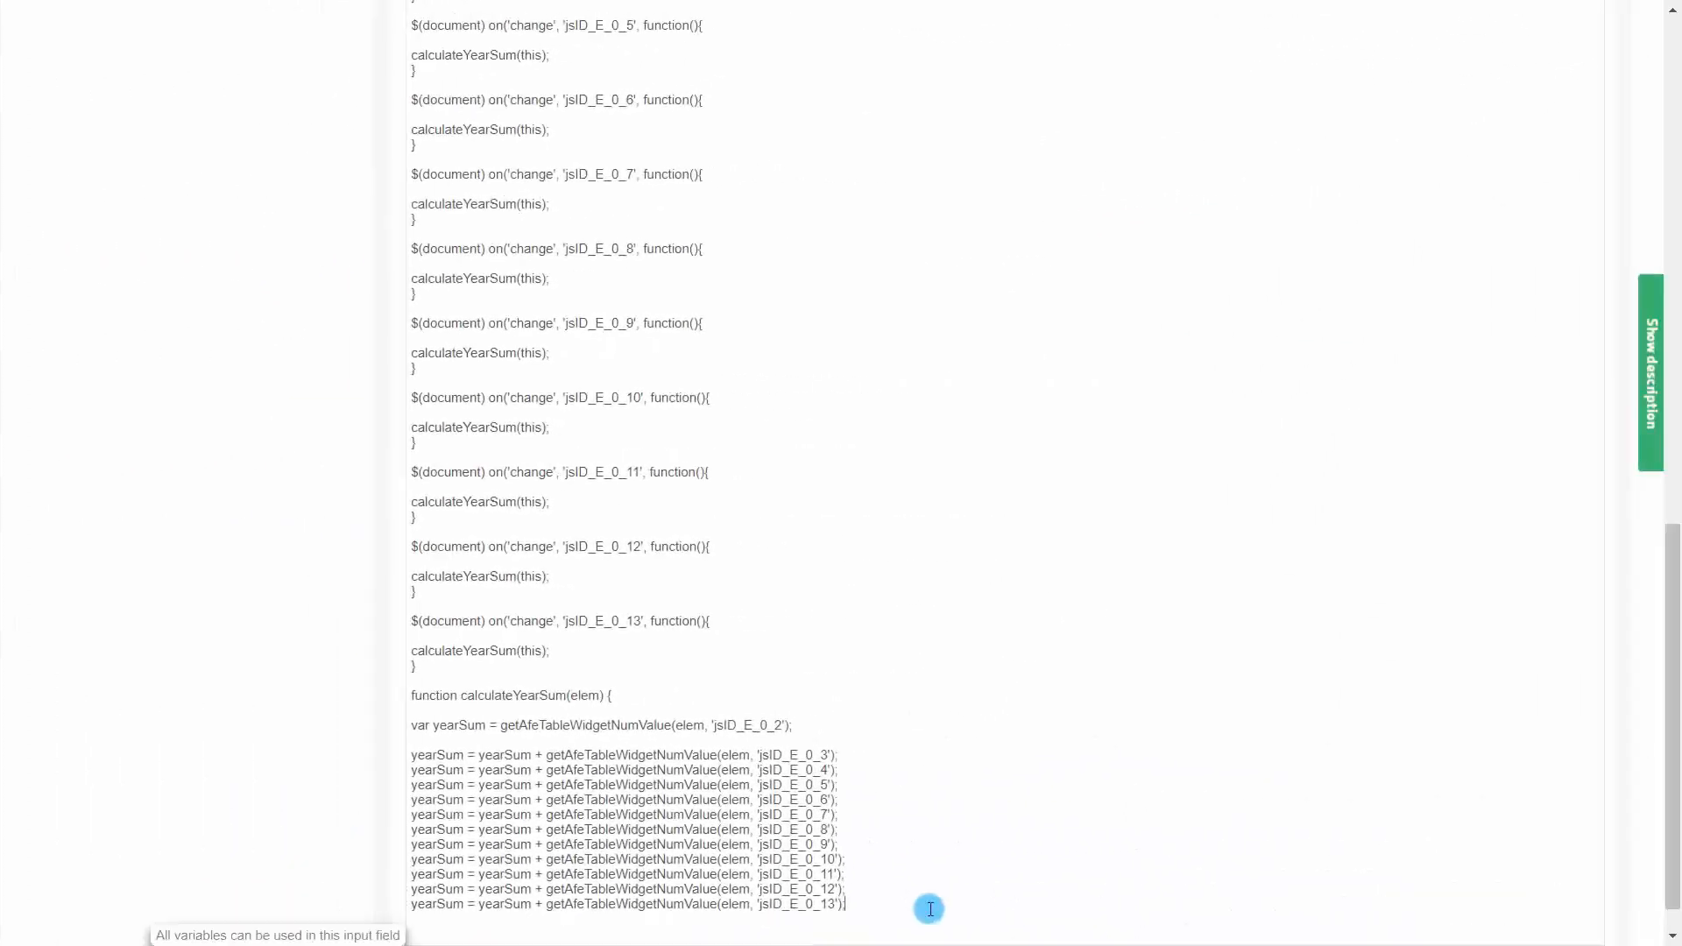
pyautogui.scroll(-1, 928, 909)
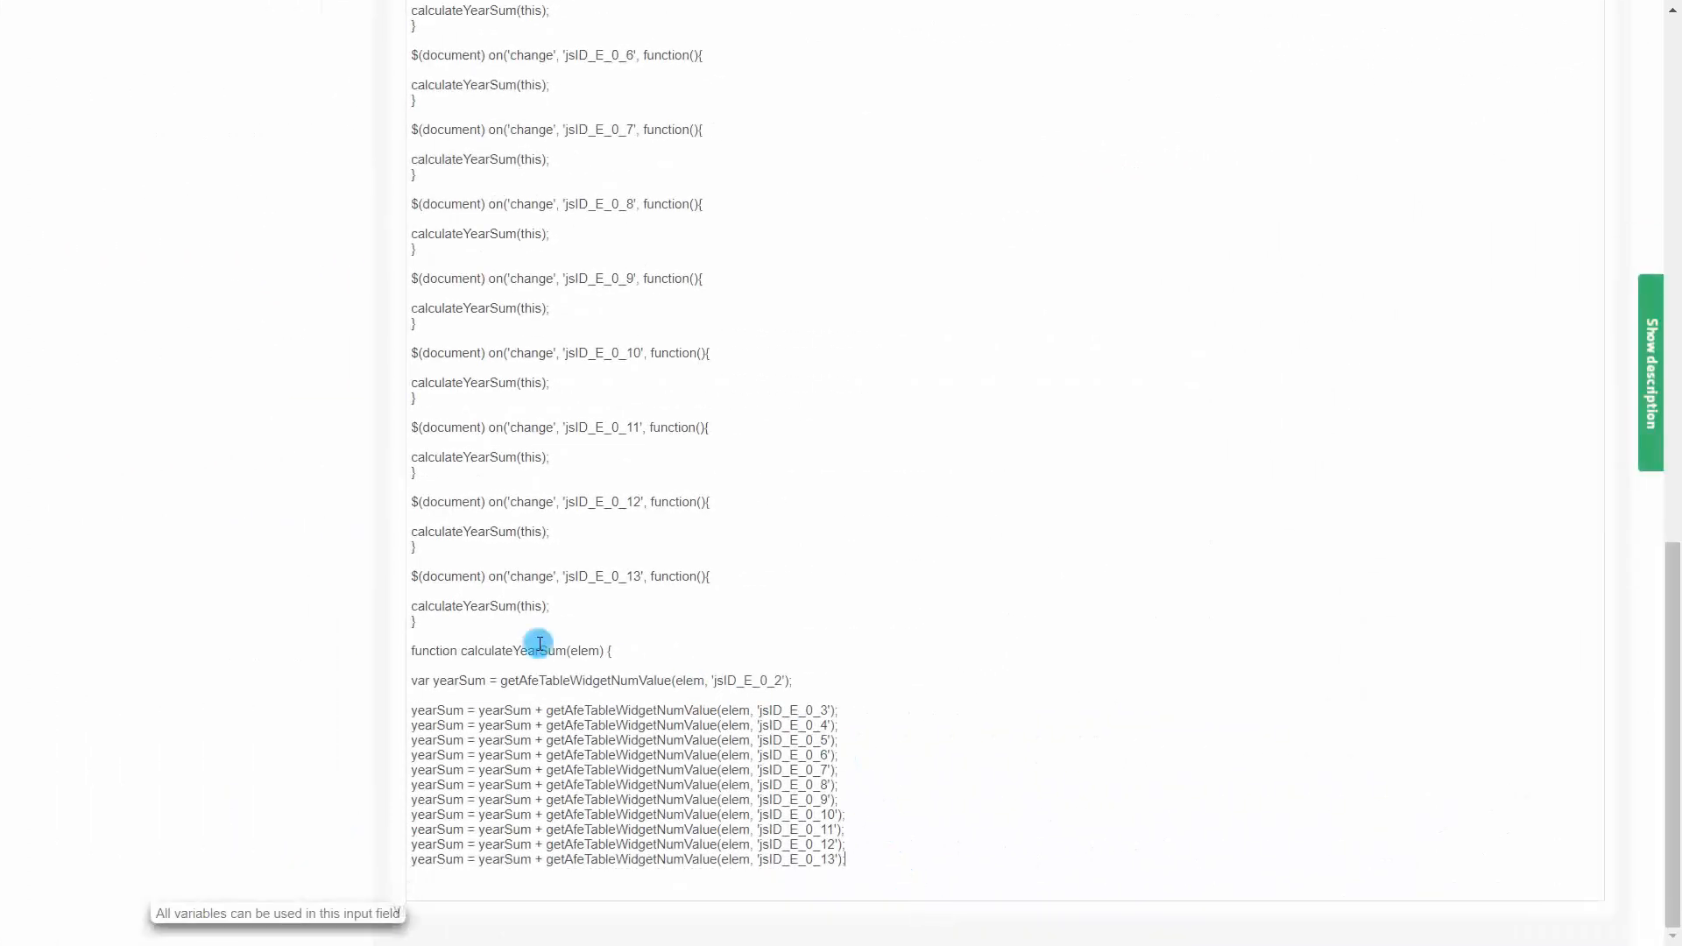
# Write the total back with setAfeTableWidgetNumValue(elem, 'jsID_E_0_1', yearSum); at the end of the function
pyautogui.moveTo(504, 680); pyautogui.dragTo(792, 678)
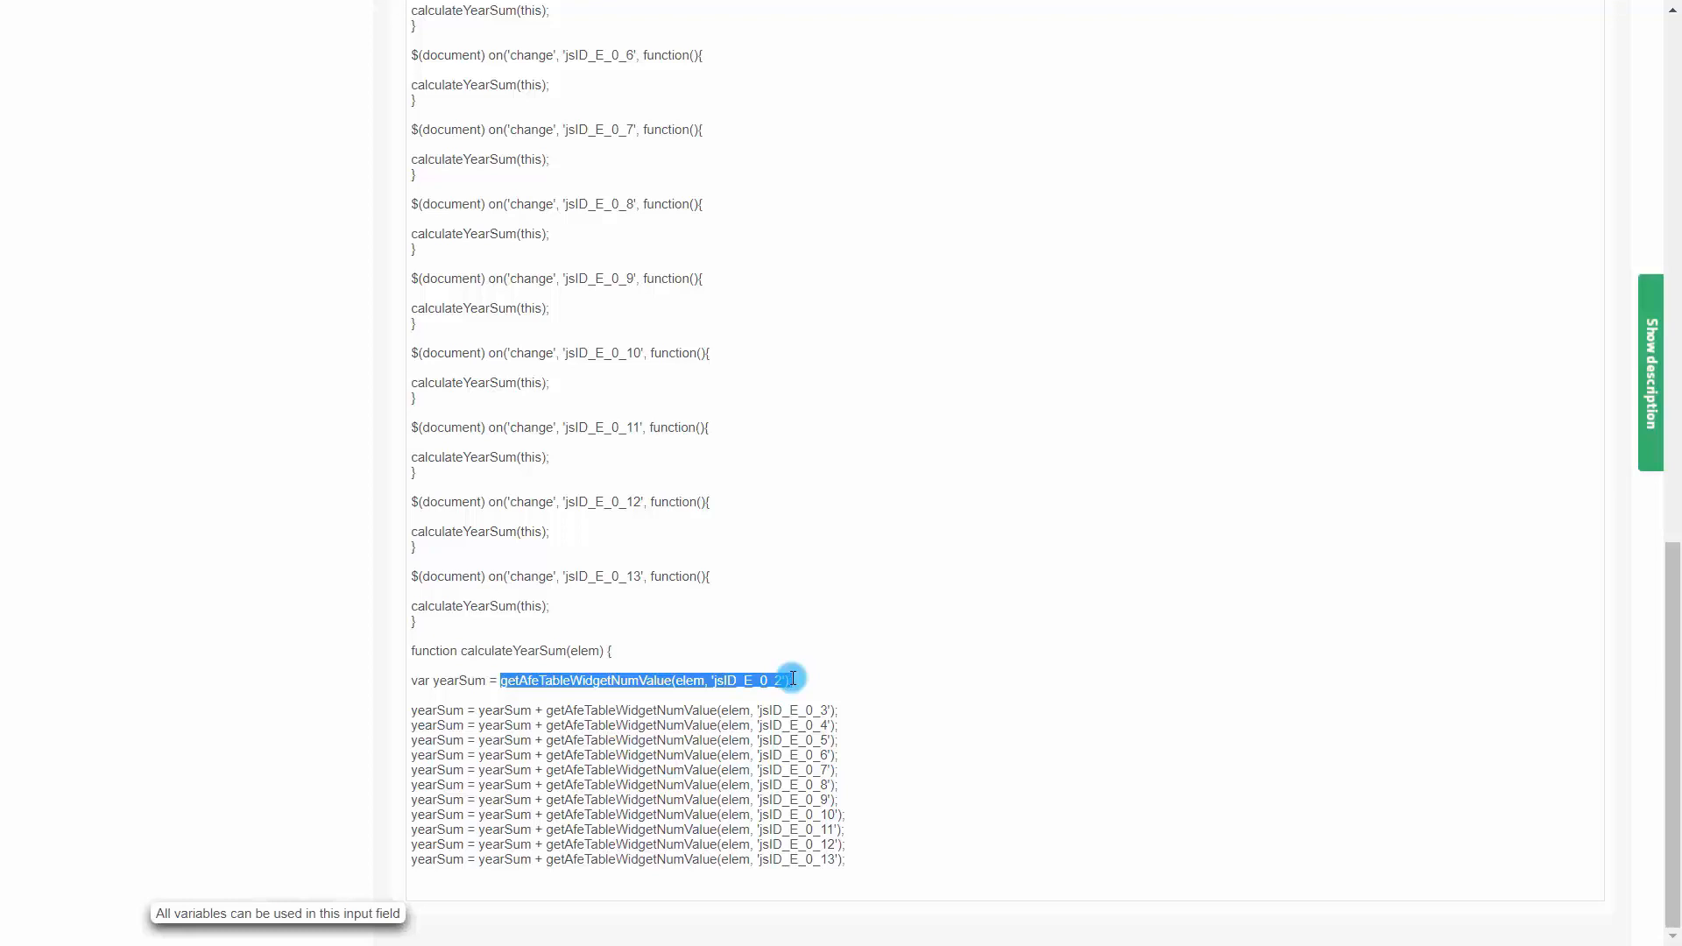
pyautogui.click(432, 891)
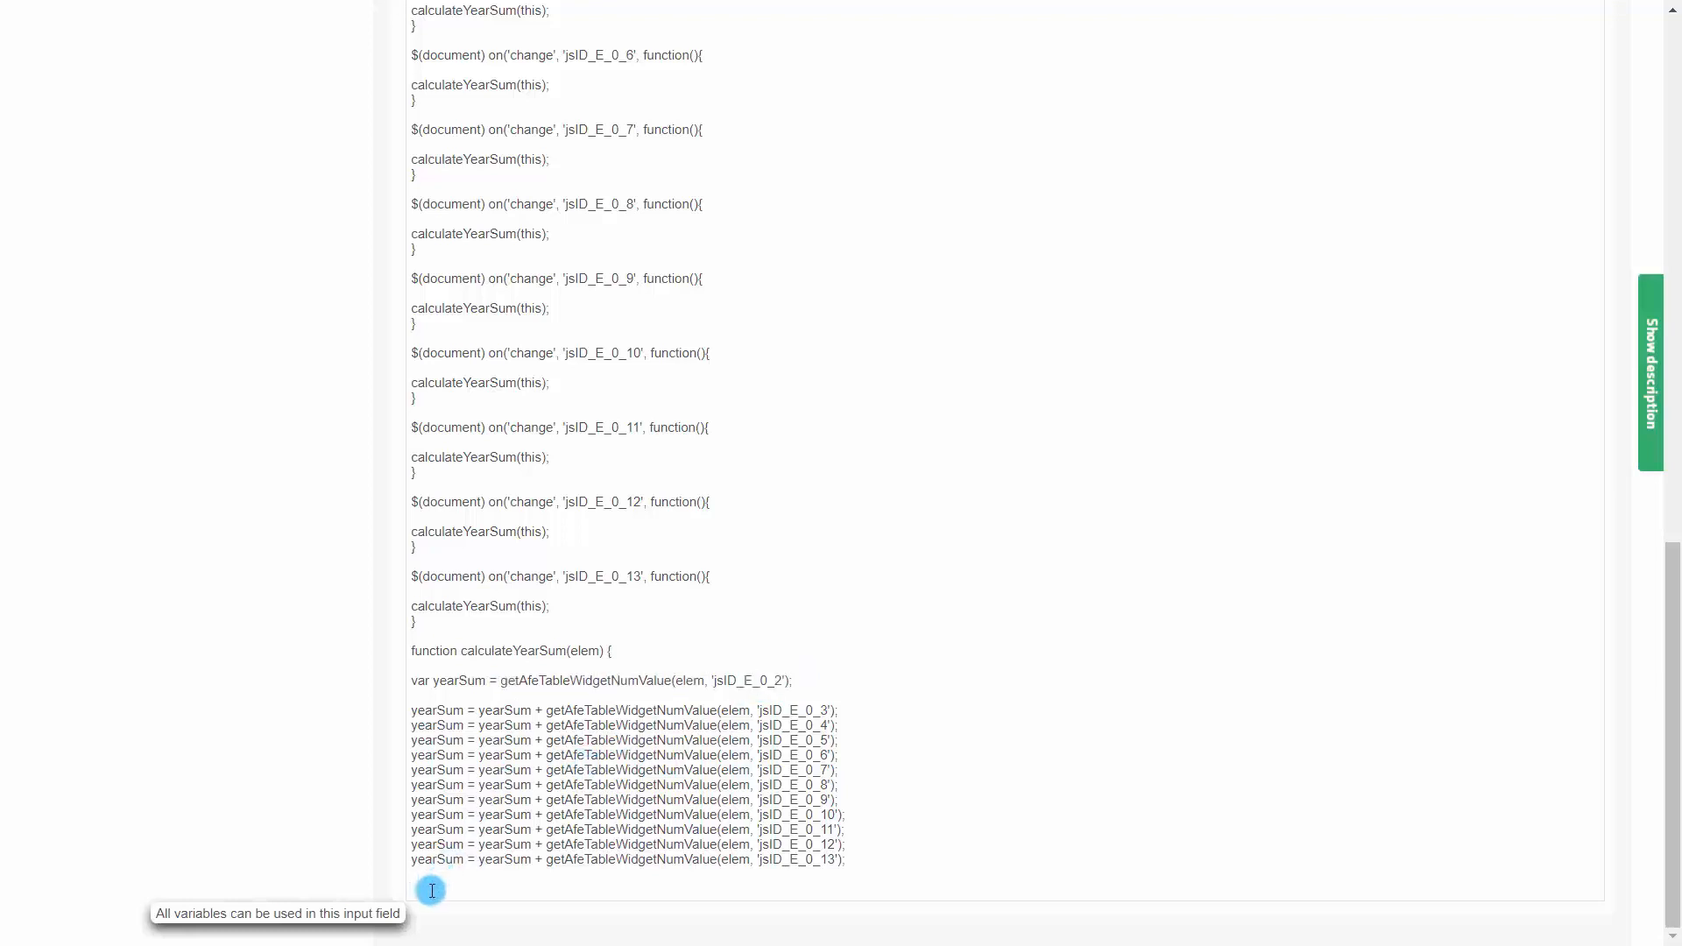
pyautogui.hotkey('ctrl', 'v')
pyautogui.moveTo(416, 890); pyautogui.dragTo(398, 890)
pyautogui.write('s')
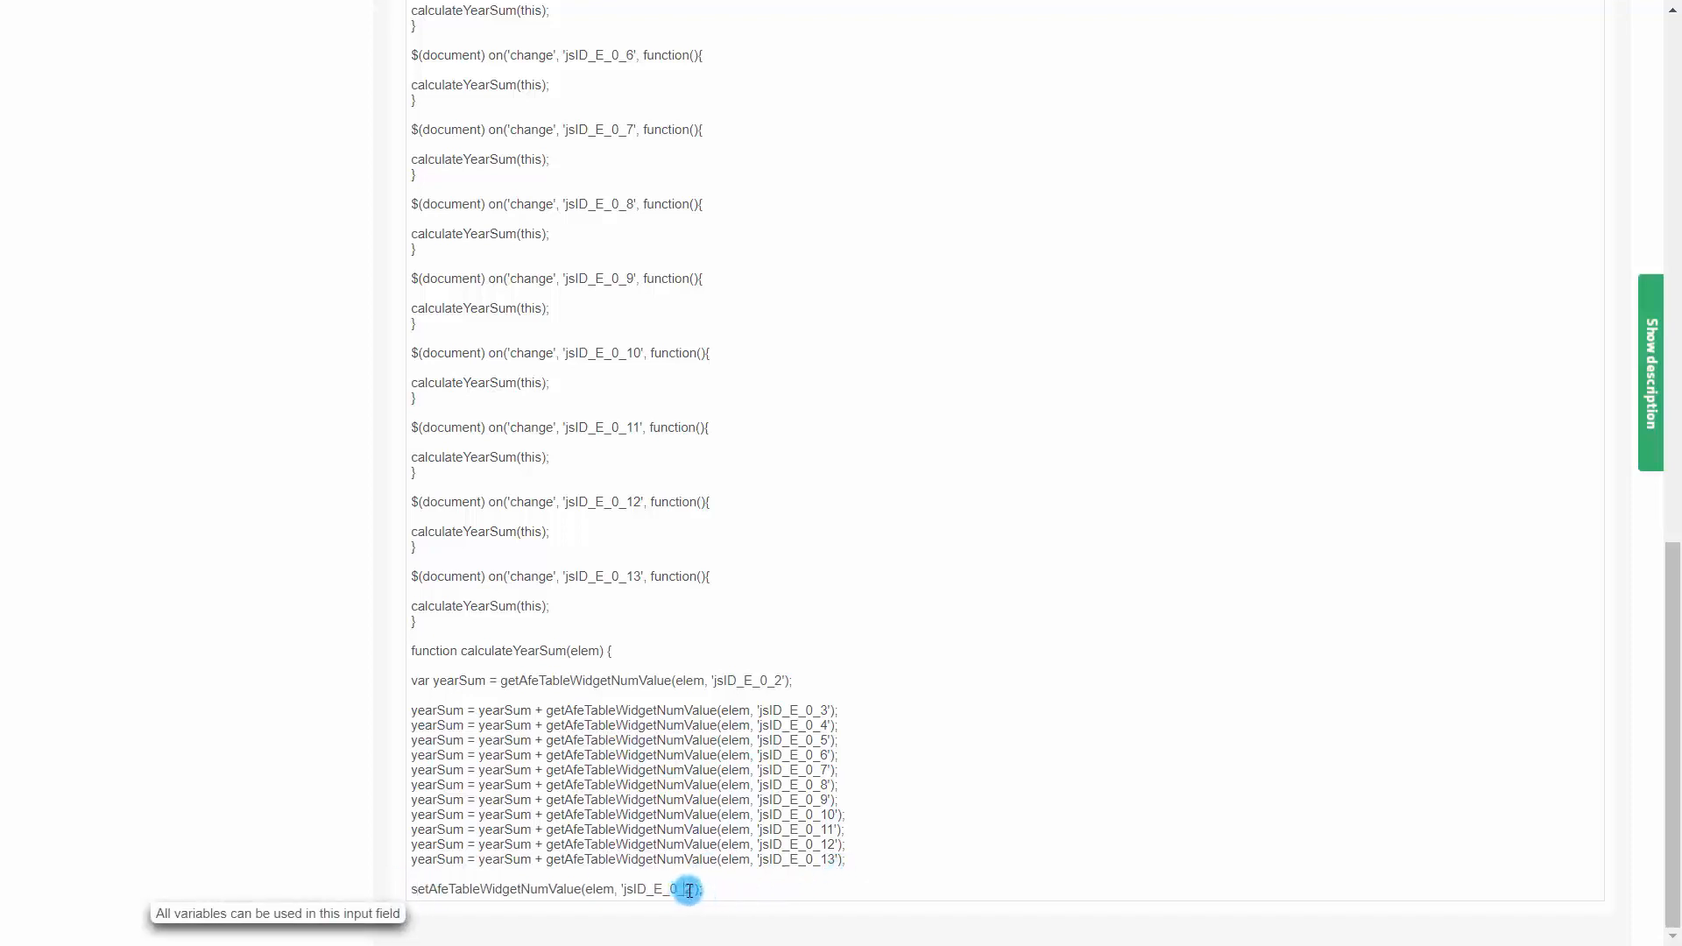
pyautogui.moveTo(686, 891); pyautogui.dragTo(691, 891)
pyautogui.write('1')
pyautogui.click(746, 891)
pyautogui.click(693, 889)
pyautogui.write(', yearSum')
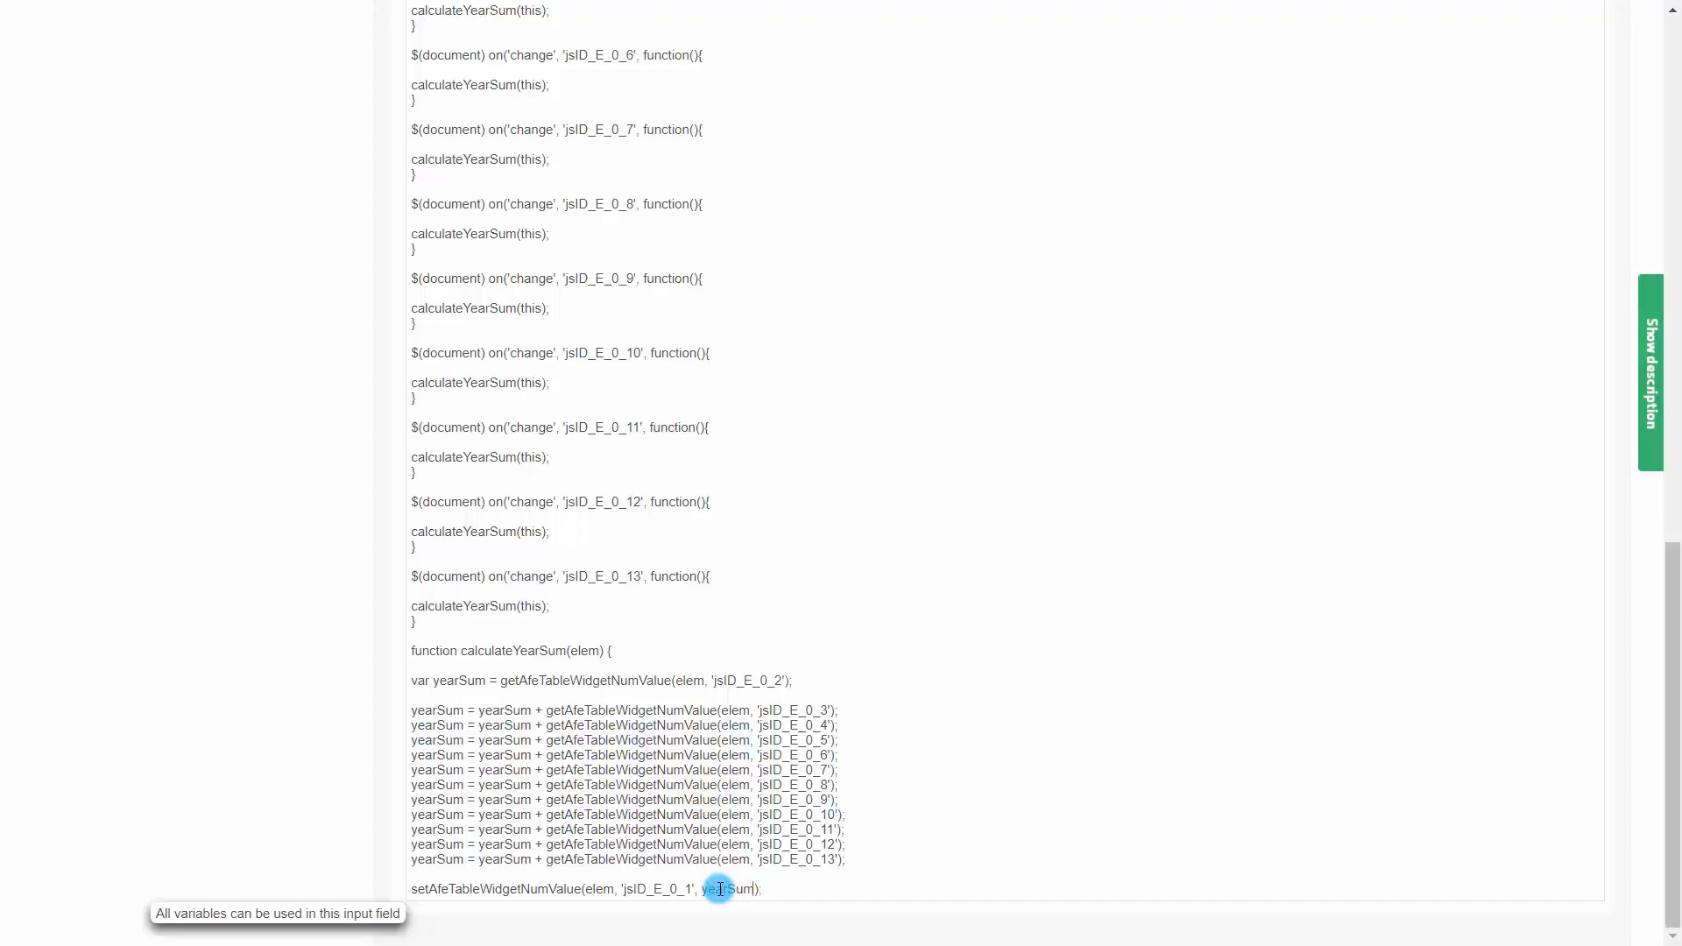
pyautogui.click(793, 886)
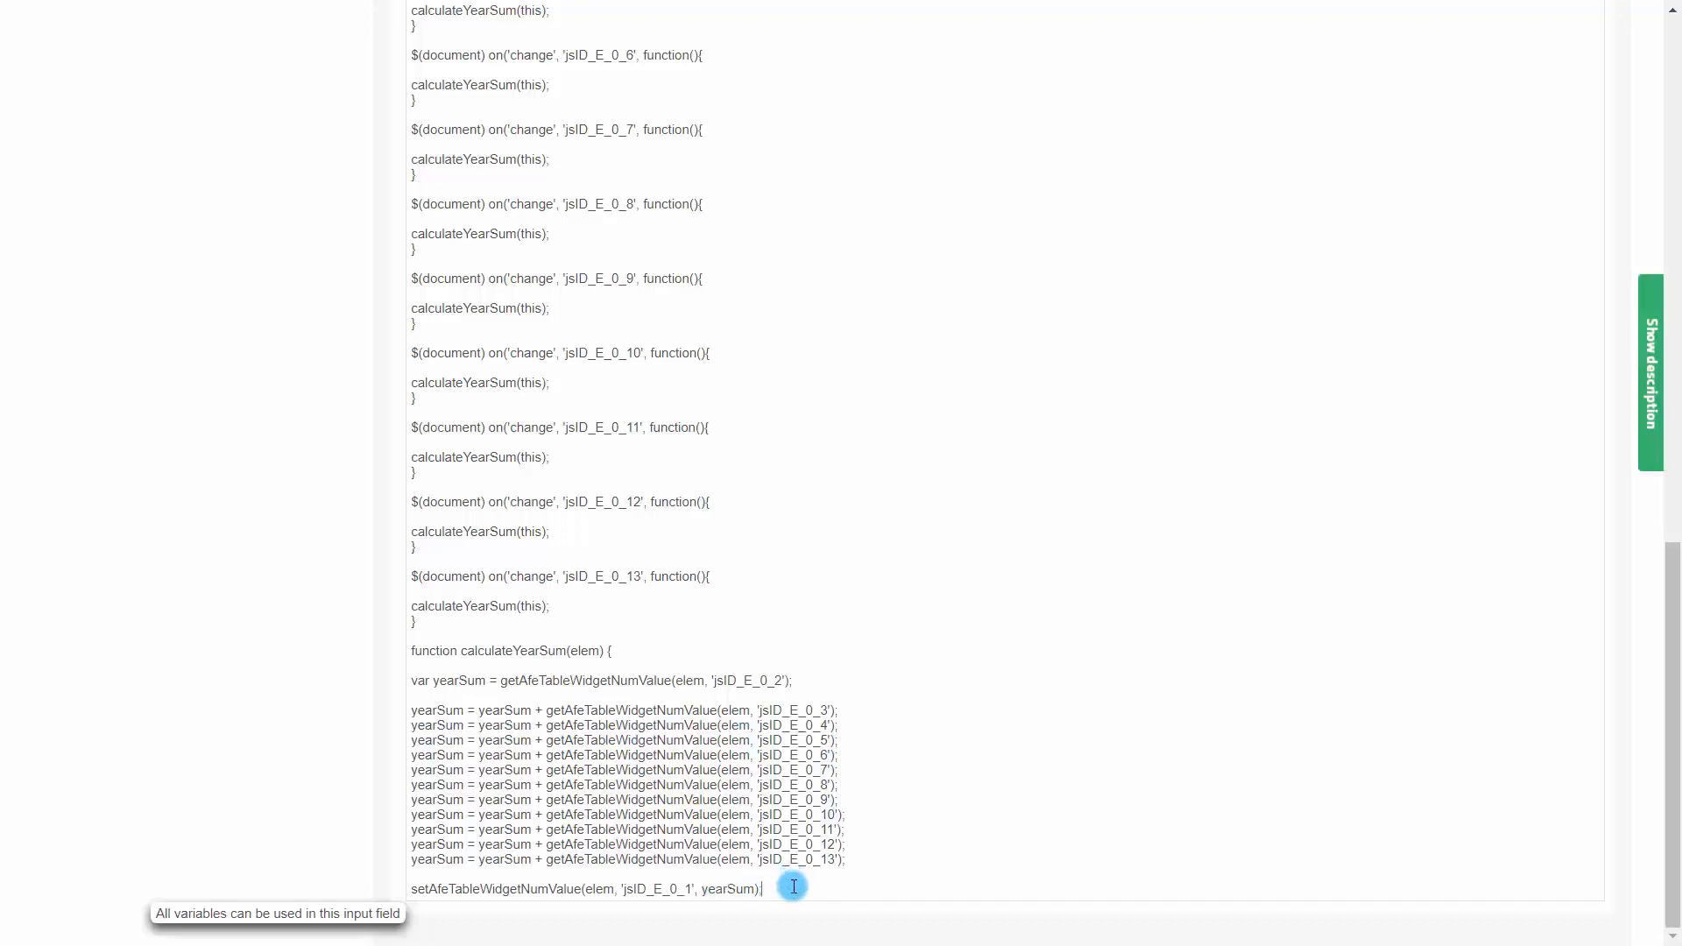
pyautogui.press('Return')
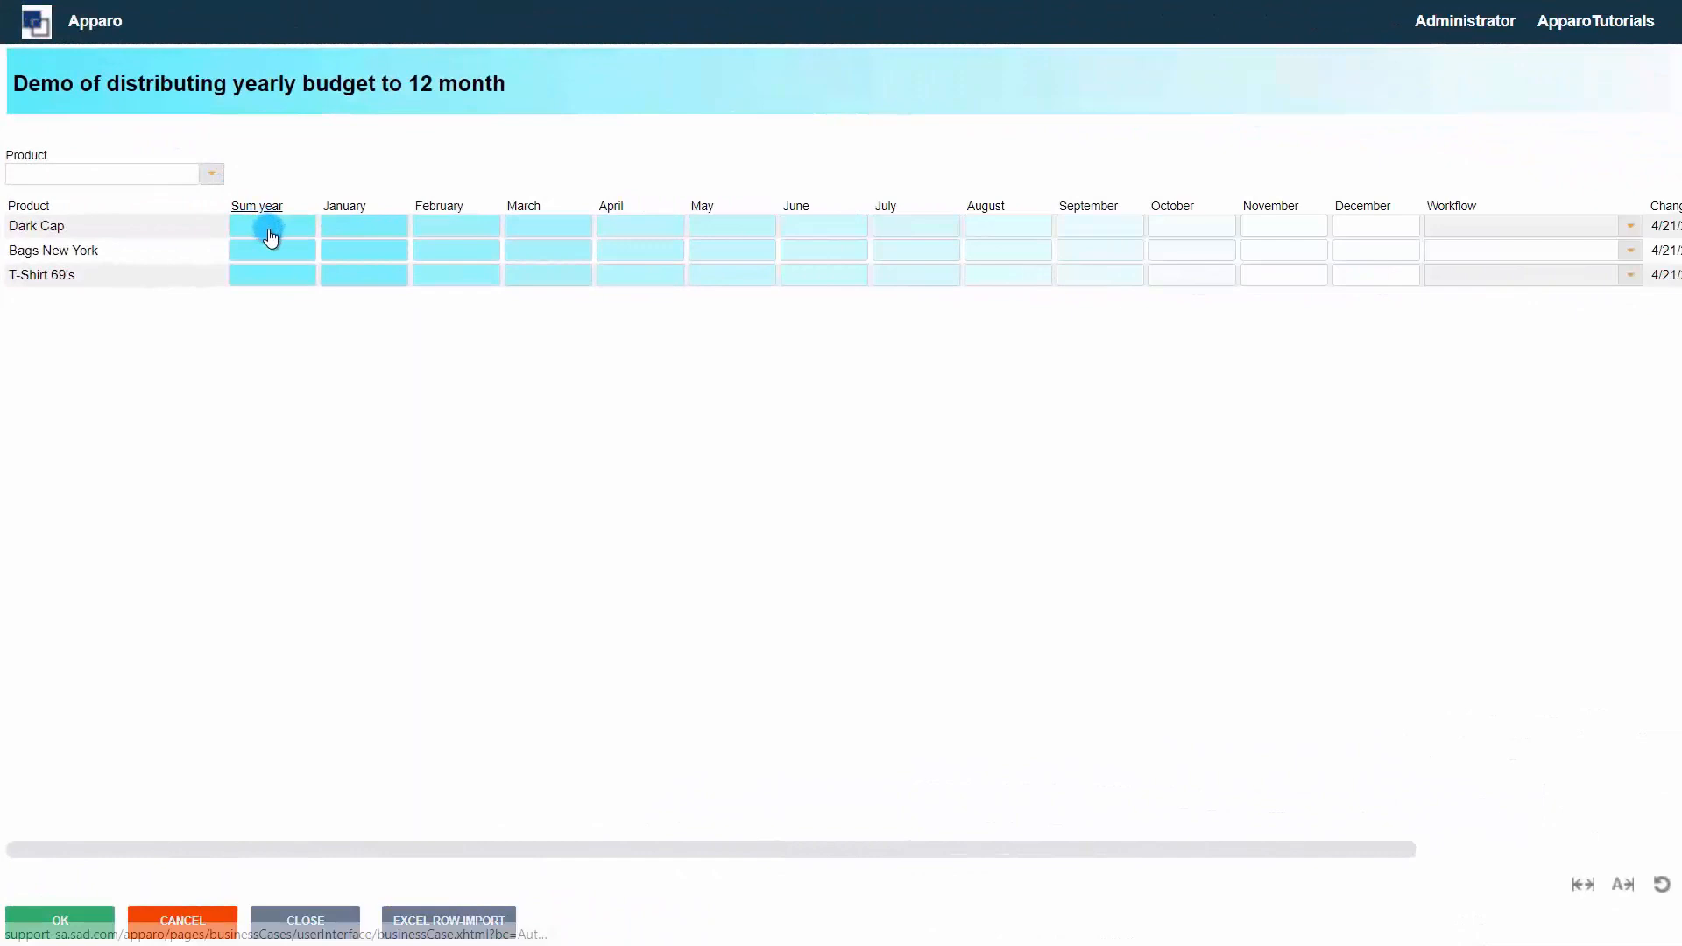
# Enter 9000 as Dark Cap's yearly sum to test the distribution across months
pyautogui.click(271, 232)
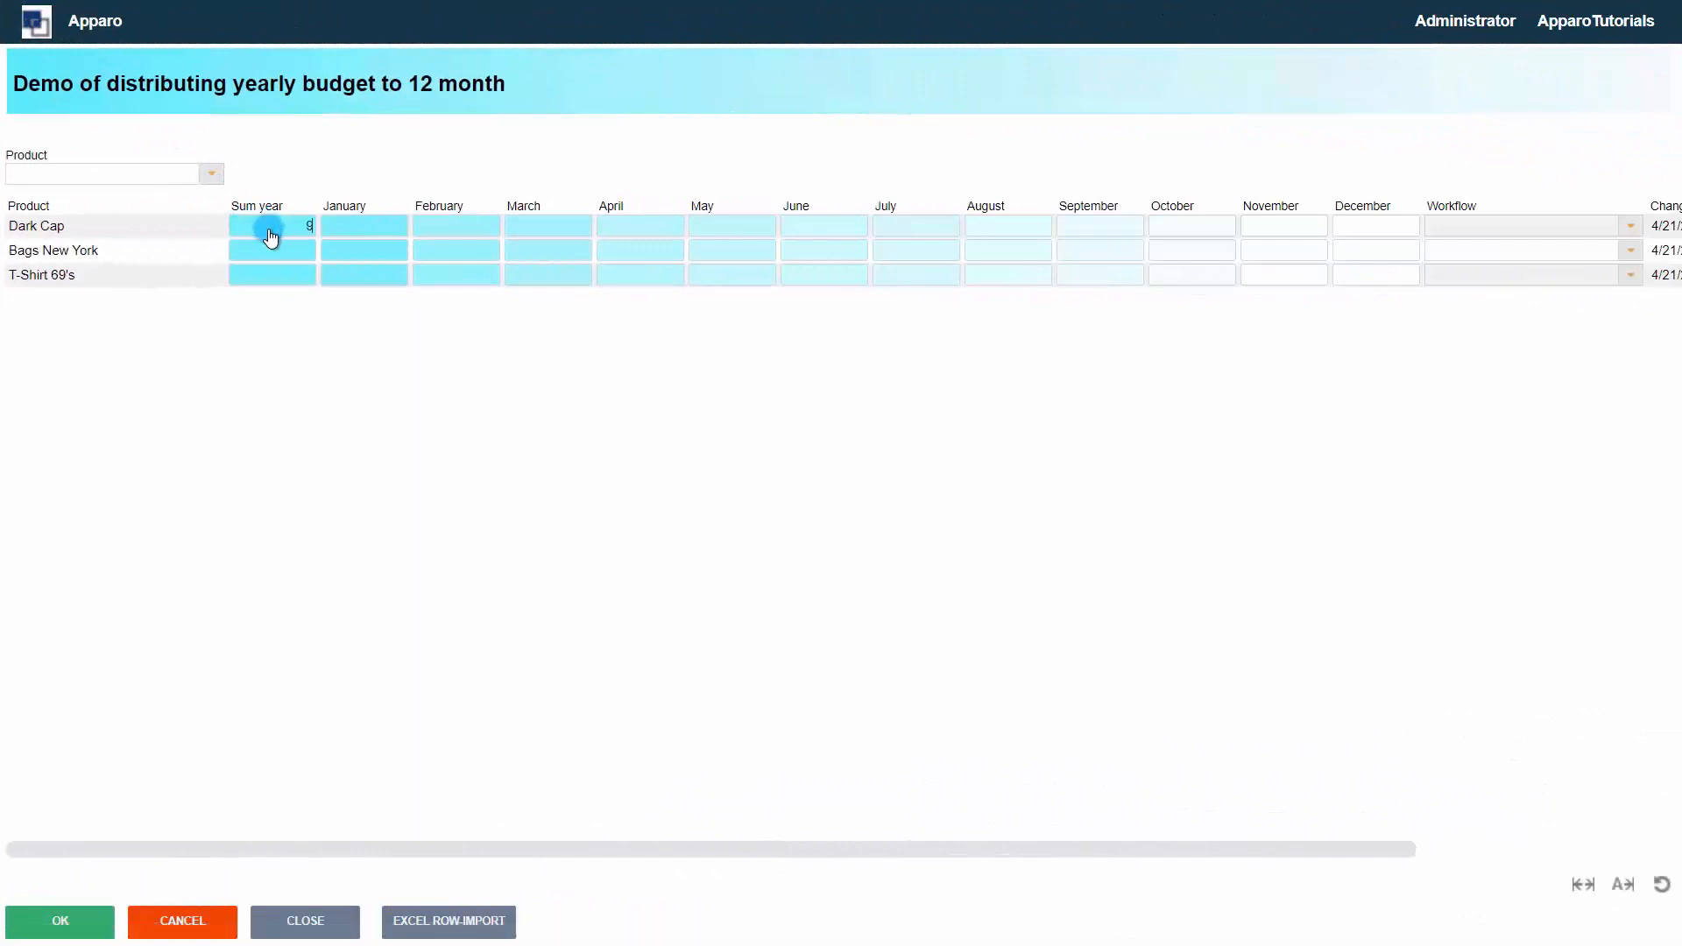
pyautogui.write('9000')
pyautogui.click(272, 243)
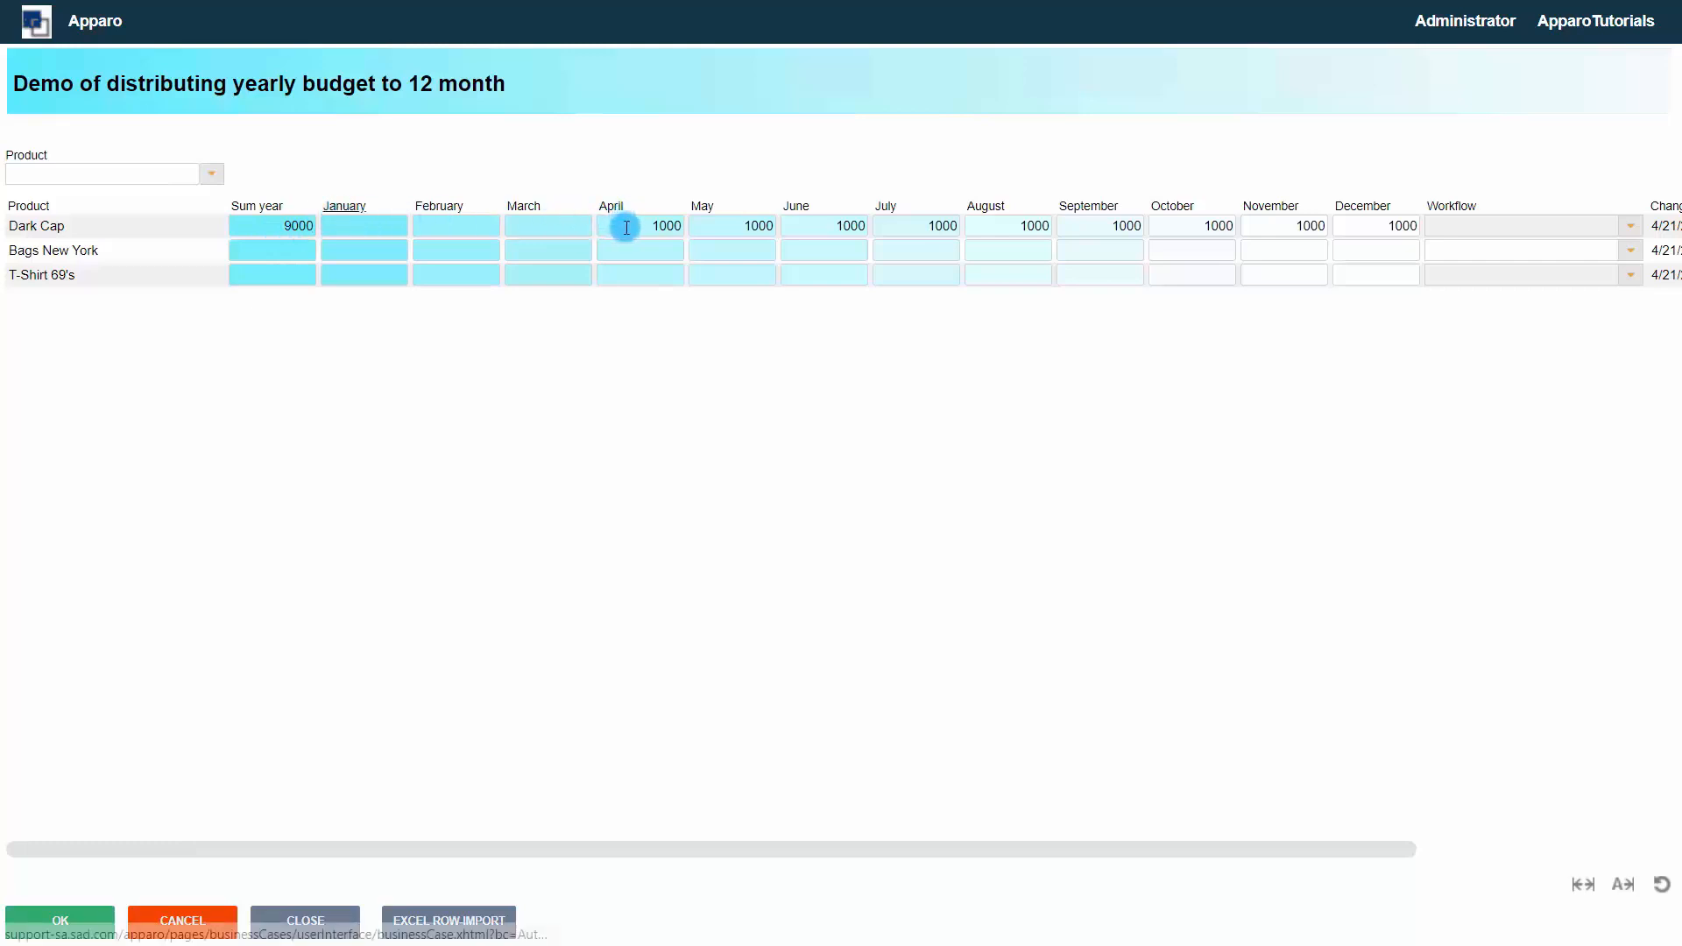
pyautogui.click(555, 228)
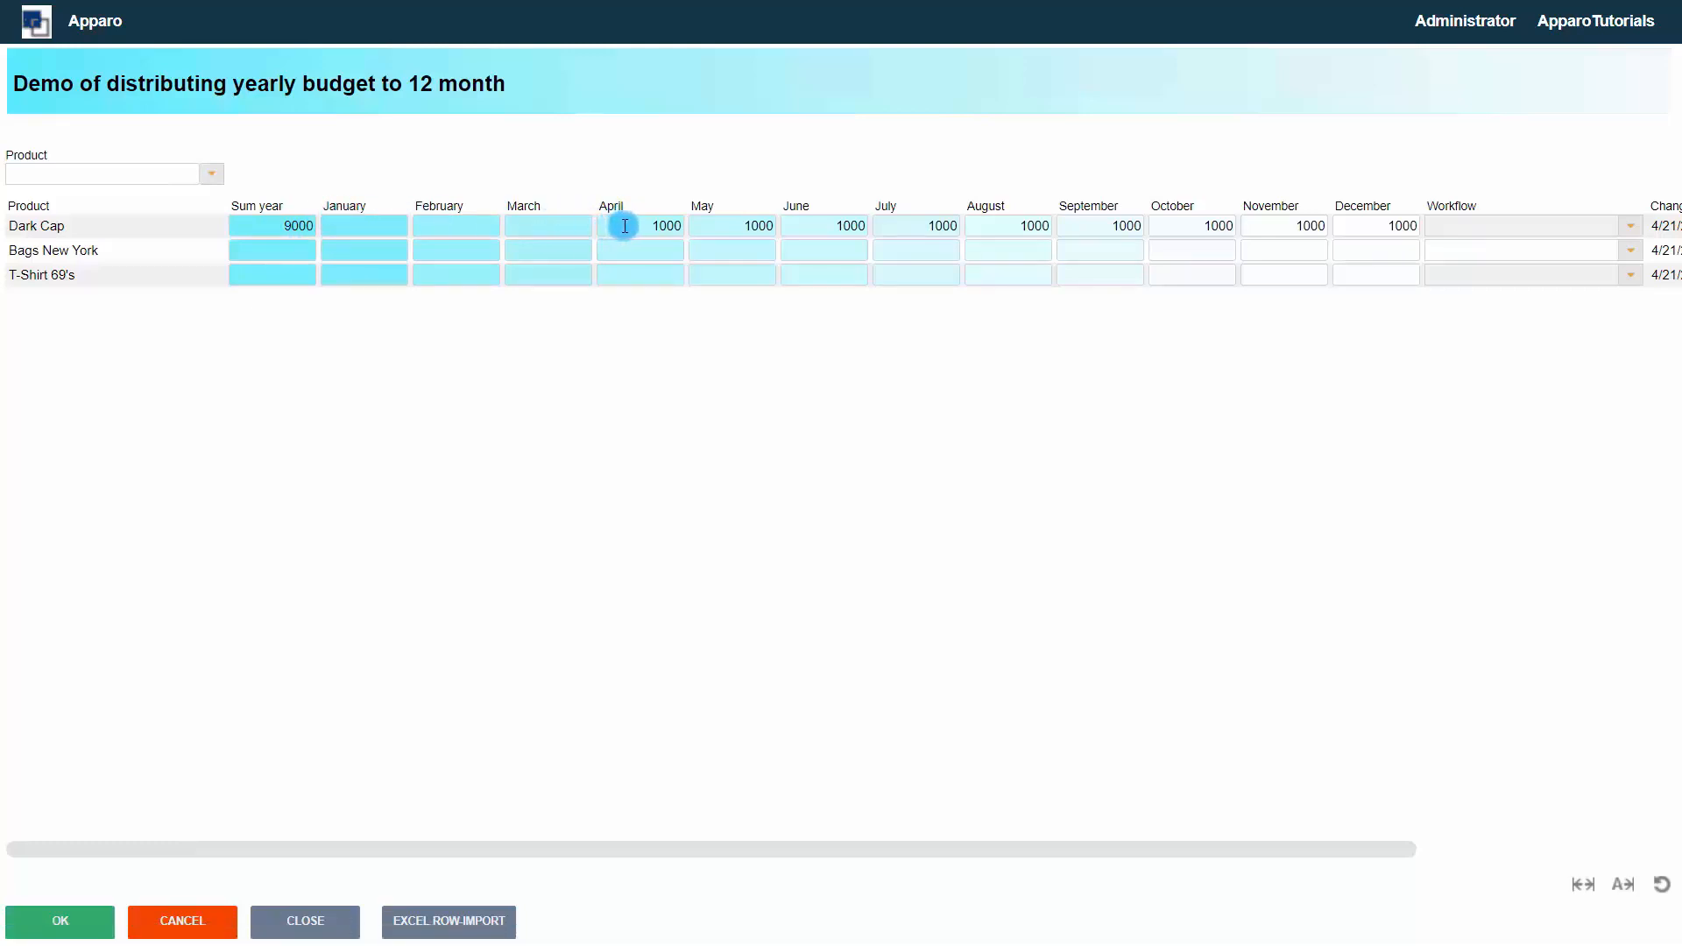
# Edit Dark Cap's April value to test the year-sum recalculation
pyautogui.click(681, 227)
pyautogui.doubleClick(682, 227)
pyautogui.write('2')
pyautogui.click(621, 257)
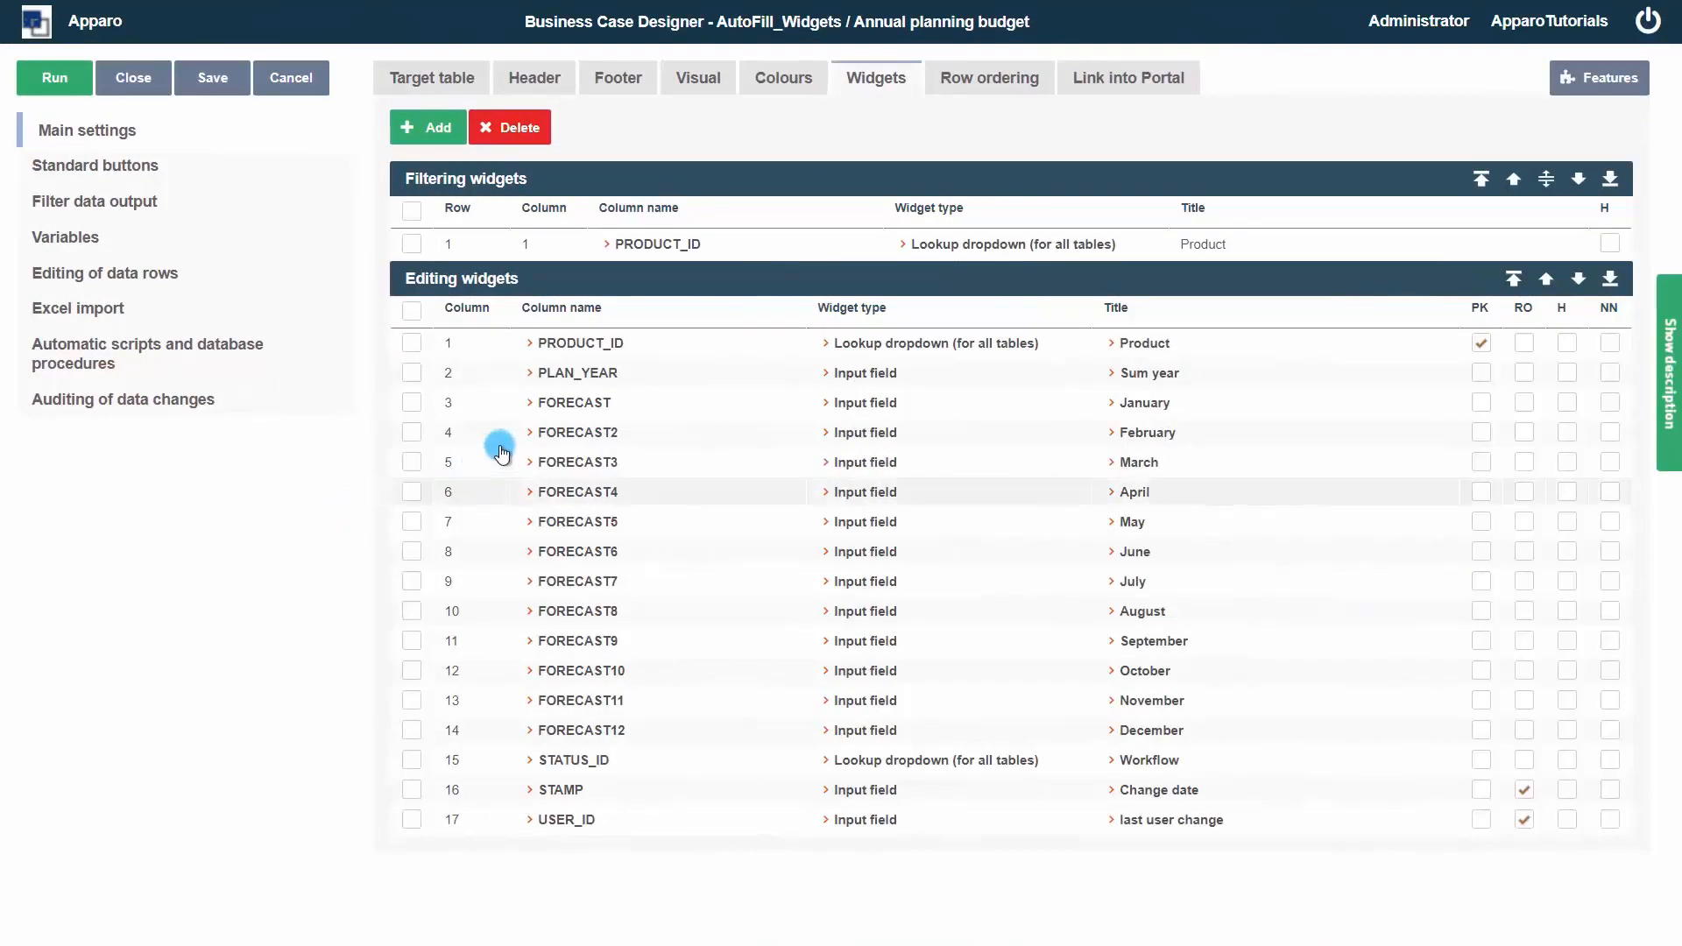
pyautogui.click(576, 405)
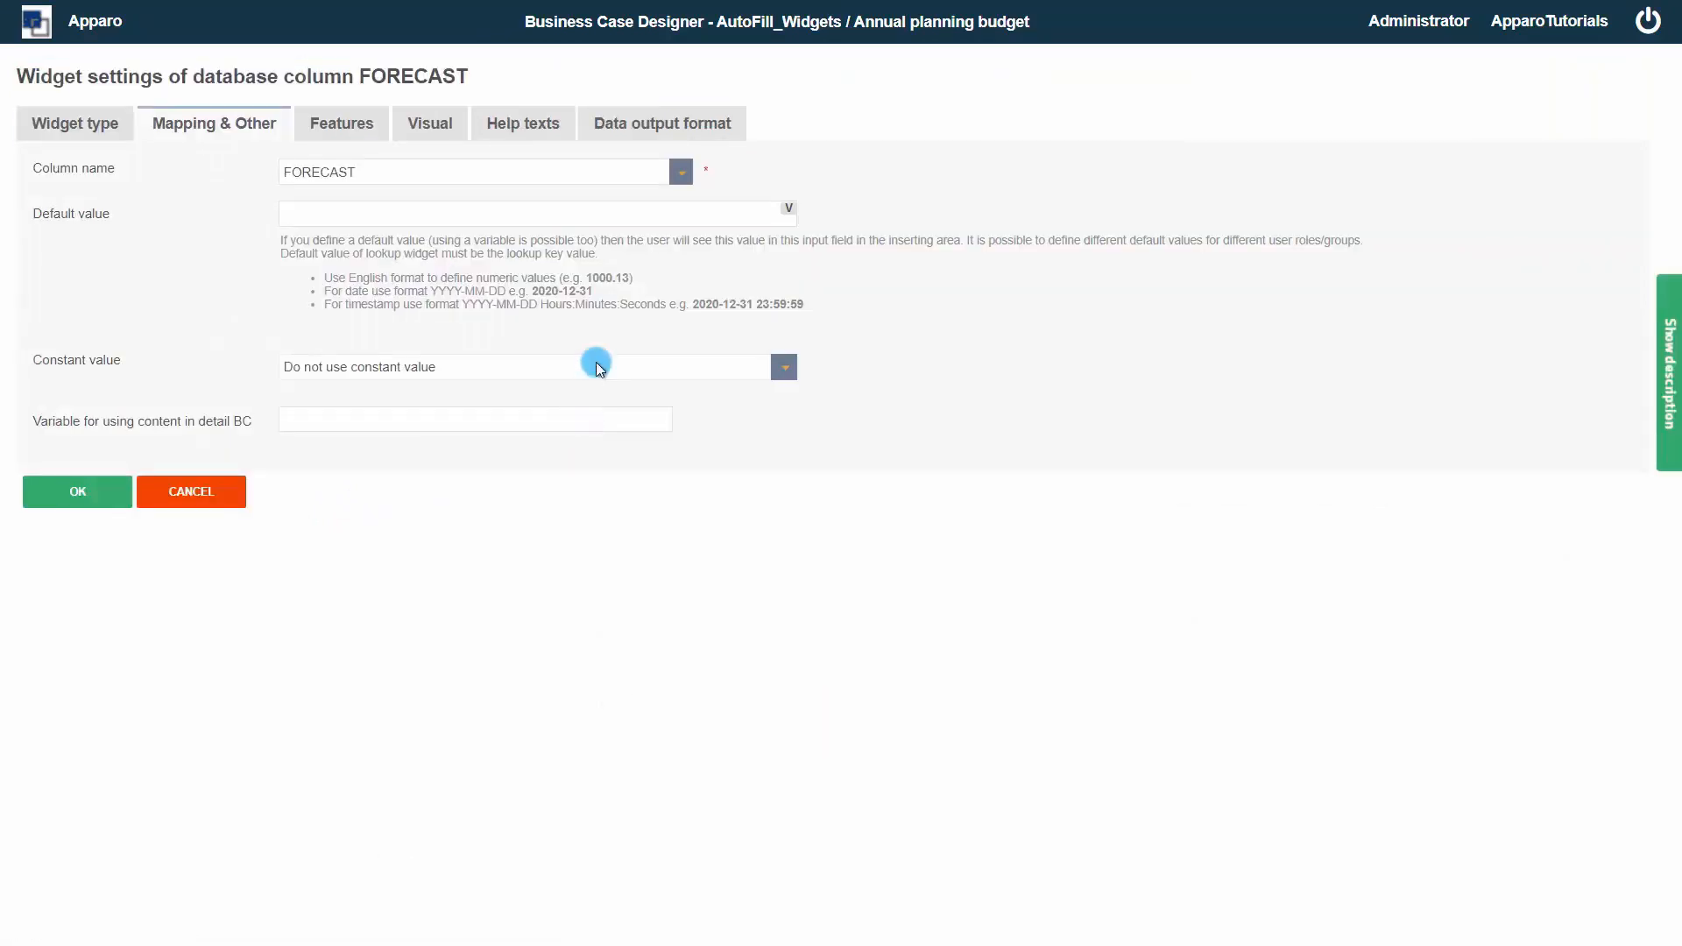
pyautogui.click(337, 130)
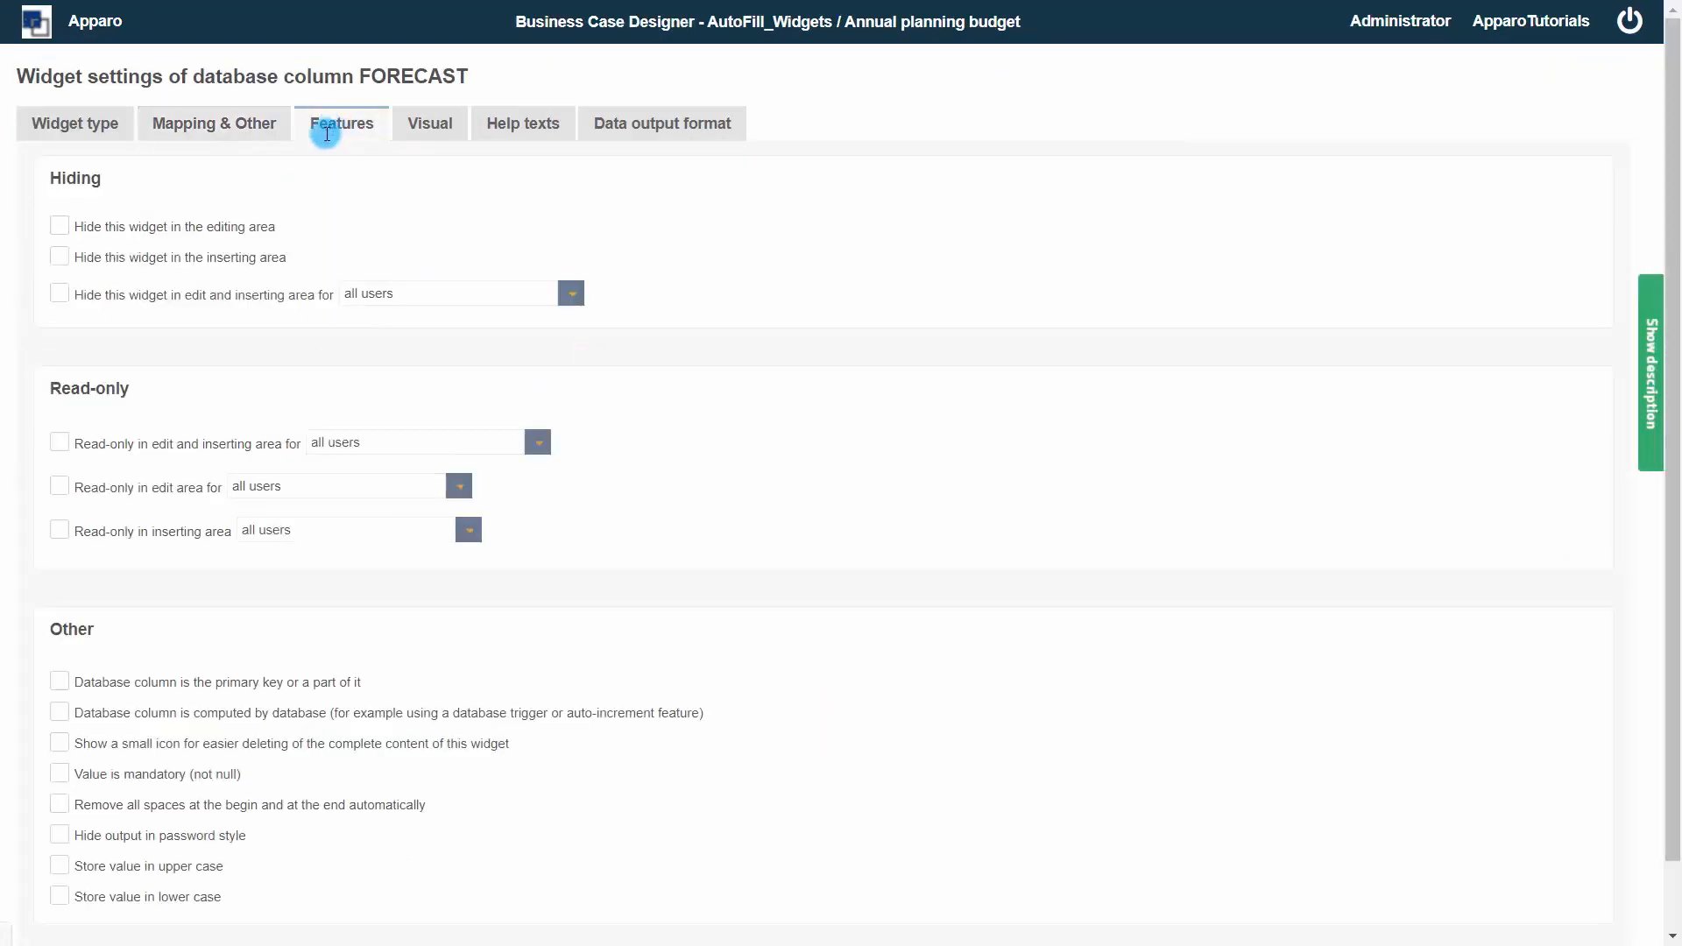
pyautogui.click(63, 438)
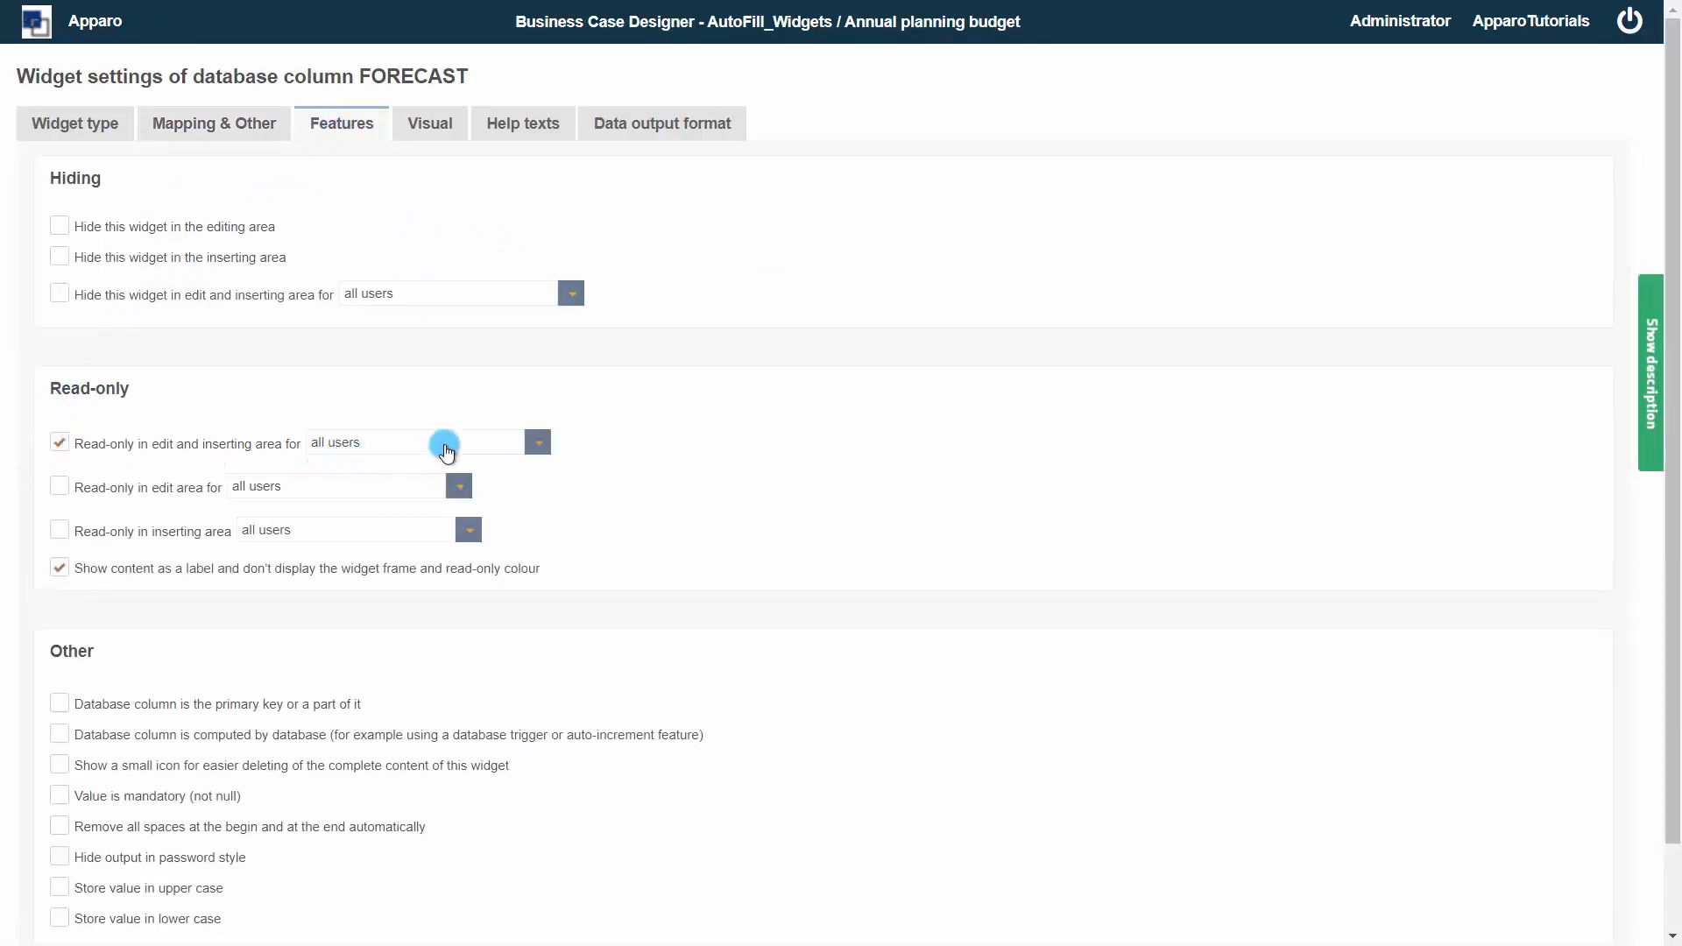
pyautogui.click(537, 444)
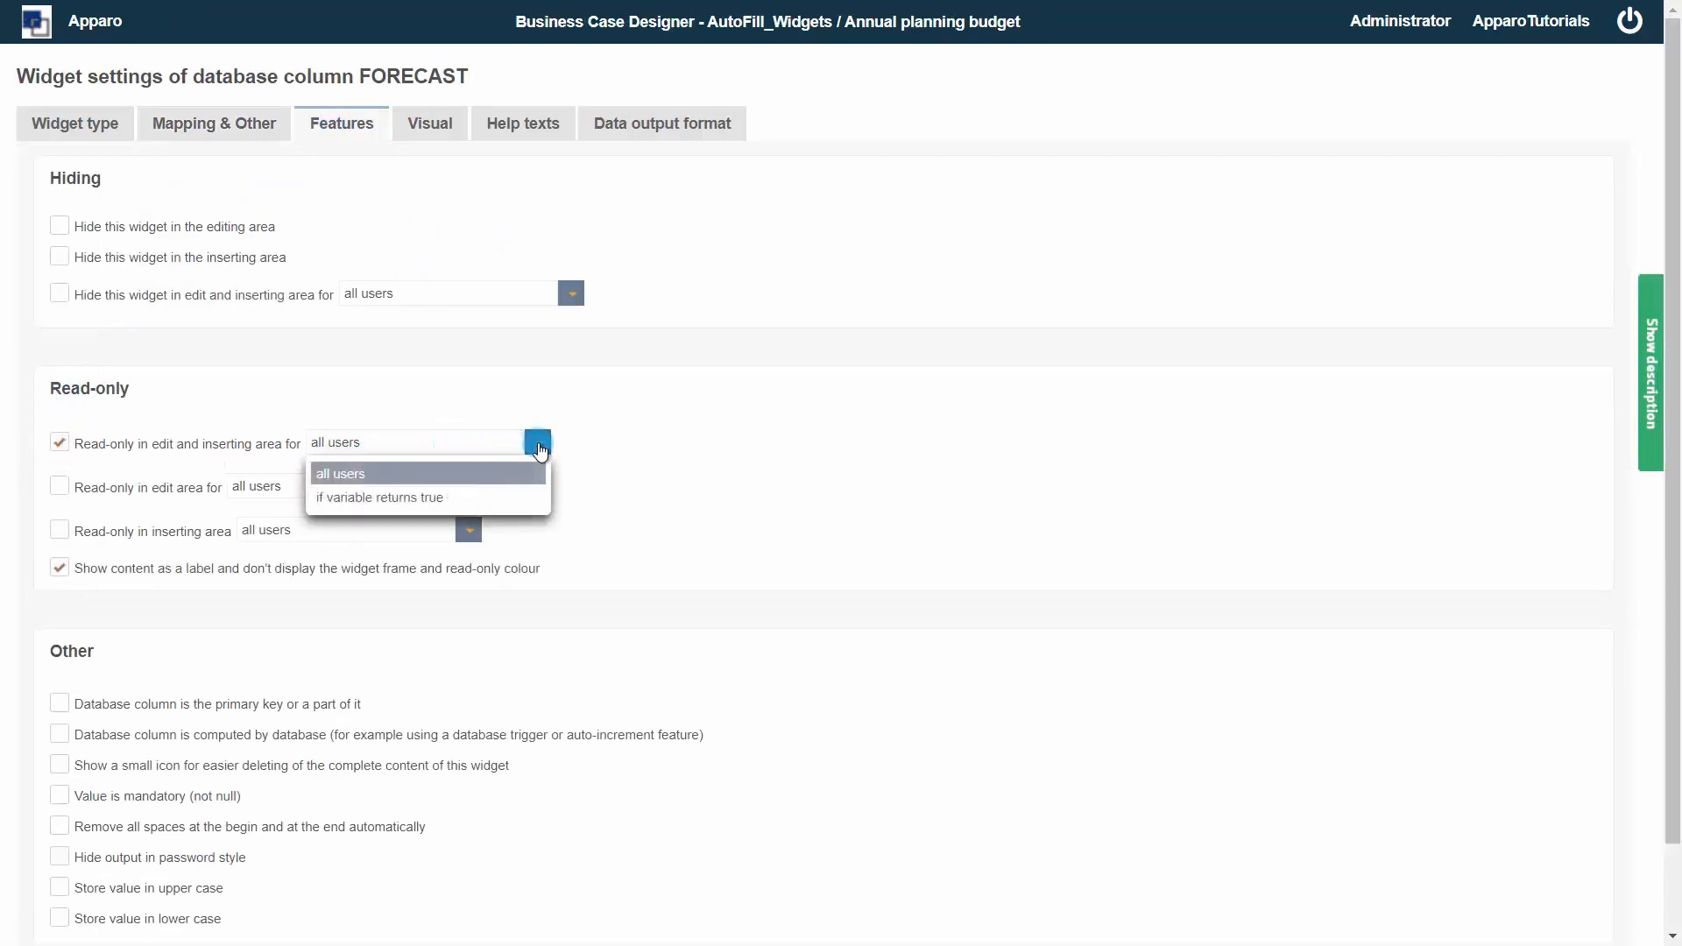
pyautogui.click(508, 496)
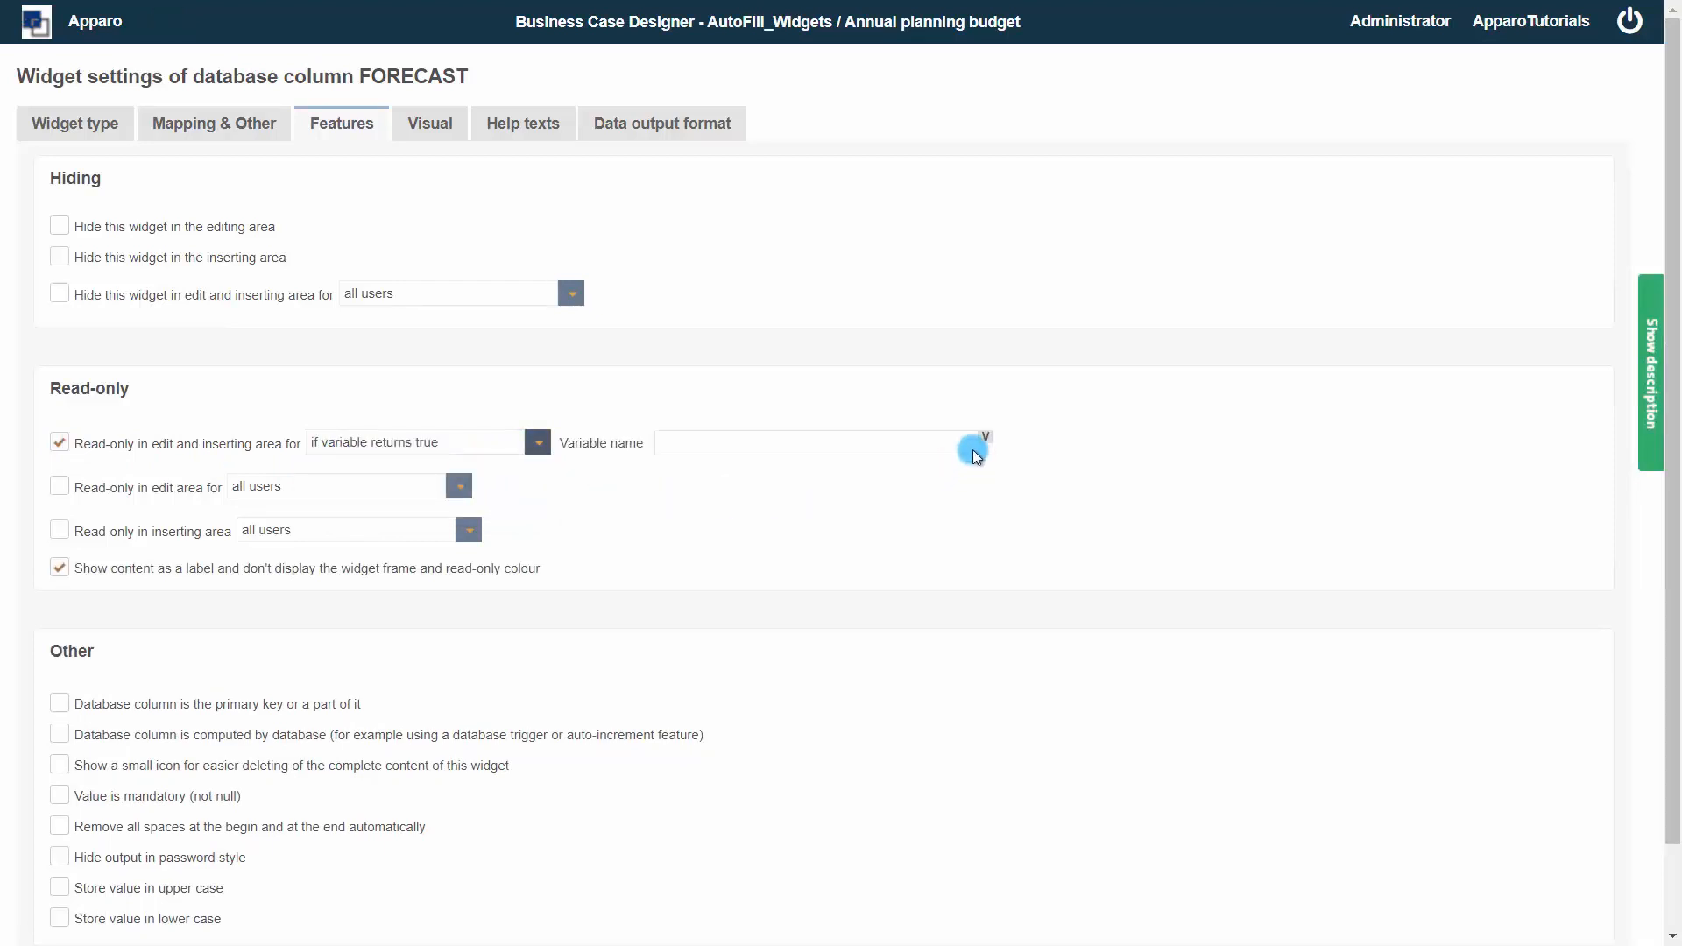
pyautogui.moveTo(987, 443)
pyautogui.scroll(-2, 223, 701)
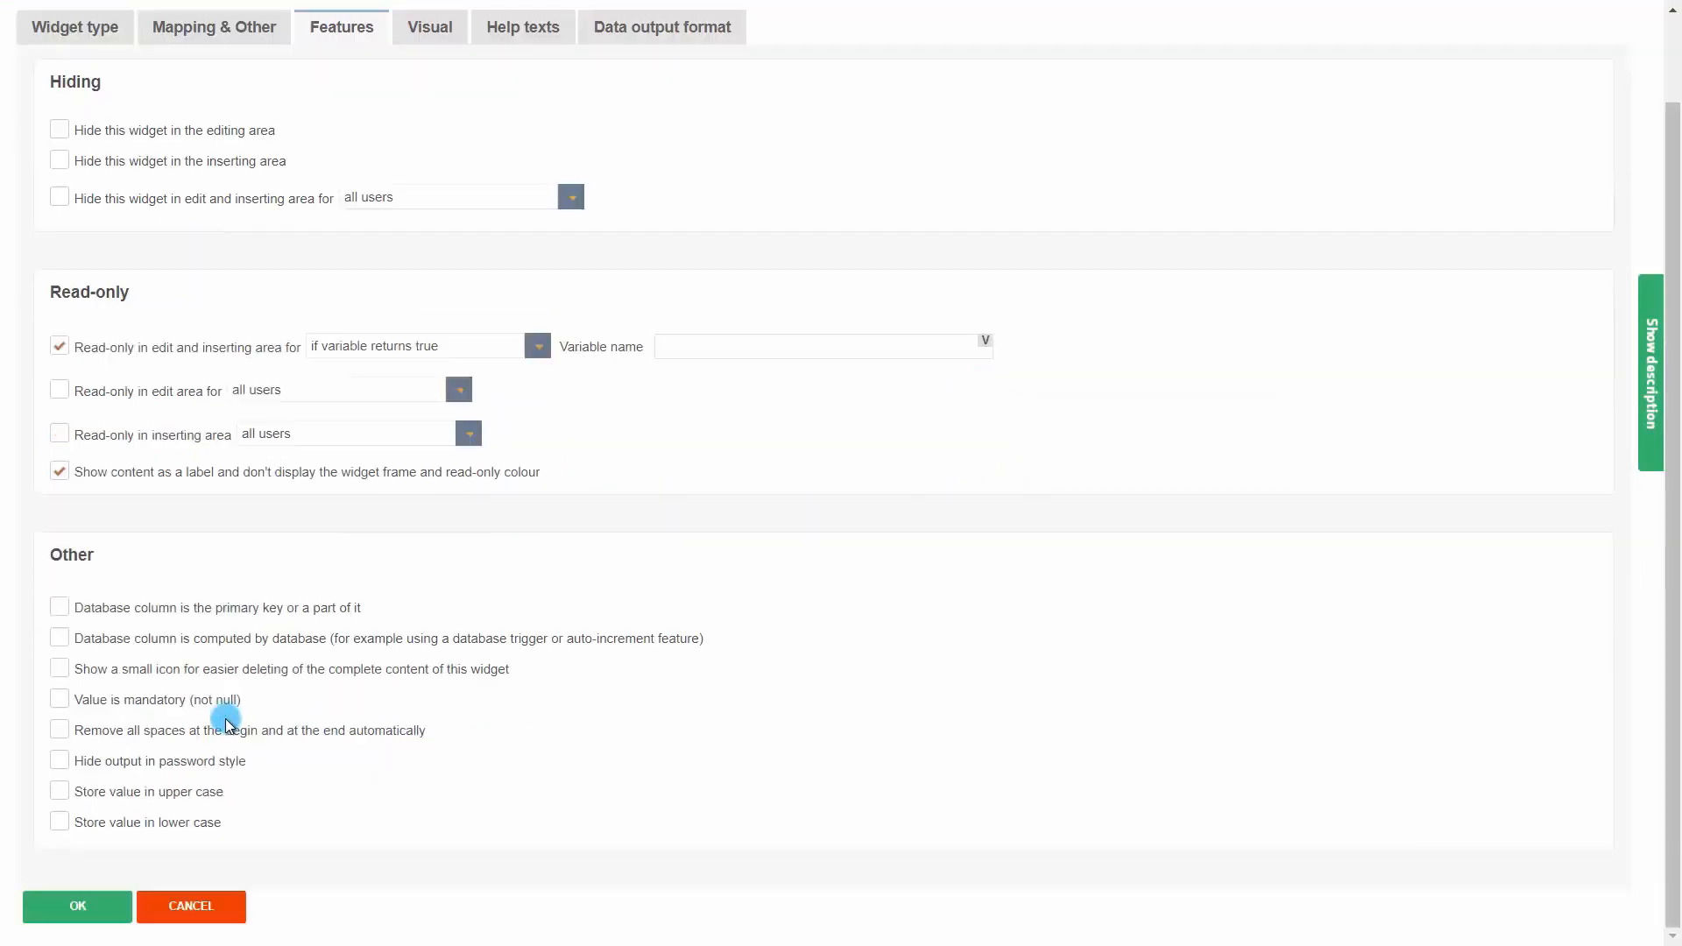
pyautogui.click(191, 907)
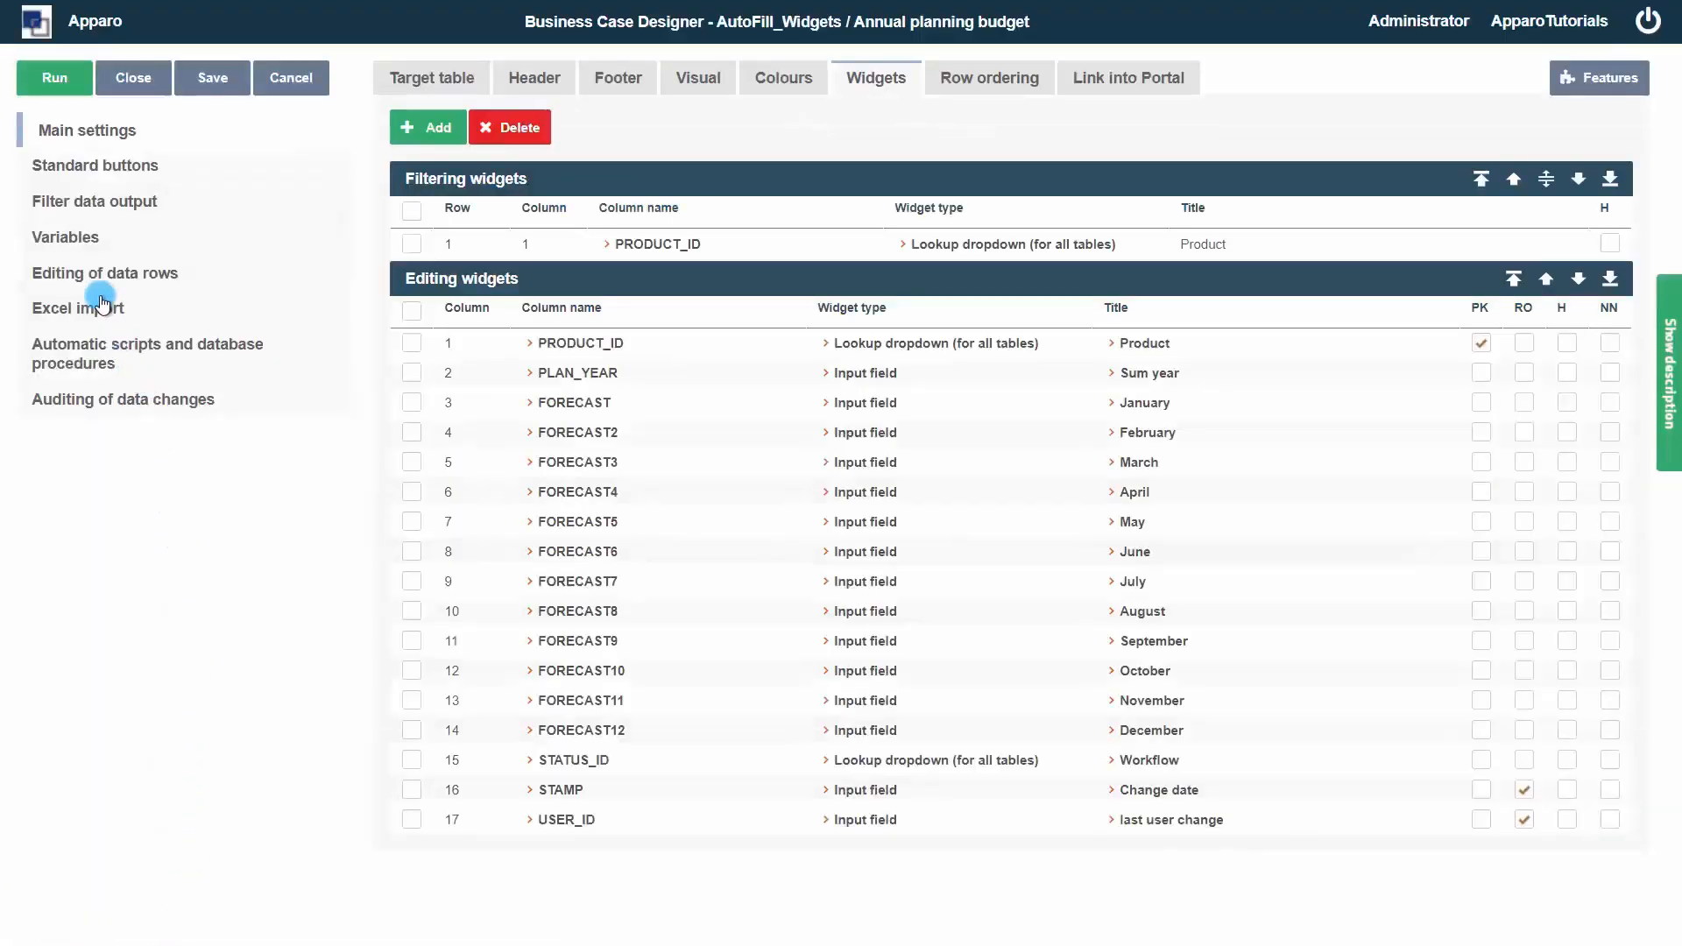
# Add a new user-defined variable and begin its script with var result='false';
pyautogui.click(77, 246)
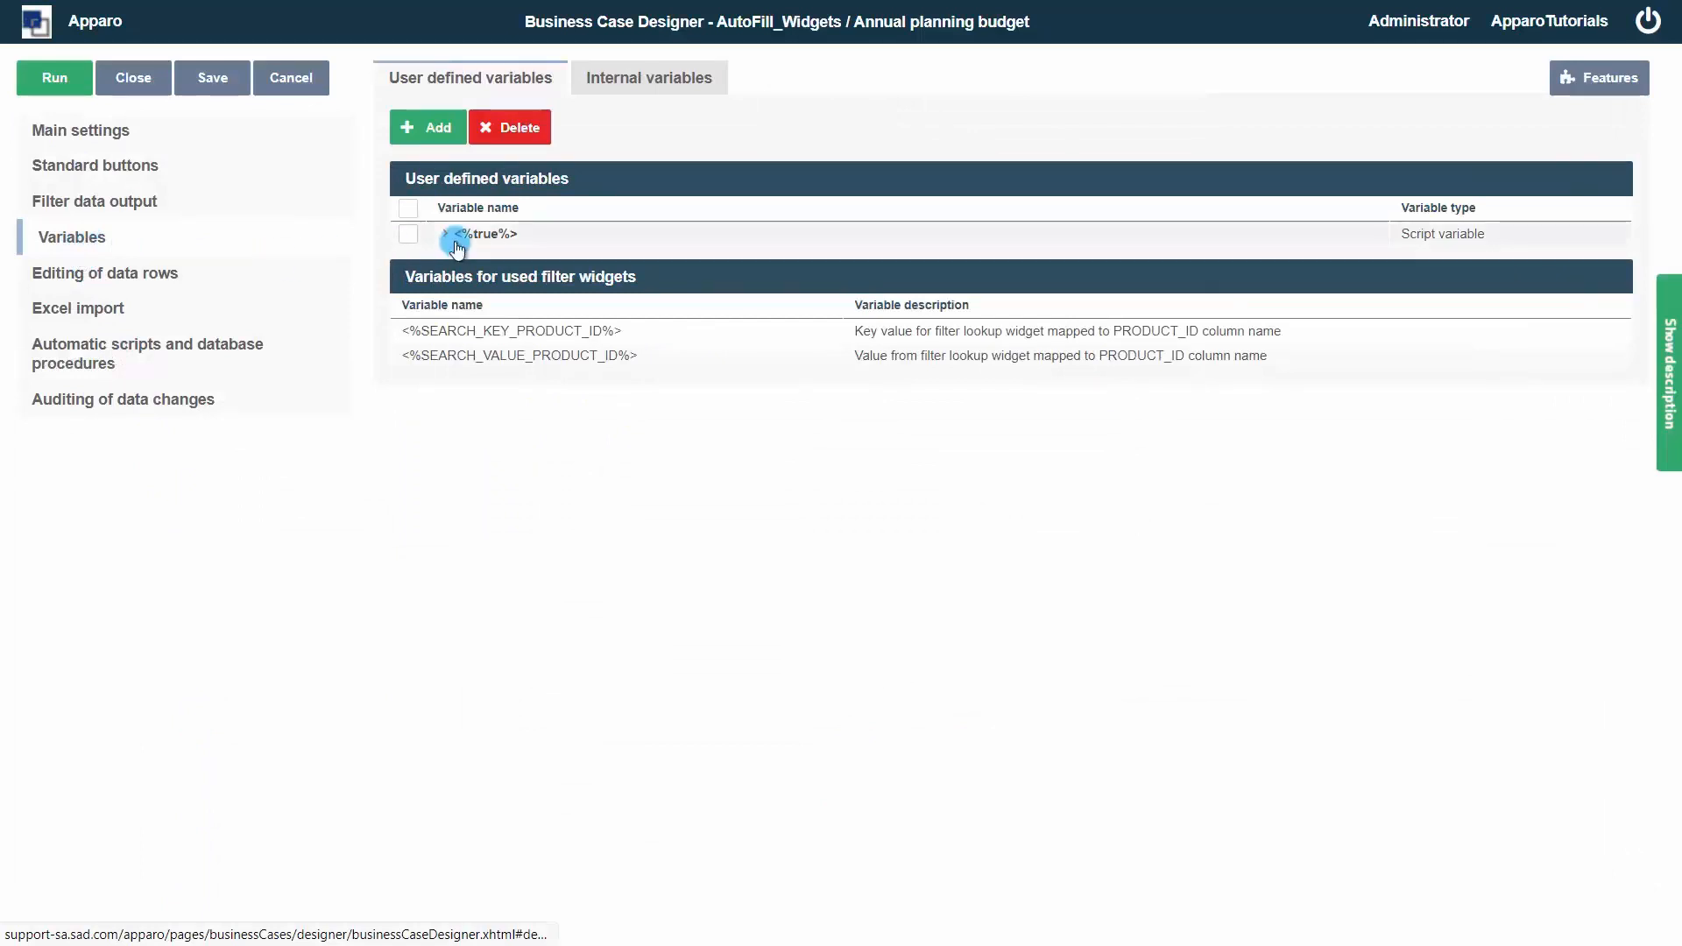
pyautogui.click(438, 129)
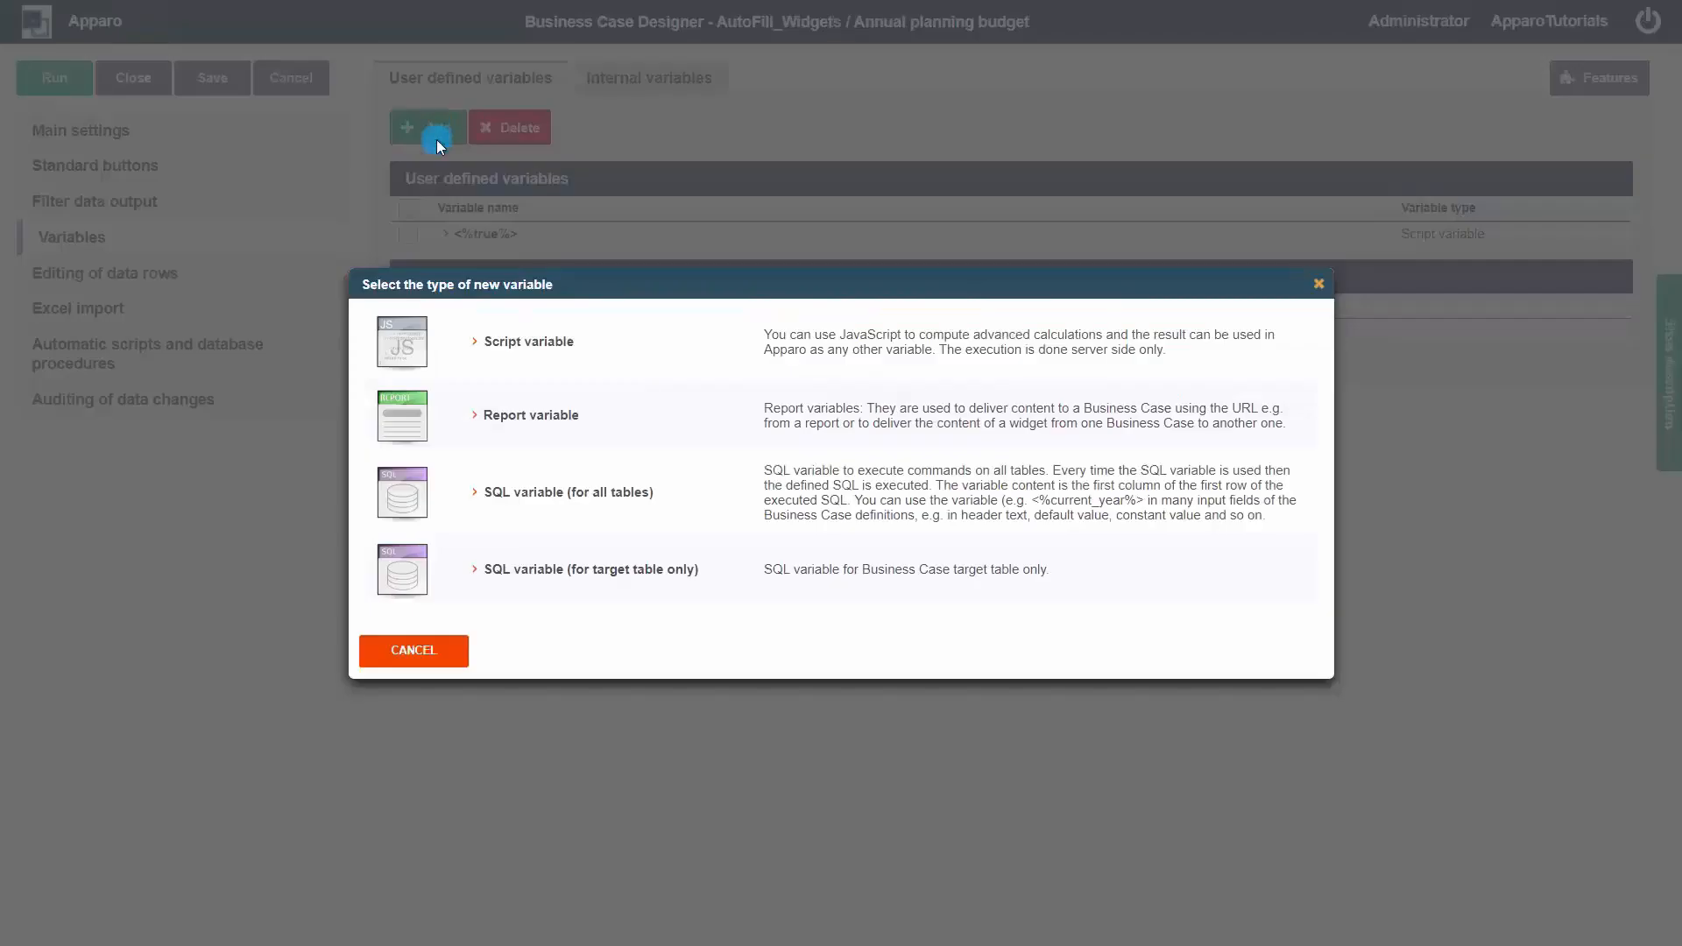
pyautogui.click(530, 341)
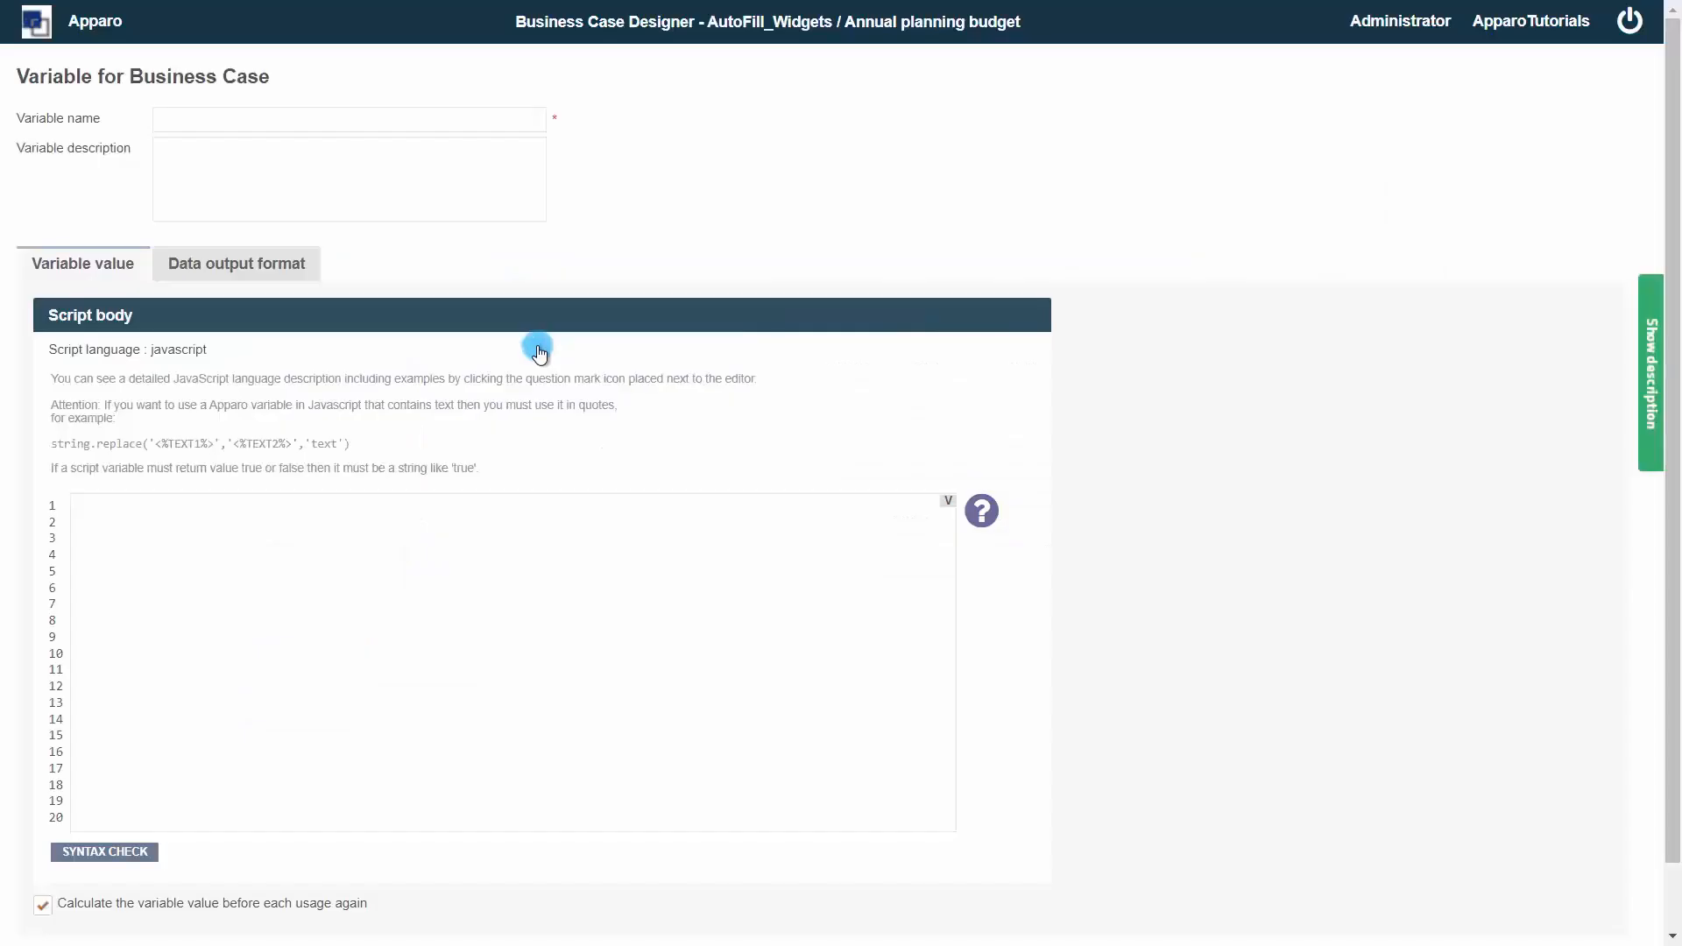
pyautogui.click(308, 525)
pyautogui.write("var result='false'; ")
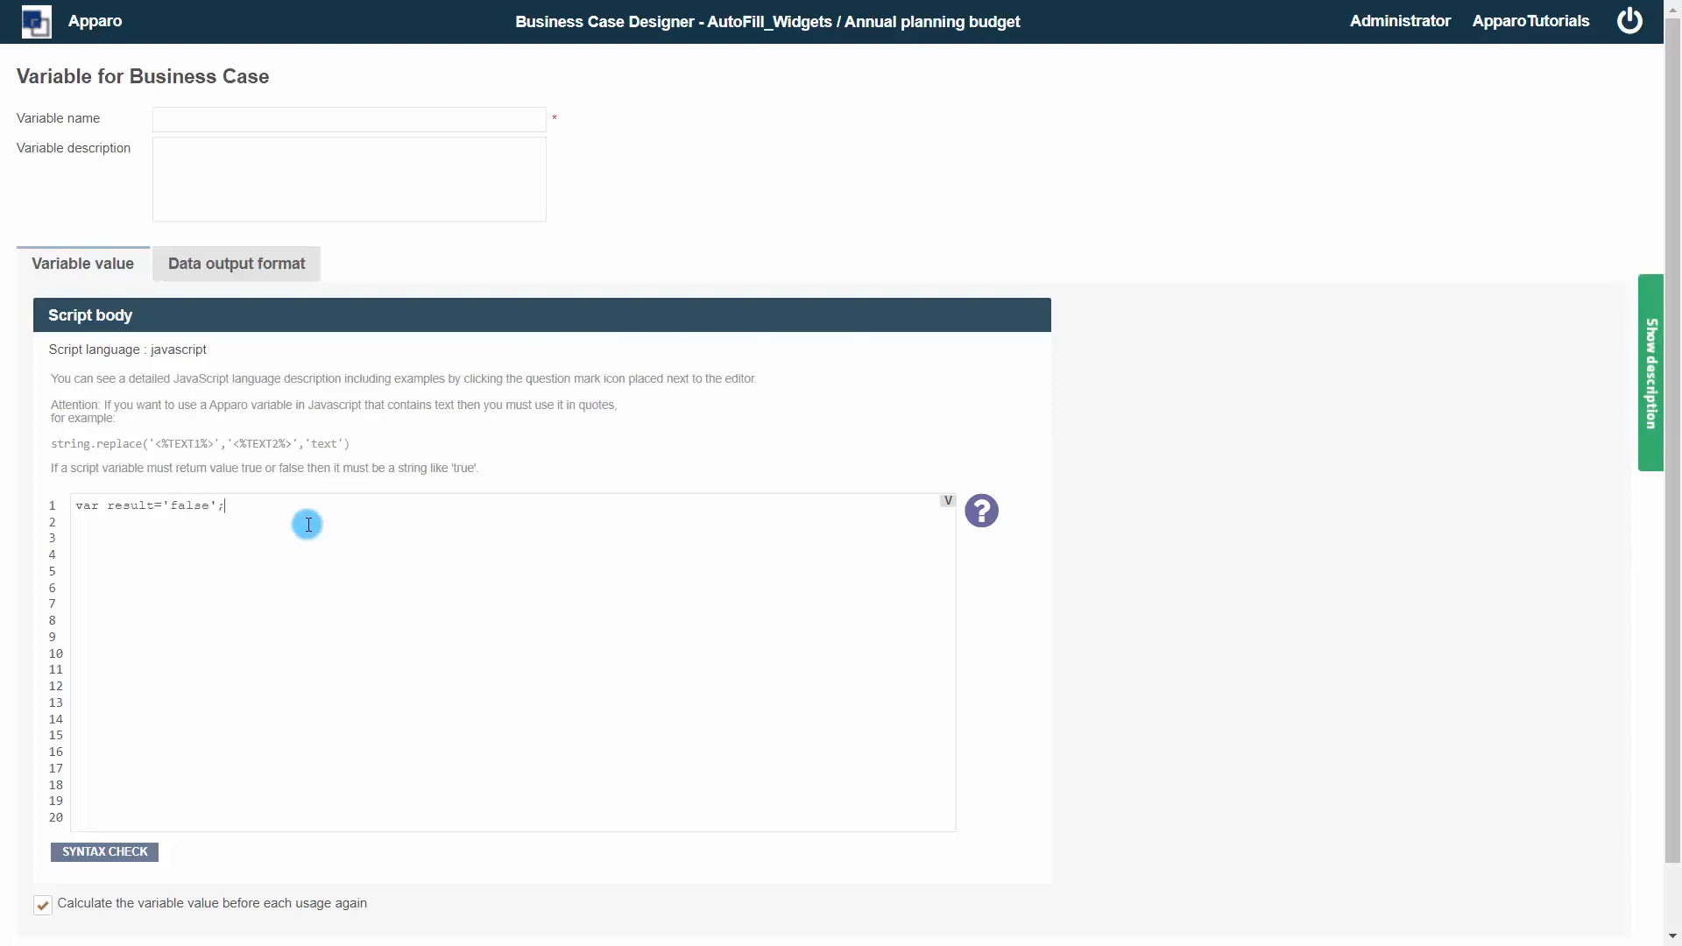
pyautogui.write('var currentDate= new Date')
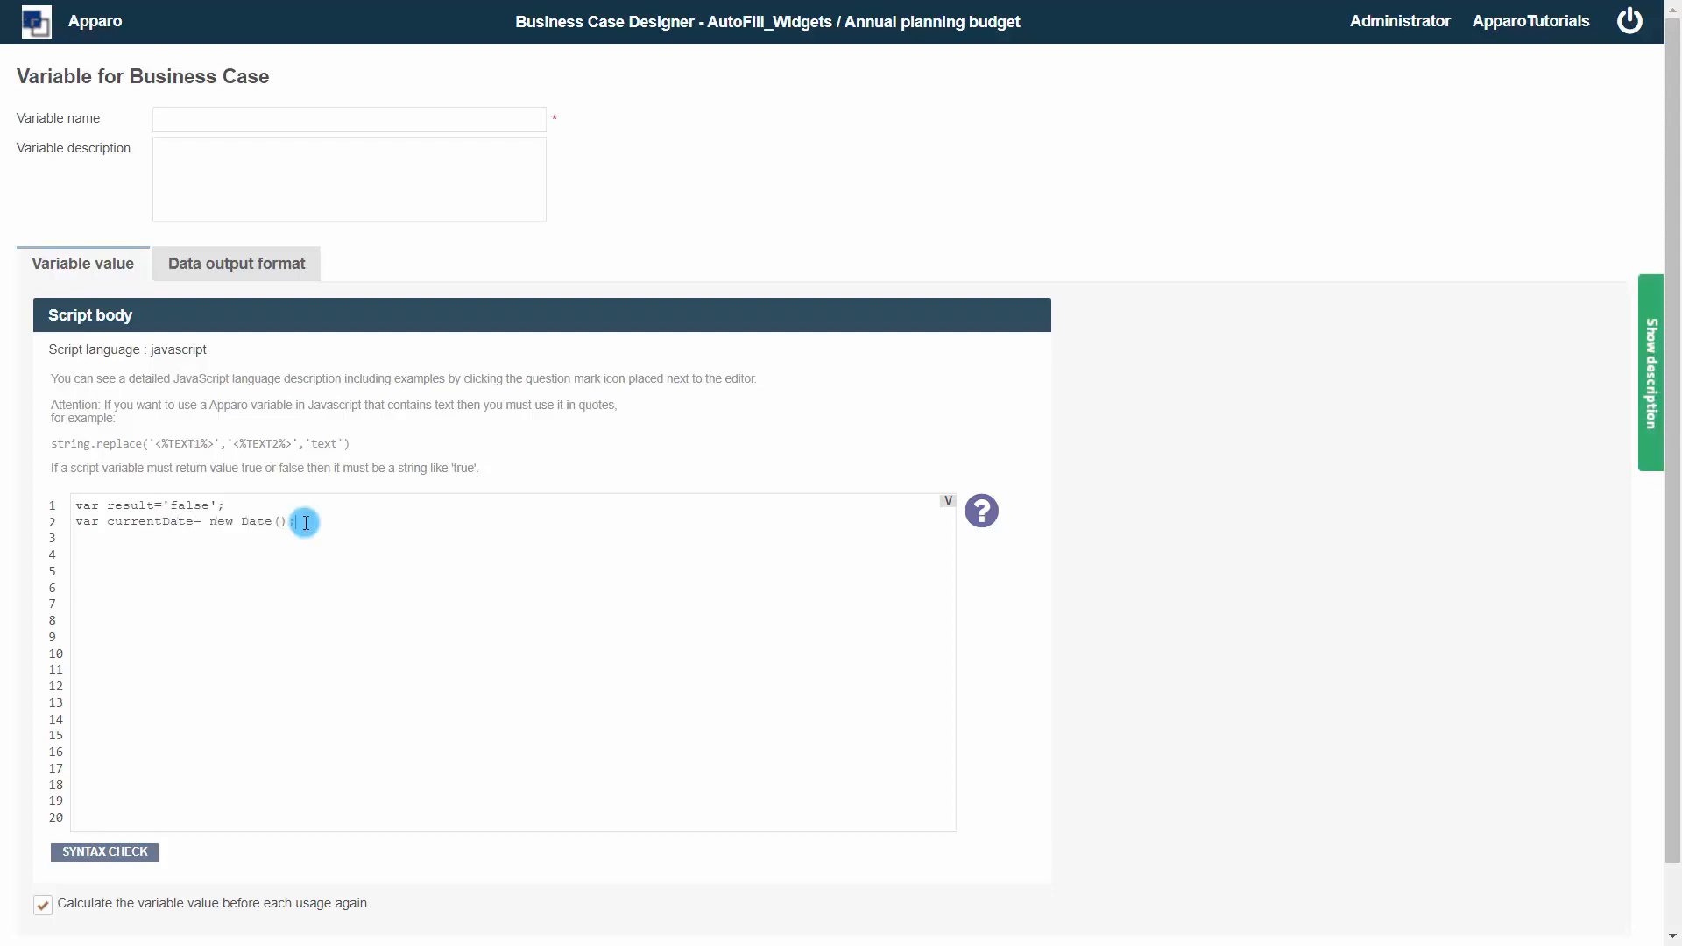
pyautogui.write('();')
# Add script lines var currentDate= new Date(); and var currentMonth=currentDate.getMonth() +1;
pyautogui.press('Return')
pyautogui.write('var currentMonth=currentDate.getMonth() +')
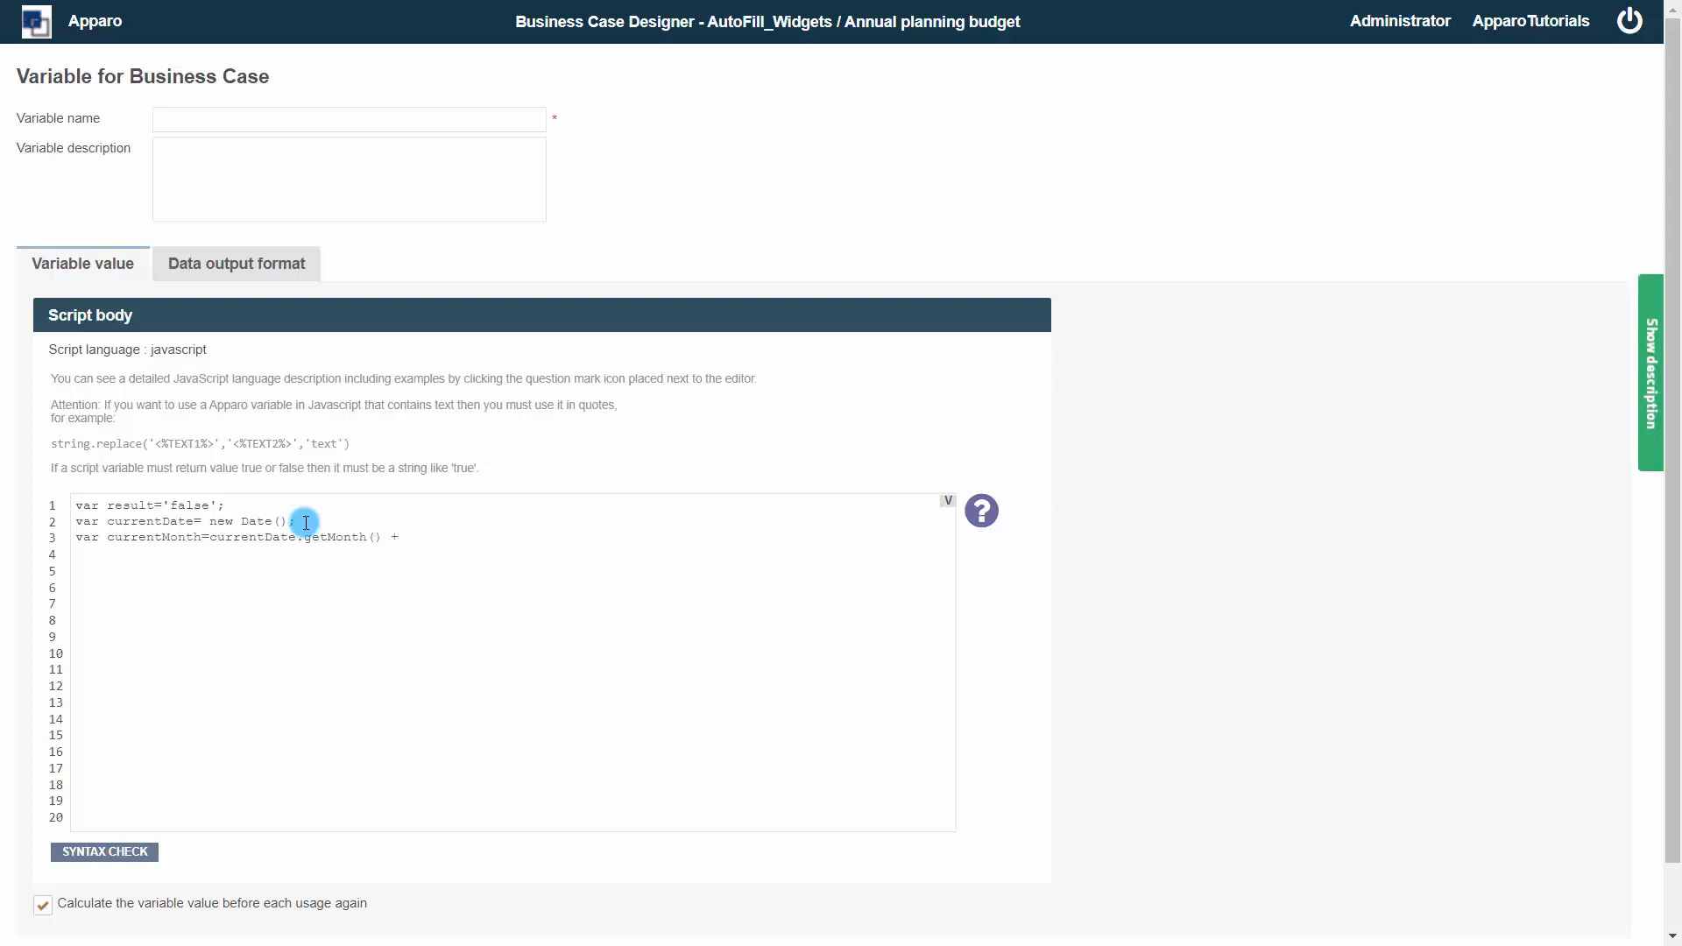
pyautogui.write("1; if ( 1<currentMonth){result='true")
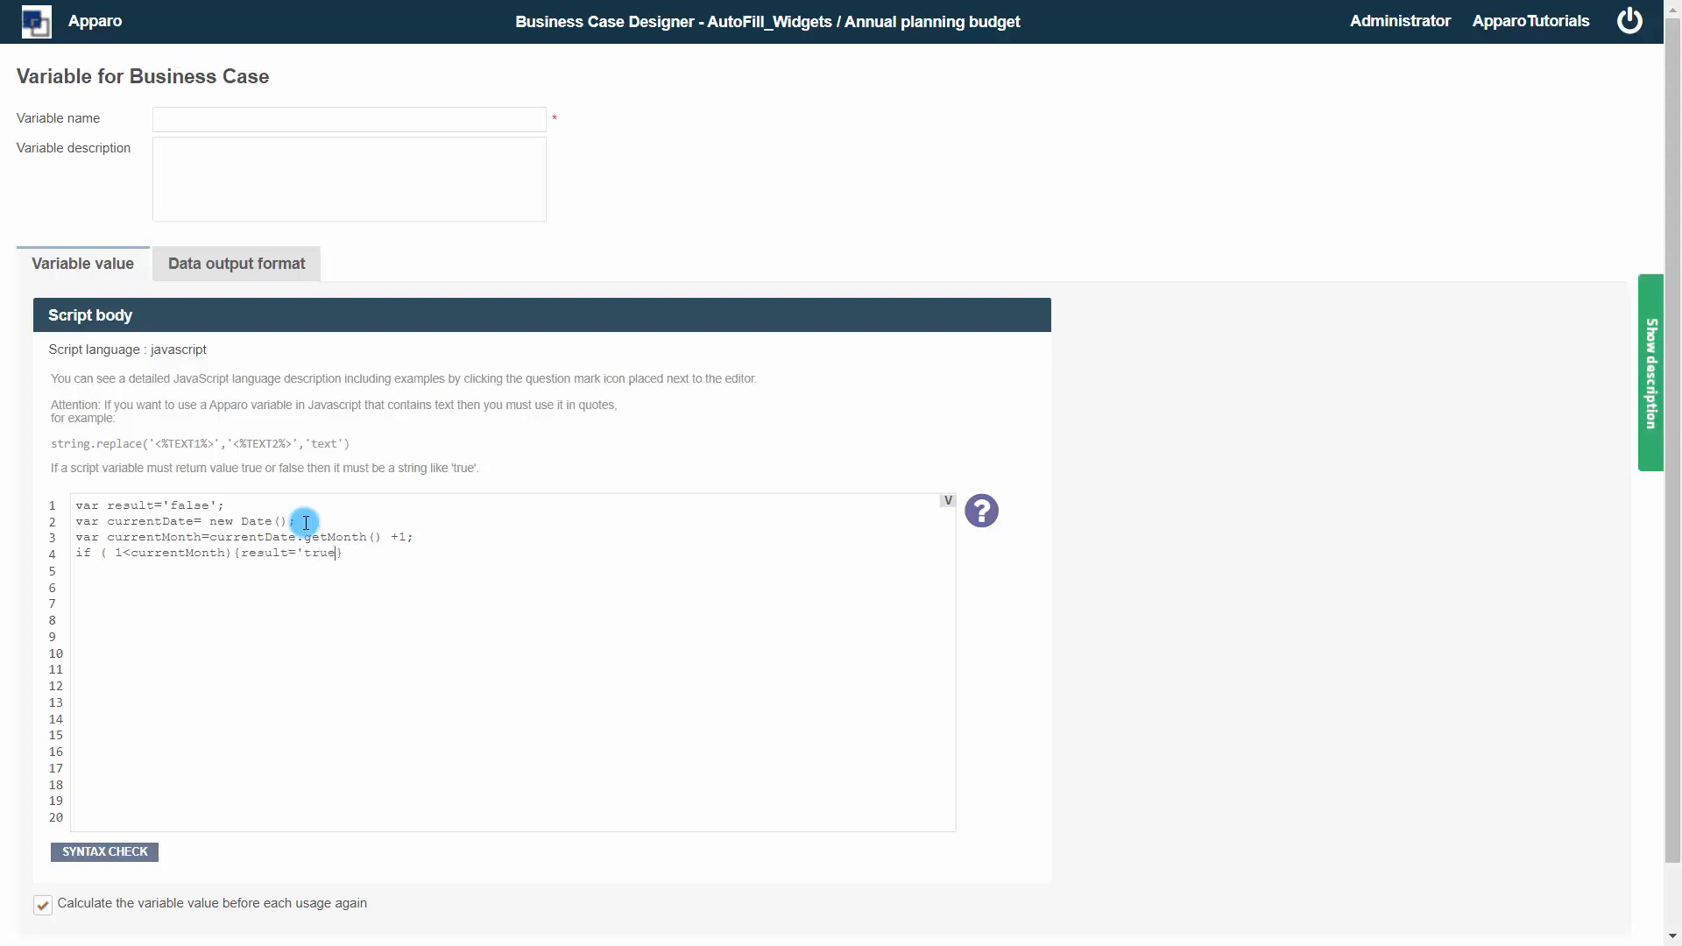
pyautogui.write("';}  ")
pyautogui.write('resu')
pyautogui.write('lt;')
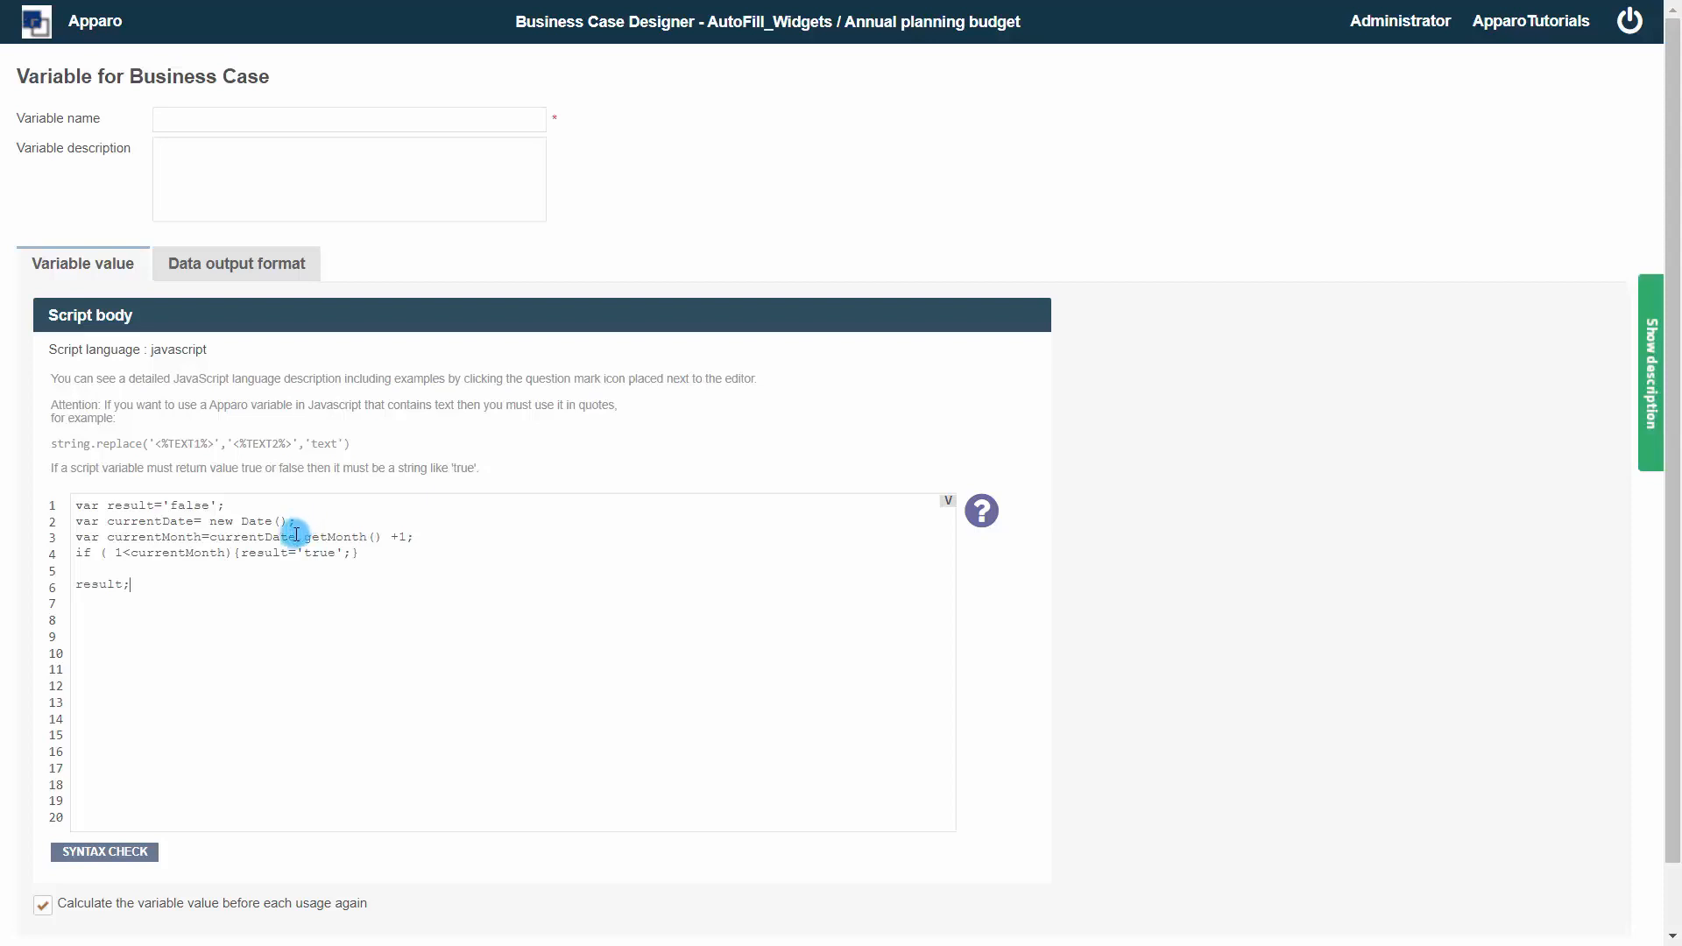
# Add if ( 1<currentMonth){result='true';} and a final result; line, then run the syntax check
pyautogui.click(95, 854)
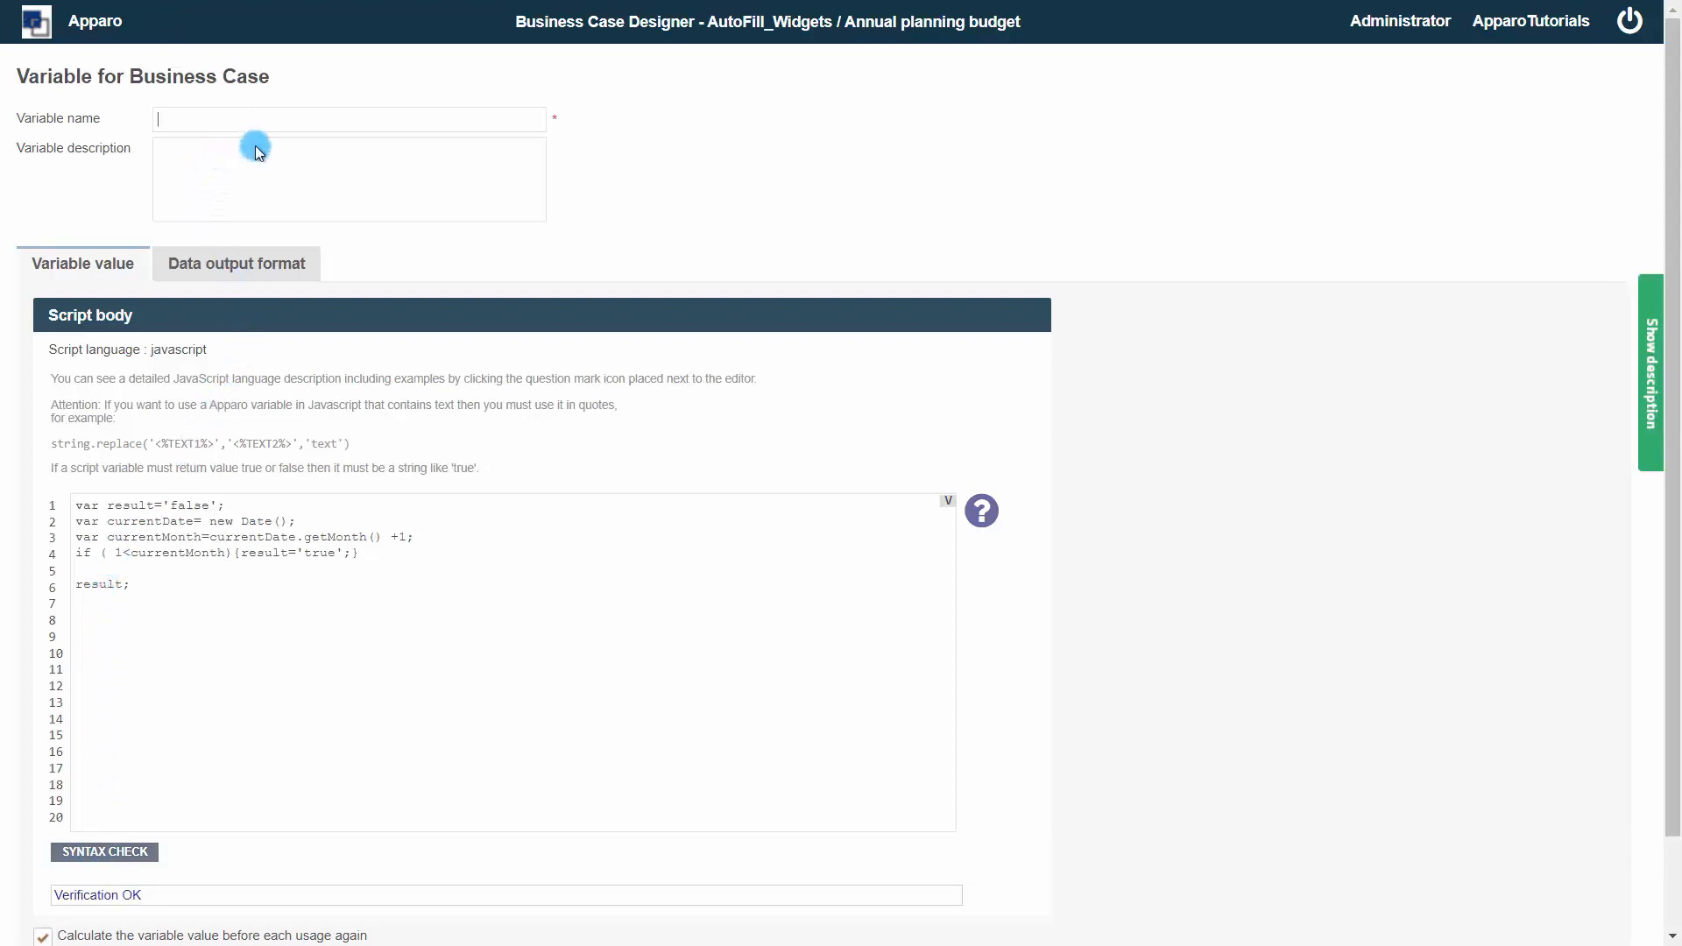
# Name the variable checkJan and save it
pyautogui.write('check')
pyautogui.write('.')
pyautogui.scroll(-2, 162, 570)
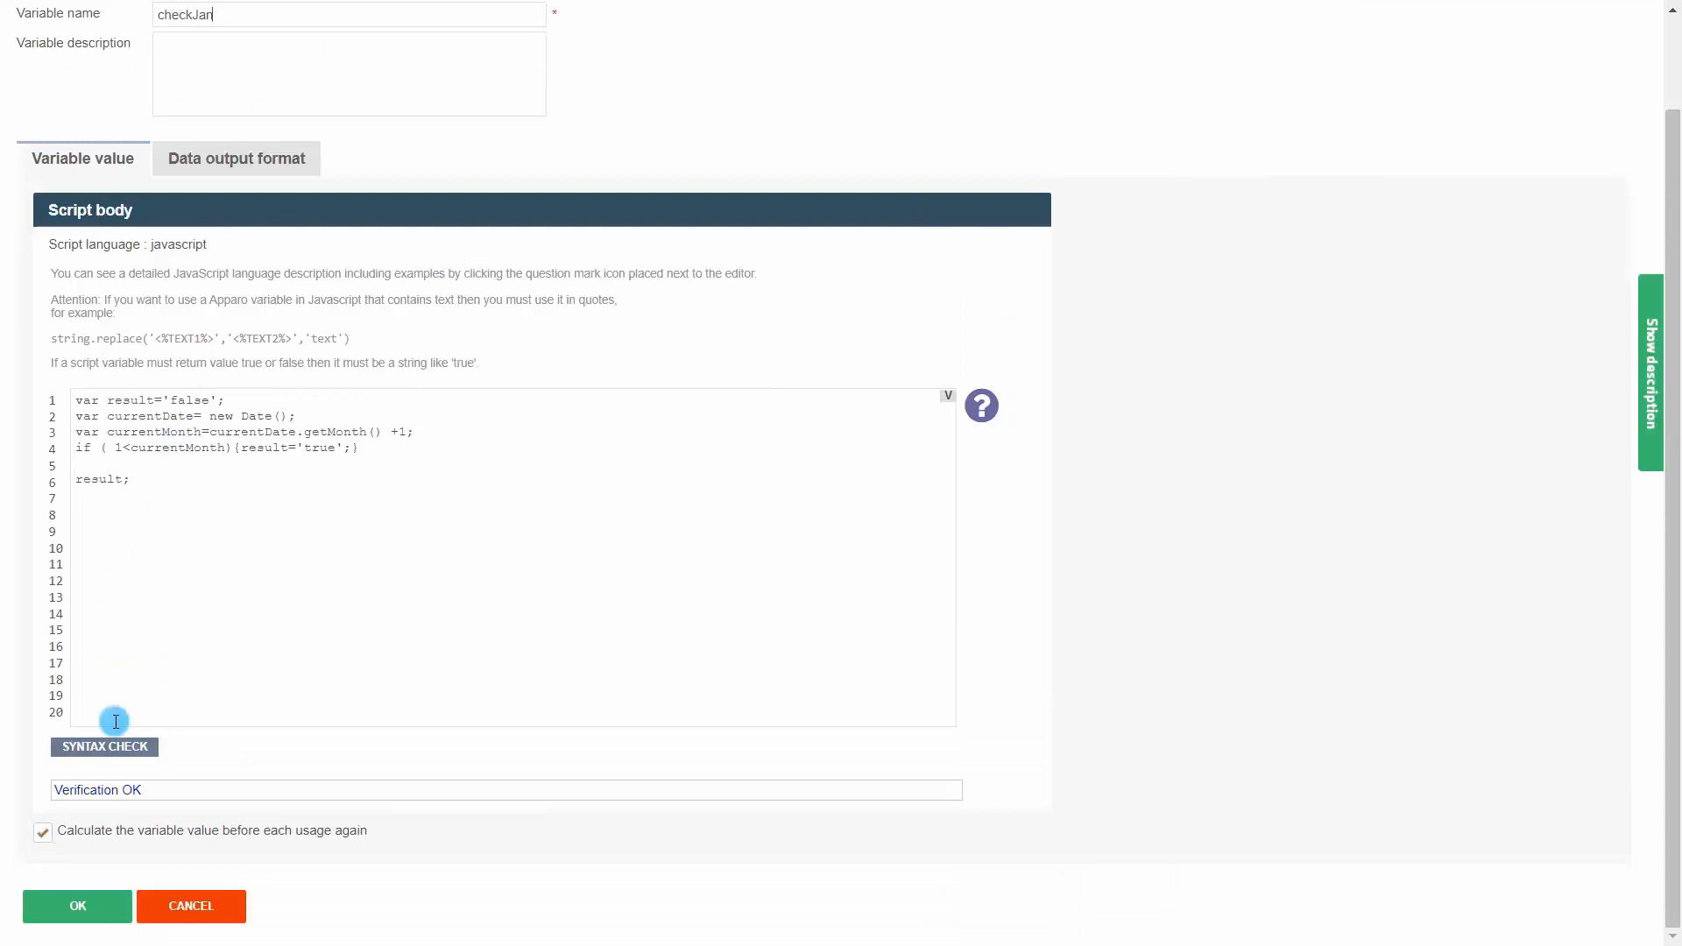
pyautogui.click(78, 911)
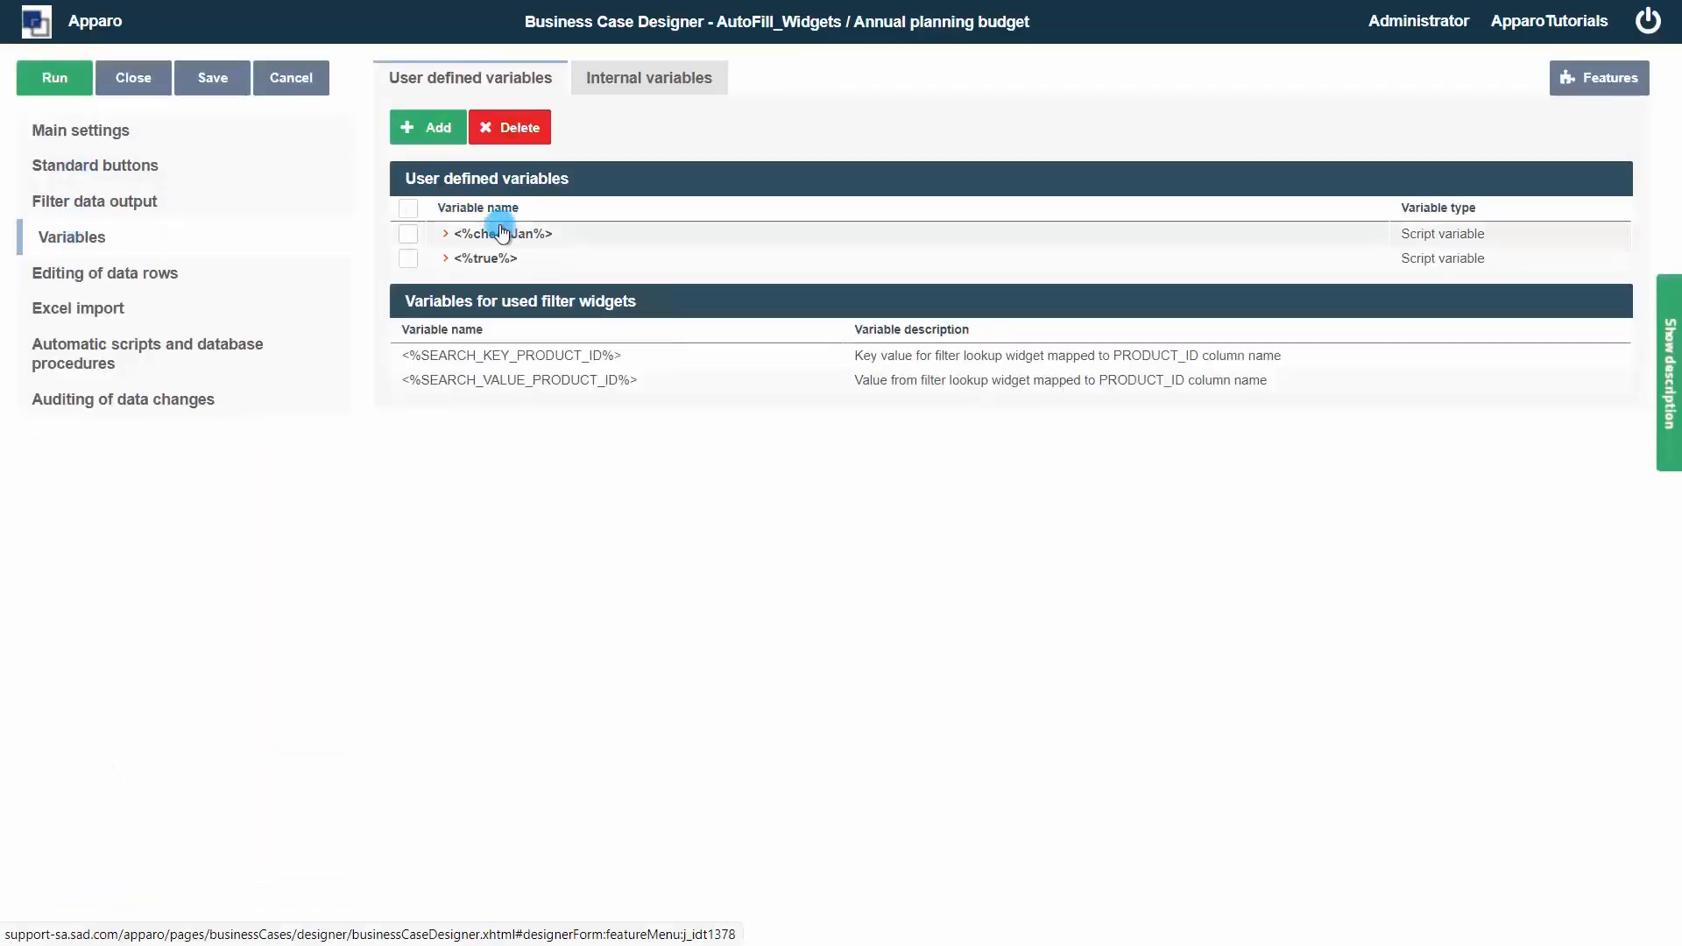
# Make the January FORECAST widget read-only in edit and inserting area if variable returns true
pyautogui.click(103, 131)
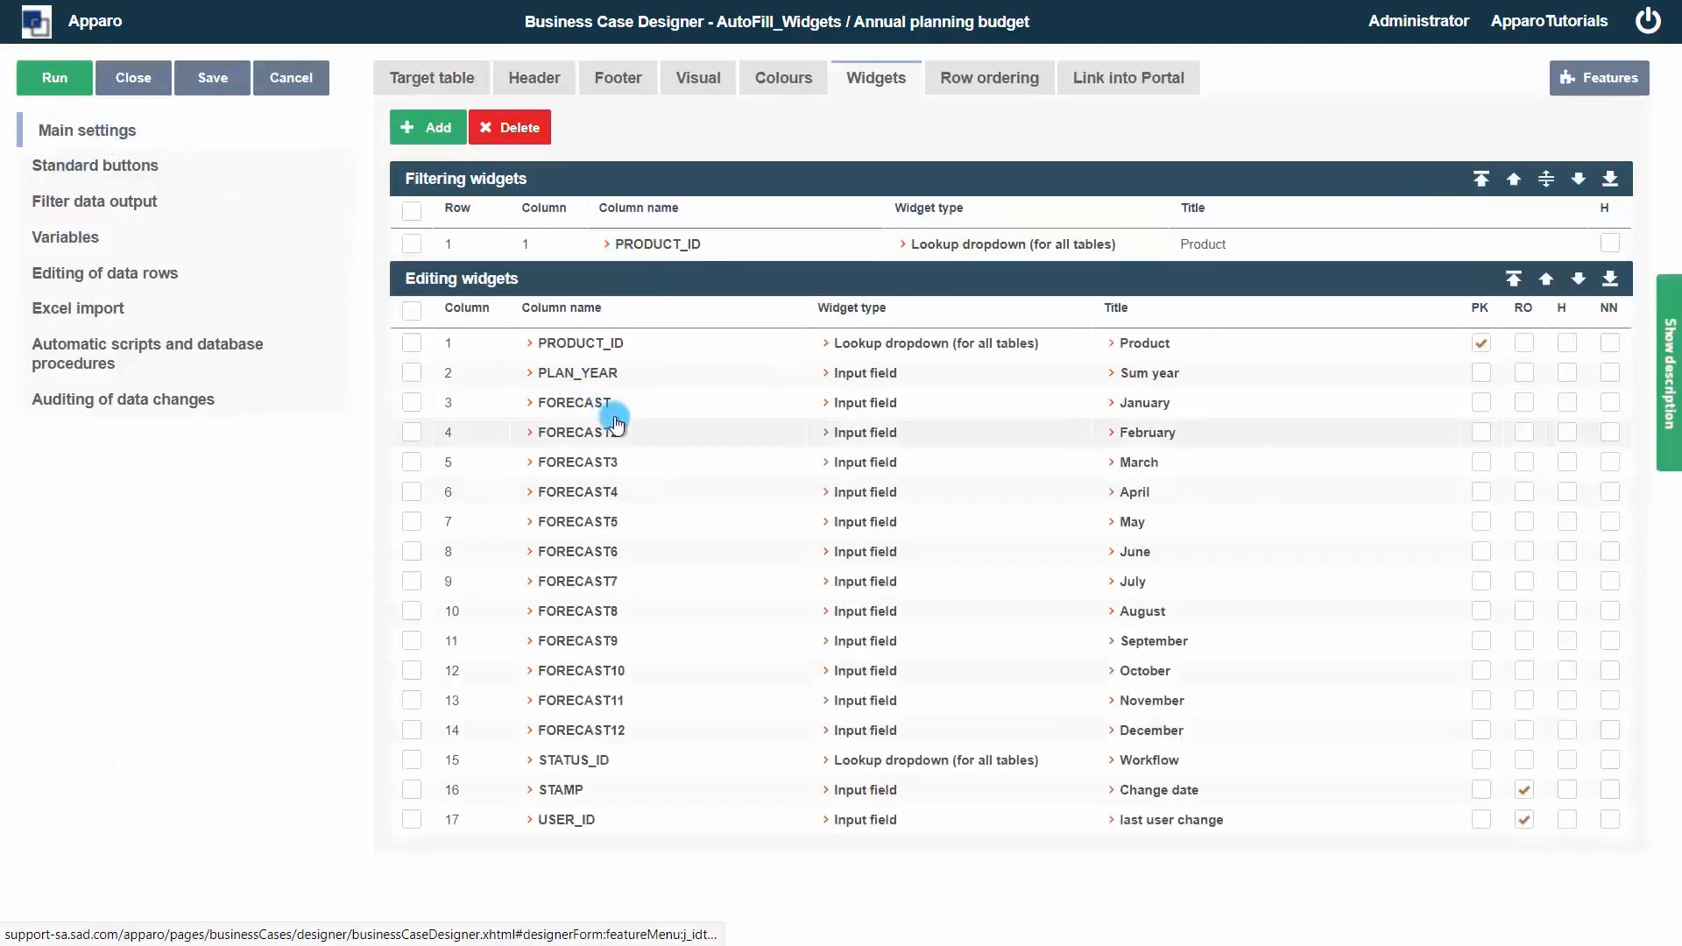
pyautogui.click(863, 403)
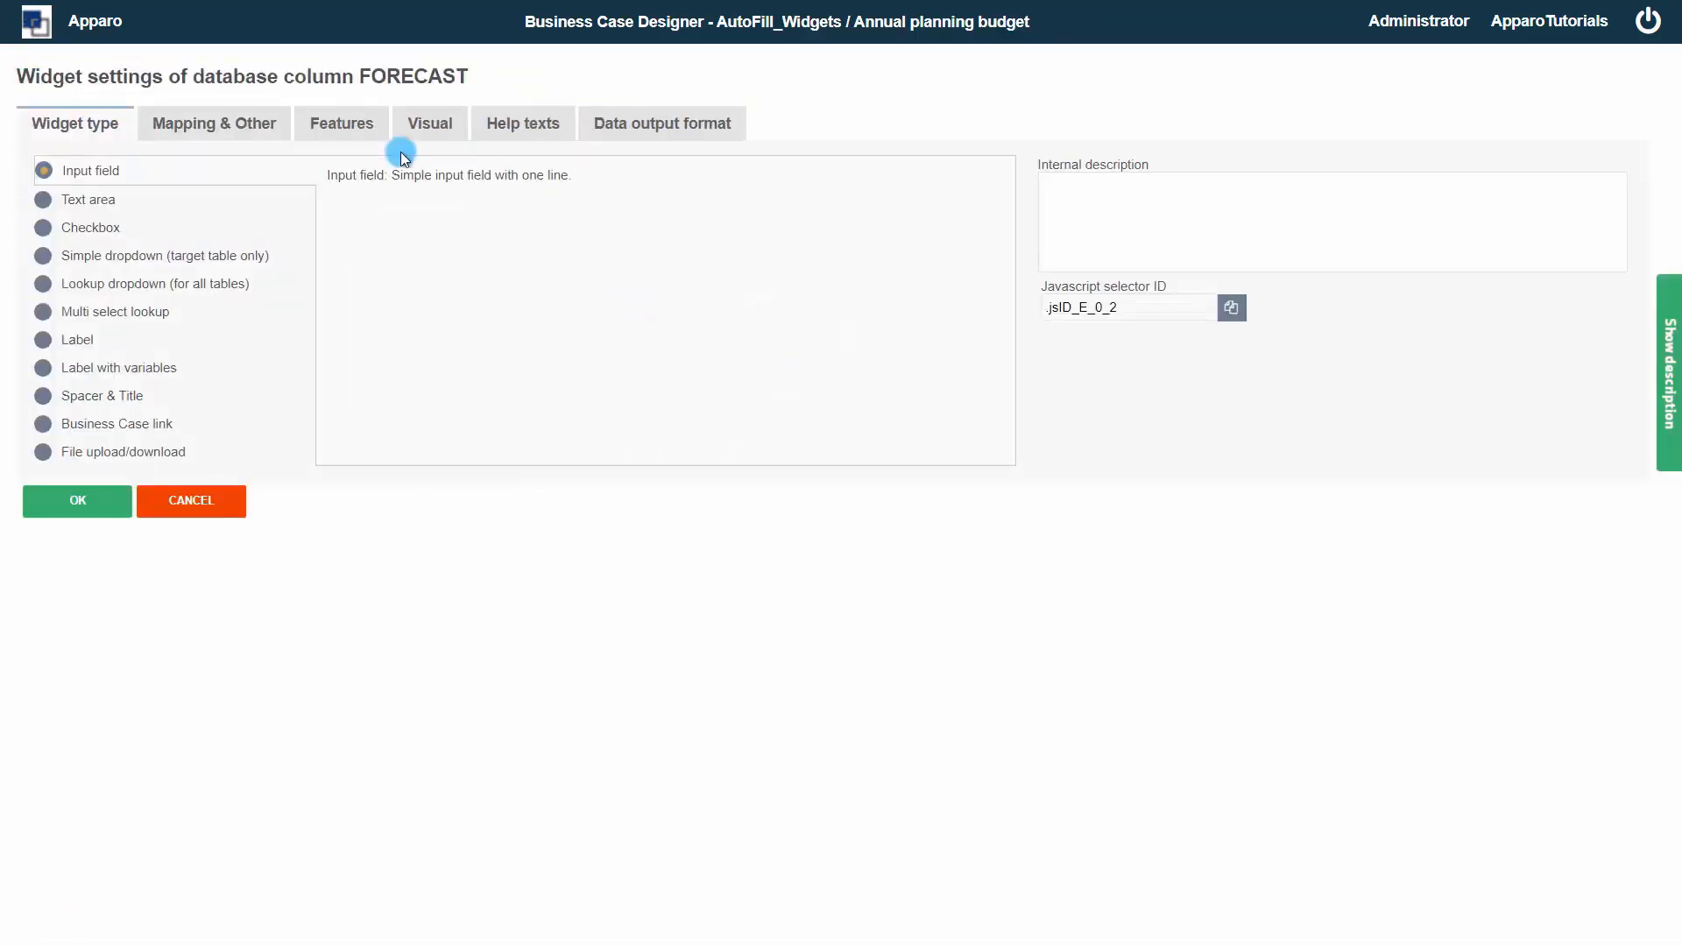
pyautogui.click(343, 123)
pyautogui.click(59, 442)
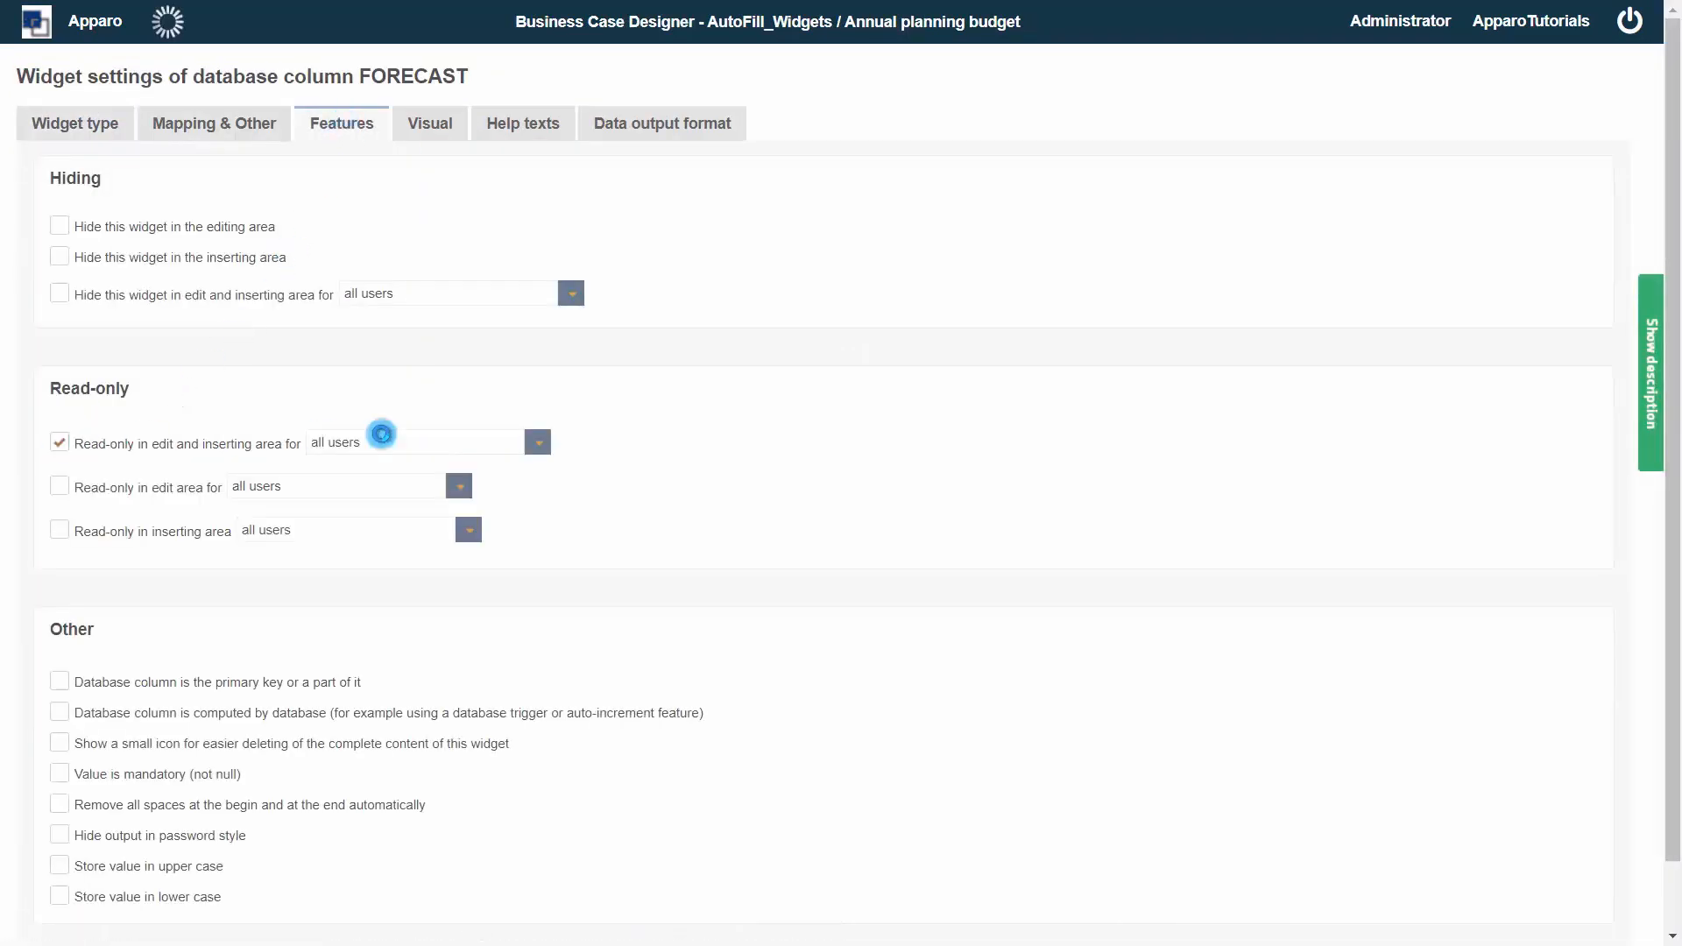
pyautogui.click(538, 442)
pyautogui.click(542, 491)
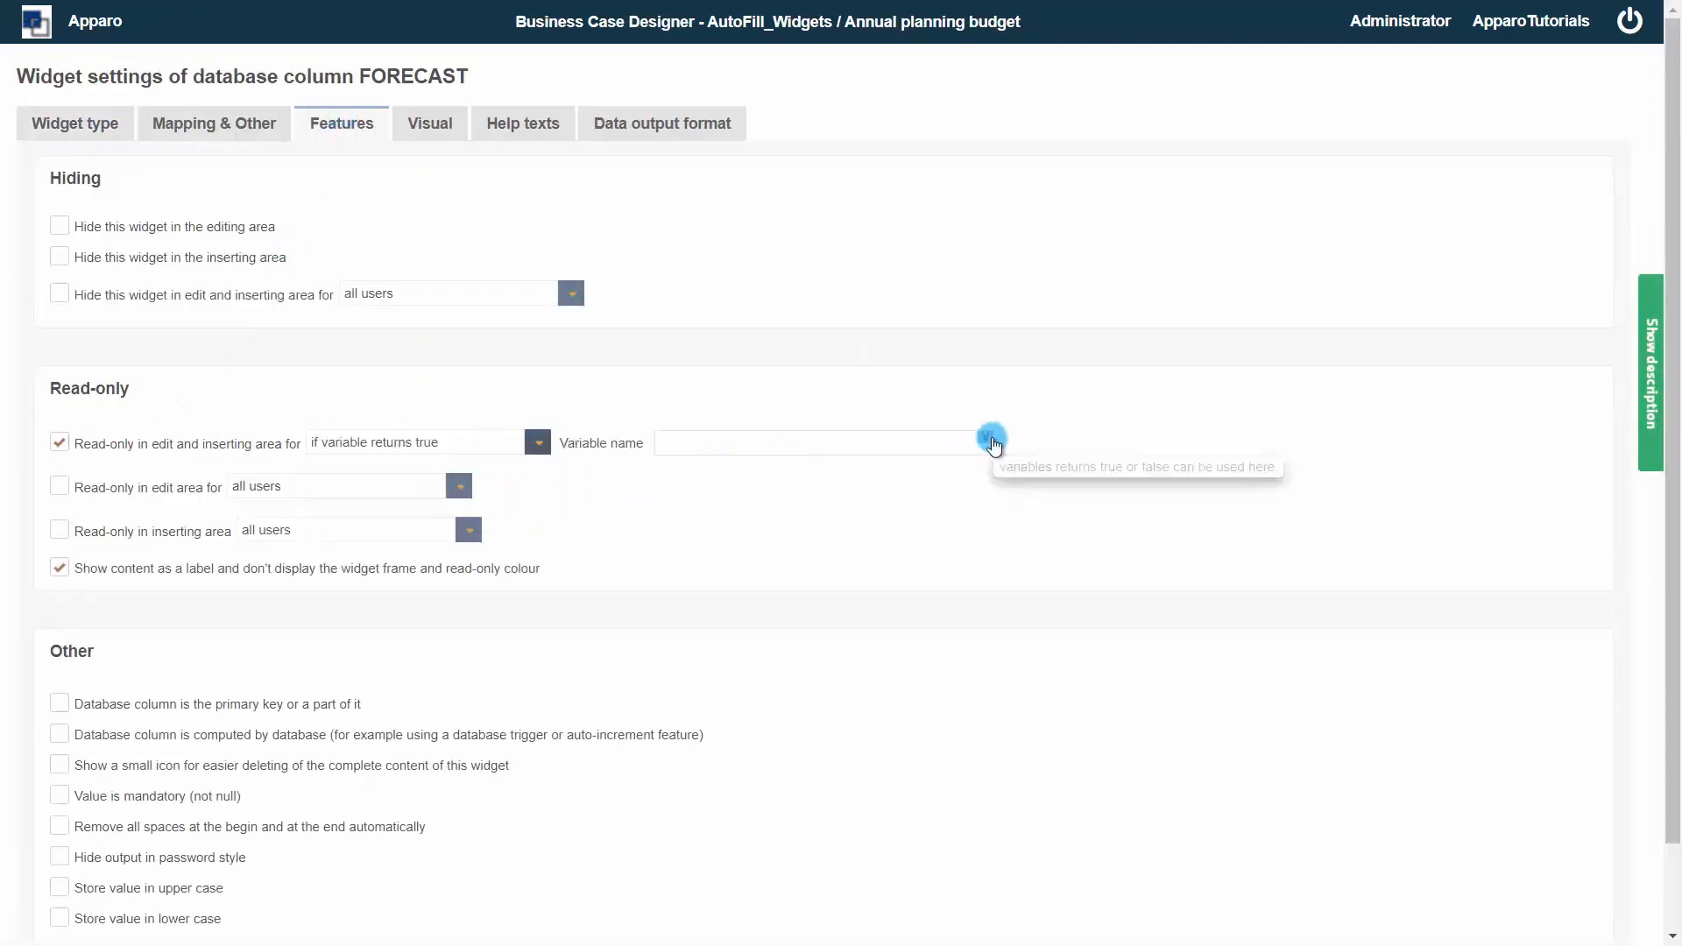
# Choose <%checkJan%> as the read-only condition variable and confirm the widget settings
pyautogui.click(991, 438)
pyautogui.click(571, 323)
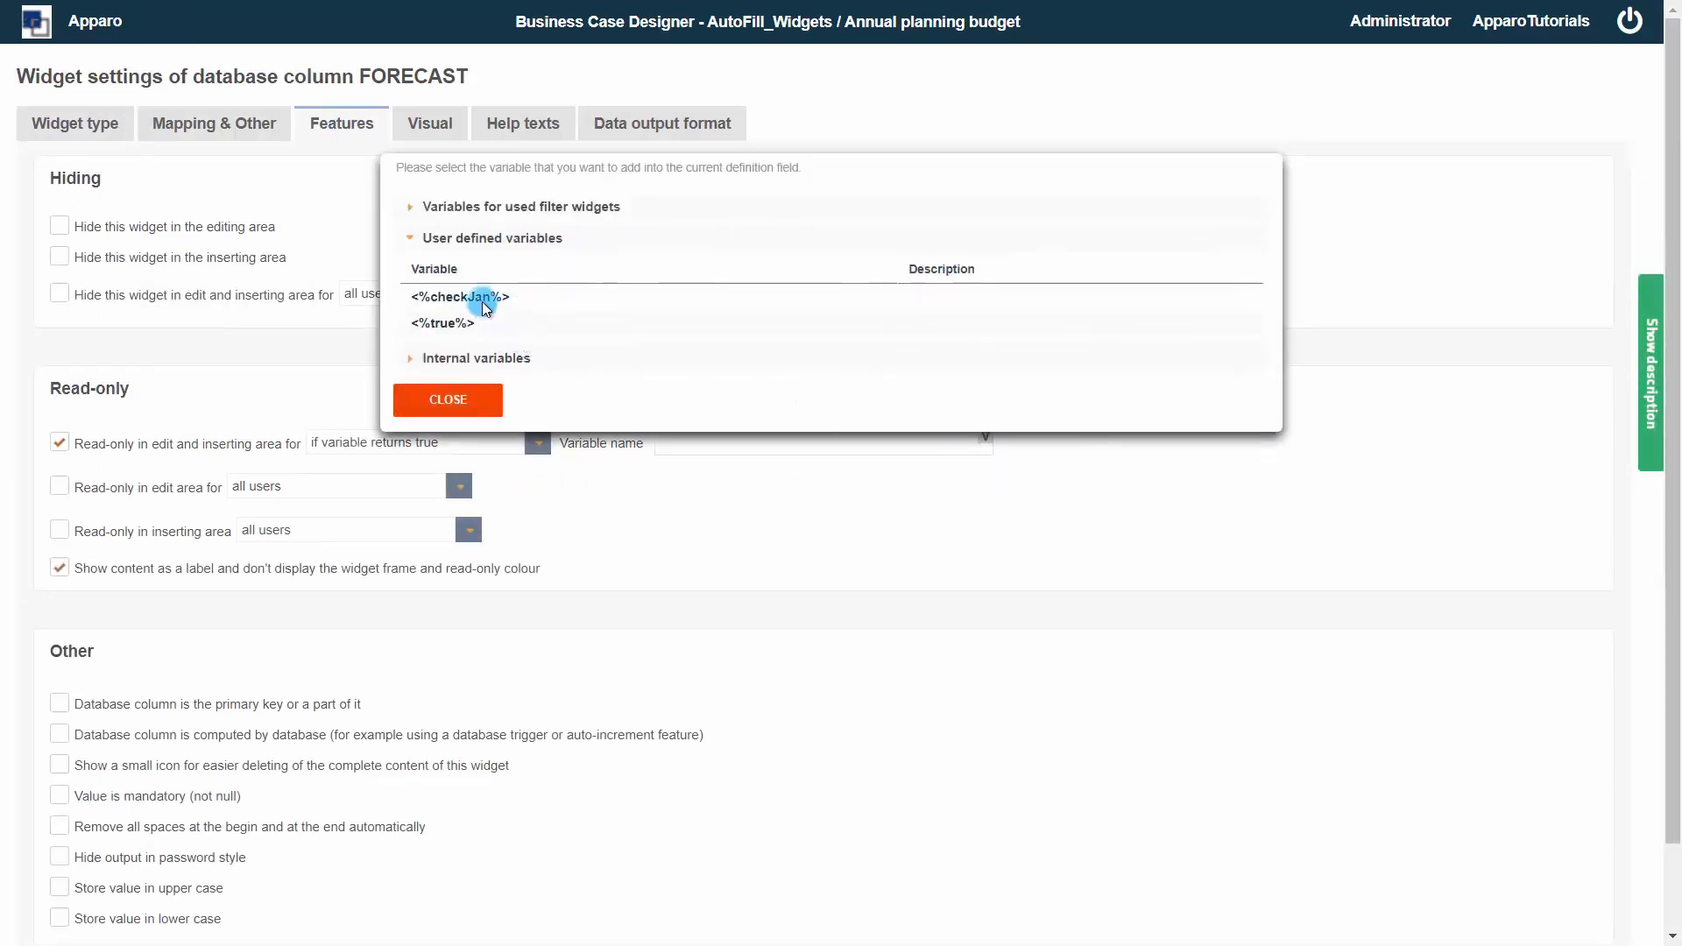
pyautogui.click(485, 299)
pyautogui.scroll(-2, 267, 472)
pyautogui.click(78, 904)
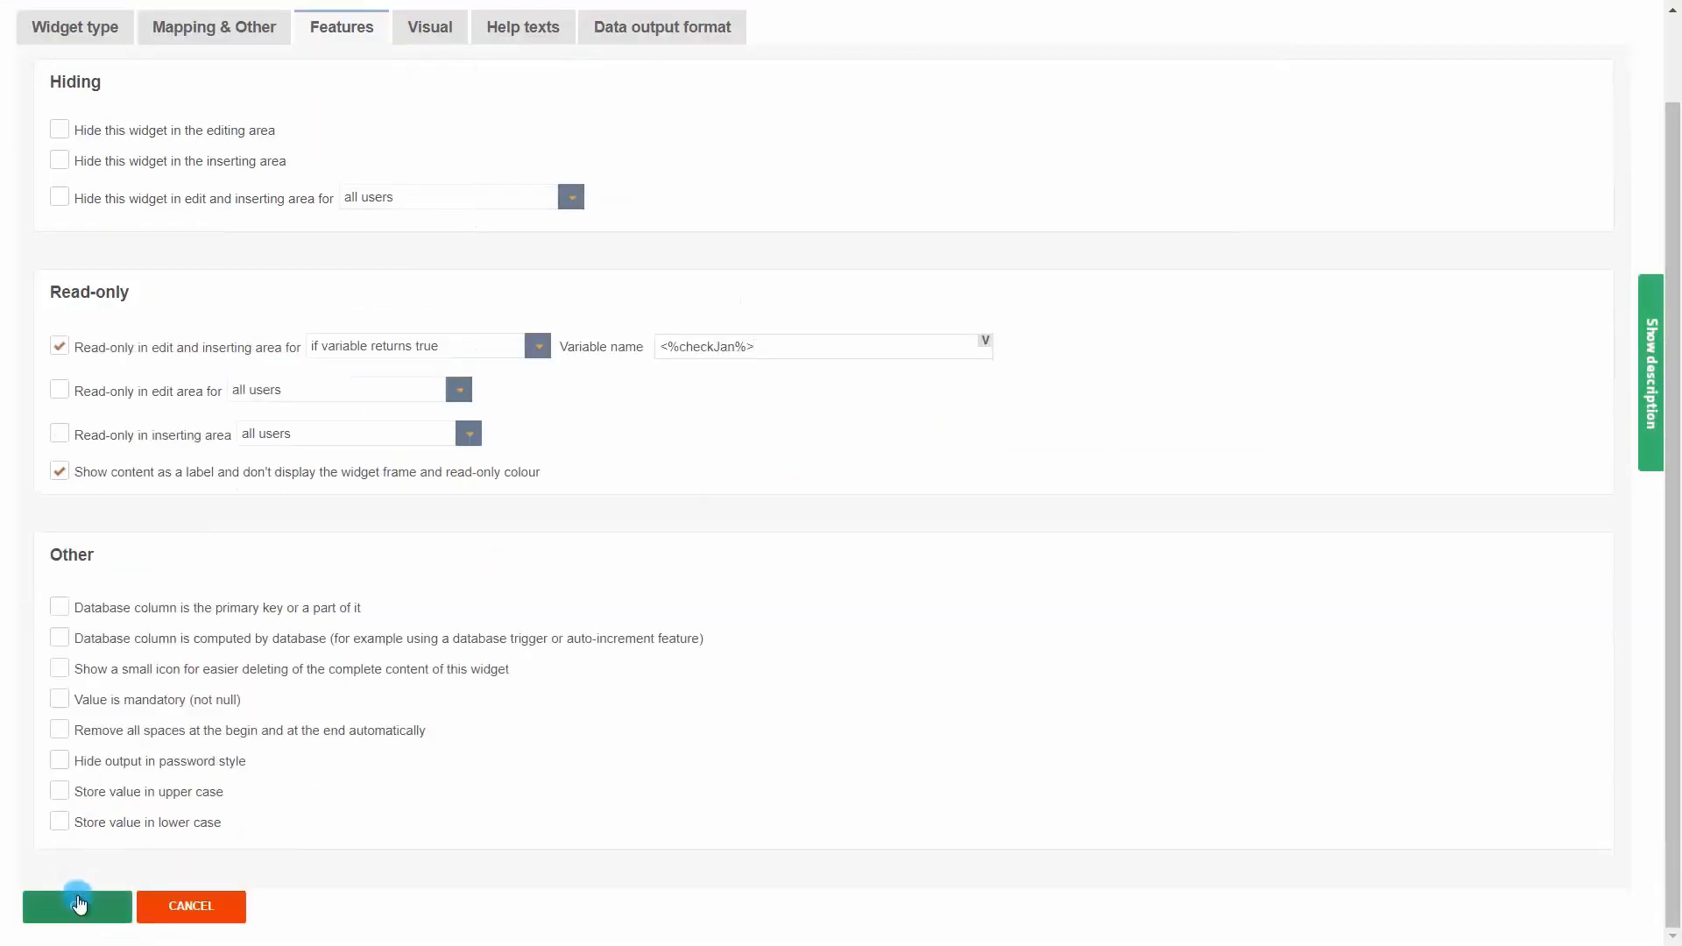
# Run the business case and enter 7000 as Bags New York's yearly sum
pyautogui.click(59, 78)
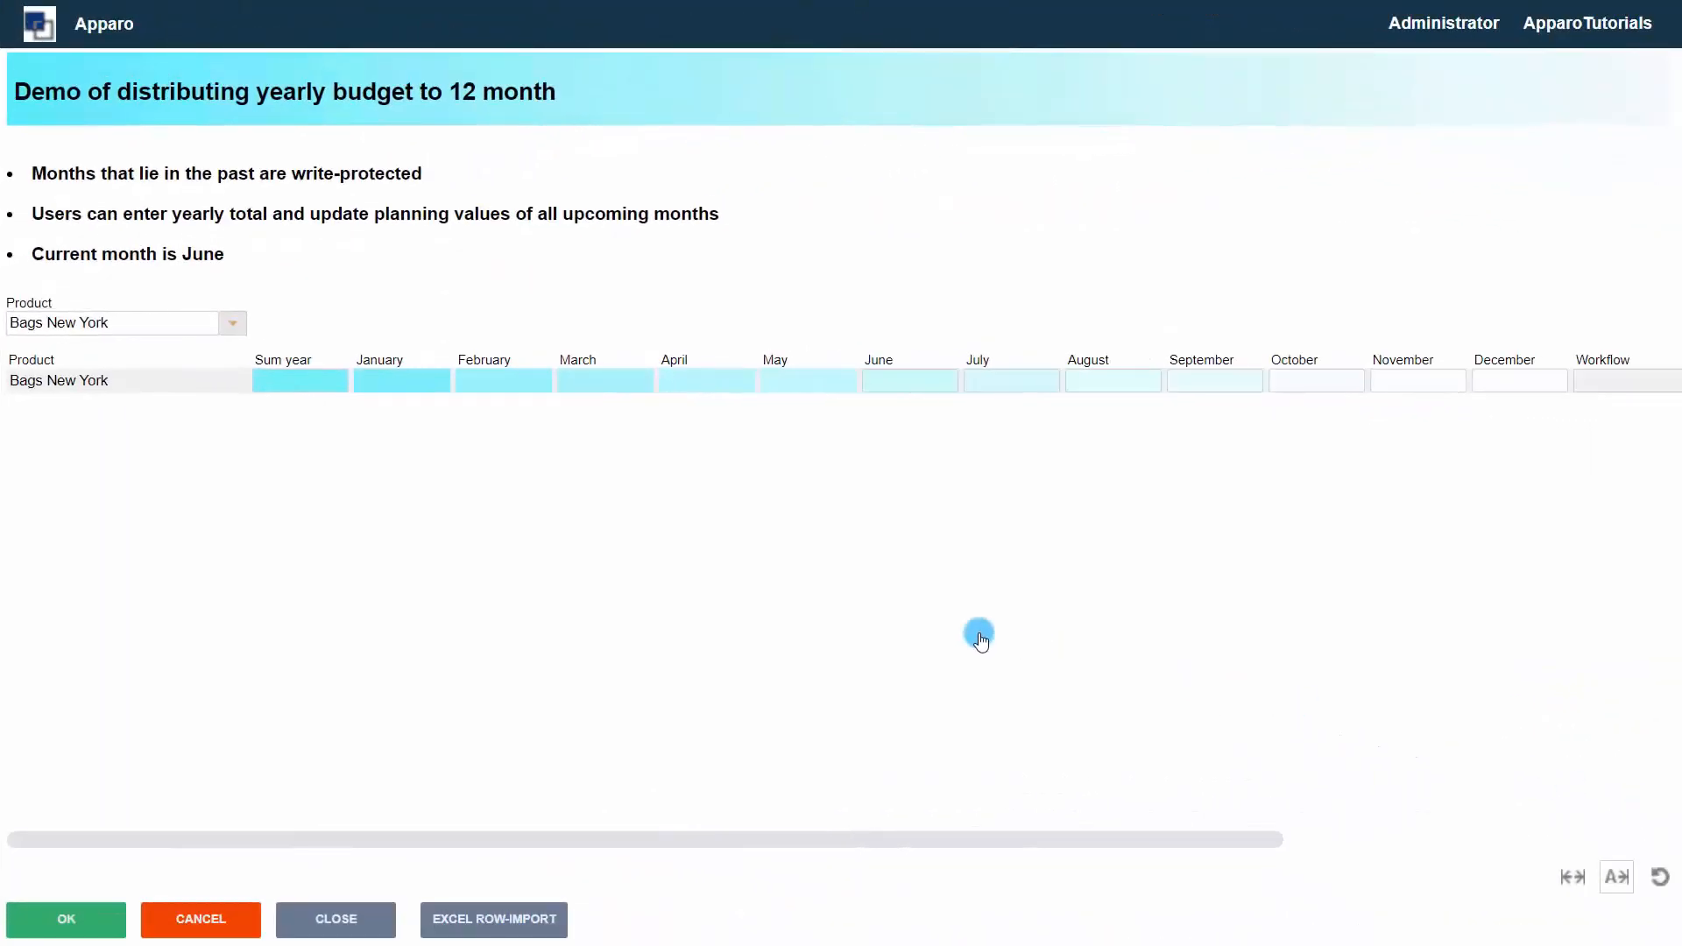
pyautogui.click(305, 385)
pyautogui.write('7000')
pyautogui.click(389, 386)
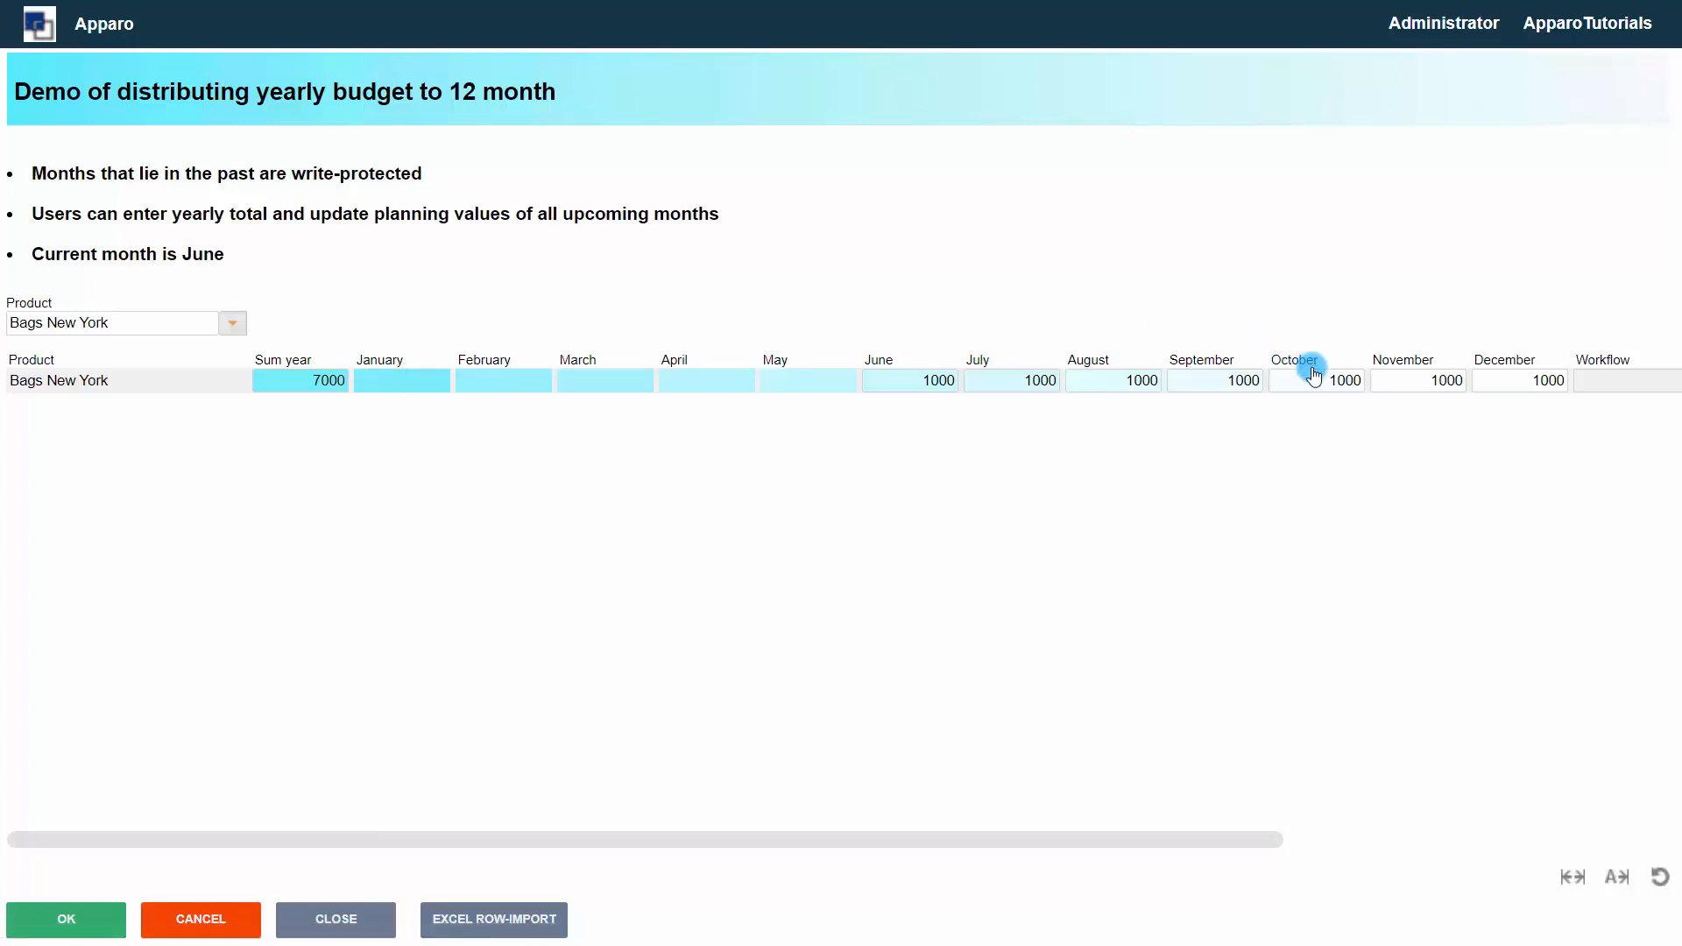
# Set October's value to 1900 to test the year-sum recalculation
pyautogui.doubleClick(1342, 383)
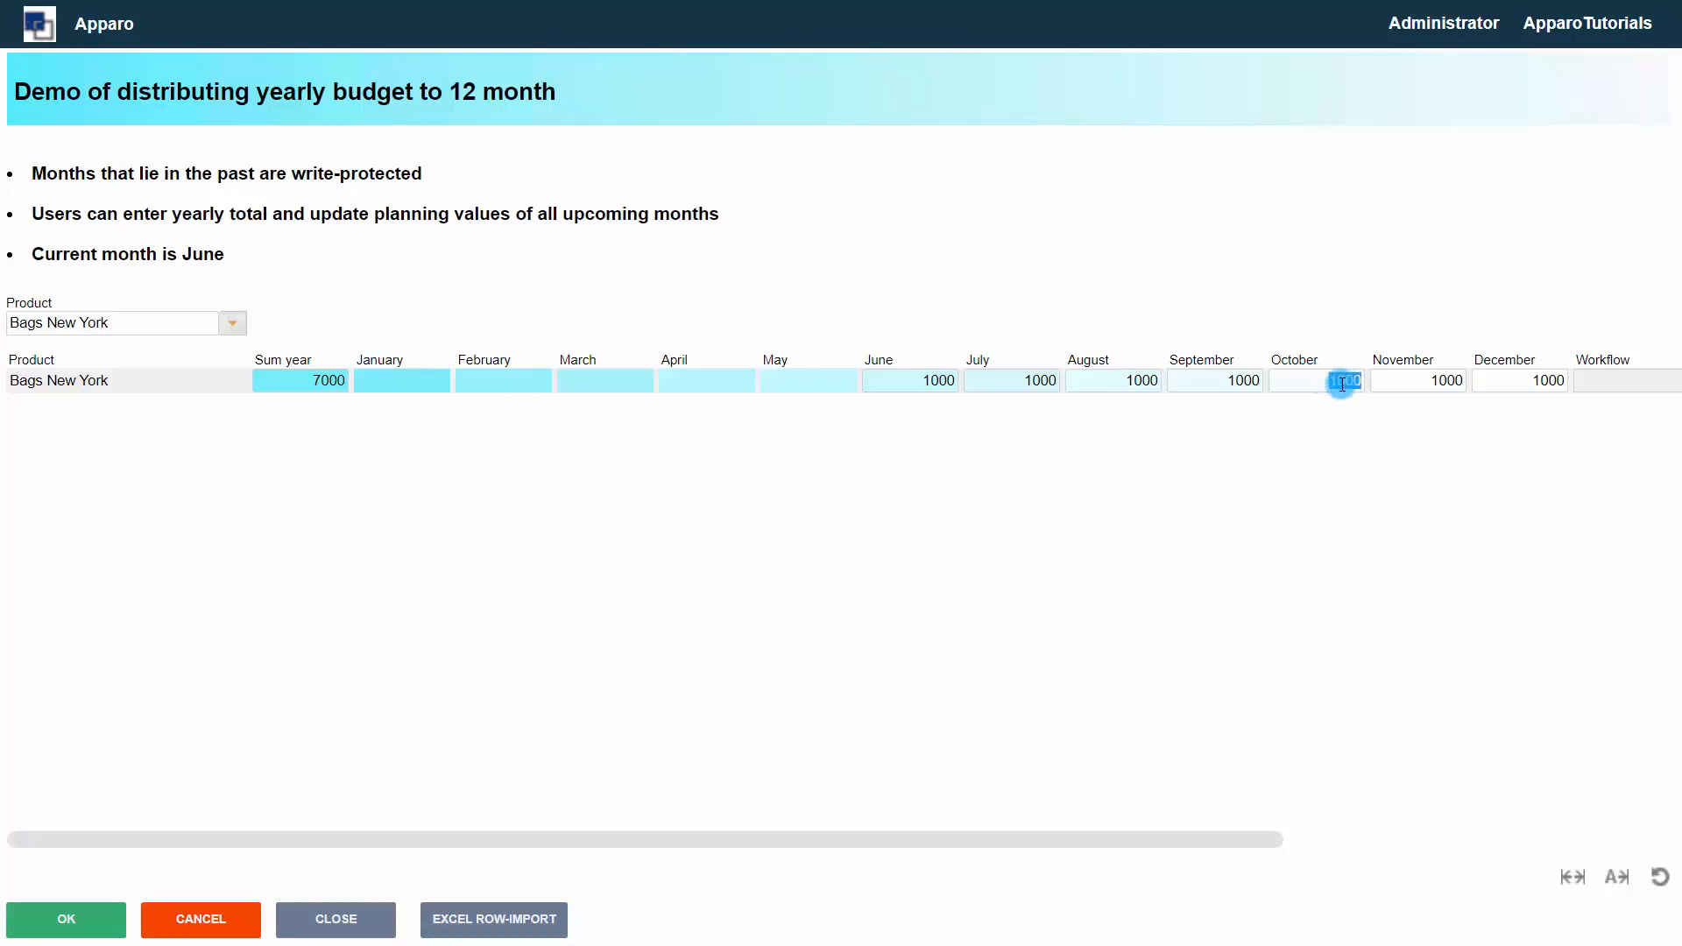
pyautogui.write('1900')
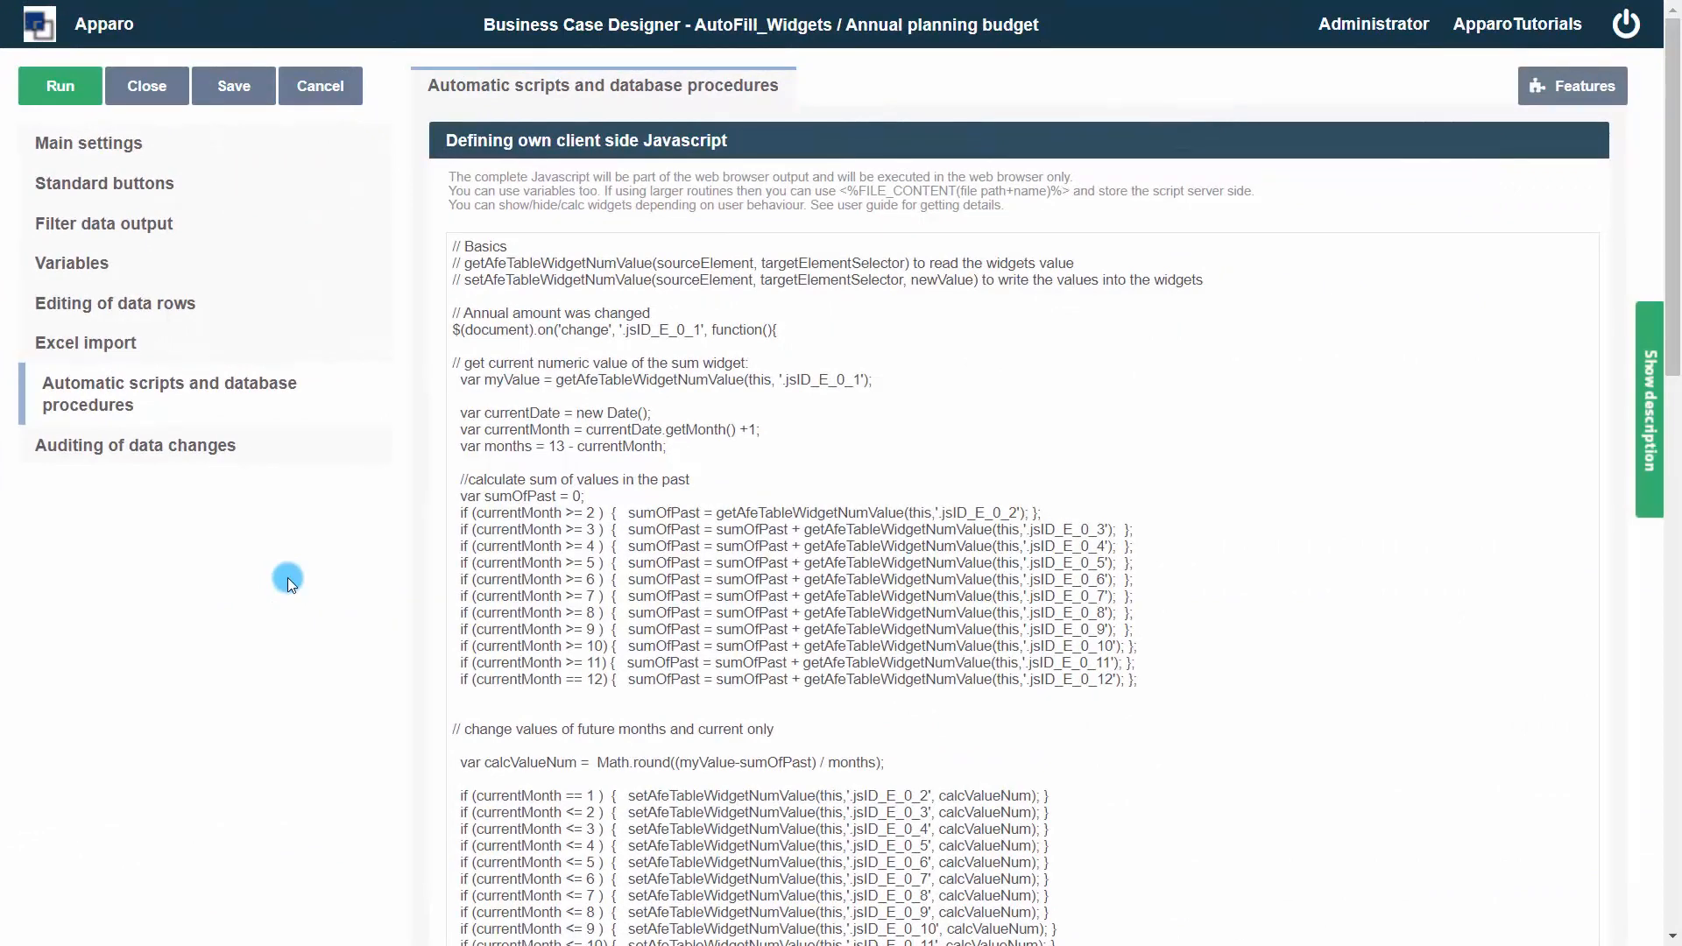
# Highlight the currentMonth <= 10 line in the client-side Javascript distribution code
pyautogui.scroll(-3, 288, 577)
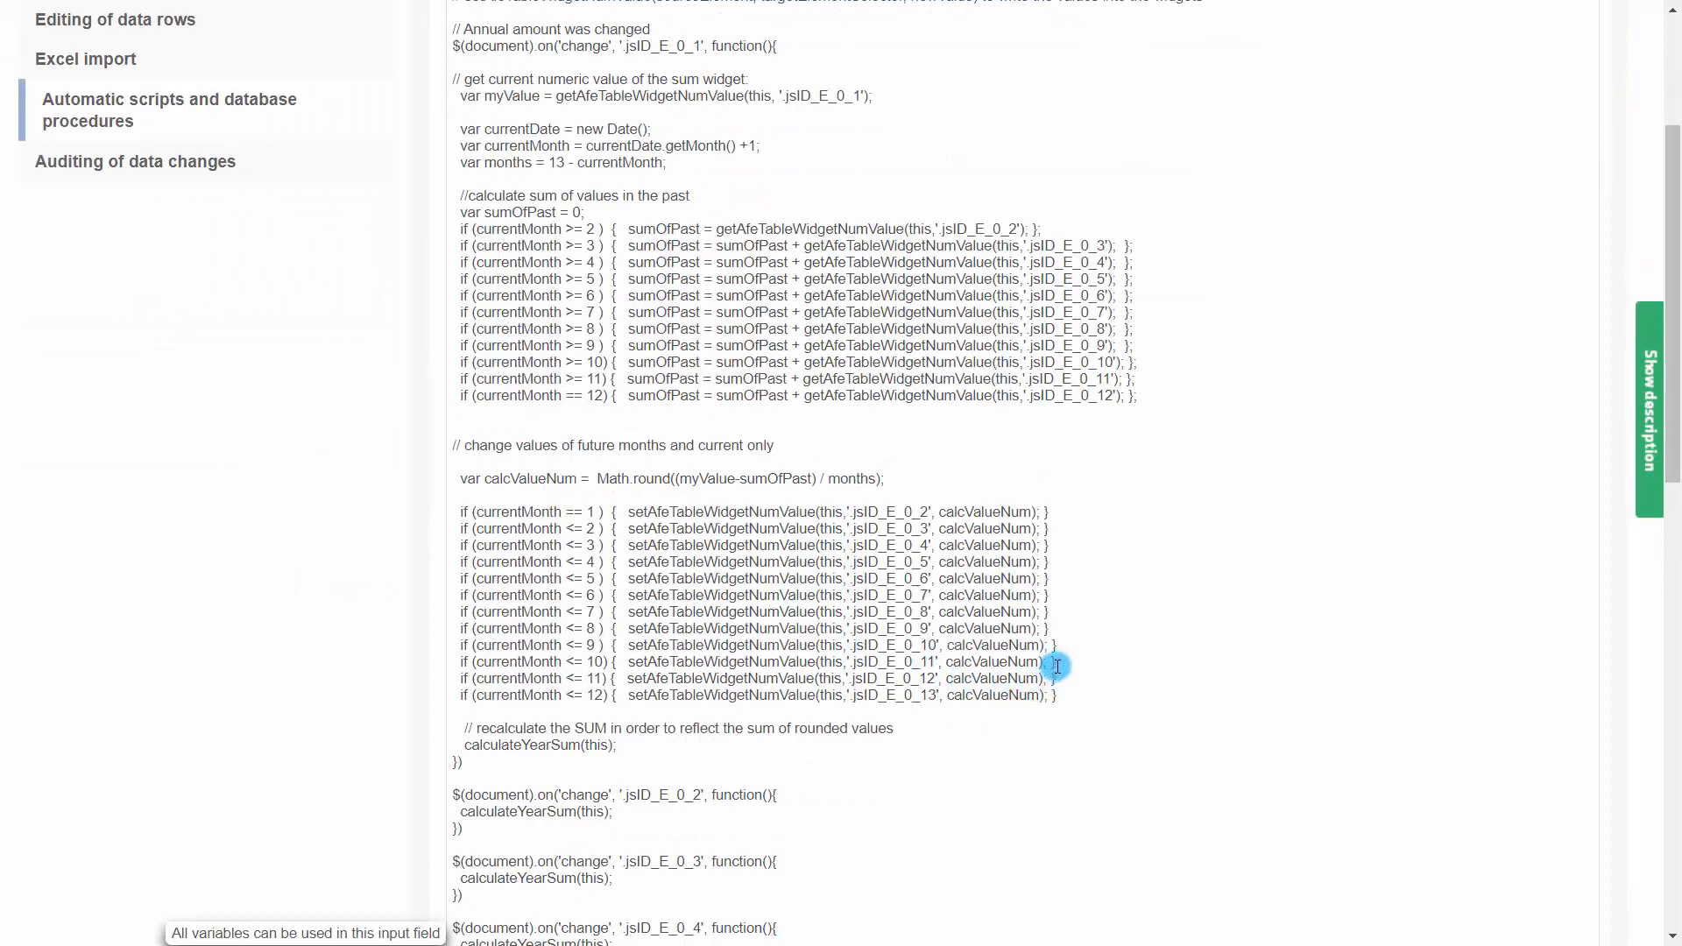
pyautogui.moveTo(1055, 665); pyautogui.dragTo(461, 666)
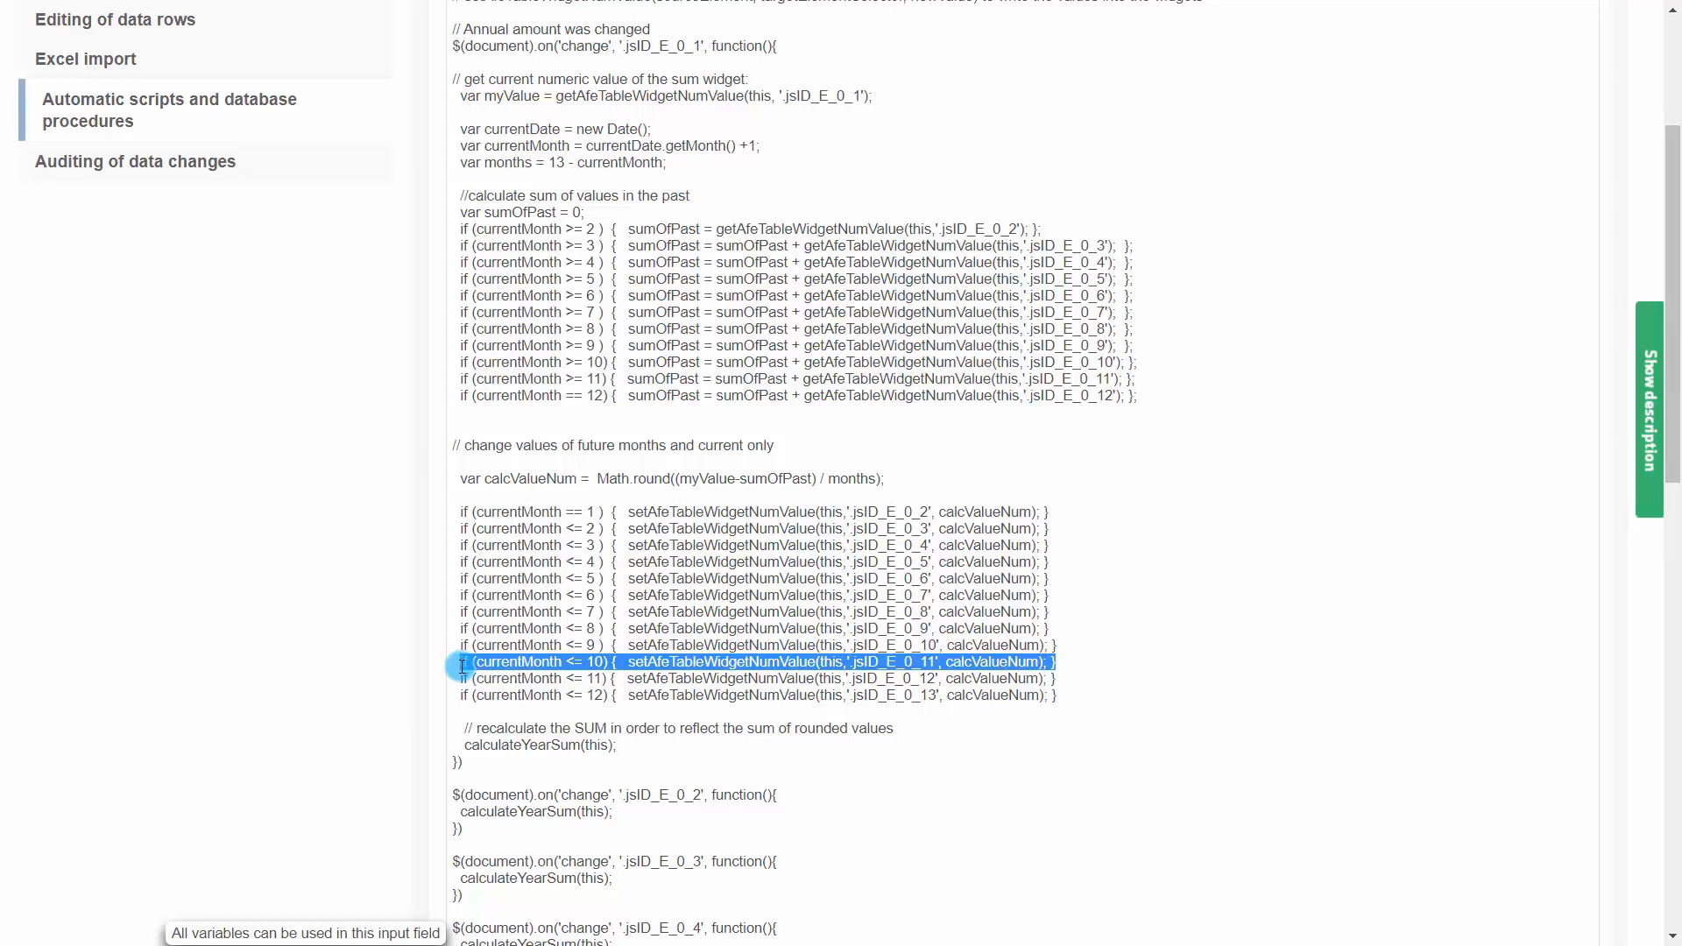
pyautogui.scroll(3, 345, 623)
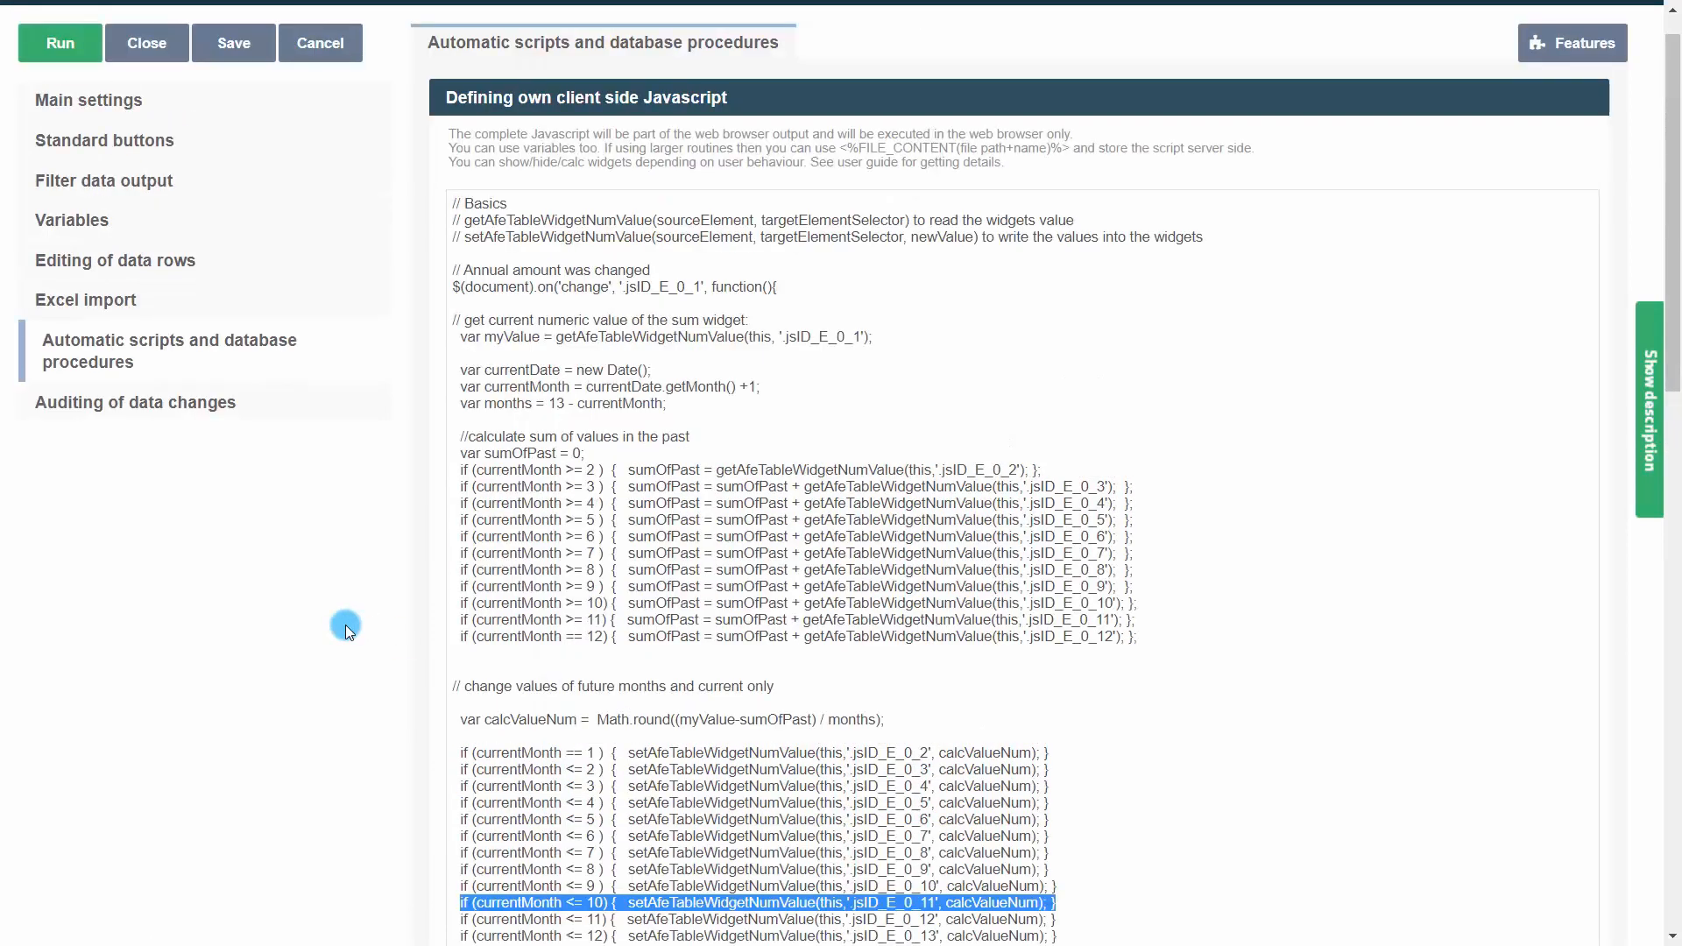
# Add an edit widget of type Label with variables whose label value is <%Leverage%>
pyautogui.click(109, 96)
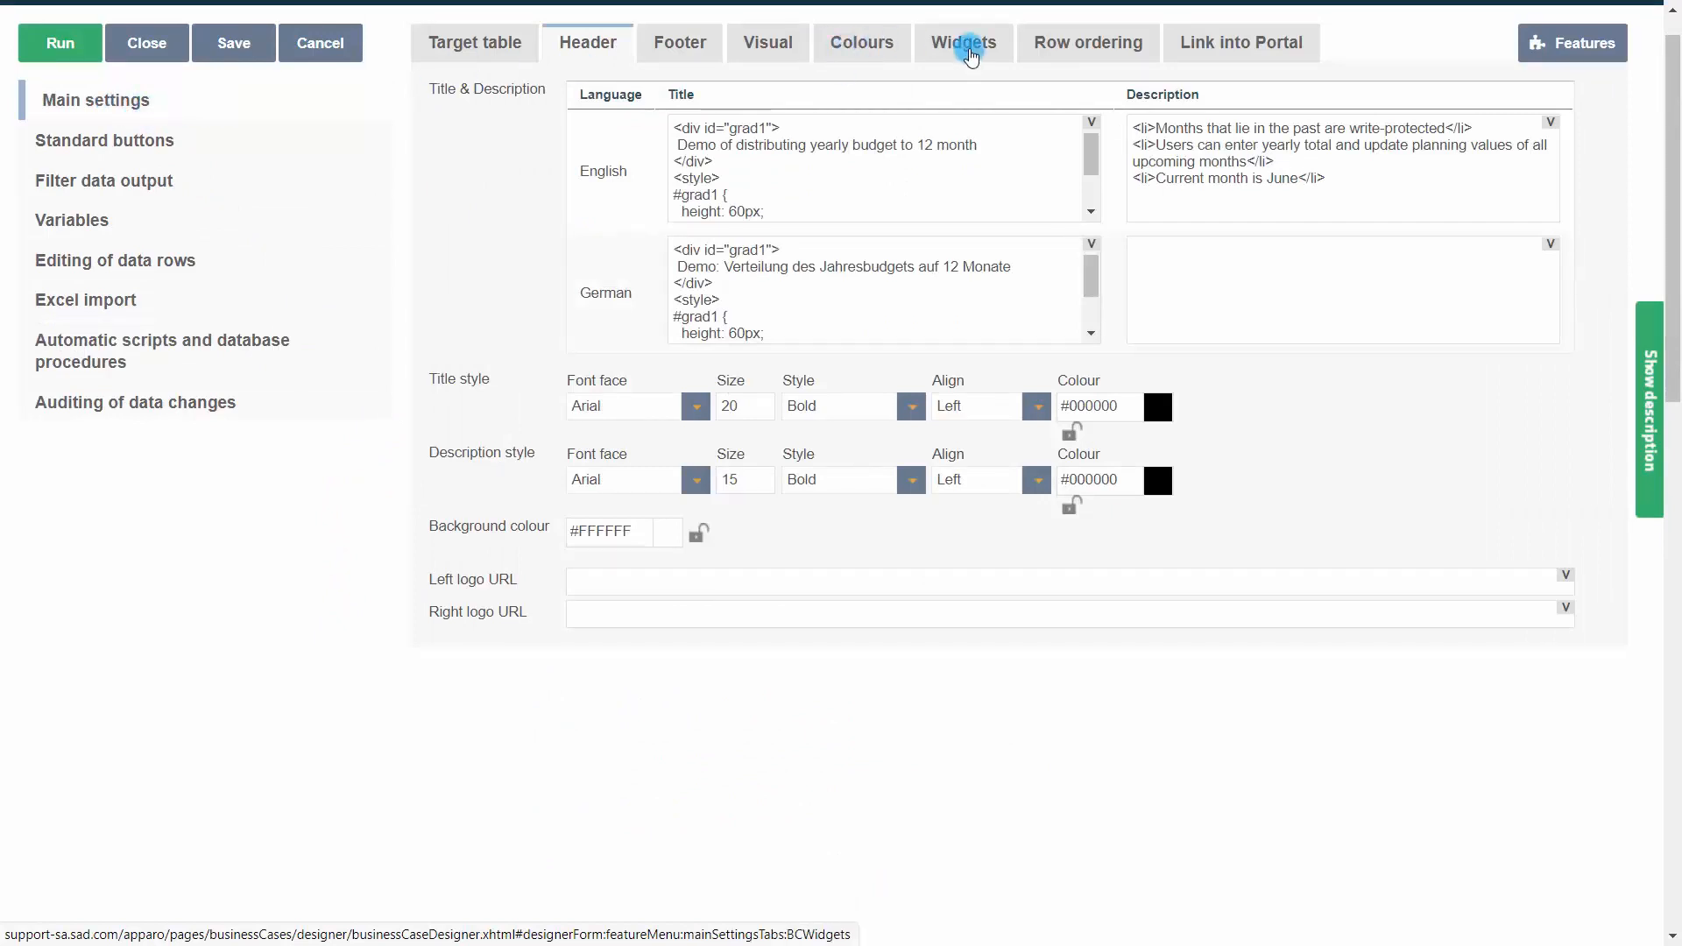
pyautogui.click(970, 56)
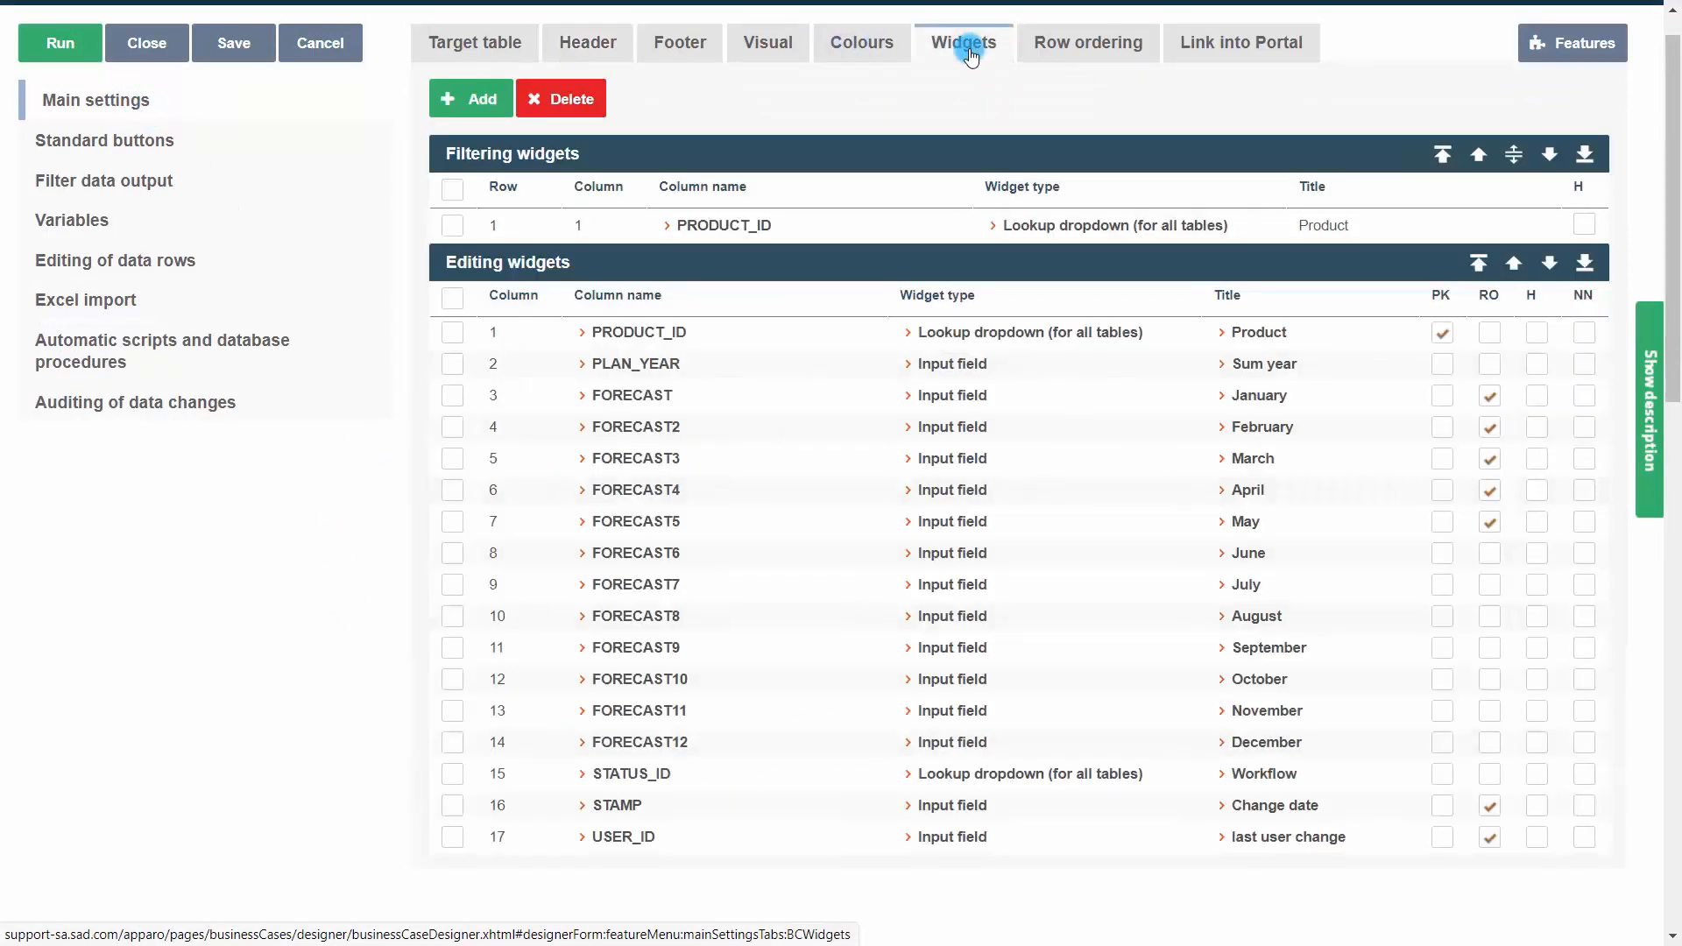
pyautogui.click(478, 107)
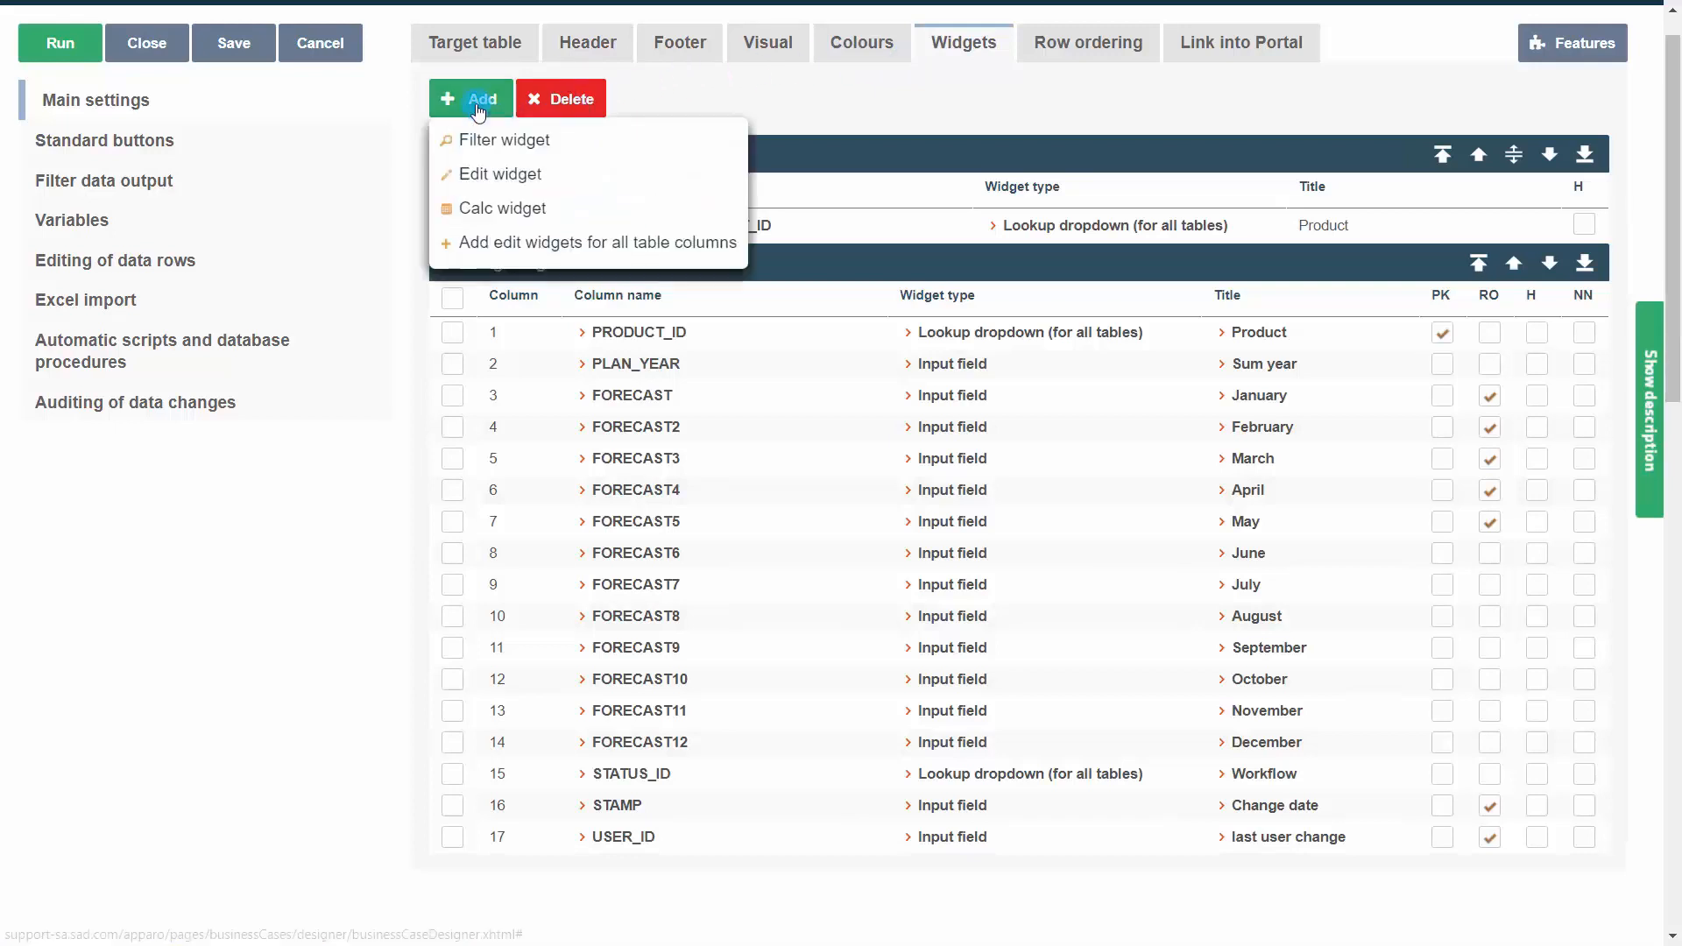
pyautogui.click(487, 175)
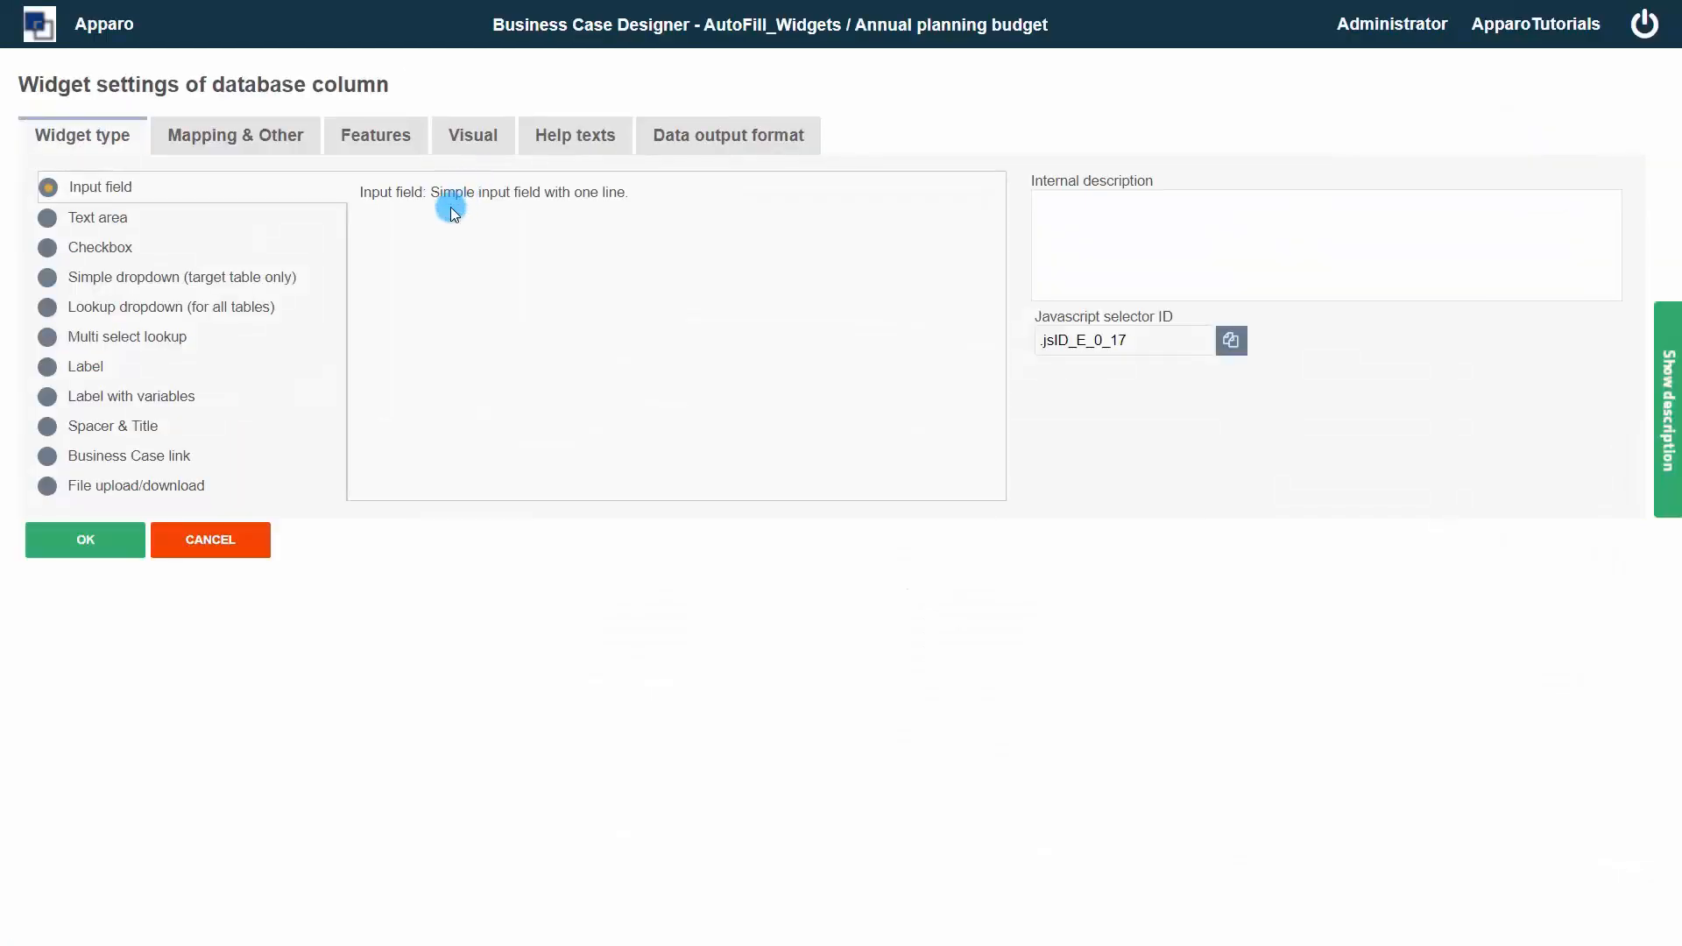
pyautogui.click(143, 399)
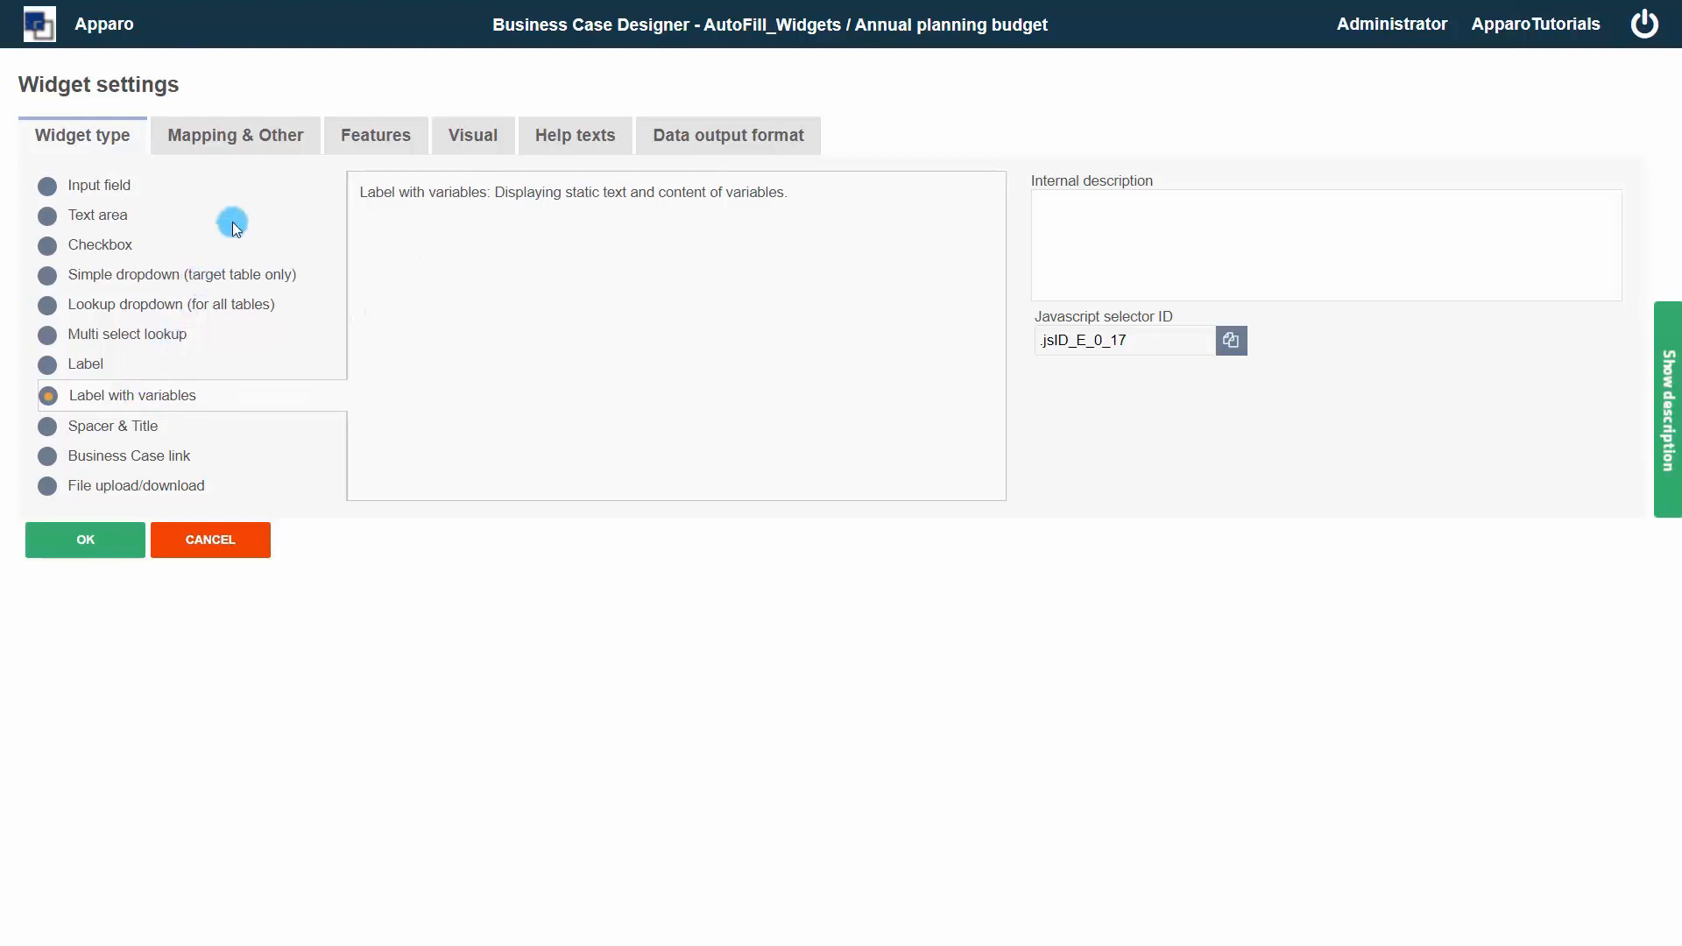
pyautogui.click(266, 148)
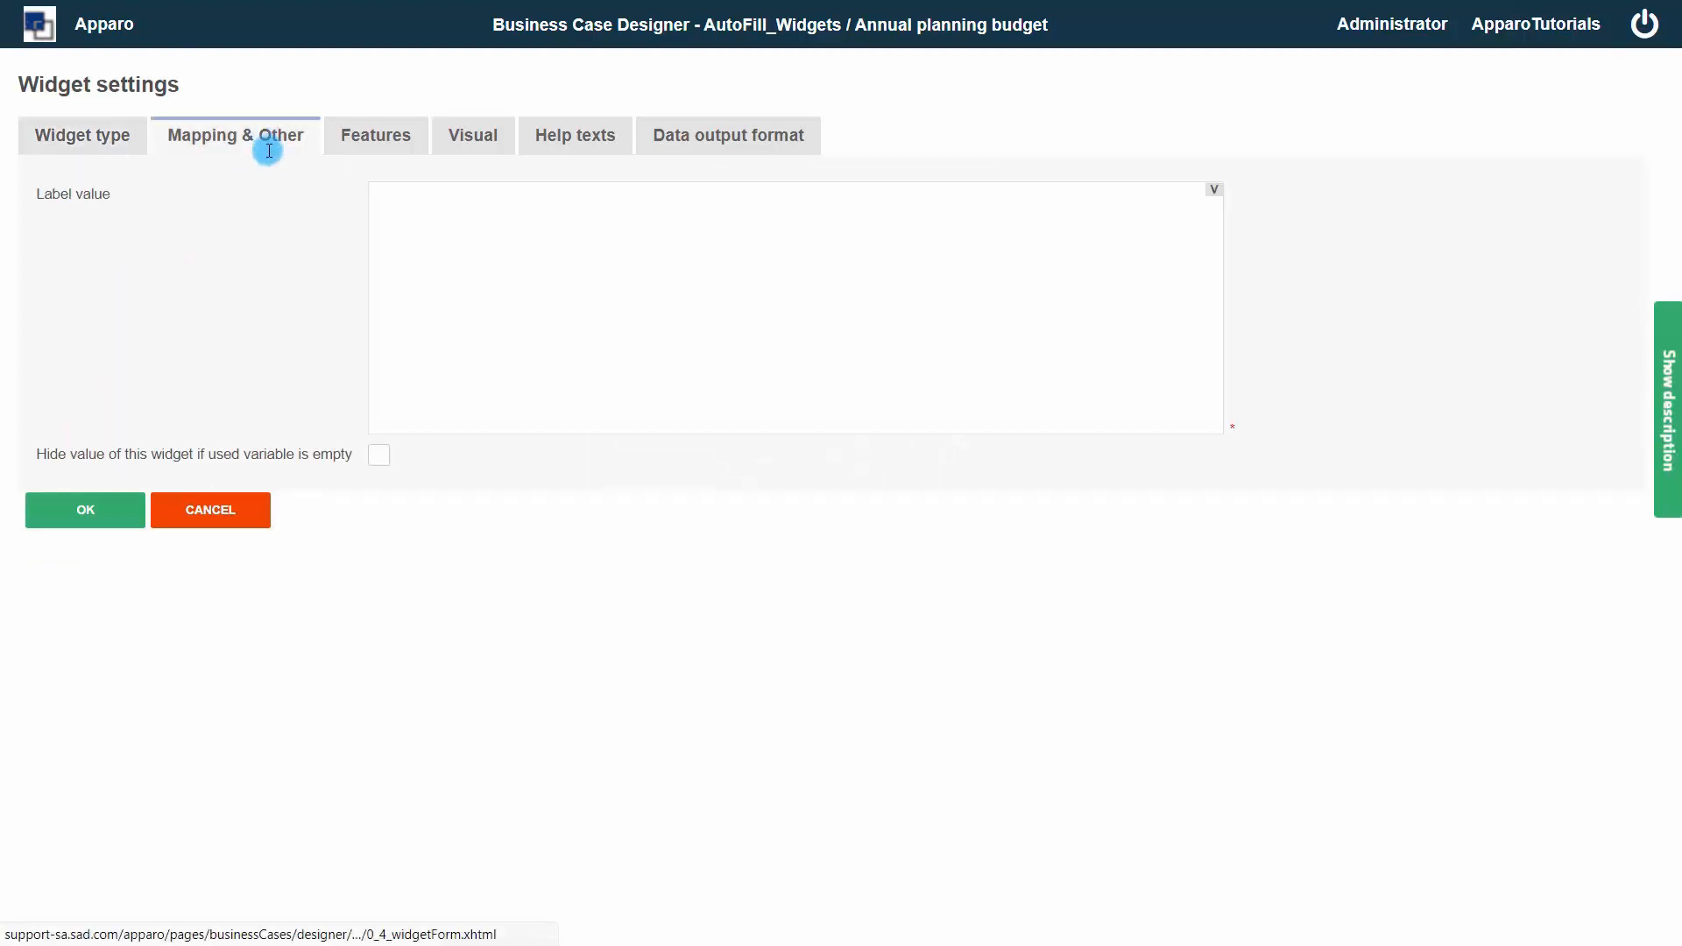
pyautogui.click(466, 259)
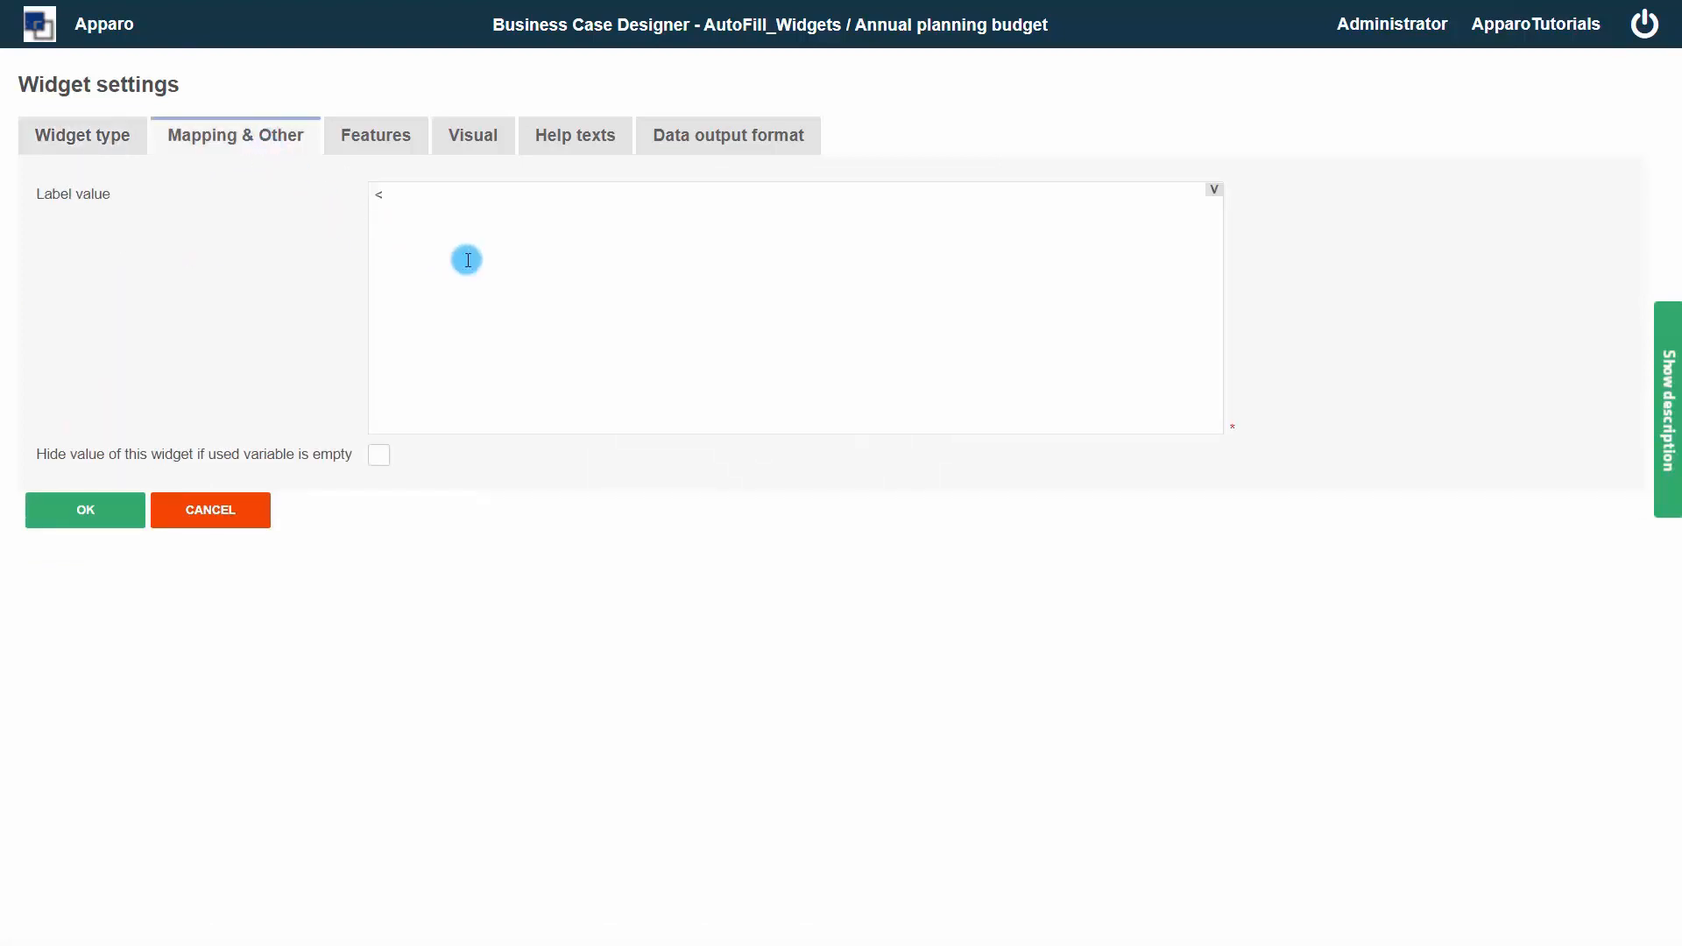
pyautogui.write('<%Leverage%>')
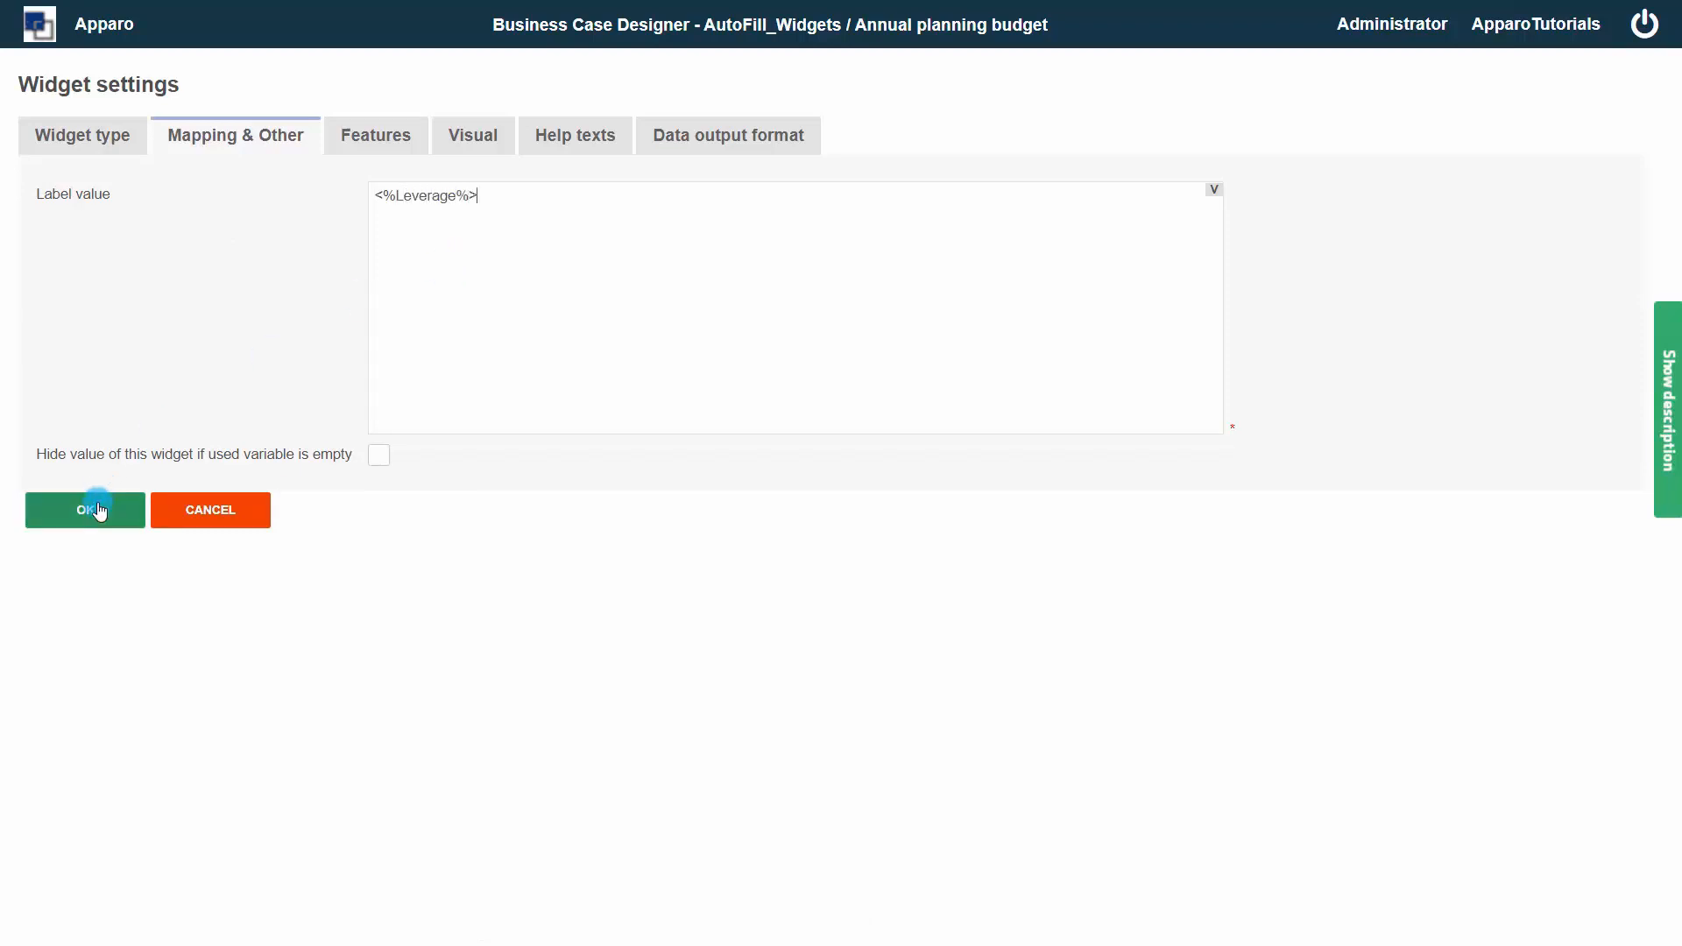
pyautogui.click(98, 509)
# Add another Label with variables edit widget whose label value is <%PreOrders%>
pyautogui.click(470, 143)
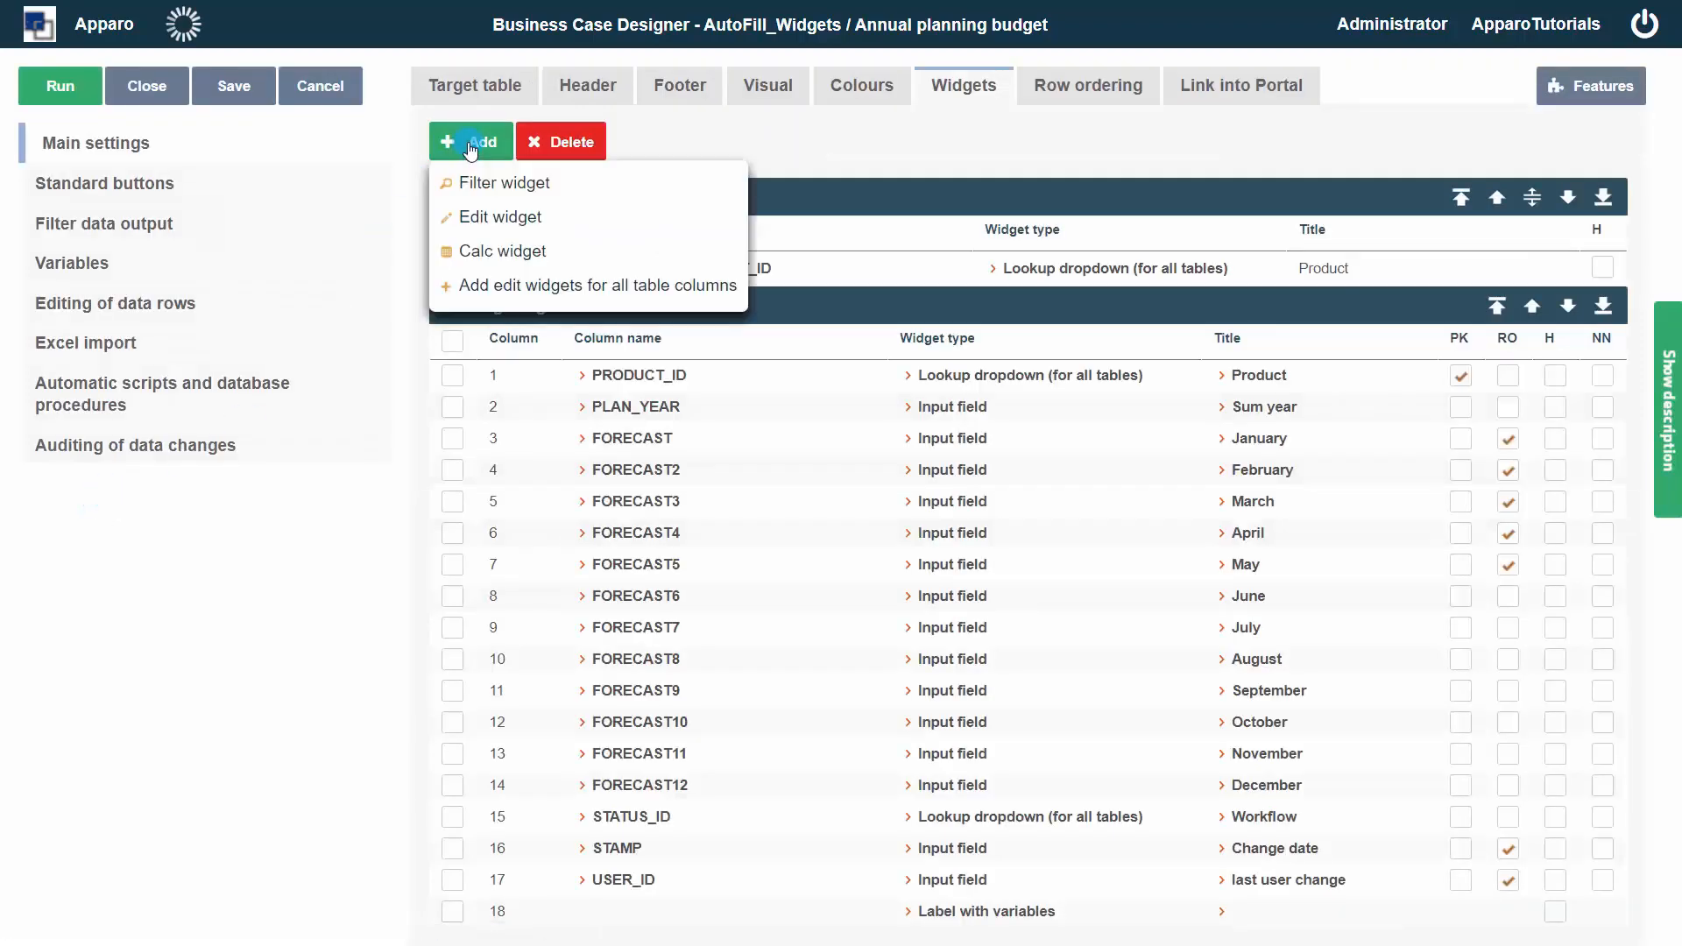
pyautogui.click(491, 217)
pyautogui.click(161, 398)
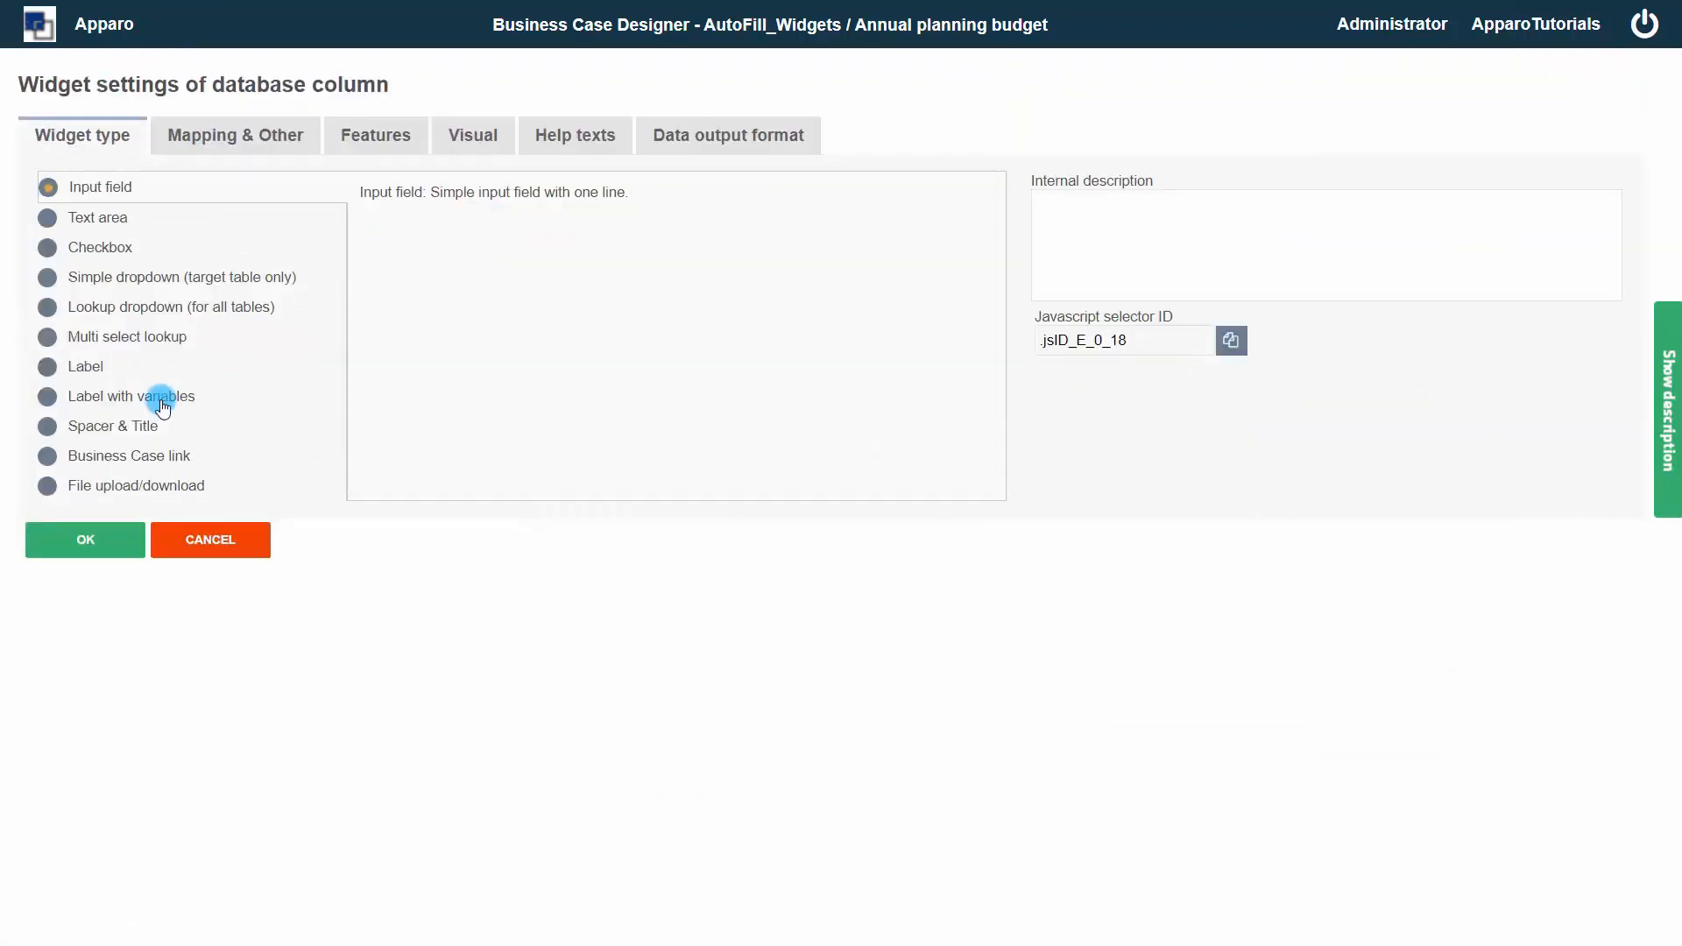
pyautogui.click(228, 129)
pyautogui.click(440, 219)
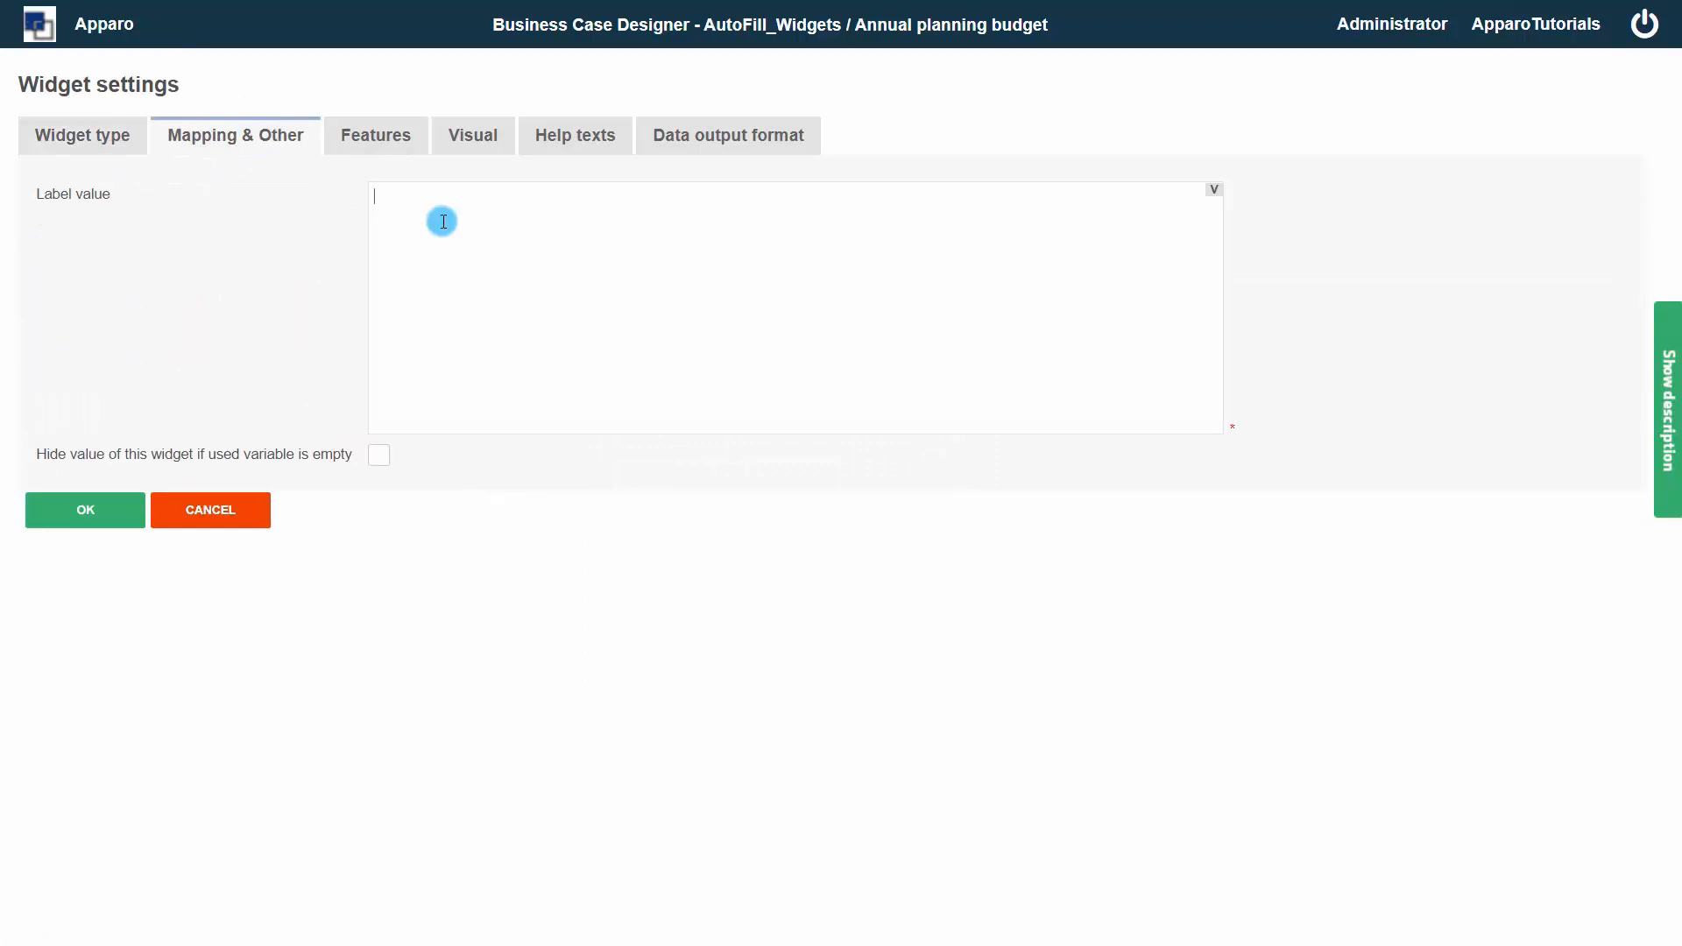
pyautogui.write('<%PreOrders%>')
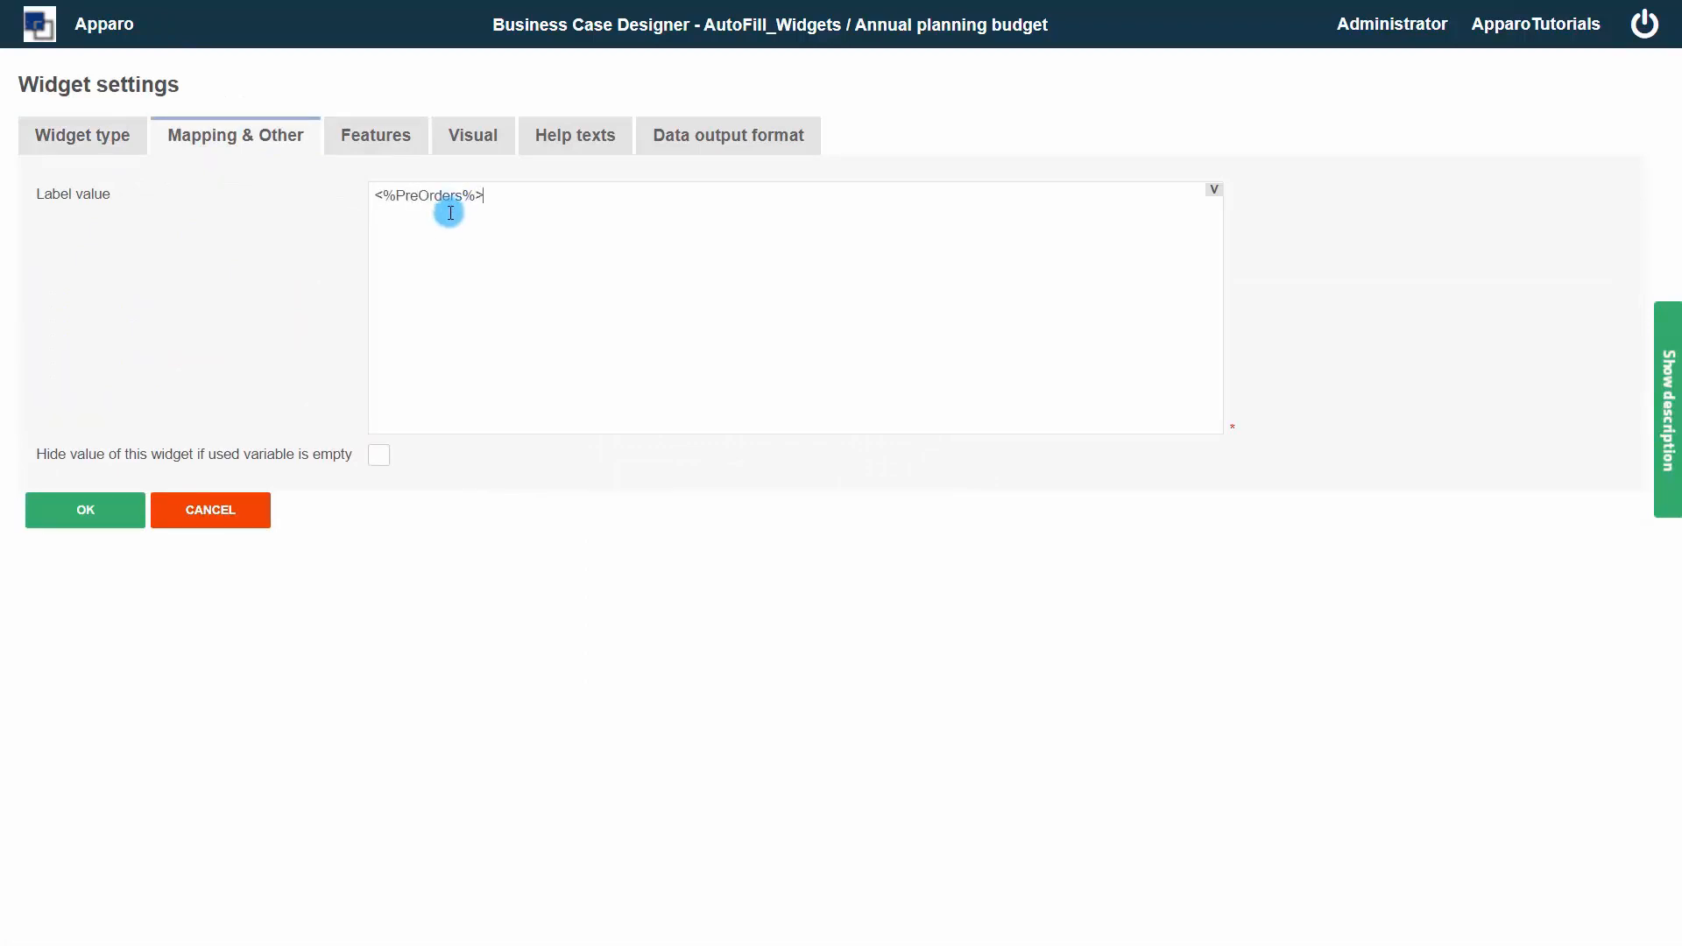
pyautogui.click(98, 504)
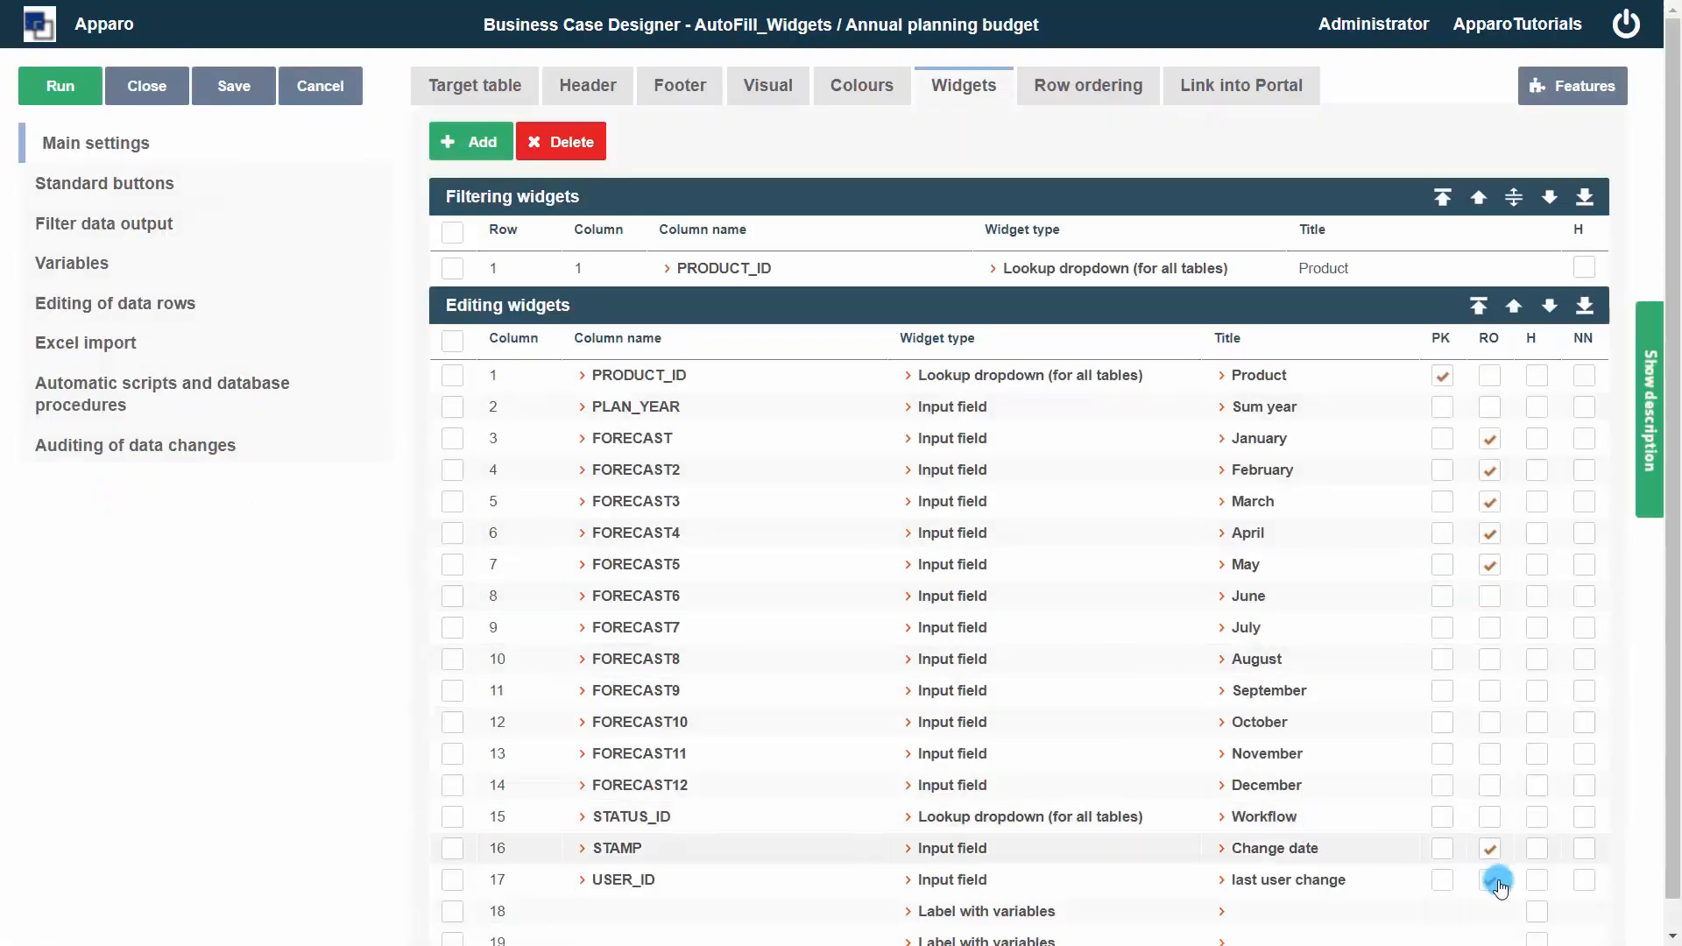
# Hide the two new label widgets and check the first one's Javascript selector ID without saving changes
pyautogui.click(1537, 913)
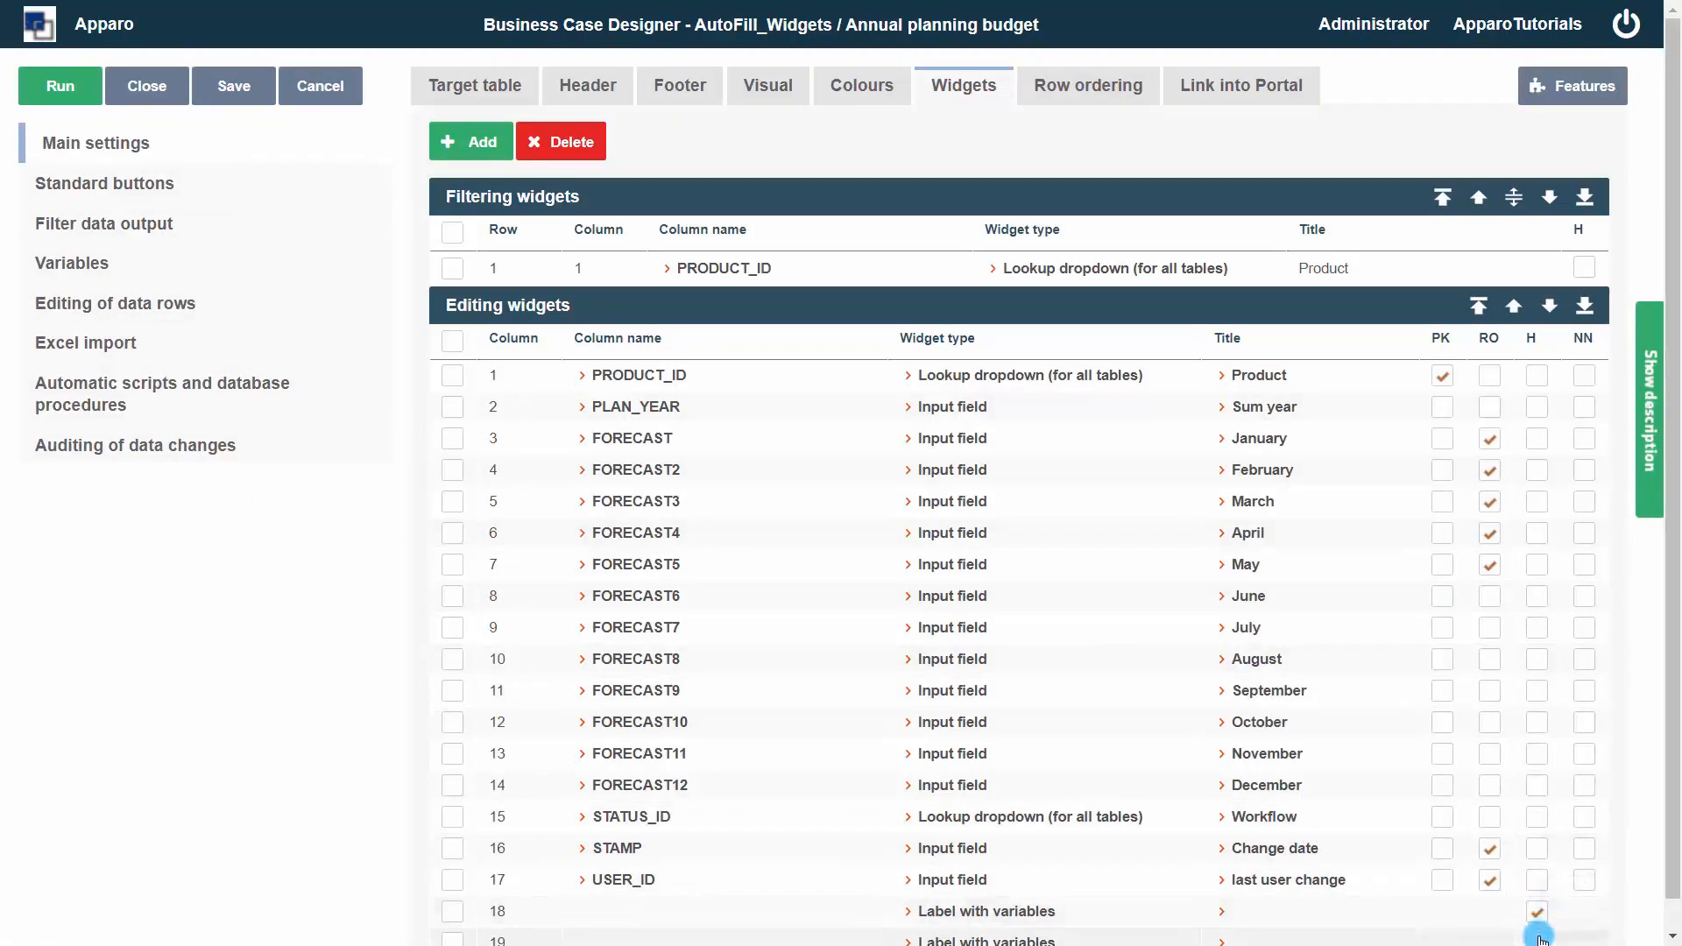
pyautogui.scroll(-1, 1442, 886)
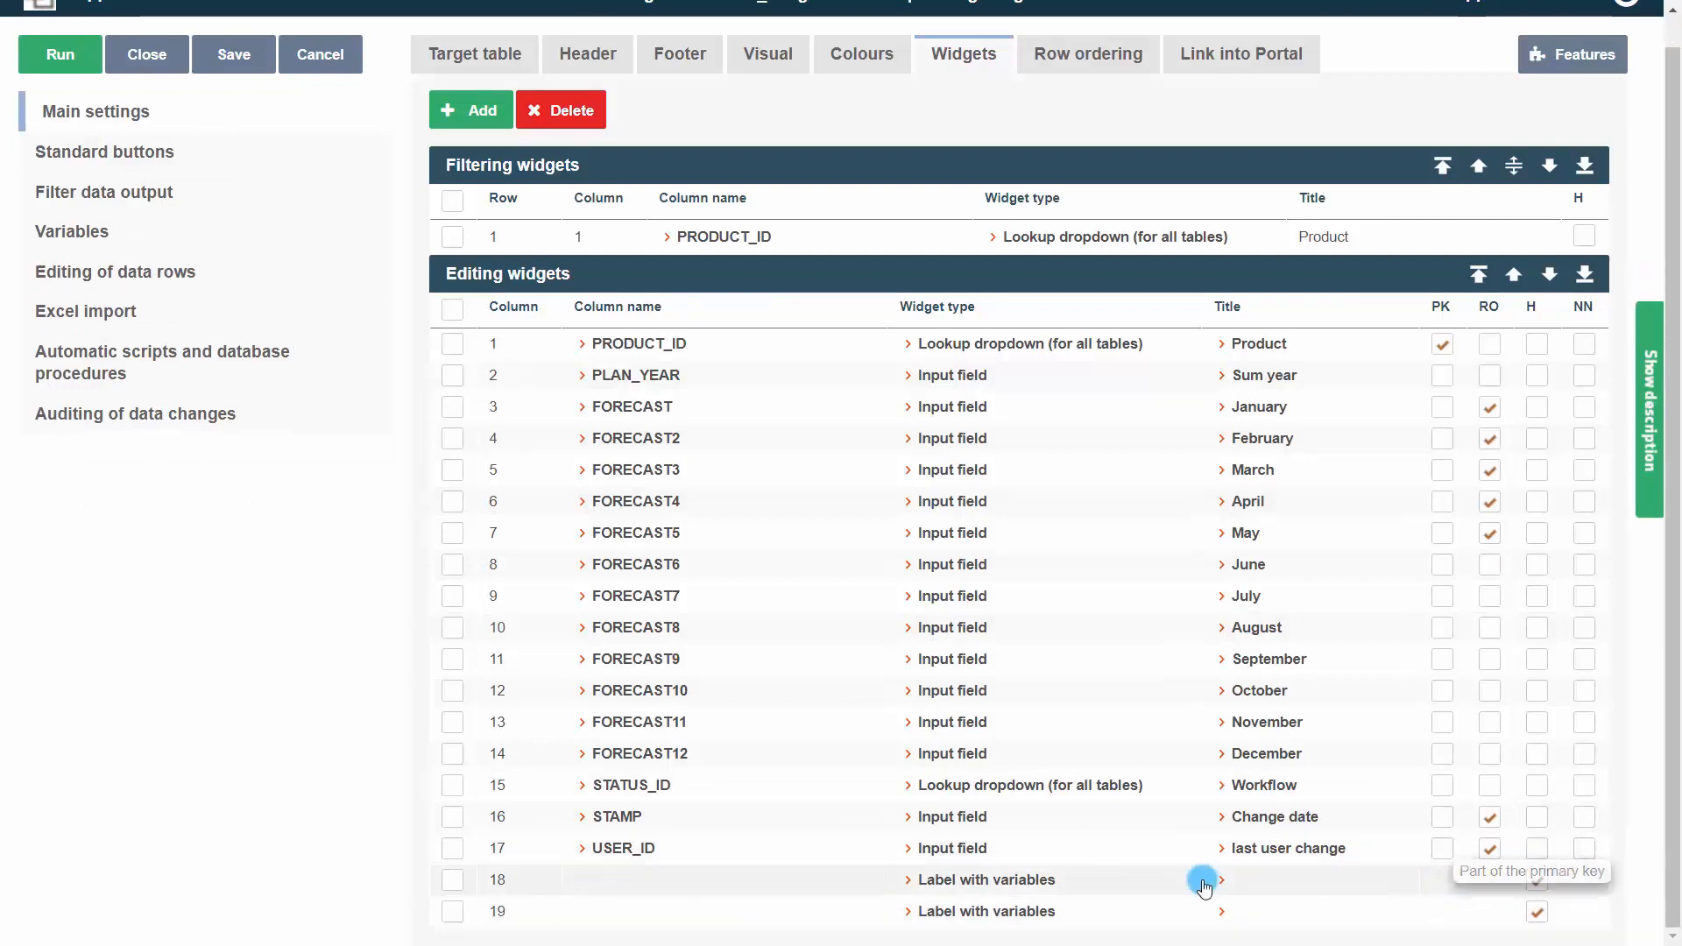
pyautogui.click(1004, 888)
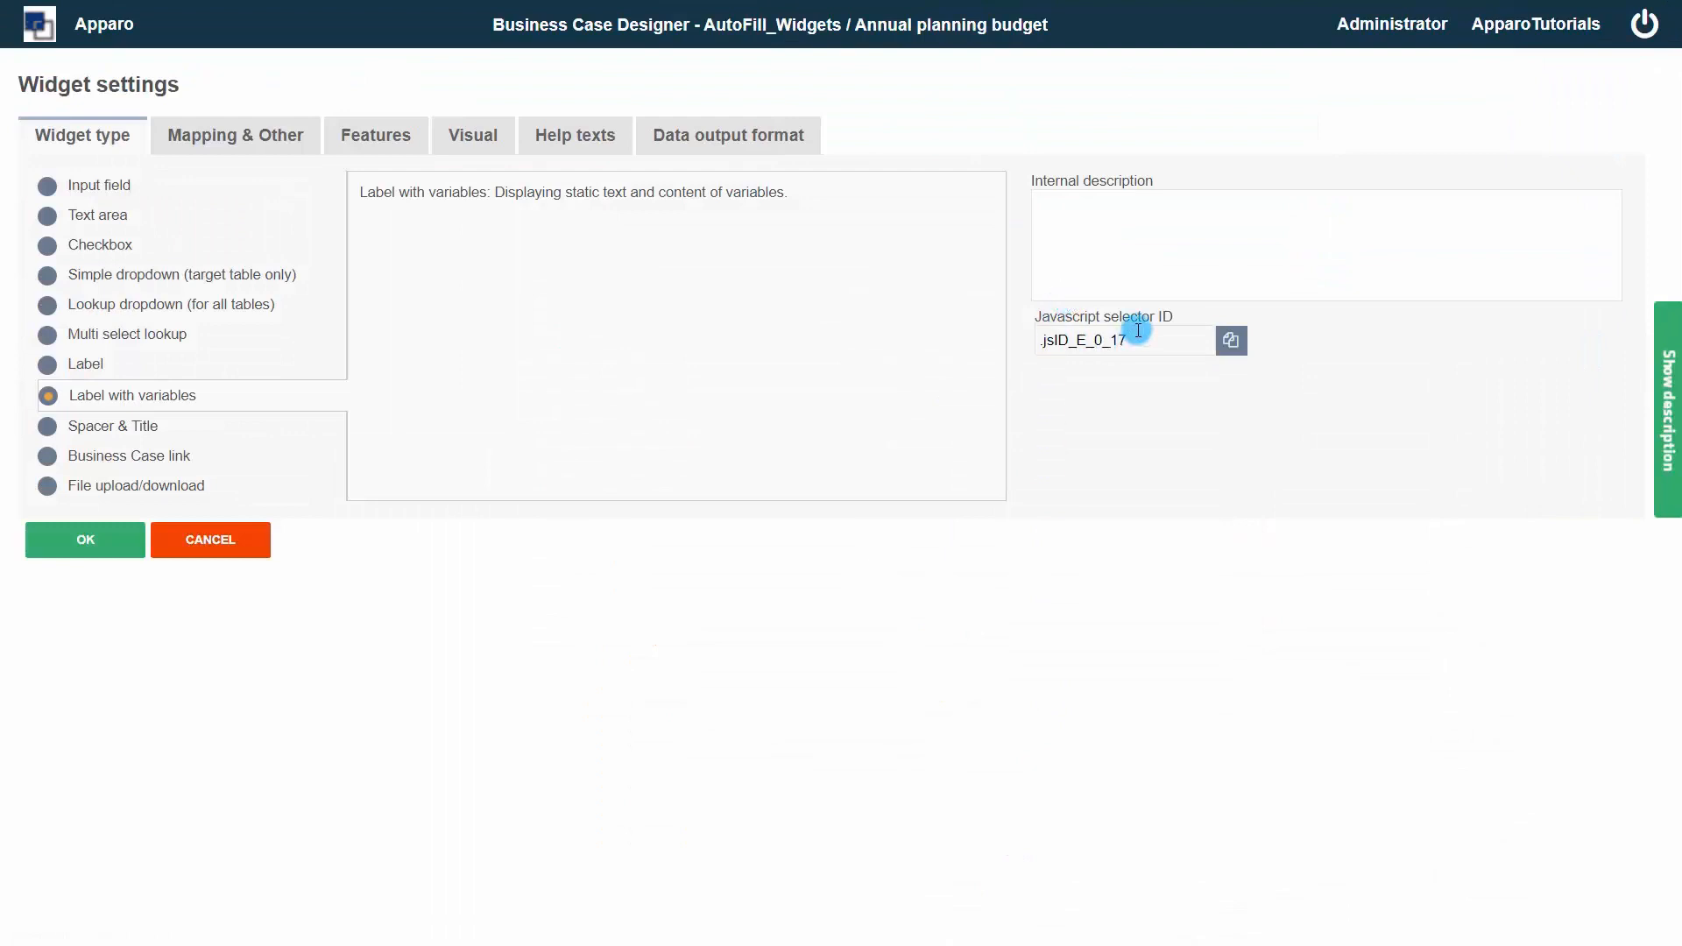
pyautogui.moveTo(1138, 331); pyautogui.dragTo(1011, 345)
pyautogui.click(263, 540)
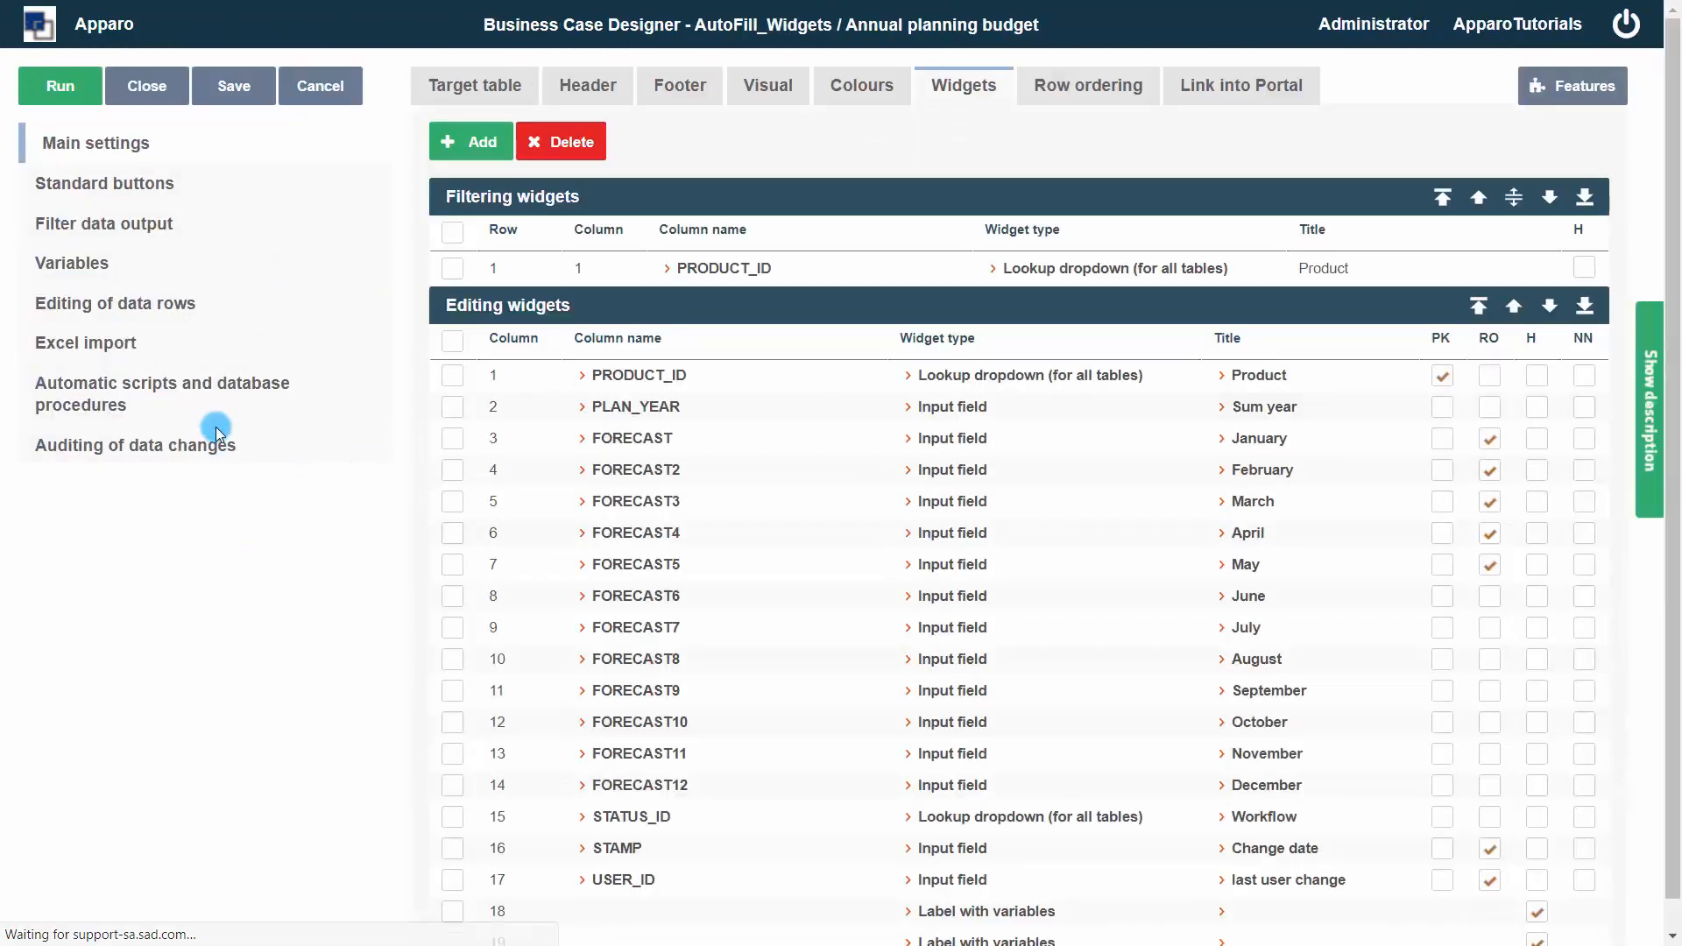
# Create a script variable named Leverage whose Javascript body defines x
pyautogui.click(105, 268)
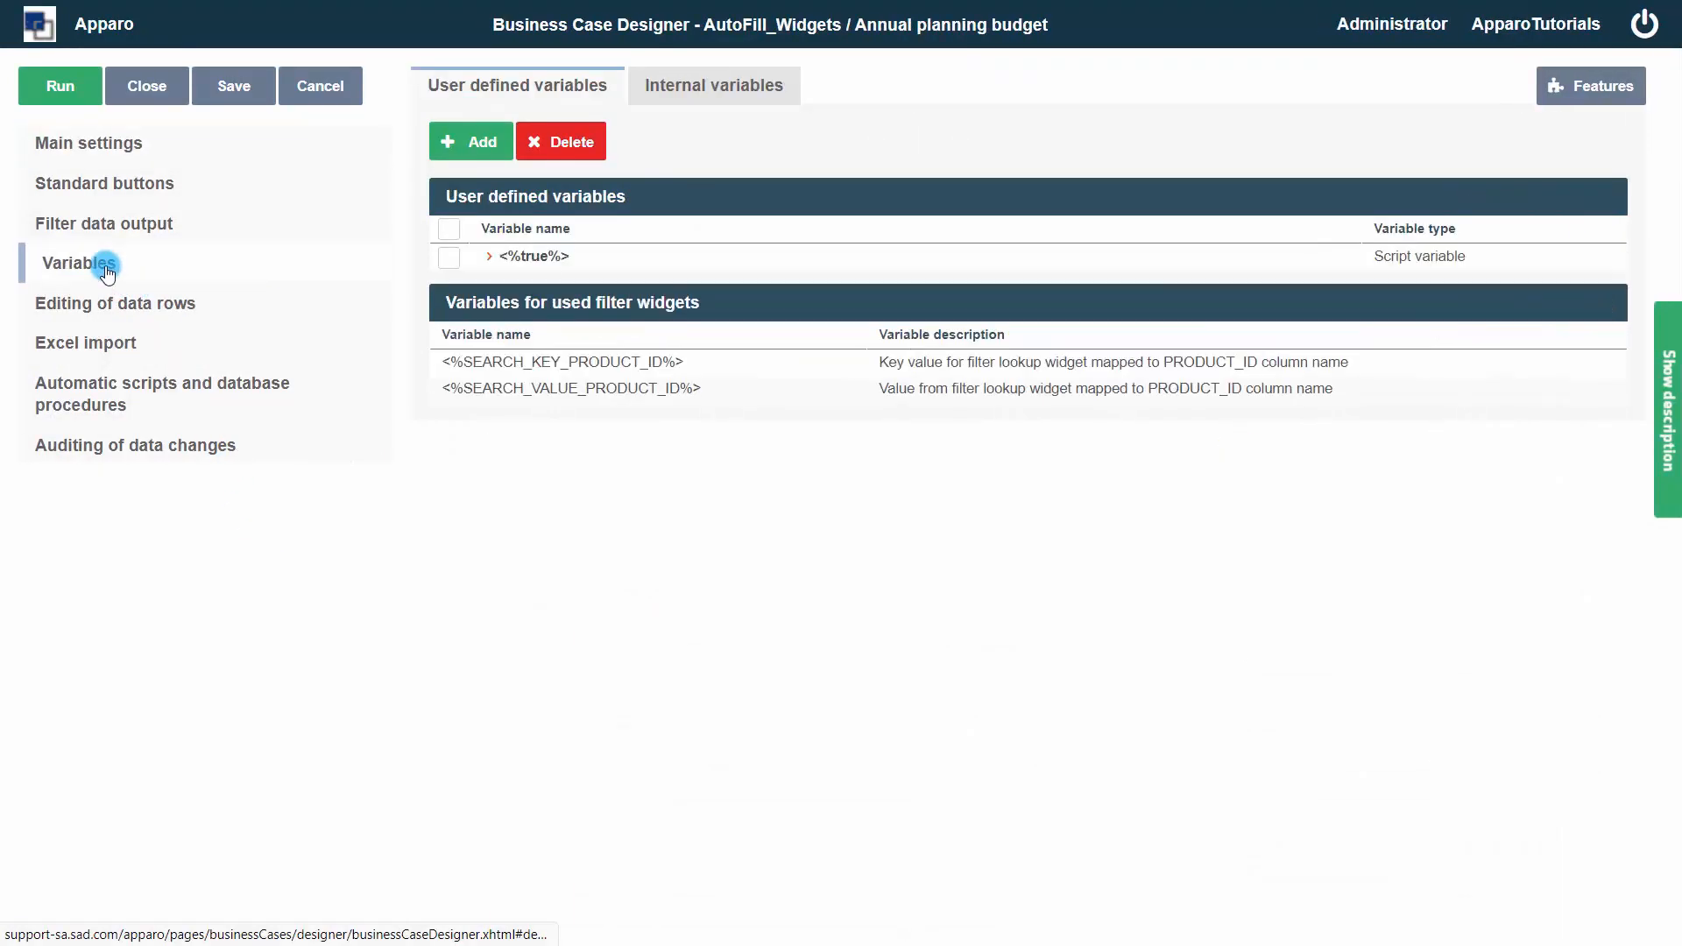
pyautogui.click(474, 144)
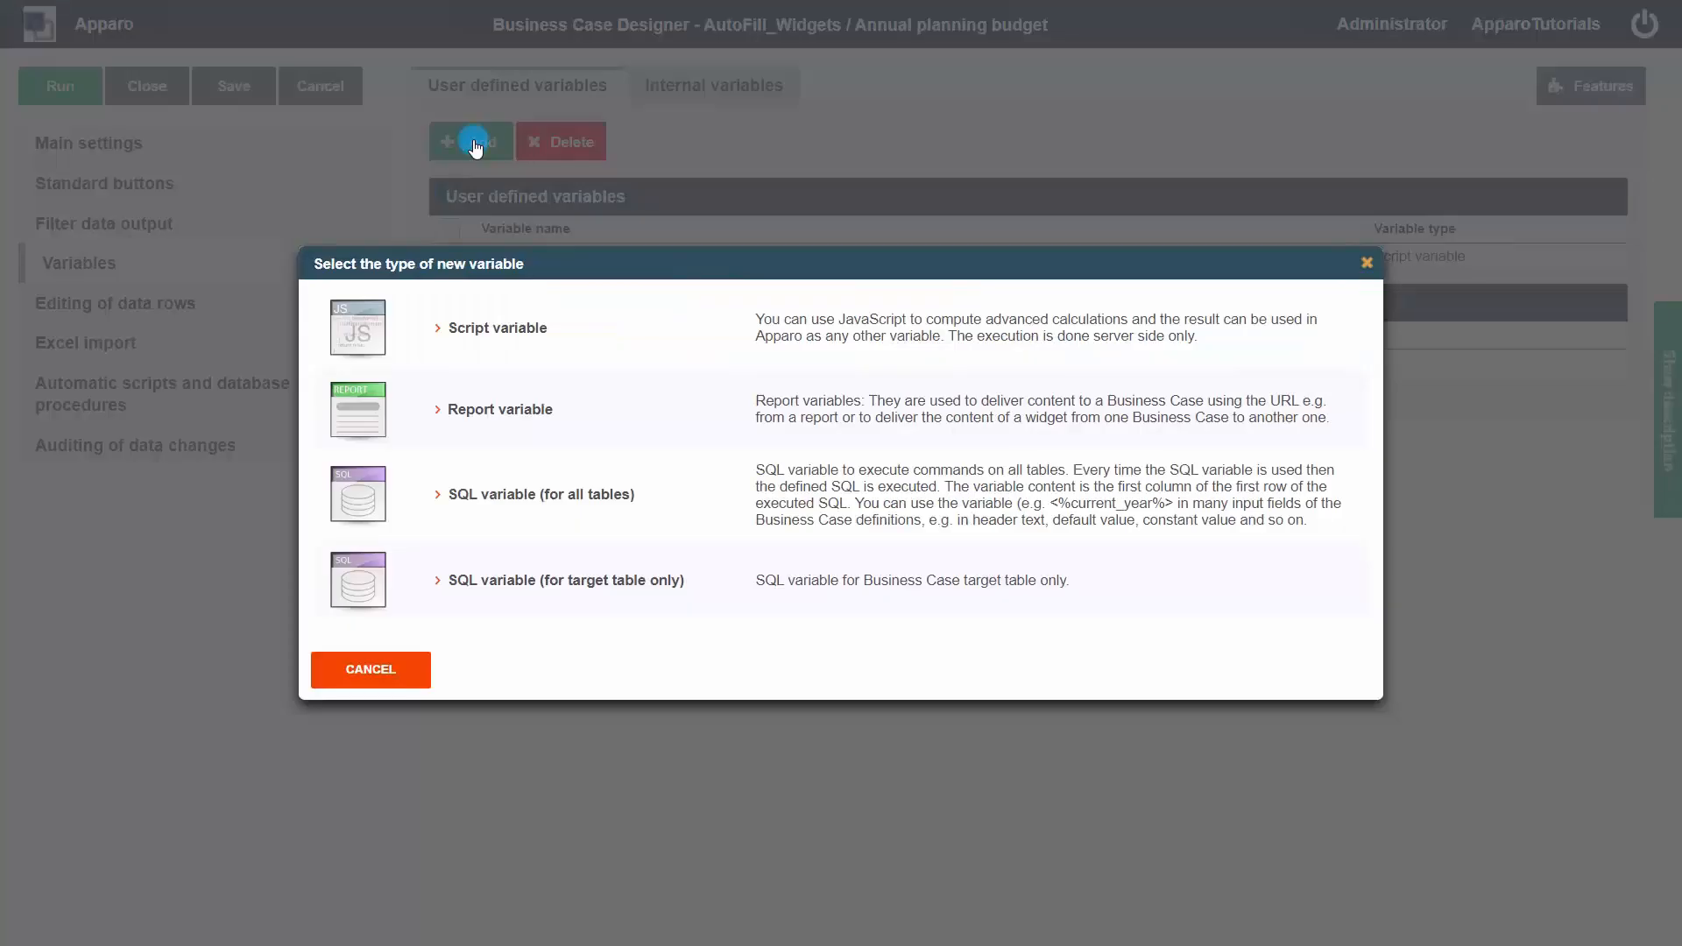
pyautogui.click(487, 330)
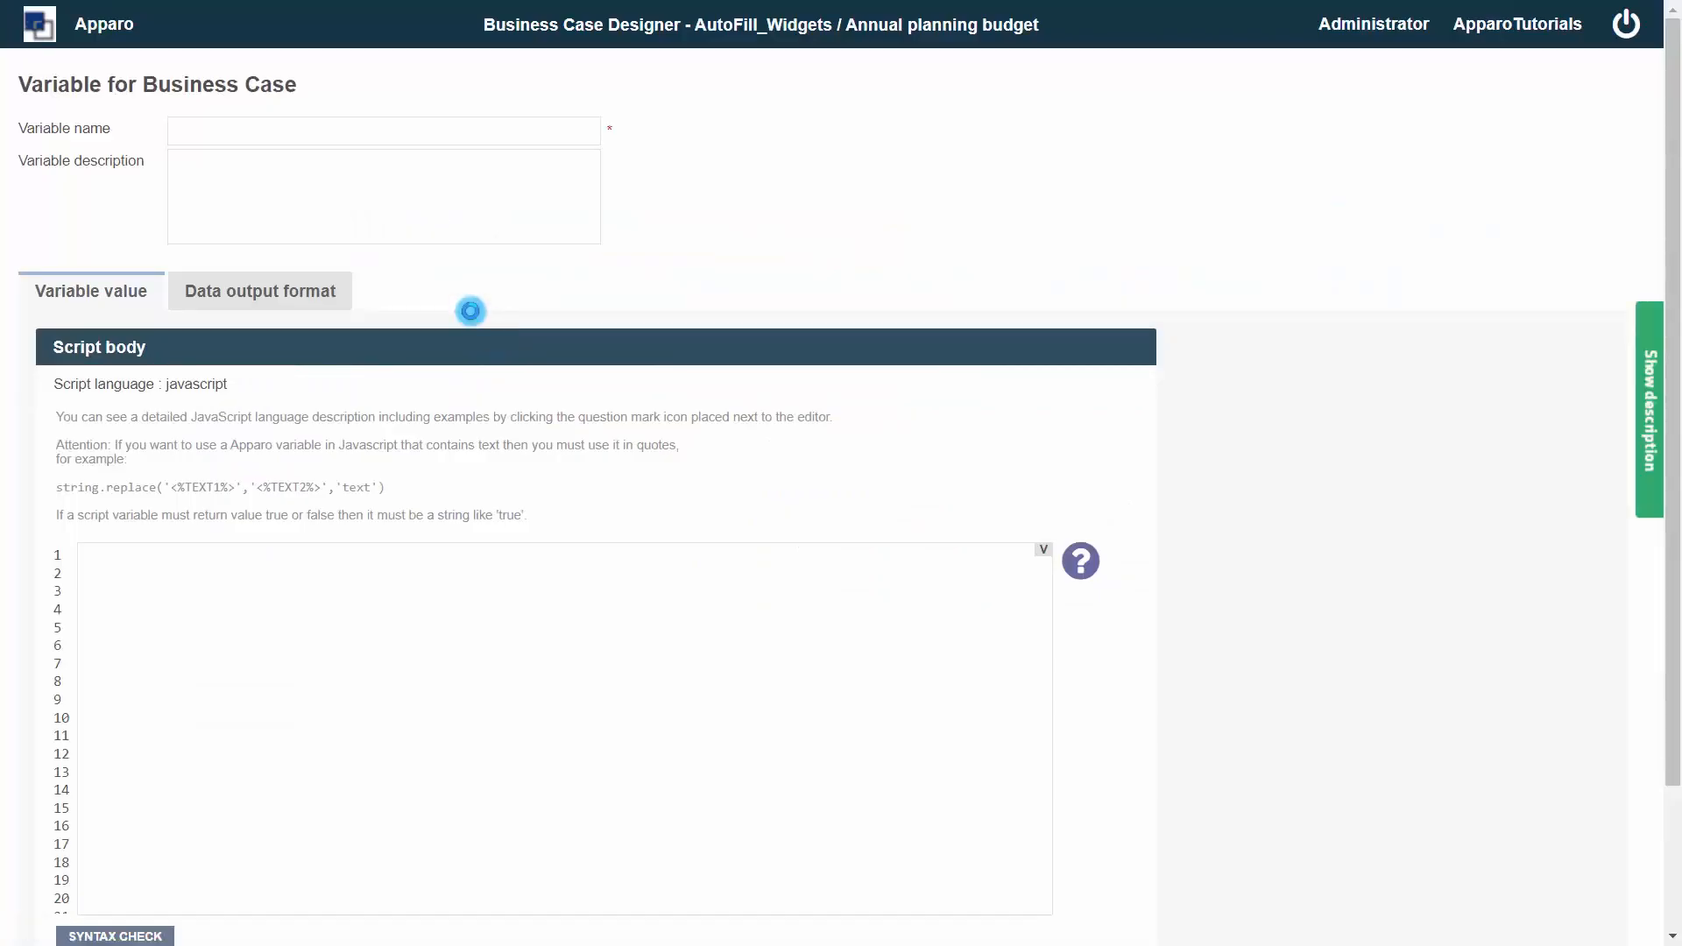
pyautogui.click(312, 129)
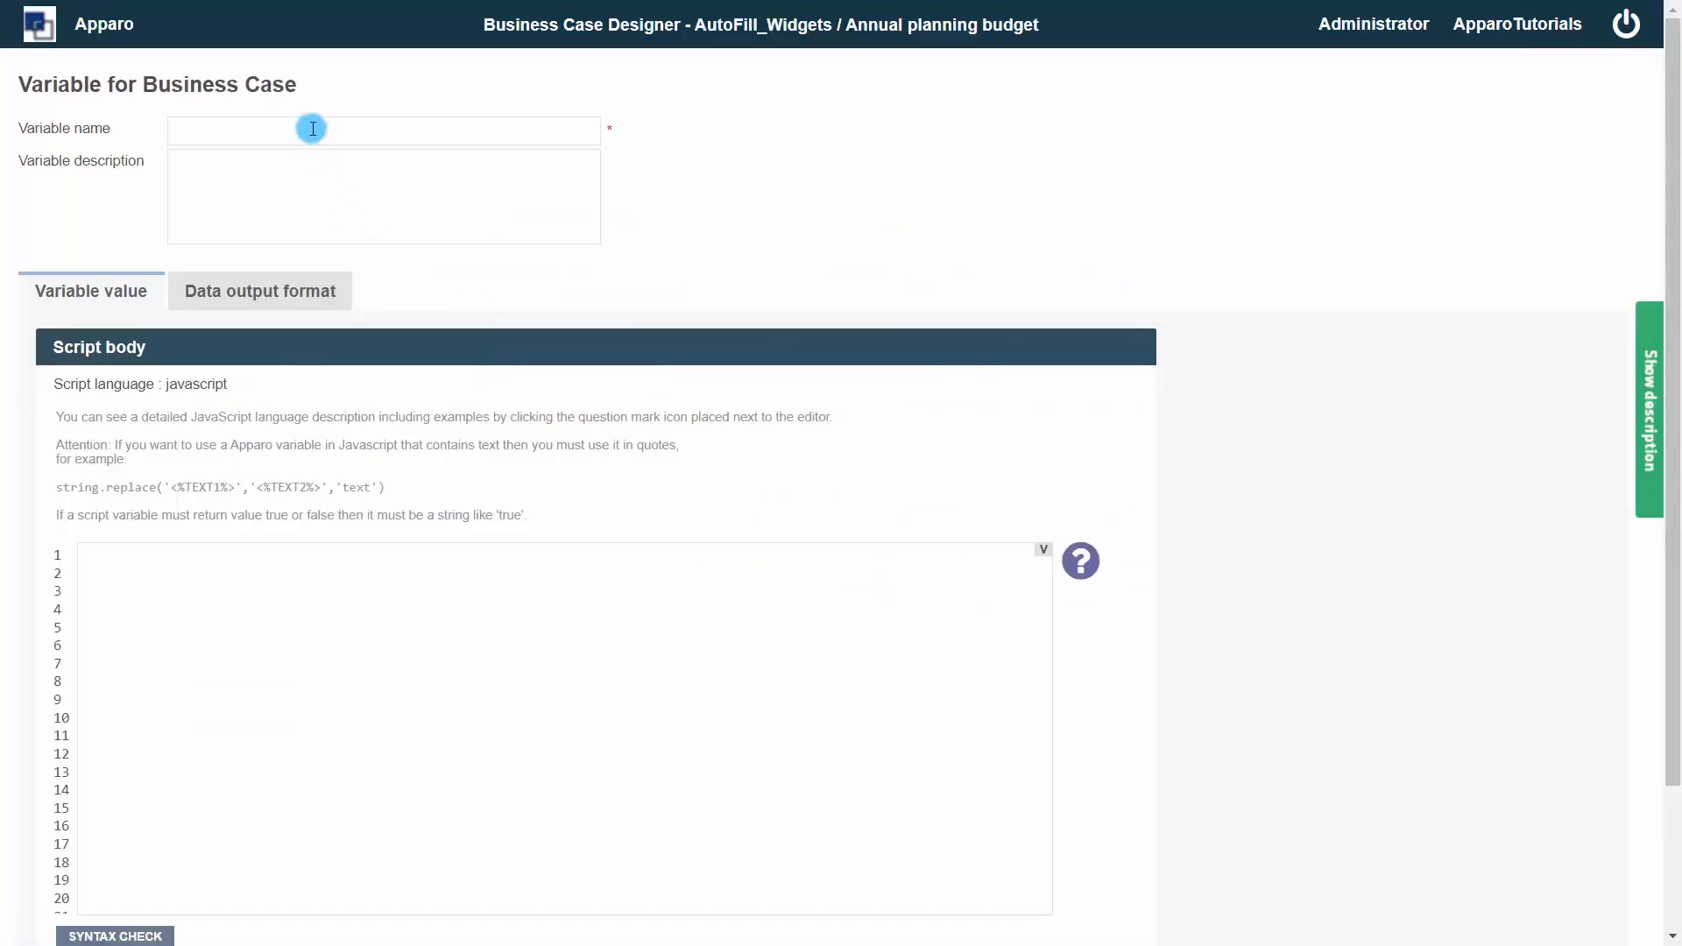
pyautogui.write('Leverage')
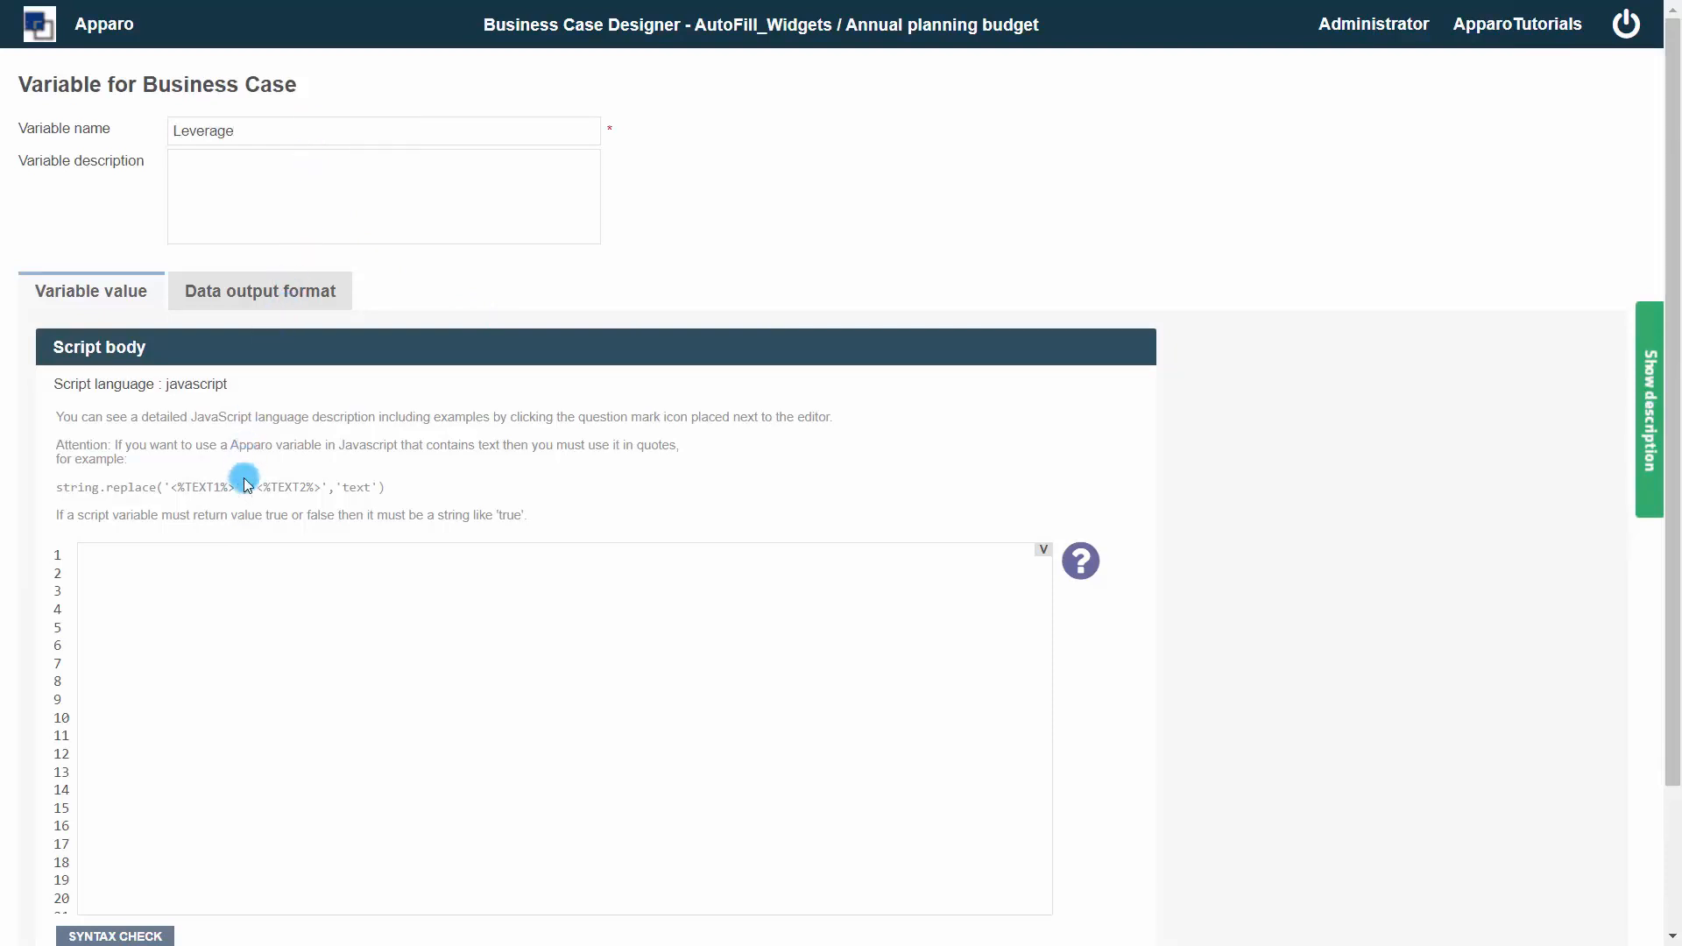
pyautogui.click(218, 563)
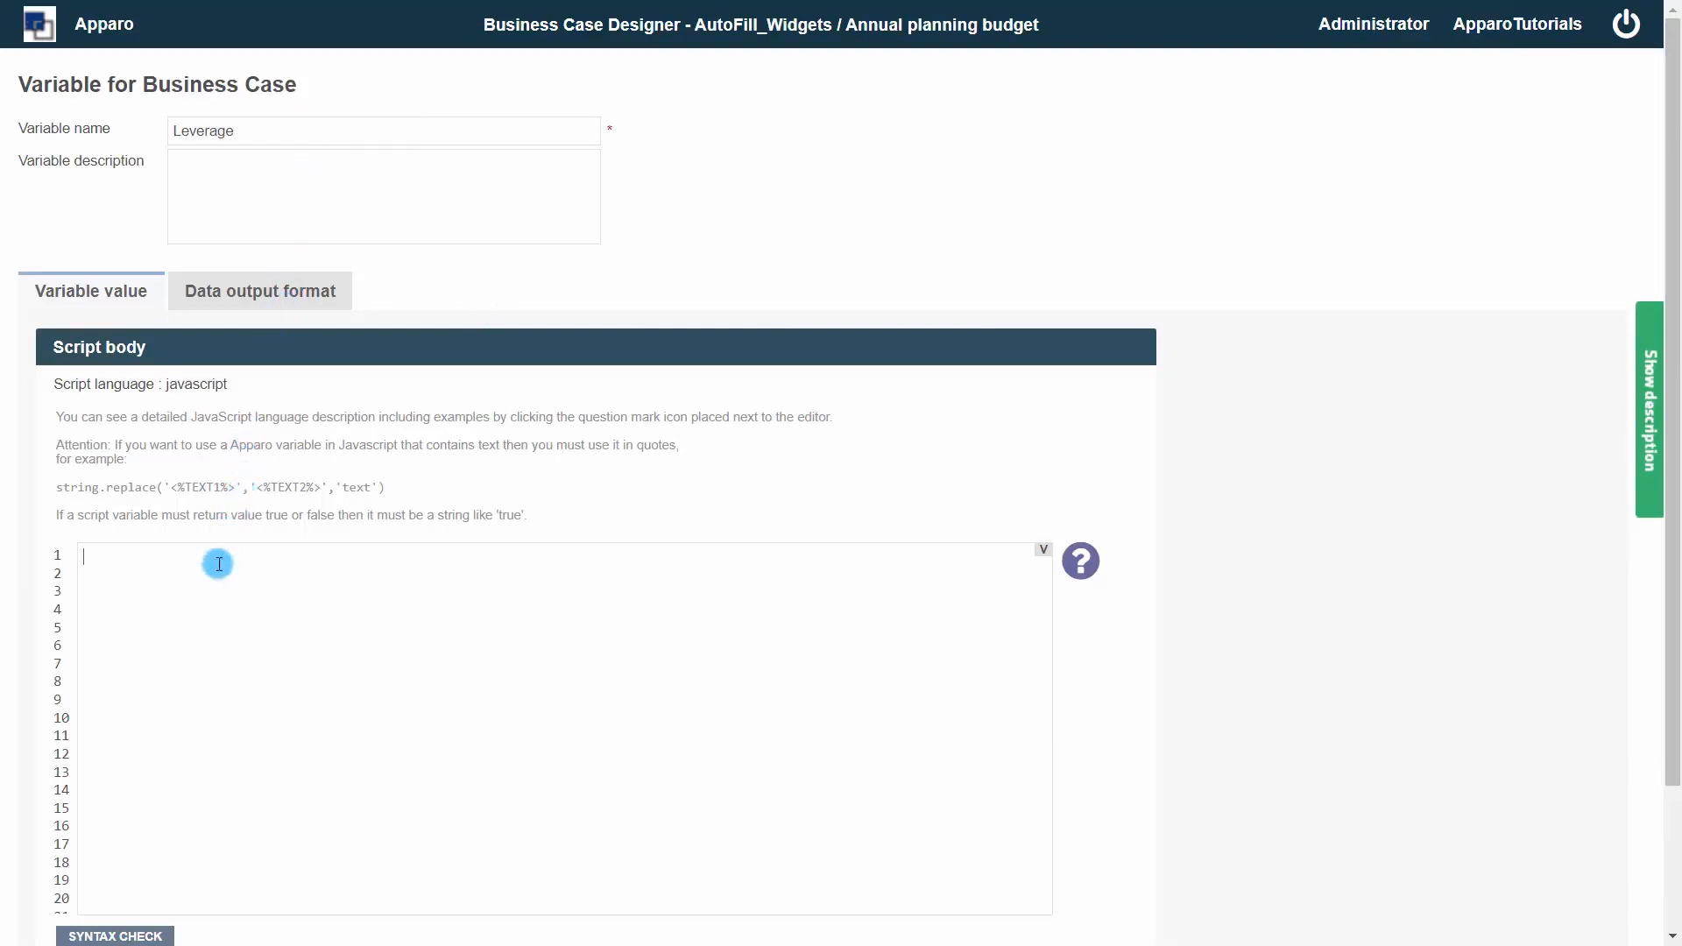
pyautogui.write('var x=')
pyautogui.write('1;')
pyautogui.scroll(-2, 218, 563)
pyautogui.click(90, 936)
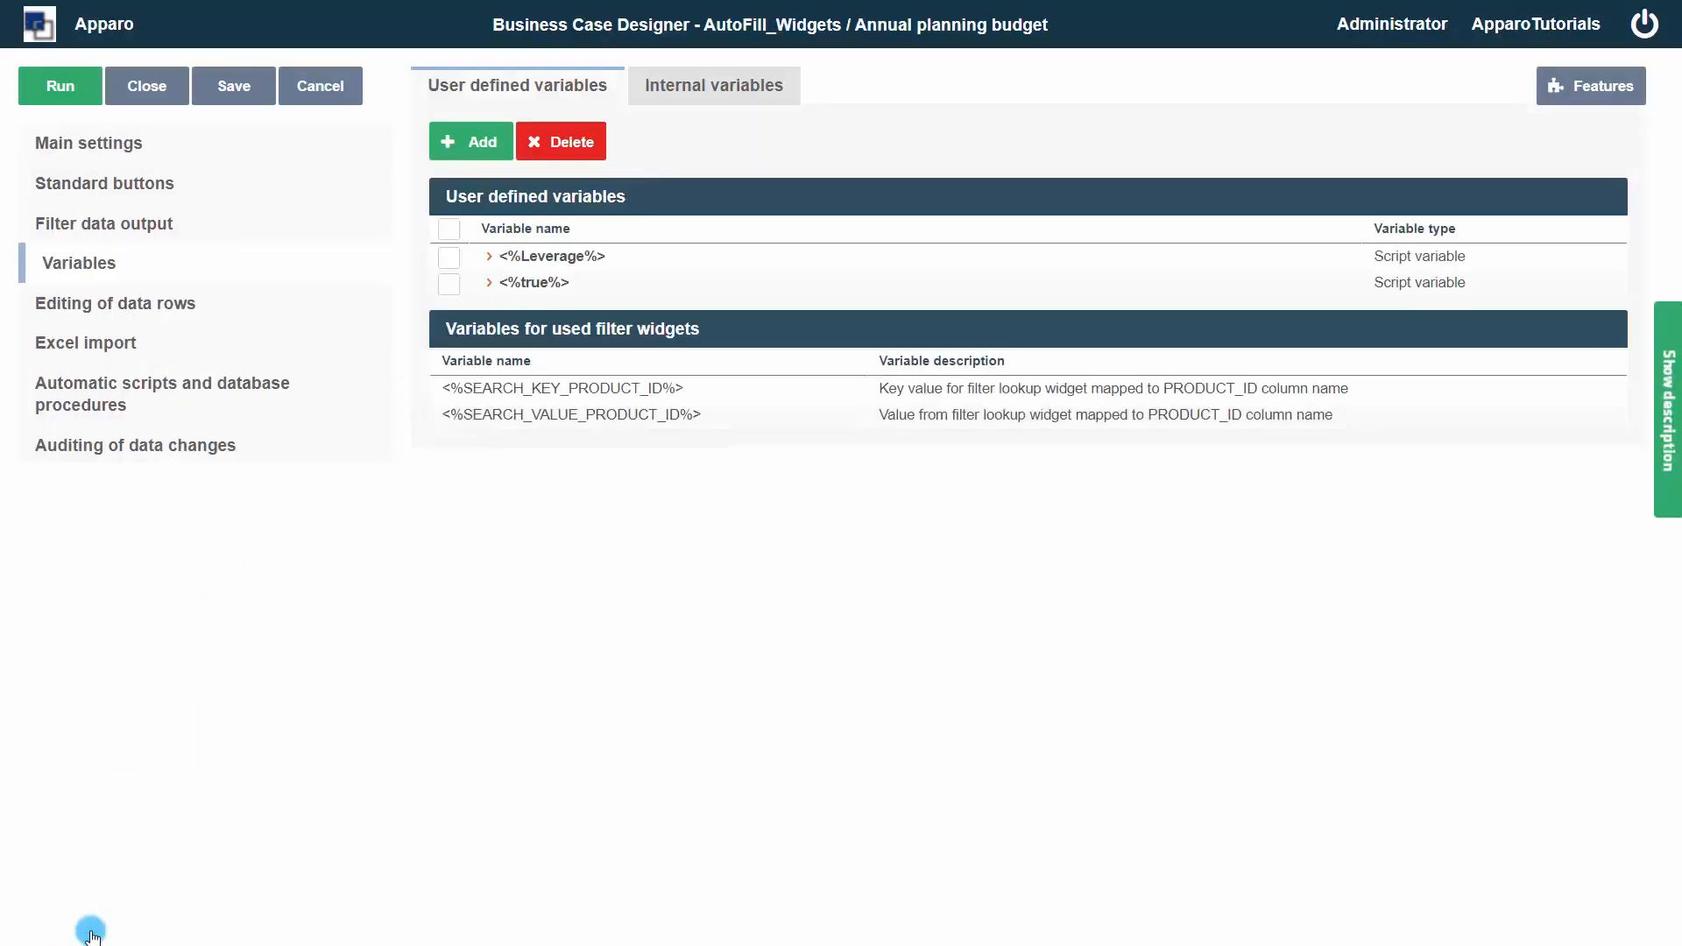
# Create a script variable named PreOrders with the Javascript body var x=900; x;
pyautogui.click(486, 144)
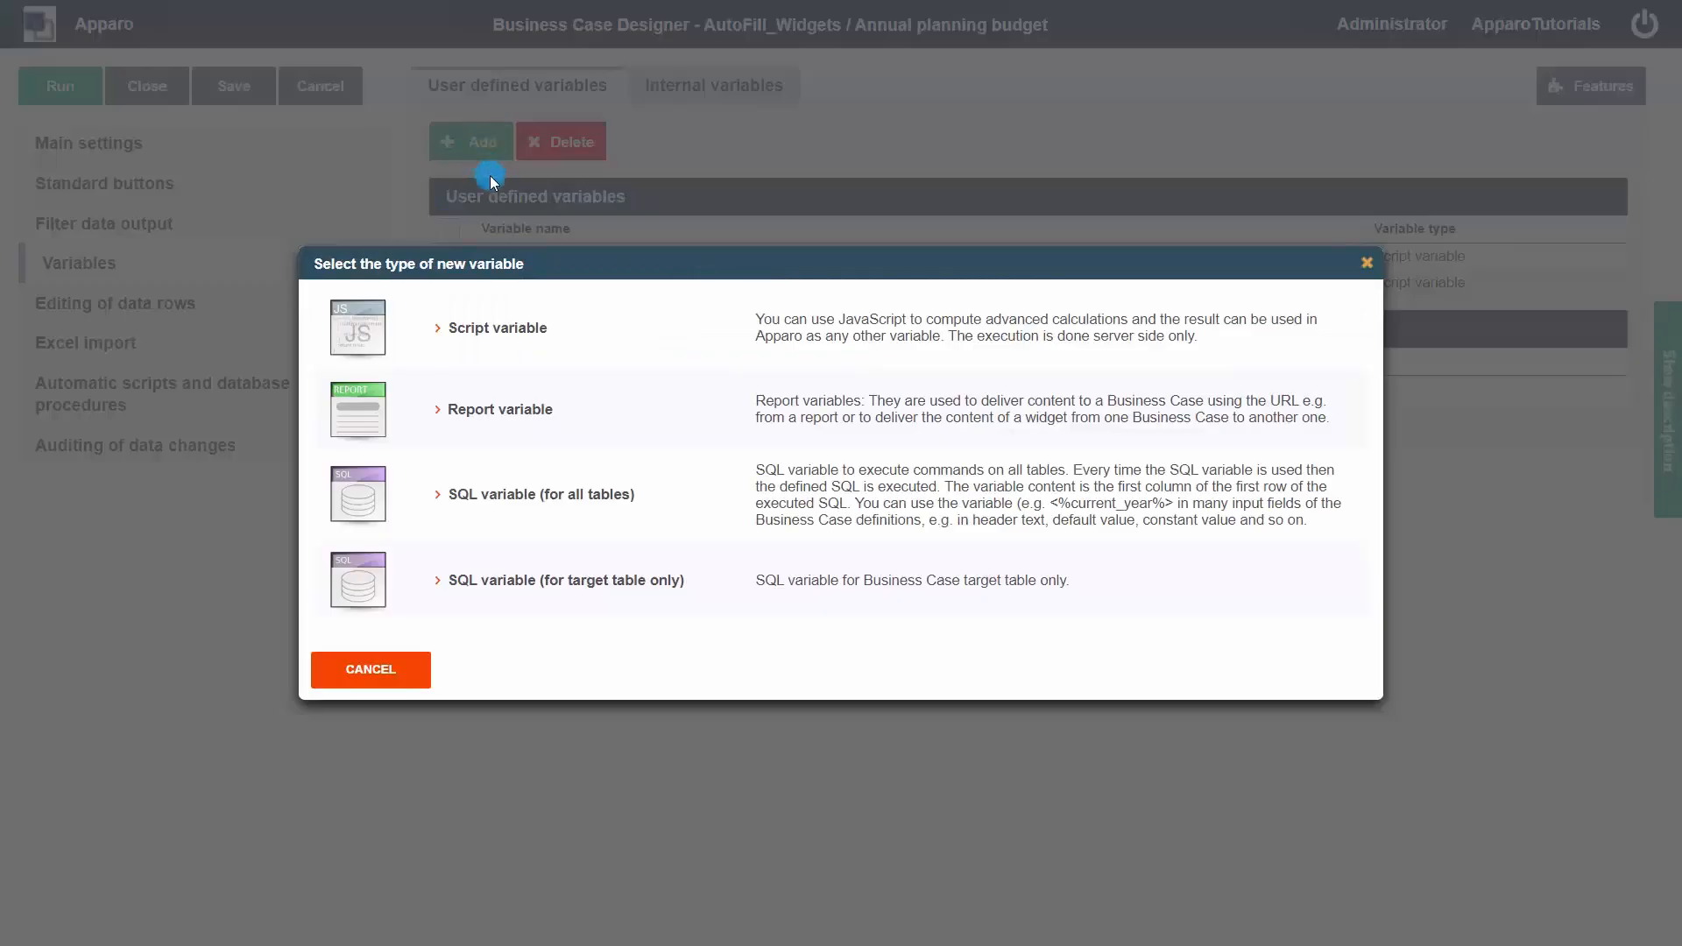
pyautogui.click(491, 329)
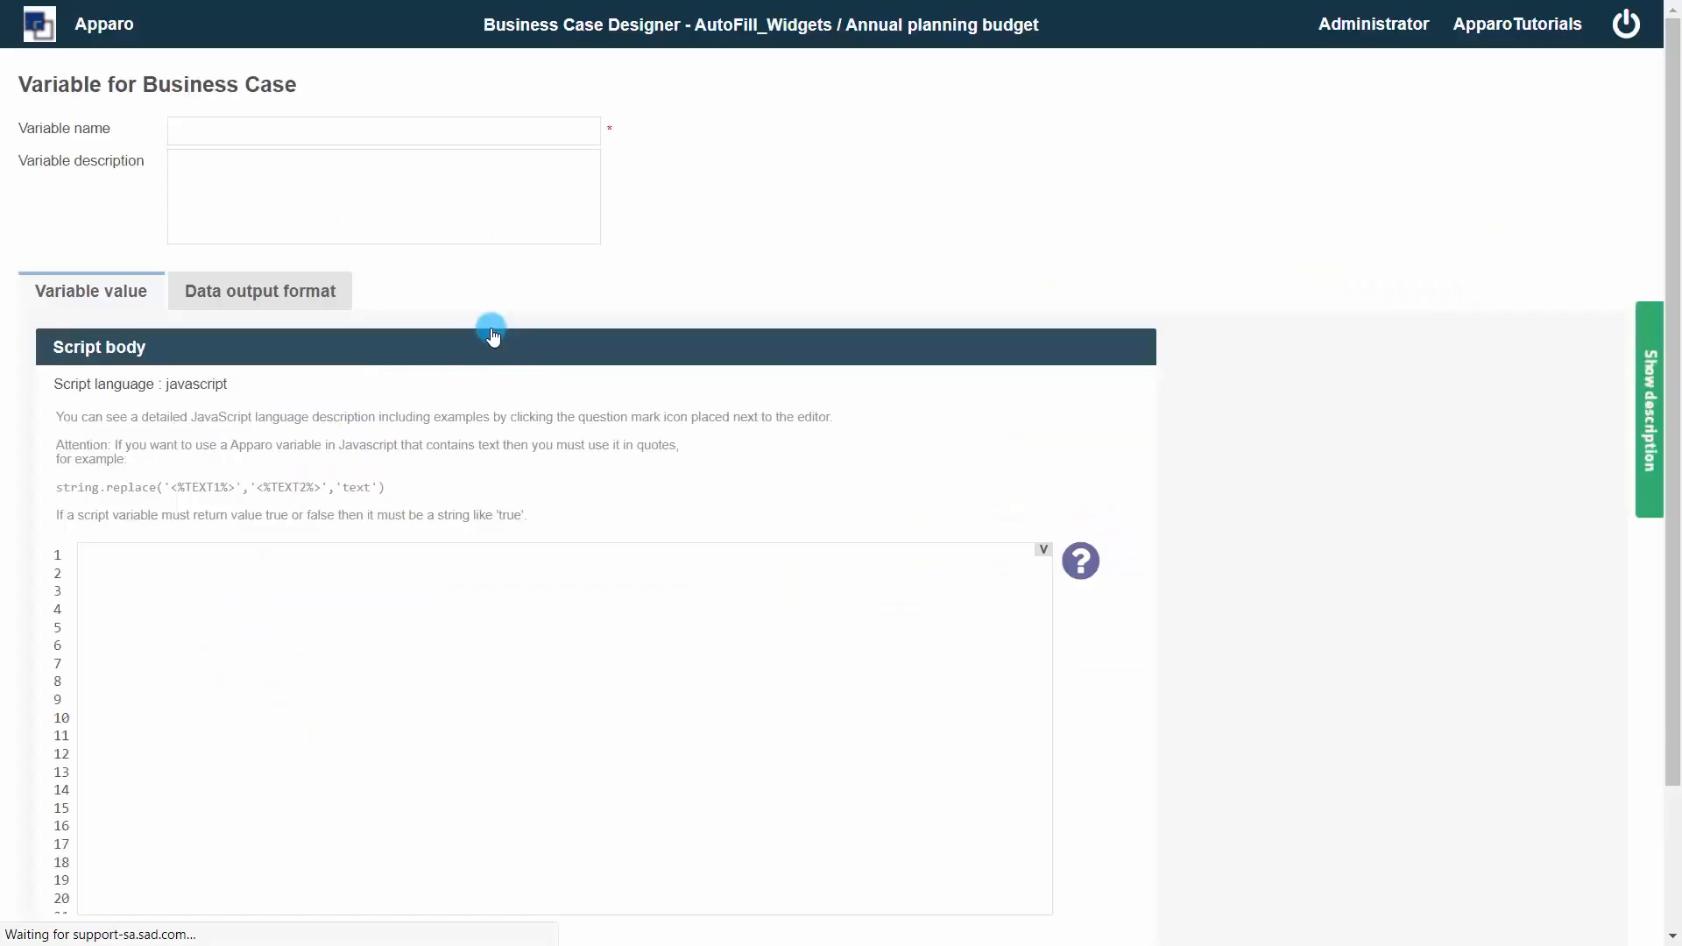
pyautogui.click(371, 134)
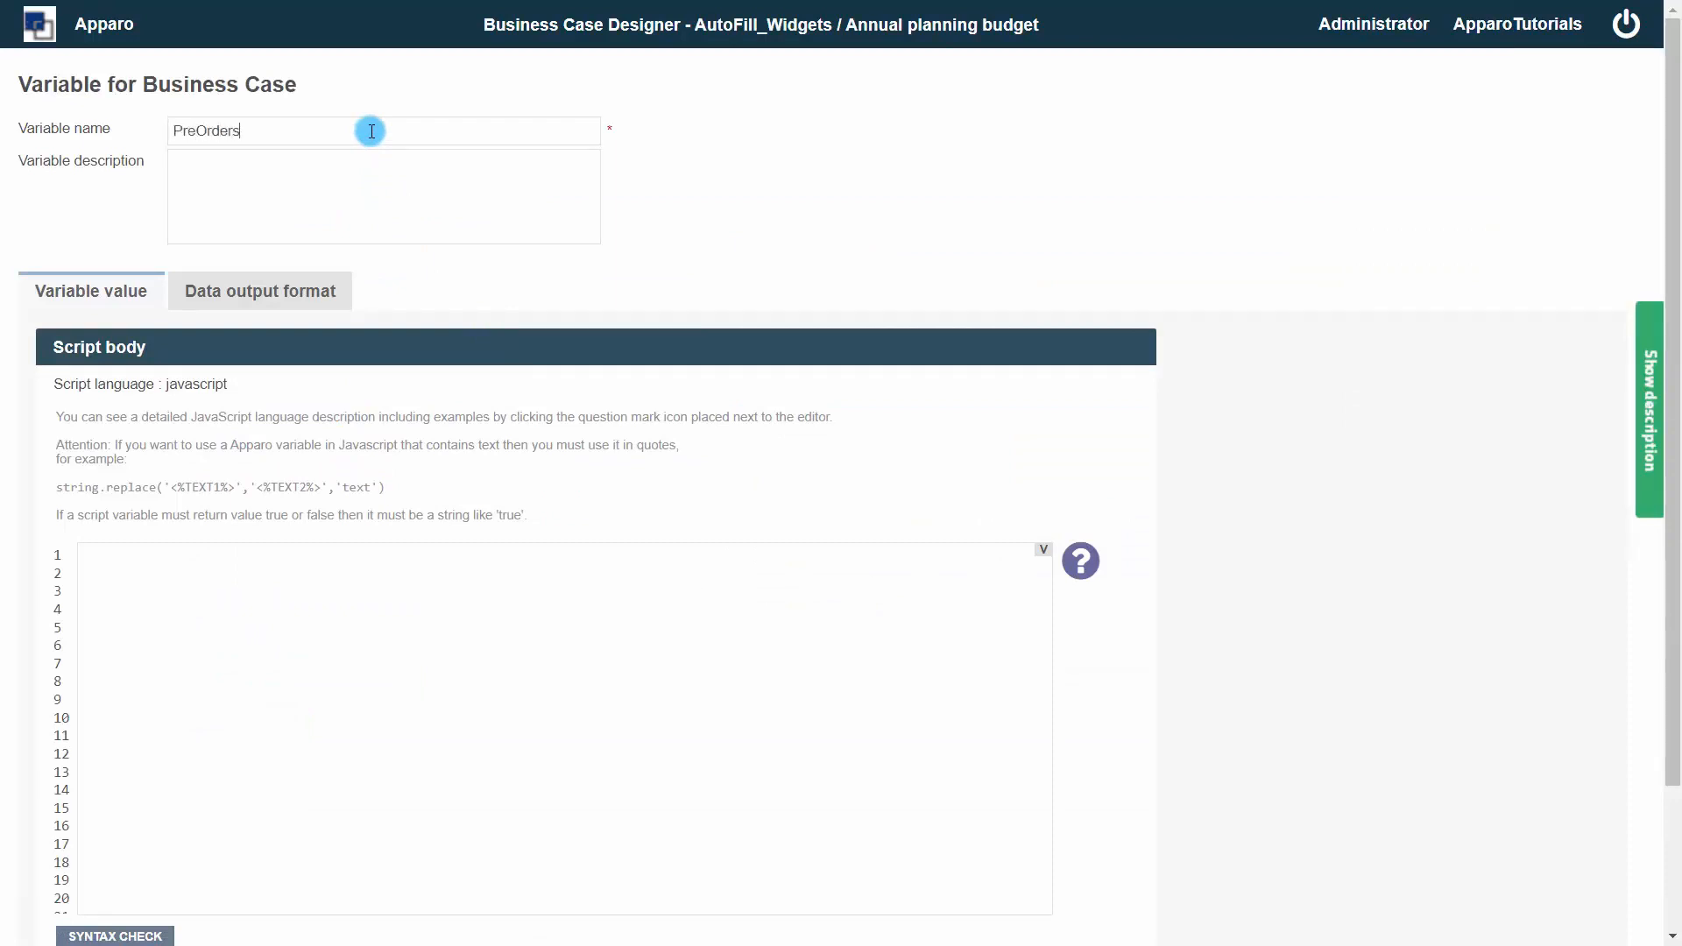
pyautogui.click(194, 557)
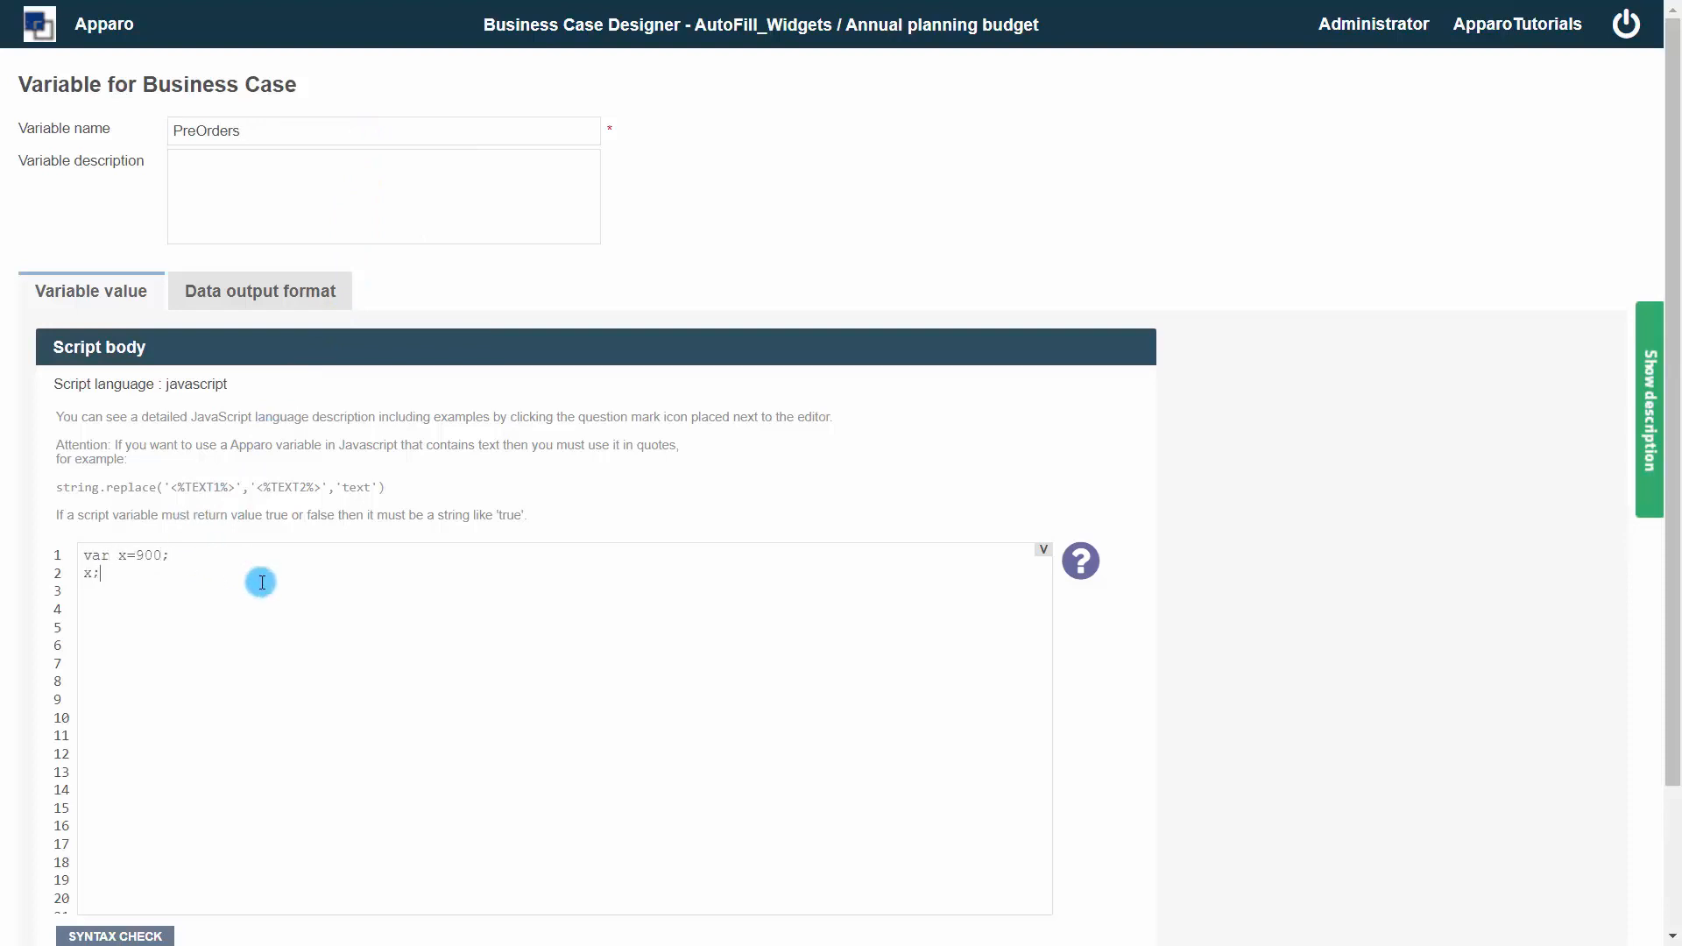
pyautogui.scroll(-2, 261, 589)
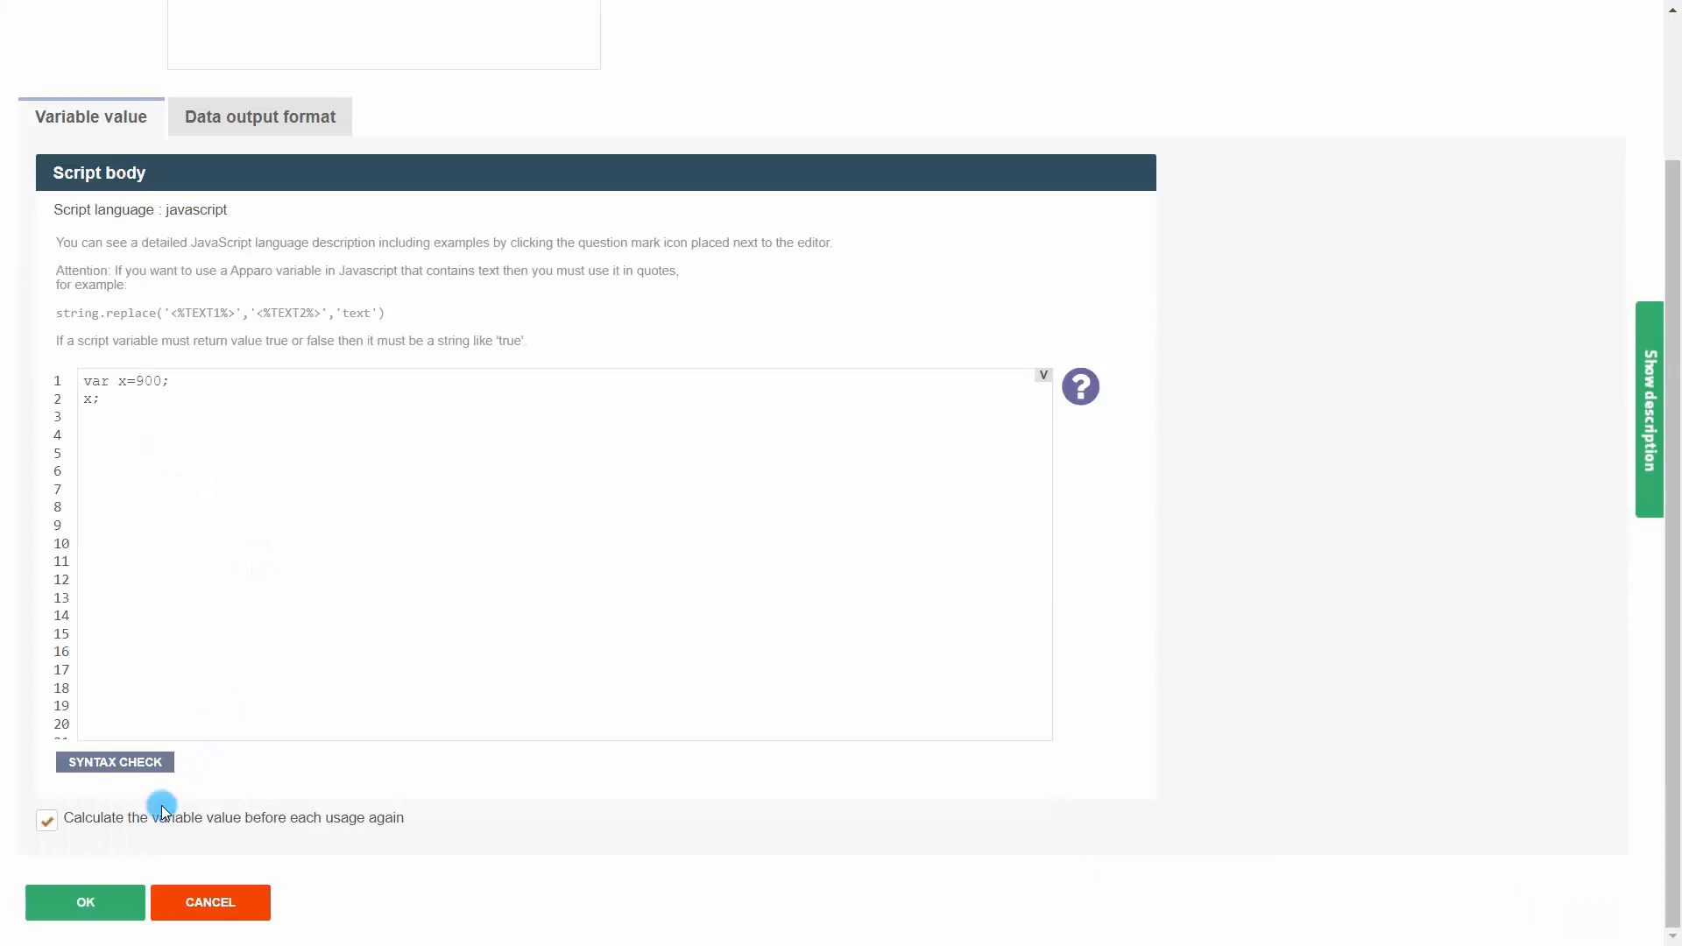
pyautogui.click(80, 904)
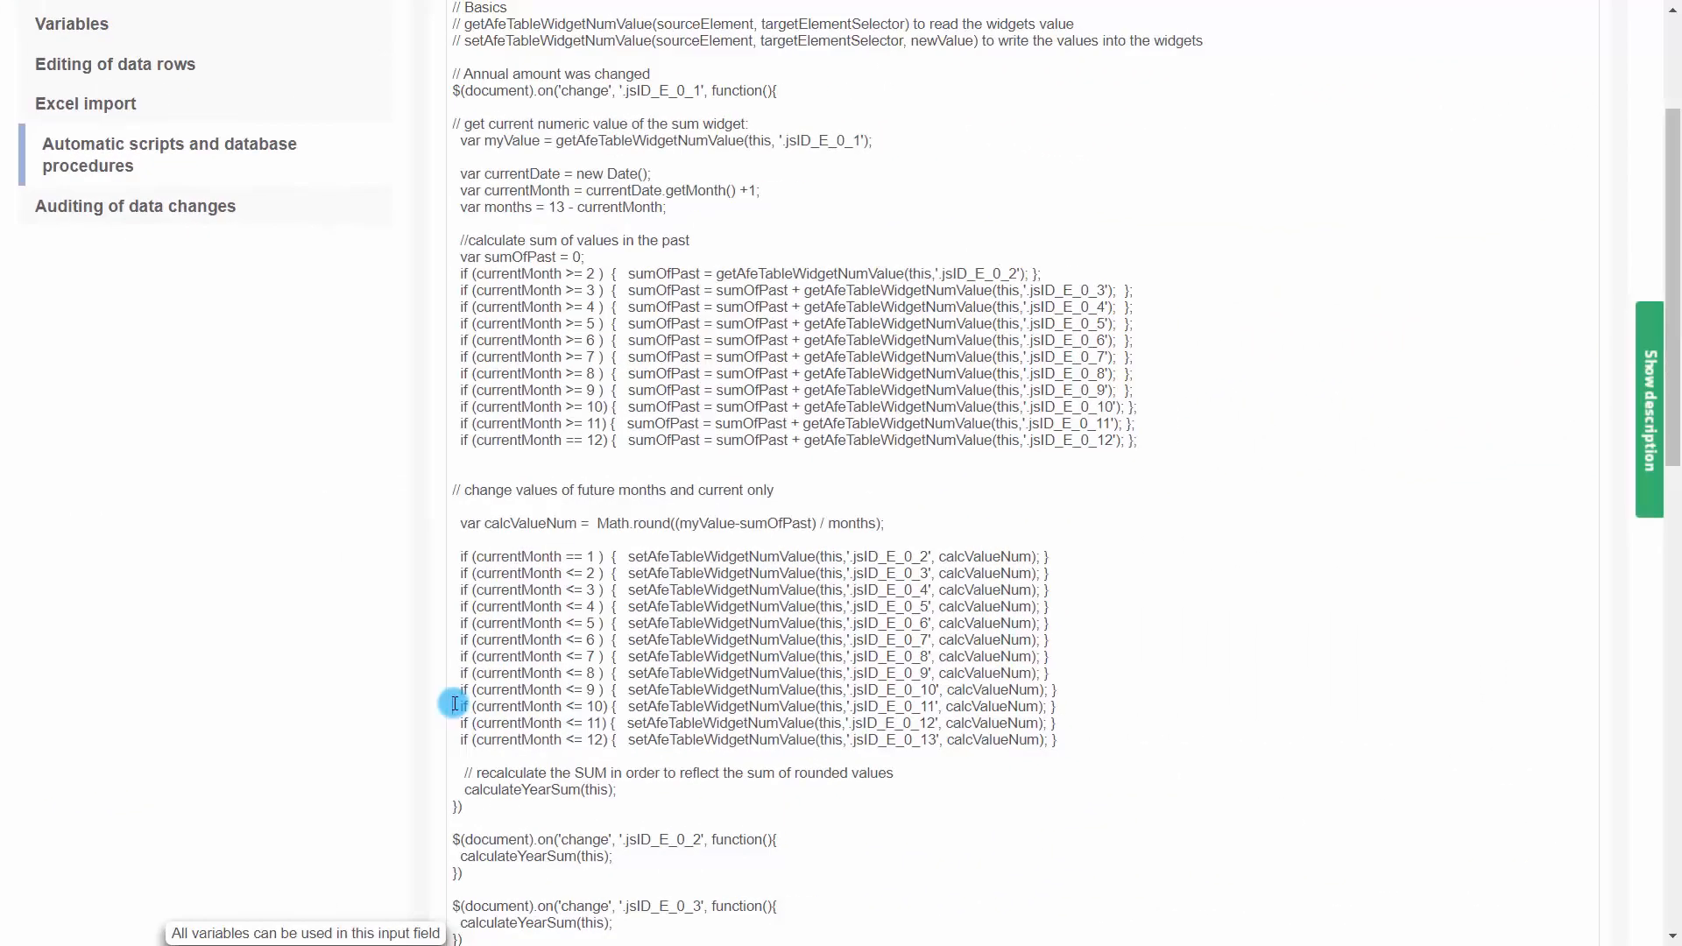
# Isolate the currentMonth <= 10 line and append + getAfeTableWidgetNumValue(this,'.jsID_E_0_12') after its calcValueNum
pyautogui.press('Return')
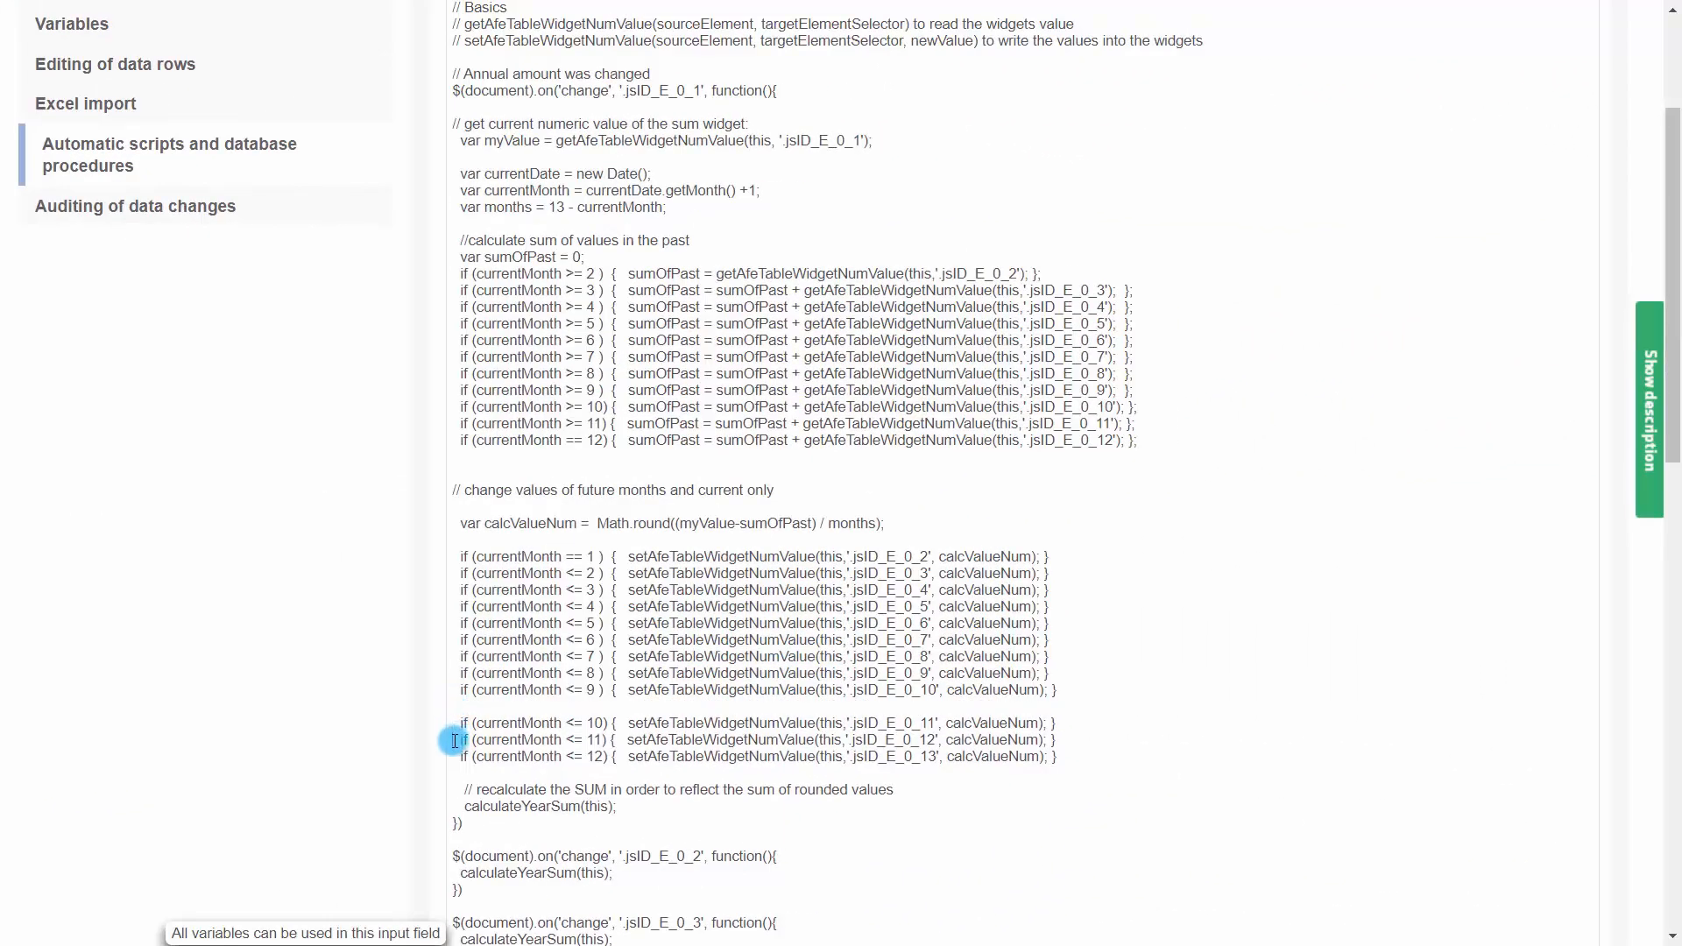
pyautogui.click(454, 740)
pyautogui.press('Return')
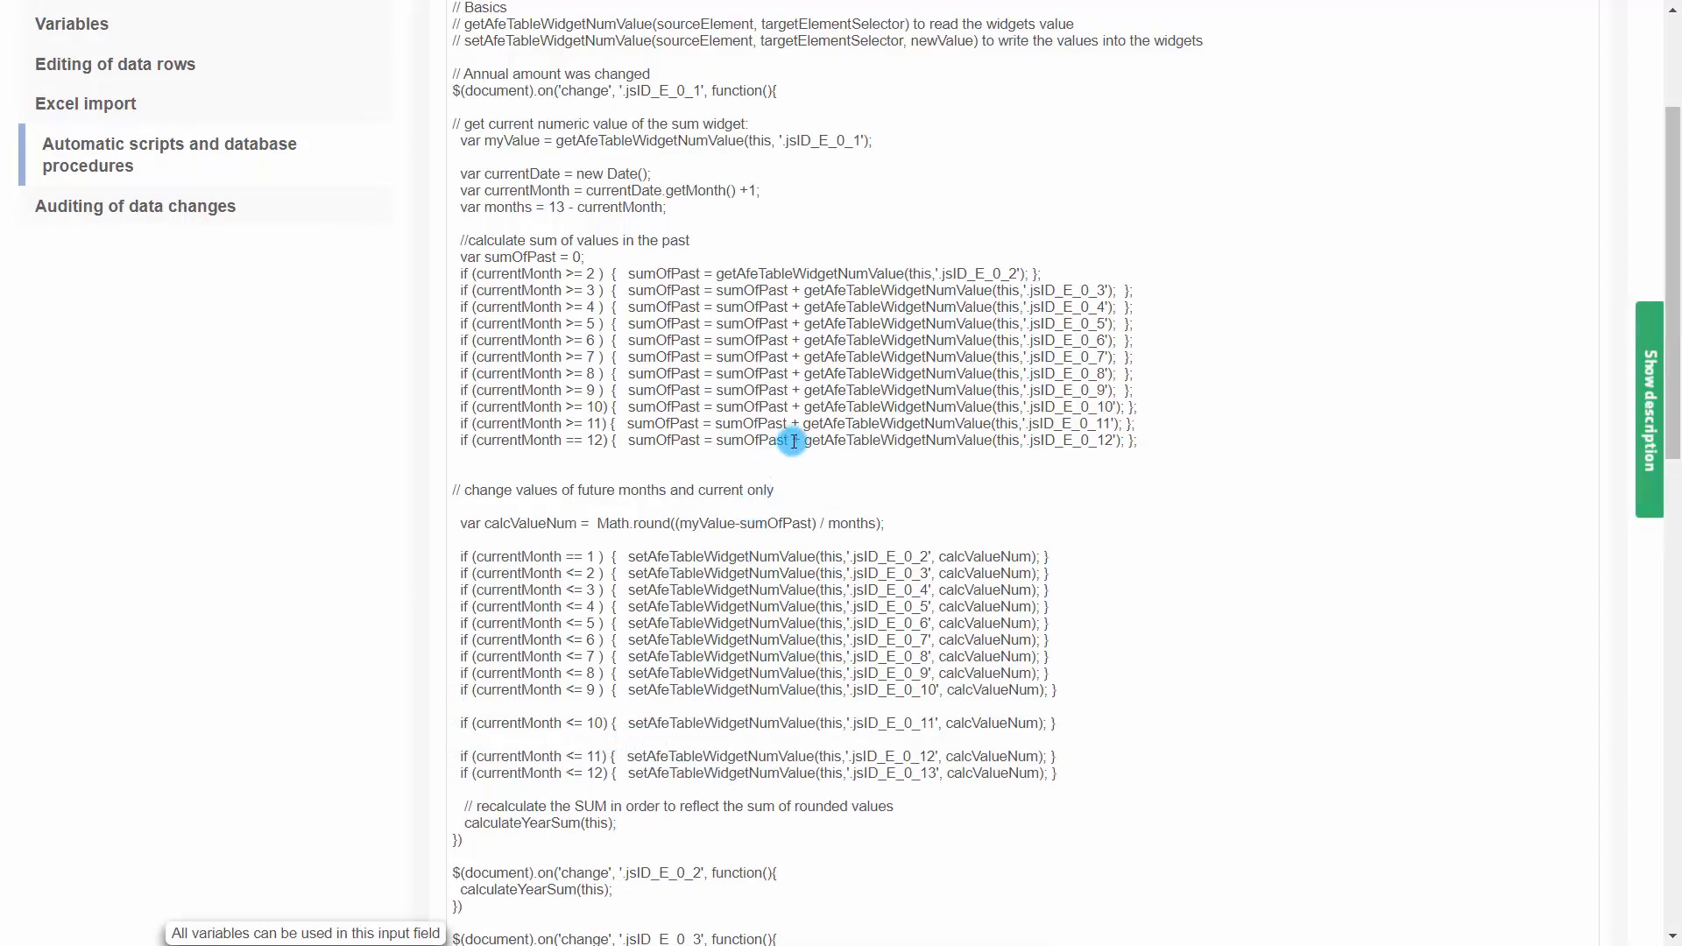
pyautogui.moveTo(793, 441); pyautogui.dragTo(1120, 440)
pyautogui.hotkey('ctrl', 'c')
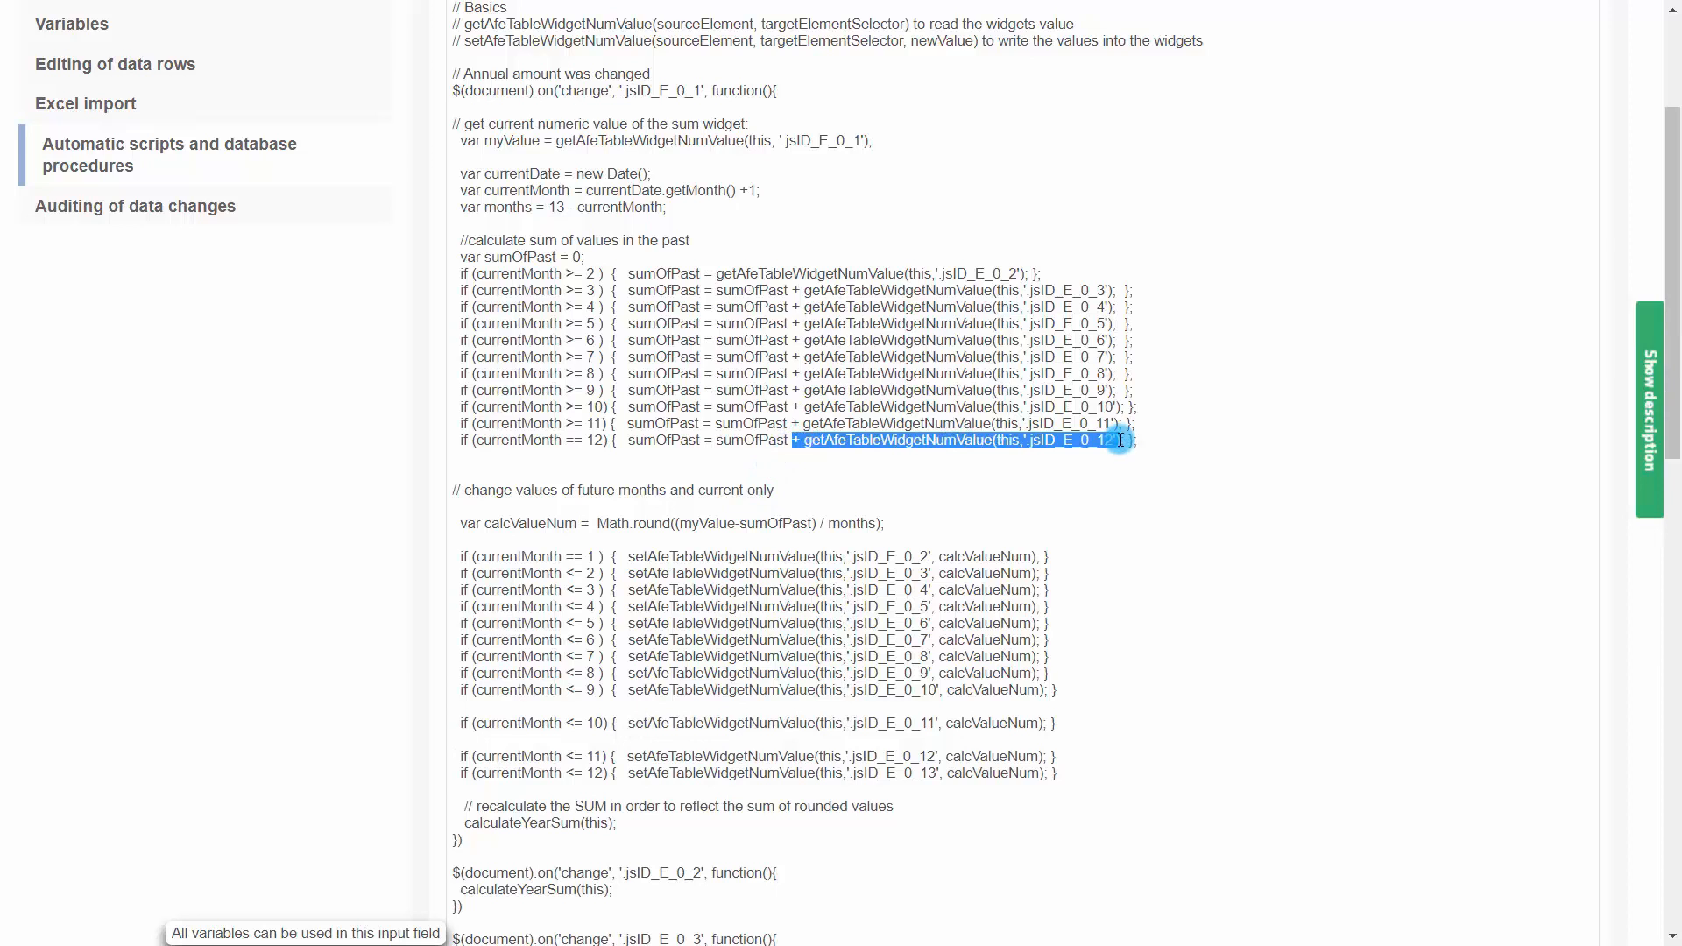
pyautogui.click(1039, 726)
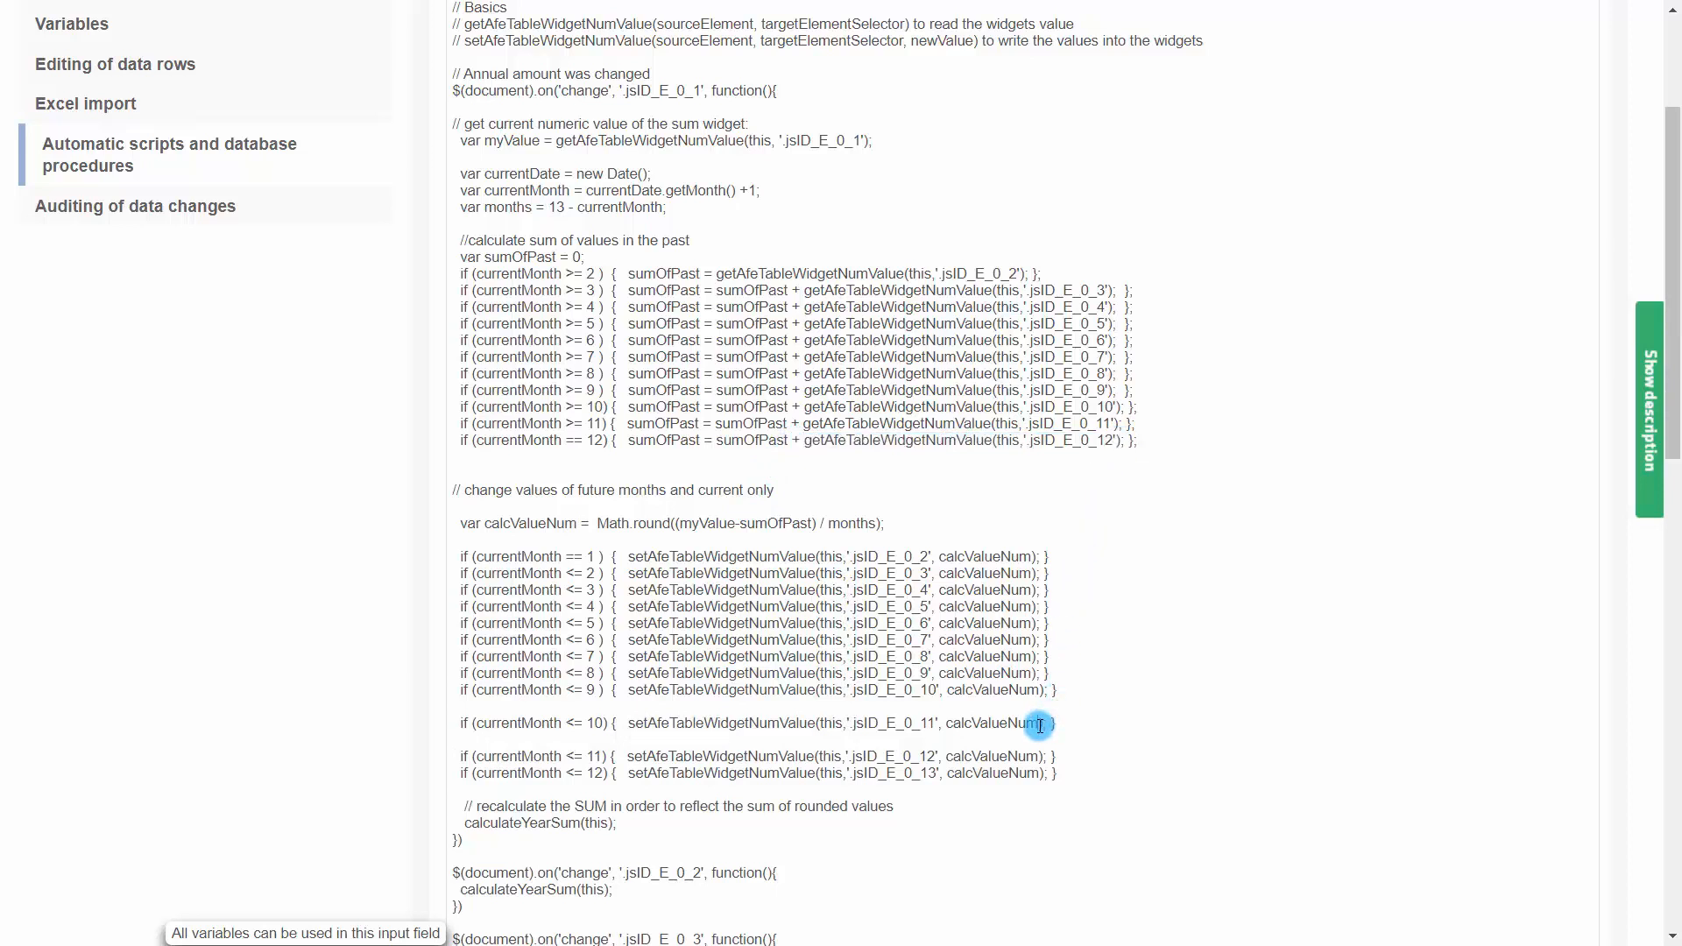
pyautogui.hotkey('ctrl', 'v')
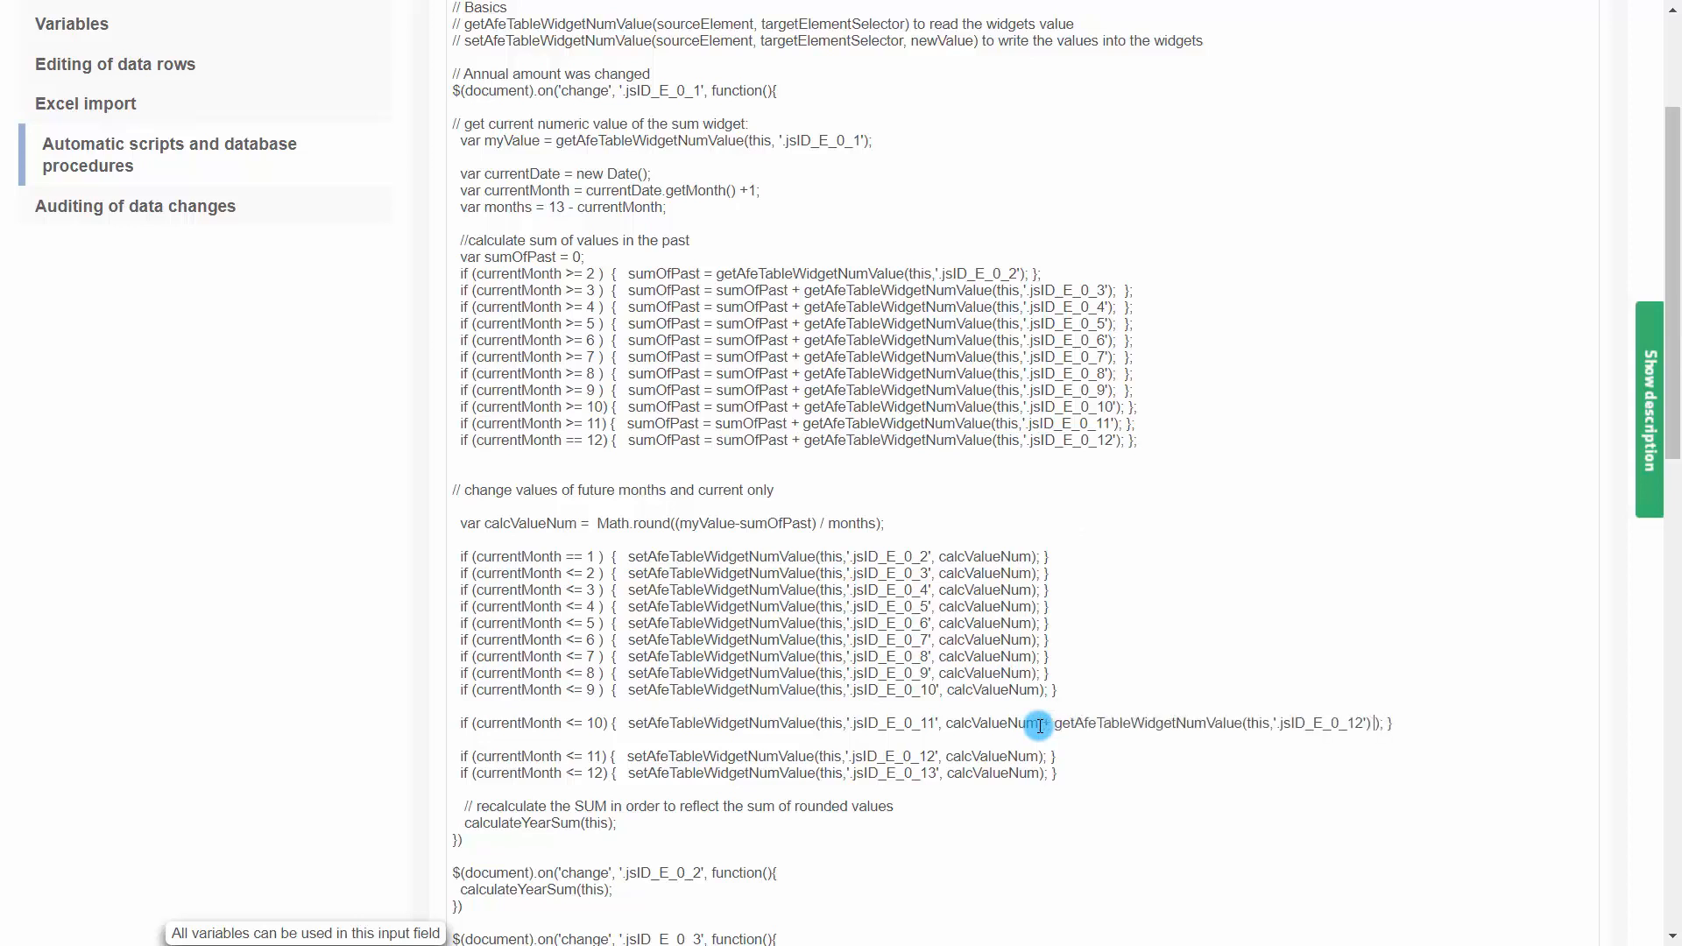
# Paste a second getAfeTableWidgetNumValue term into the currentMonth <= 10 line and change the first selector to '.jsID_E_0_17'
pyautogui.hotkey('ctrl', 'v')
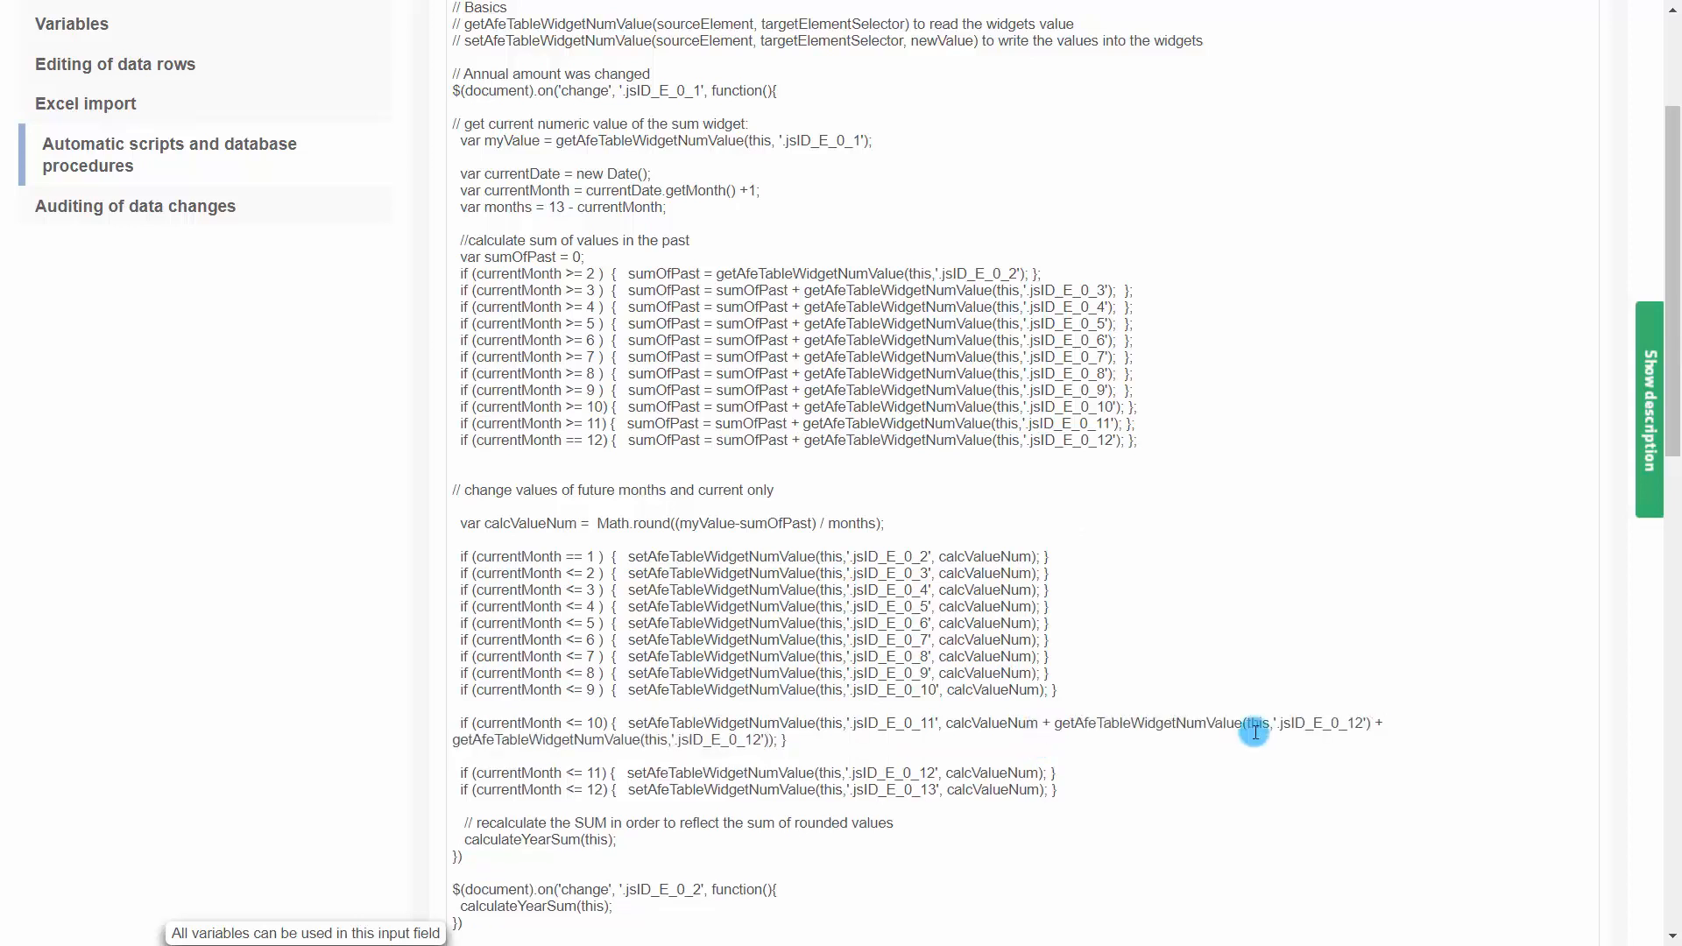
pyautogui.click(1361, 723)
pyautogui.press('BackSpace')
pyautogui.write('7')
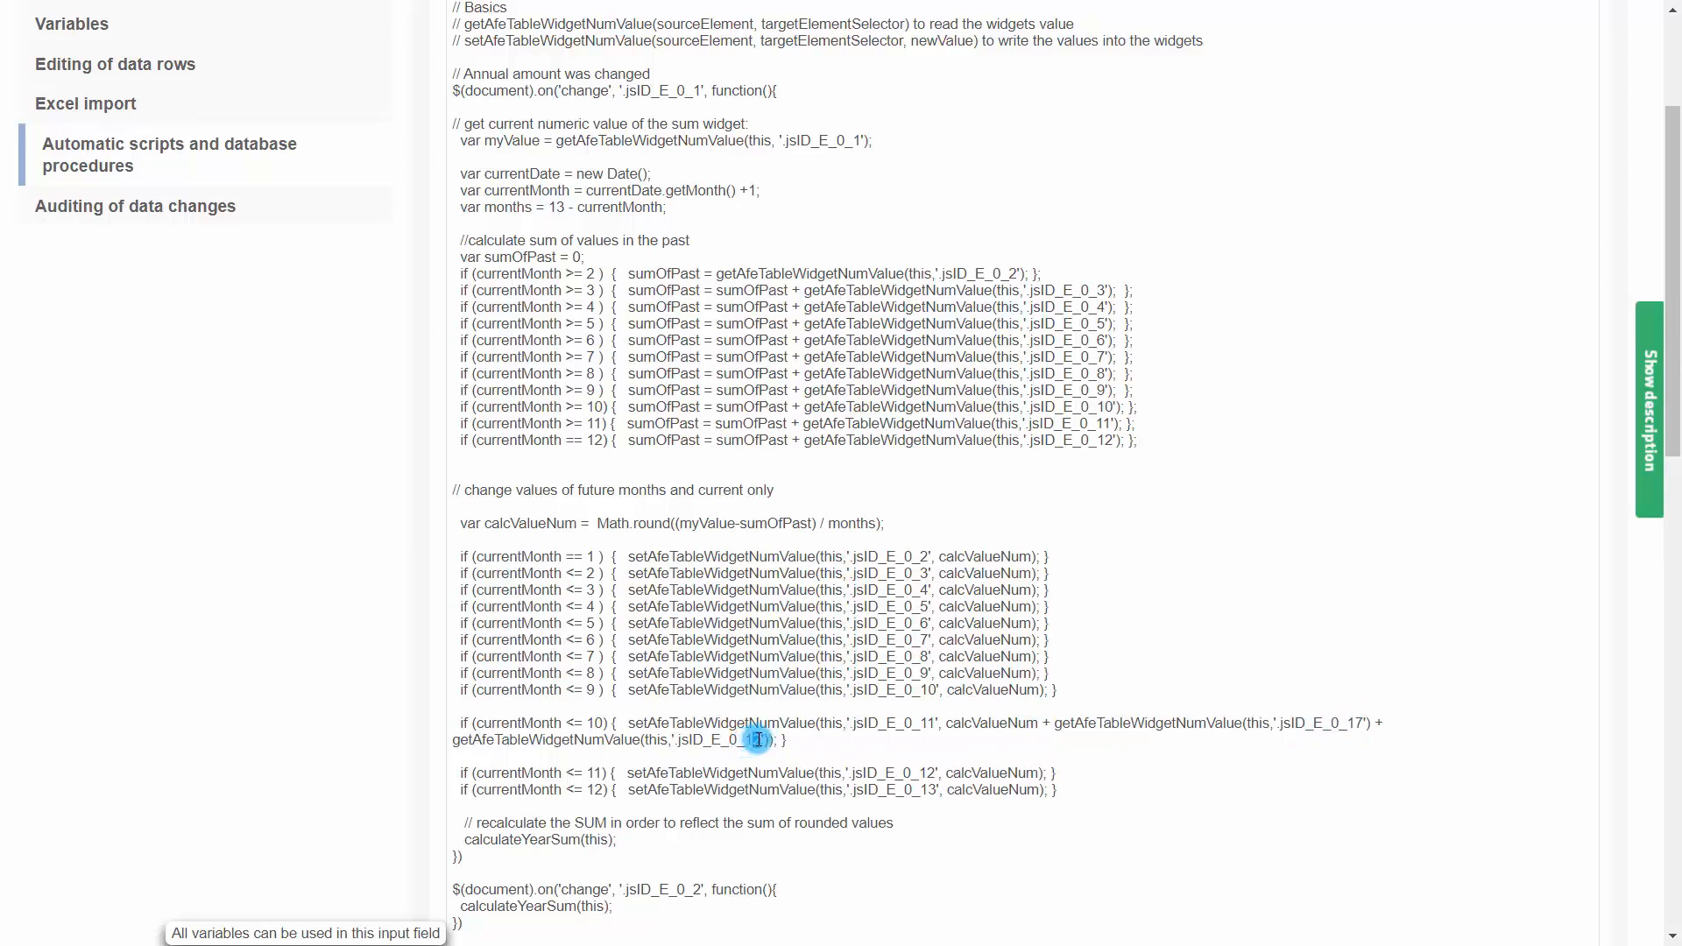
# Run the business case and enter a yearly sum of 7000 for Bags New York
pyautogui.scroll(3, 203, 277)
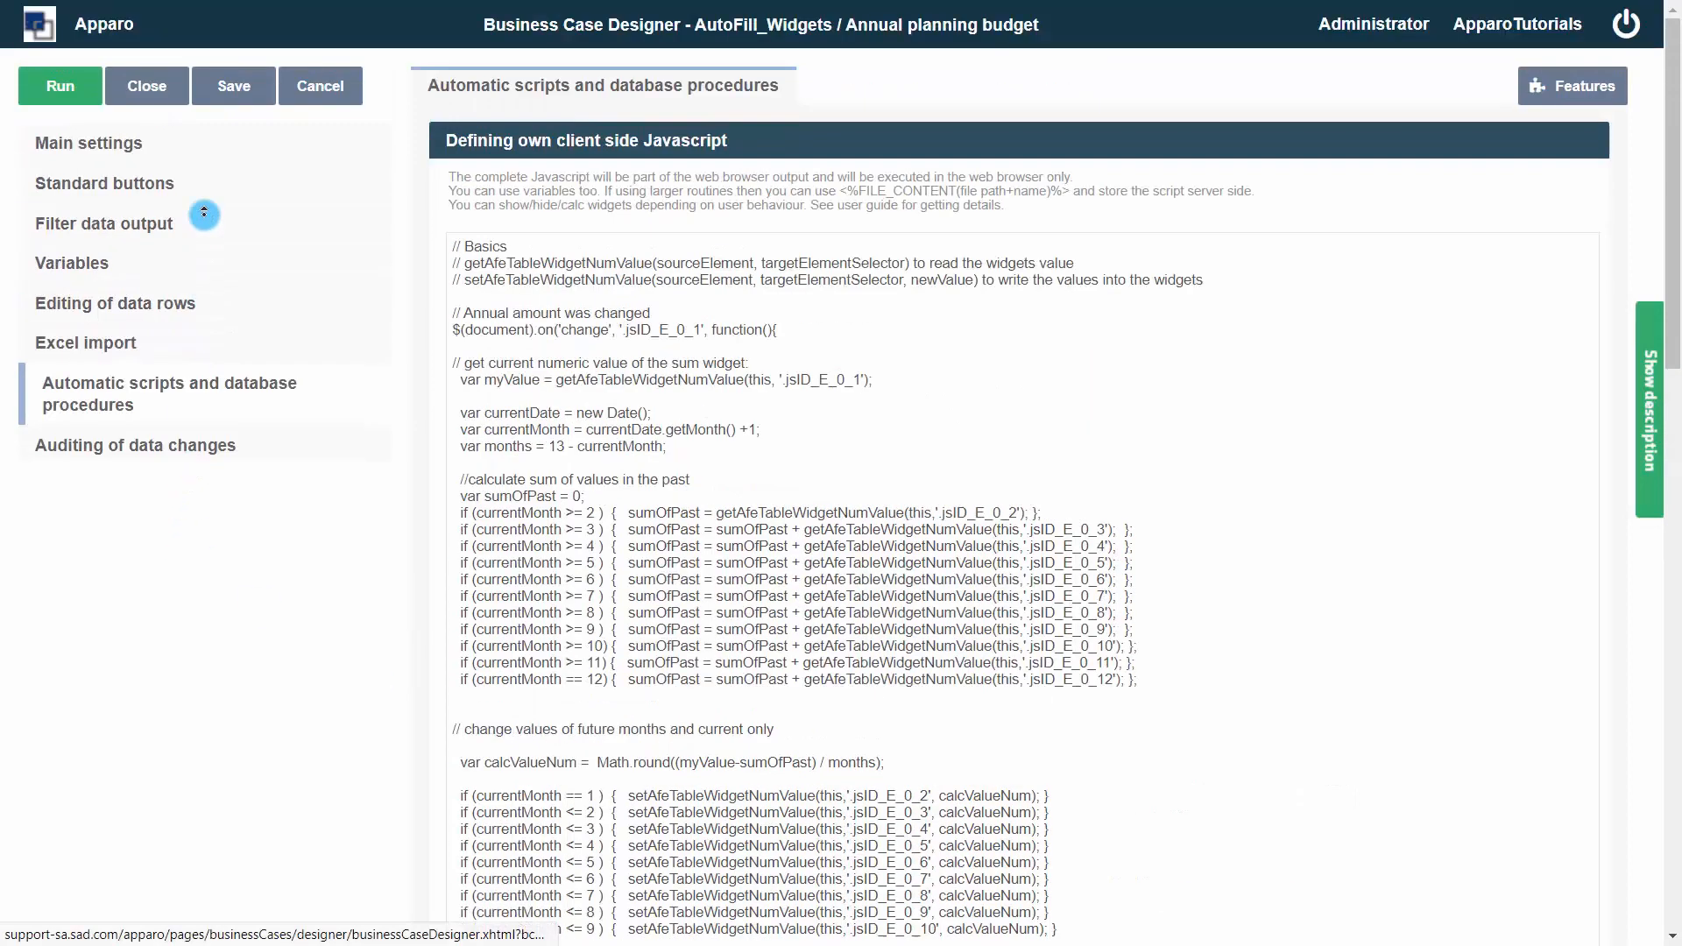
pyautogui.click(61, 86)
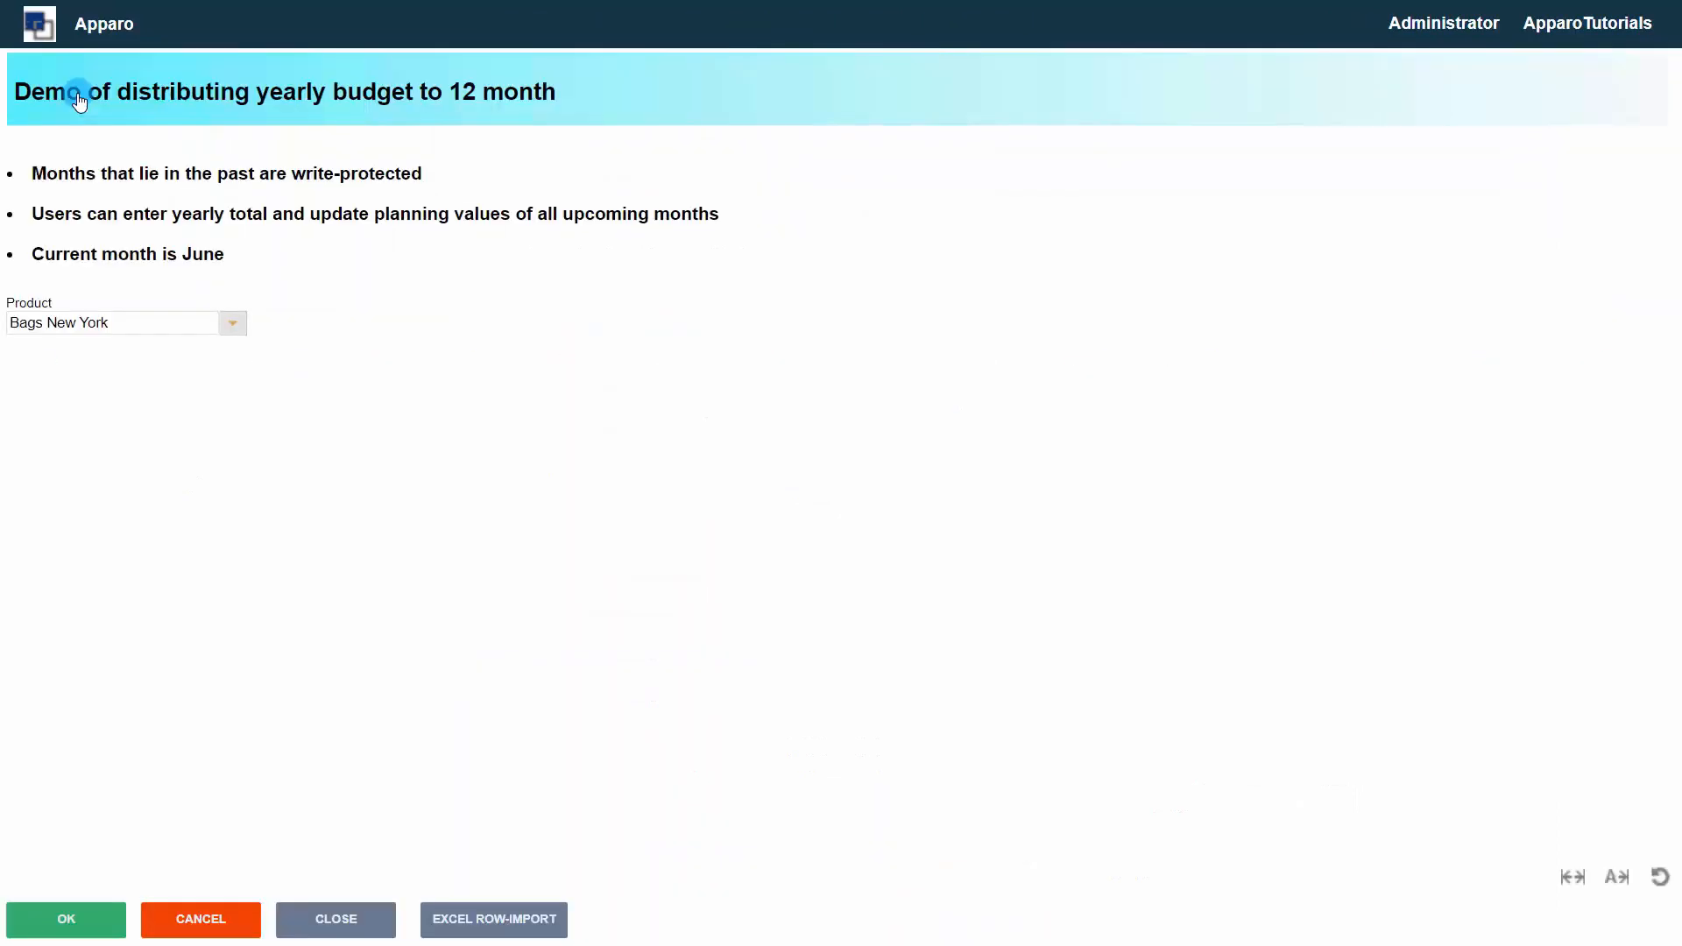
pyautogui.click(299, 380)
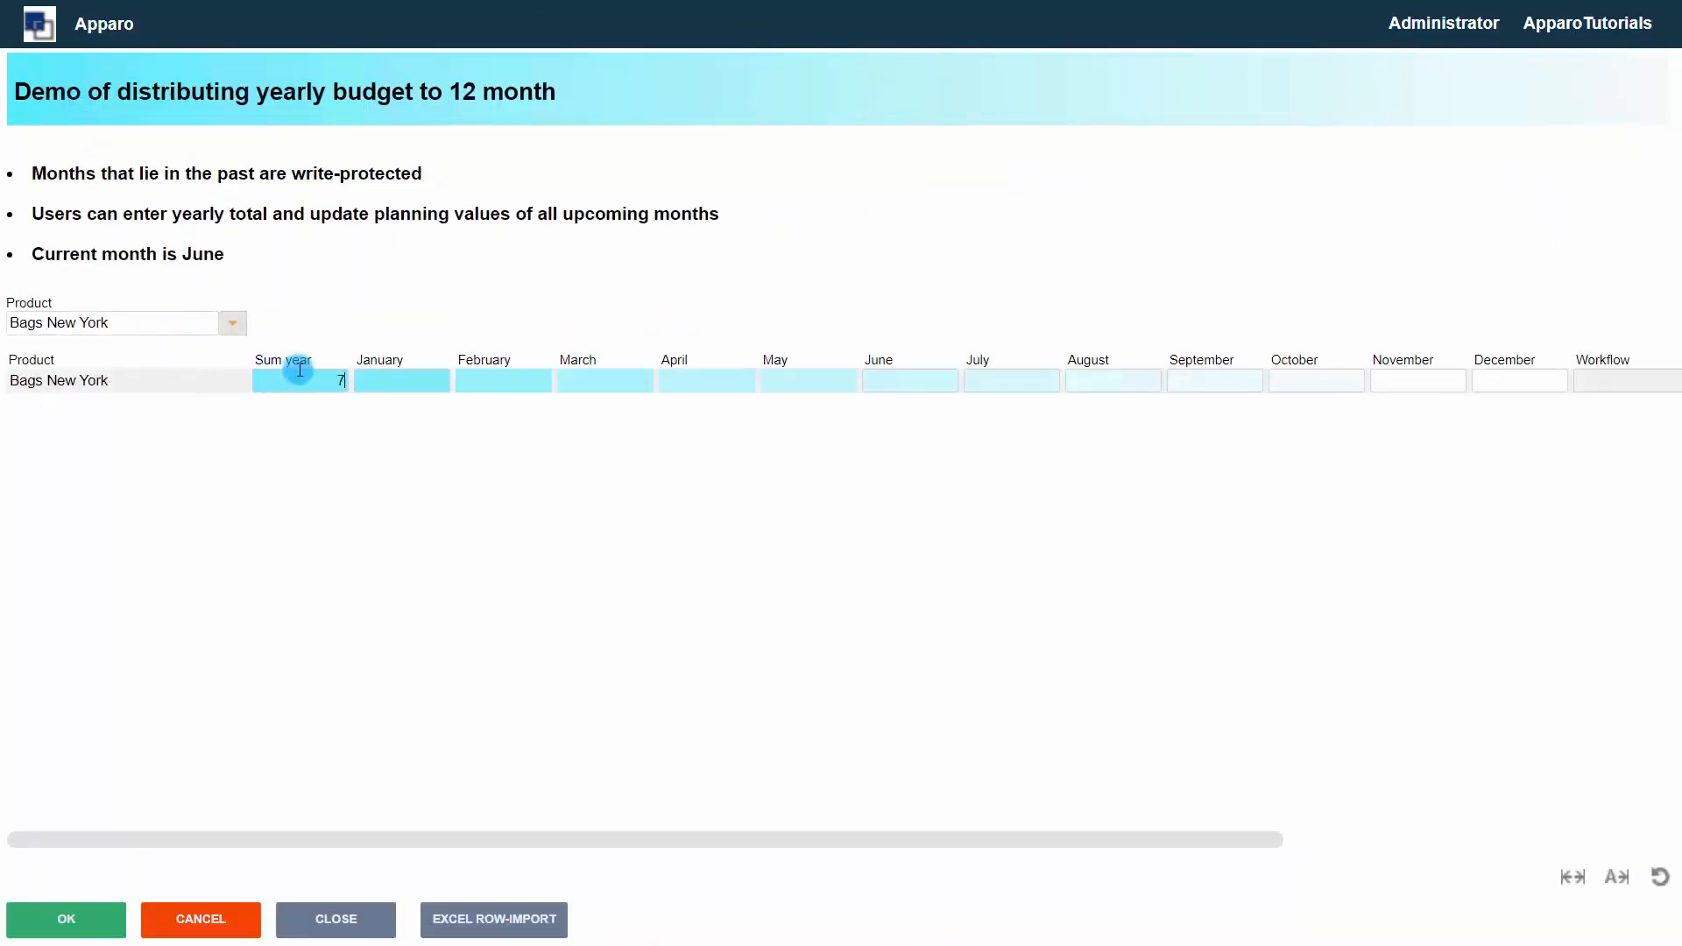
pyautogui.write('7000')
pyautogui.click(390, 382)
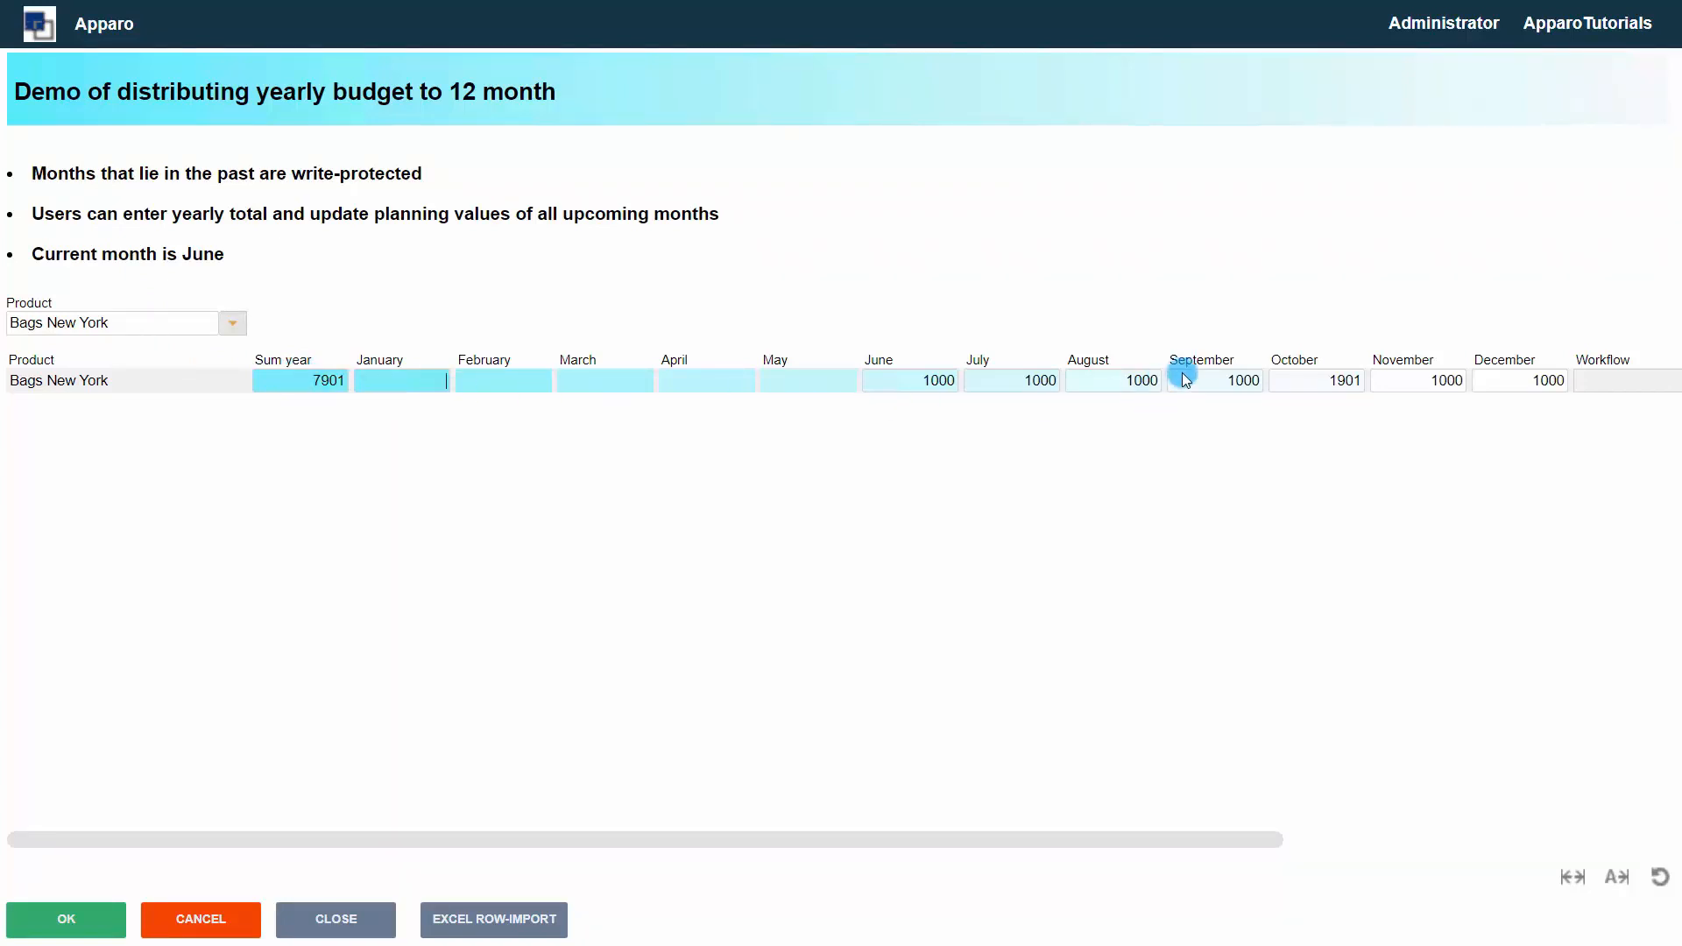
pyautogui.moveTo(1331, 382); pyautogui.dragTo(1371, 385)
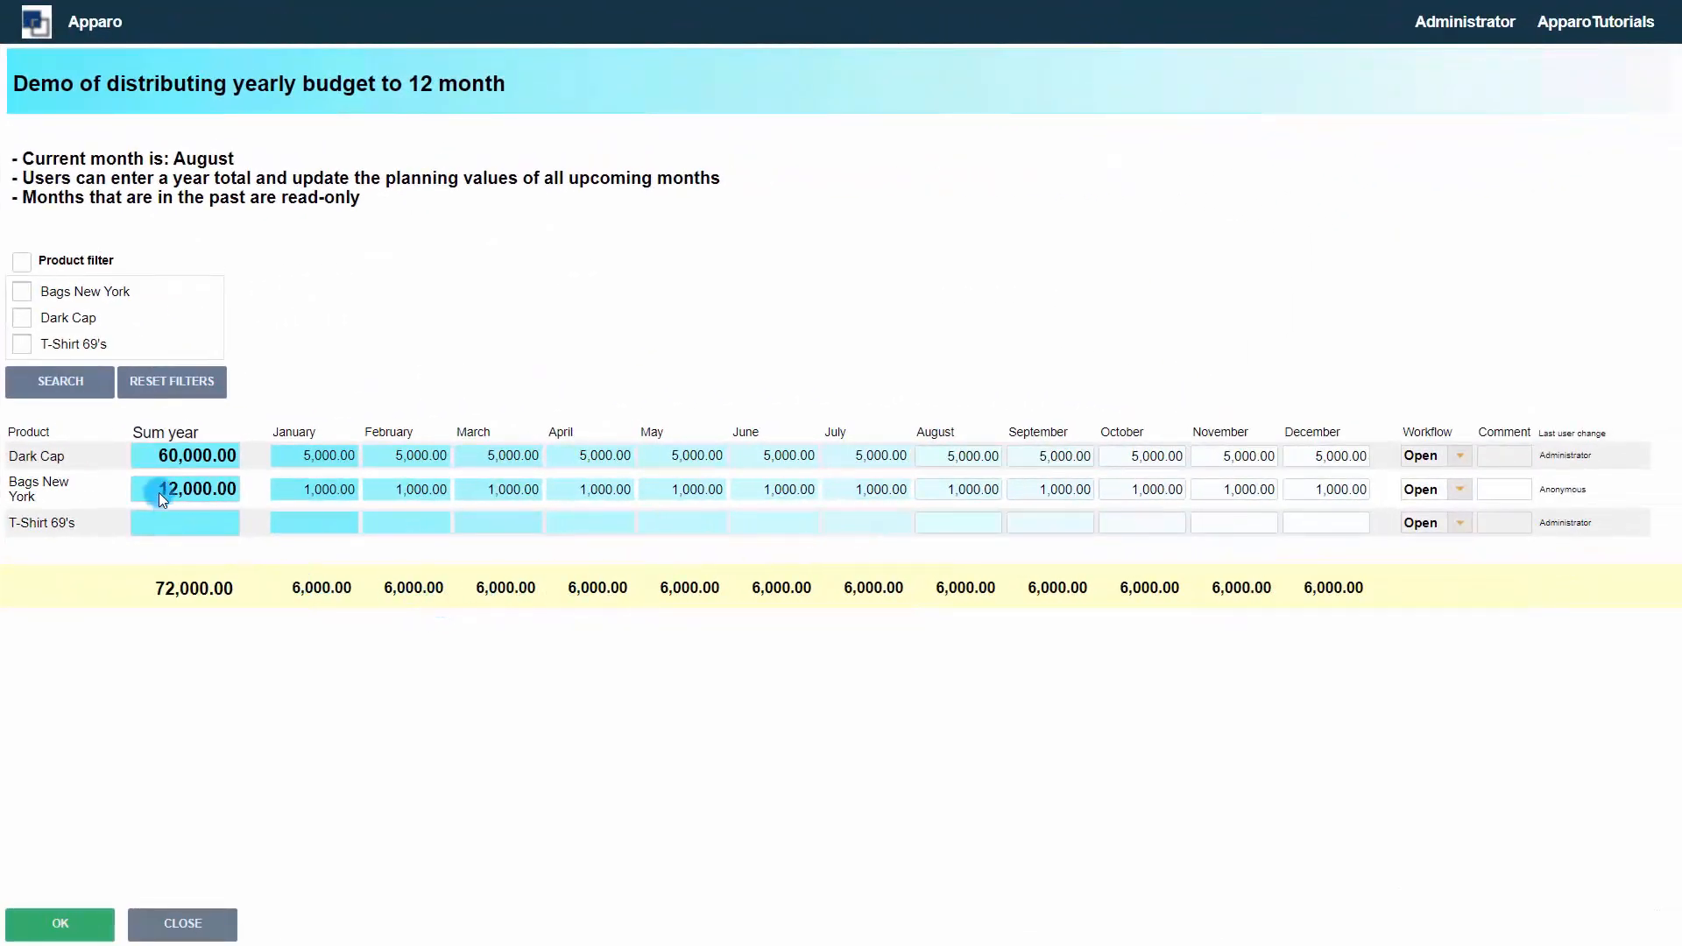
# Change the Bags New York yearly sum to 112,000 in the finished demo and let it redistribute
pyautogui.click(149, 488)
pyautogui.write('1')
pyautogui.click(225, 593)
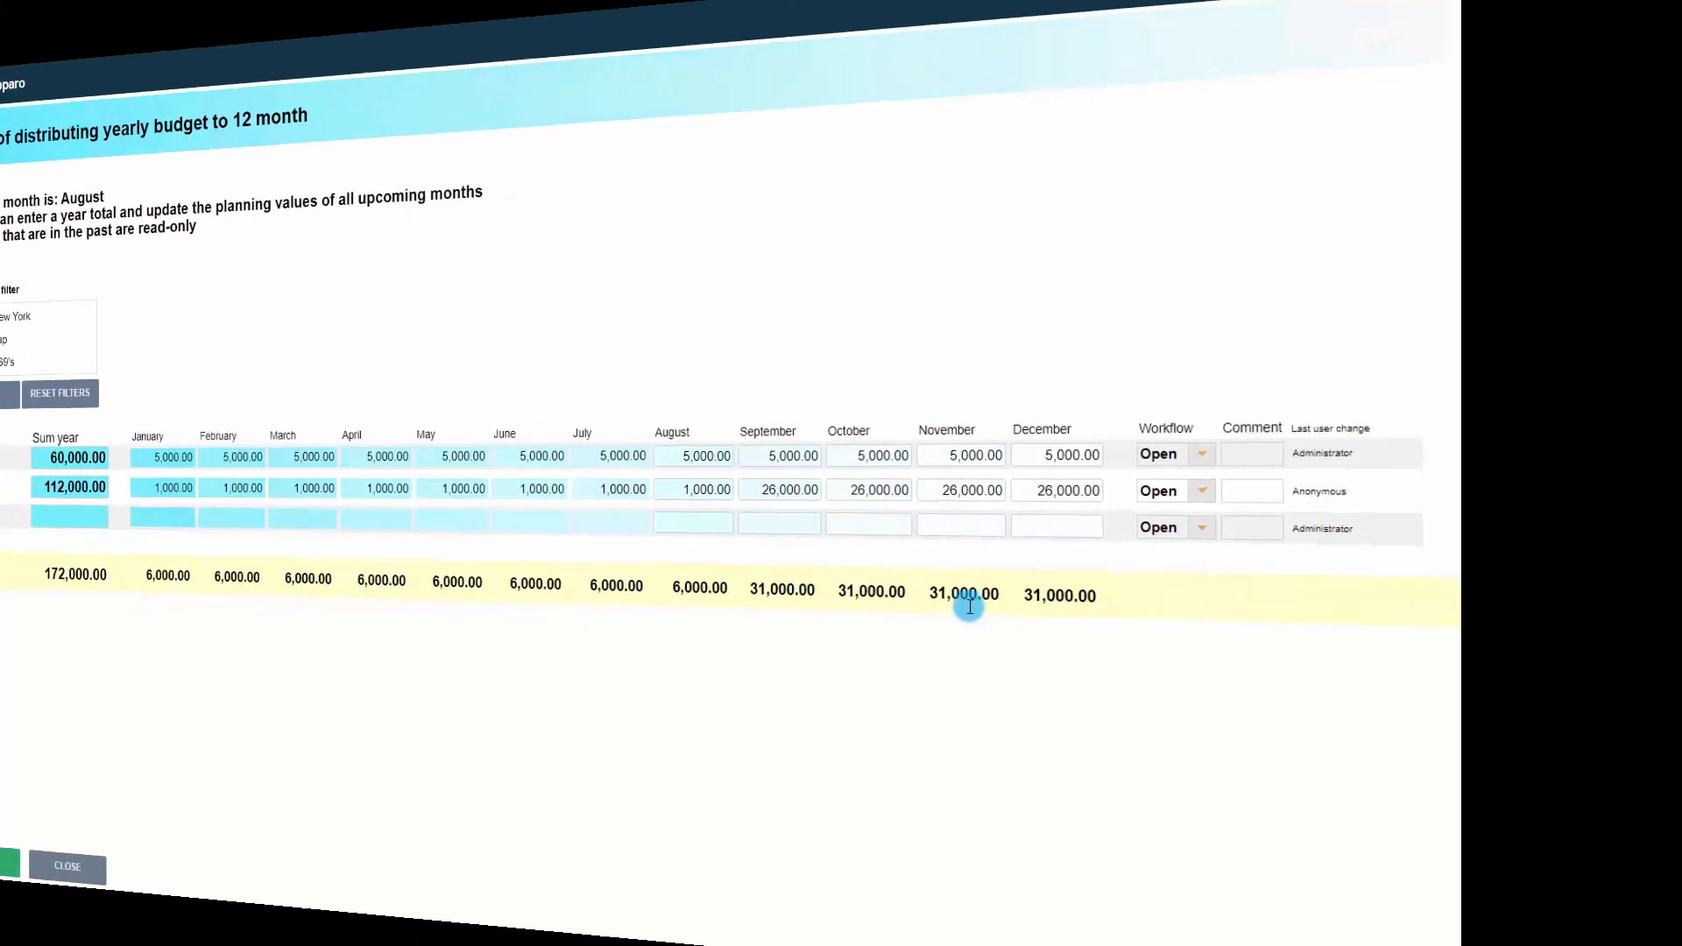
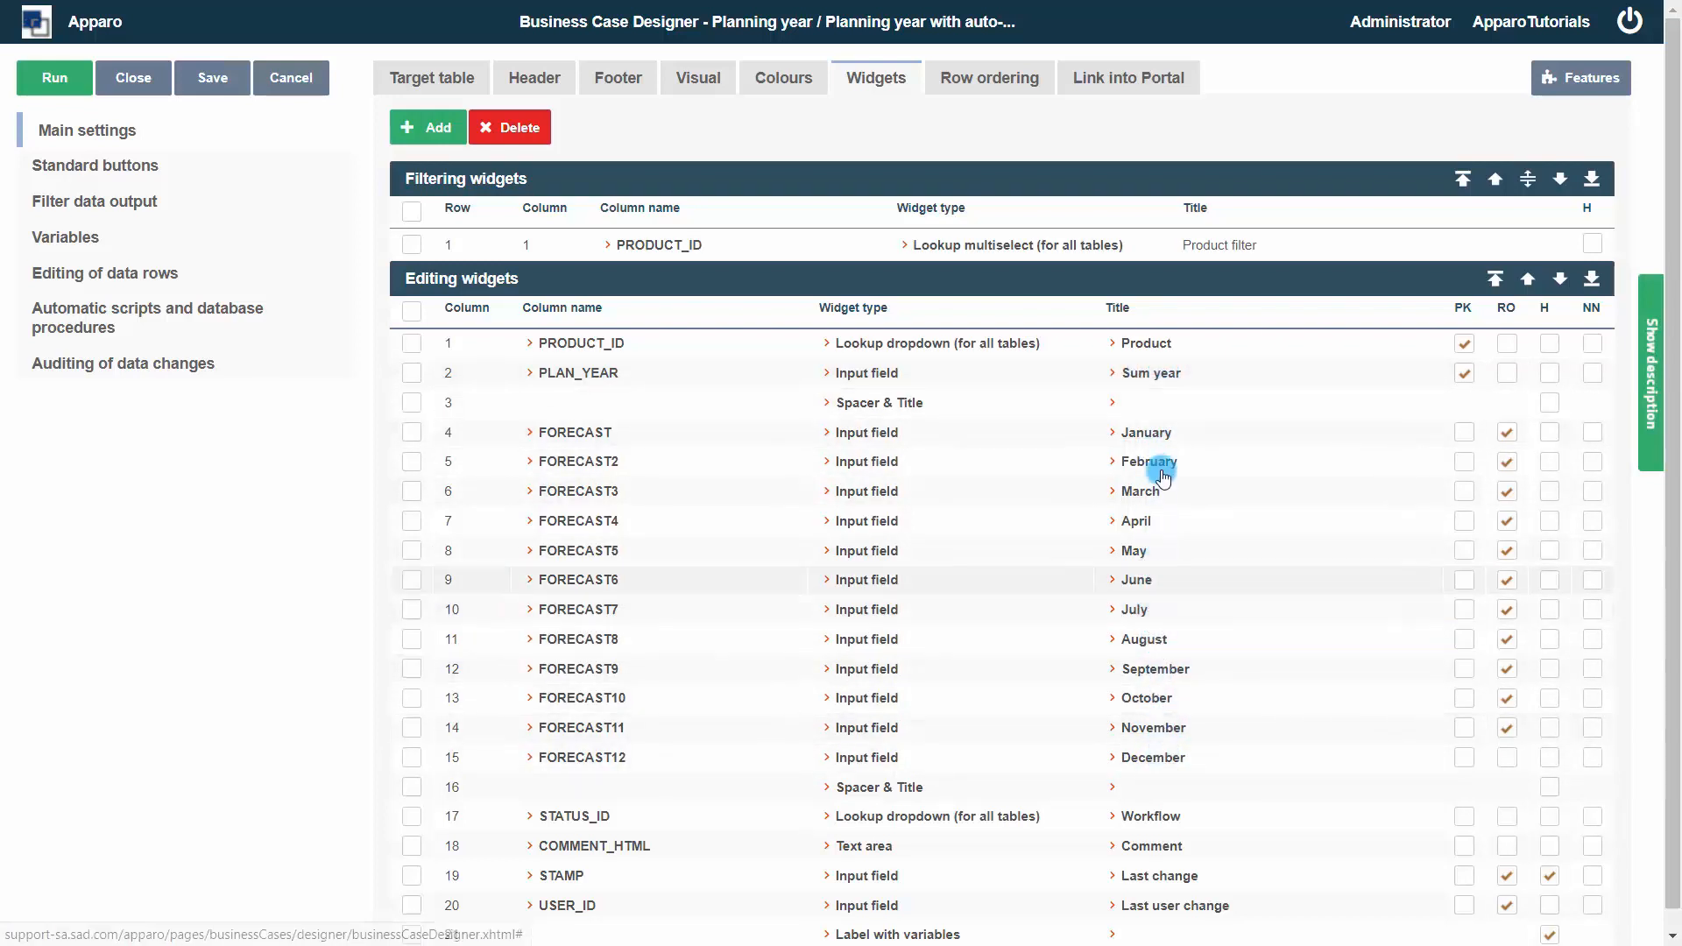
# Examine the column widths set for the Sum year, January, Product and spacer widgets without changing them
pyautogui.click(1161, 379)
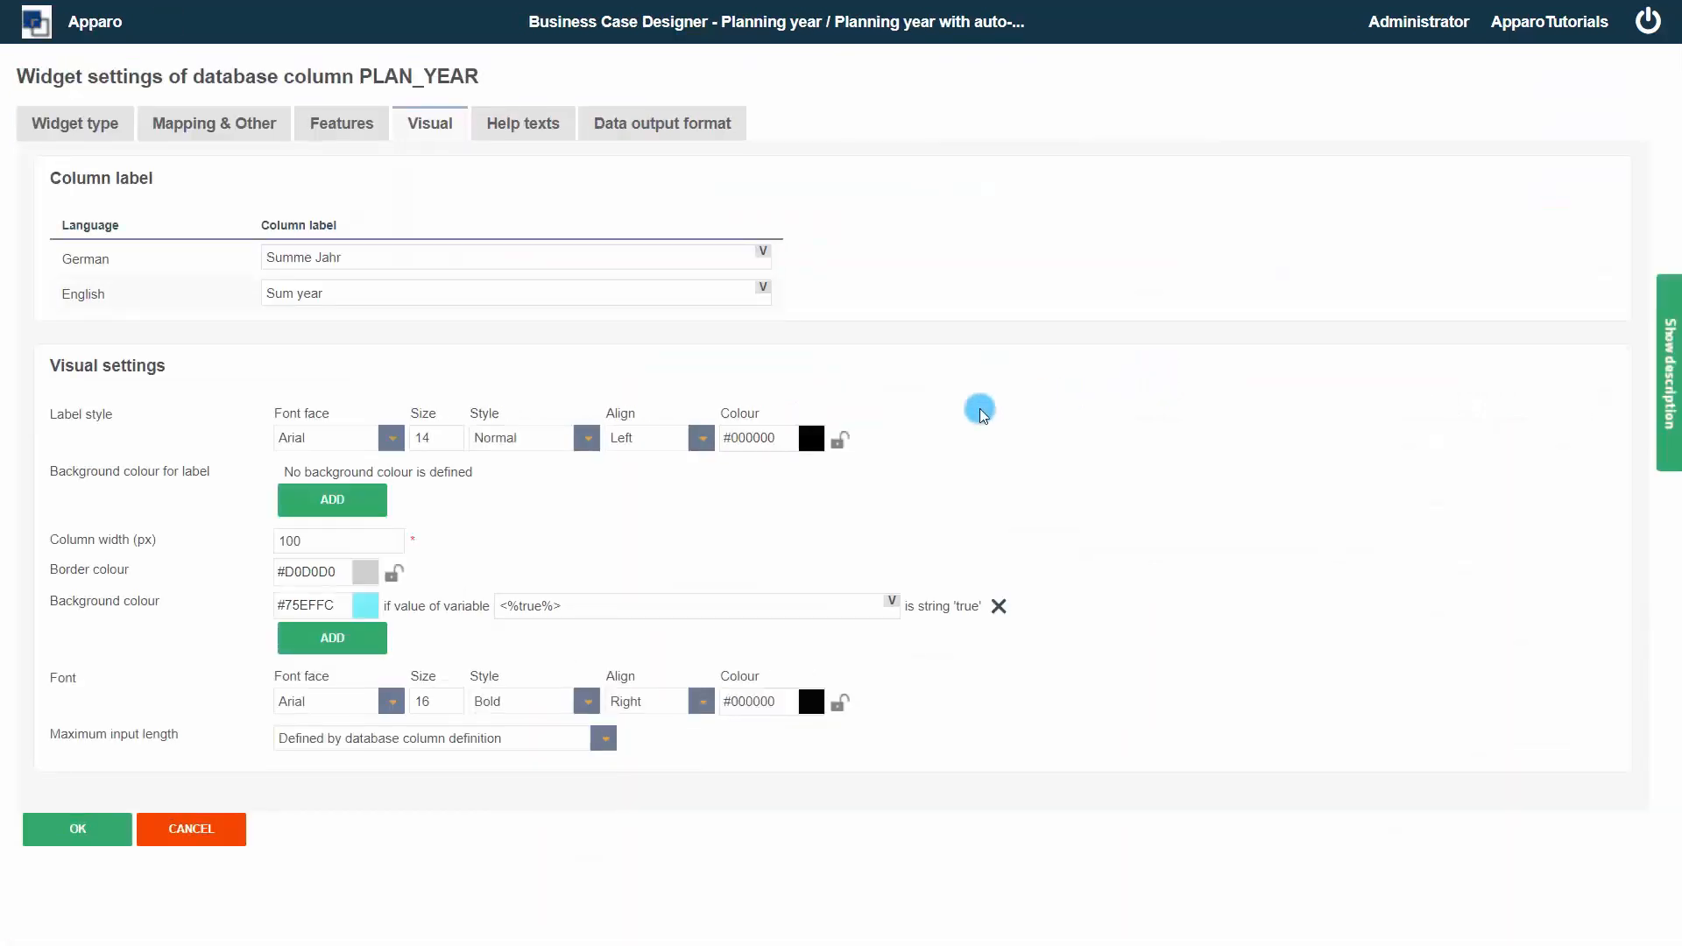
pyautogui.moveTo(335, 539); pyautogui.dragTo(234, 544)
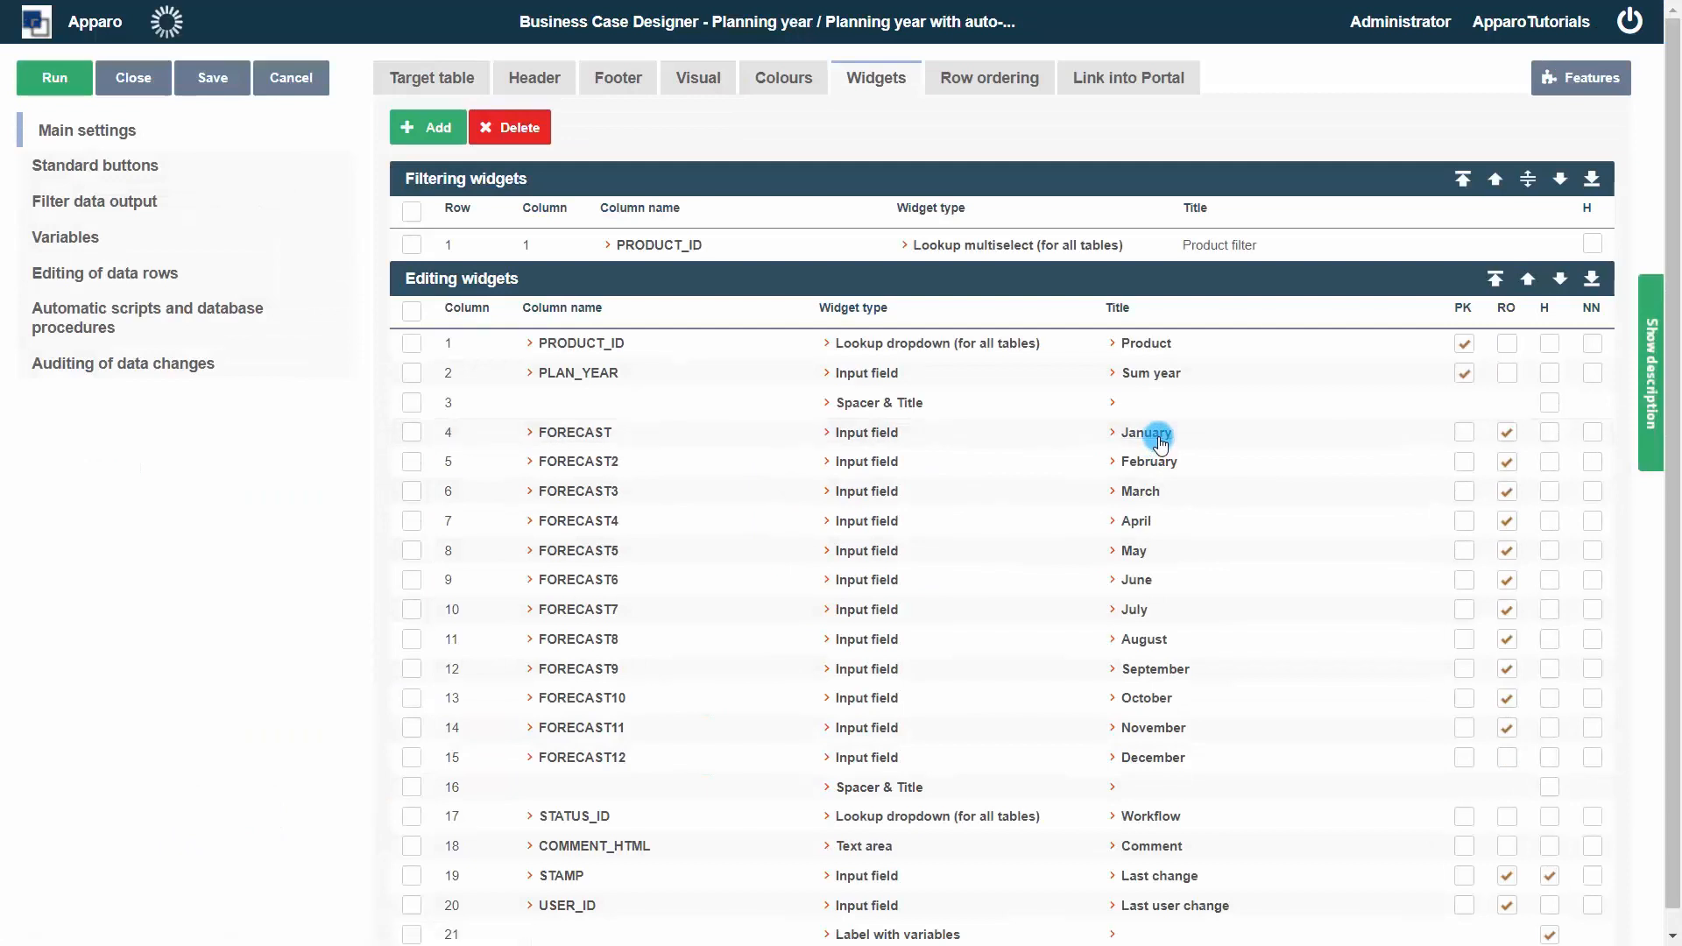
pyautogui.click(1158, 433)
pyautogui.doubleClick(344, 541)
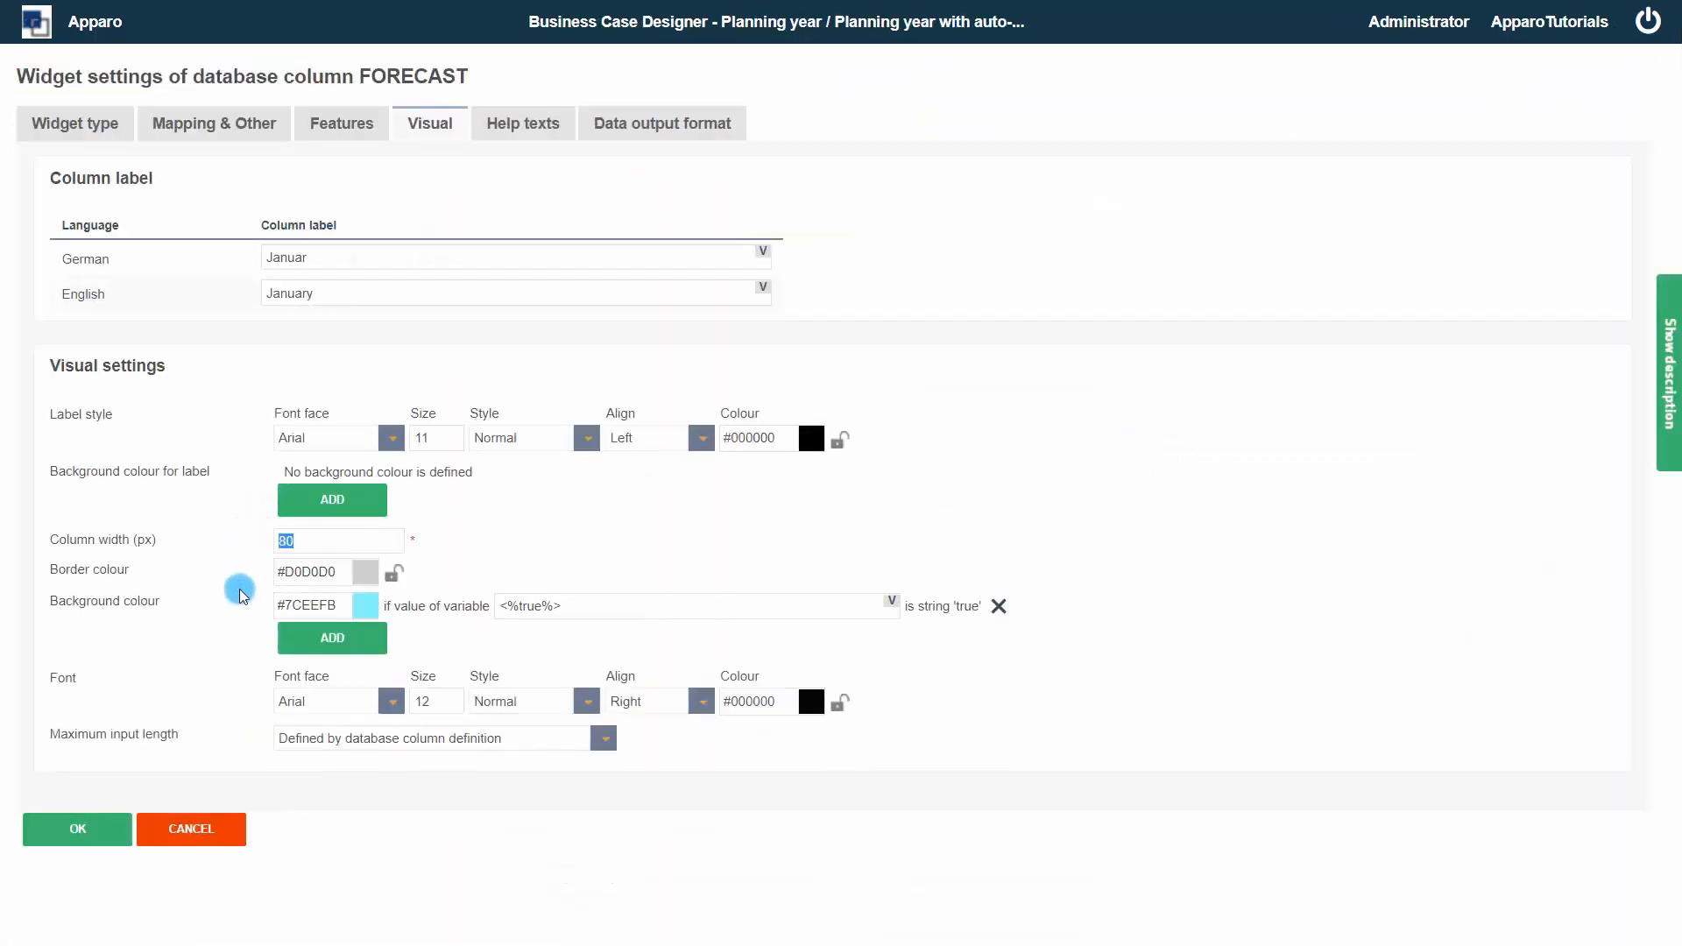
pyautogui.click(194, 829)
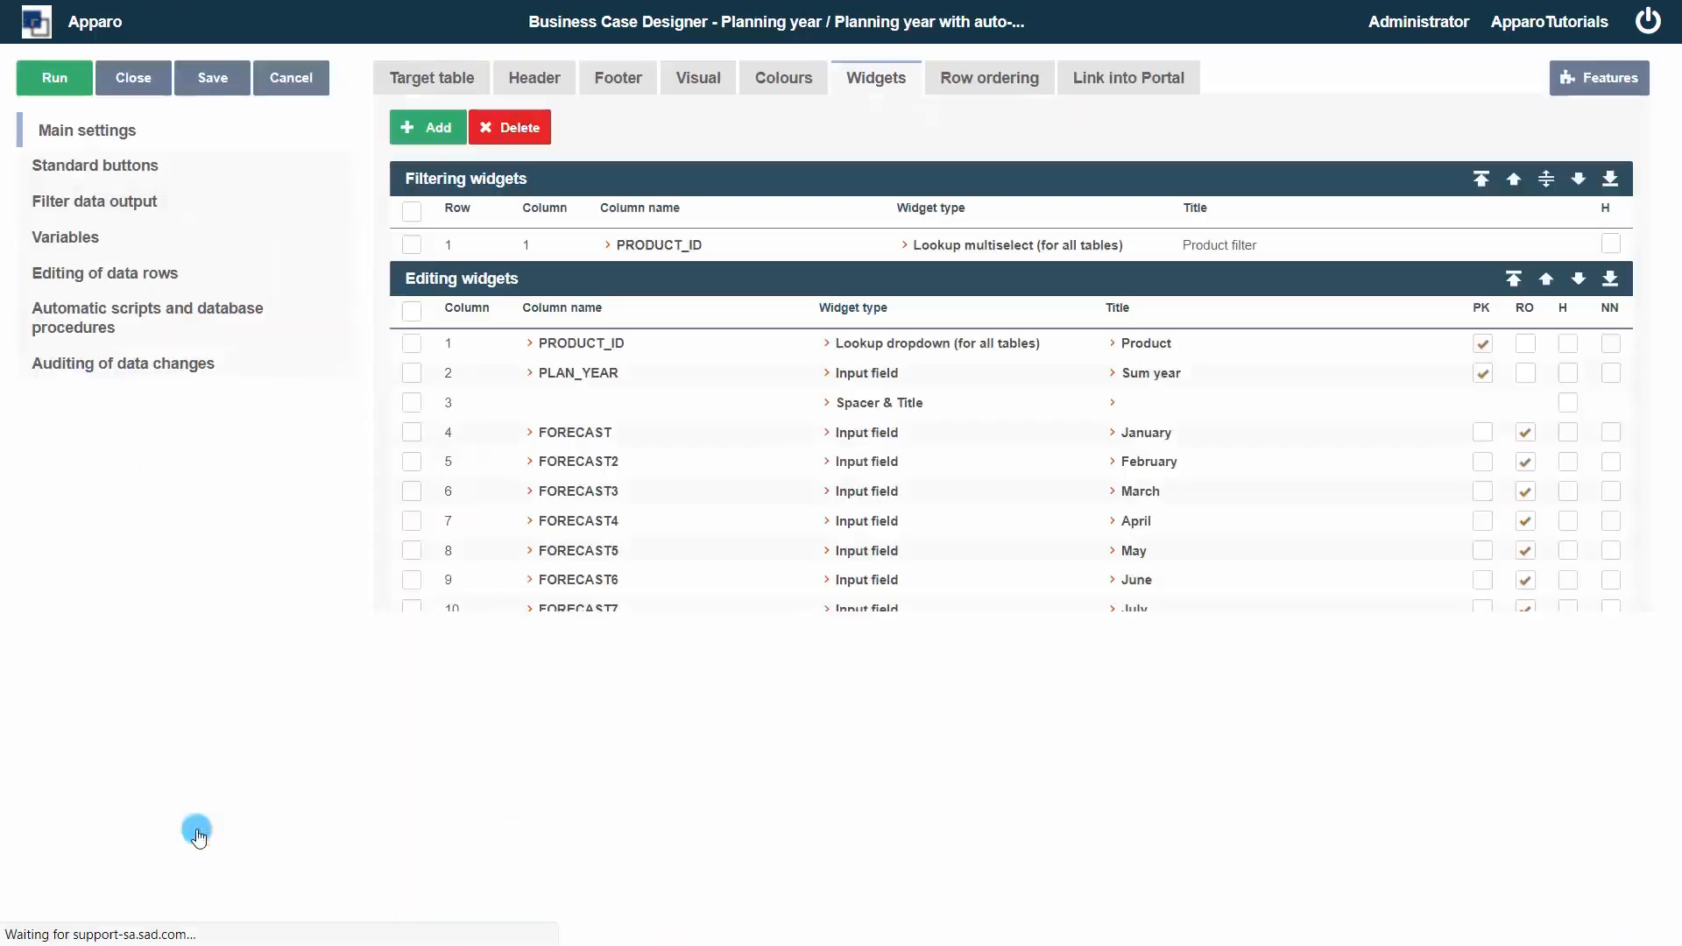
pyautogui.click(1161, 346)
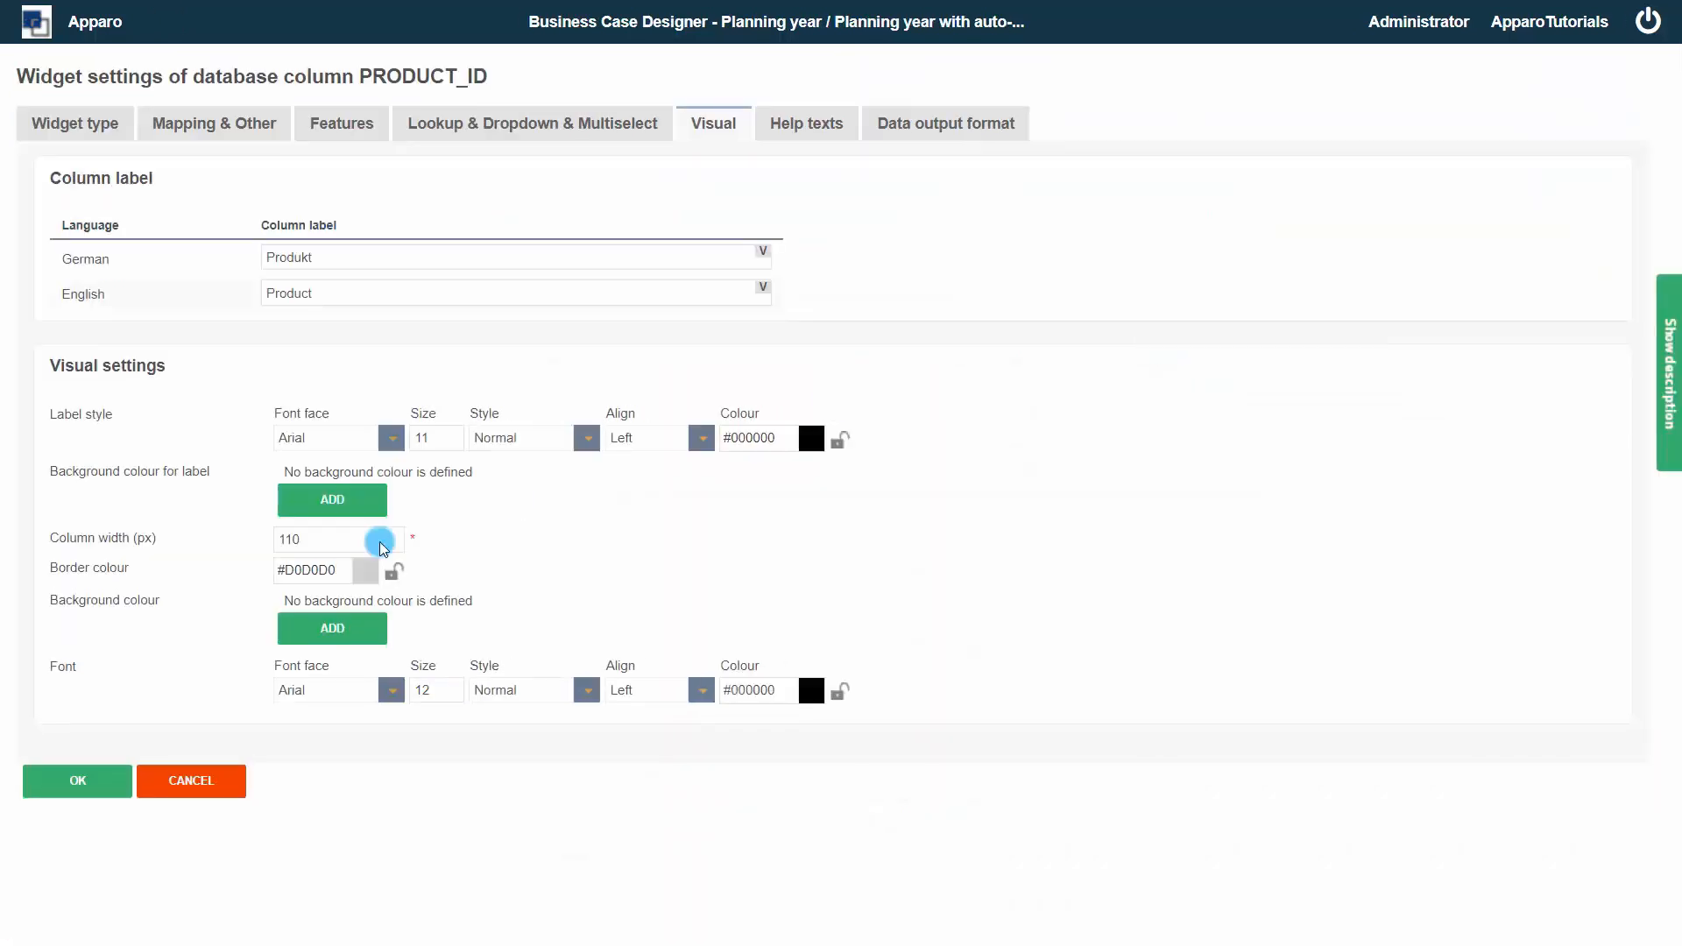
pyautogui.click(191, 786)
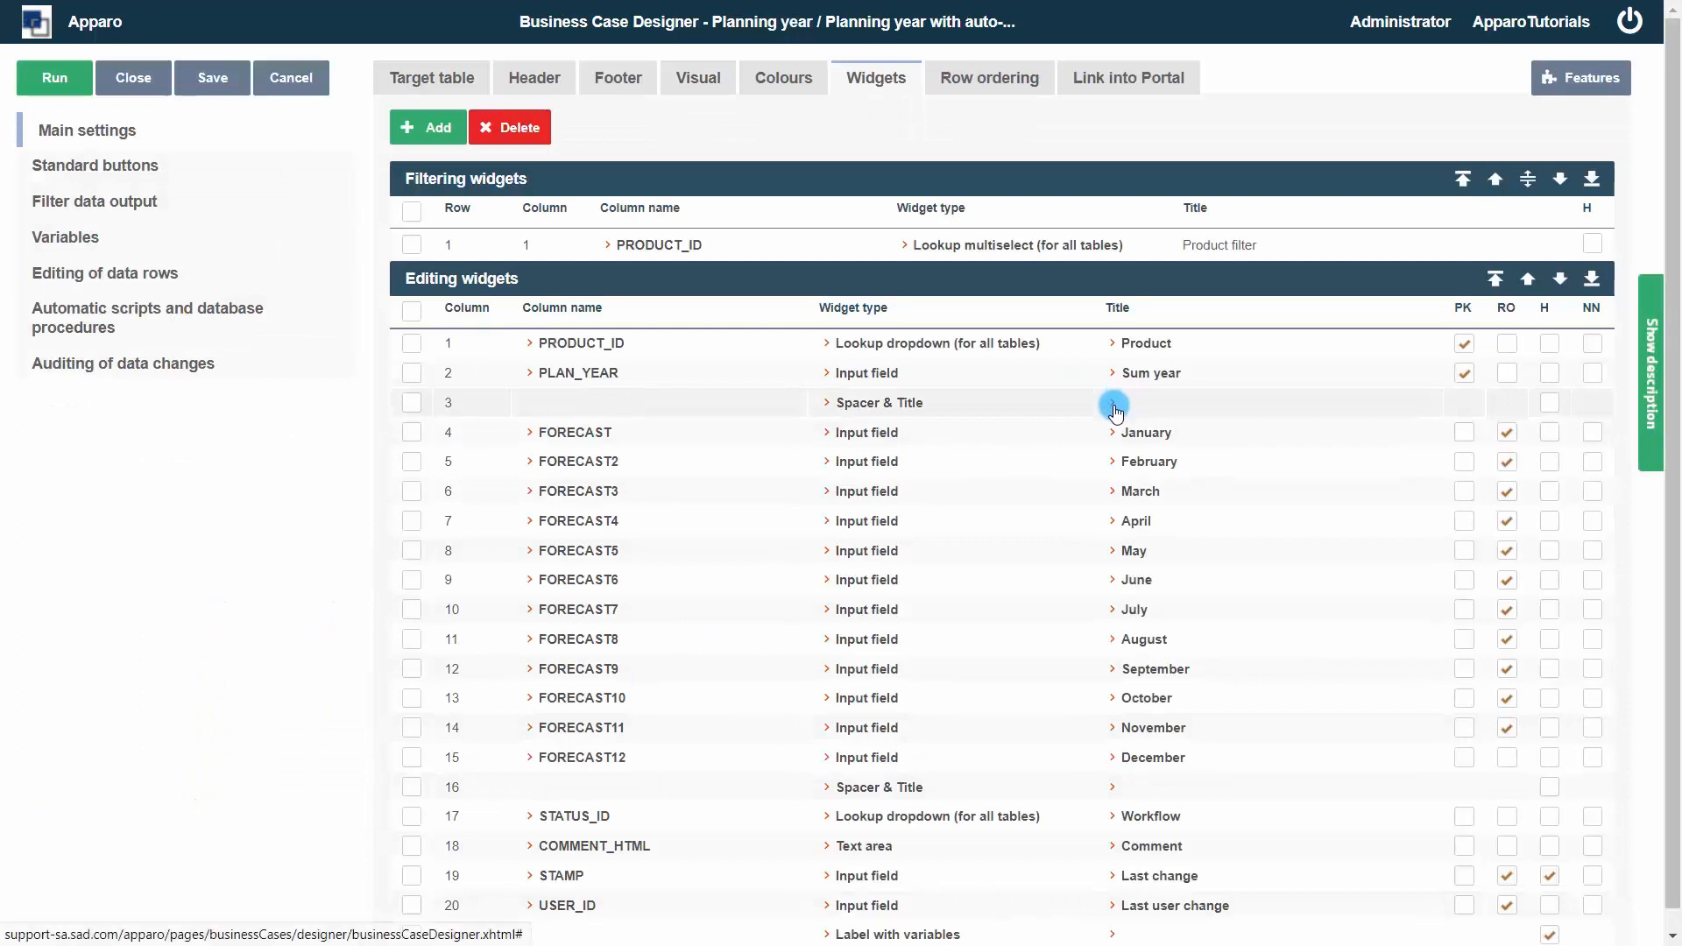
pyautogui.click(1113, 406)
pyautogui.moveTo(312, 538); pyautogui.dragTo(240, 538)
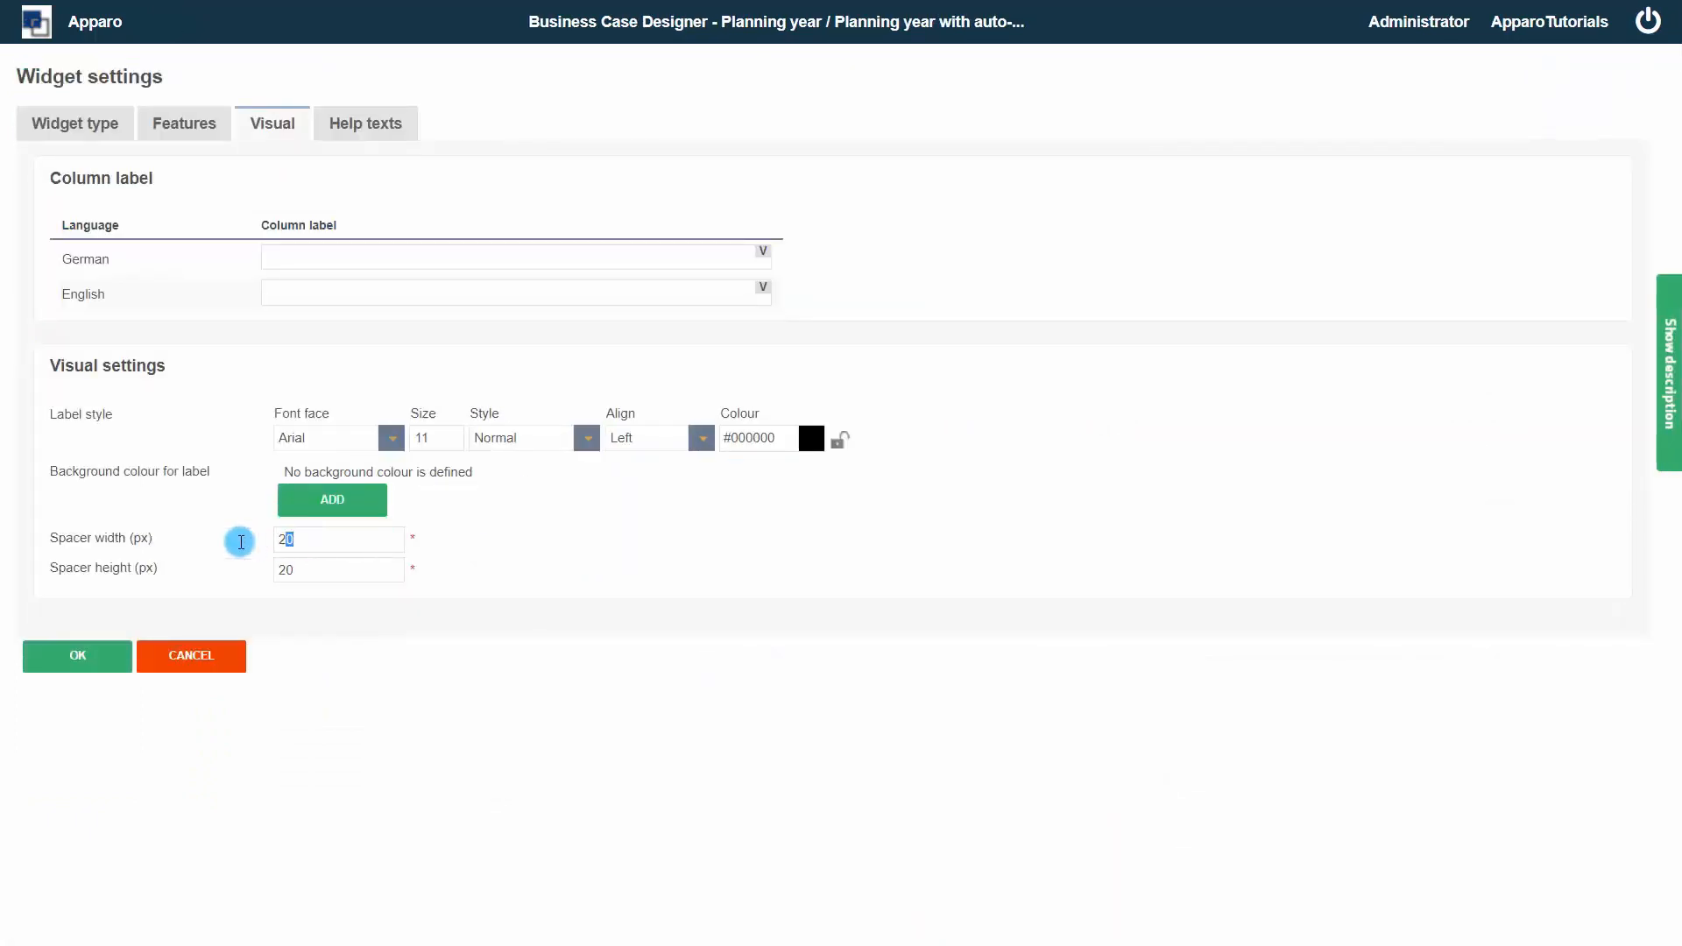
pyautogui.click(208, 663)
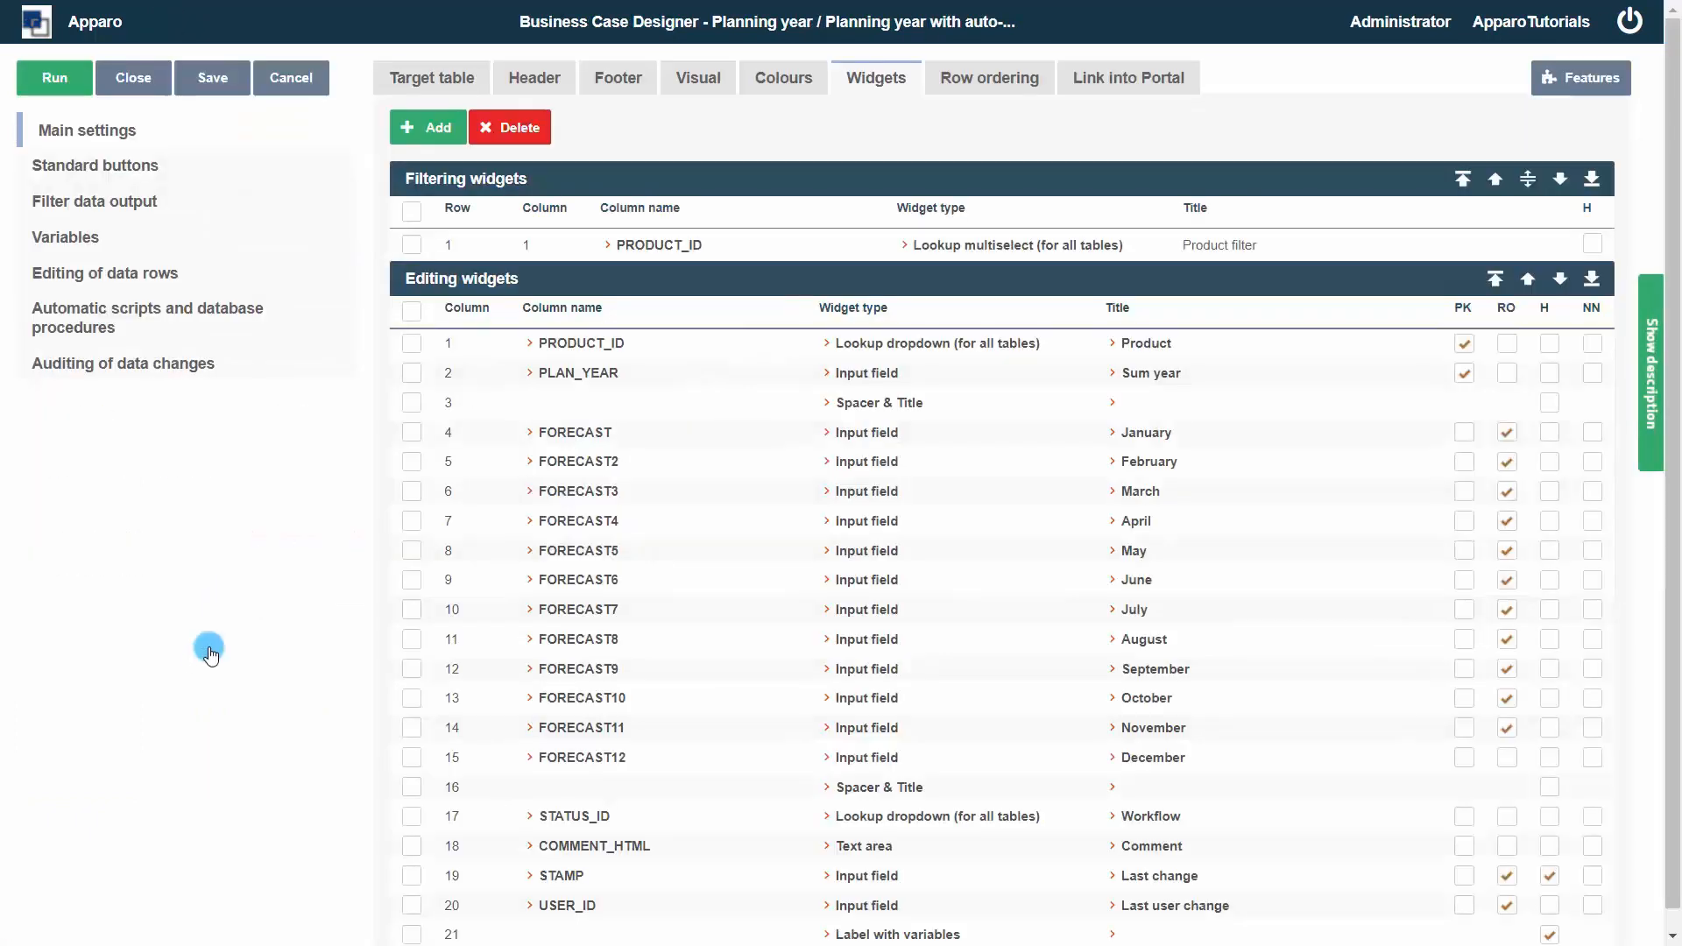
# Add a Spacer & Title calc widget with a spacer width of 110 px
pyautogui.click(438, 127)
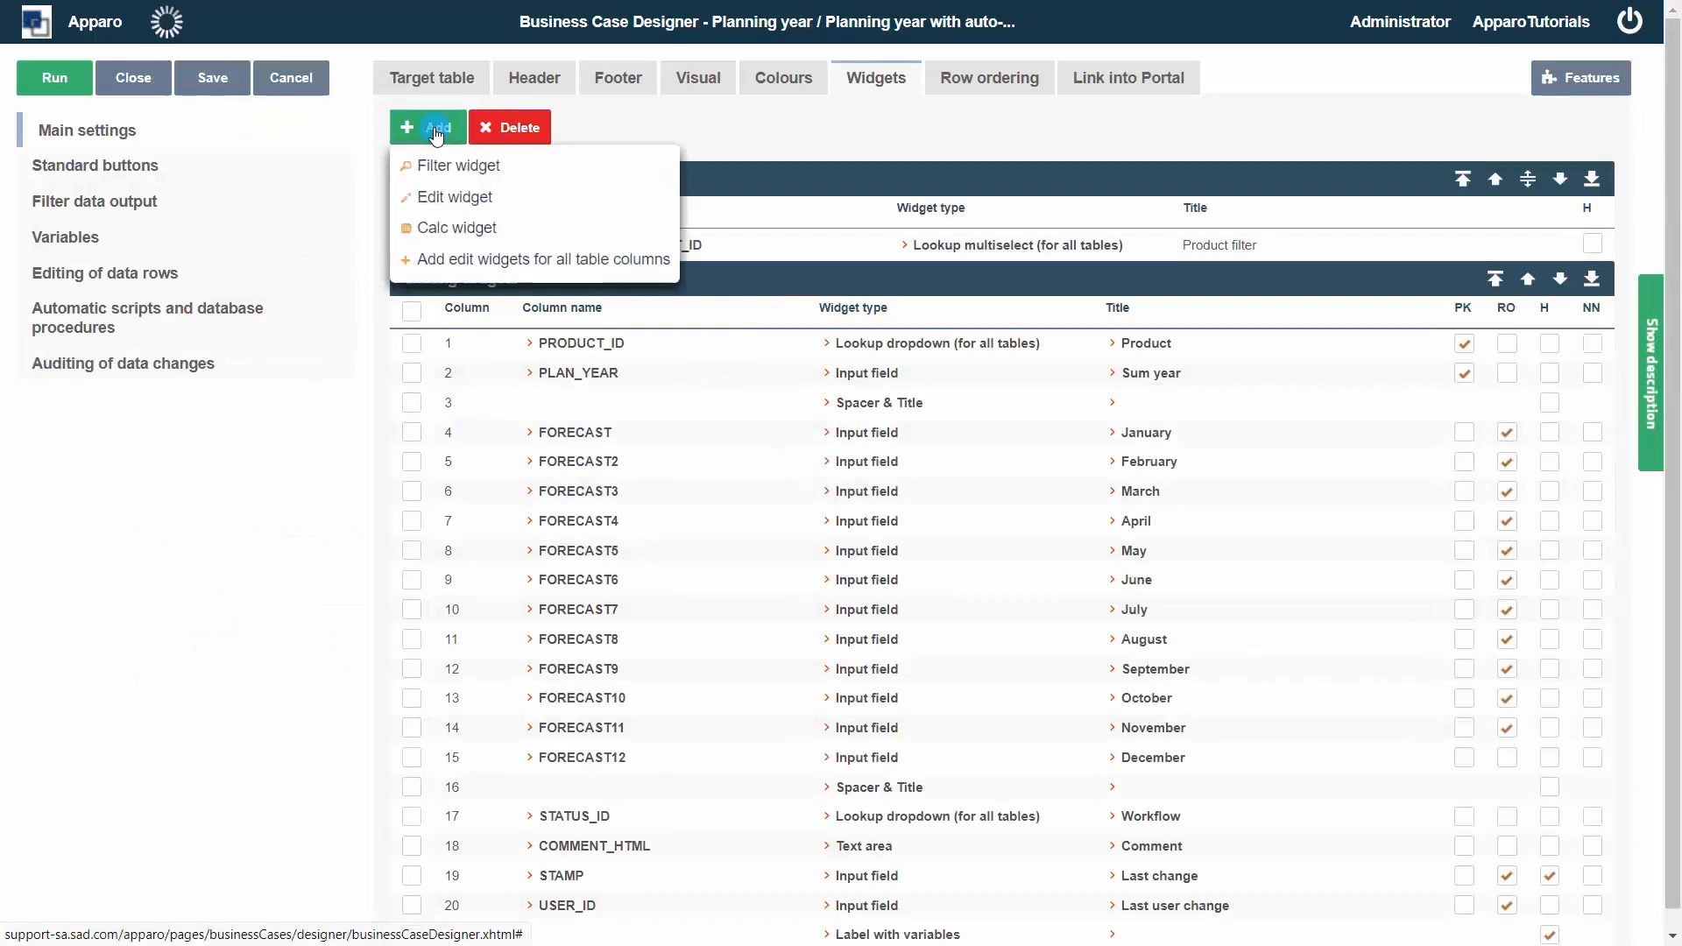
pyautogui.click(438, 173)
pyautogui.click(440, 232)
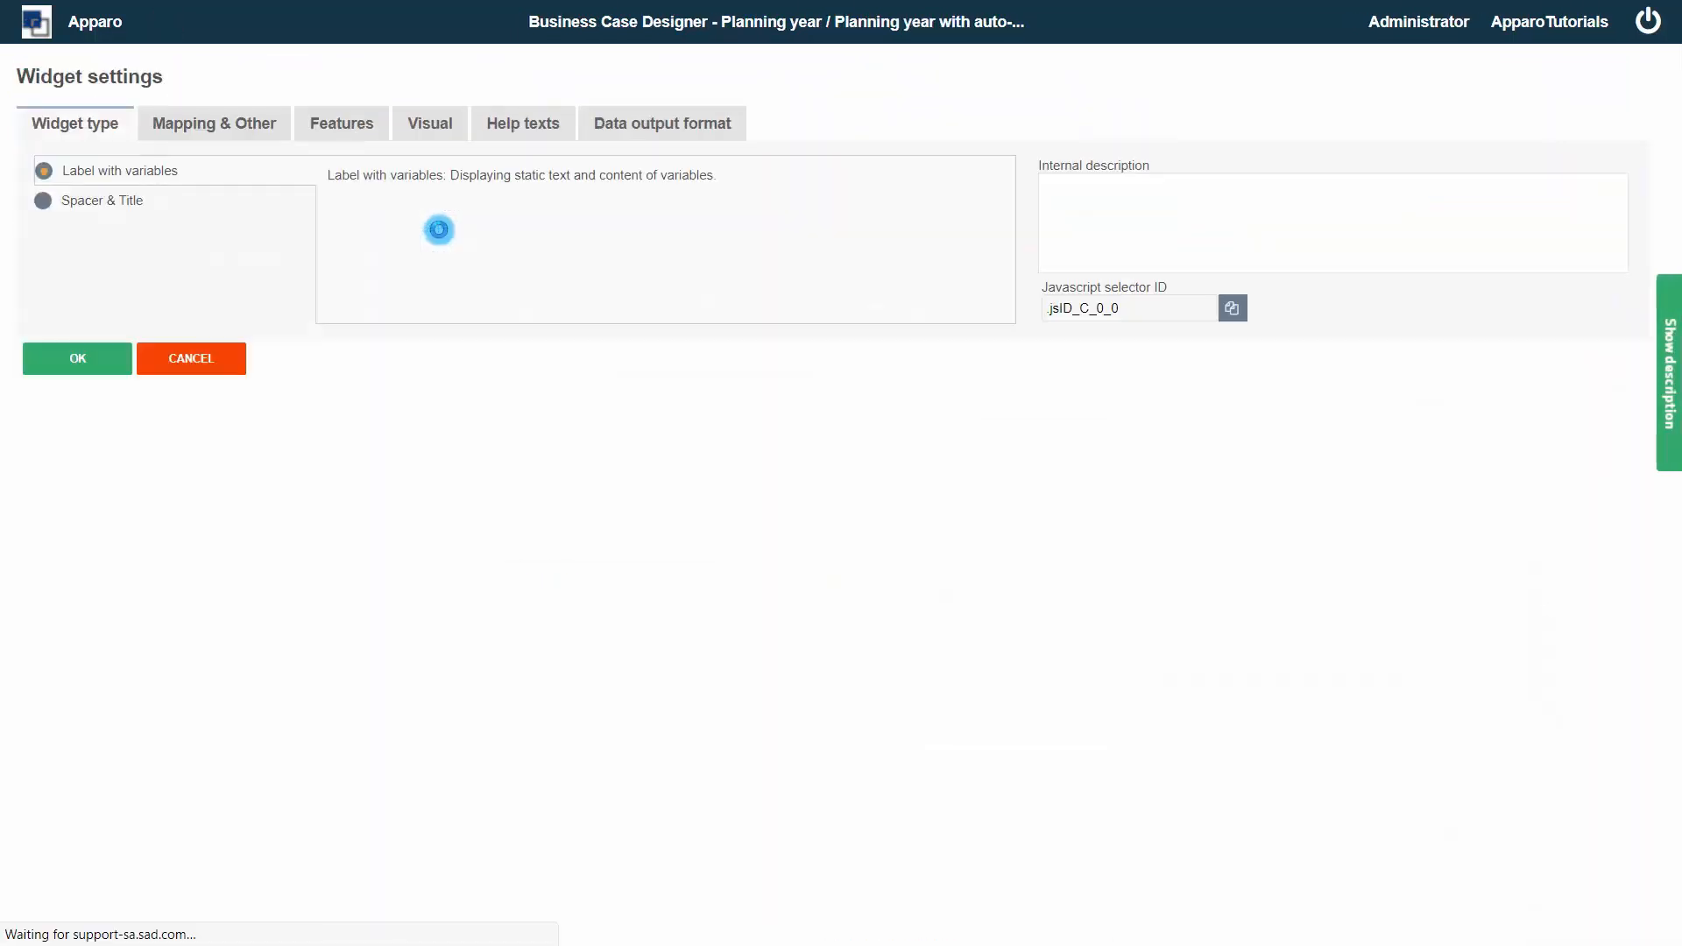
pyautogui.click(123, 200)
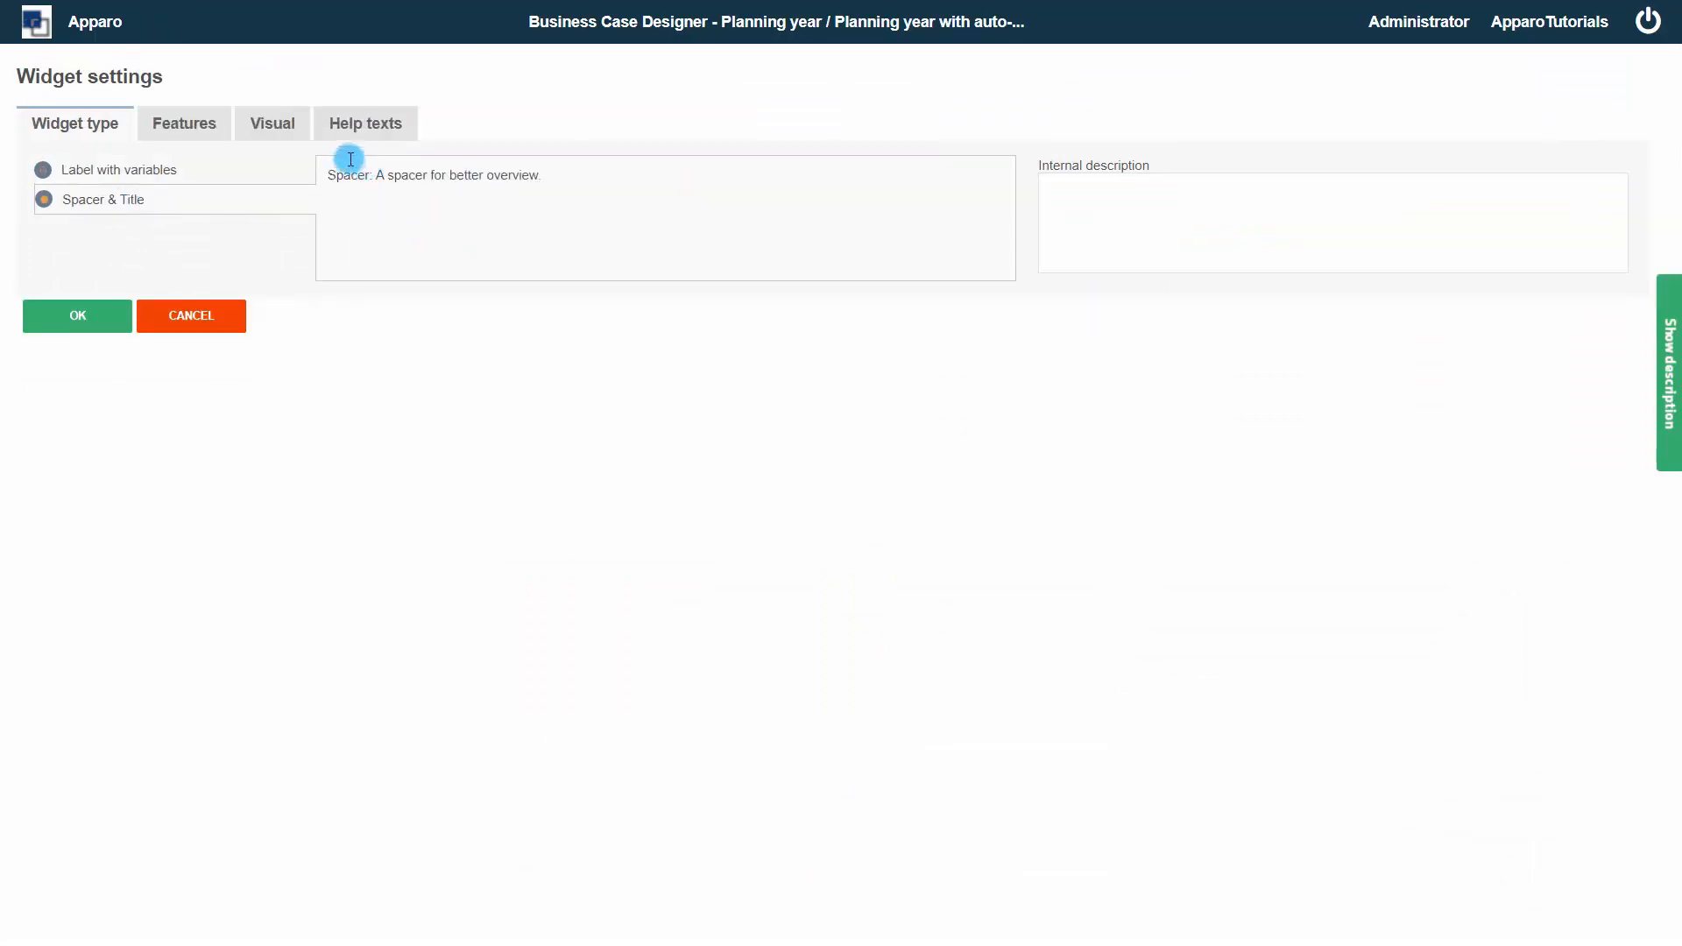
pyautogui.click(281, 123)
pyautogui.moveTo(315, 537); pyautogui.dragTo(267, 540)
pyautogui.write('110')
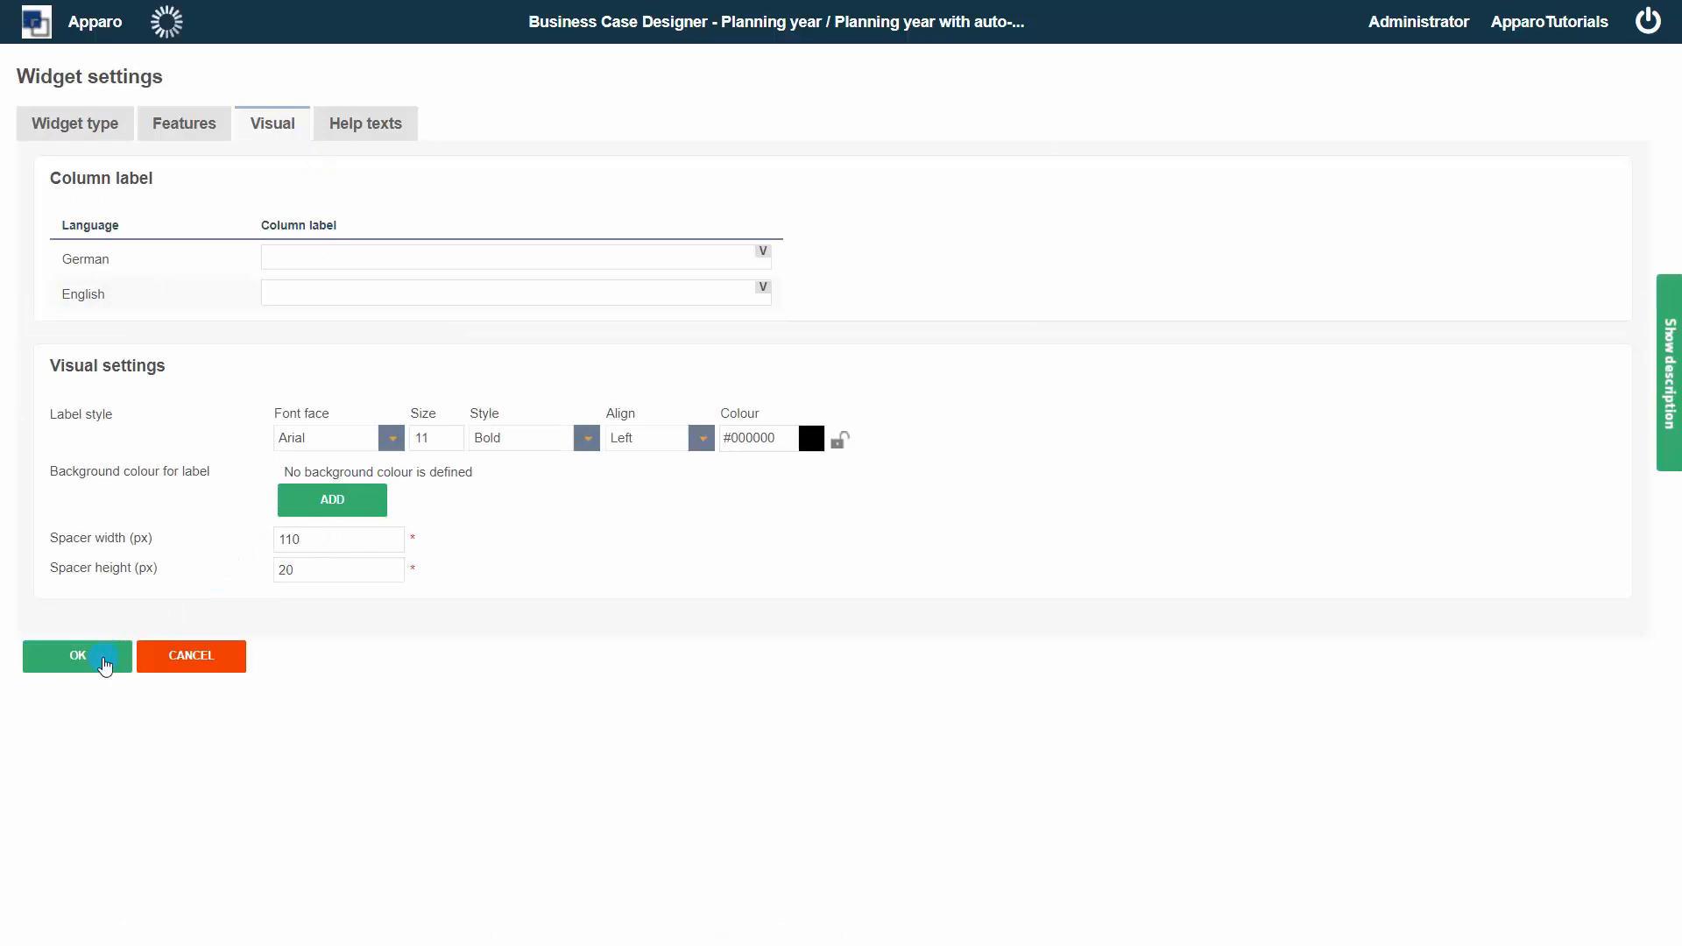
pyautogui.click(105, 664)
# Add a Label with variables calc widget with column width 100 px and a Bold font of size 16
pyautogui.click(425, 133)
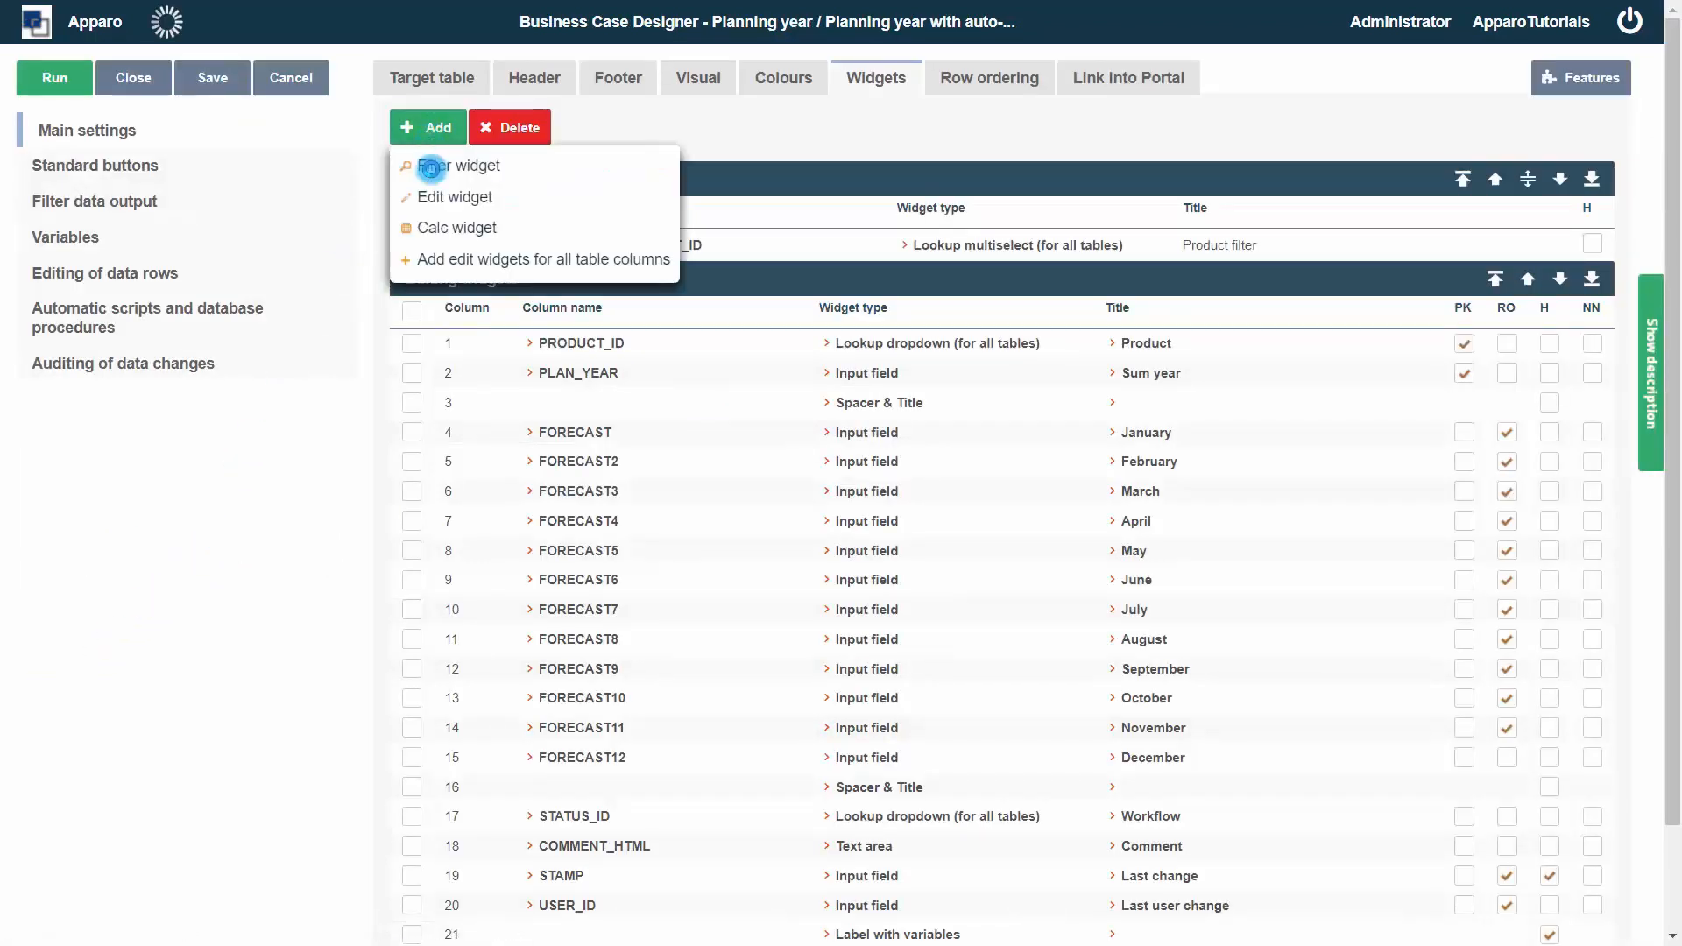
pyautogui.click(429, 227)
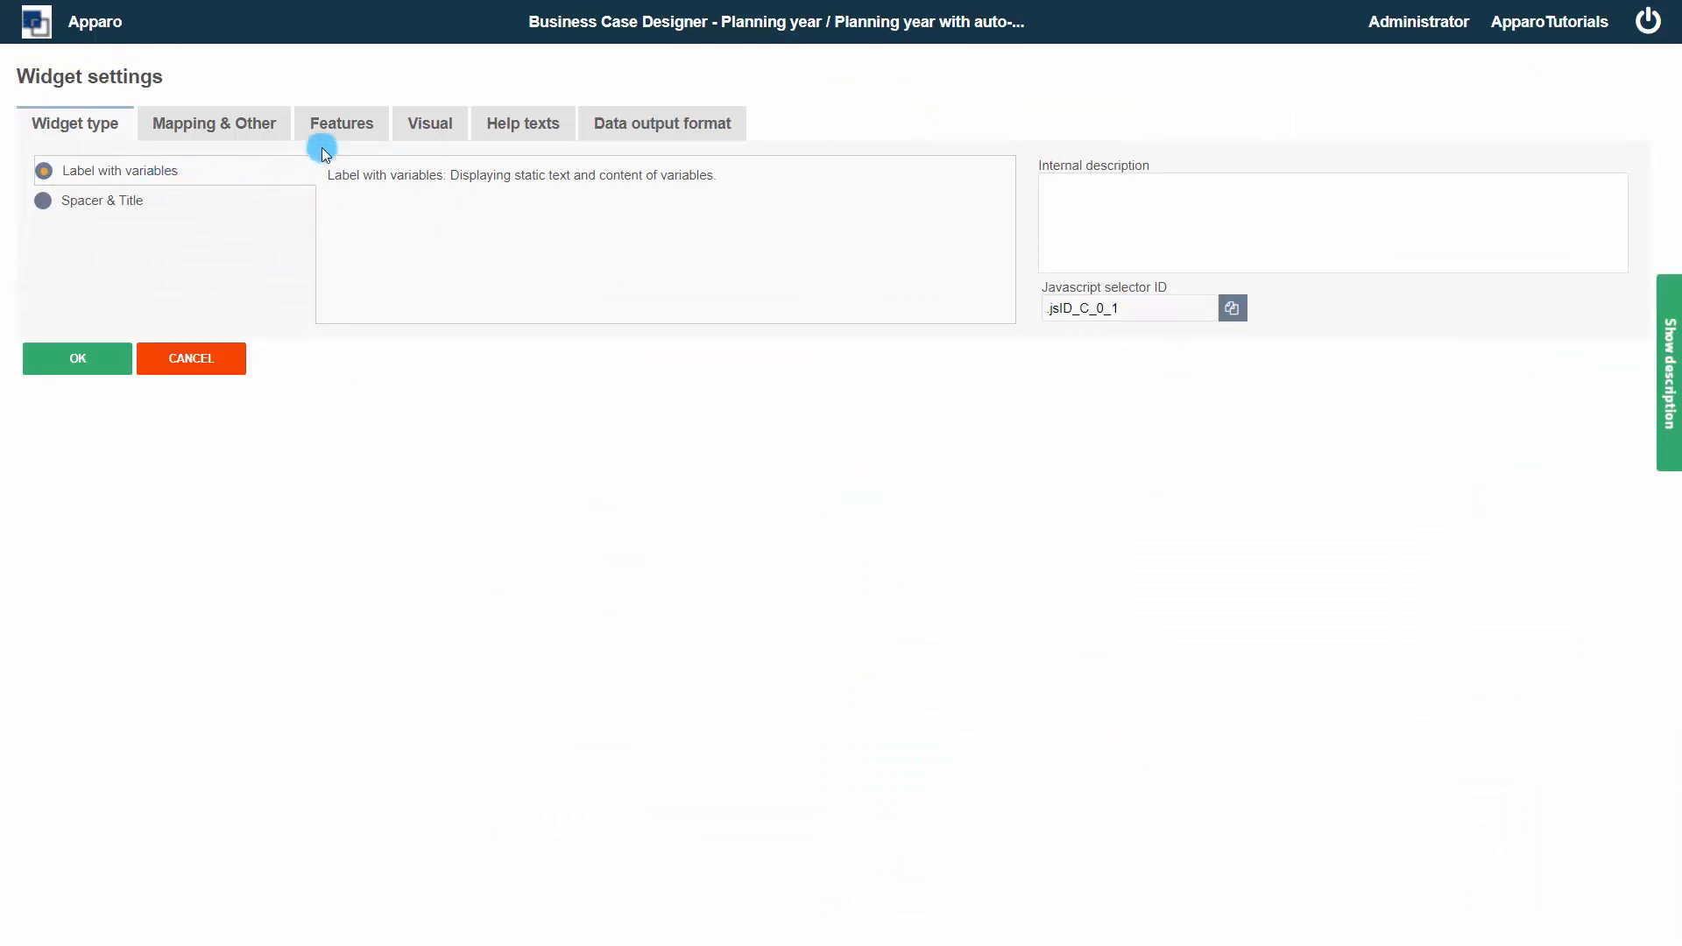
pyautogui.click(417, 122)
pyautogui.click(317, 538)
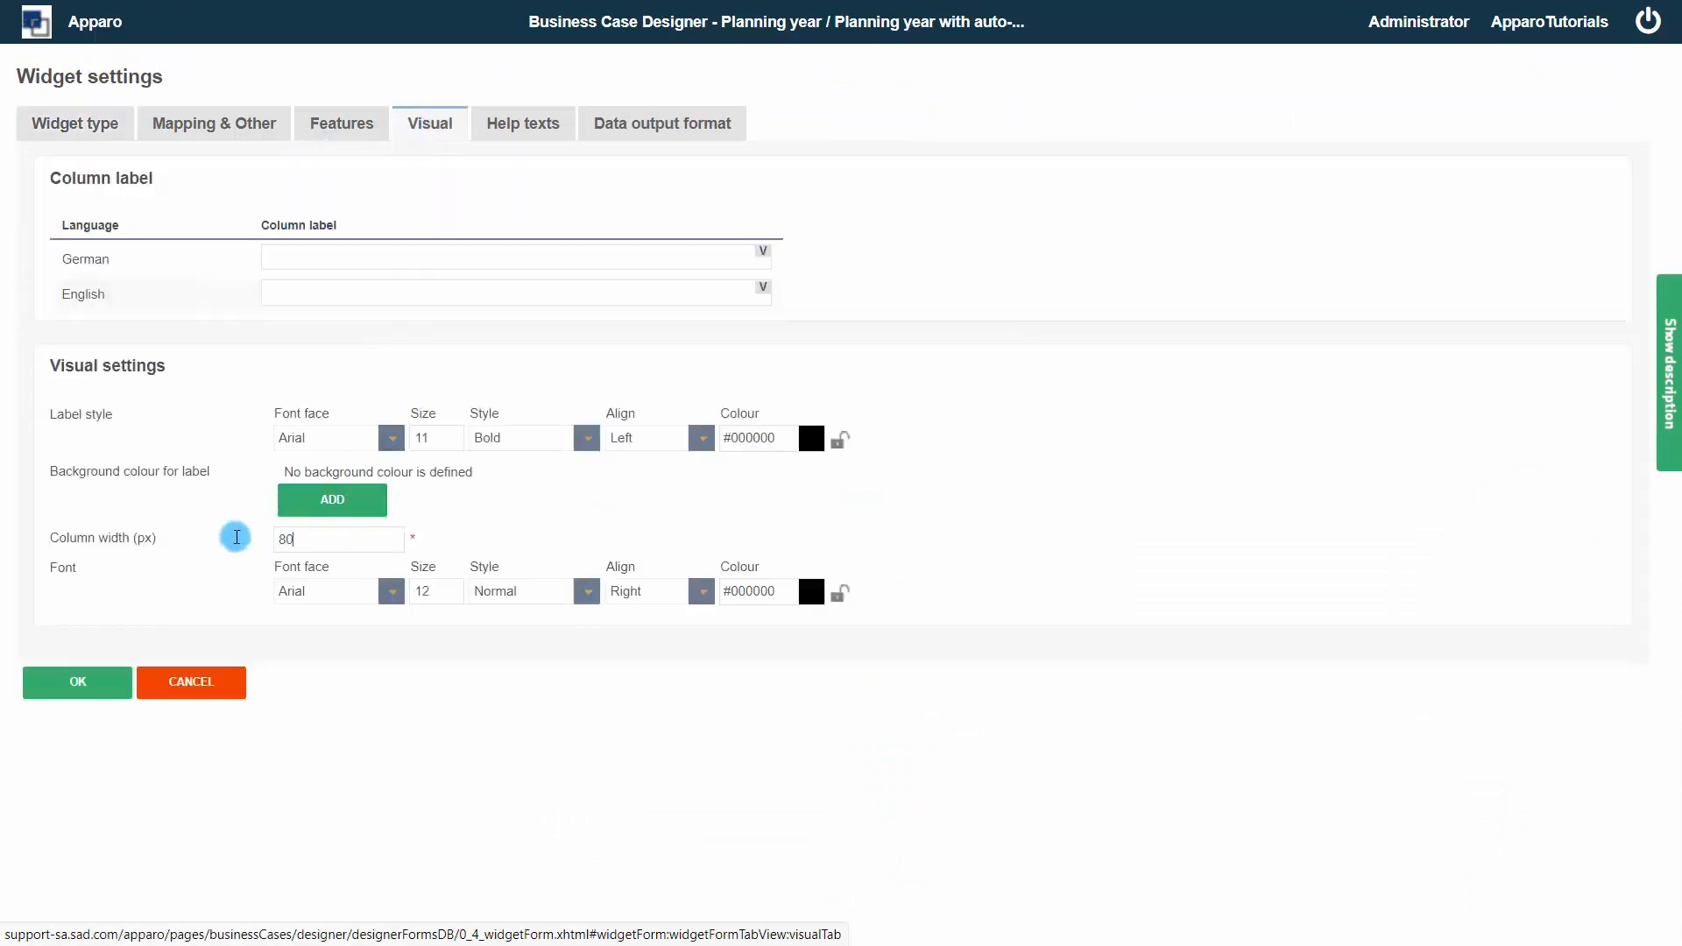
pyautogui.moveTo(235, 537); pyautogui.dragTo(234, 535)
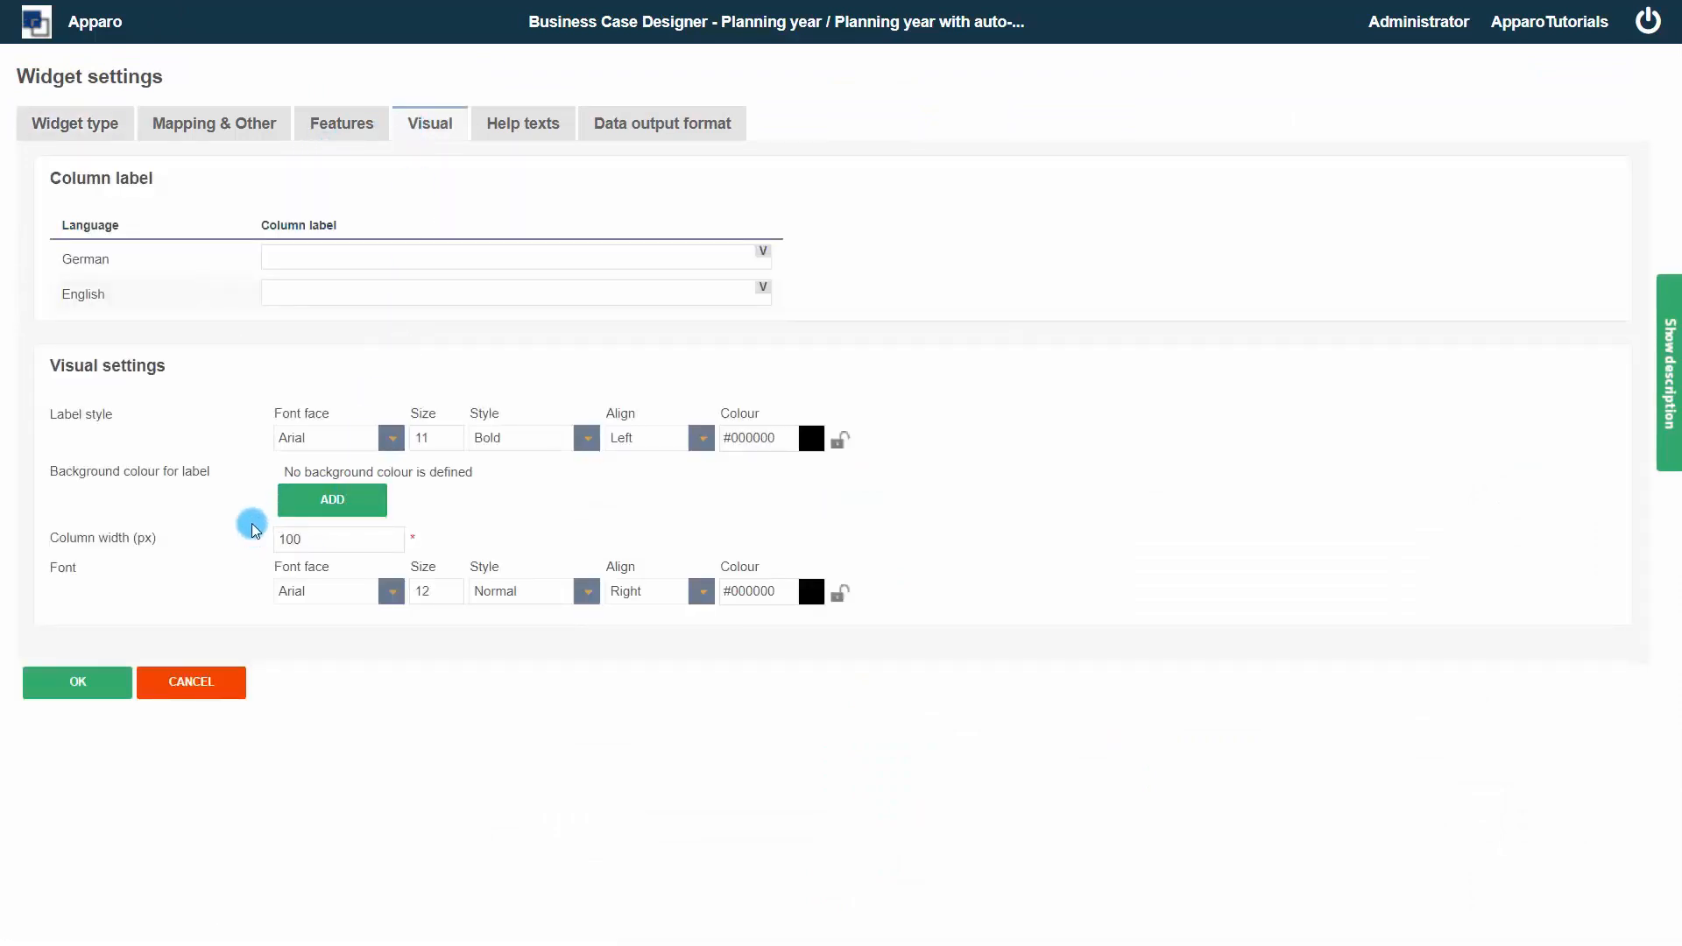
pyautogui.doubleClick(438, 590)
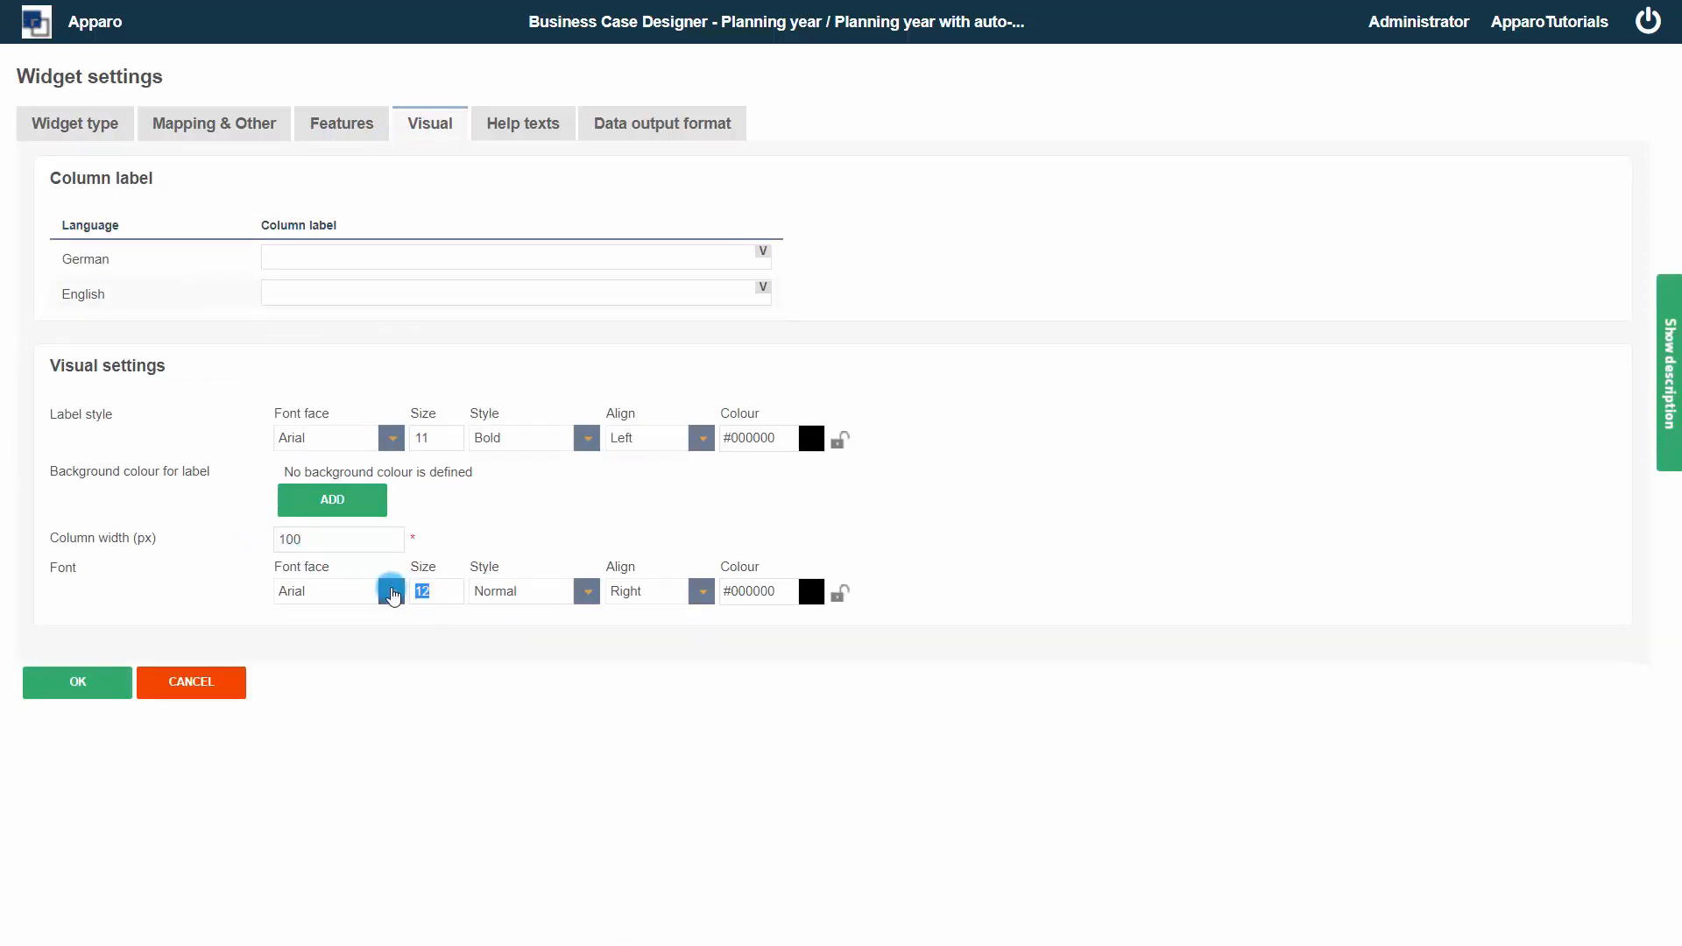
pyautogui.write('16')
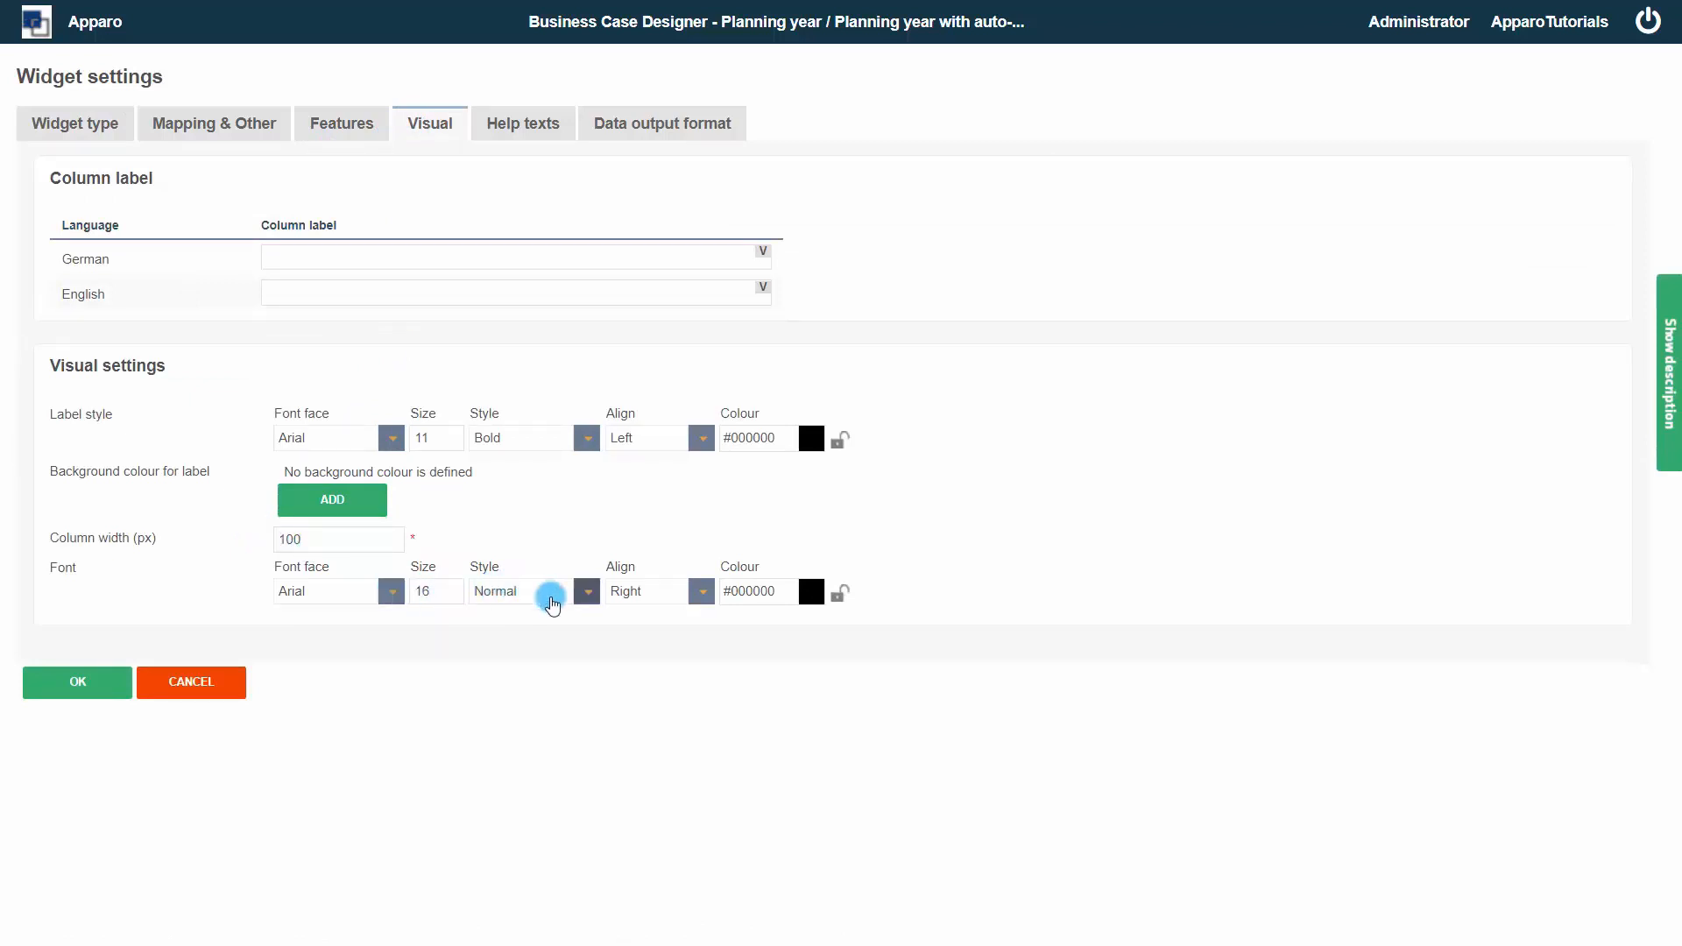
pyautogui.click(584, 598)
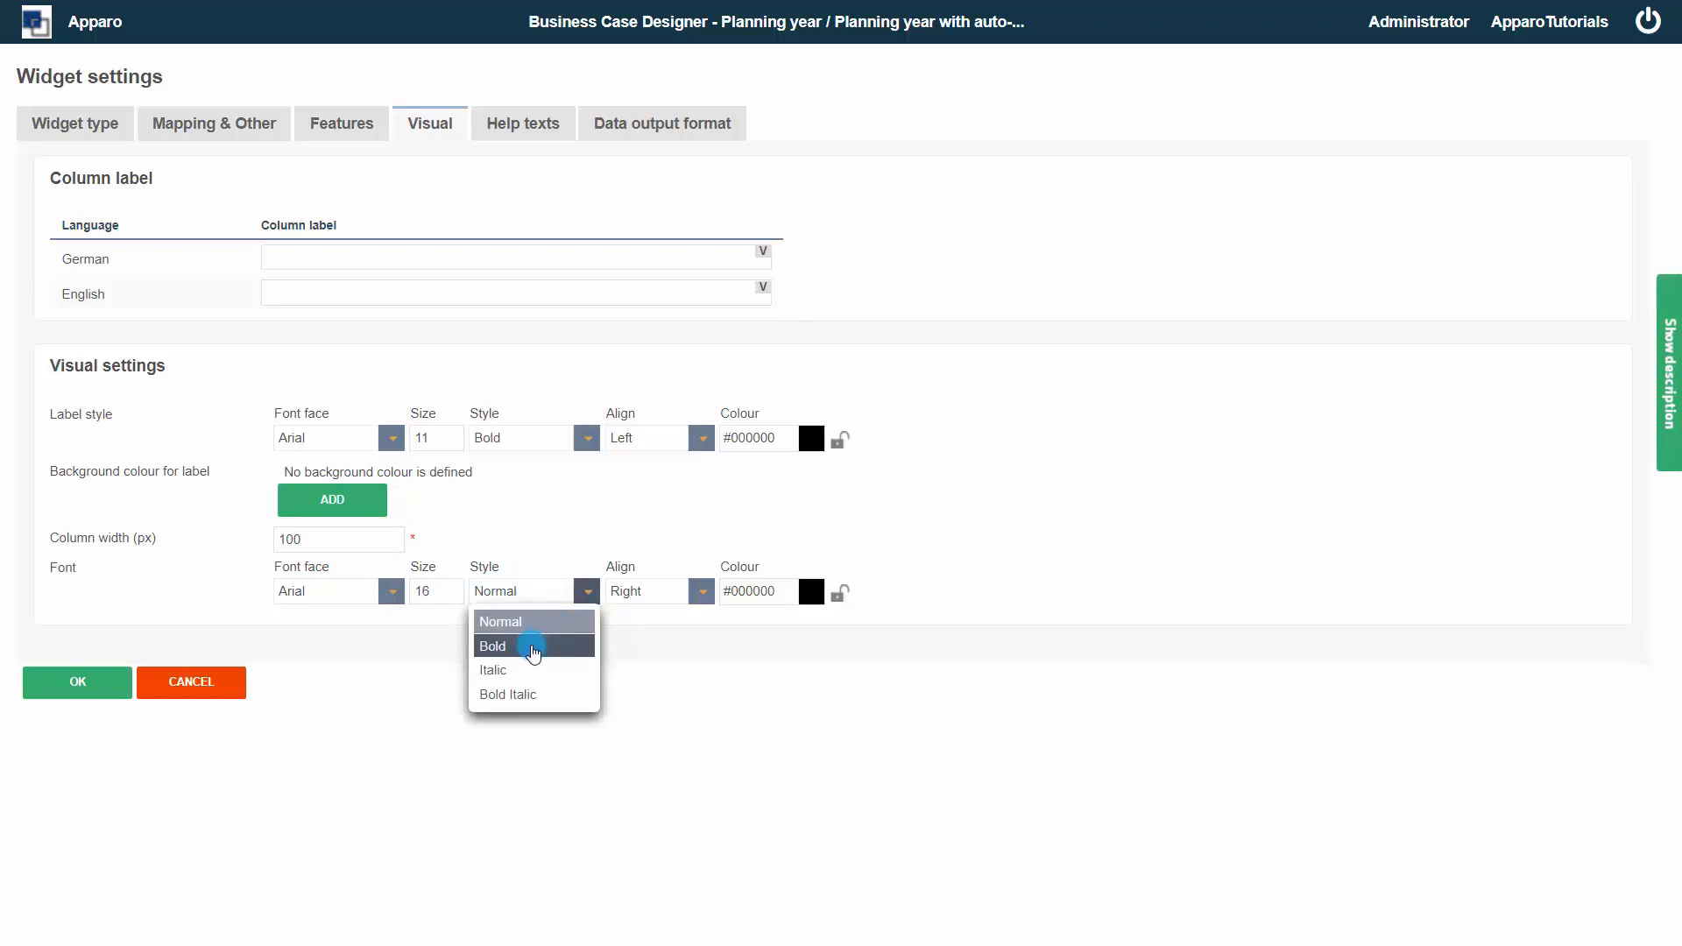
pyautogui.click(534, 645)
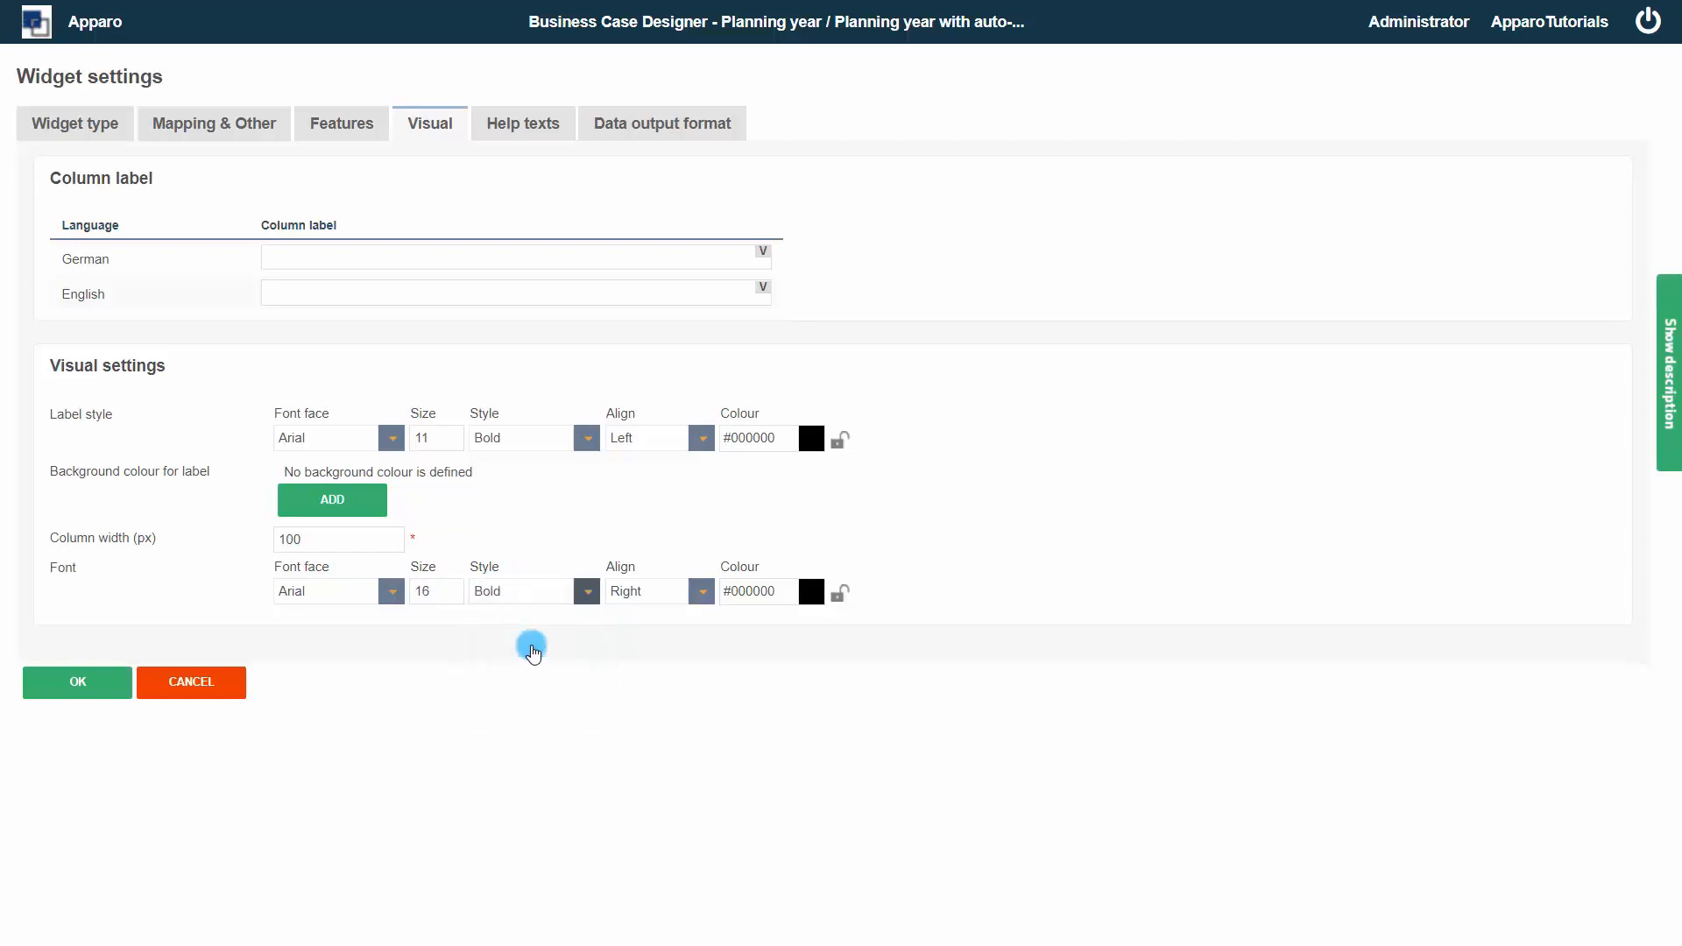
# Format the label's output as Number with negative numbers in red, set its label value to 0 and confirm
pyautogui.click(672, 123)
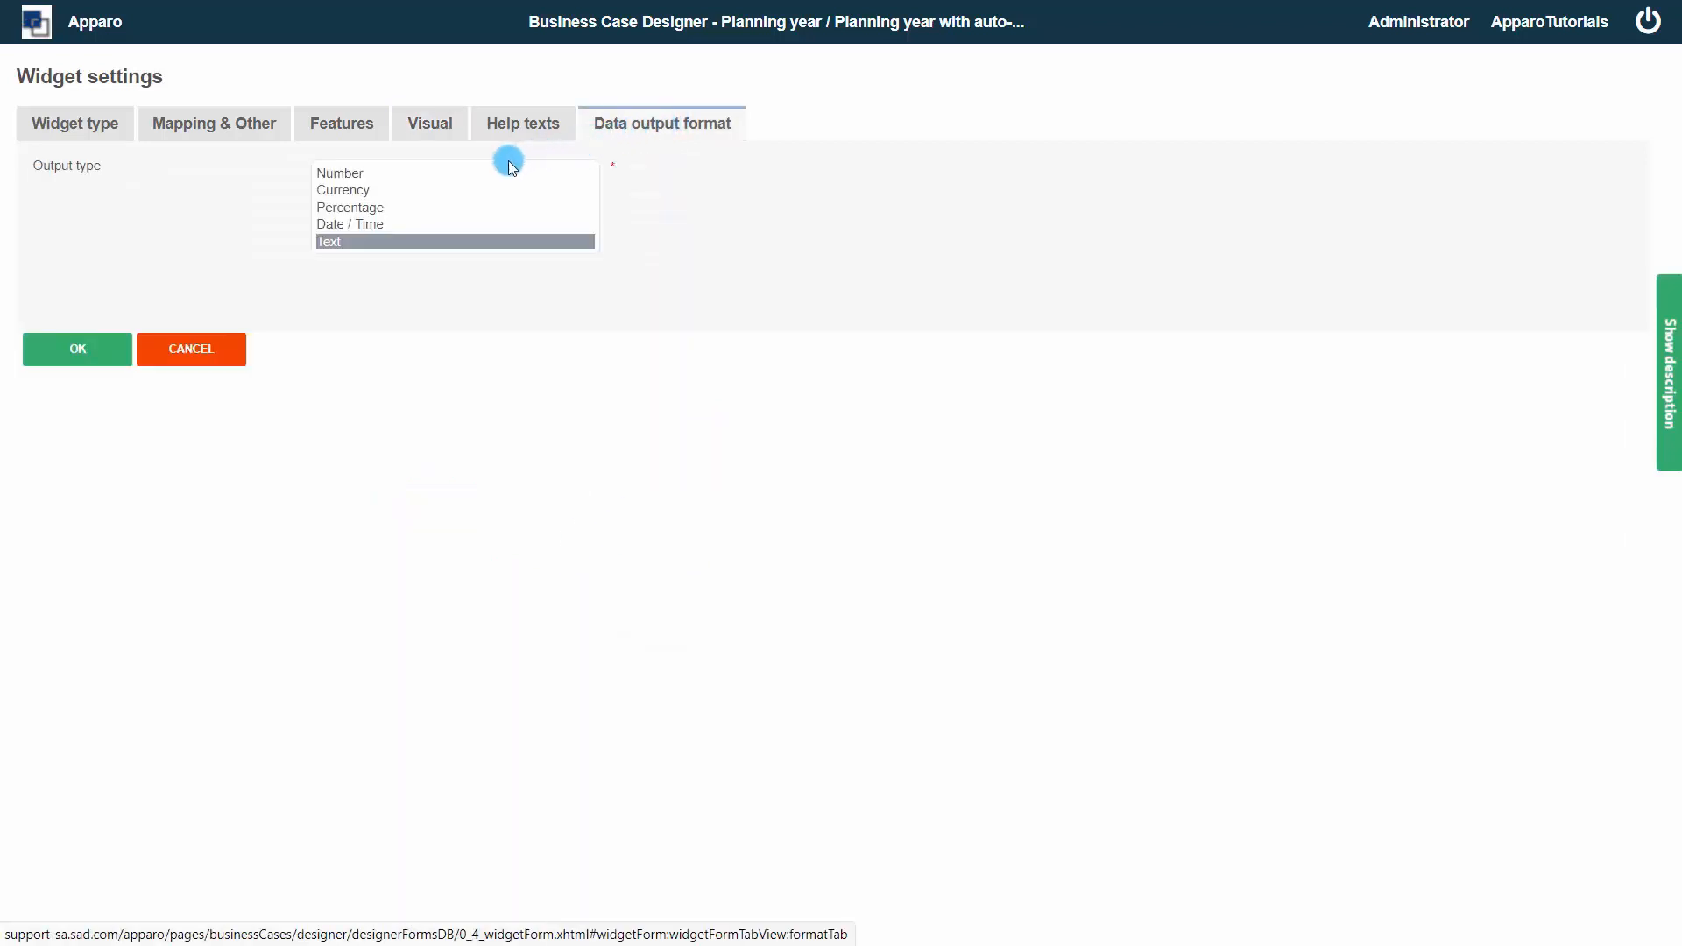
pyautogui.click(458, 172)
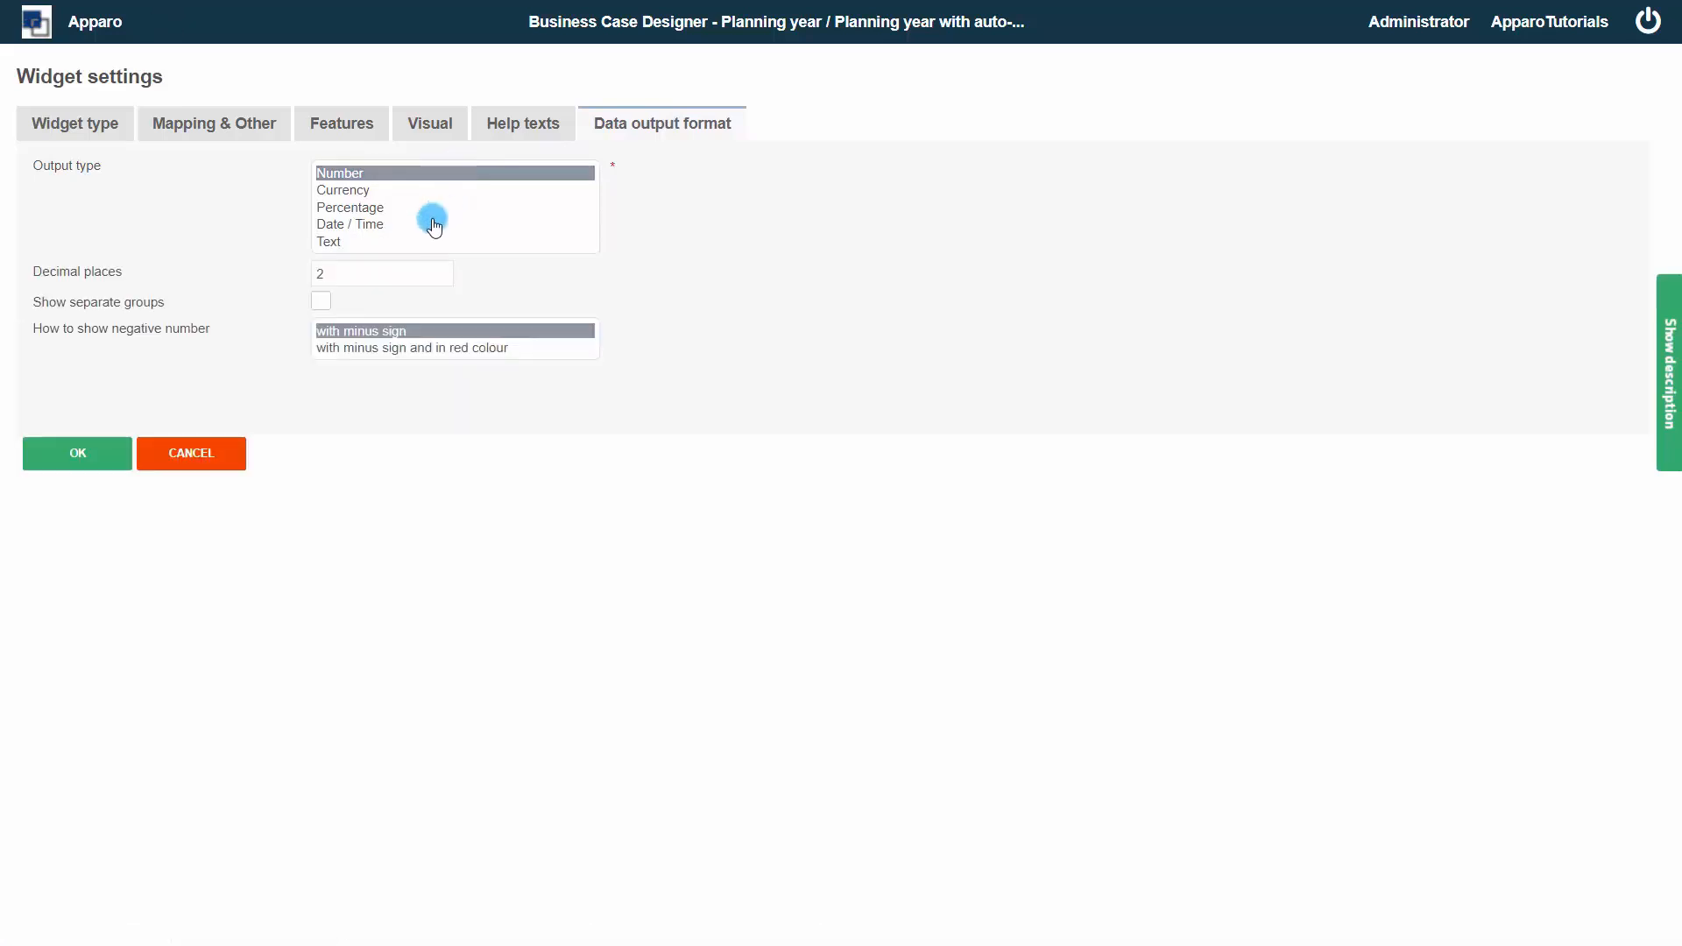
pyautogui.click(431, 208)
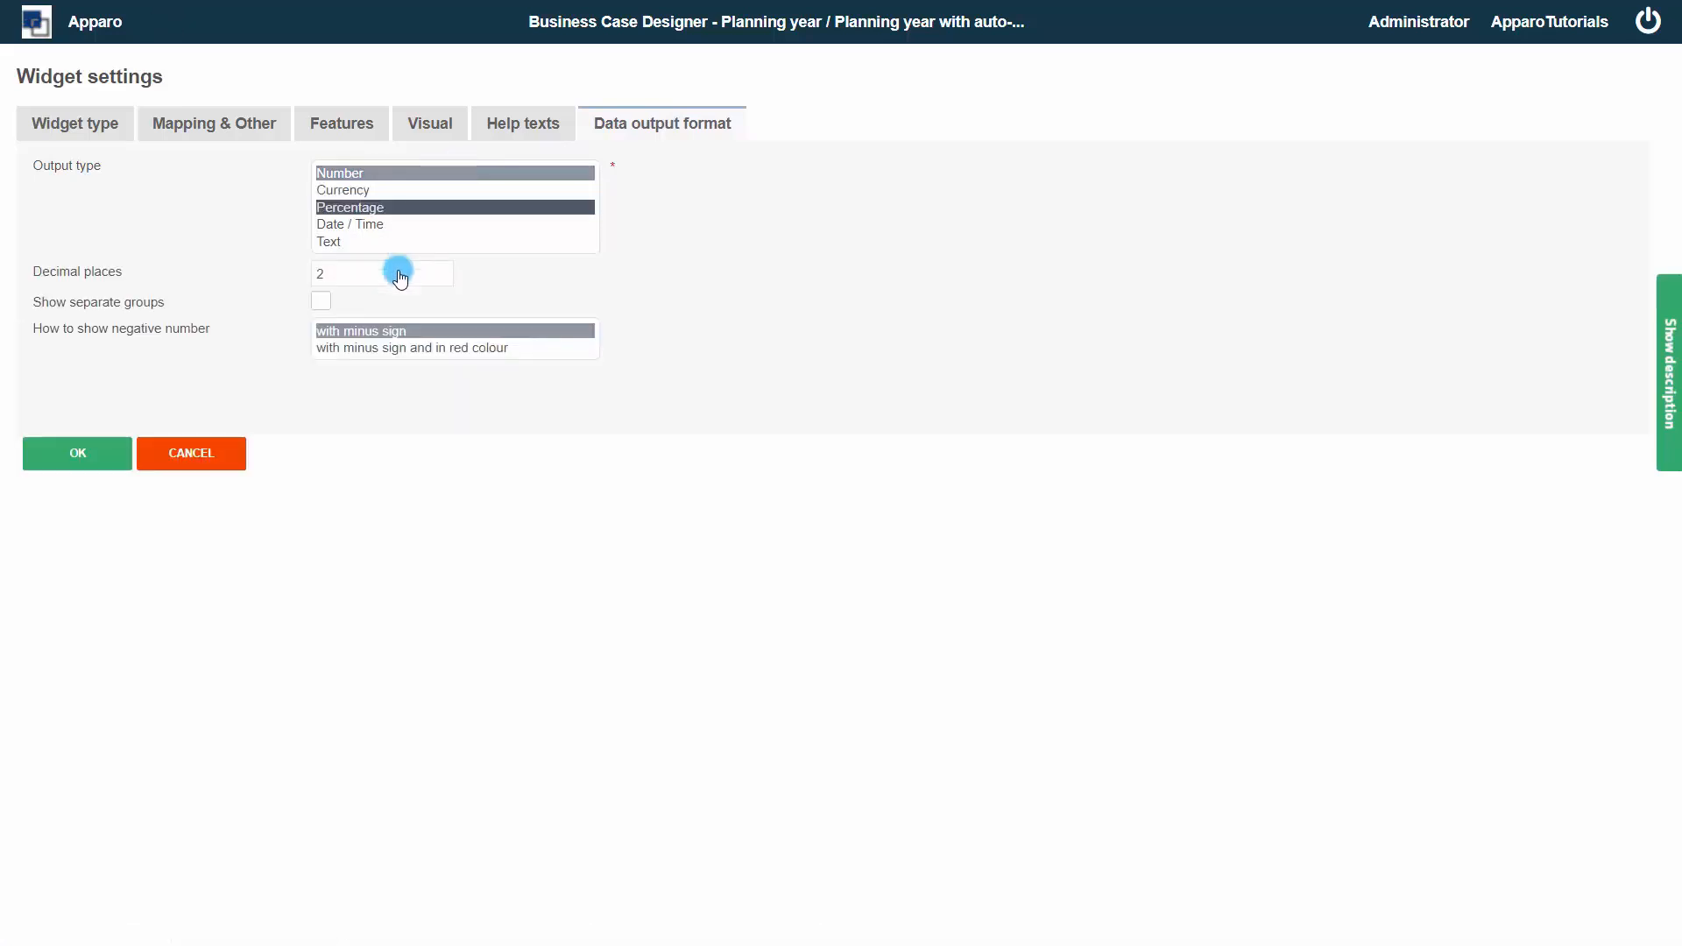
pyautogui.click(367, 350)
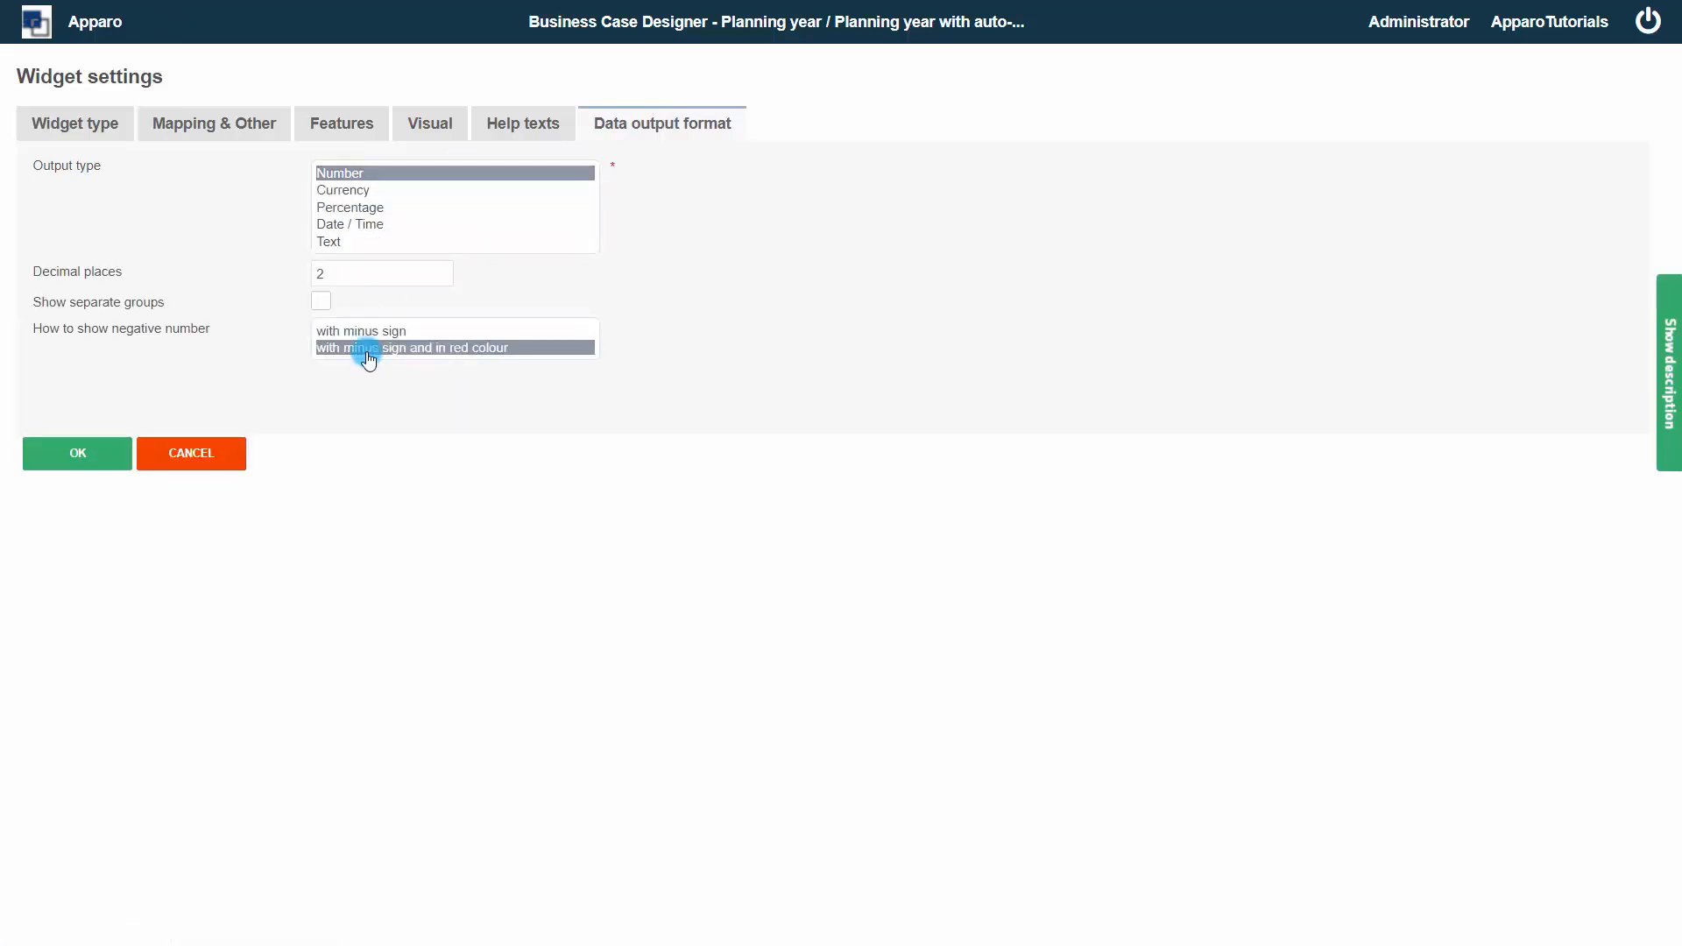
pyautogui.click(93, 458)
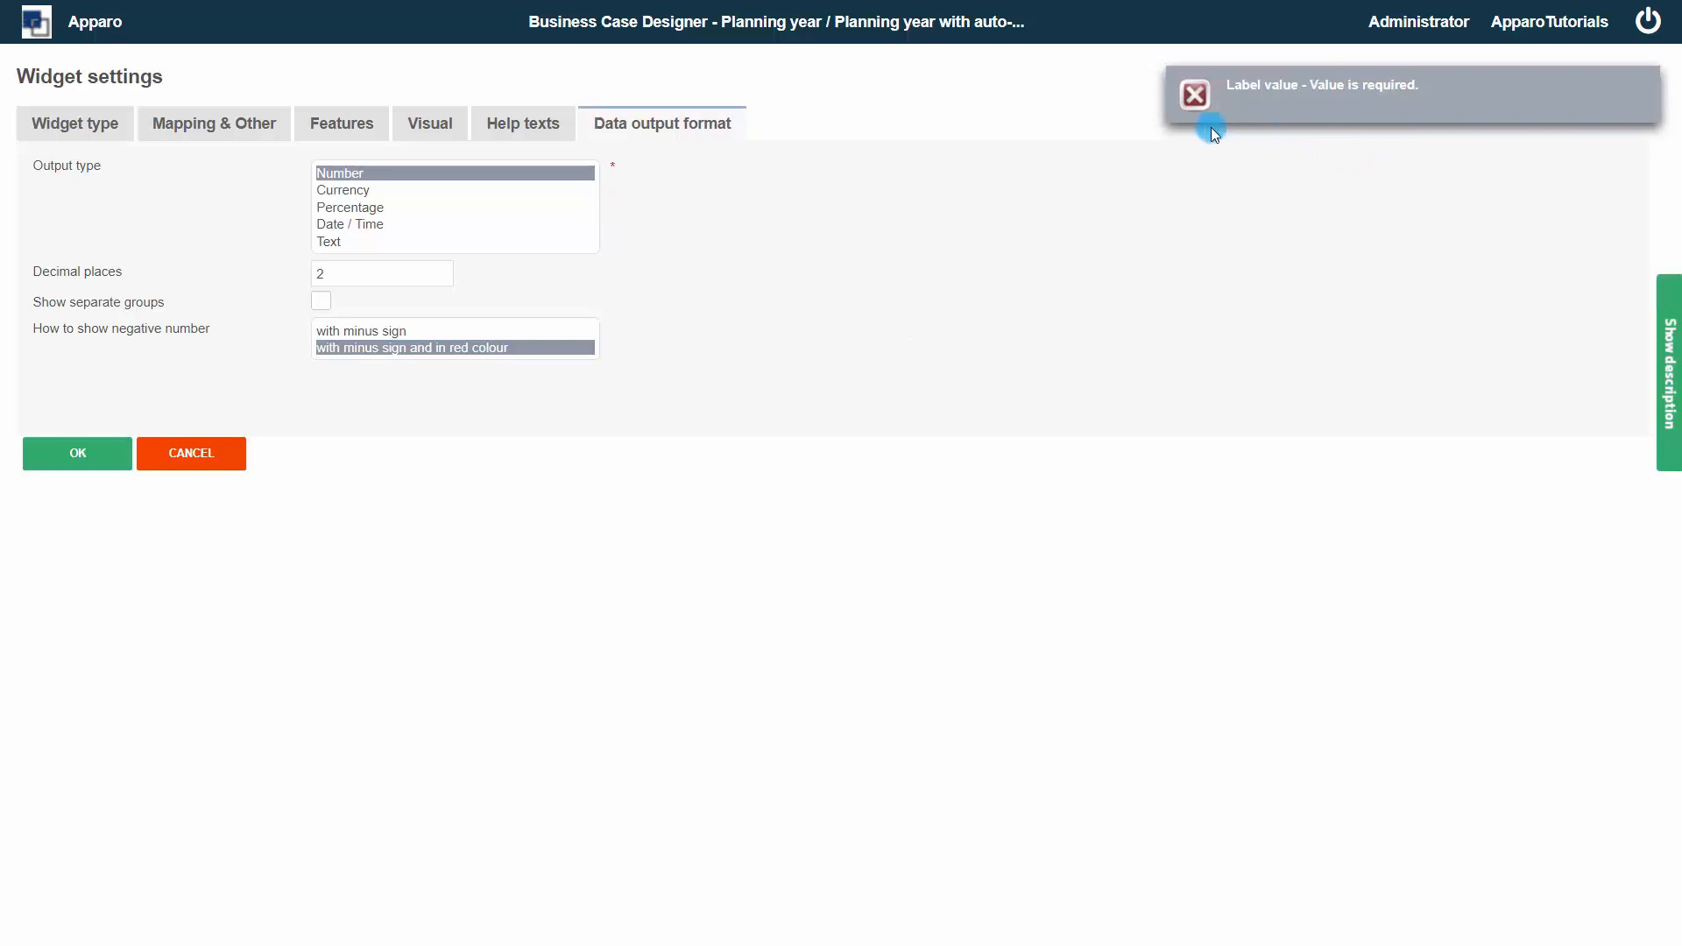
pyautogui.click(248, 132)
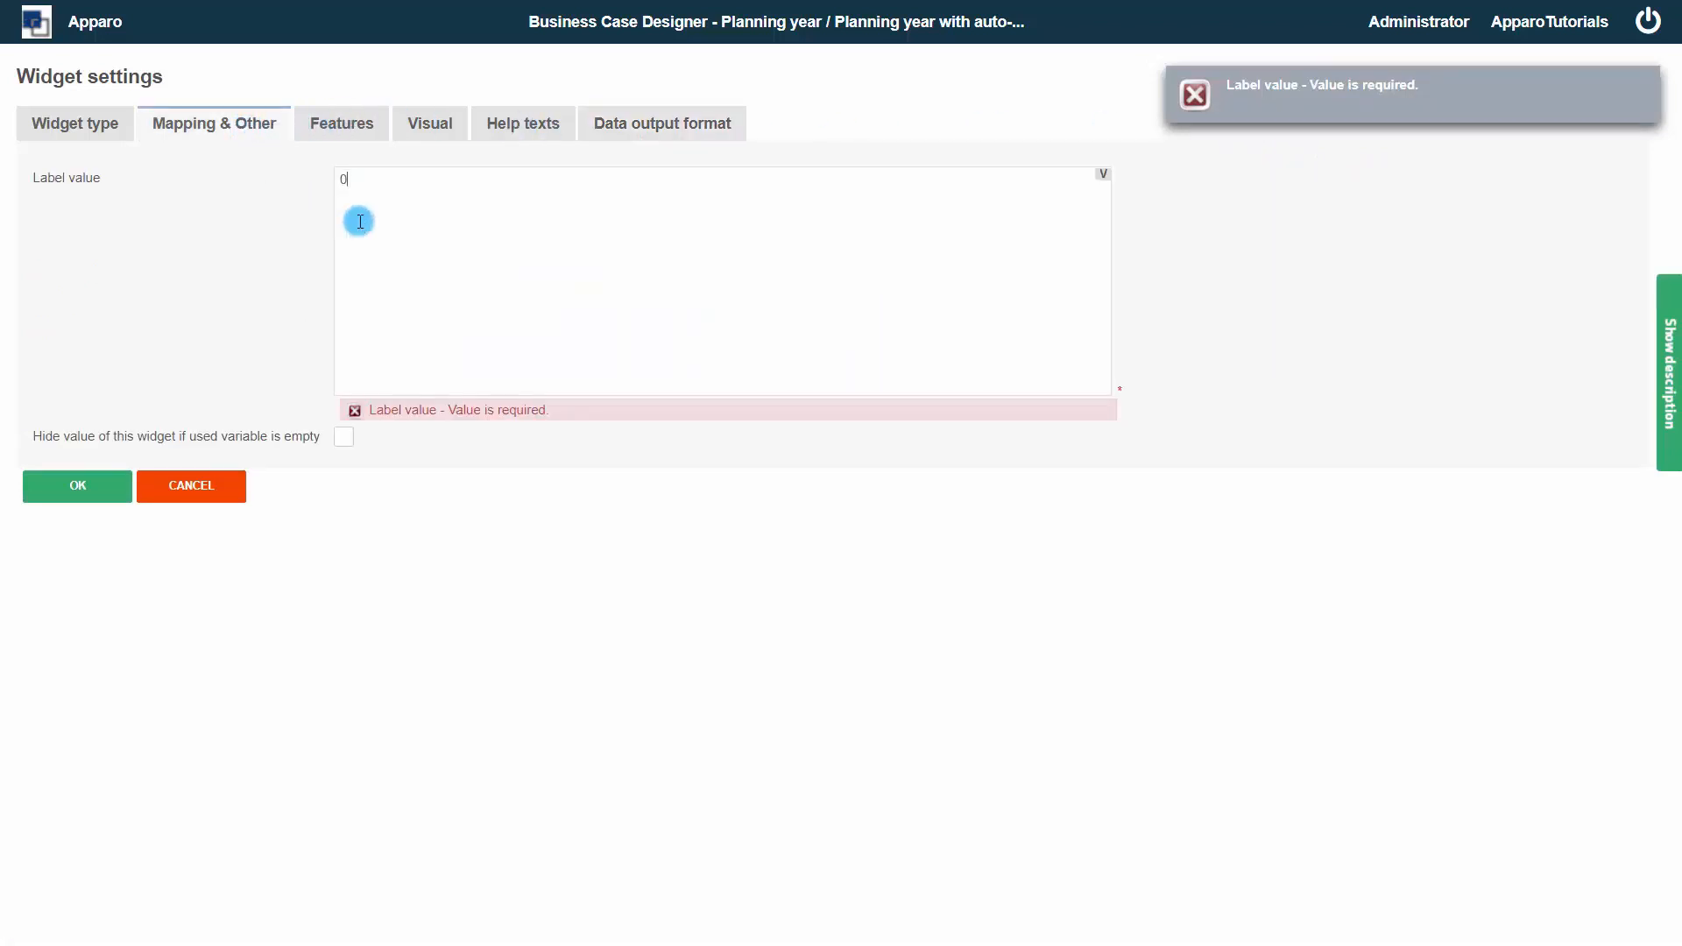
pyautogui.click(95, 487)
# Add another Spacer & Title calc widget with the default 20 px spacer width
pyautogui.click(422, 131)
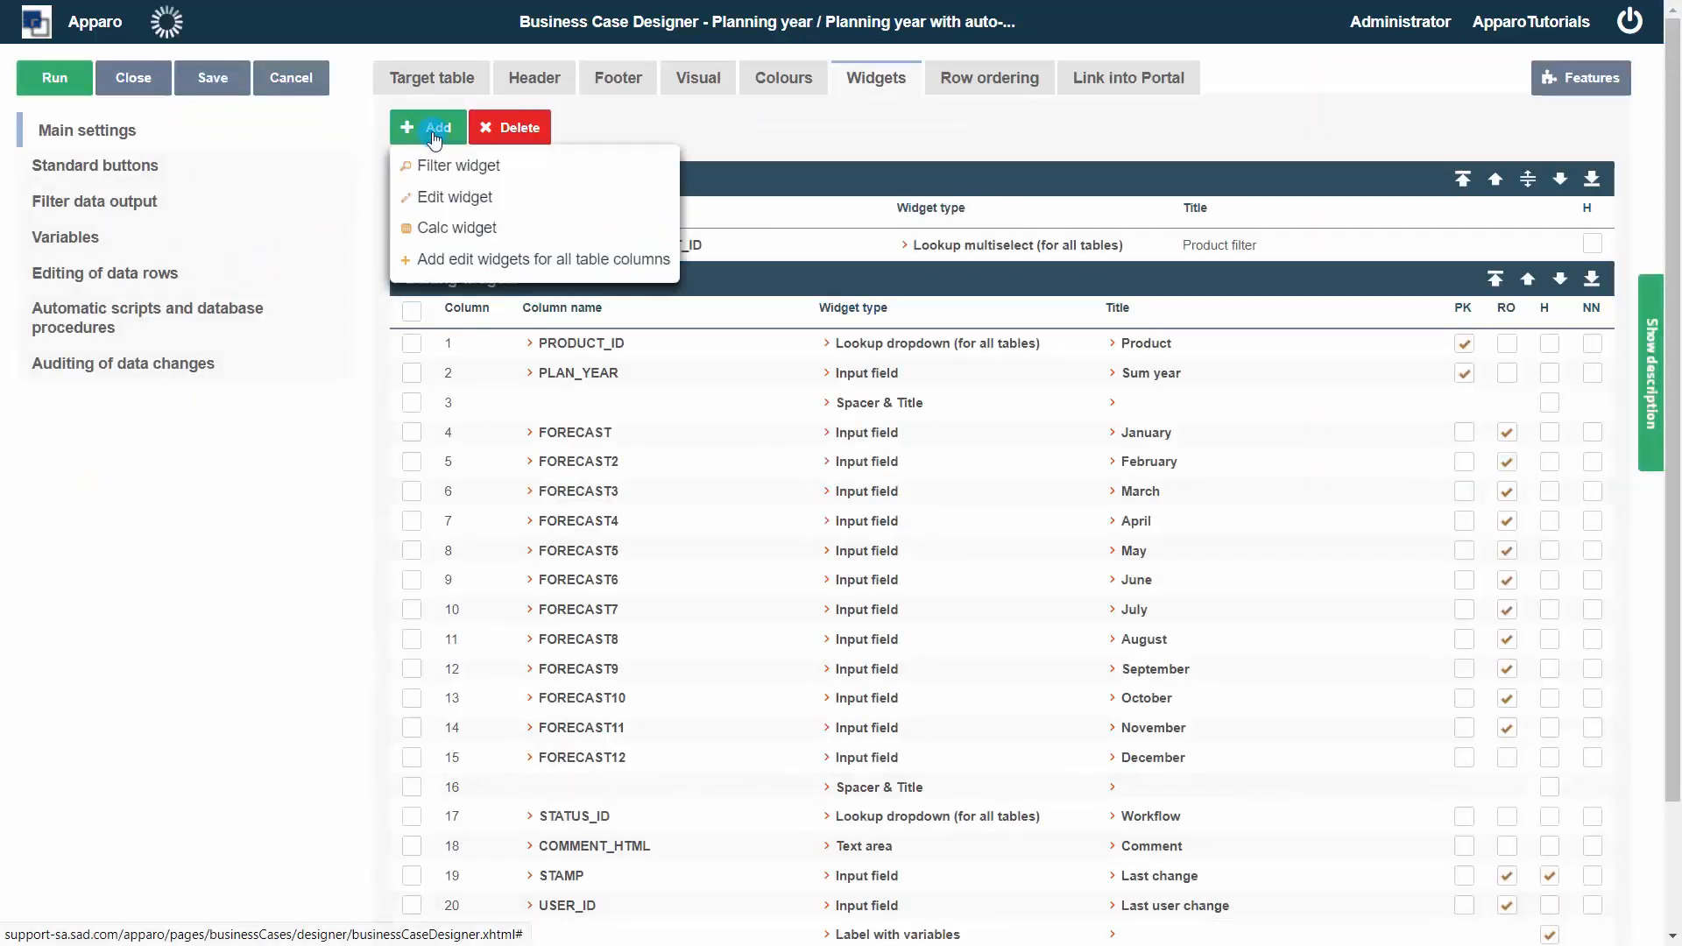
pyautogui.click(429, 229)
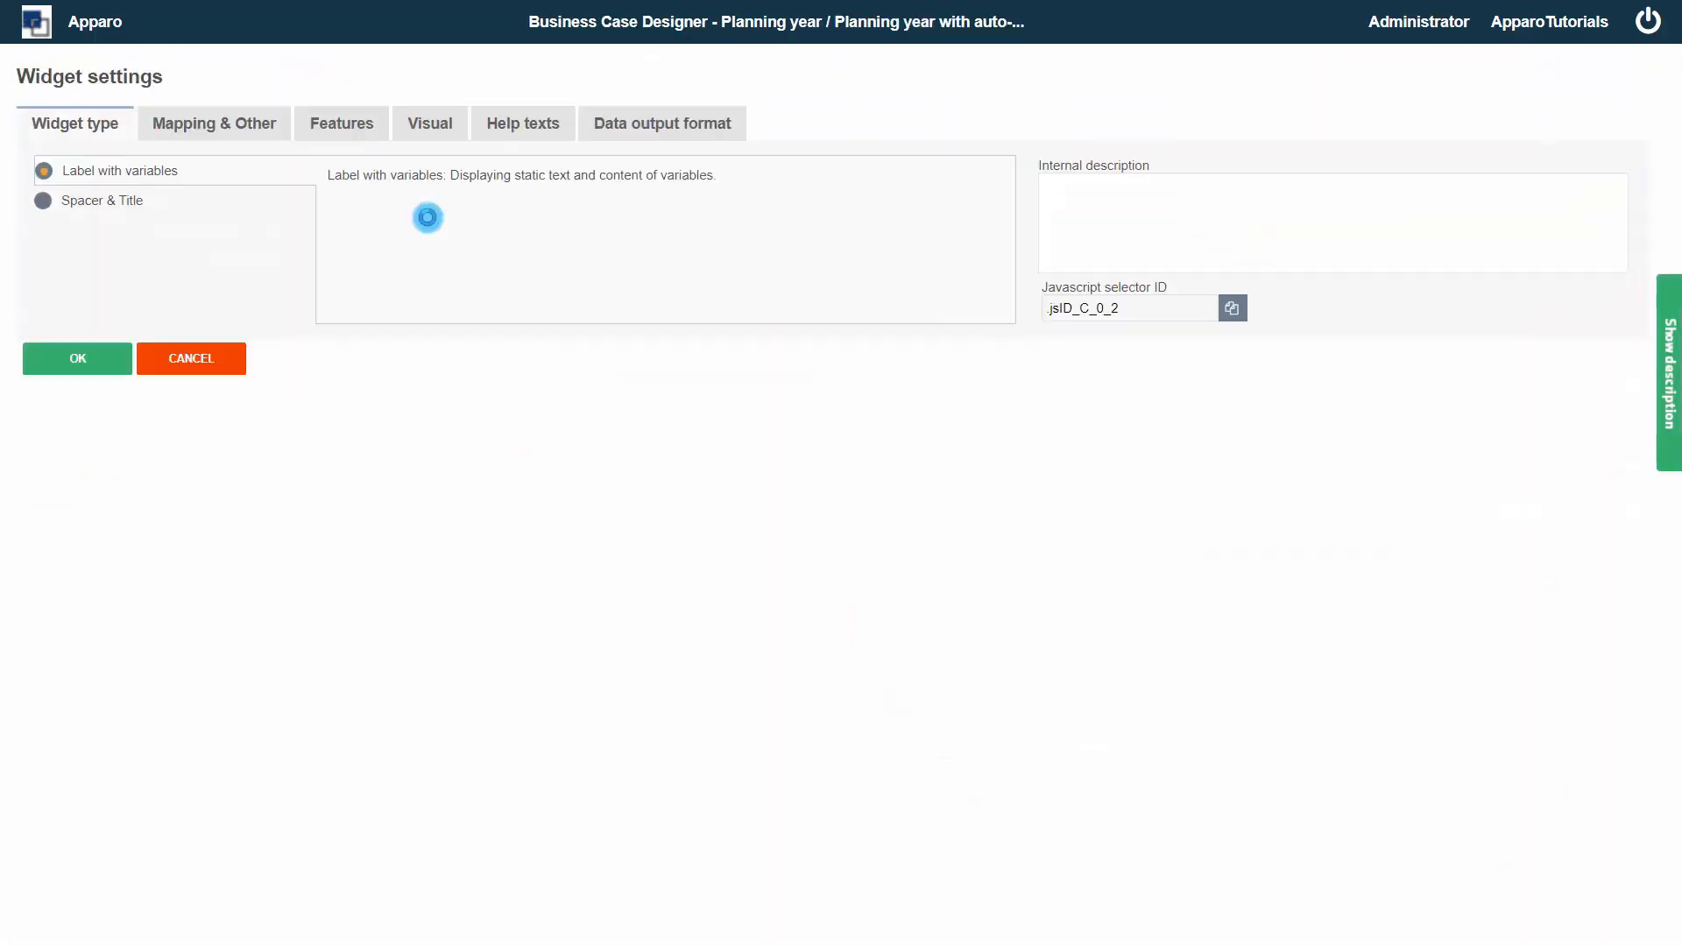
pyautogui.click(46, 202)
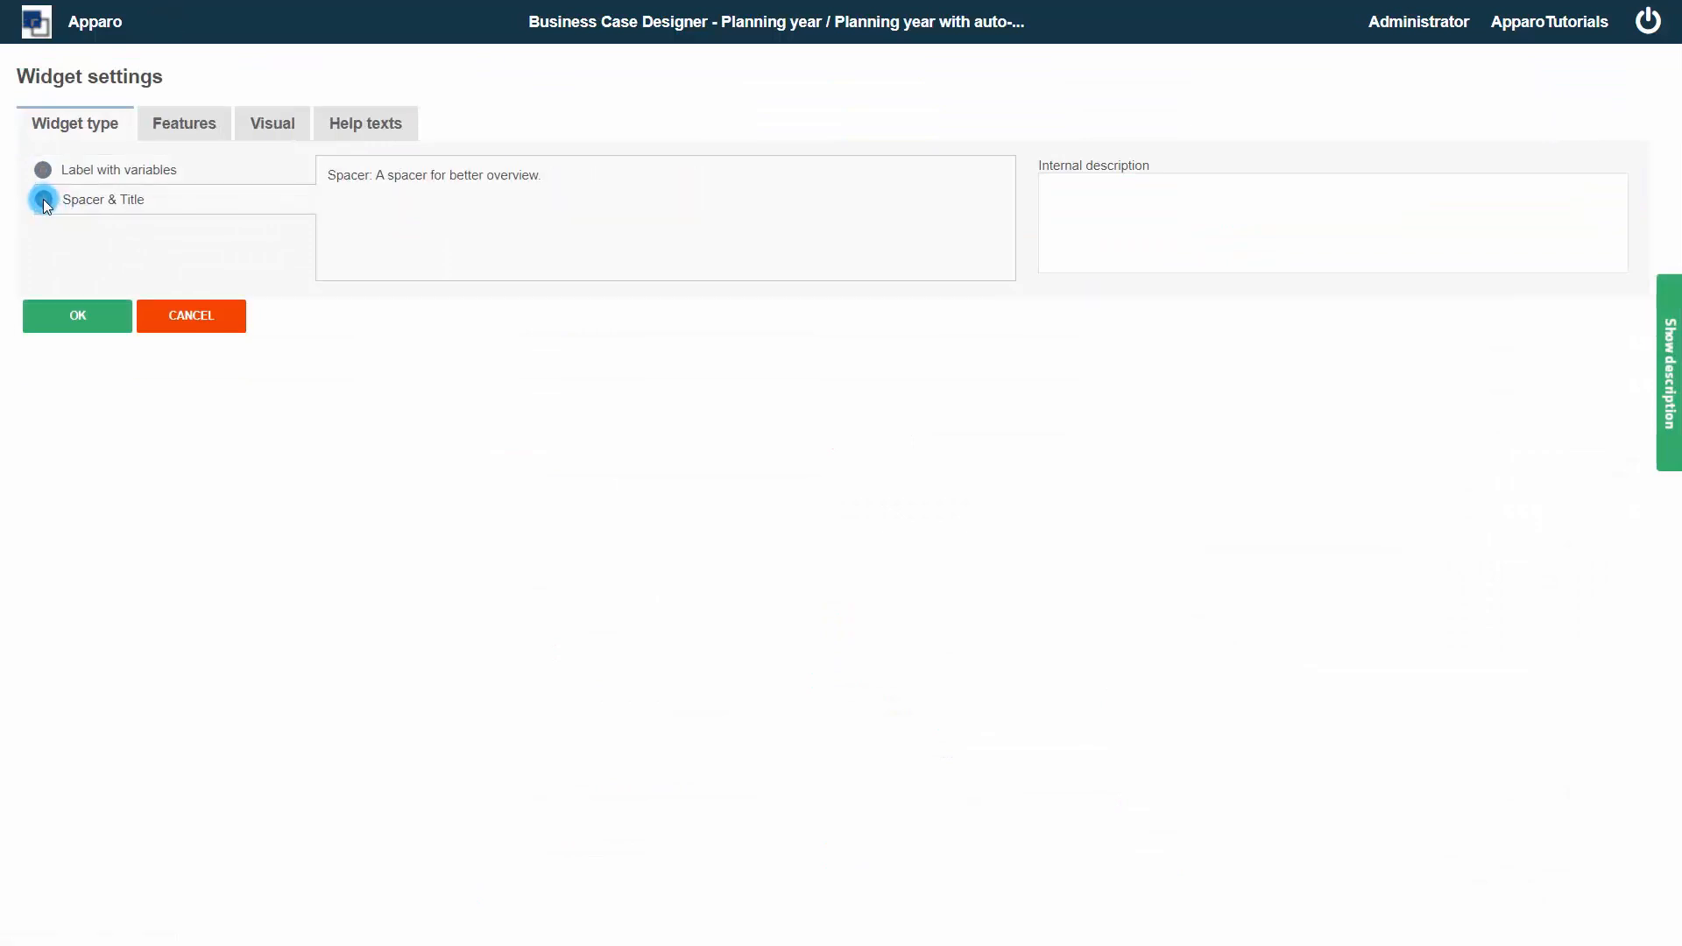
pyautogui.click(254, 123)
pyautogui.click(101, 653)
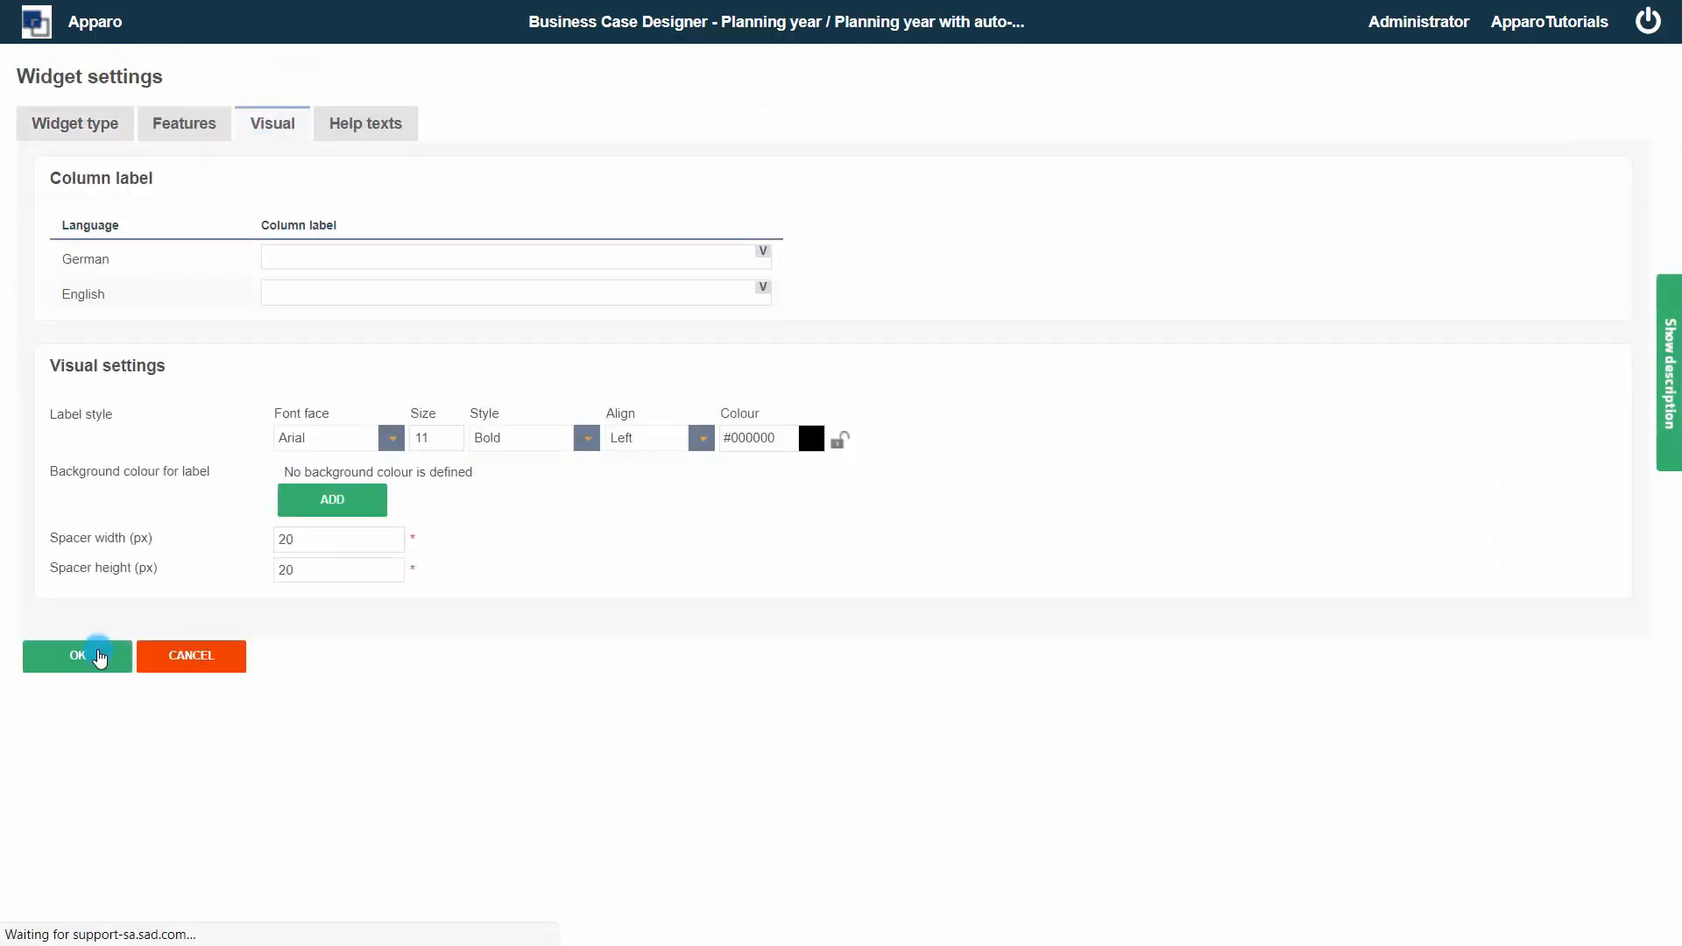
# Add another Label with variables calc widget and set its font to Bold, size 16
pyautogui.click(419, 139)
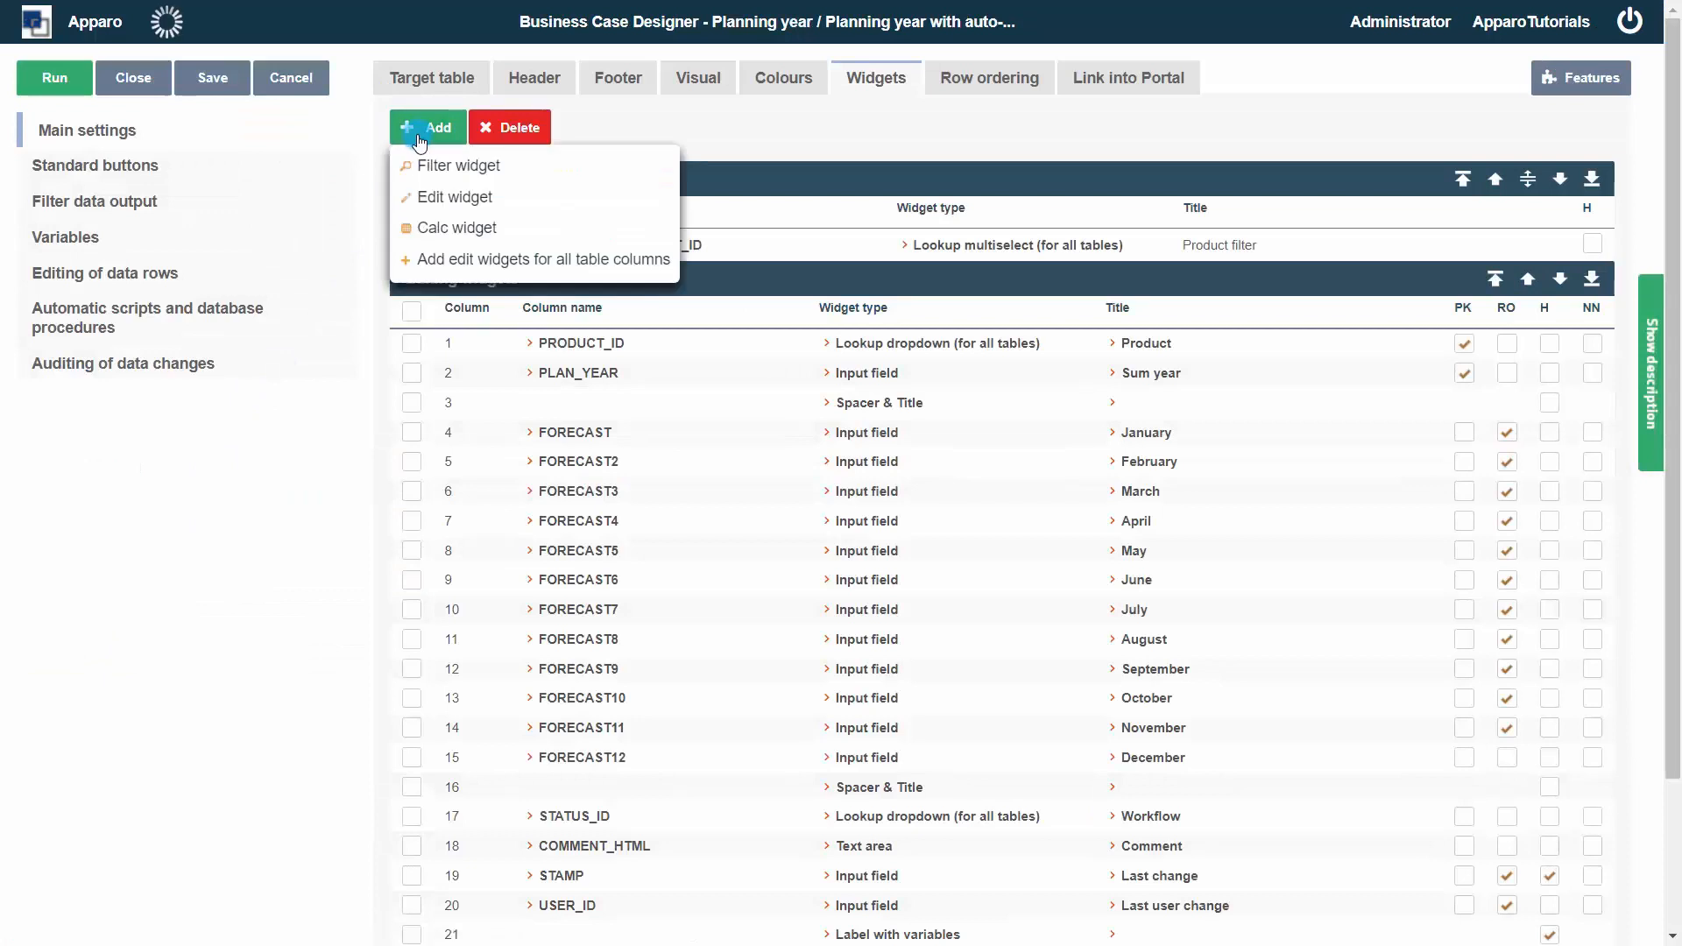
pyautogui.click(432, 228)
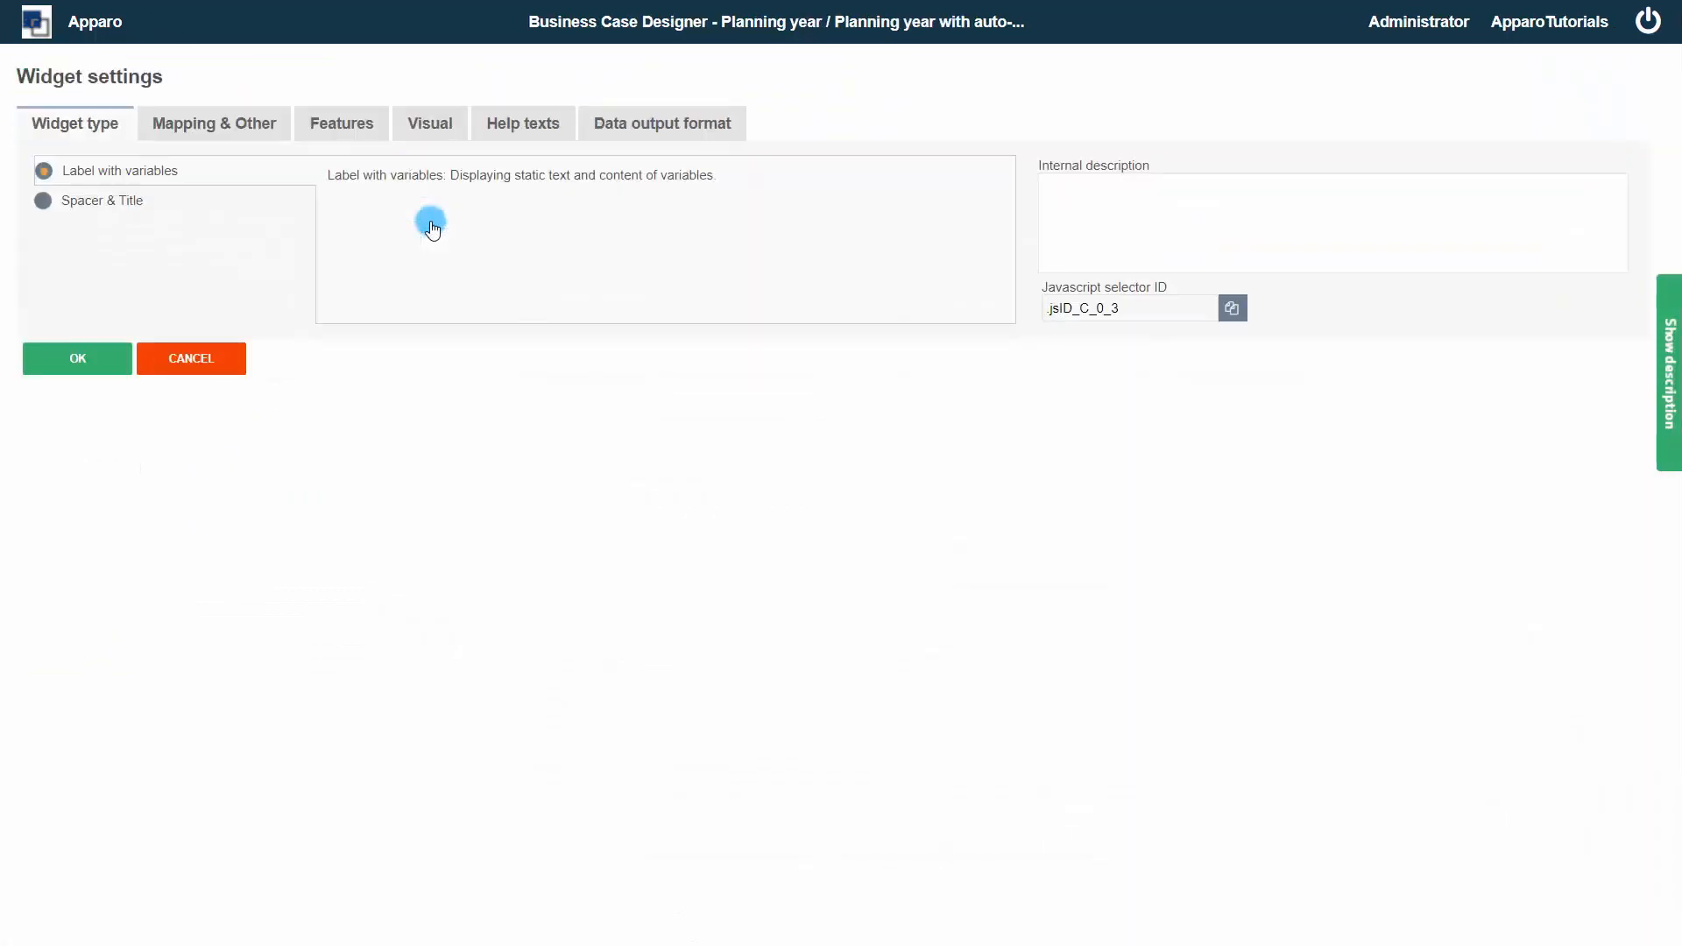
pyautogui.click(109, 180)
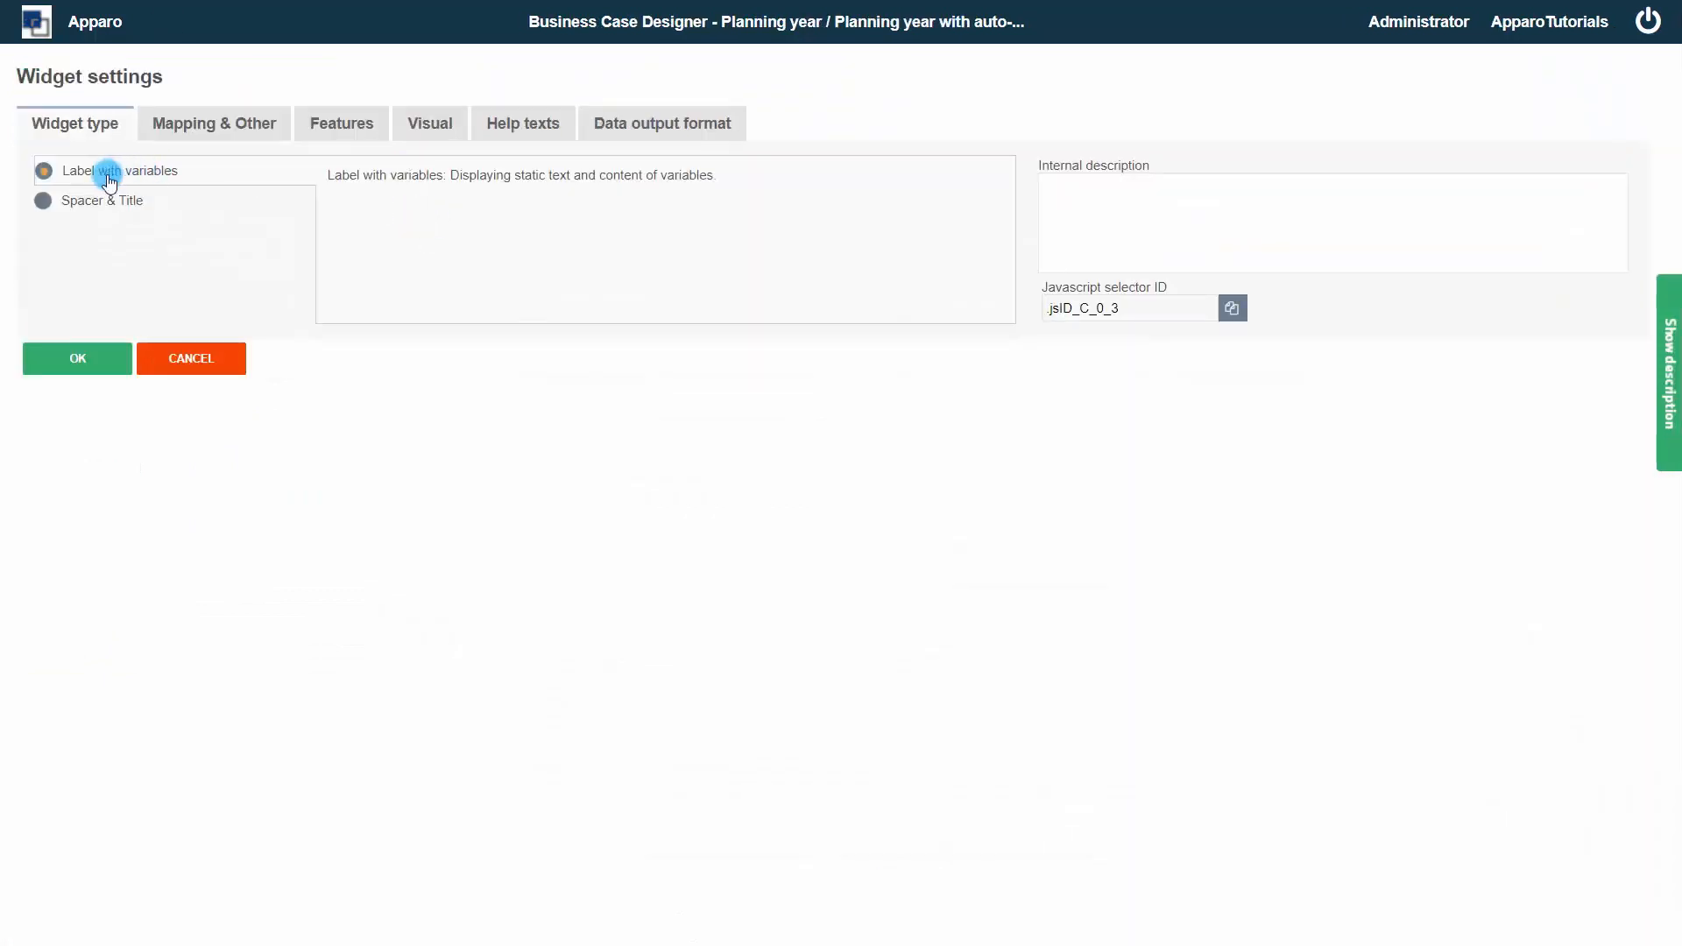
pyautogui.click(225, 120)
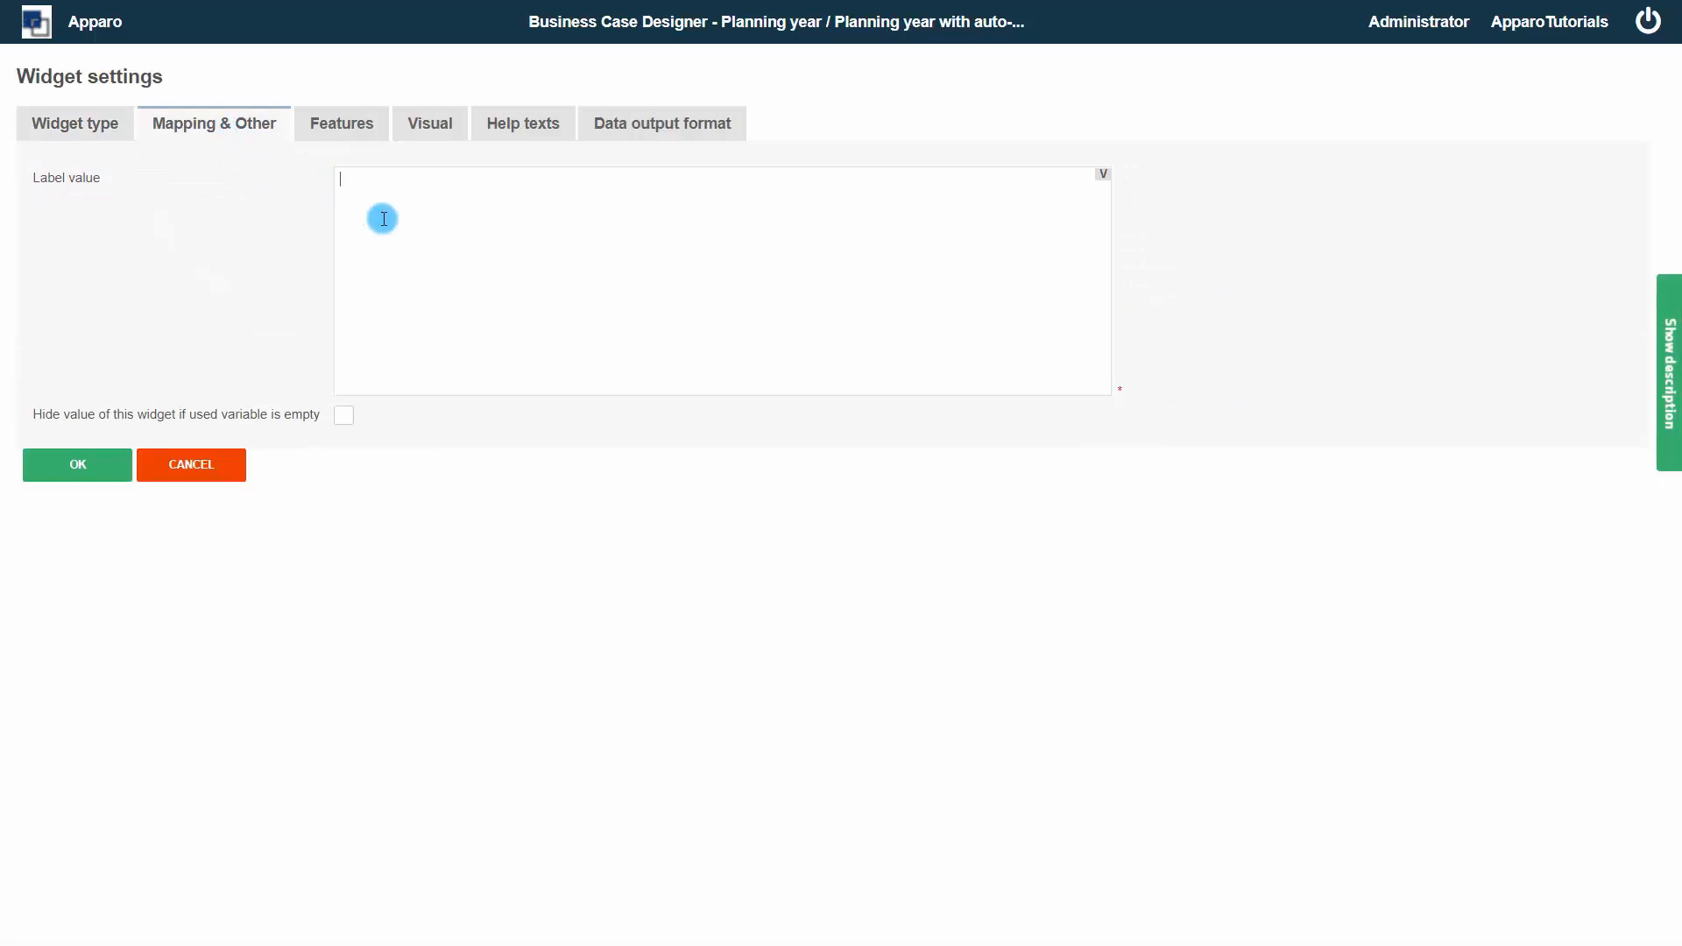
pyautogui.click(417, 123)
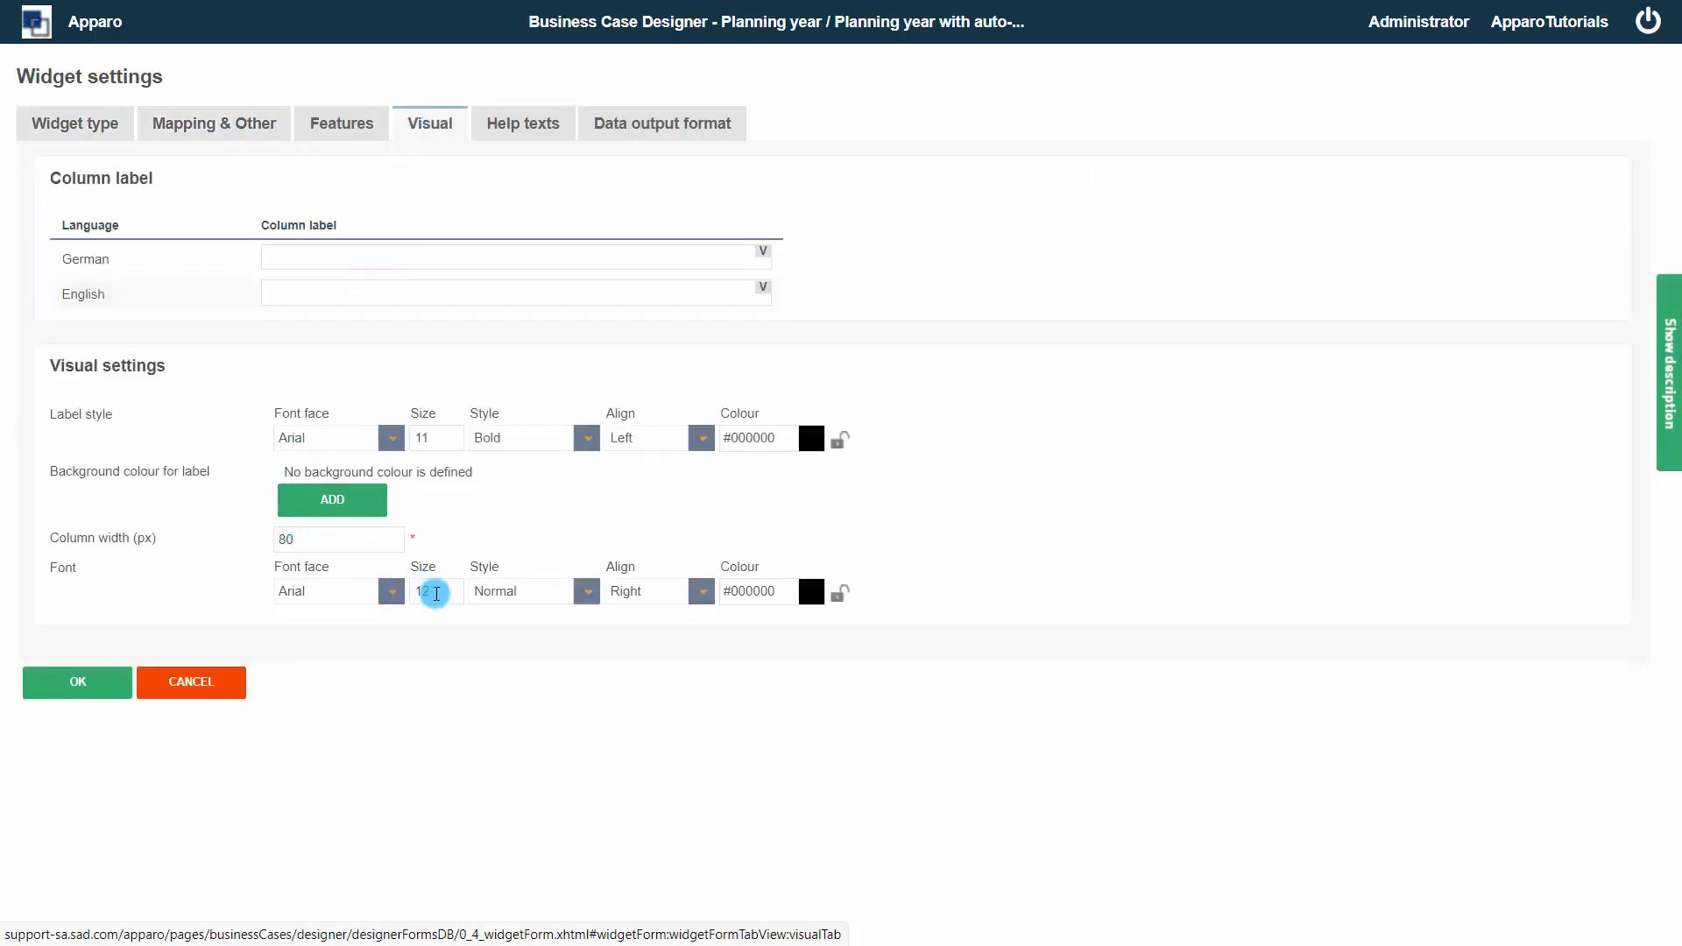
pyautogui.doubleClick(411, 595)
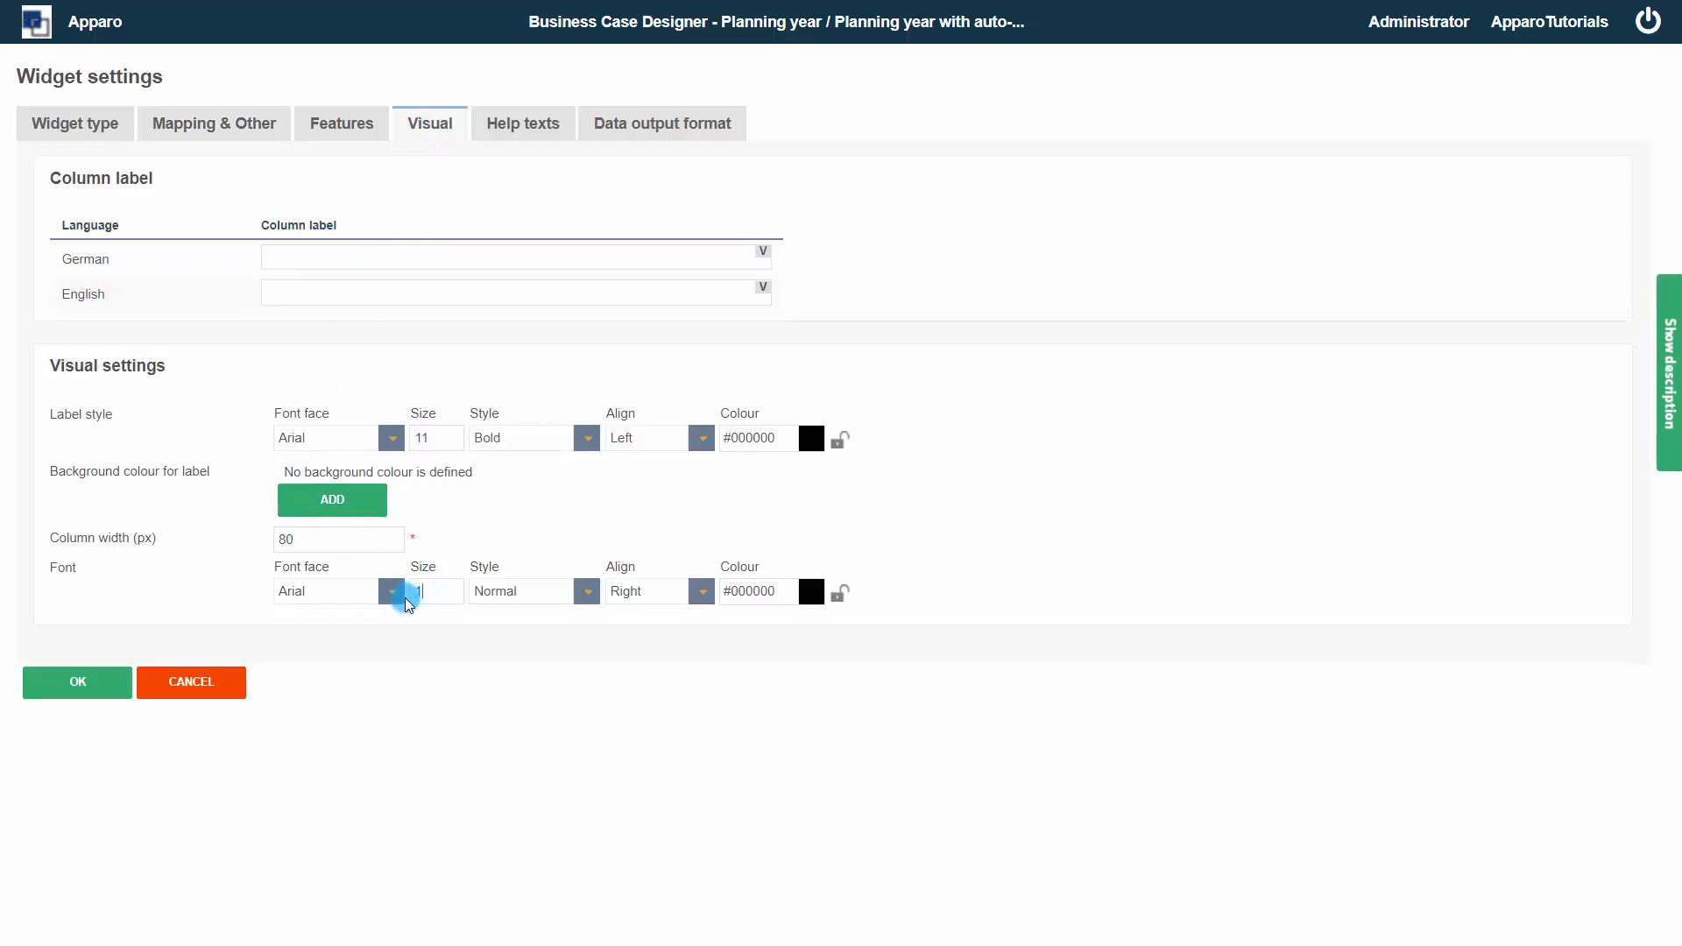
pyautogui.write('16')
pyautogui.click(587, 592)
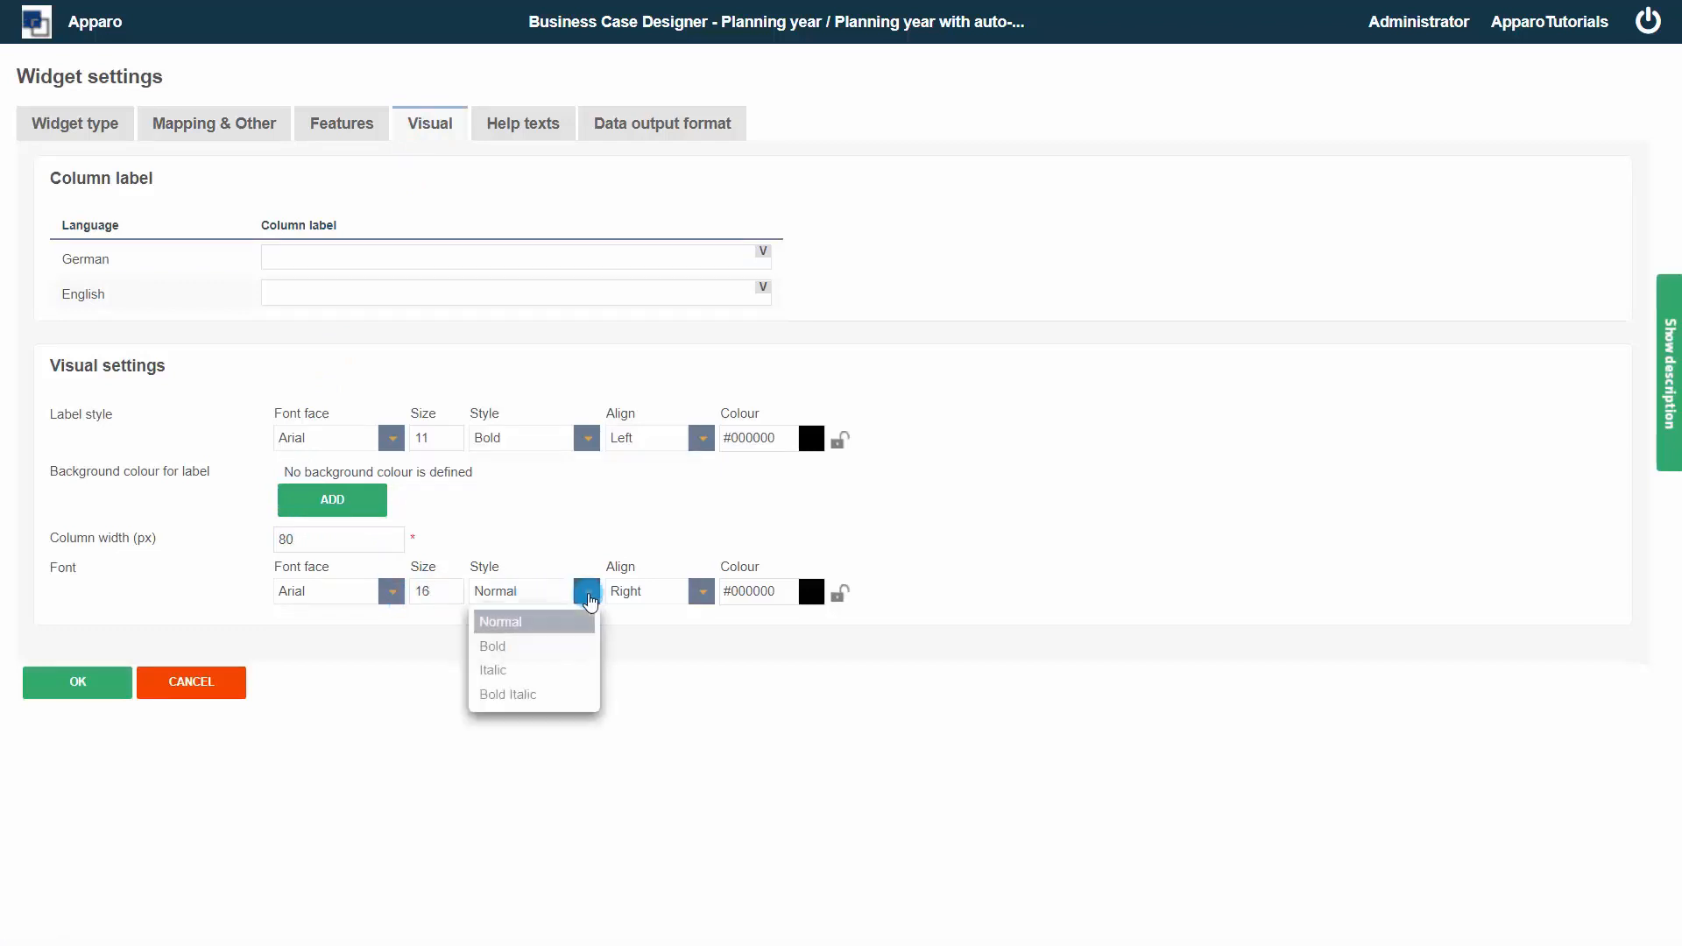
pyautogui.click(538, 648)
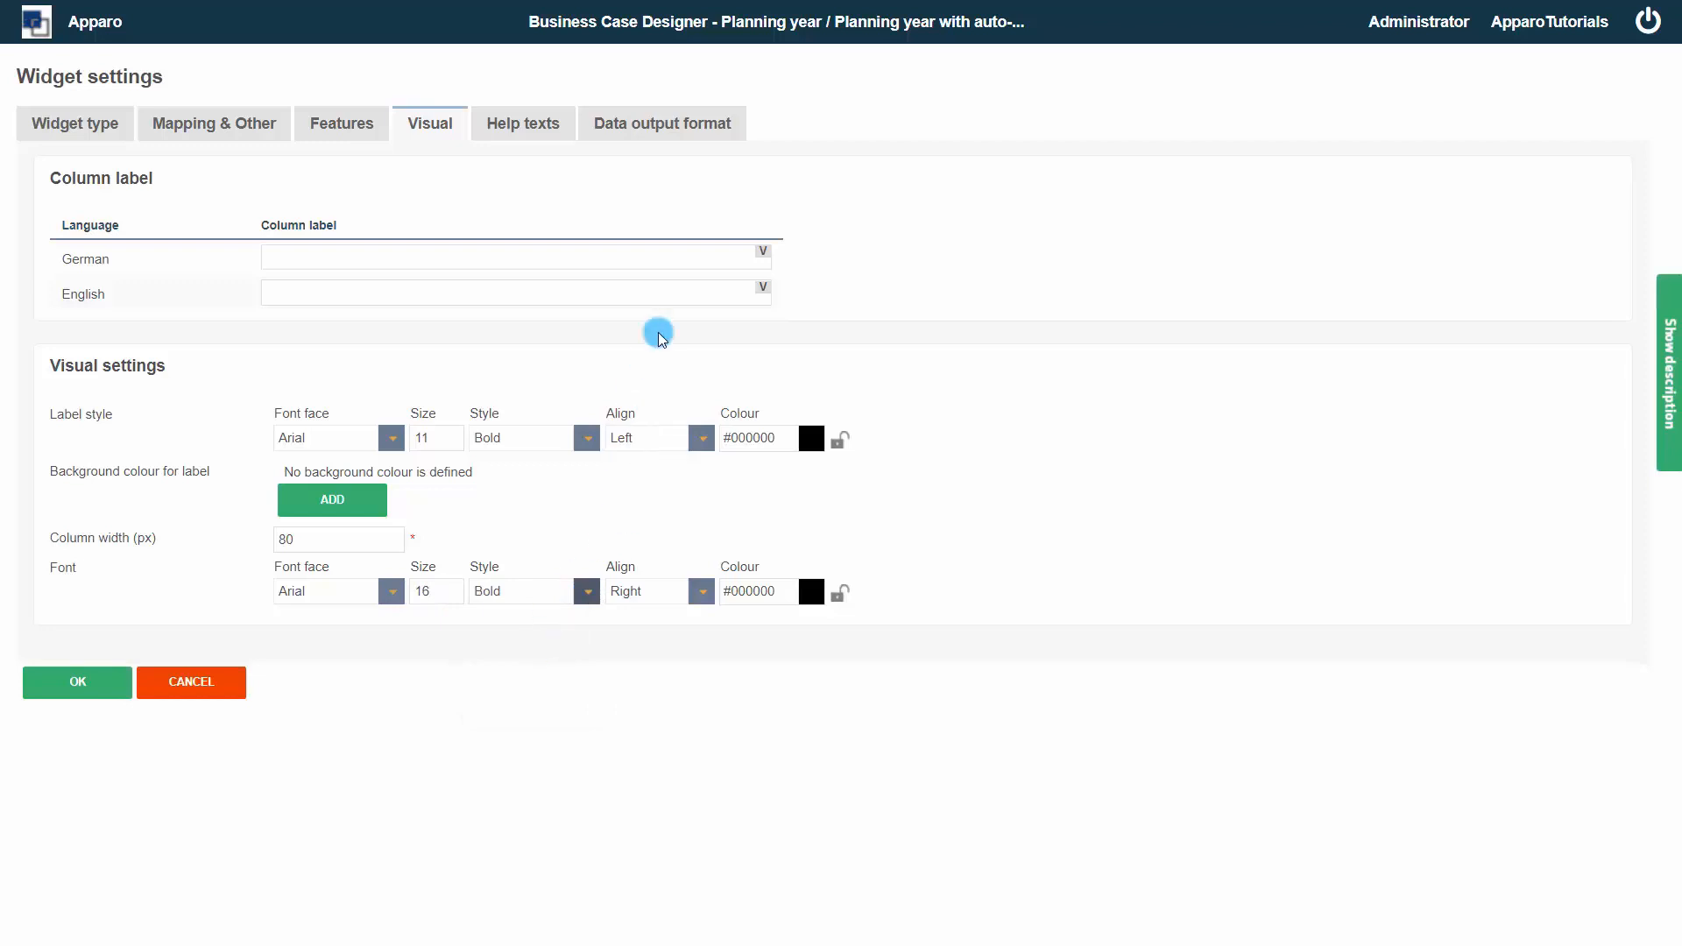
# Set the label's output type to Number and confirm the widget settings
pyautogui.click(674, 123)
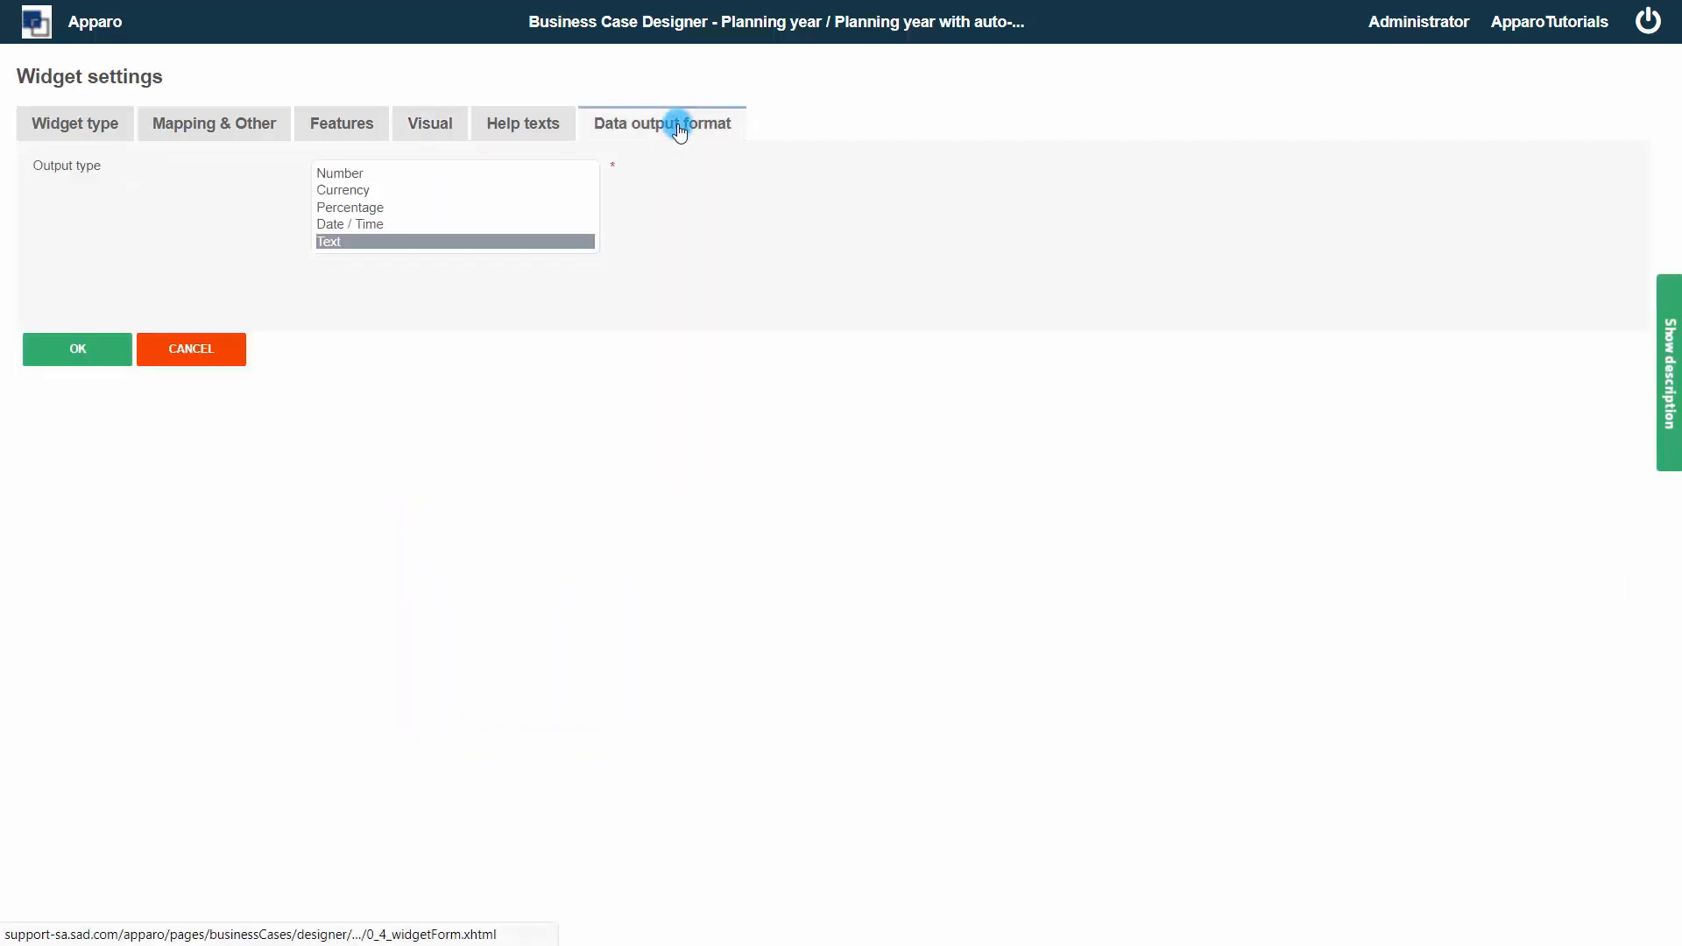
pyautogui.click(525, 173)
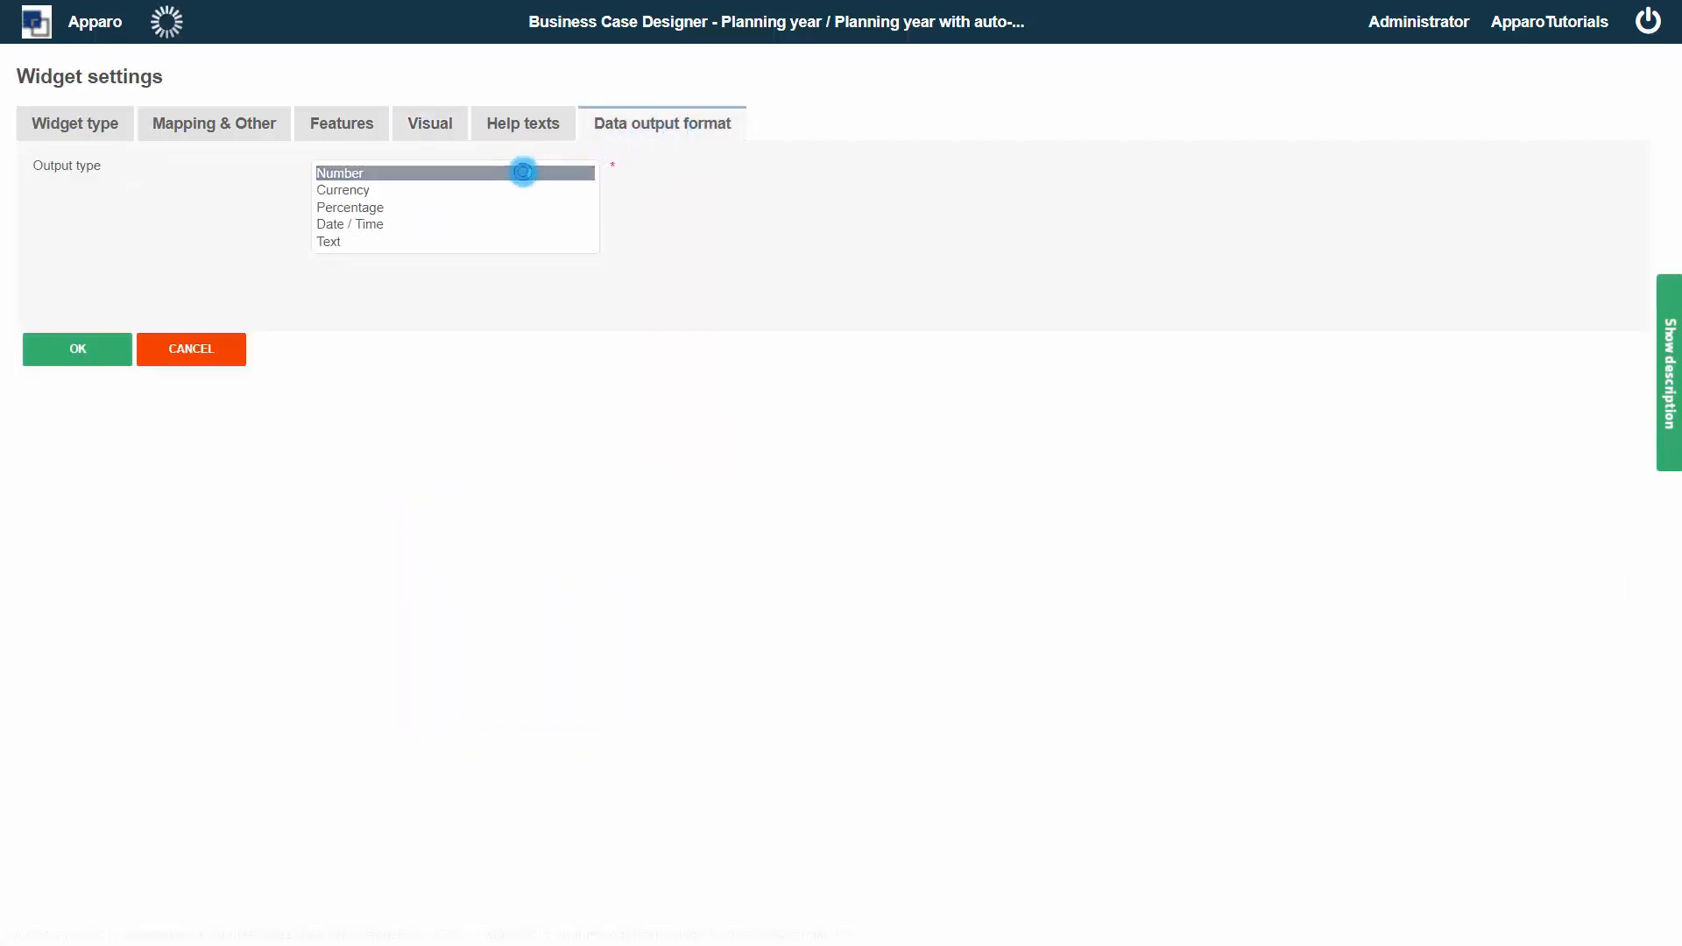
pyautogui.click(385, 347)
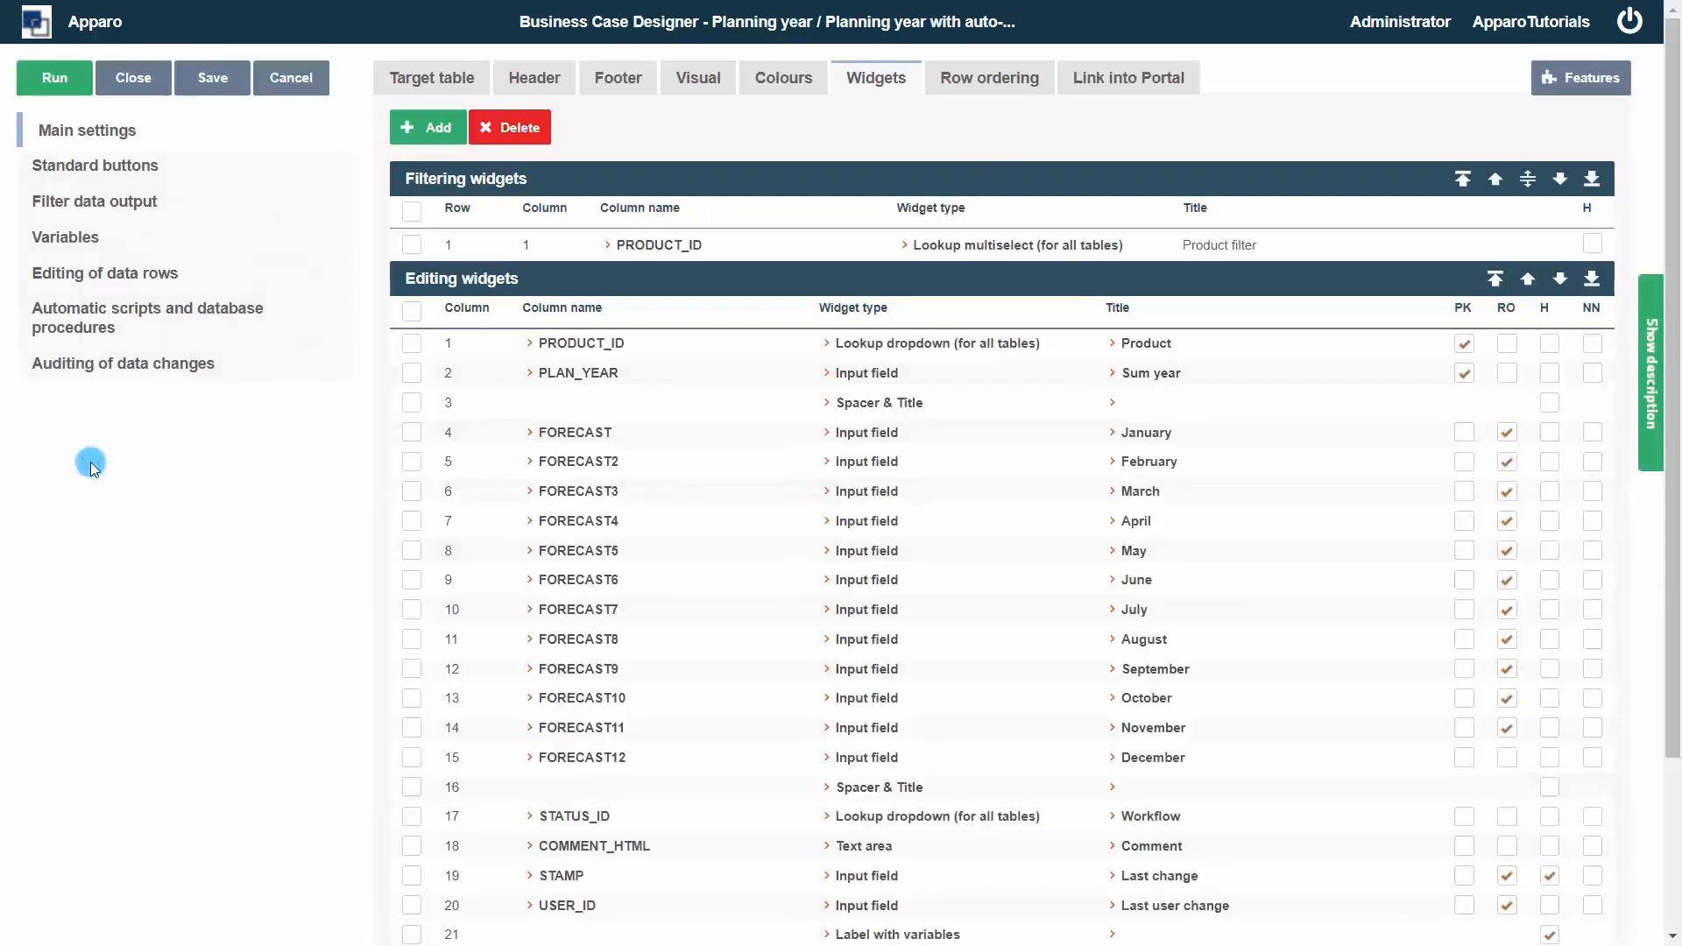
# Open the fourth-column label calc widget to read its Javascript selector ID, then cancel
pyautogui.click(72, 84)
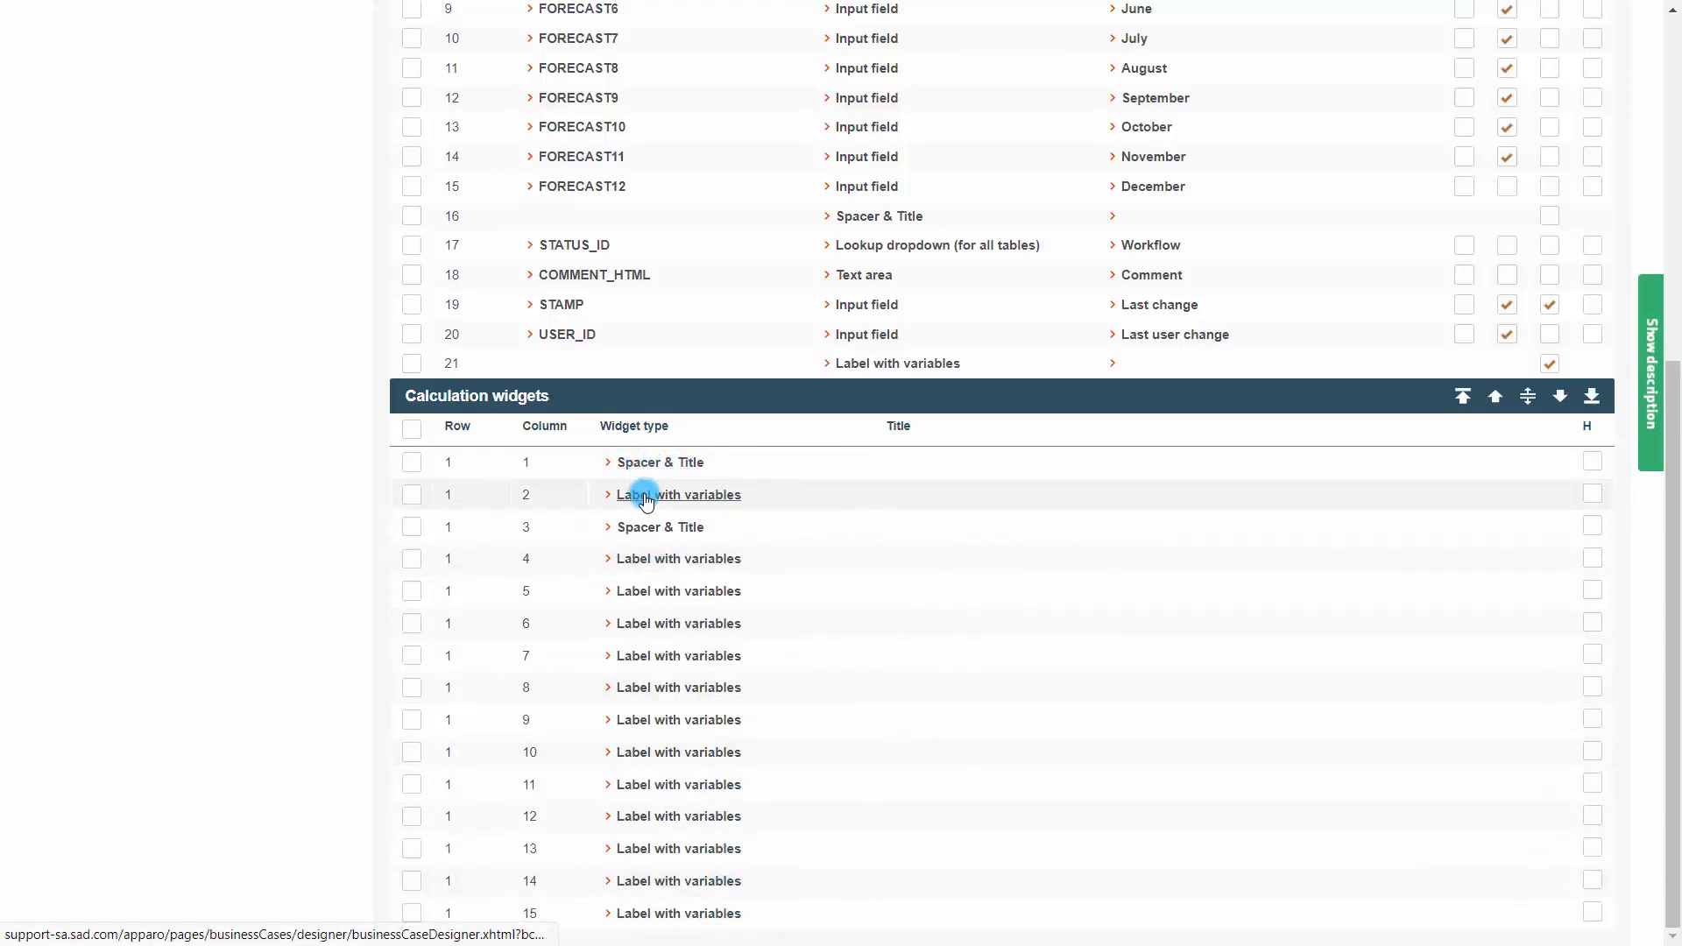
pyautogui.click(648, 561)
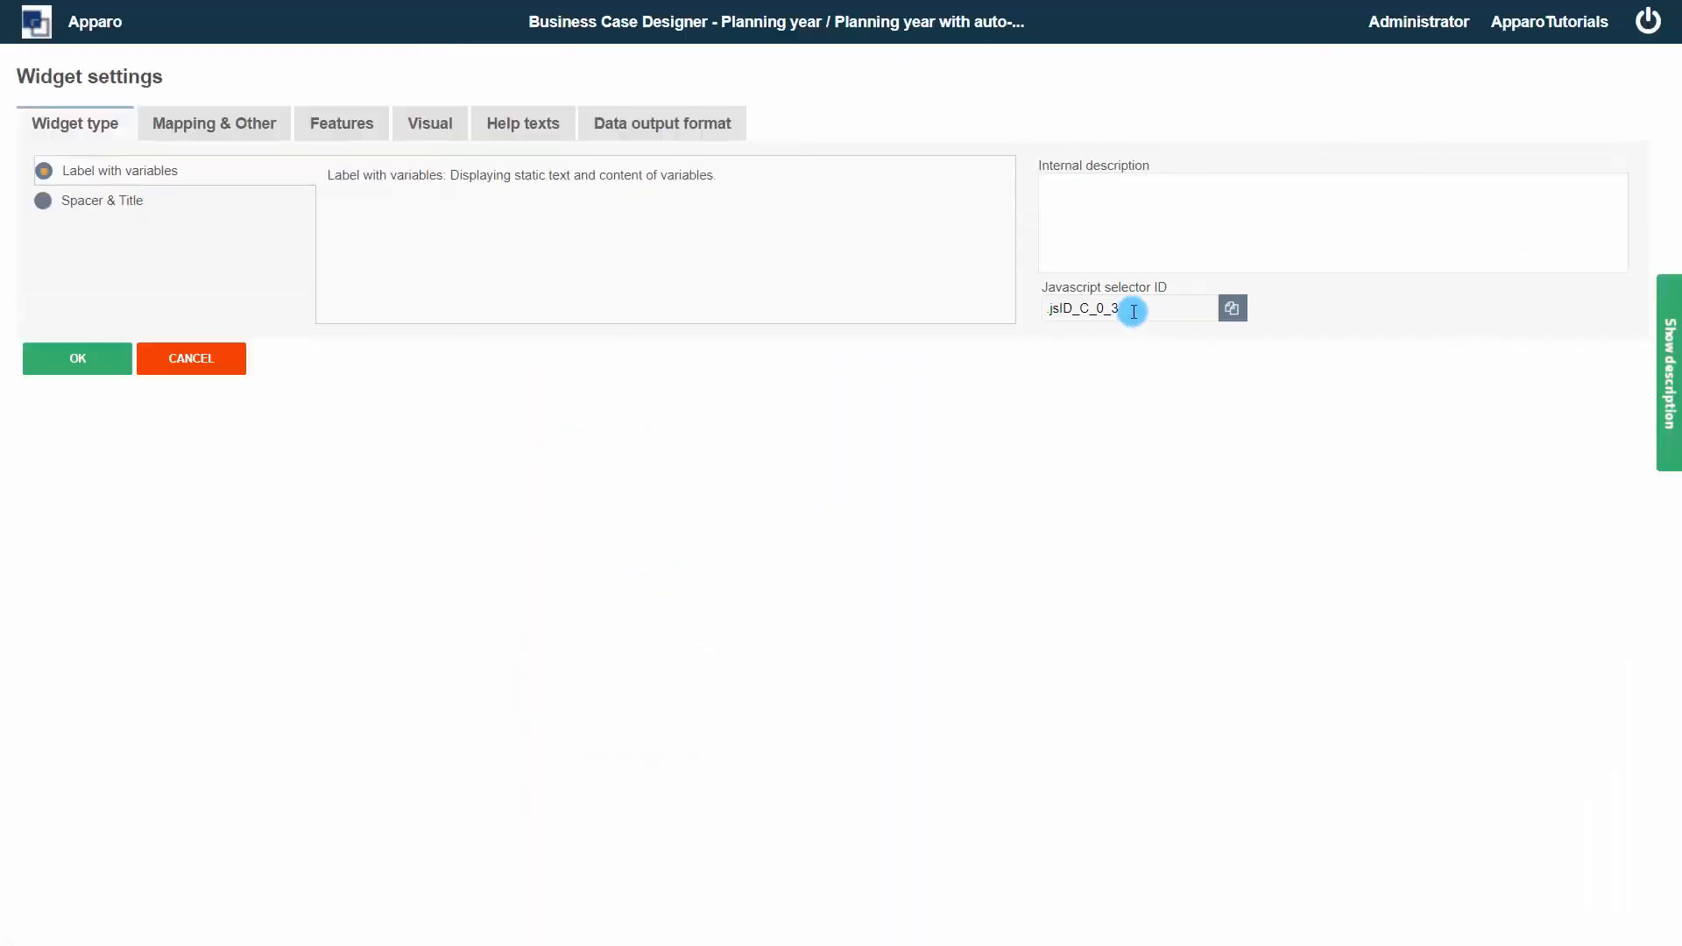
pyautogui.moveTo(1112, 307); pyautogui.dragTo(988, 312)
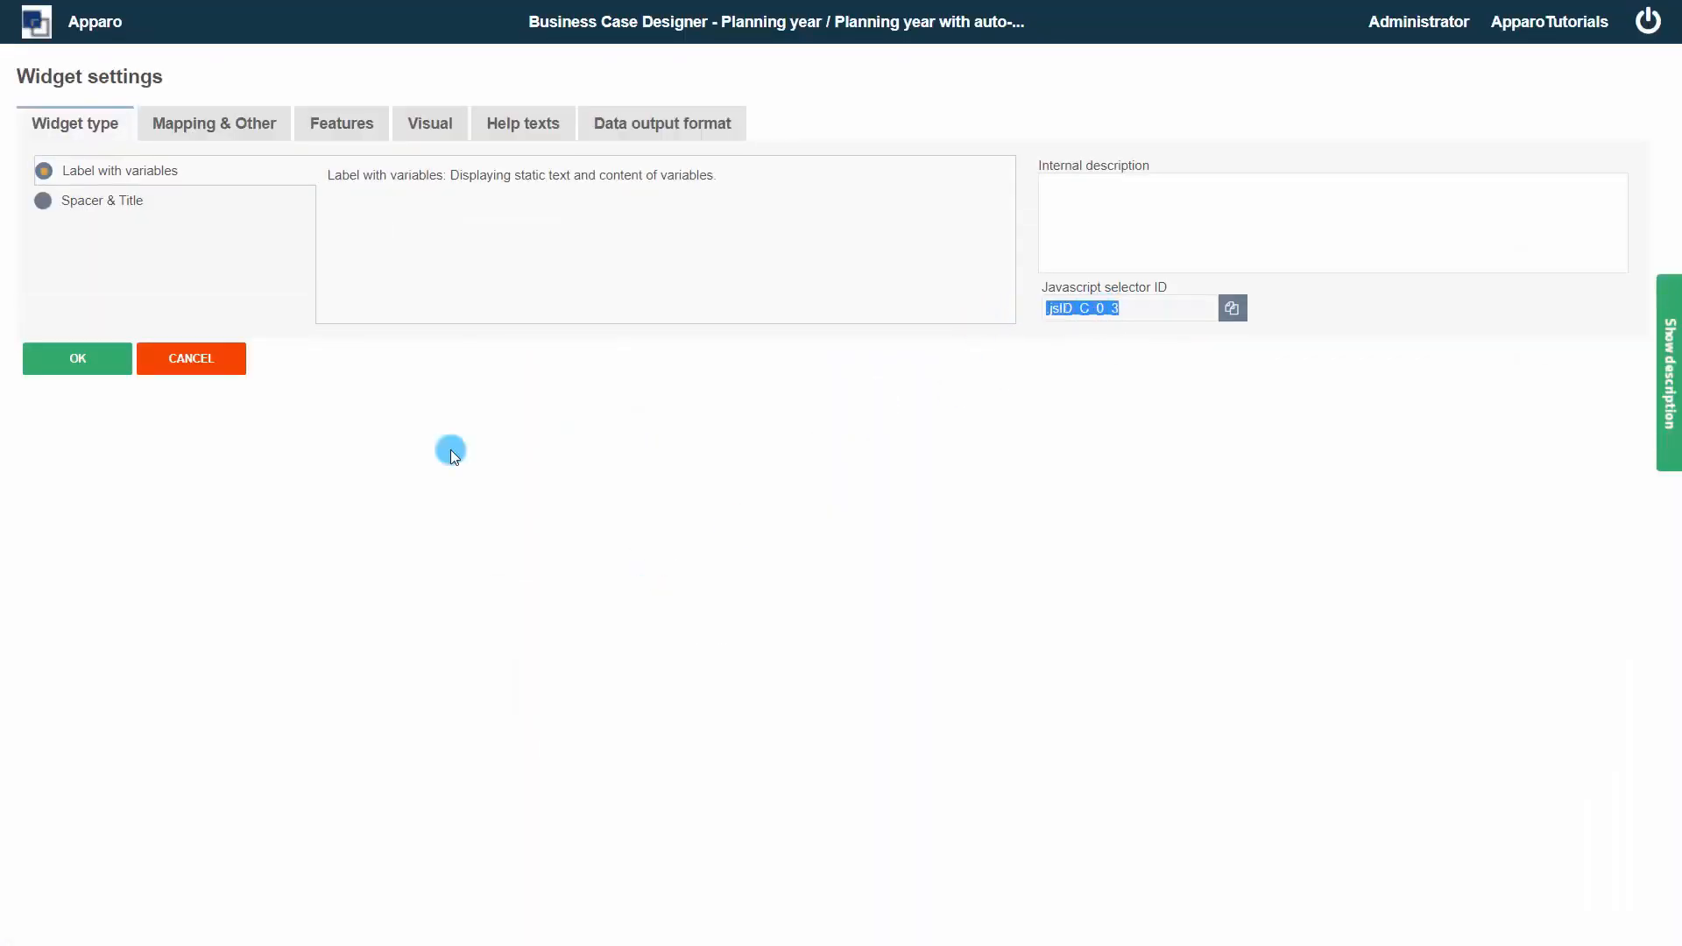
pyautogui.click(214, 368)
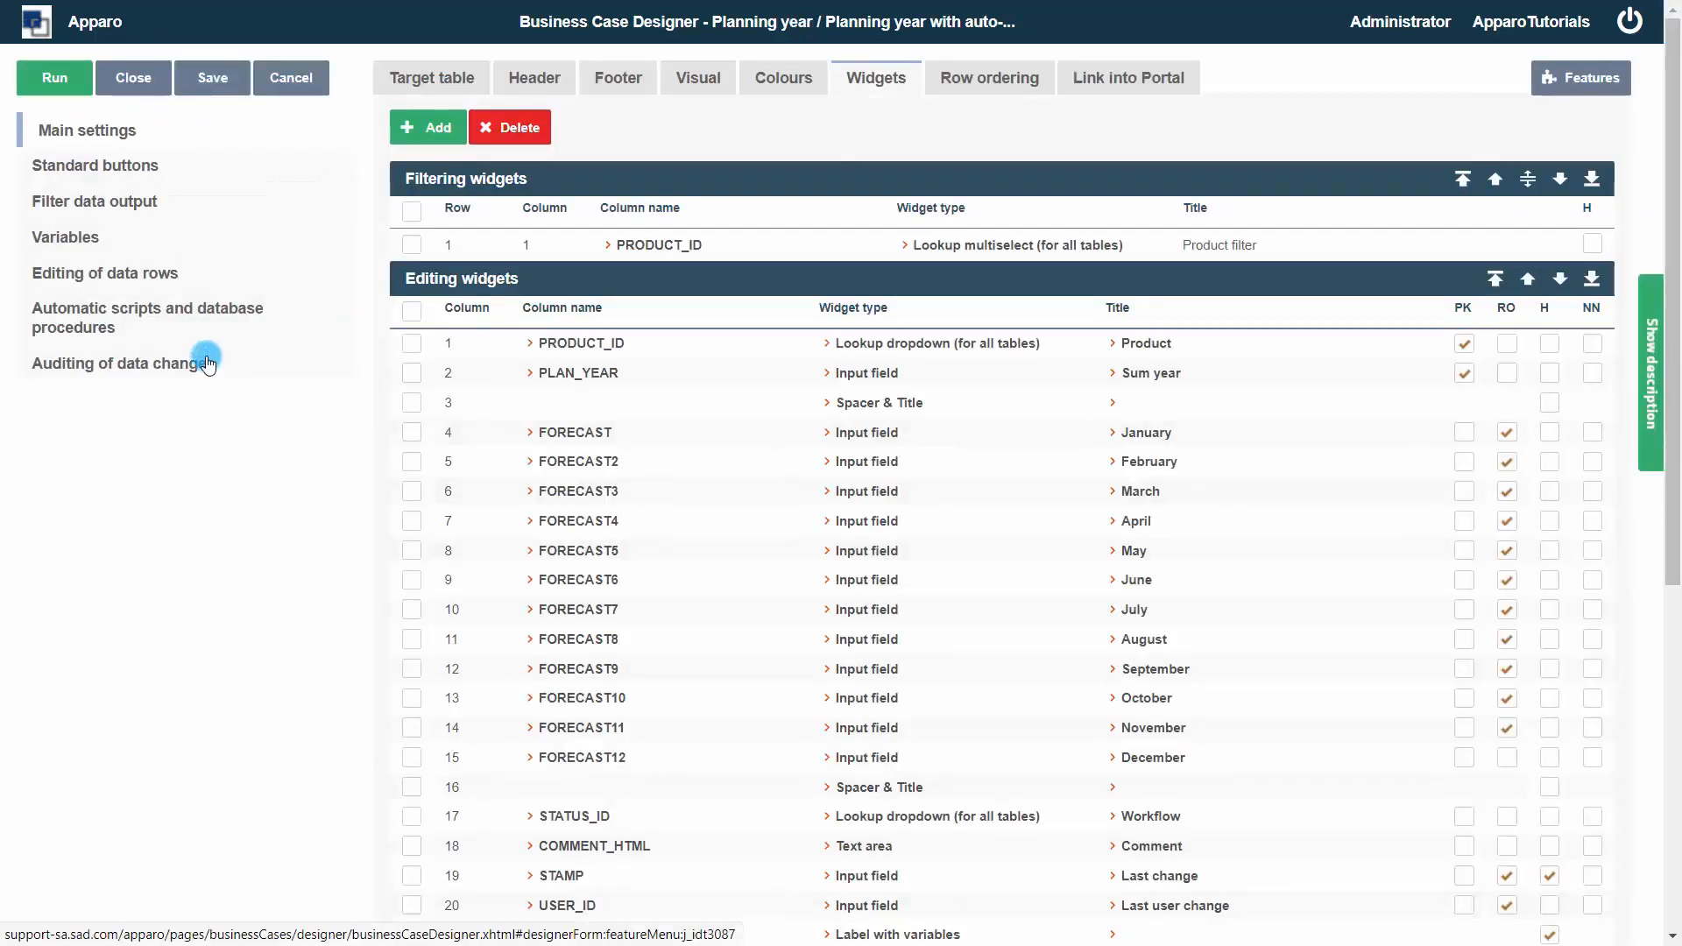
# Open the automatic scripts client-side Javascript and add blank lines after the calculateYearSum function
pyautogui.click(158, 316)
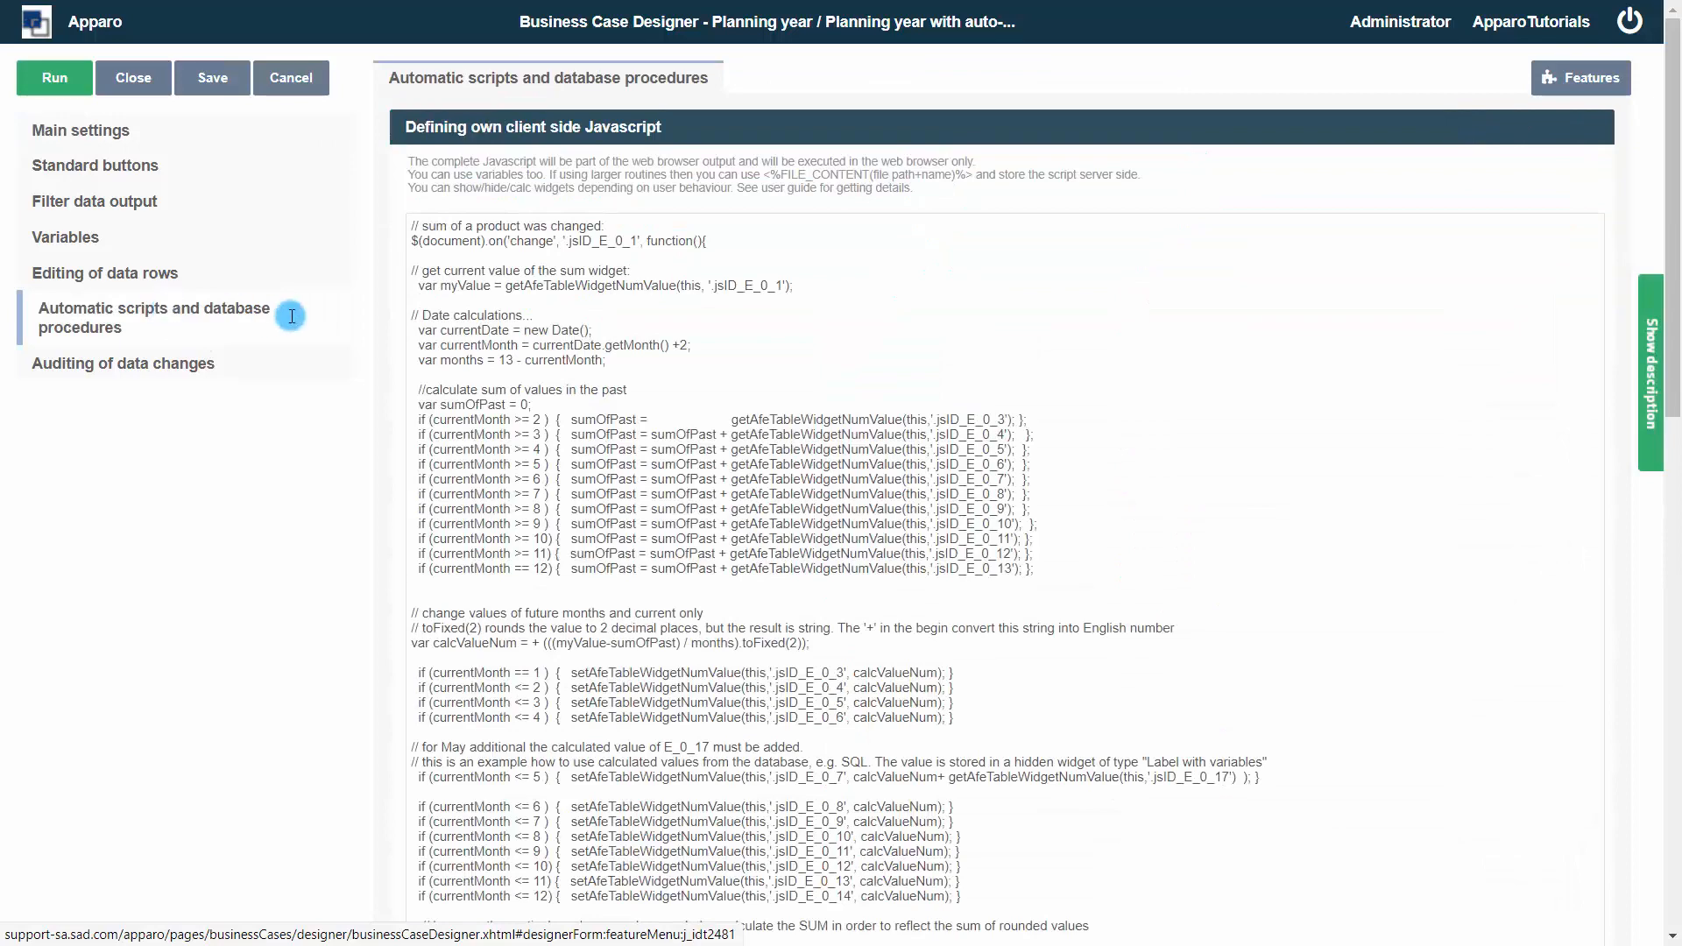
pyautogui.scroll(-1, 1675, 376)
pyautogui.moveTo(1674, 377); pyautogui.dragTo(1141, 913)
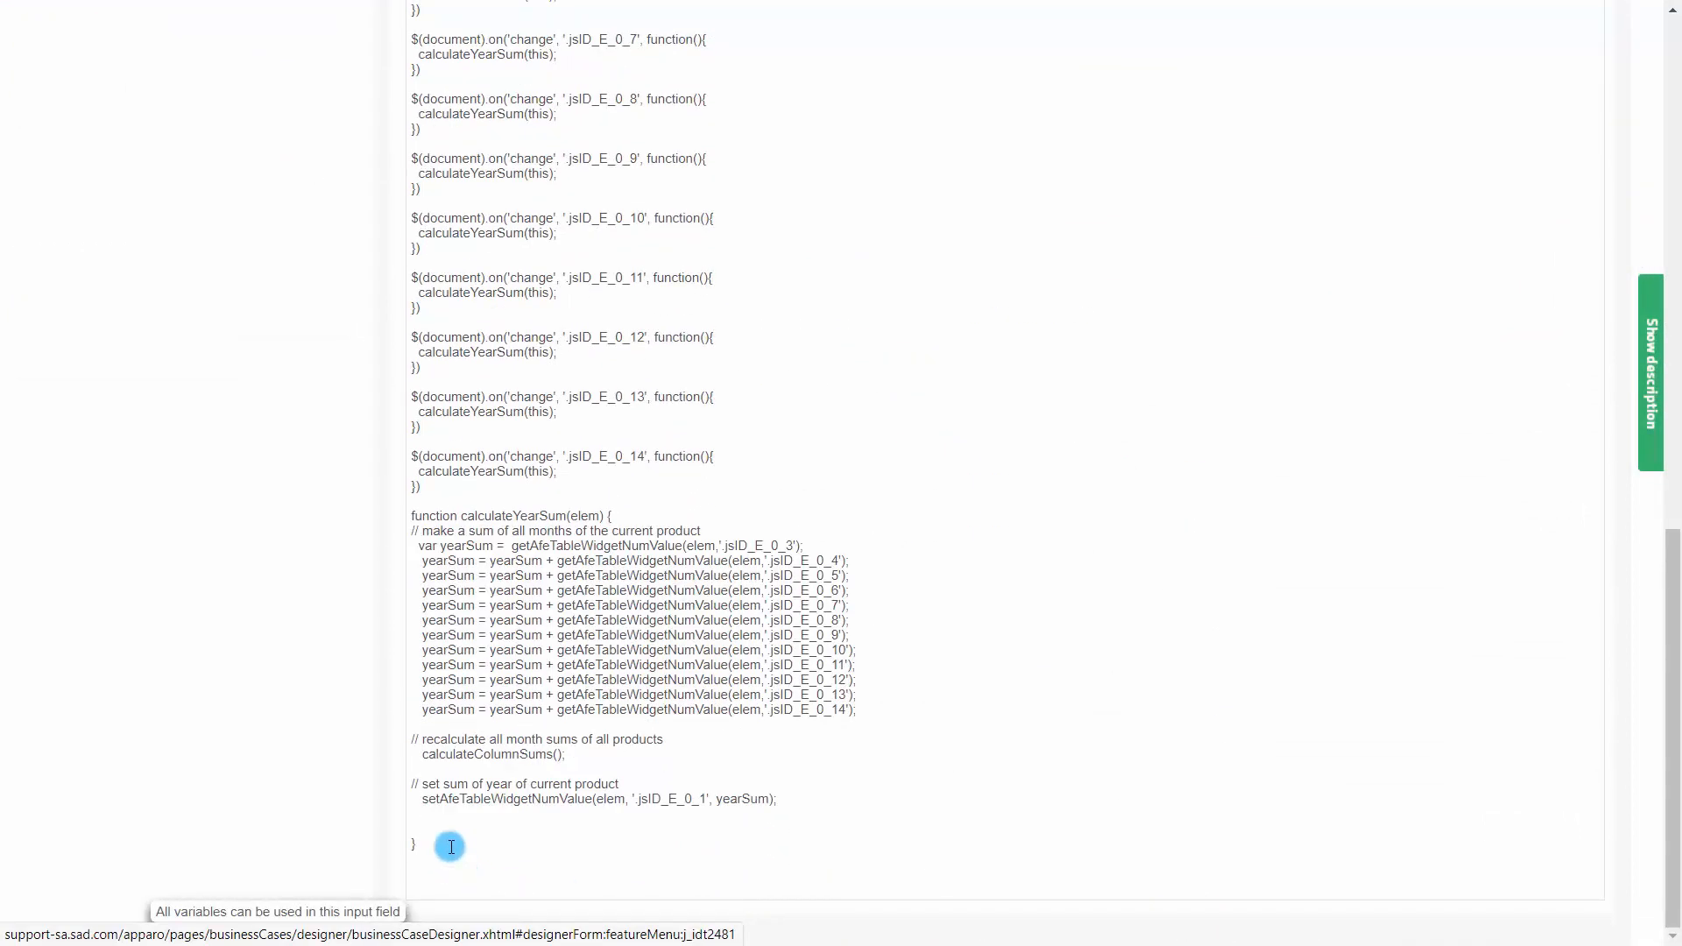
pyautogui.click(424, 819)
pyautogui.press('Delete')
pyautogui.press('Delete')
pyautogui.click(451, 864)
pyautogui.press('Return')
pyautogui.press('Return')
pyautogui.press('Return')
pyautogui.press('Return')
pyautogui.press('Return')
pyautogui.press('Return')
pyautogui.press('Return')
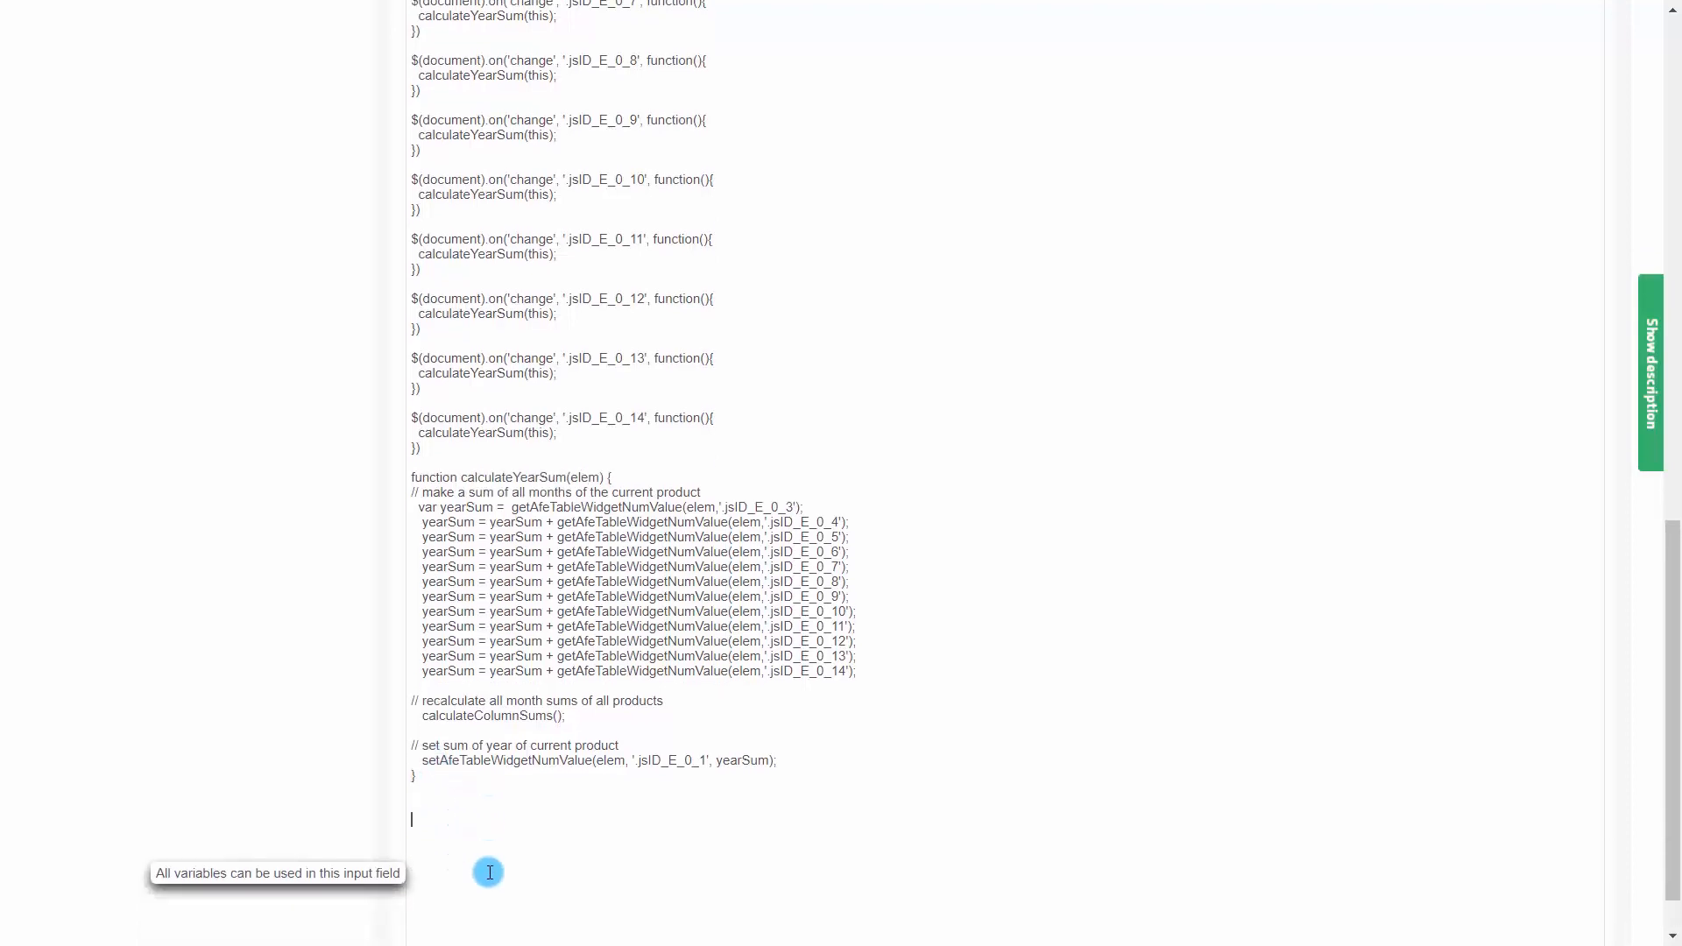
# Write a calculateColumnSums() function with the comment "// calculate all monthly sums" calling getAfeTableColumnFunction(targetColumnSelector, functionName)
pyautogui.write('function calculateColumnSums() {')
pyautogui.press('Return')
pyautogui.write('// ca')
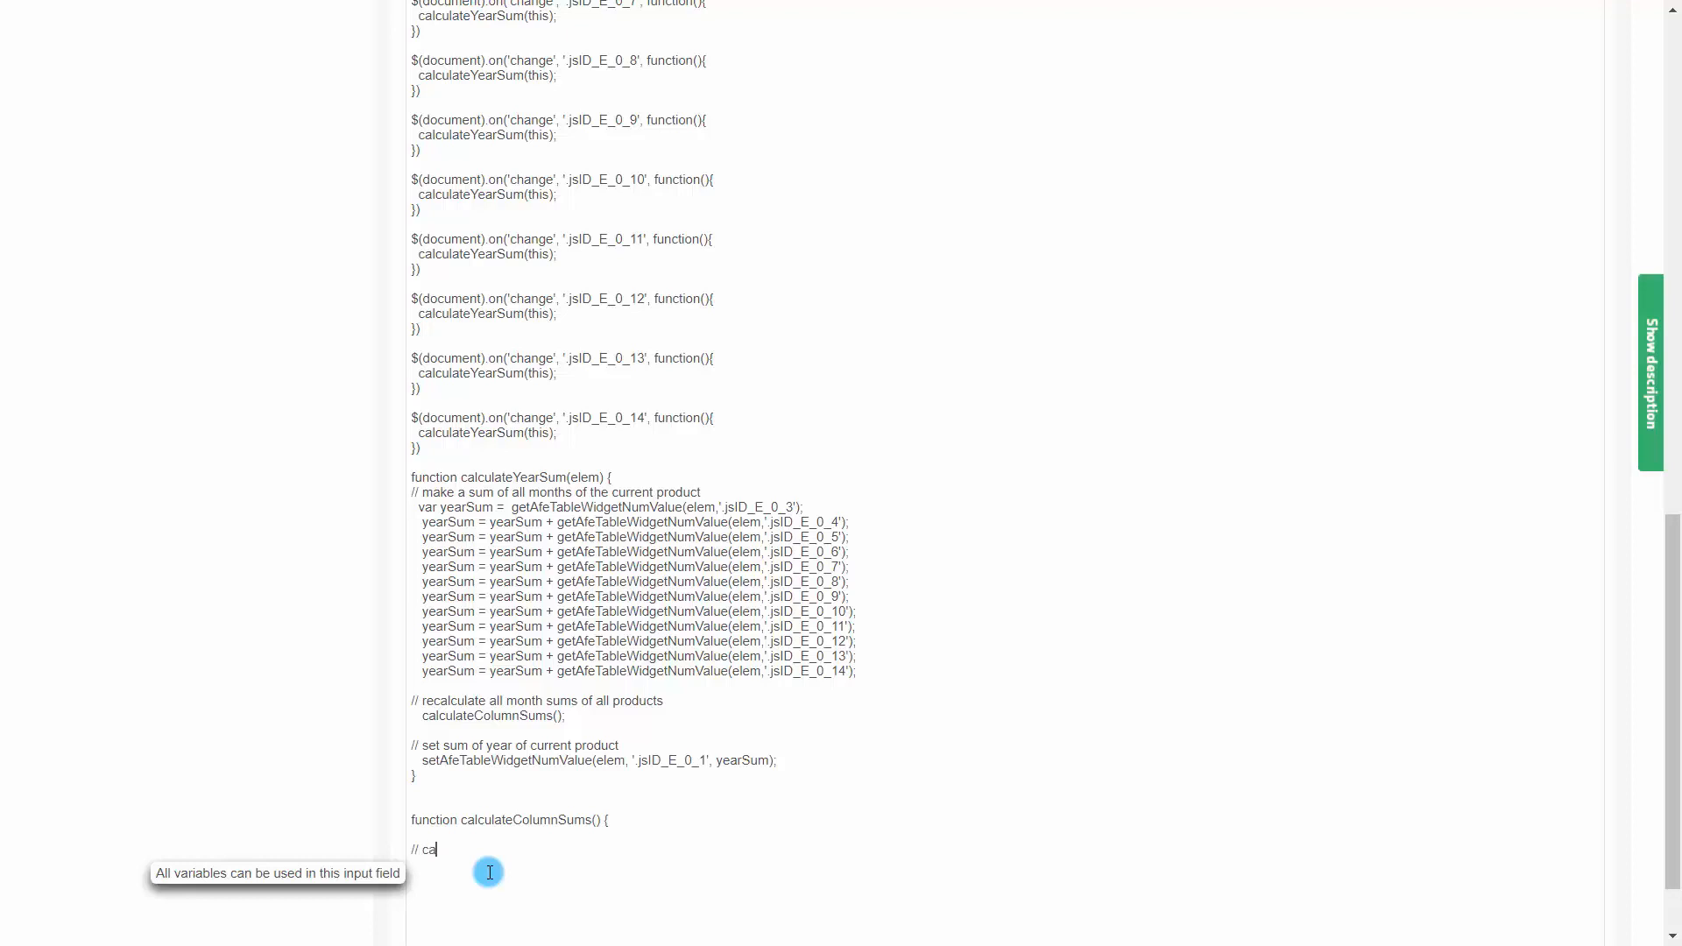
pyautogui.write('lculate all monthly sums')
pyautogui.press('Return')
pyautogui.write('getAfeTableColumnFunction')
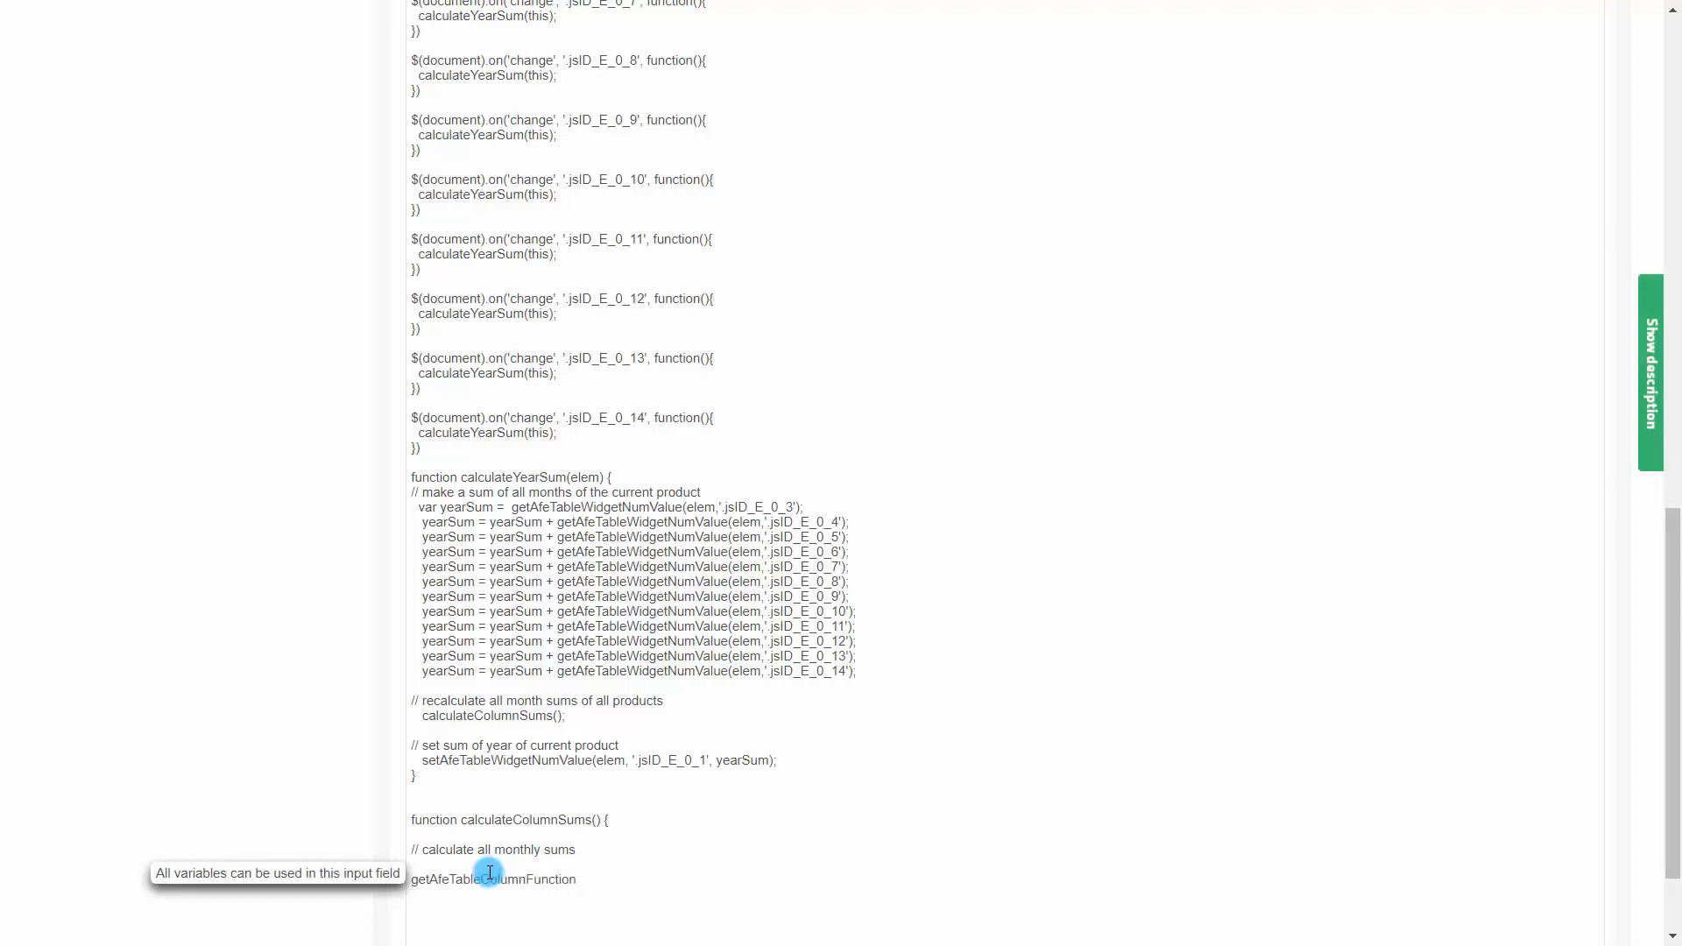
pyautogui.write('(targ')
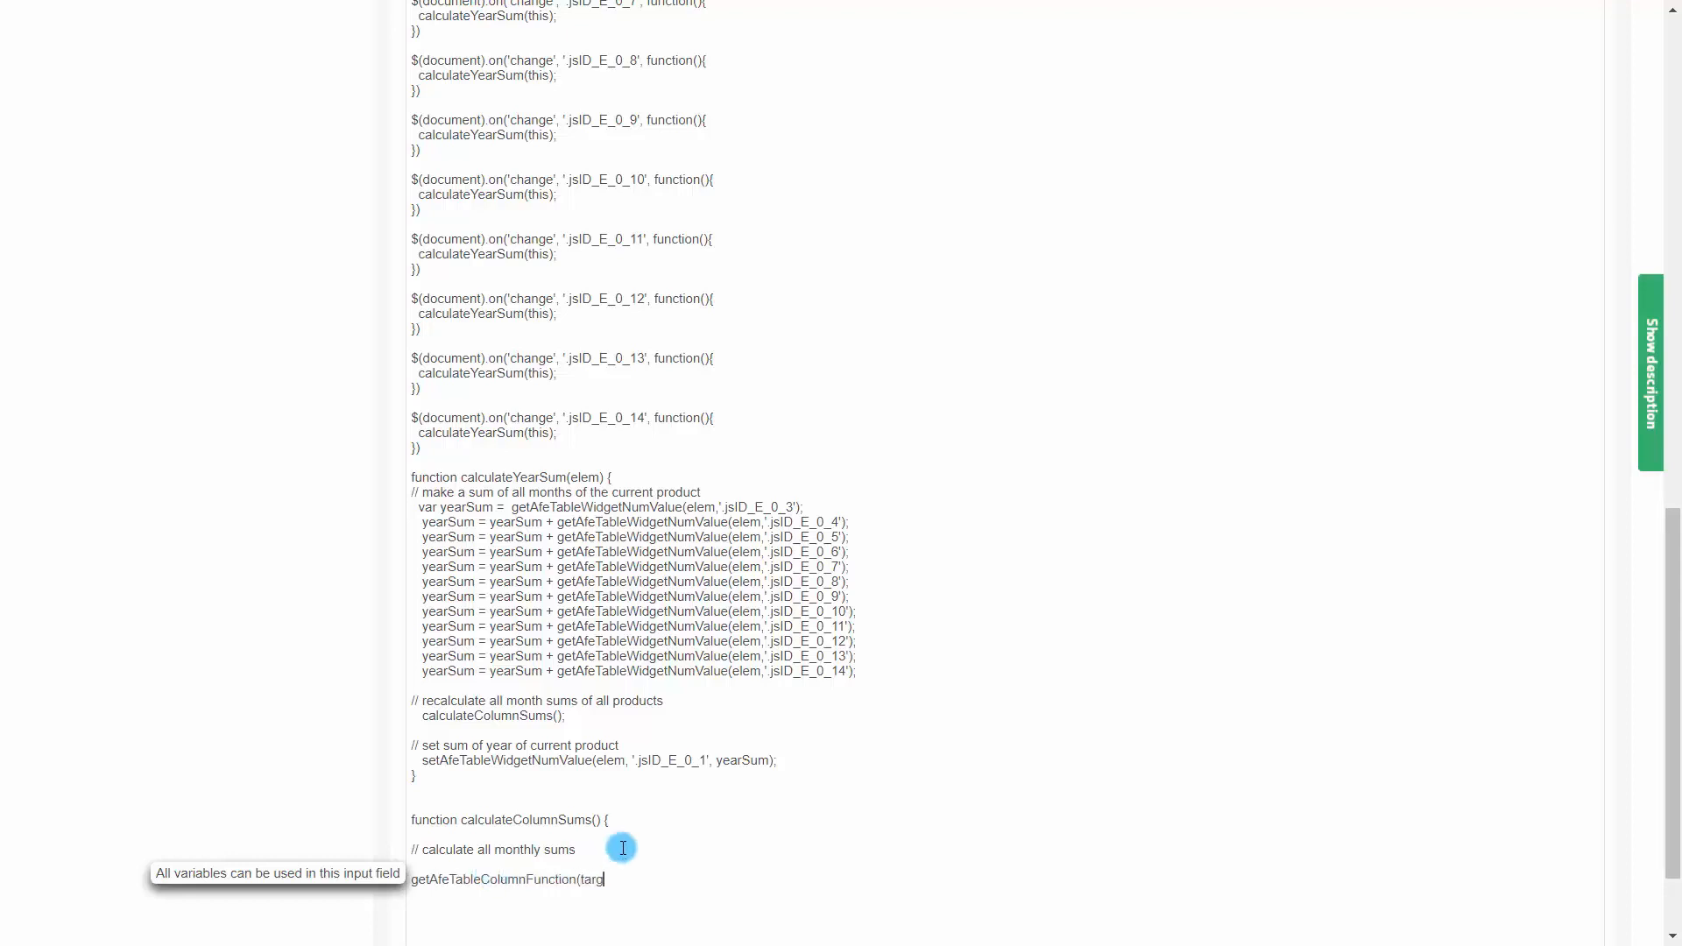
pyautogui.write('etColumnSelector, functionName')
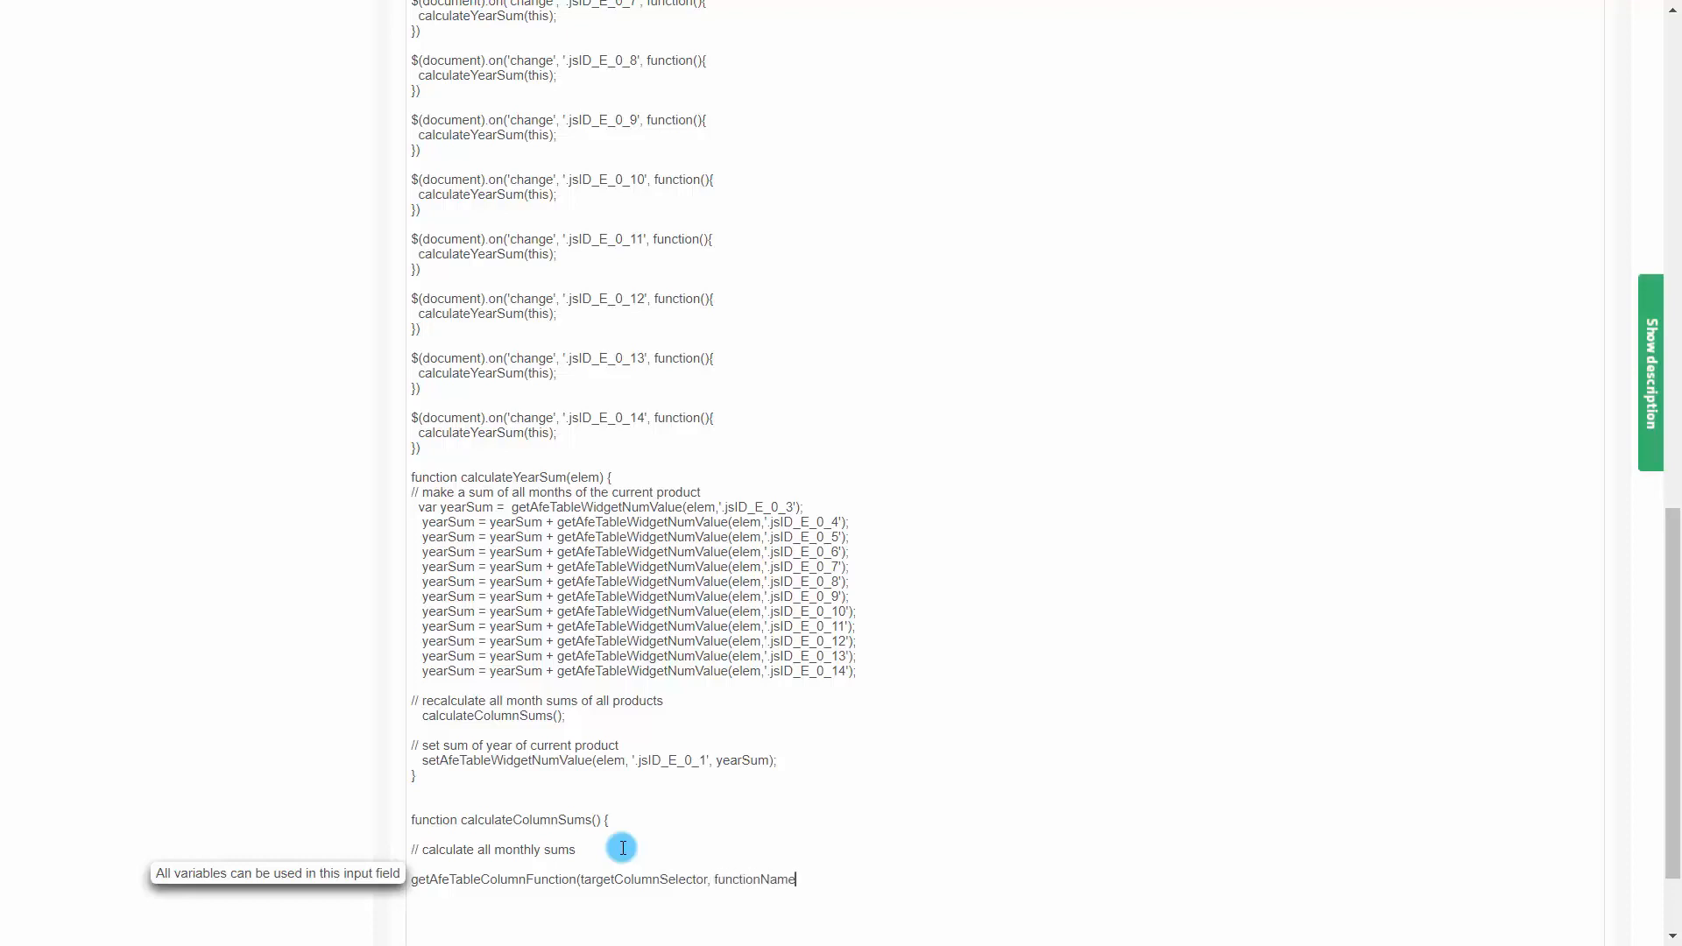
pyautogui.write(')')
# Replace the call's arguments with the selector '.jsID_E_0_3' and the function name 'sum'
pyautogui.doubleClick(629, 880)
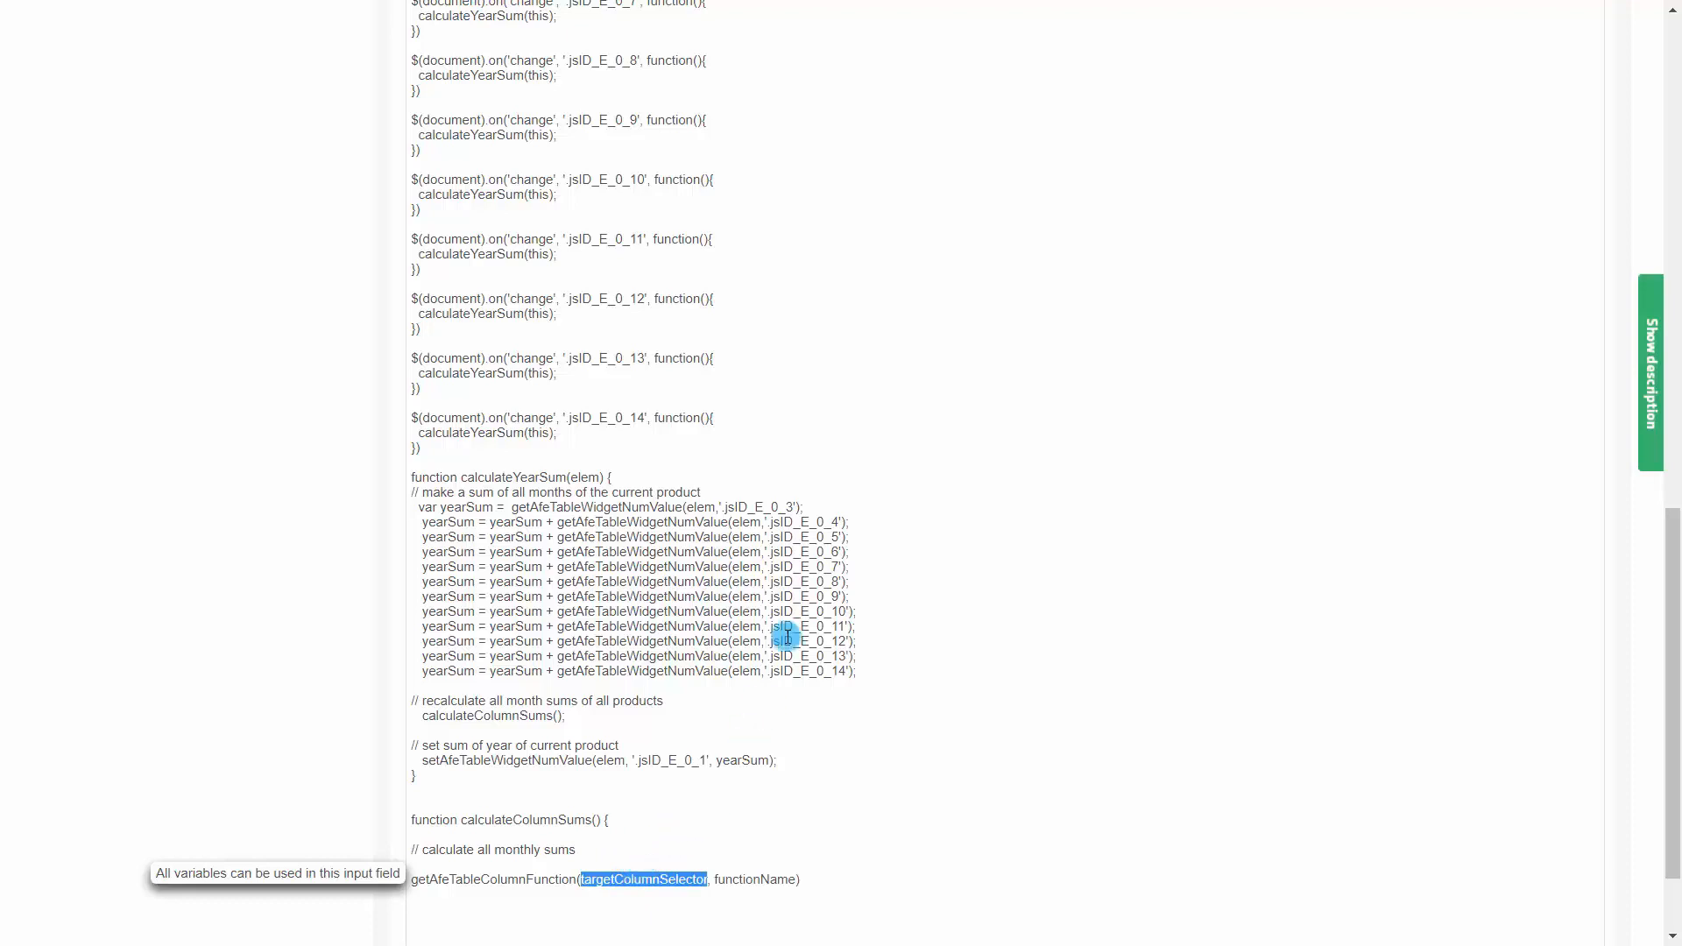
pyautogui.moveTo(718, 507); pyautogui.dragTo(793, 508)
pyautogui.hotkey('ctrl', 'c')
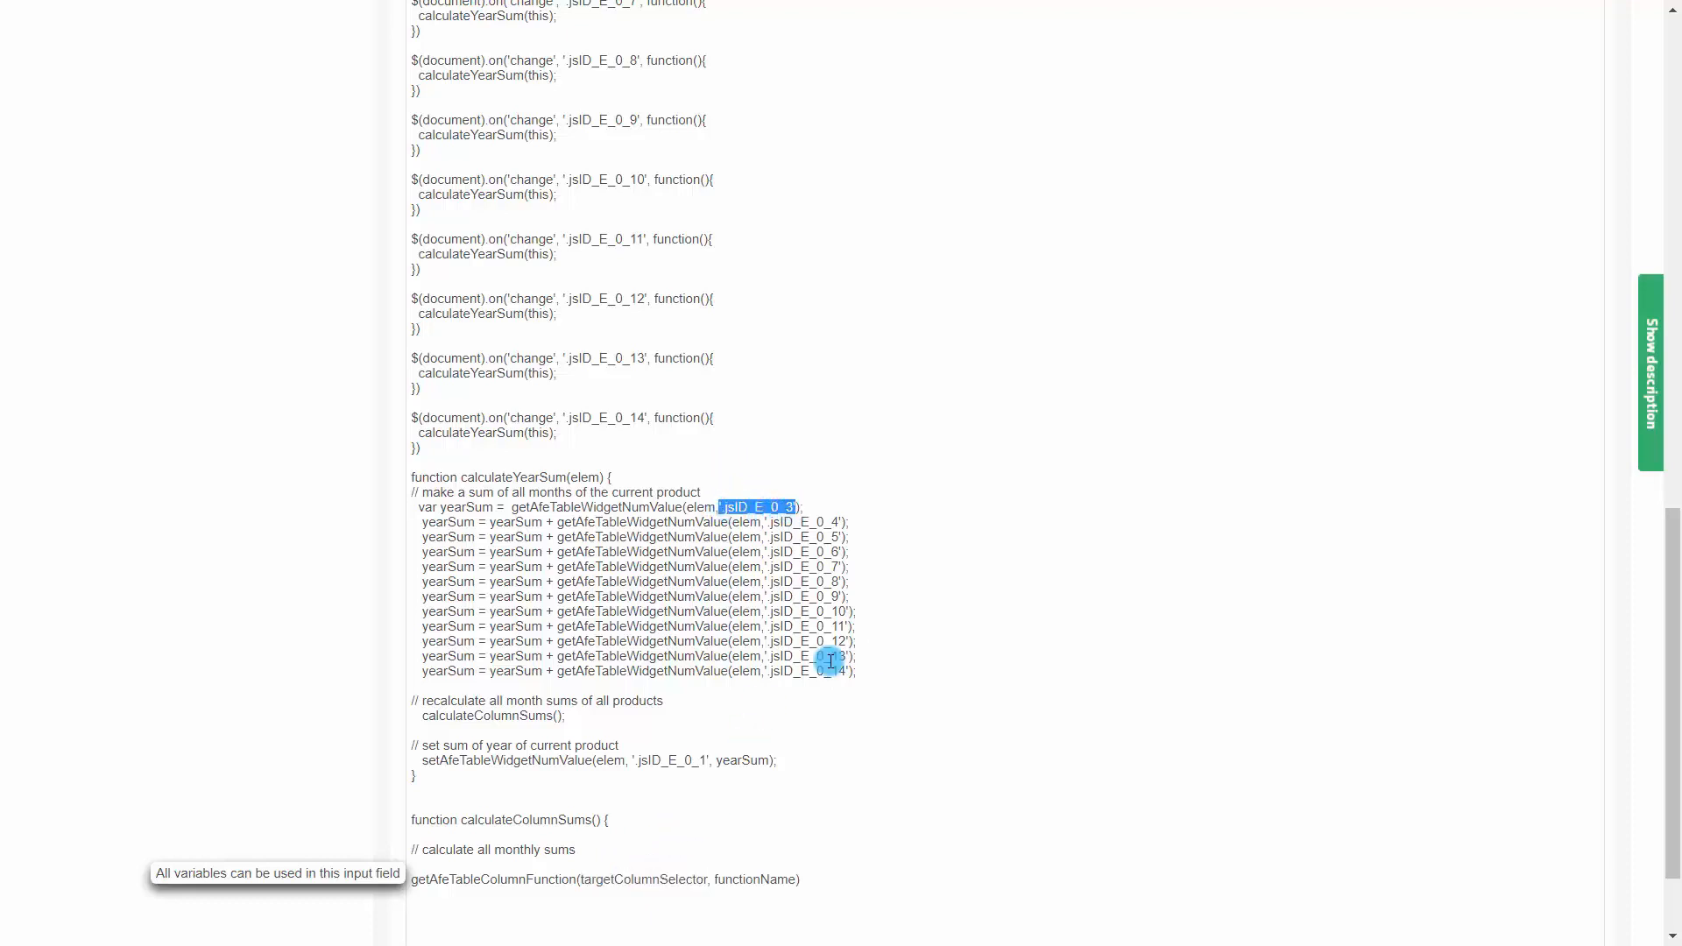
pyautogui.doubleClick(634, 879)
pyautogui.hotkey('ctrl', 'v')
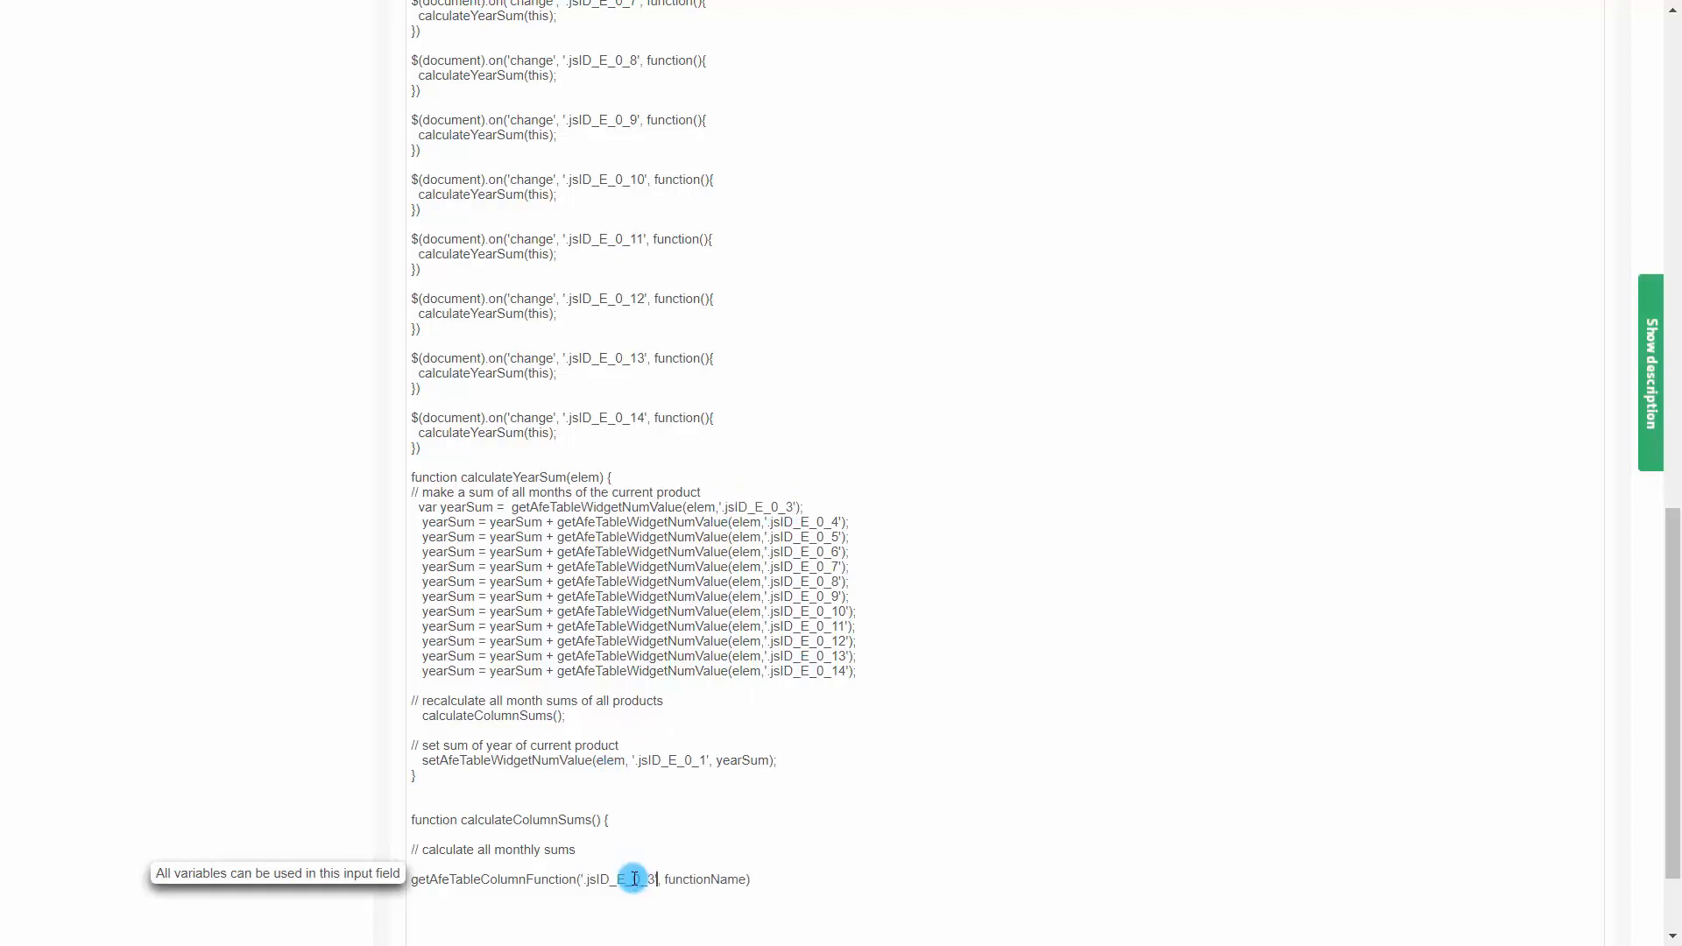
pyautogui.doubleClick(699, 879)
pyautogui.press('BackSpace')
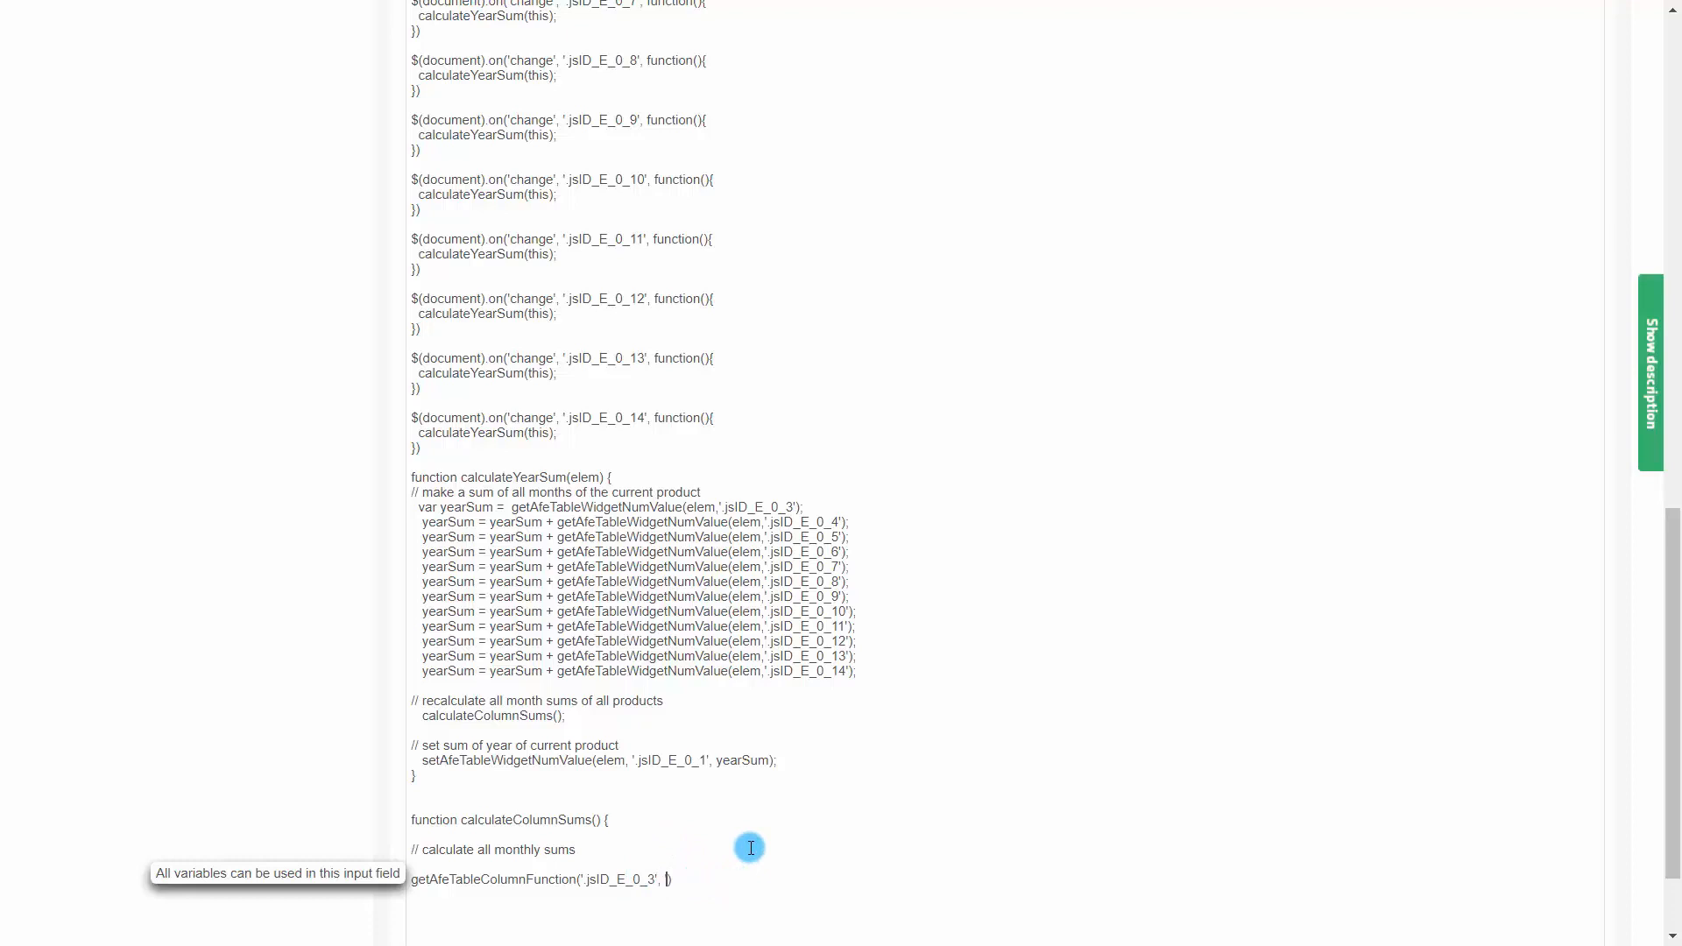
pyautogui.write("'sum'")
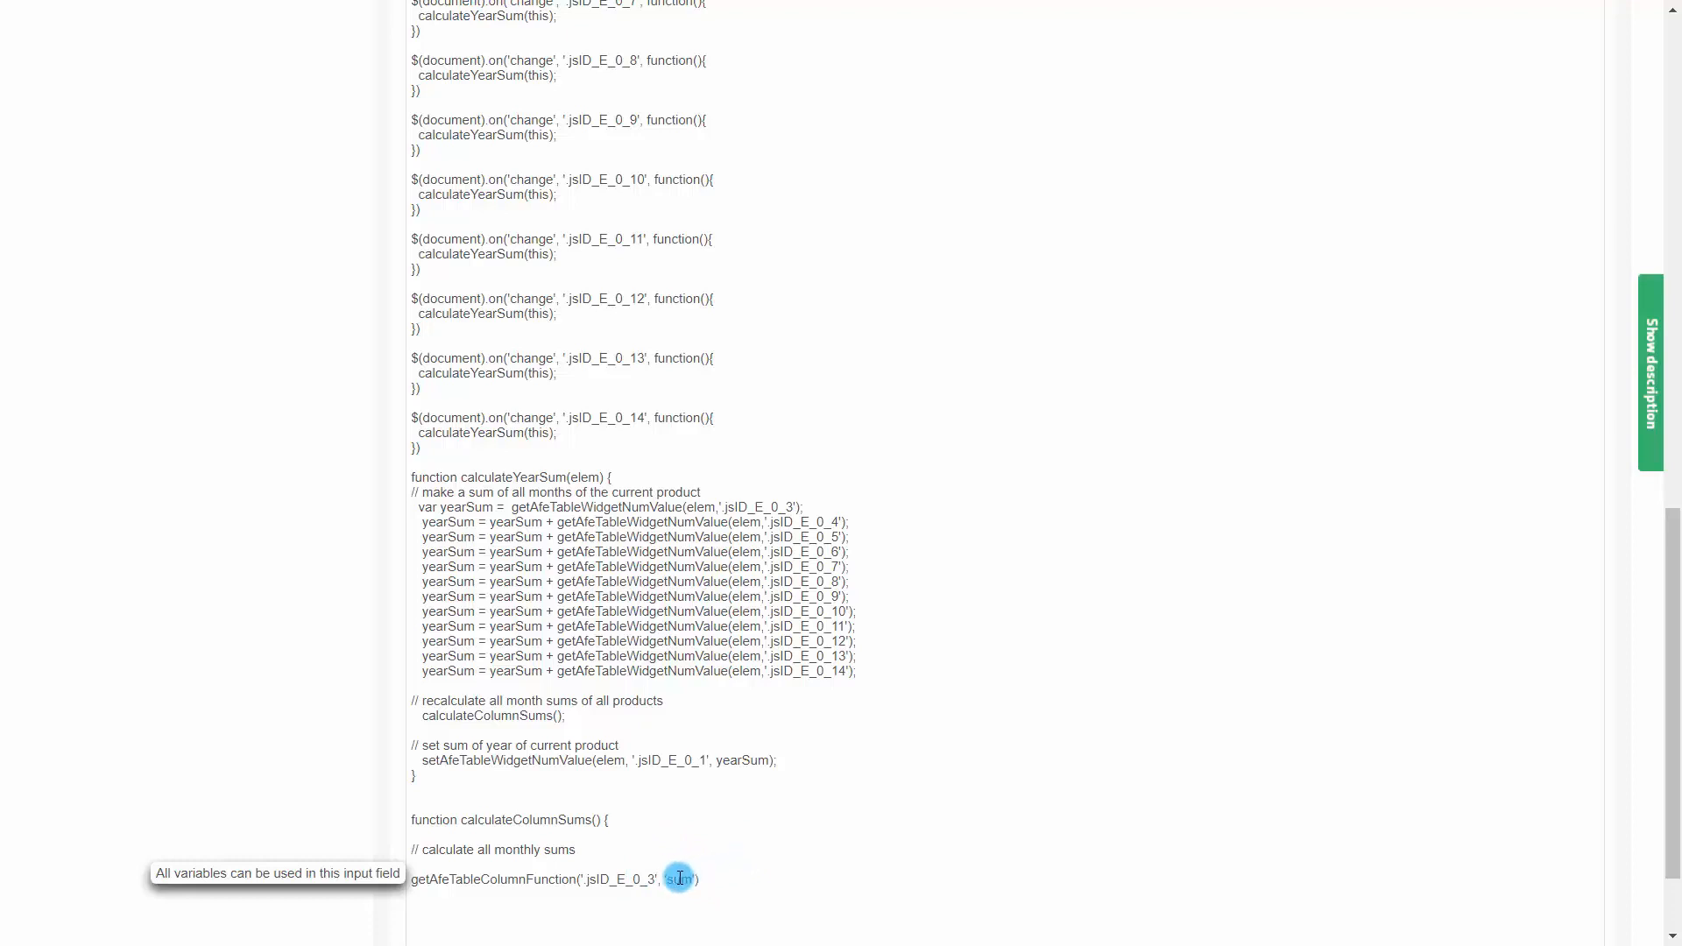
# Try the function names 'min' and 'avg' in the call before returning to 'sum'
pyautogui.doubleClick(679, 878)
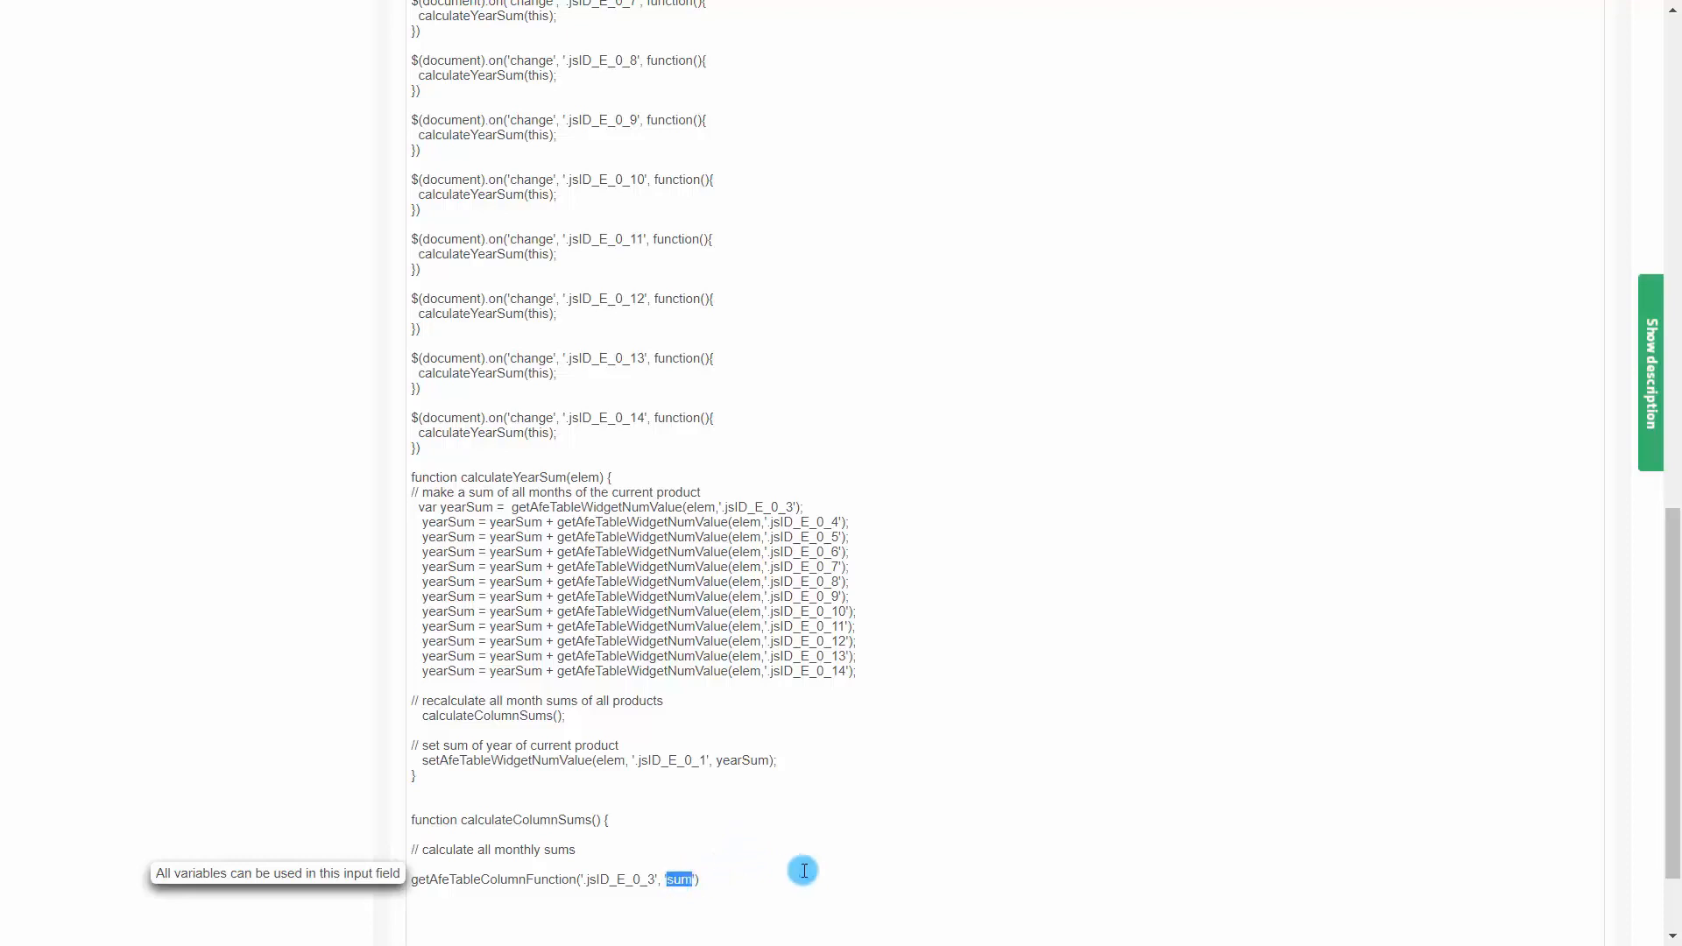
pyautogui.write('min')
pyautogui.doubleClick(678, 879)
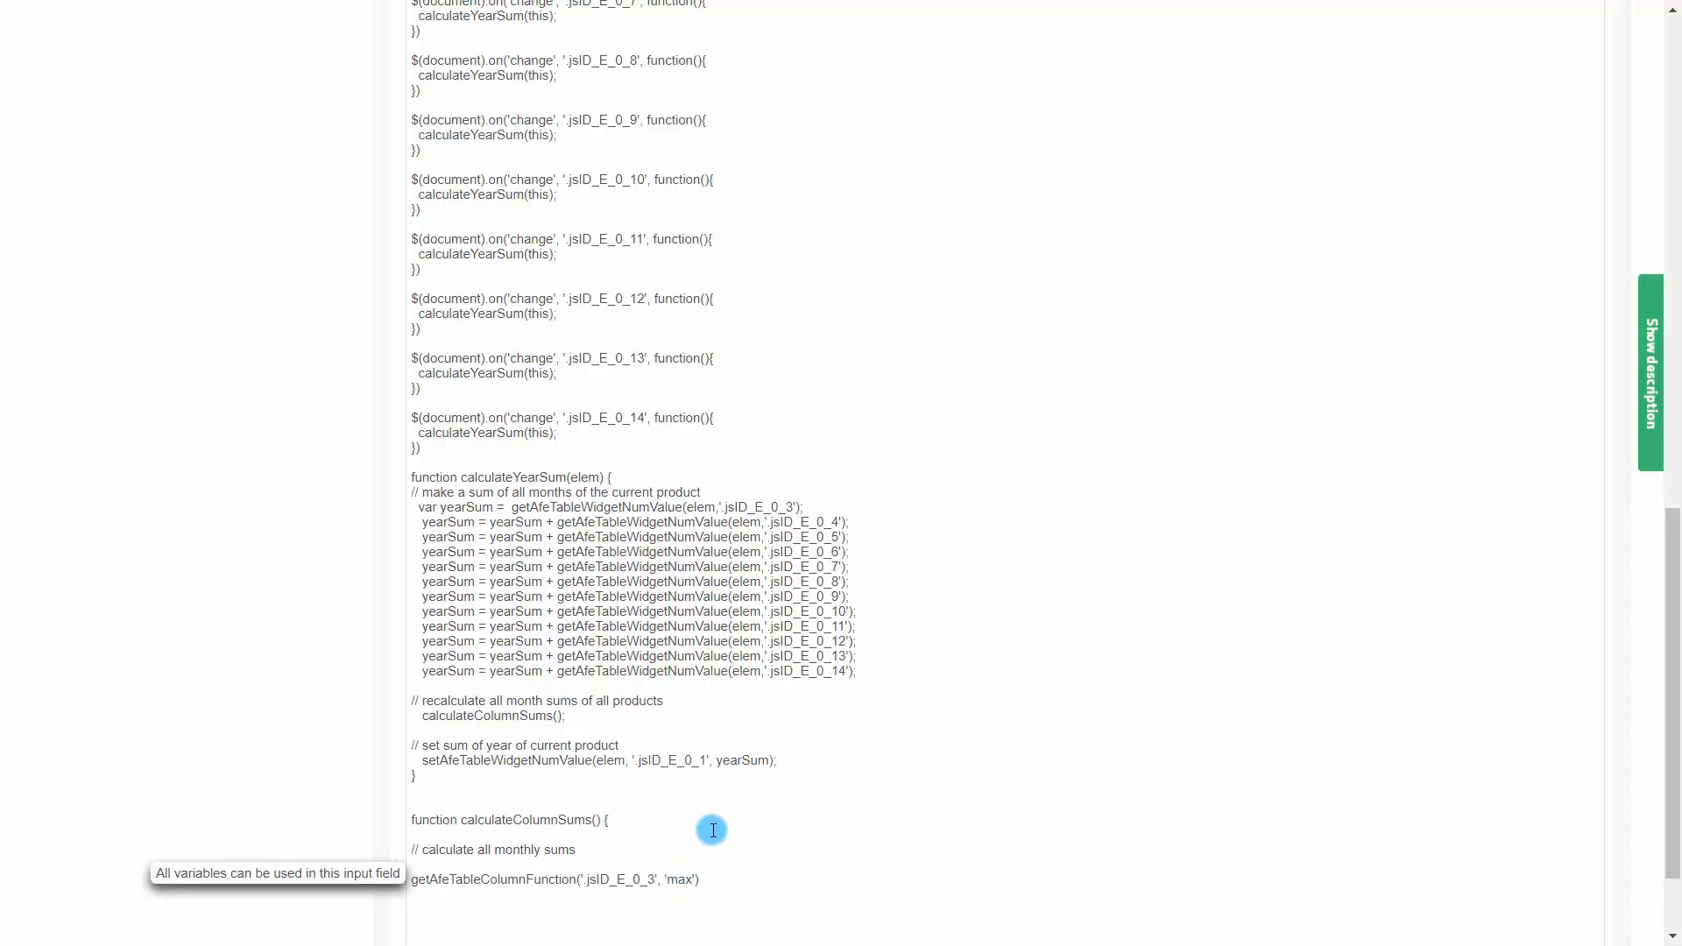
pyautogui.doubleClick(683, 879)
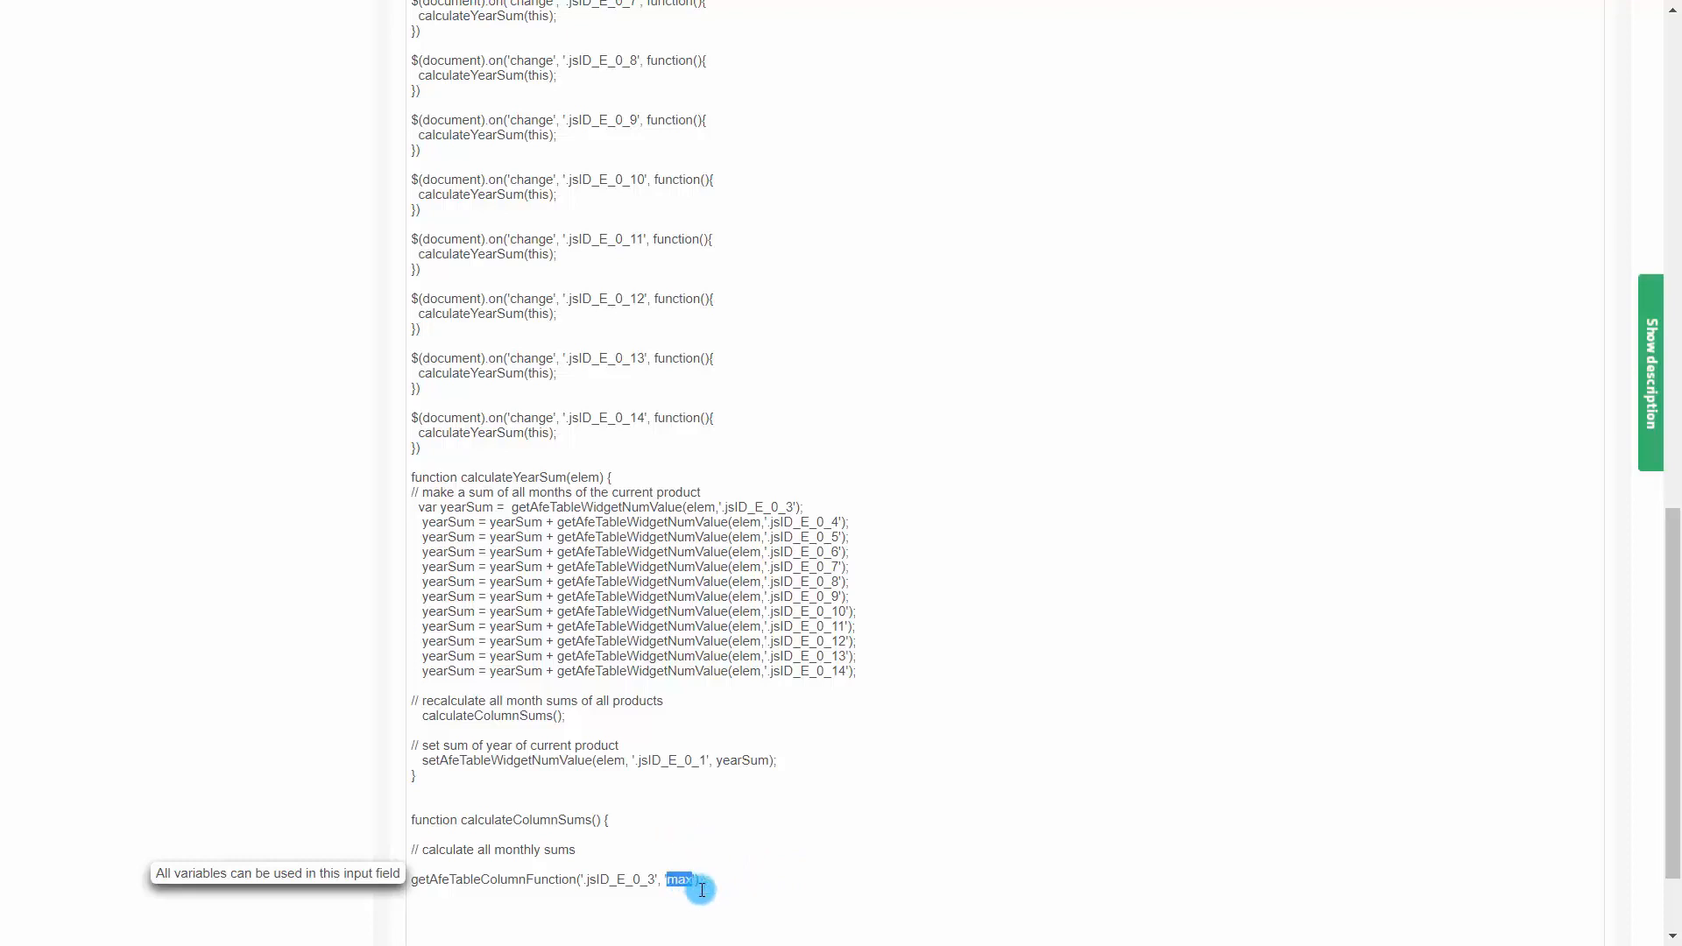
pyautogui.write('avg')
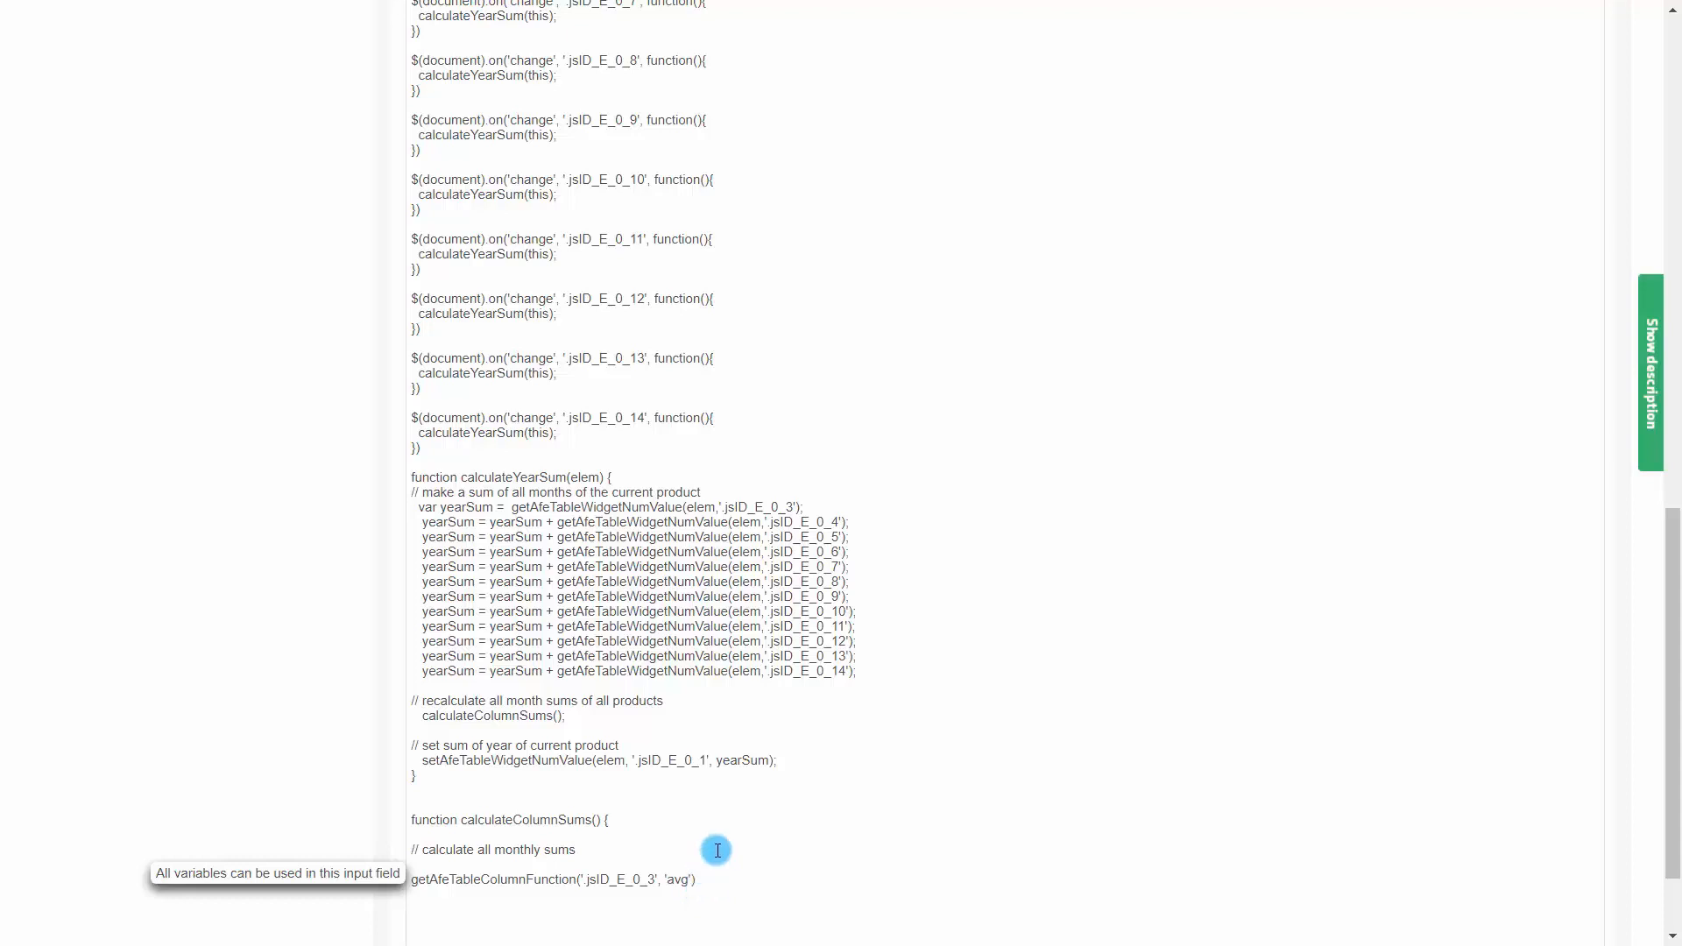
pyautogui.doubleClick(675, 879)
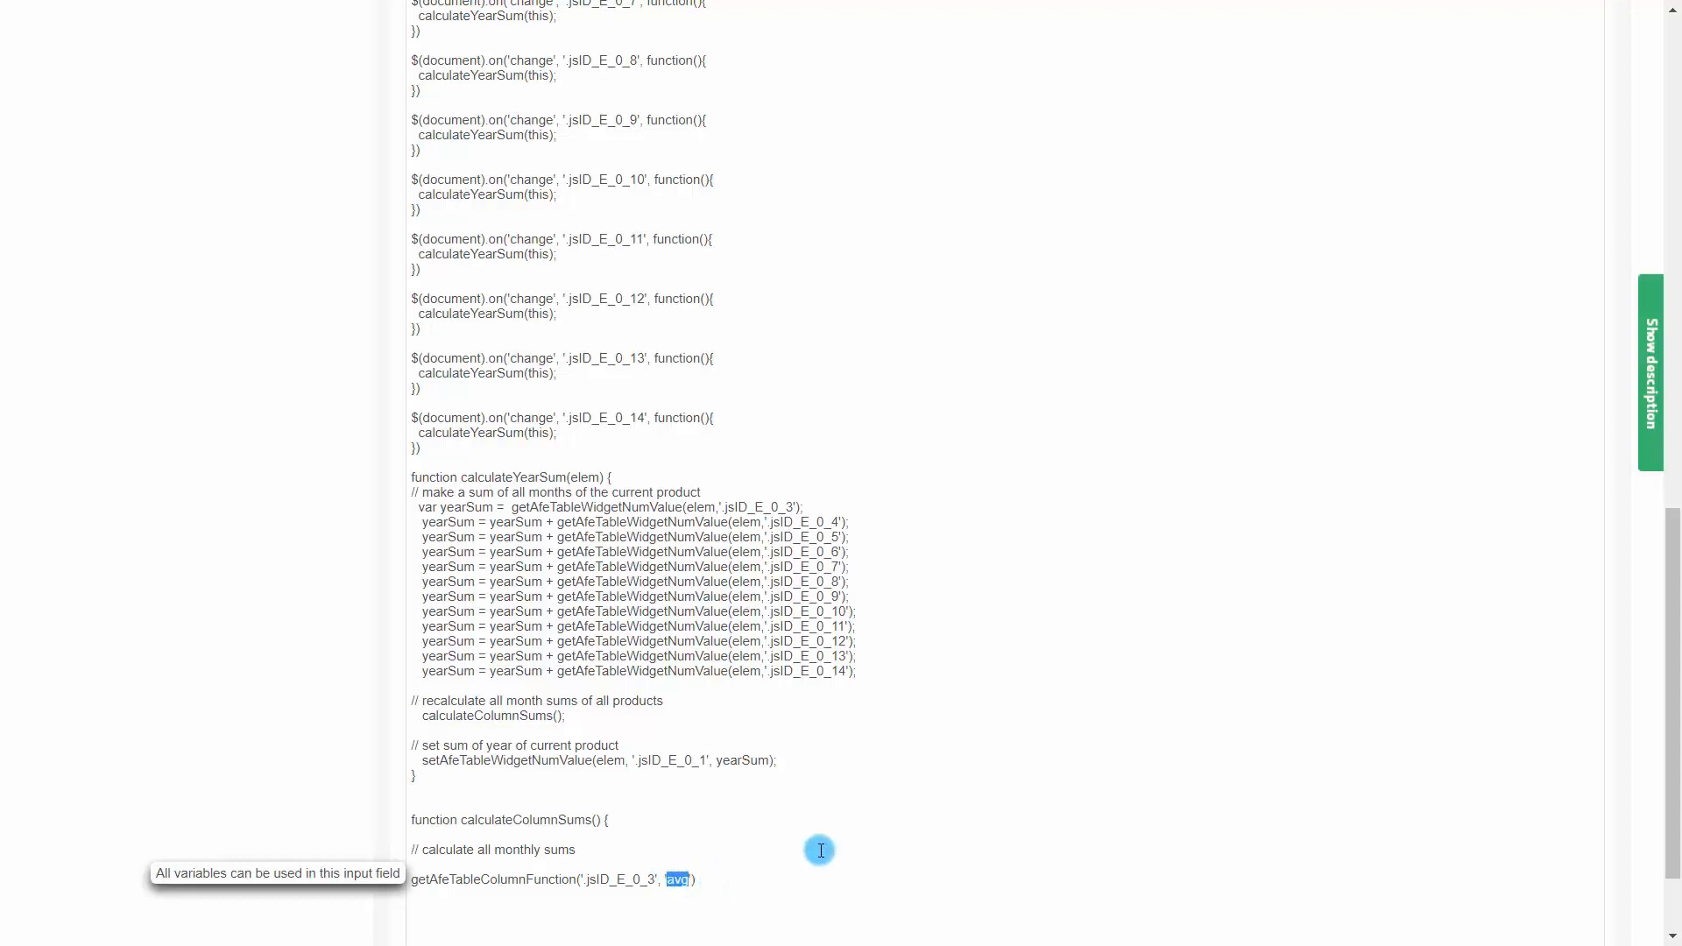
pyautogui.write('sum')
# Declare the variable Write_Sum and assign the getAfeTableColumnFunction result to it
pyautogui.click(413, 865)
pyautogui.write('va')
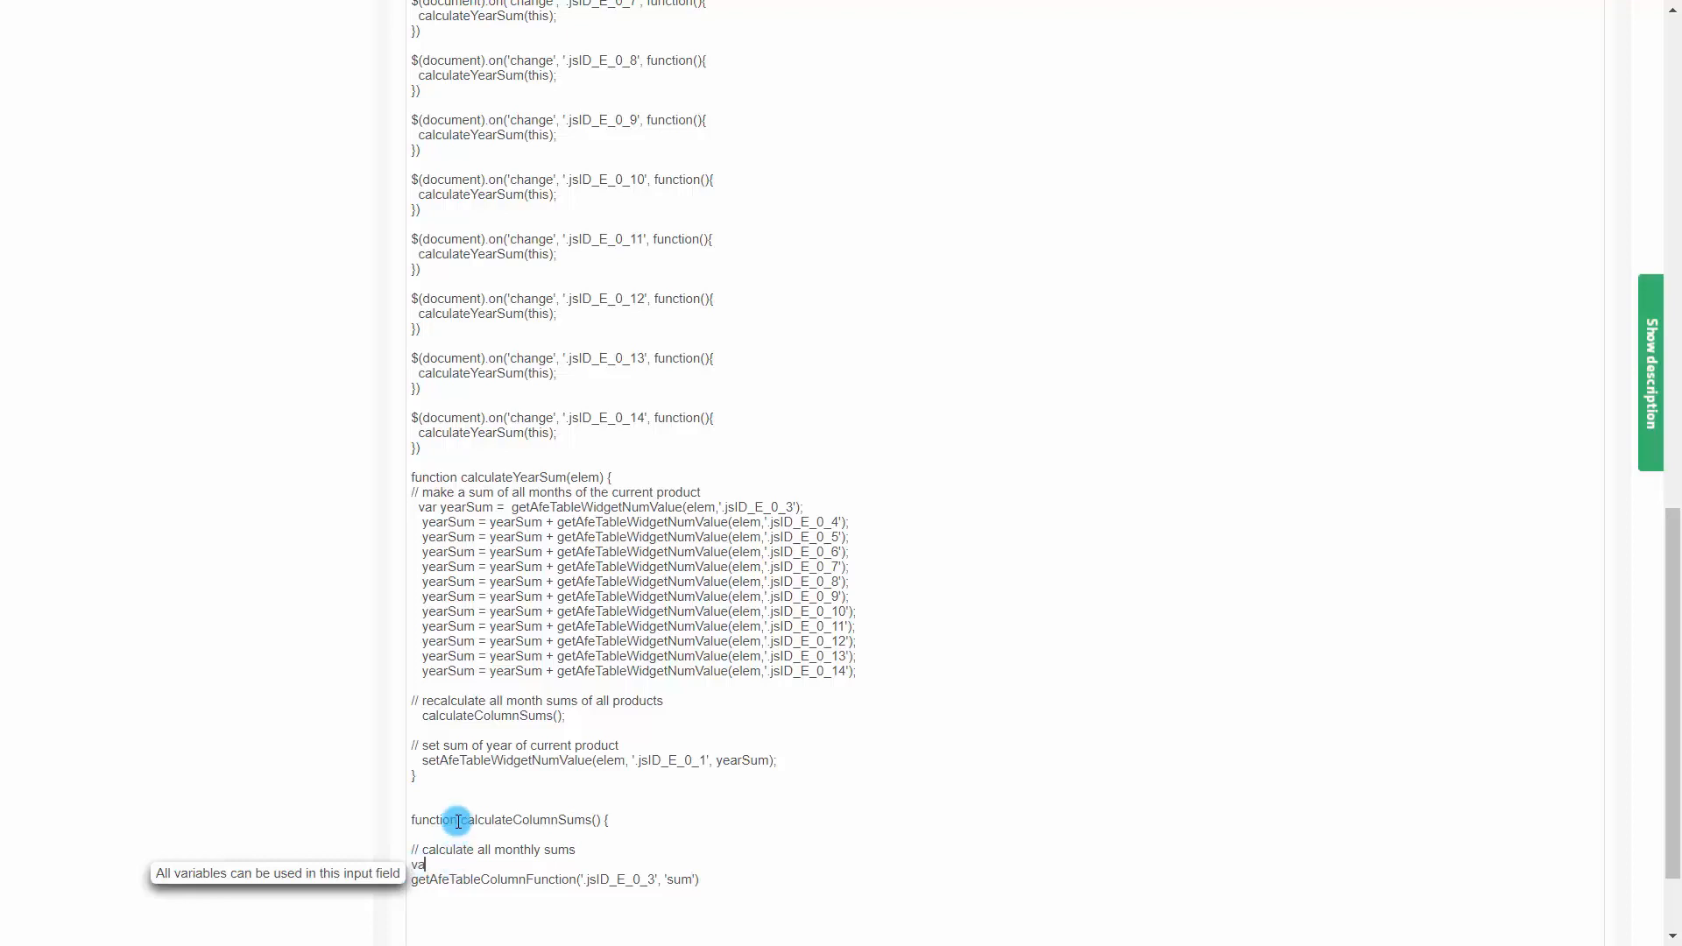
pyautogui.write('r Write_Sum;')
pyautogui.press('Return')
pyautogui.press('Down')
pyautogui.write('Write')
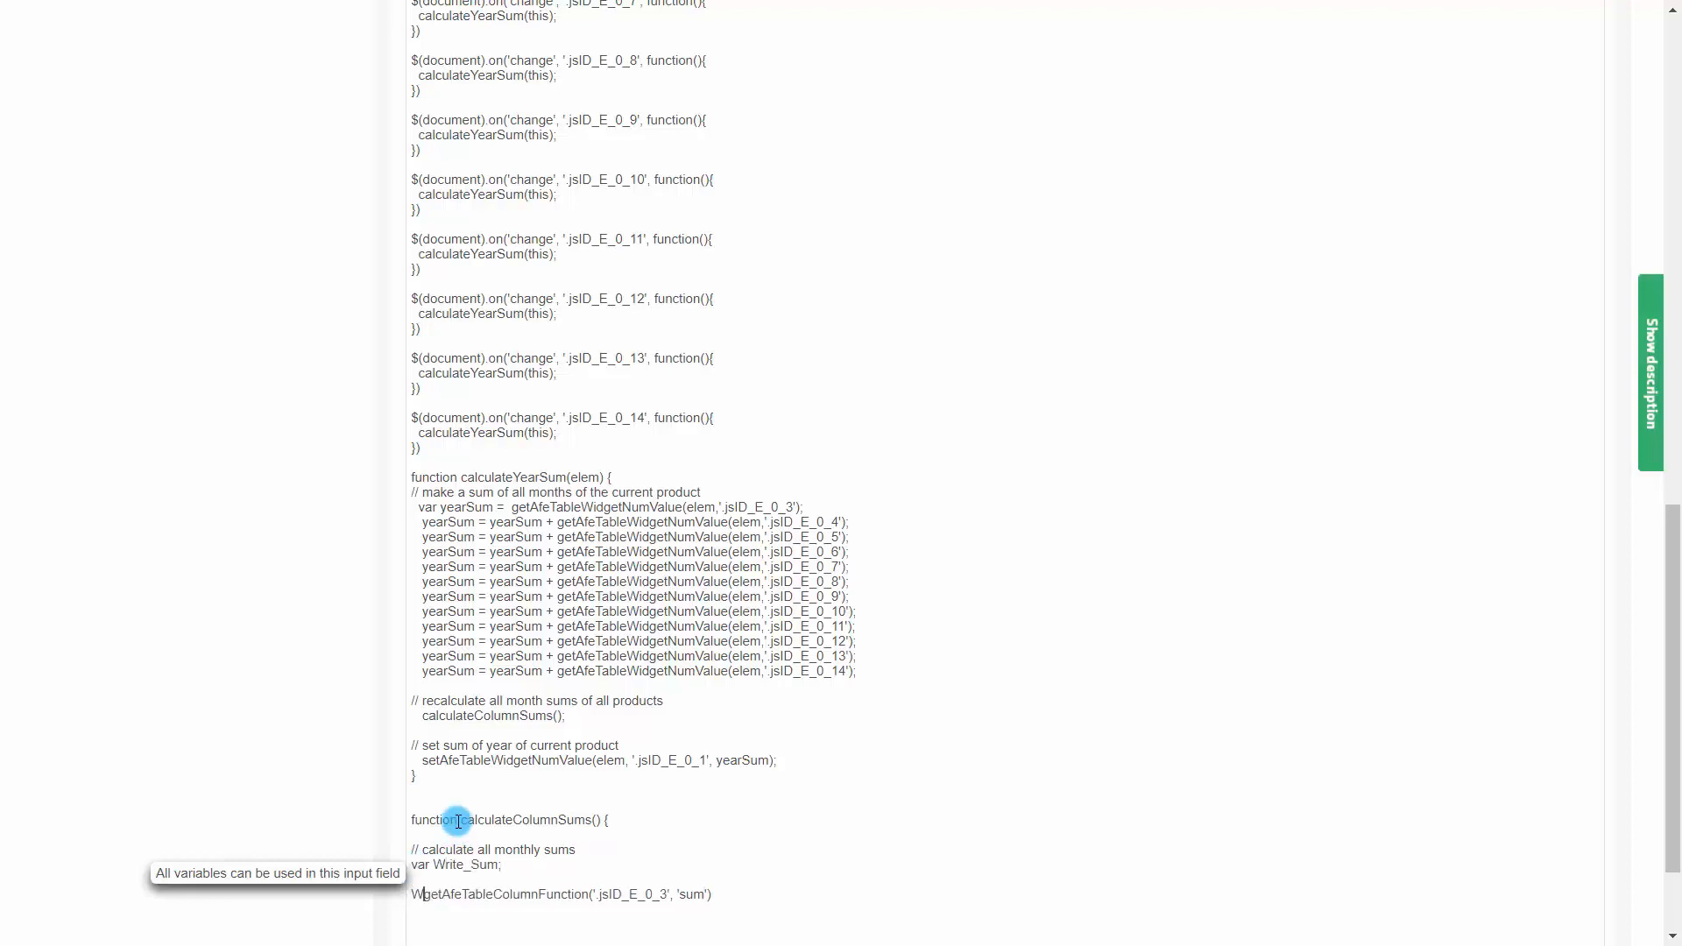
pyautogui.write('_Sum')
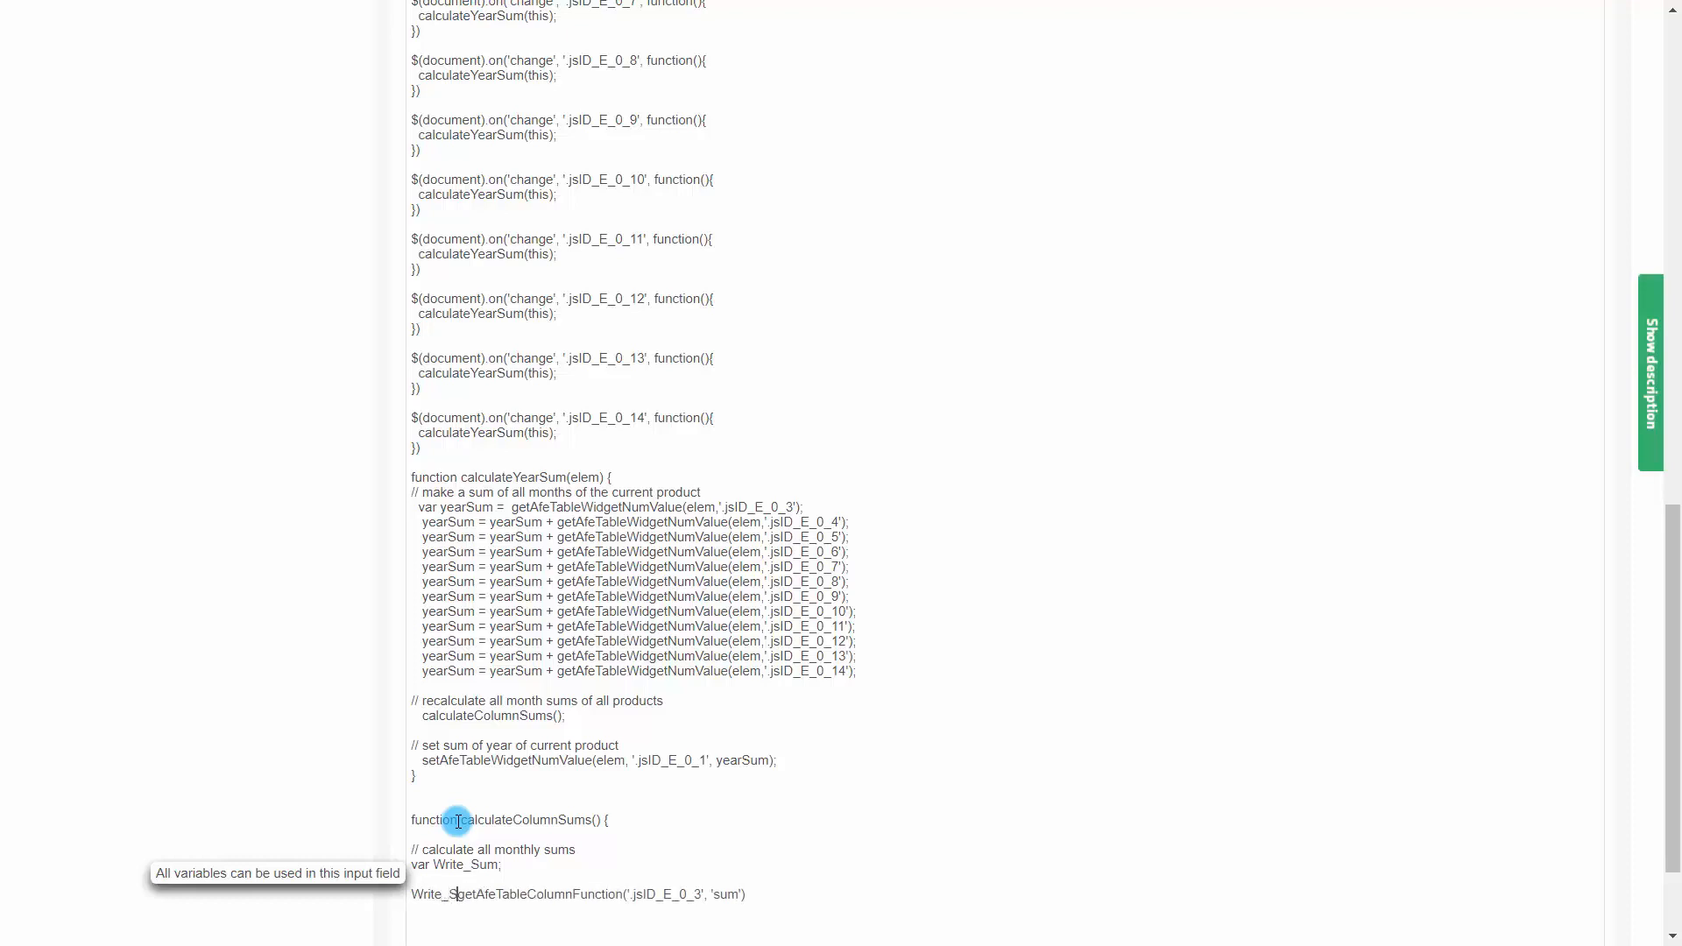
pyautogui.write(' =')
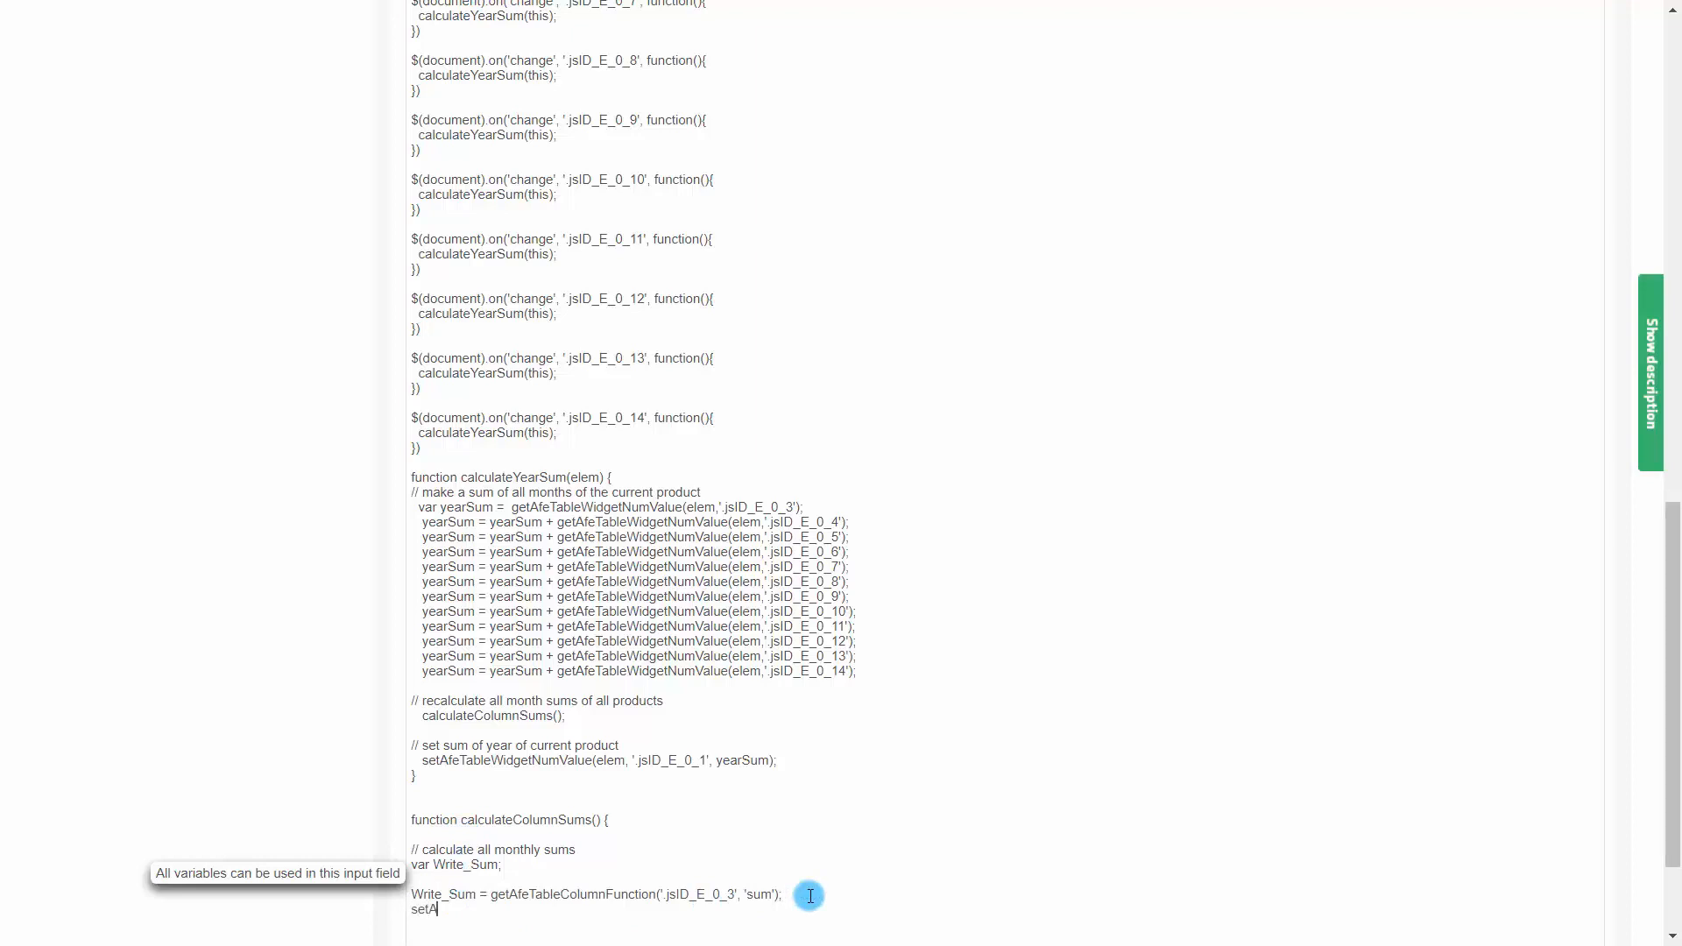
# Write the call setAfeWidgetNumValue('.jsID_C_0_3', Write_Sum); below the column-sum assignment
pyautogui.write("WidgetNumValue('.jsID_E_0_3")
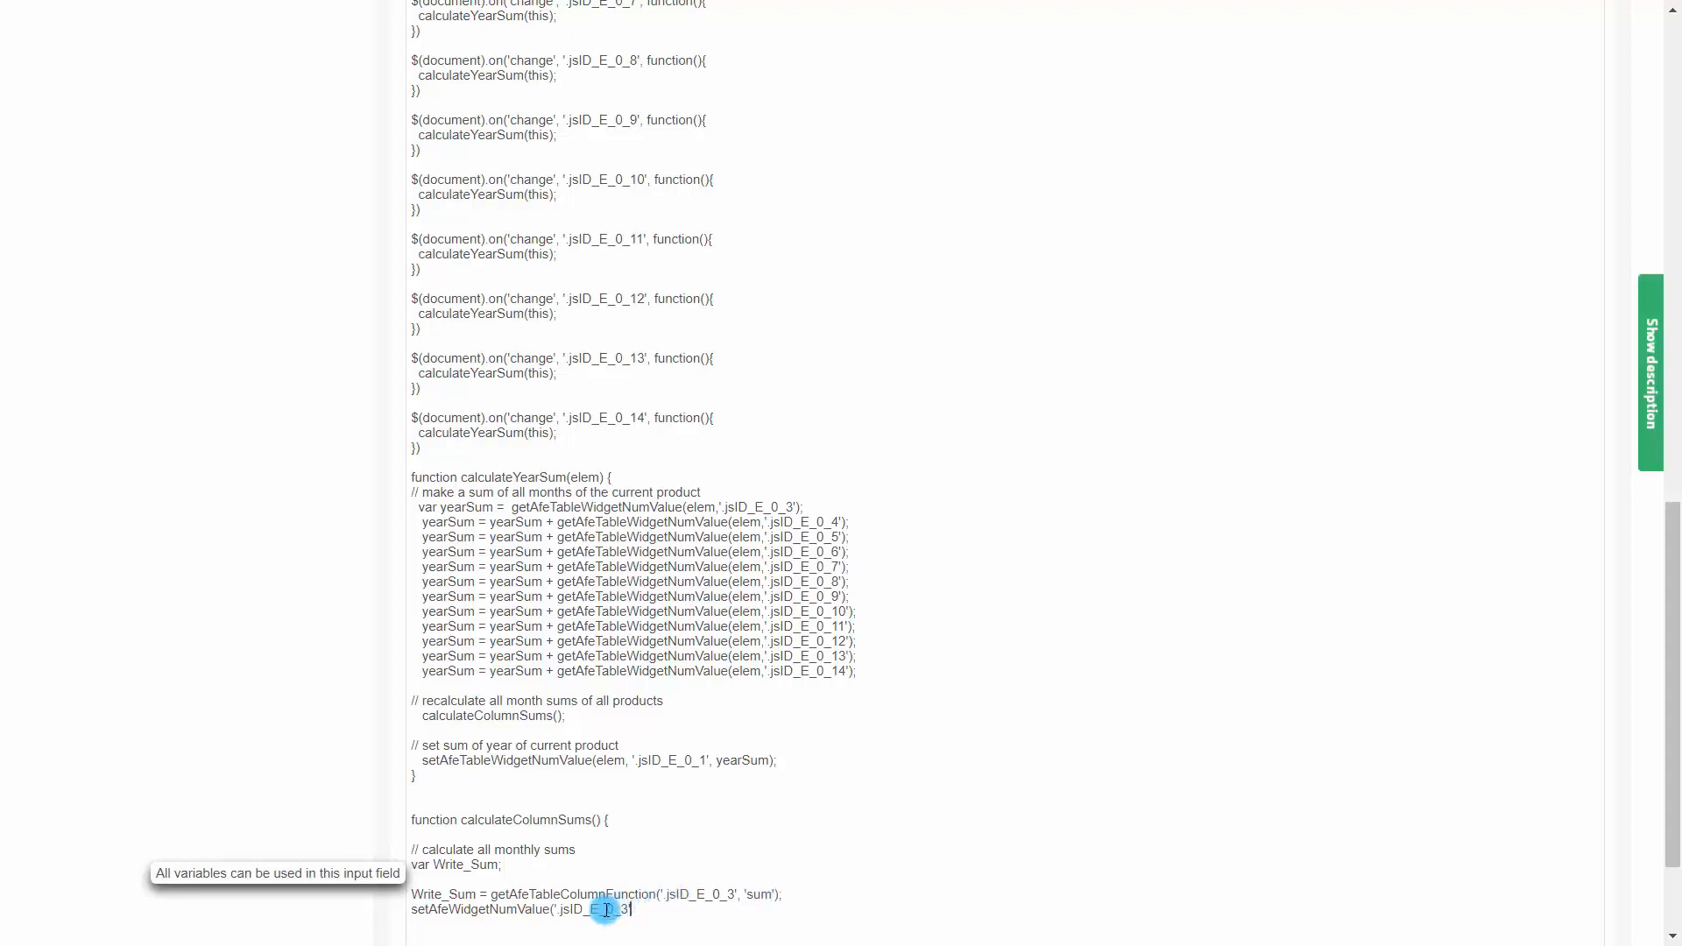
pyautogui.moveTo(595, 912); pyautogui.dragTo(598, 911)
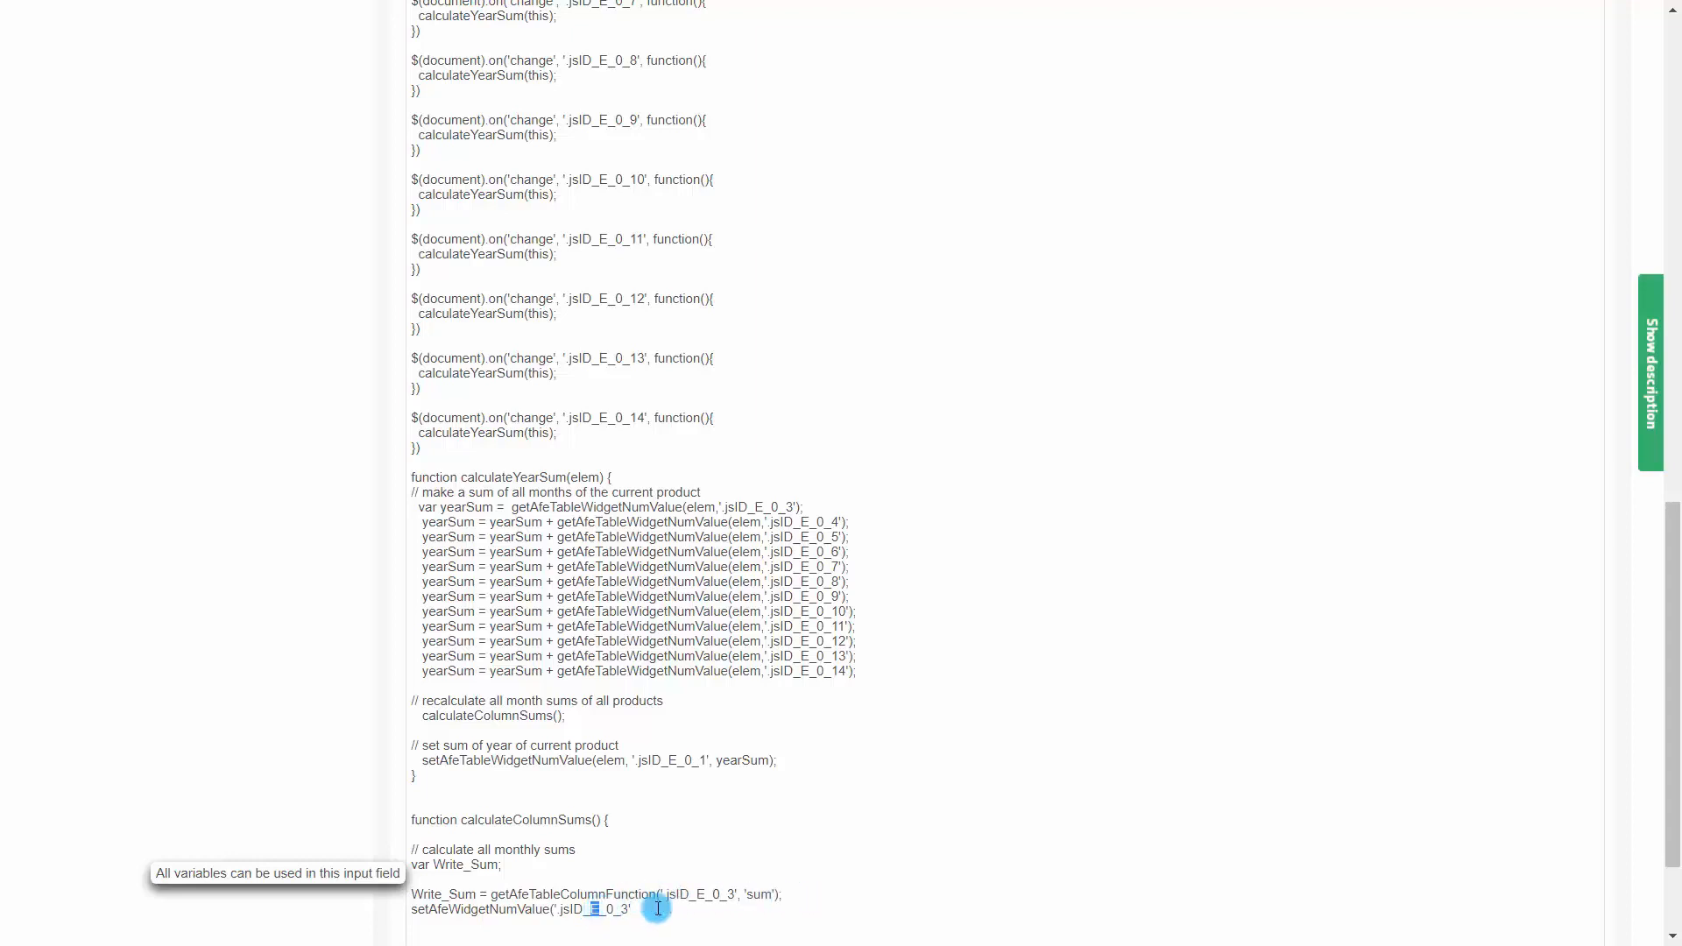
pyautogui.write('C')
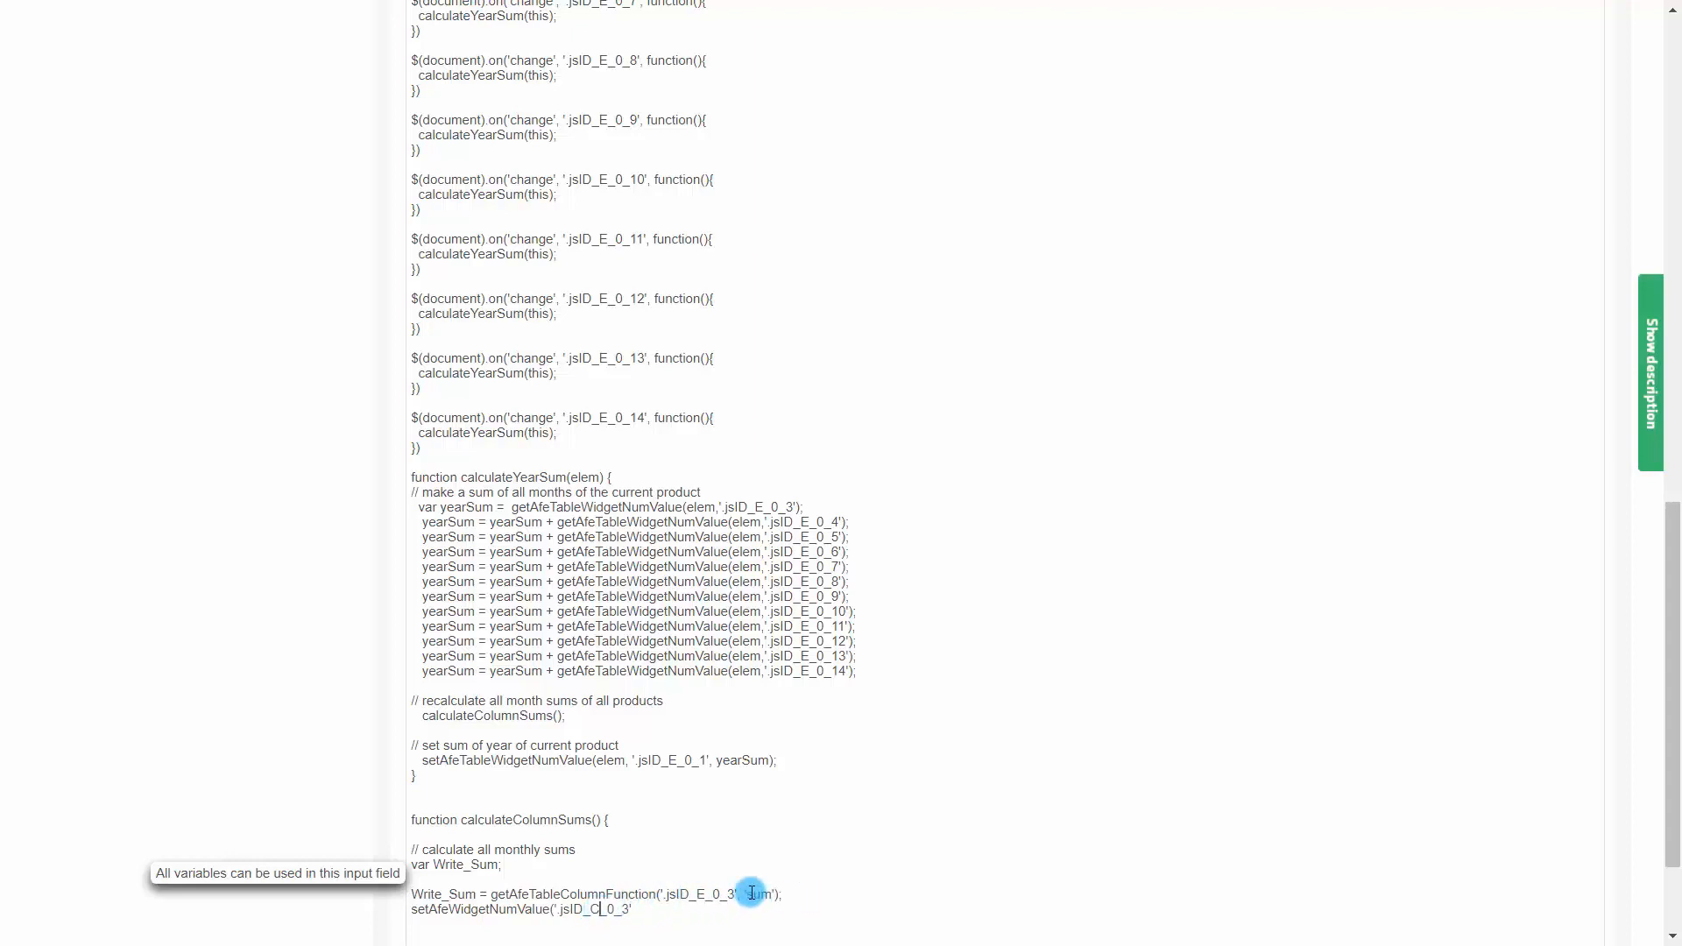
pyautogui.click(670, 914)
pyautogui.write(', Write_Sum);')
pyautogui.press('Return')
pyautogui.press('Return')
pyautogui.press('Return')
pyautogui.press('Return')
pyautogui.press('Return')
pyautogui.press('Return')
pyautogui.press('Return')
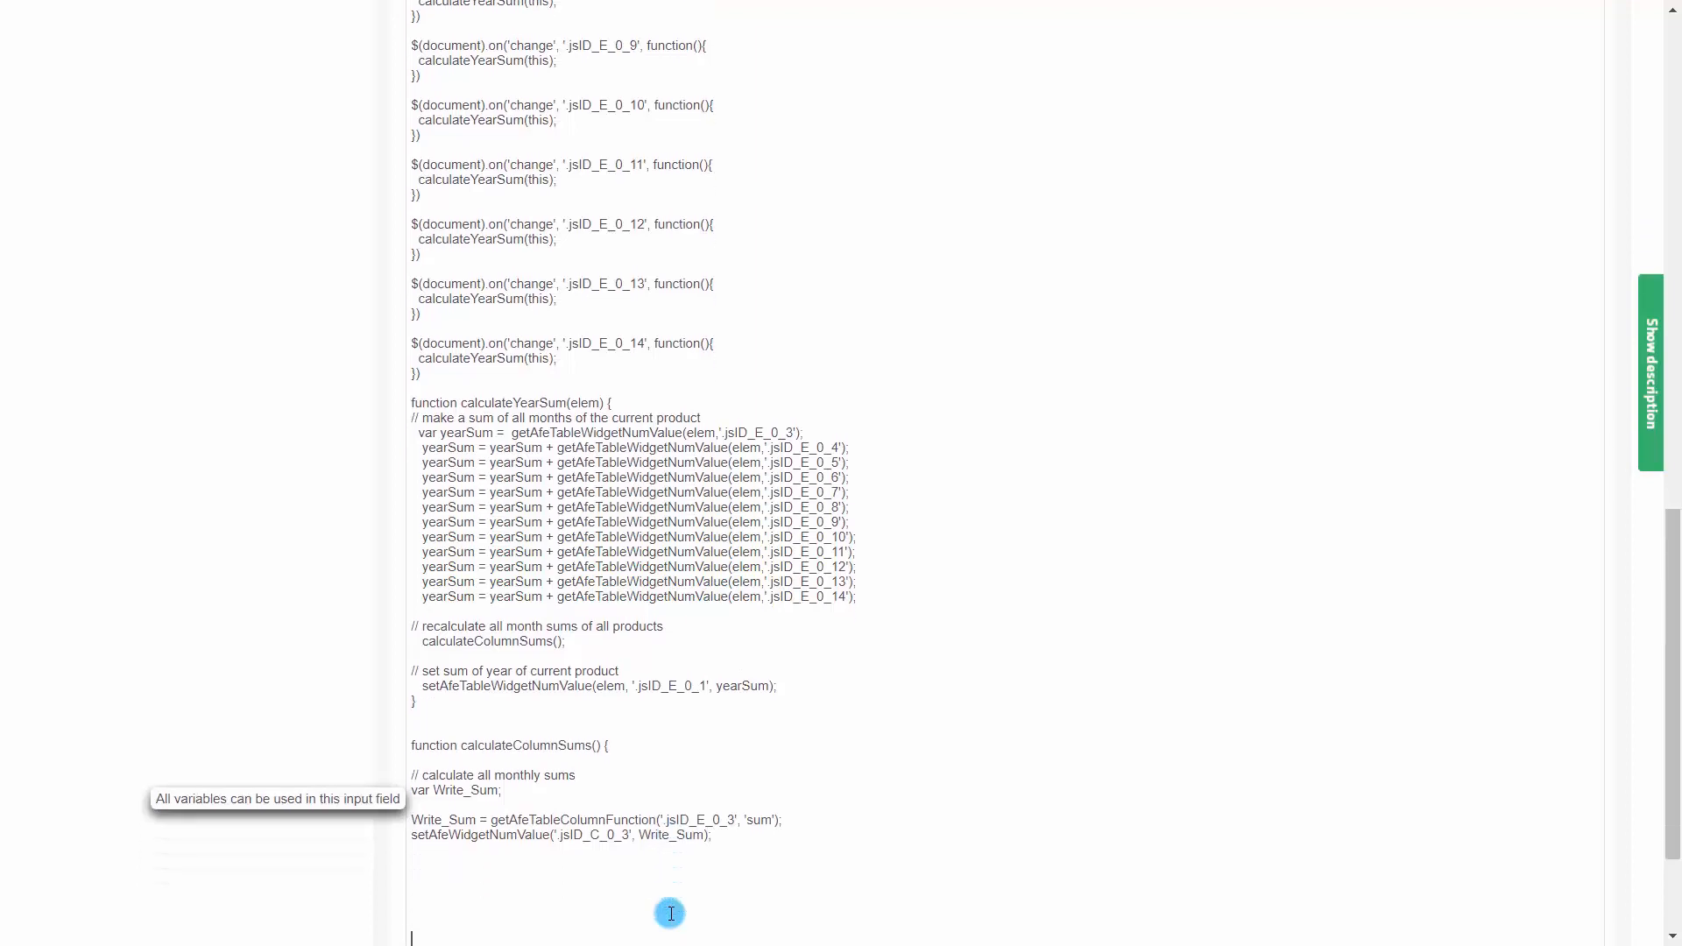
# Duplicate the assignment and setter lines for column 4, using '.jsID_E_0_4' and '.jsID_C_0_4'
pyautogui.click(467, 858)
pyautogui.moveTo(720, 834); pyautogui.dragTo(405, 827)
pyautogui.hotkey('ctrl', 'c')
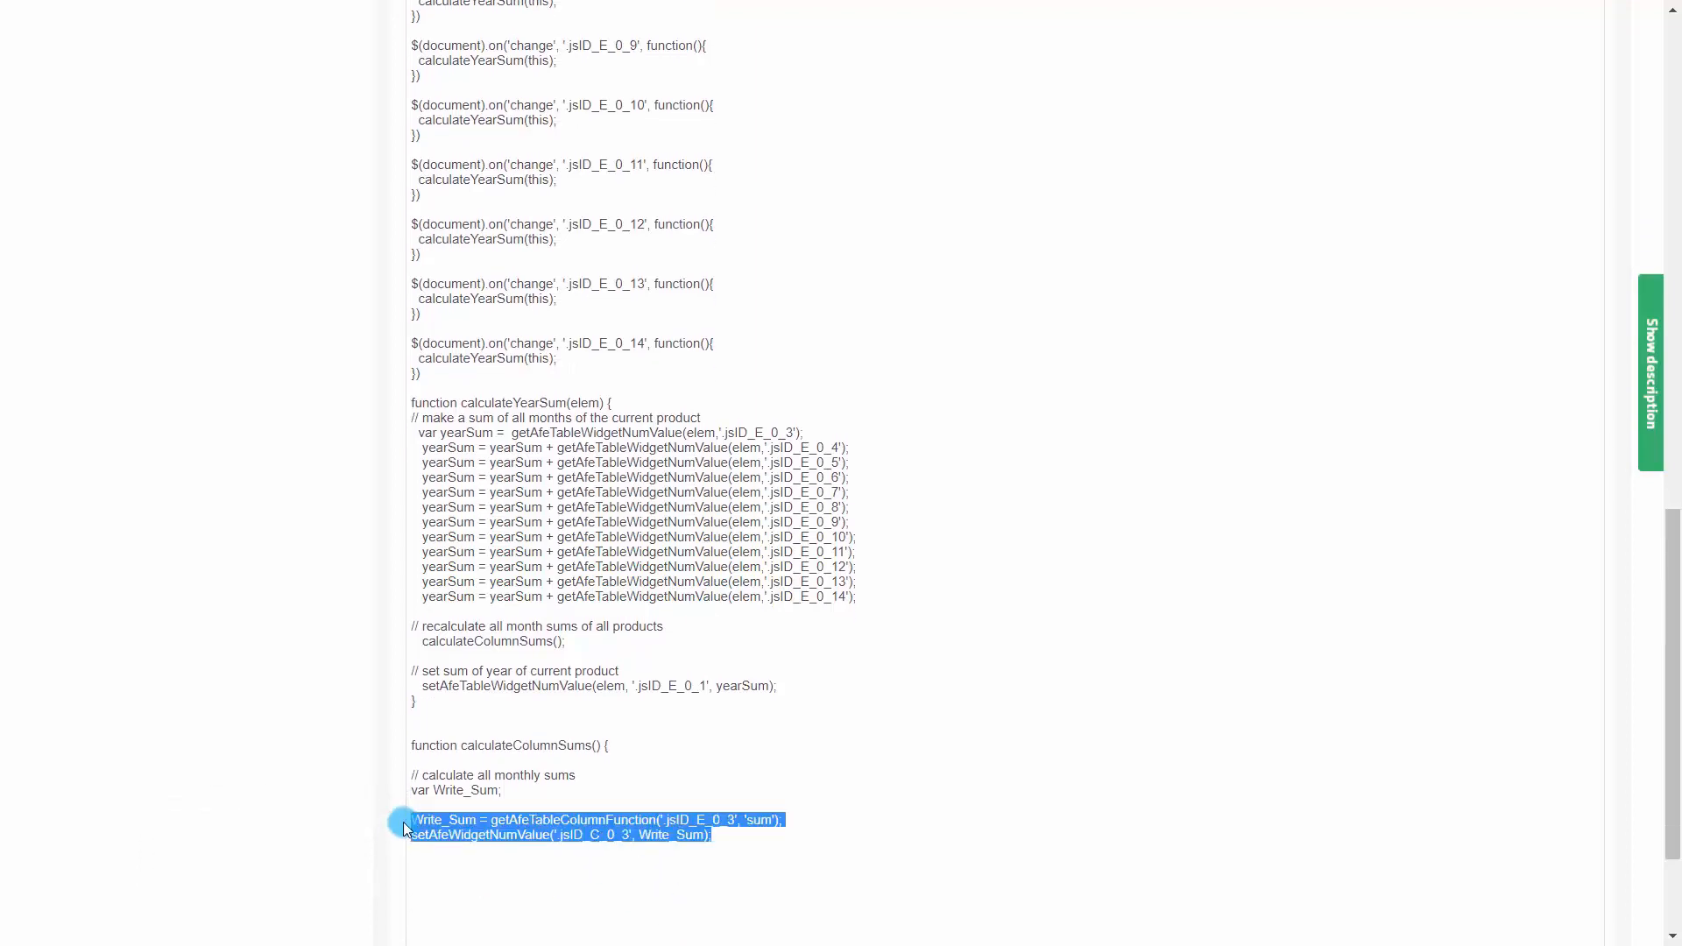
pyautogui.click(422, 867)
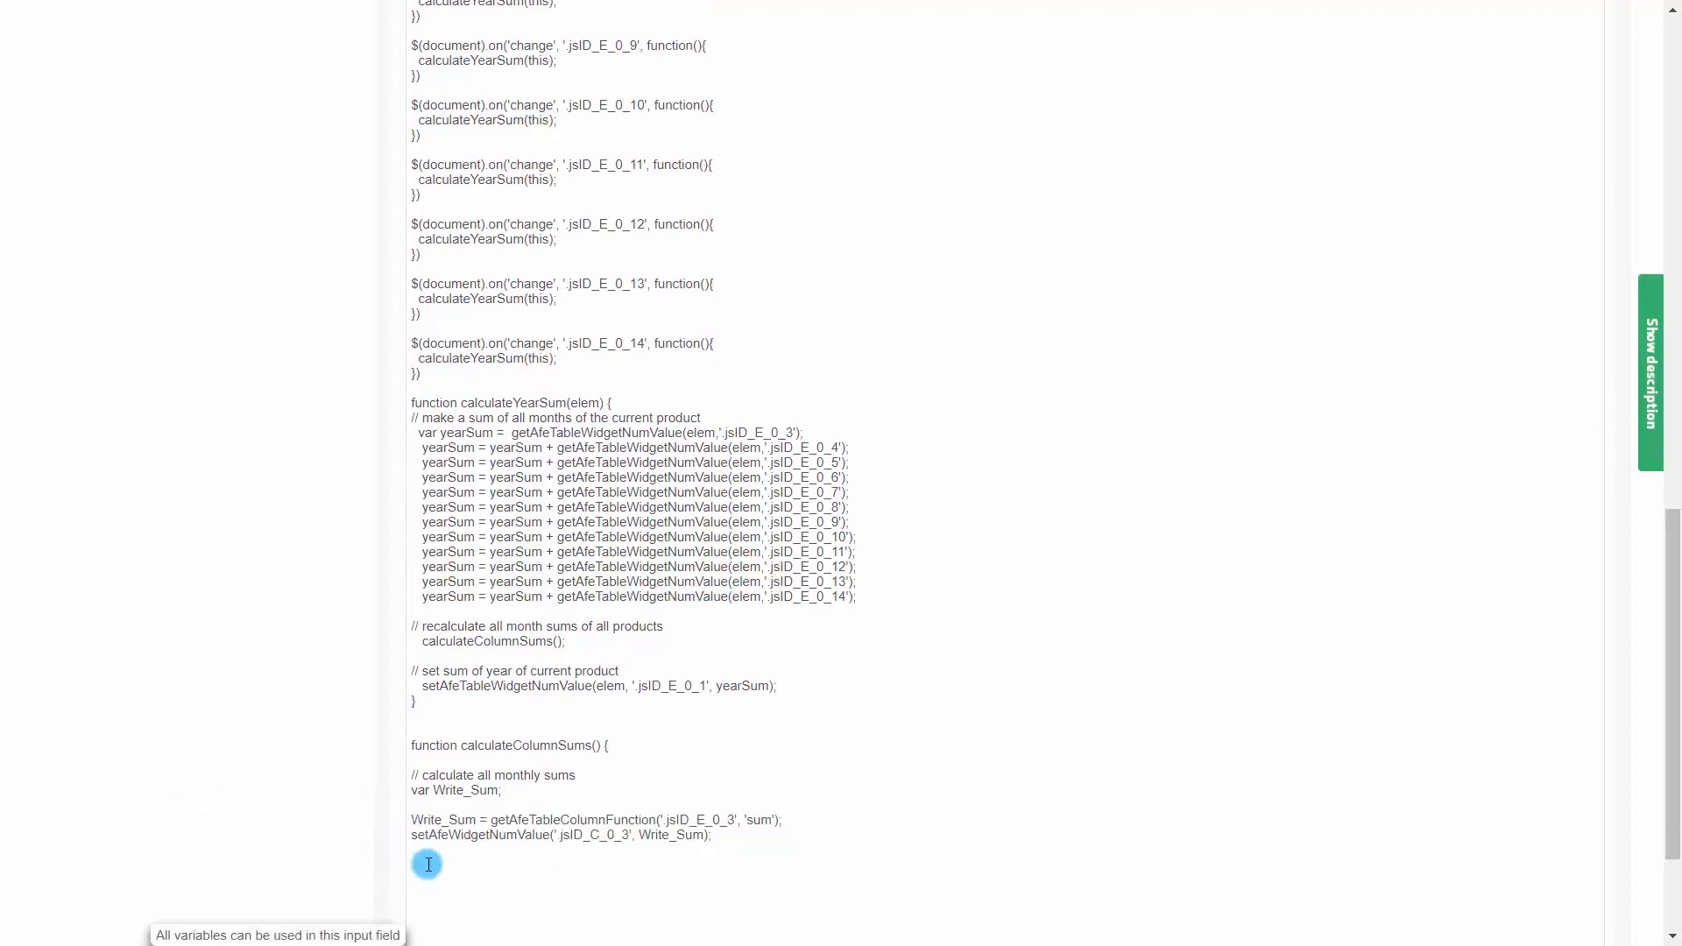
pyautogui.hotkey('ctrl', 'v')
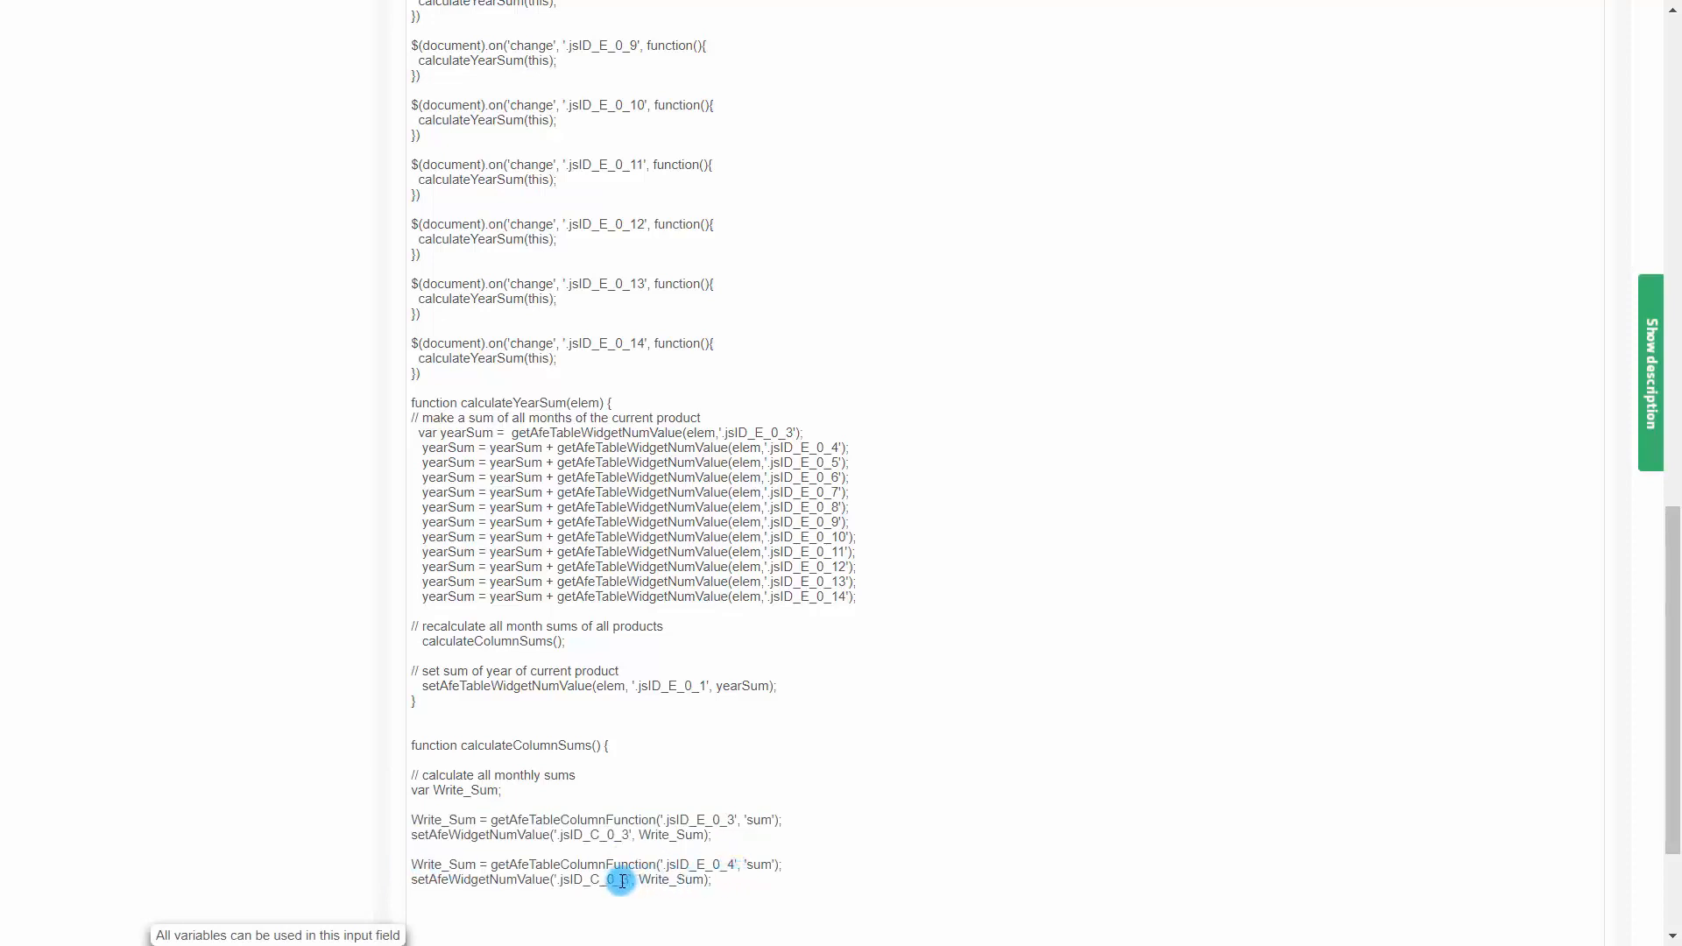
pyautogui.moveTo(621, 879); pyautogui.dragTo(628, 880)
pyautogui.write('4')
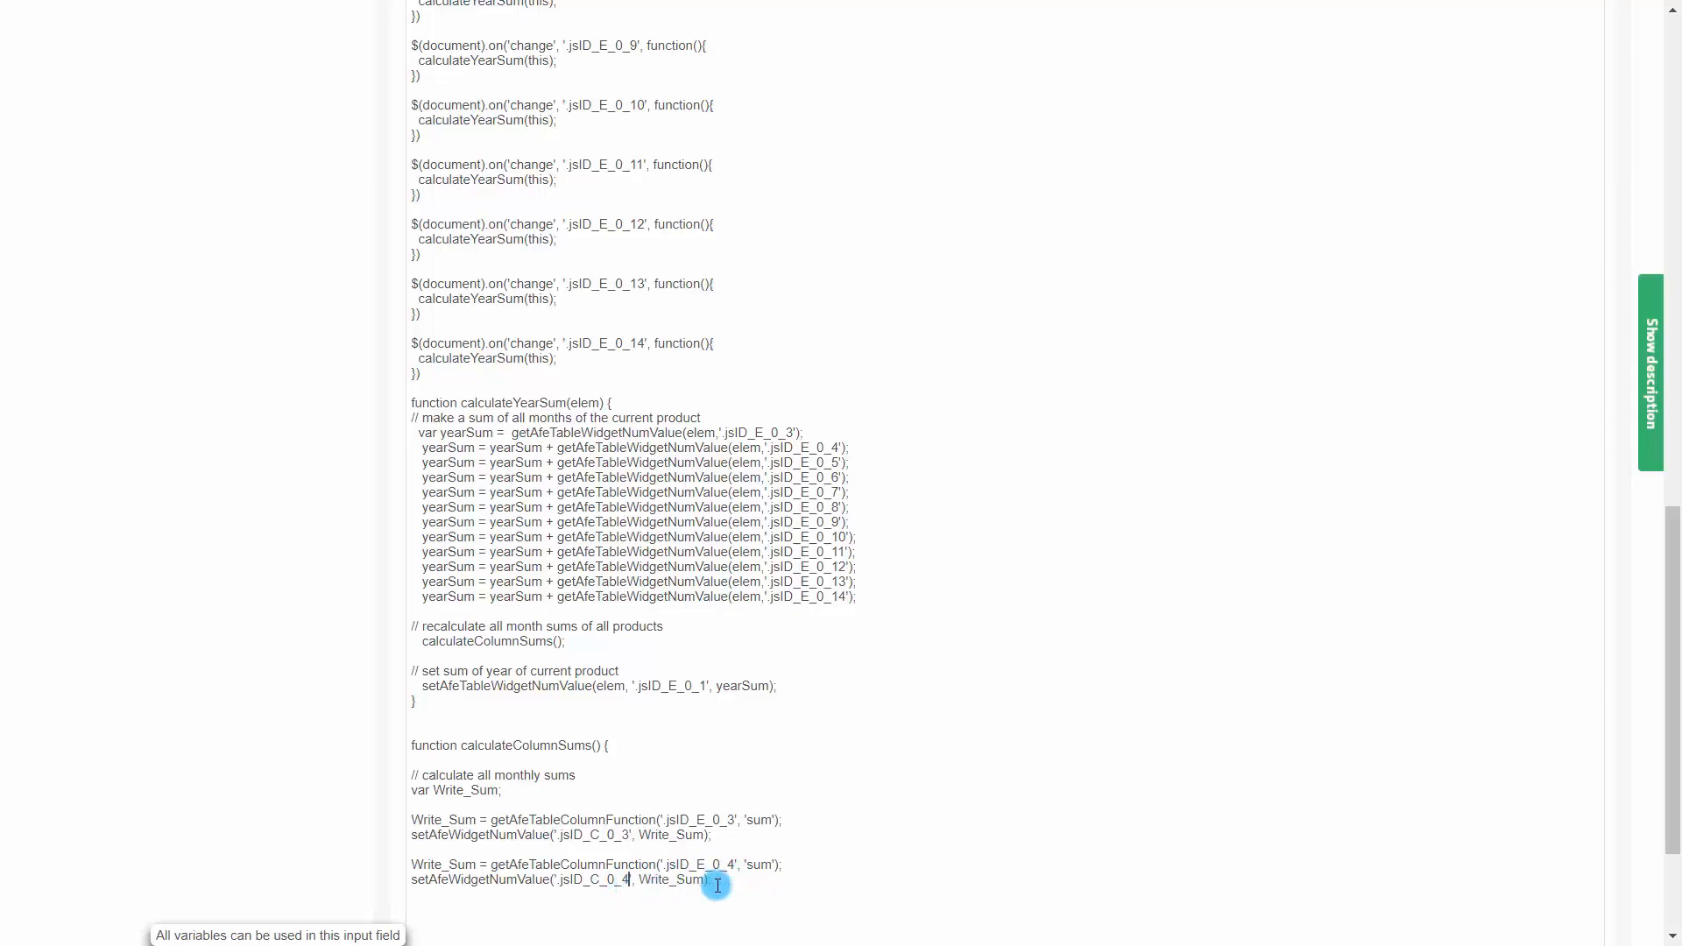
# Repeat the assignment and setter pair for each column from '.jsID_E_0_5'/'.jsID_C_0_5' through '.jsID_E_0_14'/'.jsID_C_0_14'
pyautogui.moveTo(717, 884); pyautogui.dragTo(425, 866)
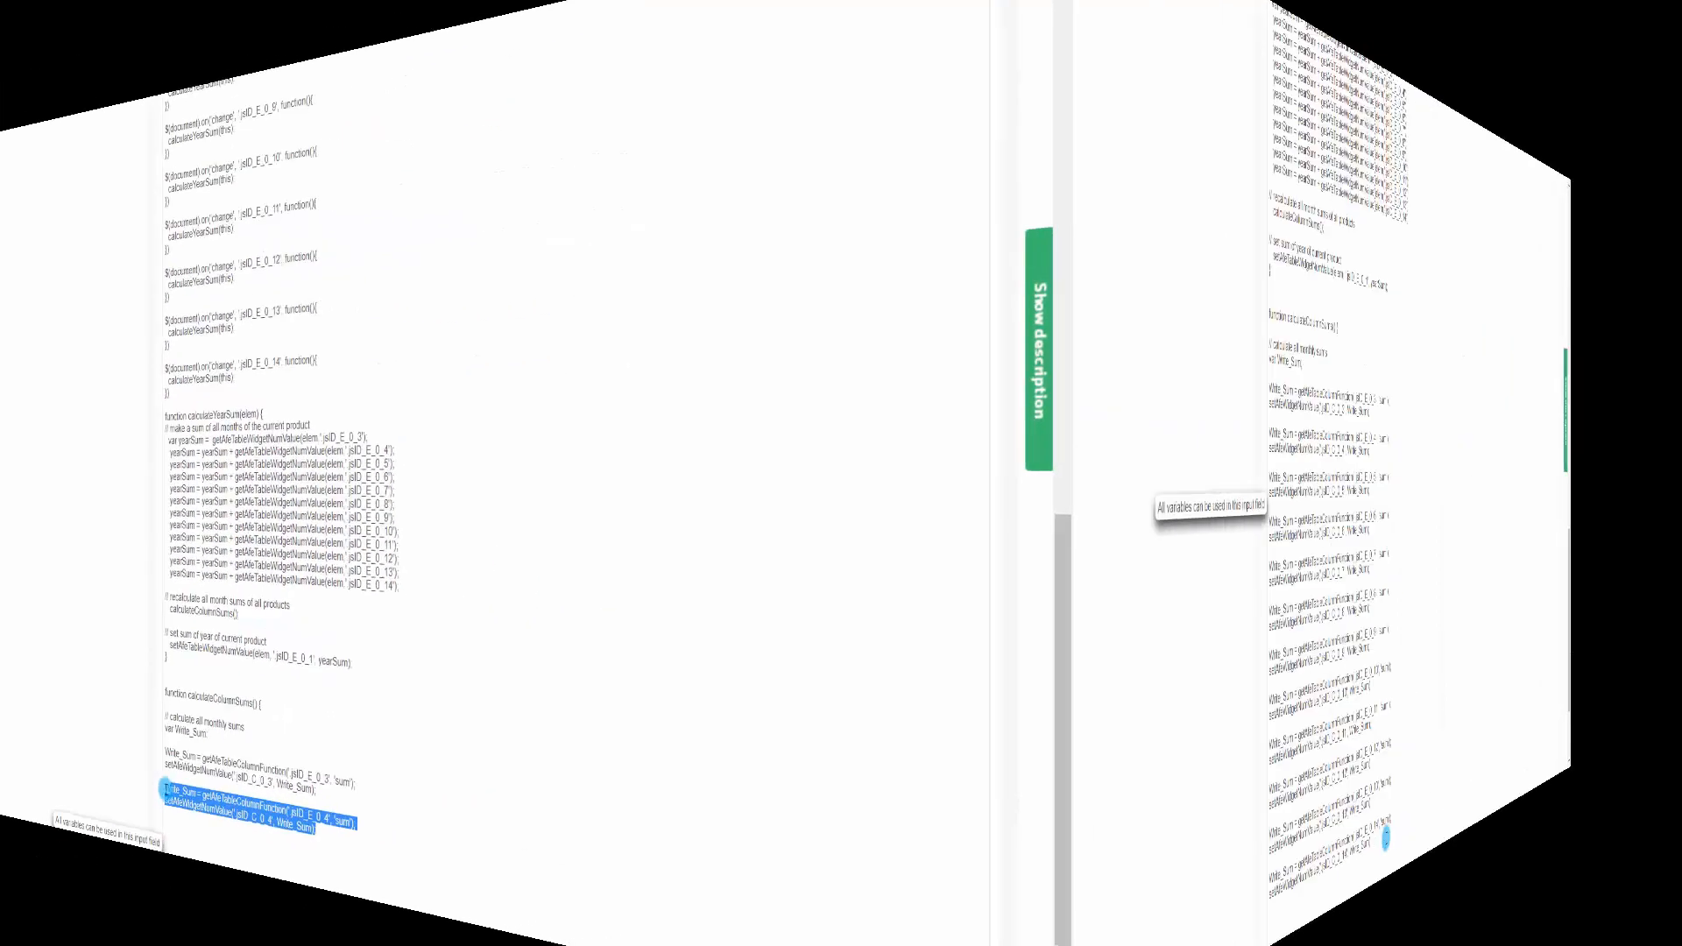
pyautogui.moveTo(735, 892); pyautogui.dragTo(398, 319)
pyautogui.click(724, 920)
pyautogui.scroll(-2, 718, 758)
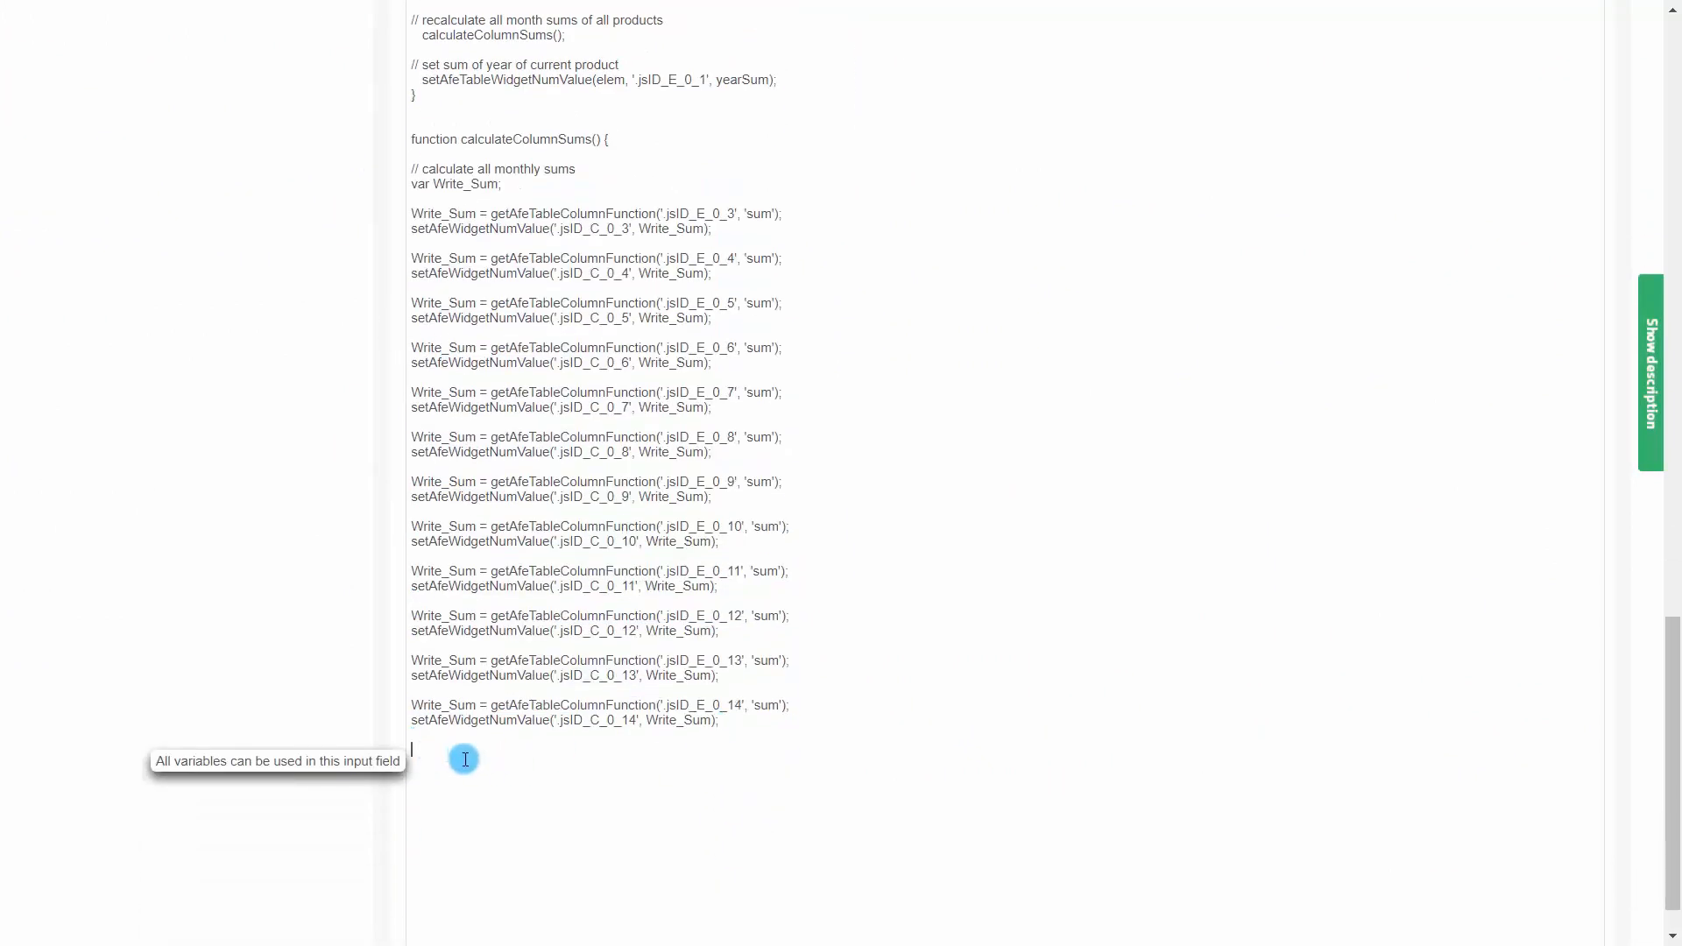
# Add the comment "// writing the total sum" after the monthly sum lines
pyautogui.write('// writin')
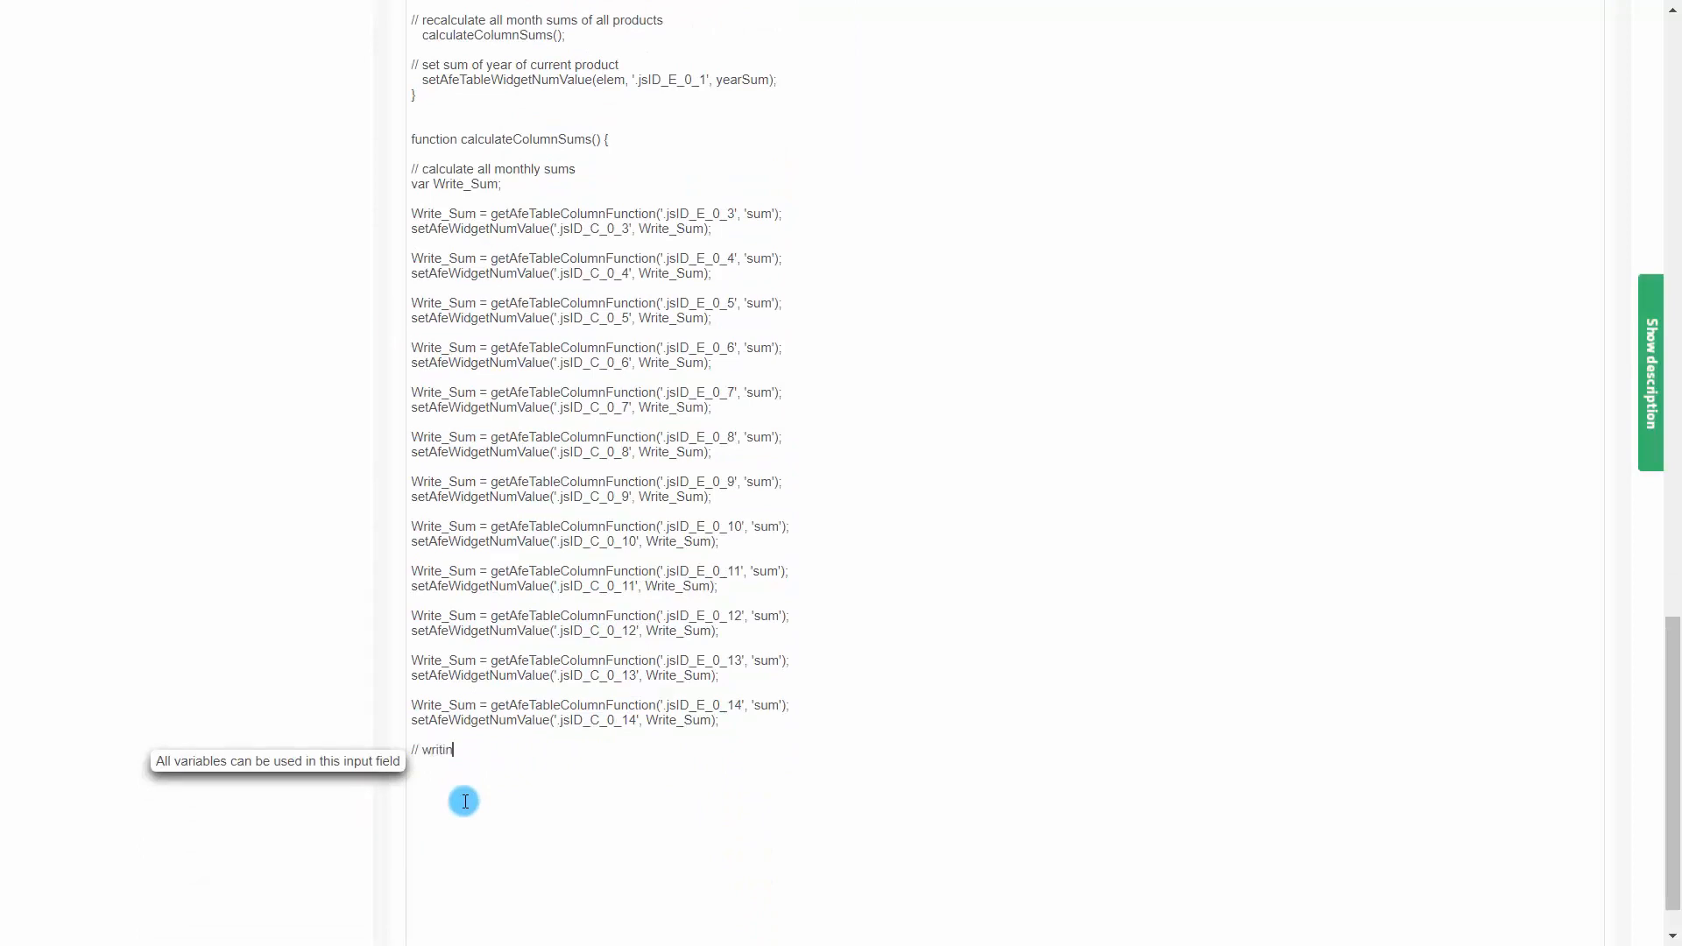
pyautogui.write('g the total sum')
pyautogui.press('Return')
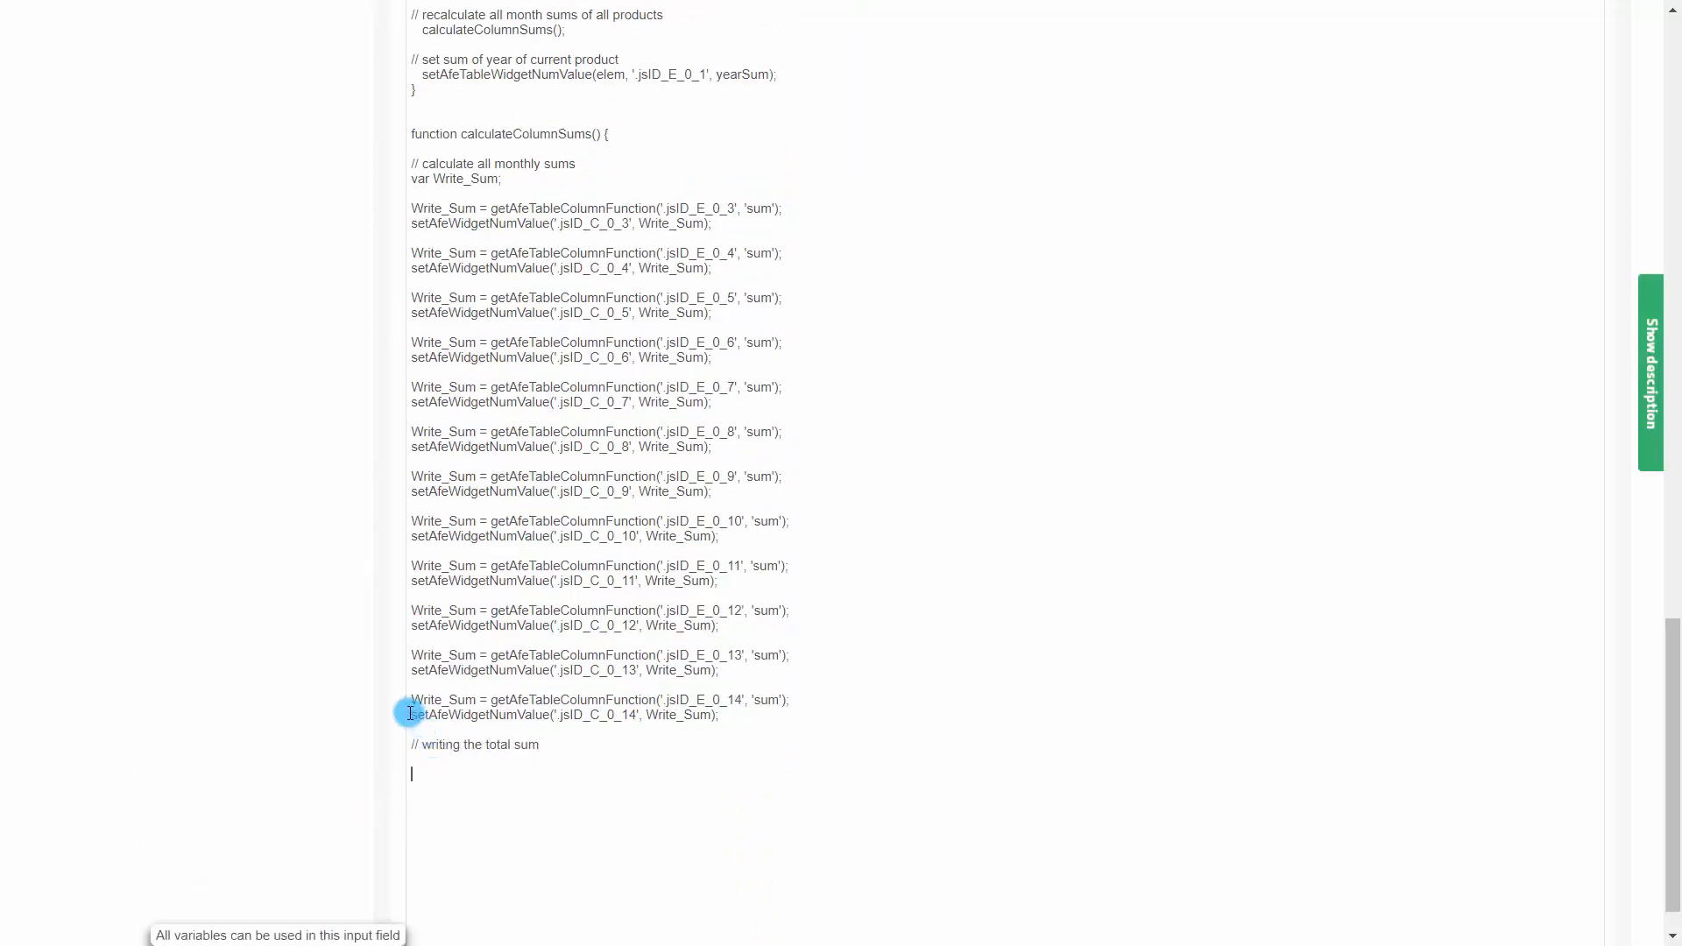
# Add setAfeWidgetNumValue('.jsID_C_0_1', getAfeTableColumnFunction('.jsID_E_0_3', 'sum')) for the total sum
pyautogui.moveTo(410, 714); pyautogui.dragTo(720, 718)
pyautogui.hotkey('ctrl', 'c')
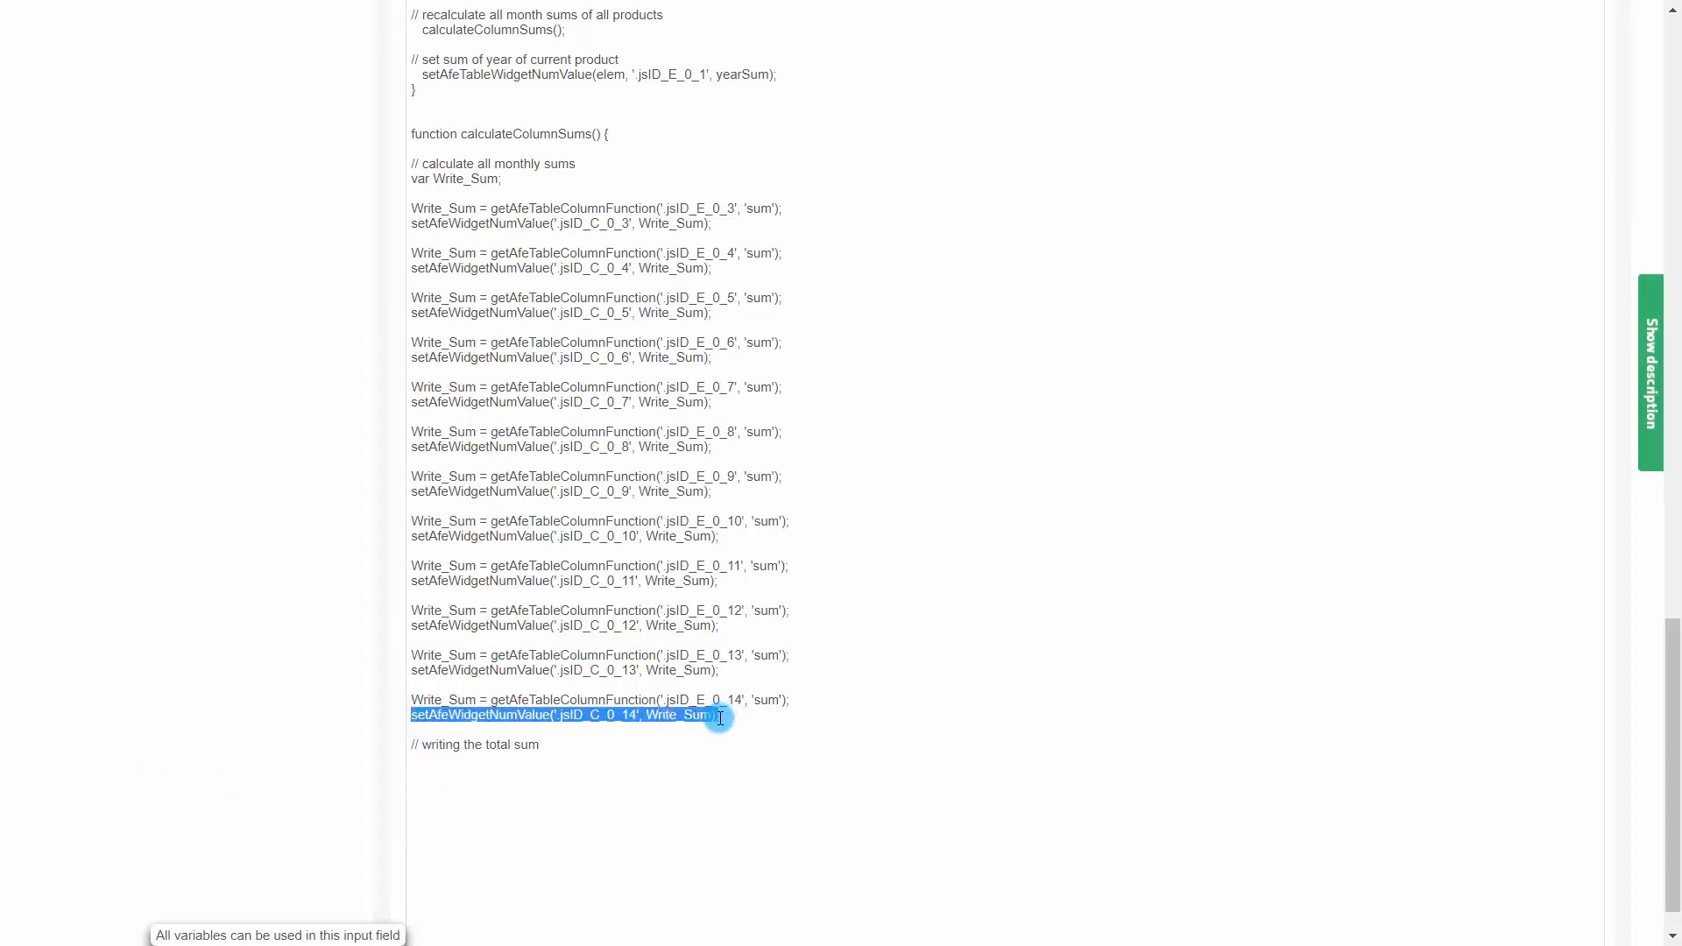
pyautogui.click(443, 784)
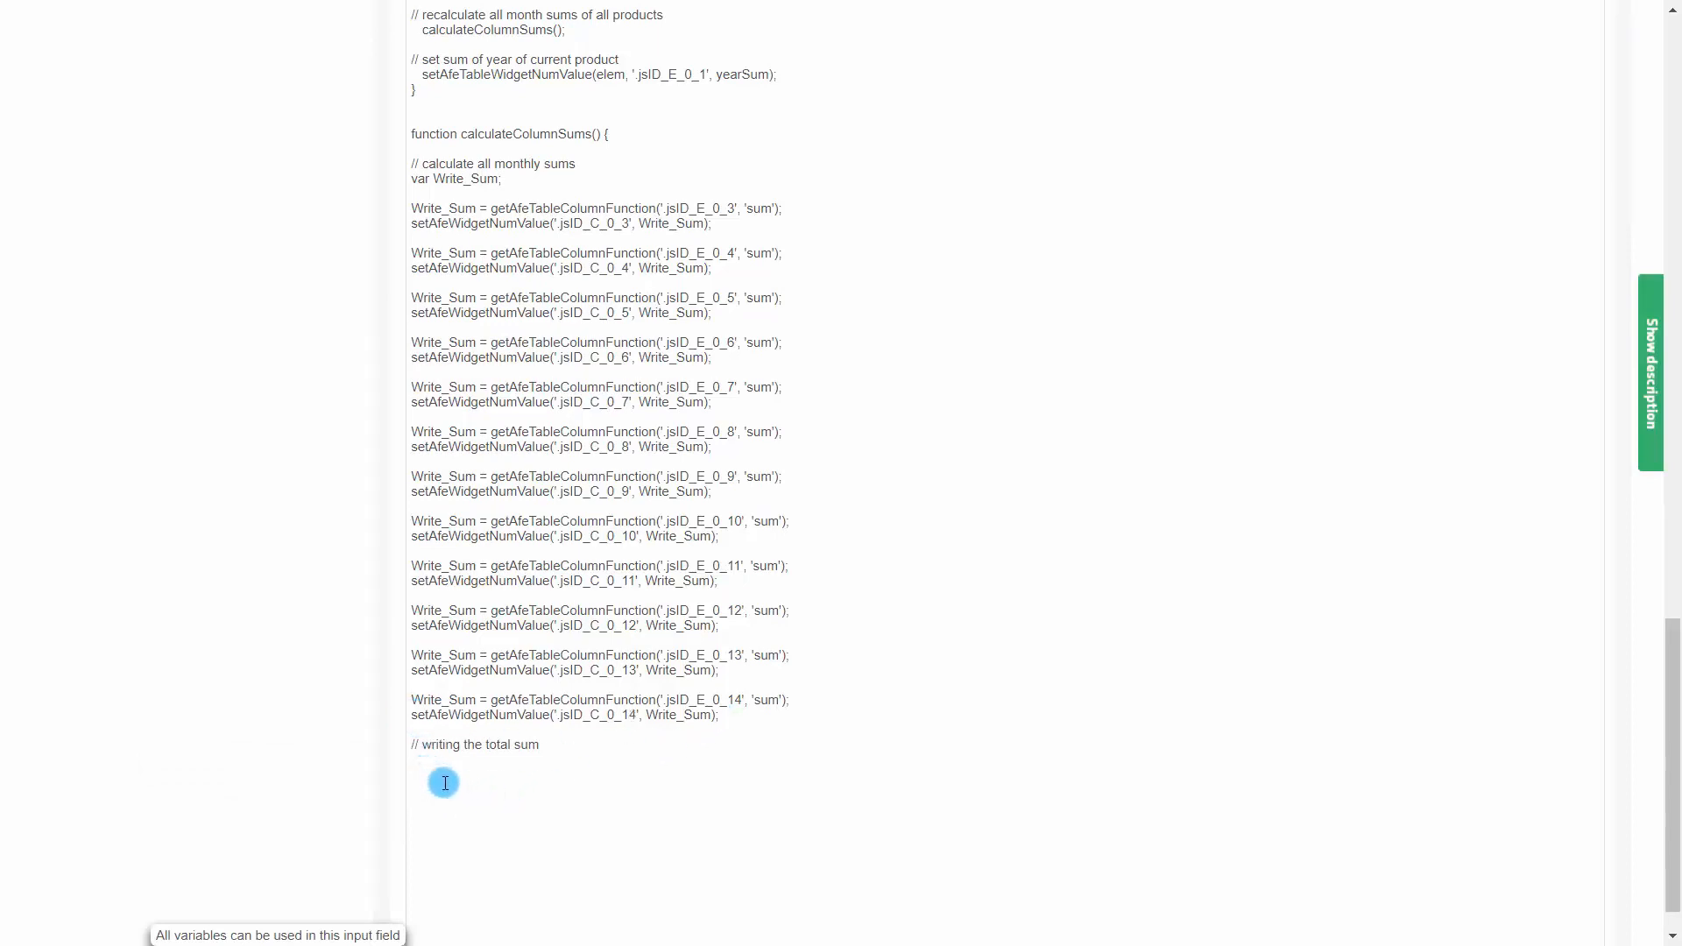
pyautogui.hotkey('ctrl', 'v')
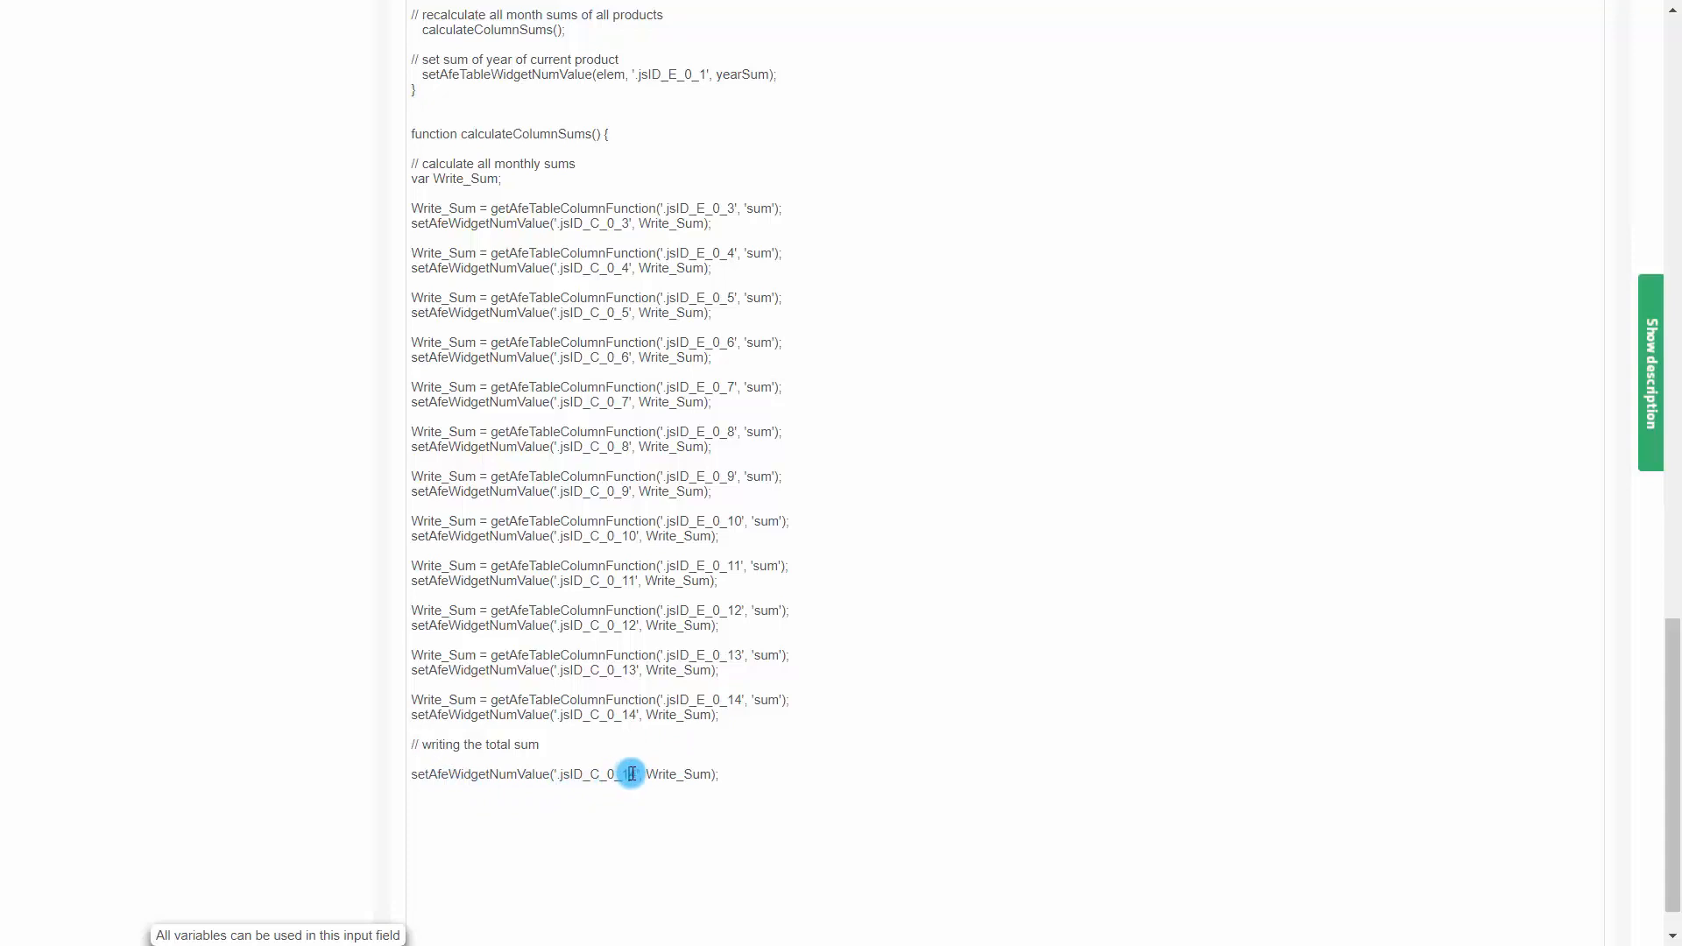
pyautogui.press('Delete')
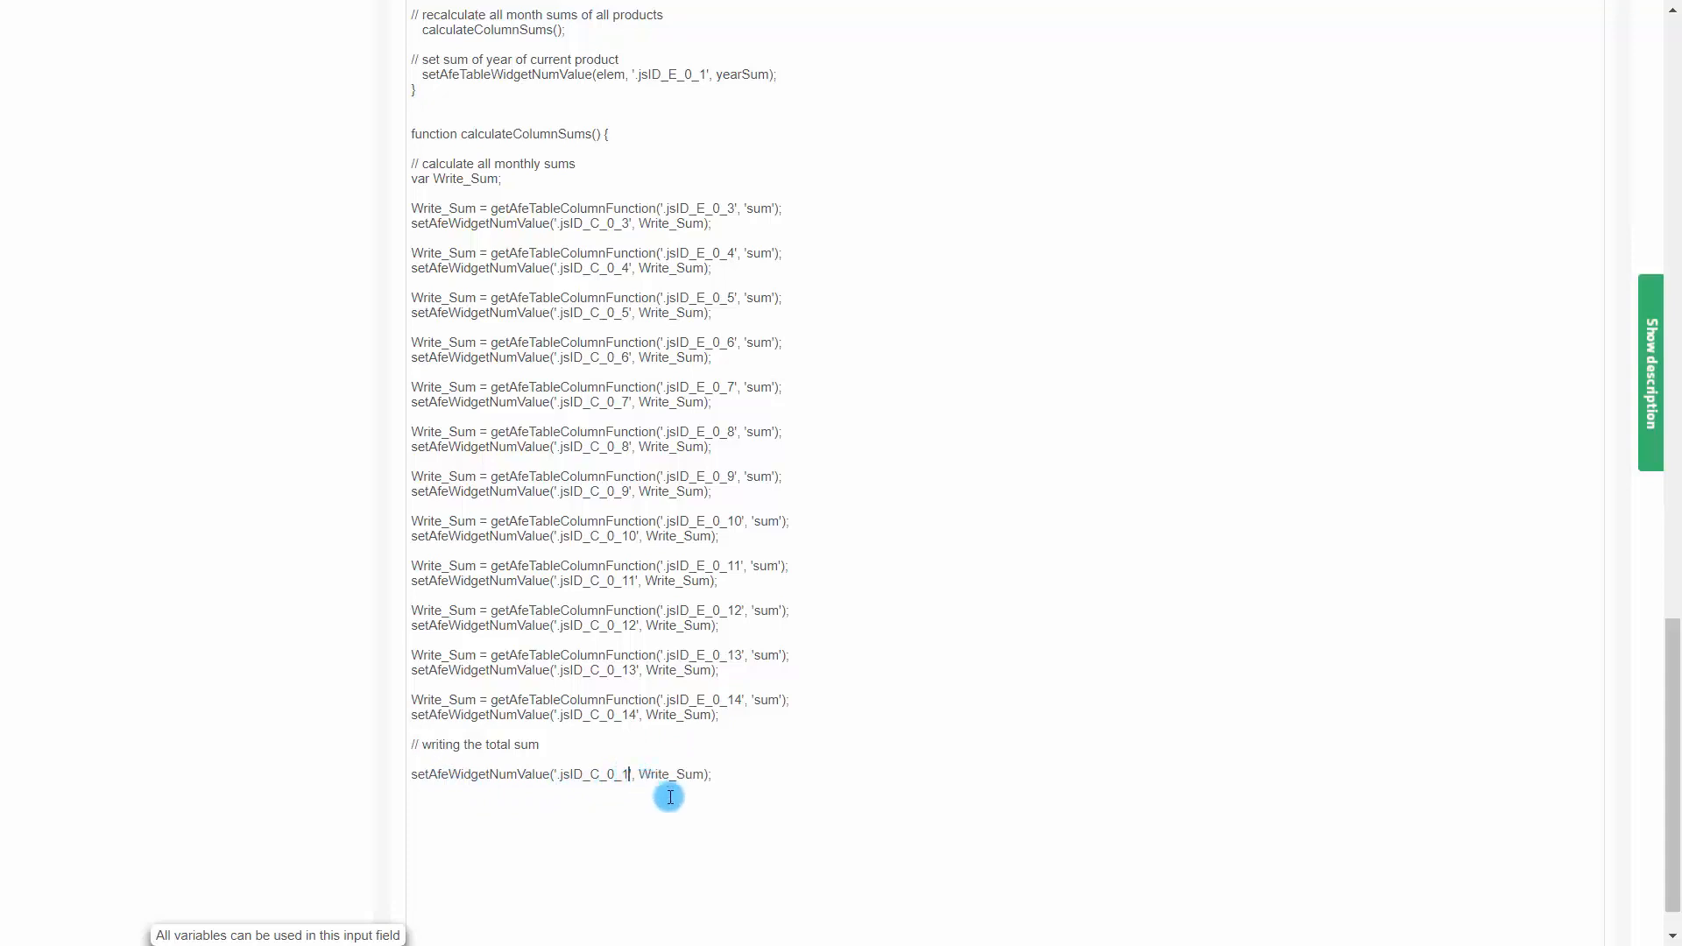
pyautogui.doubleClick(654, 774)
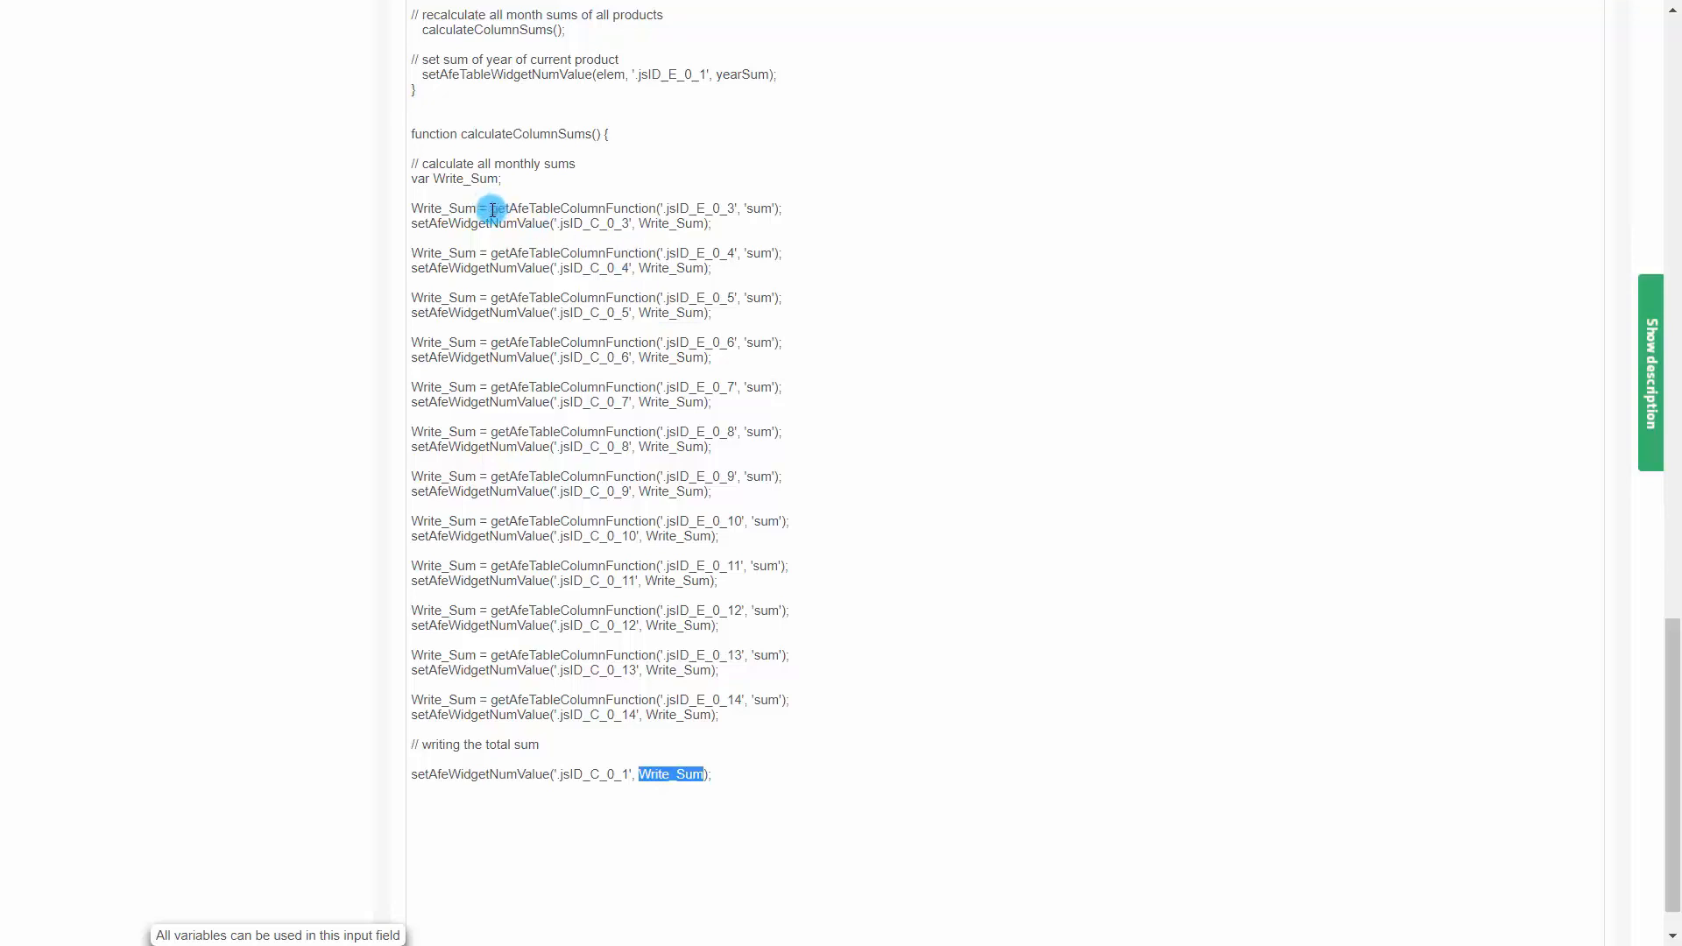
pyautogui.moveTo(490, 209); pyautogui.dragTo(780, 209)
pyautogui.hotkey('ctrl', 'c')
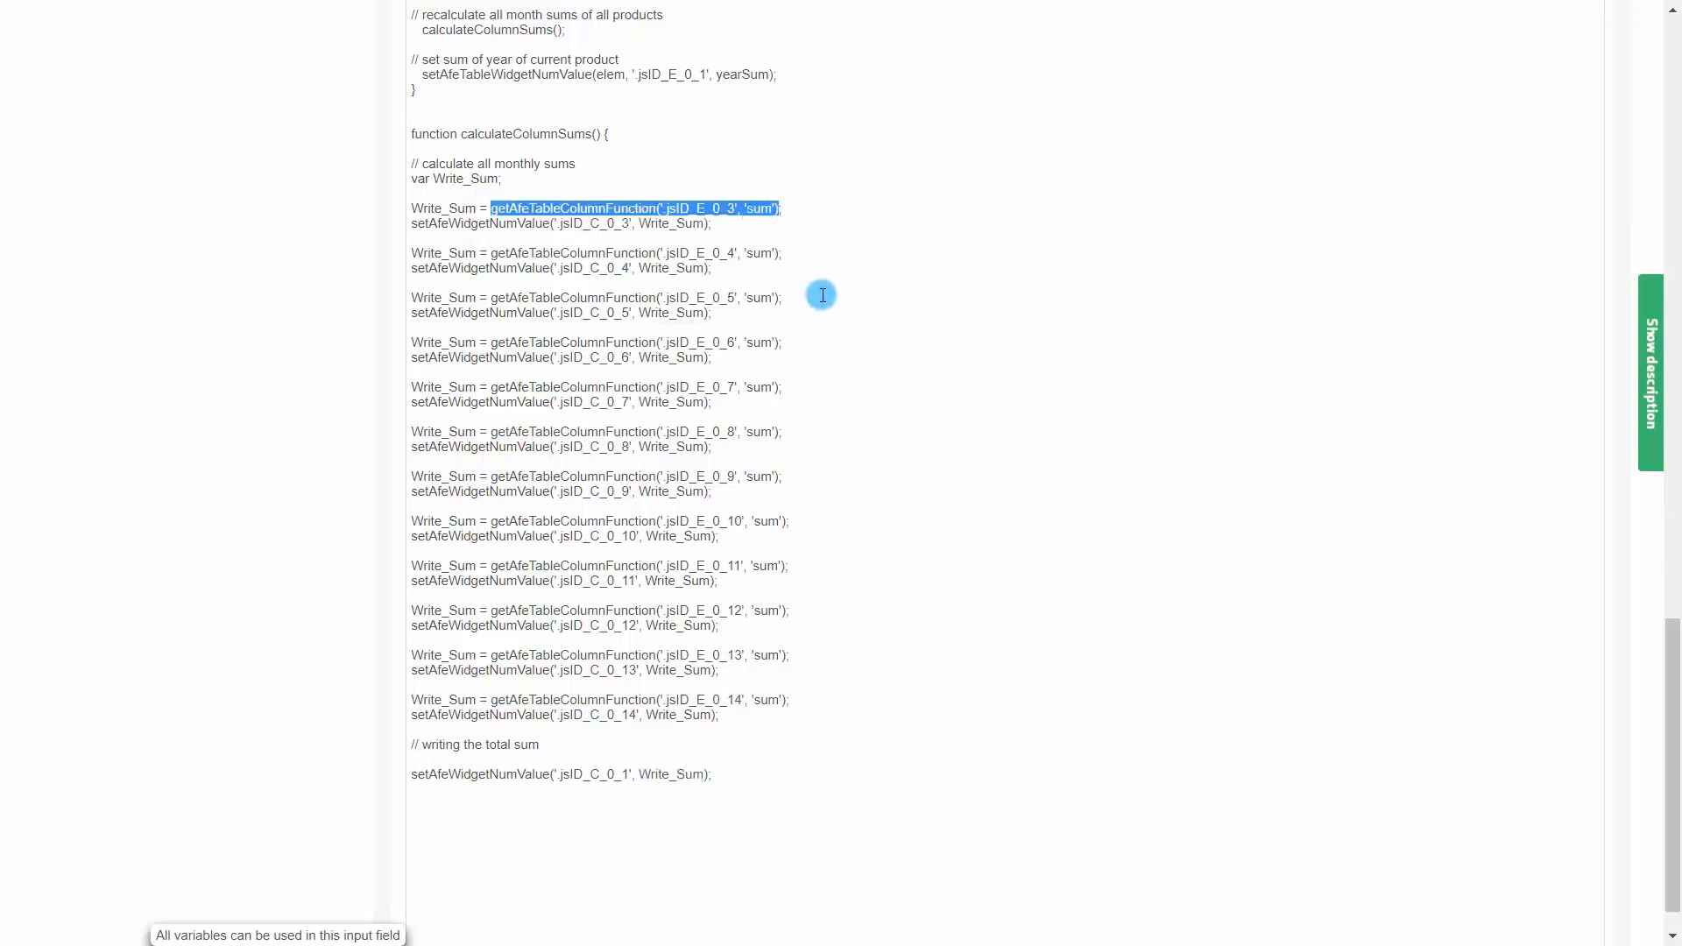
pyautogui.doubleClick(656, 775)
pyautogui.hotkey('ctrl', 'v')
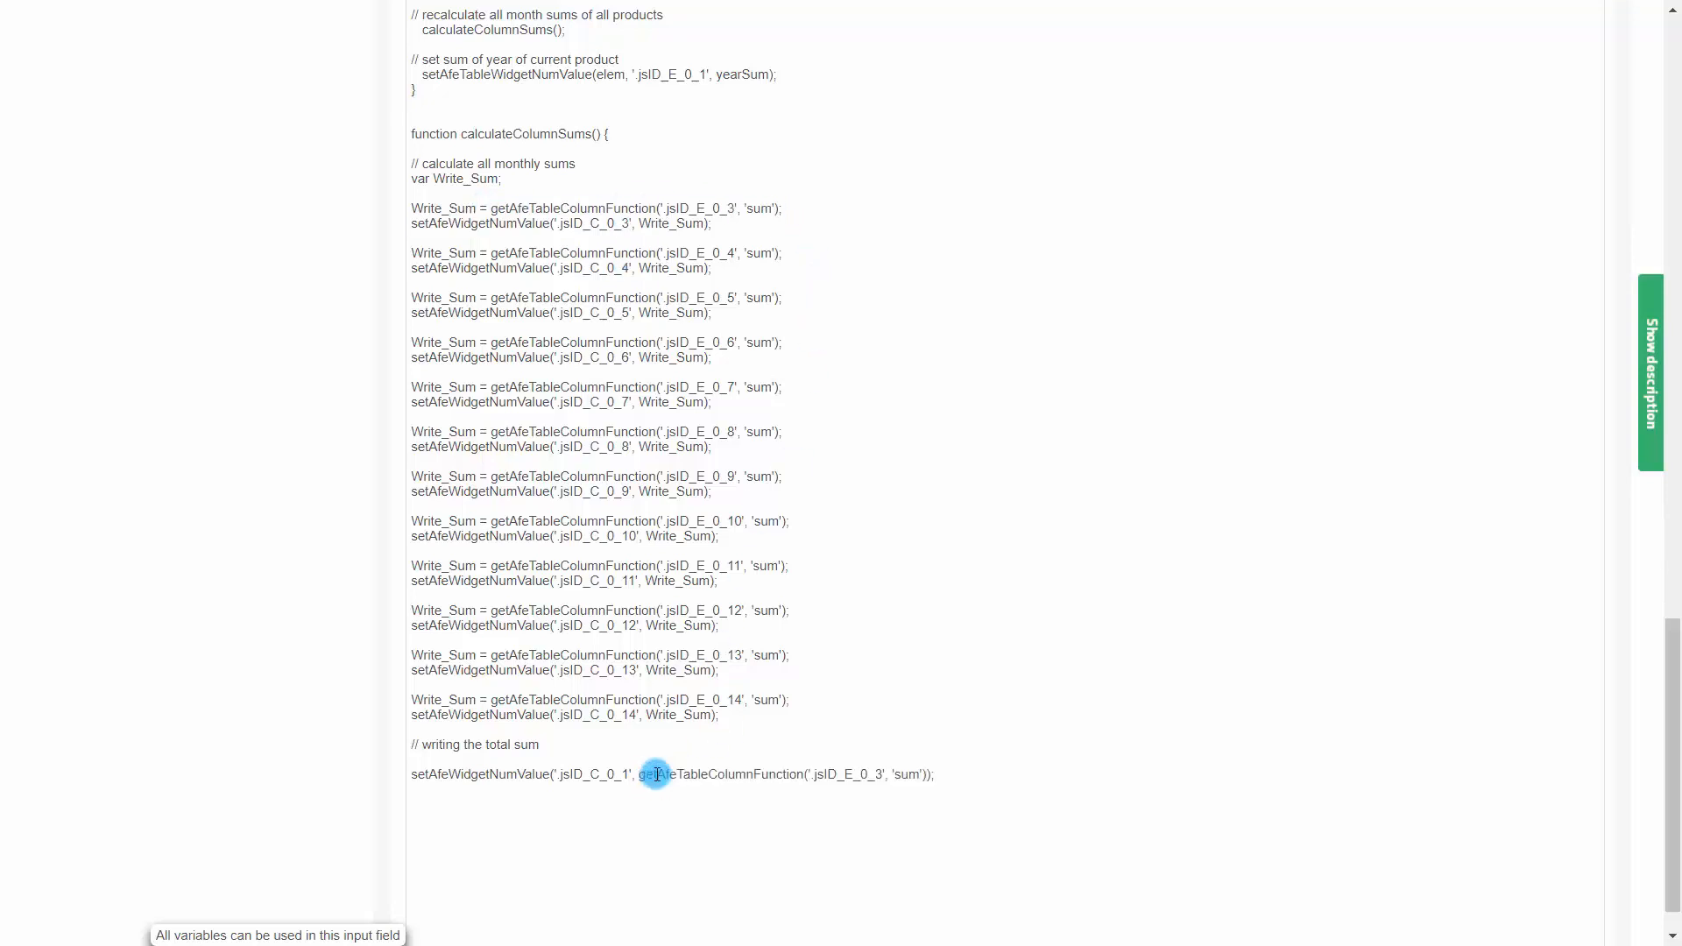
# Append +getAfeTableColumnFunction terms for columns '.jsID_E_0_4' through '.jsID_E_0_14' with 'sum', then close calculateColumnSums
pyautogui.press('Return')
pyautogui.write('+')
pyautogui.hotkey('ctrl', 'v')
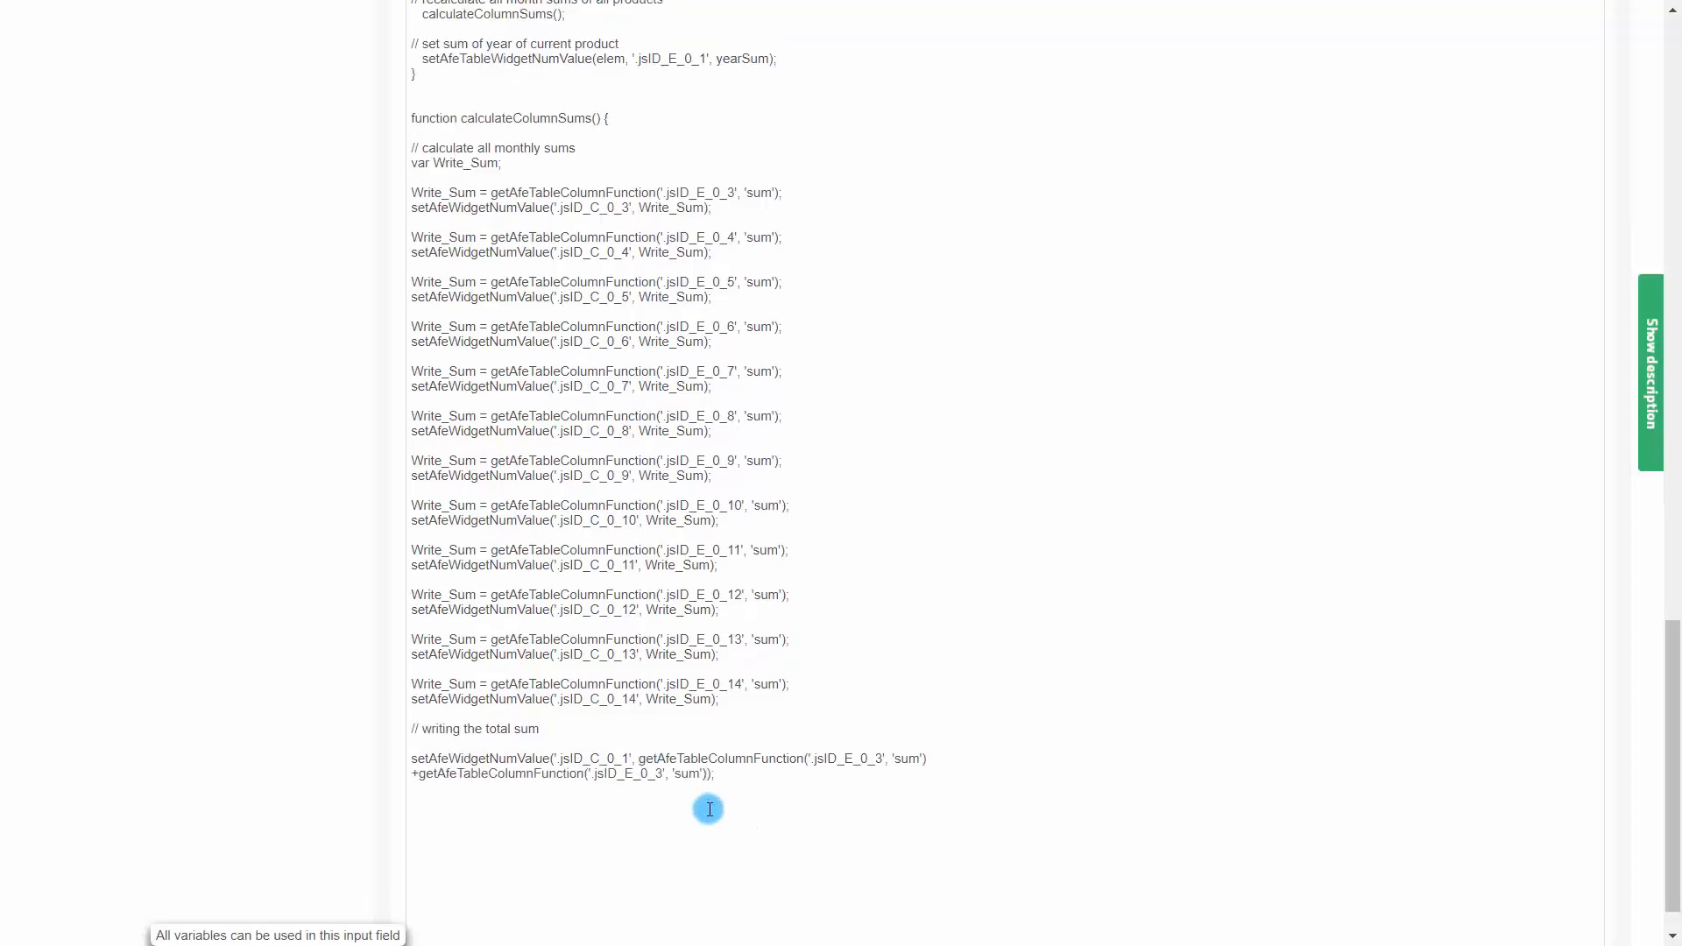
pyautogui.press('Return')
pyautogui.press('Return')
pyautogui.press('Return')
pyautogui.press('Return')
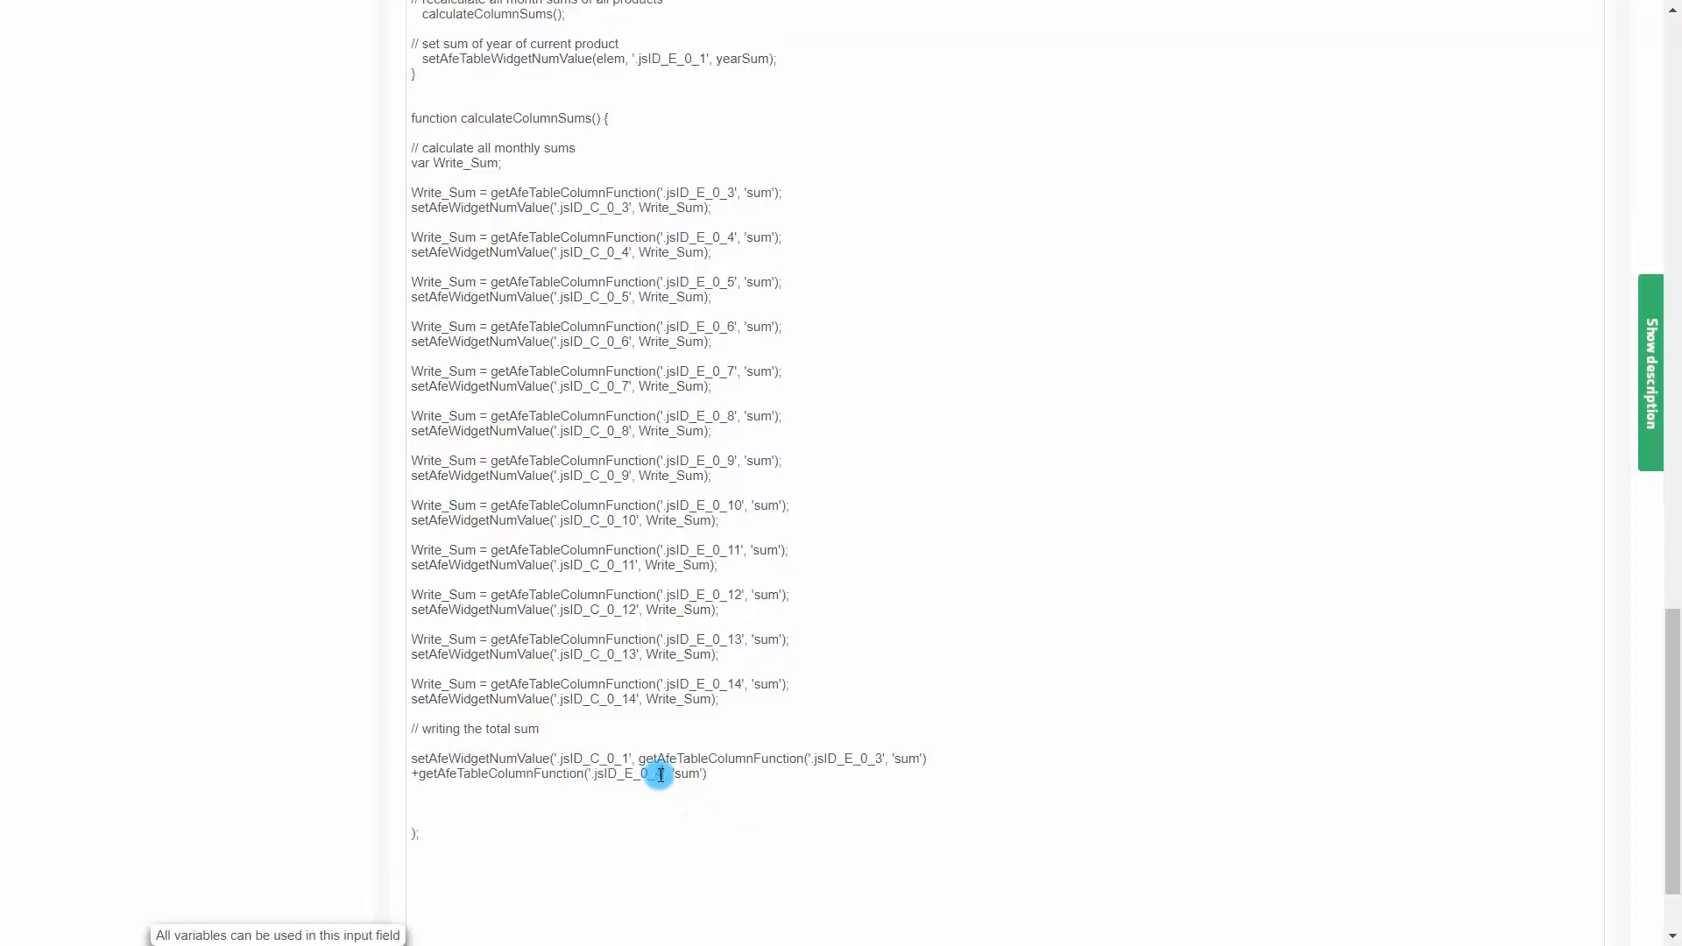
pyautogui.click(720, 772)
pyautogui.press('Return')
pyautogui.write('+')
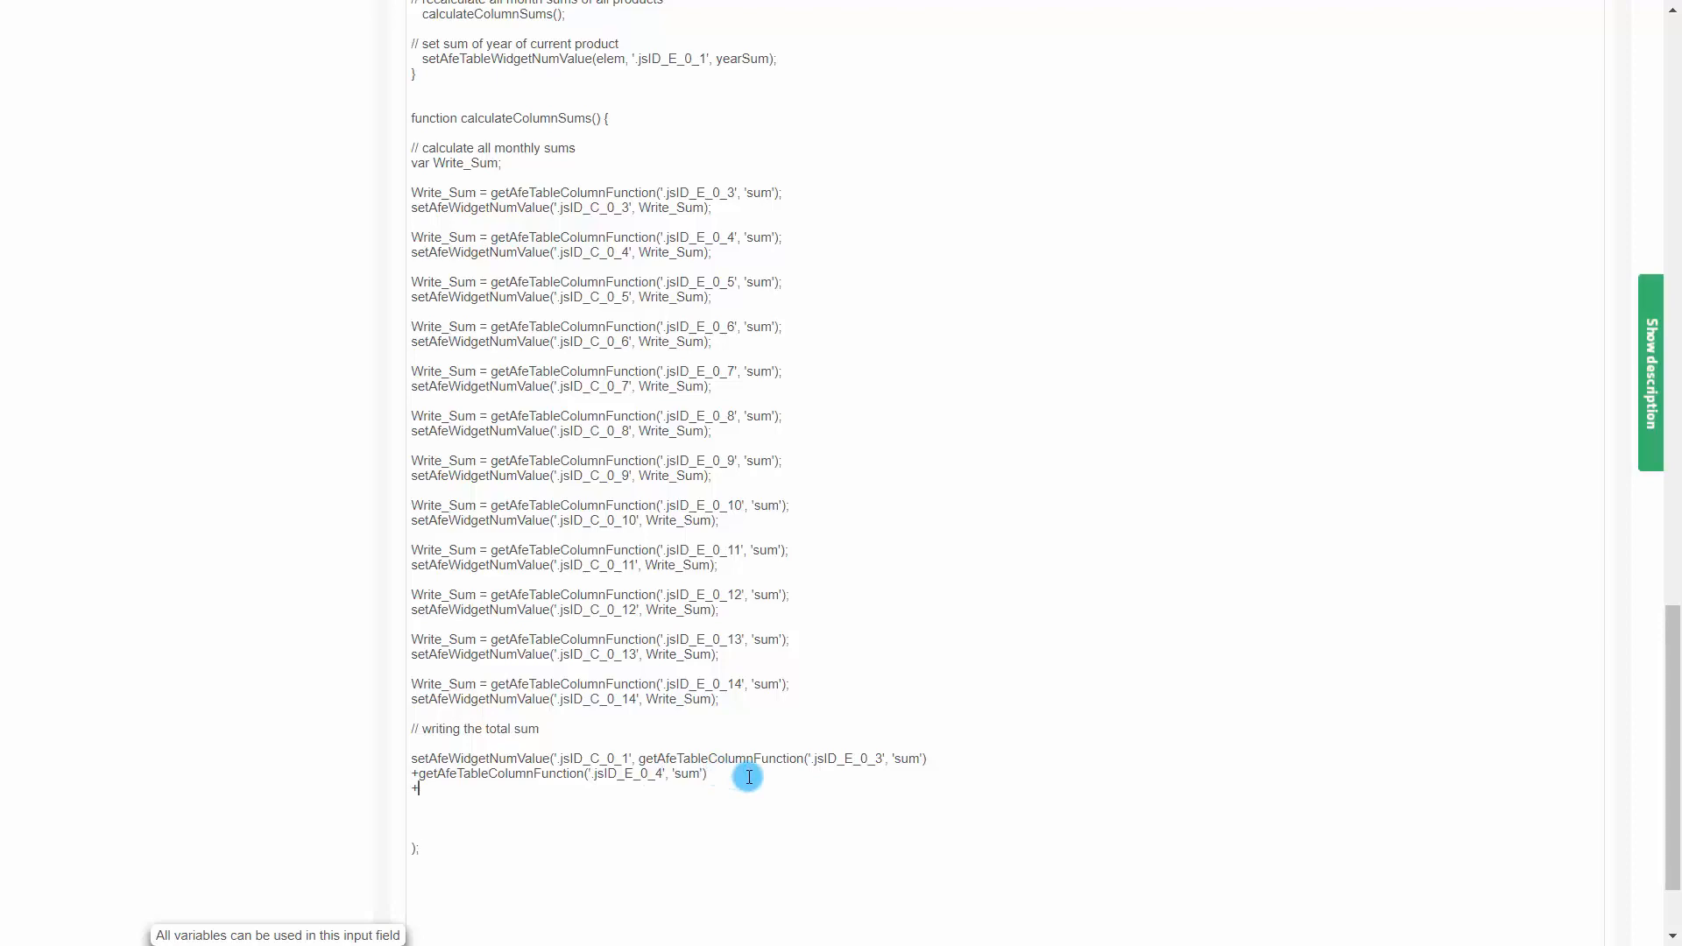
pyautogui.write("getAfeTableColumnFunction('.jsID_E_0_4', 'sum')")
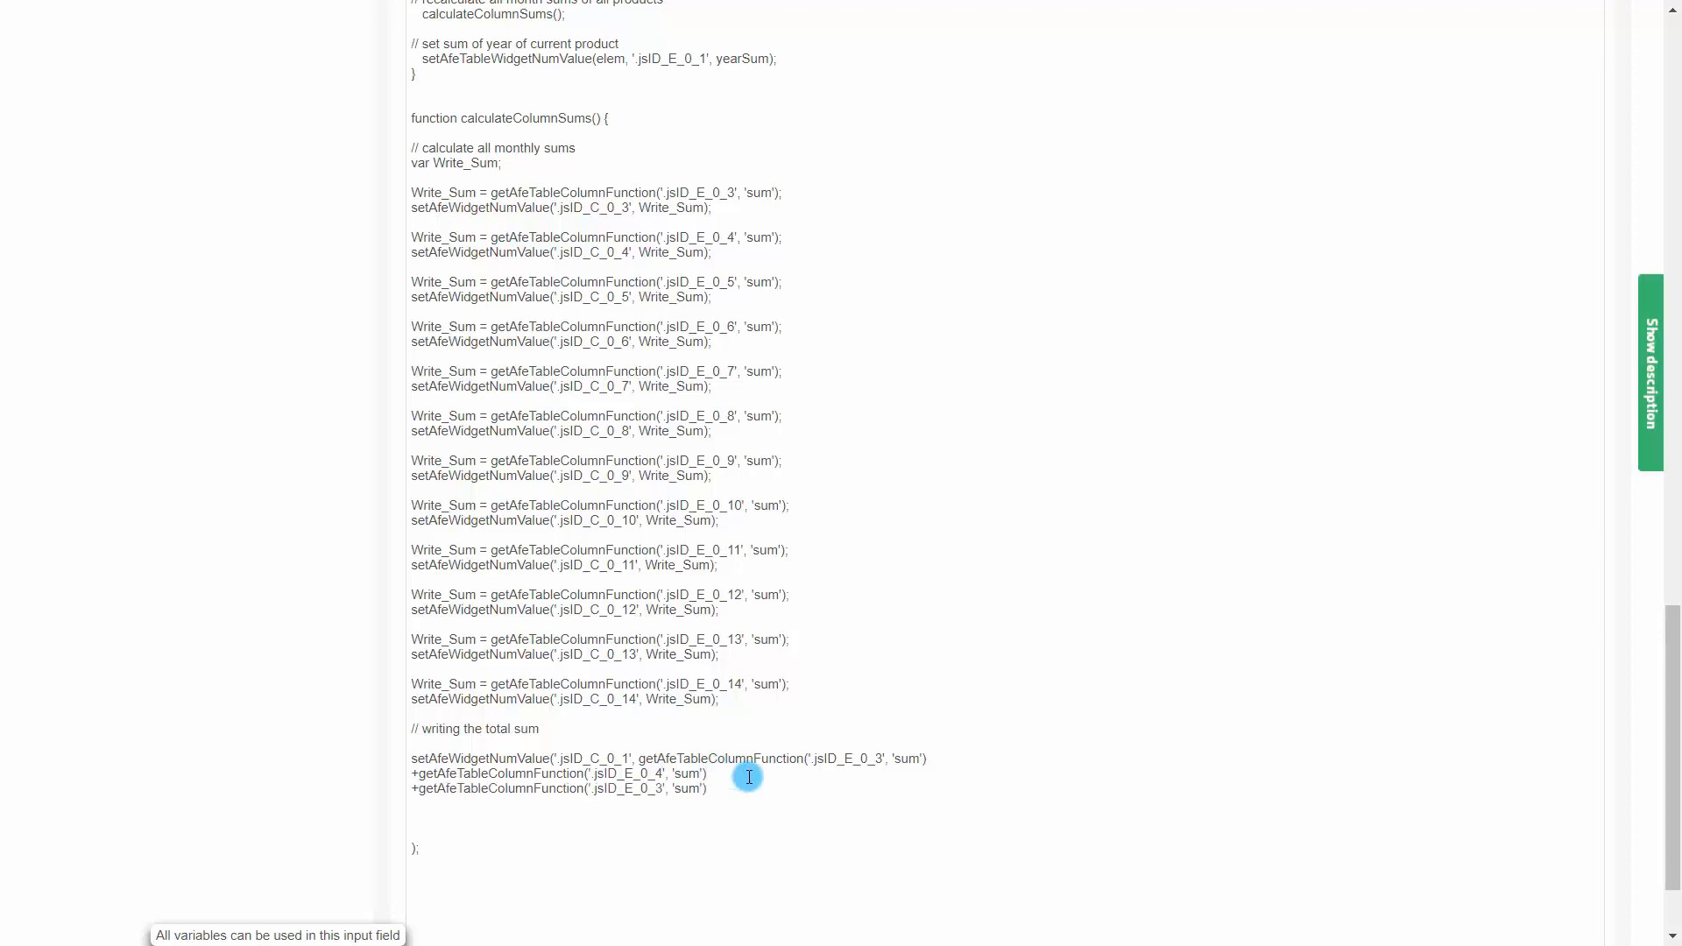
pyautogui.click(659, 788)
pyautogui.press('BackSpace')
pyautogui.write('5')
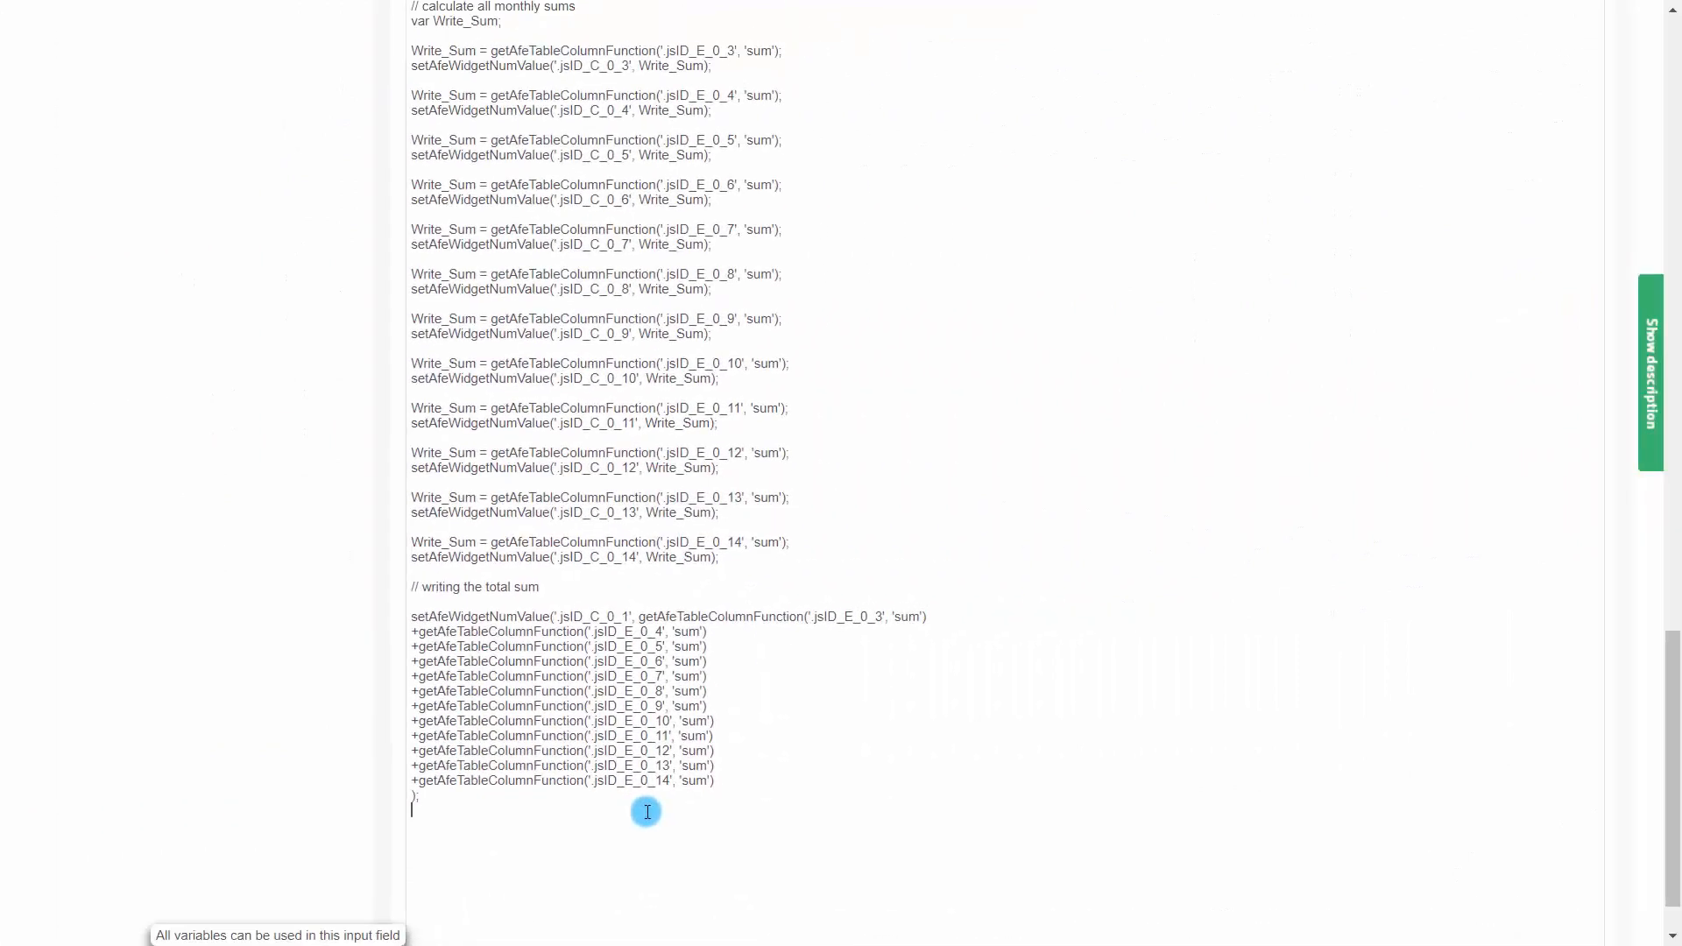
pyautogui.write('}')
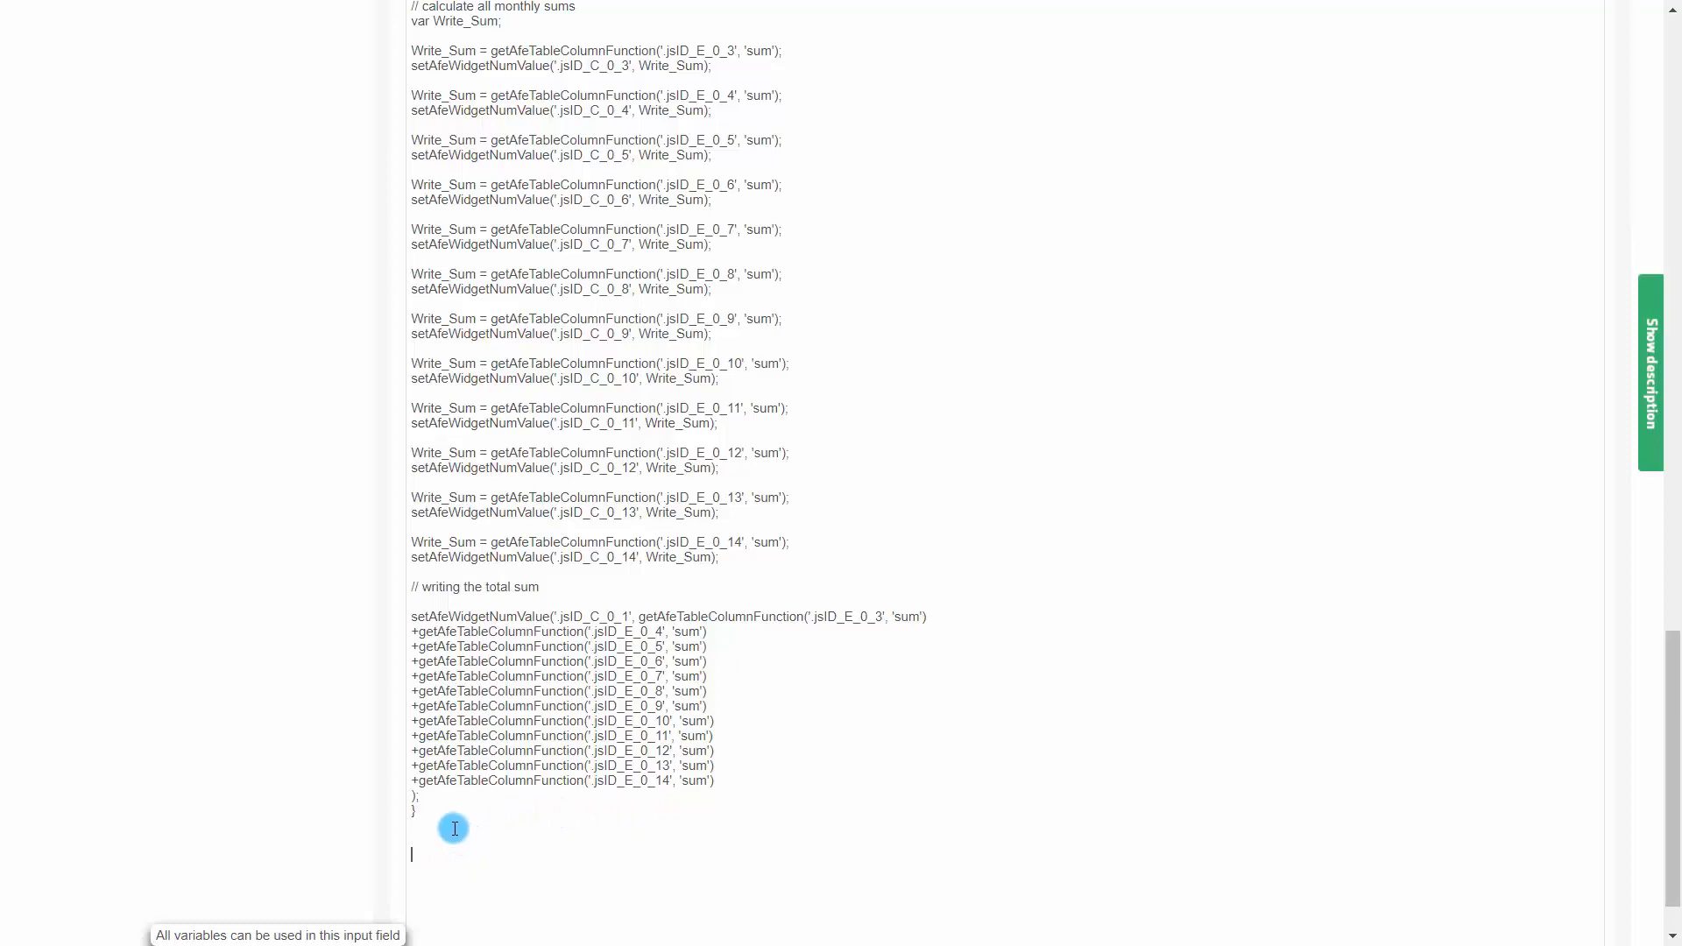
# Write function onAfeFormReload() running calculateColumnSums(); inside $(document).ready(function(){ ... })
pyautogui.write('function onAfeFormRe')
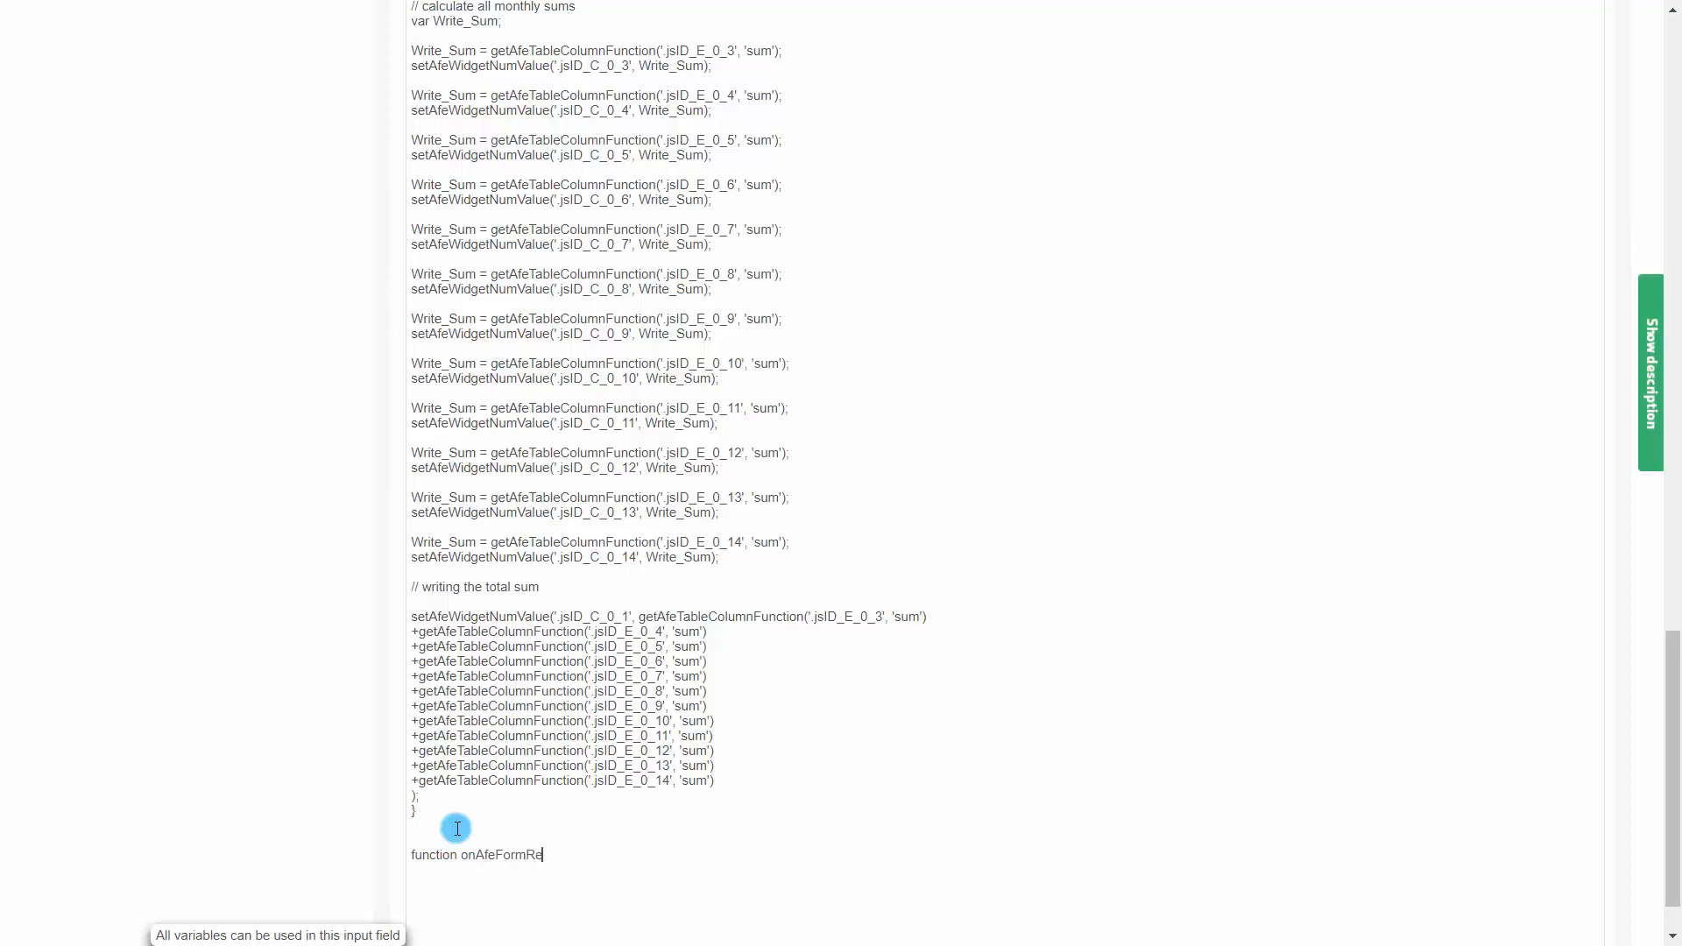
pyautogui.write('load')
pyautogui.write('()')
pyautogui.write('{   ')
pyautogui.write('$(document).ready')
pyautogui.write('(')
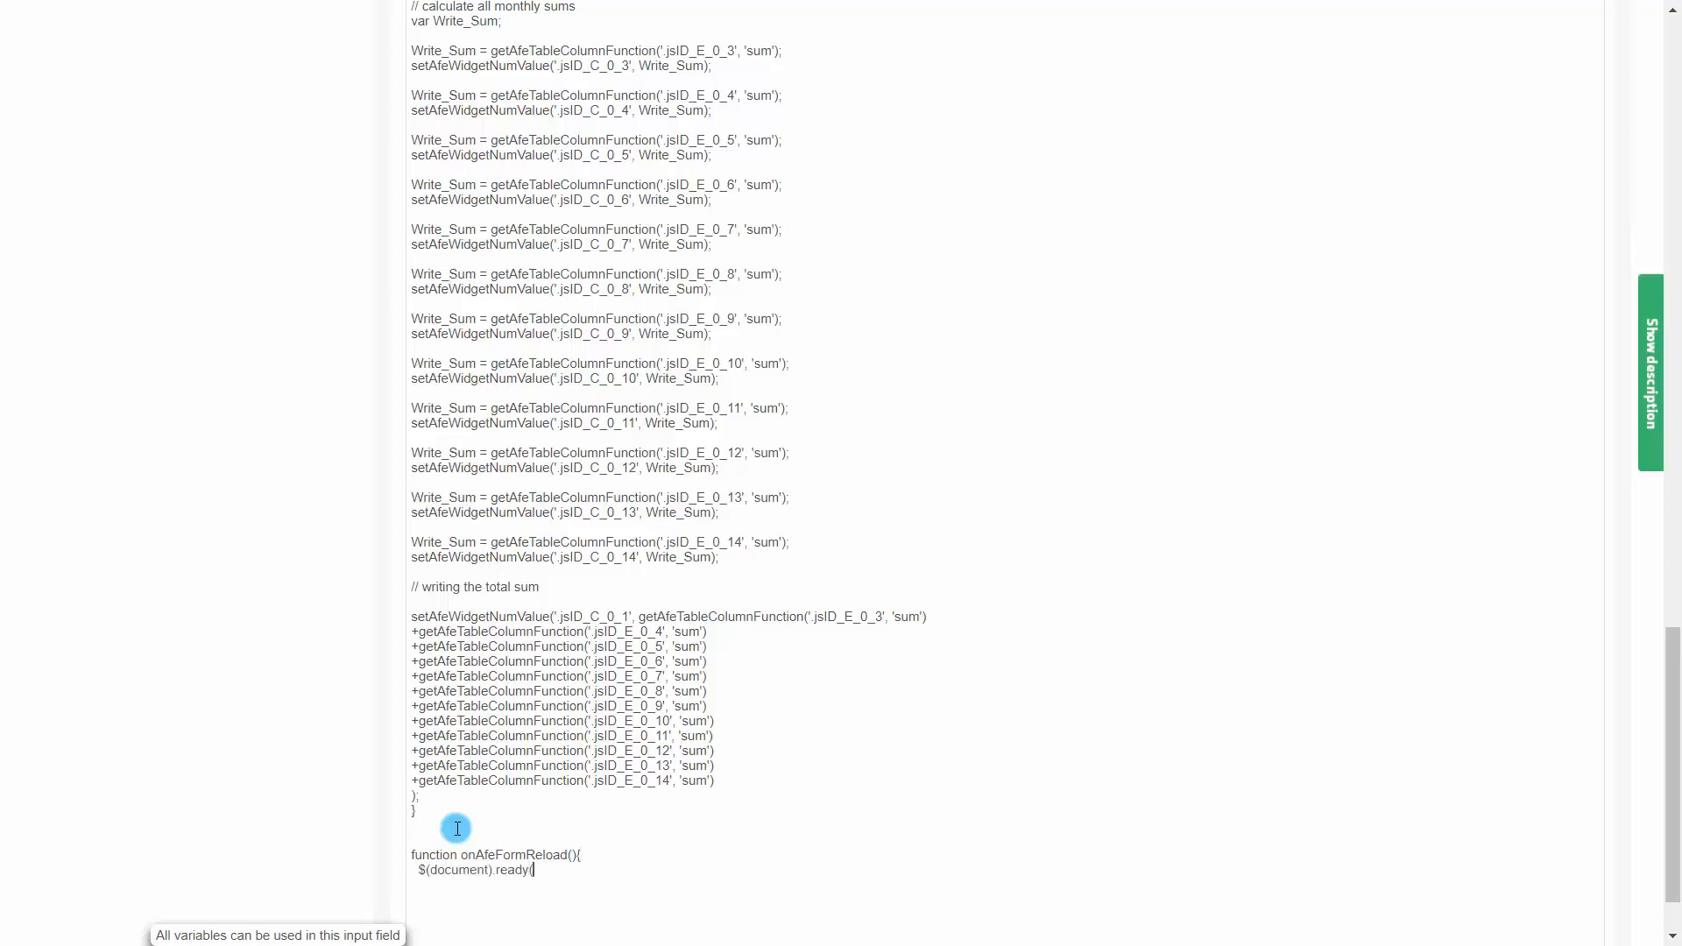
pyautogui.write('function(){   ')
pyautogui.write('calculateColumn')
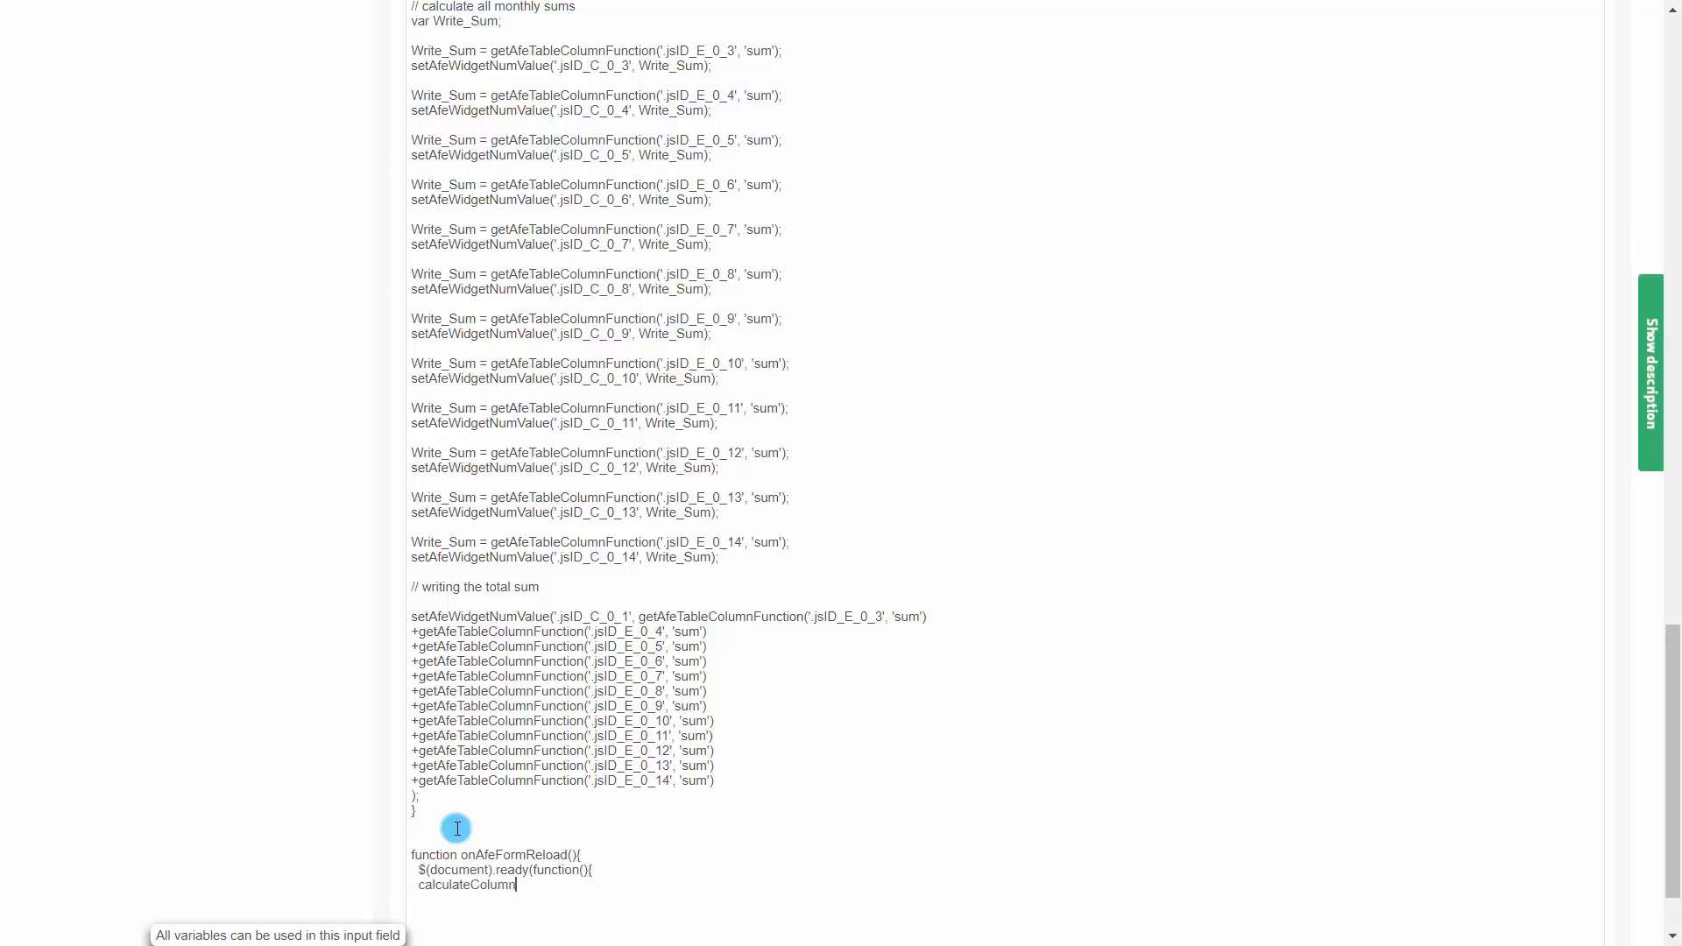
pyautogui.write('Sums();')
pyautogui.press('Return')
pyautogui.write('})')
pyautogui.press('Return')
pyautogui.write('}')
# In the running form, set the Bags New York year sum to 112,000.00 and leave the field
pyautogui.moveTo(1674, 760); pyautogui.dragTo(1532, 180)
pyautogui.click(58, 84)
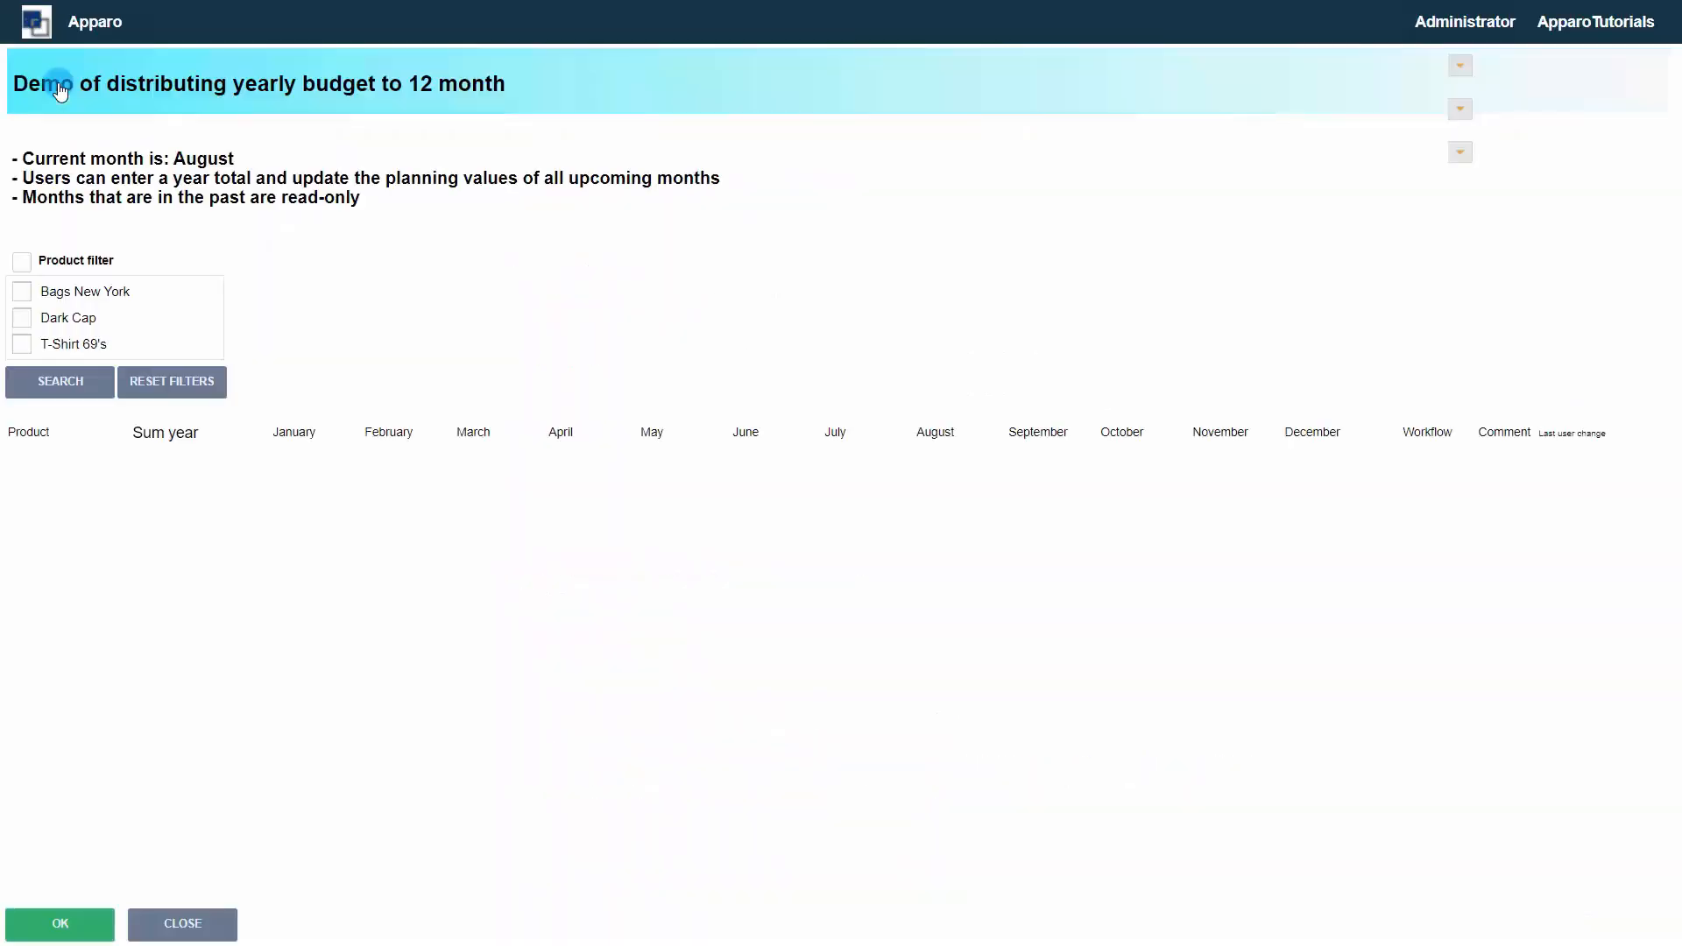
pyautogui.click(150, 489)
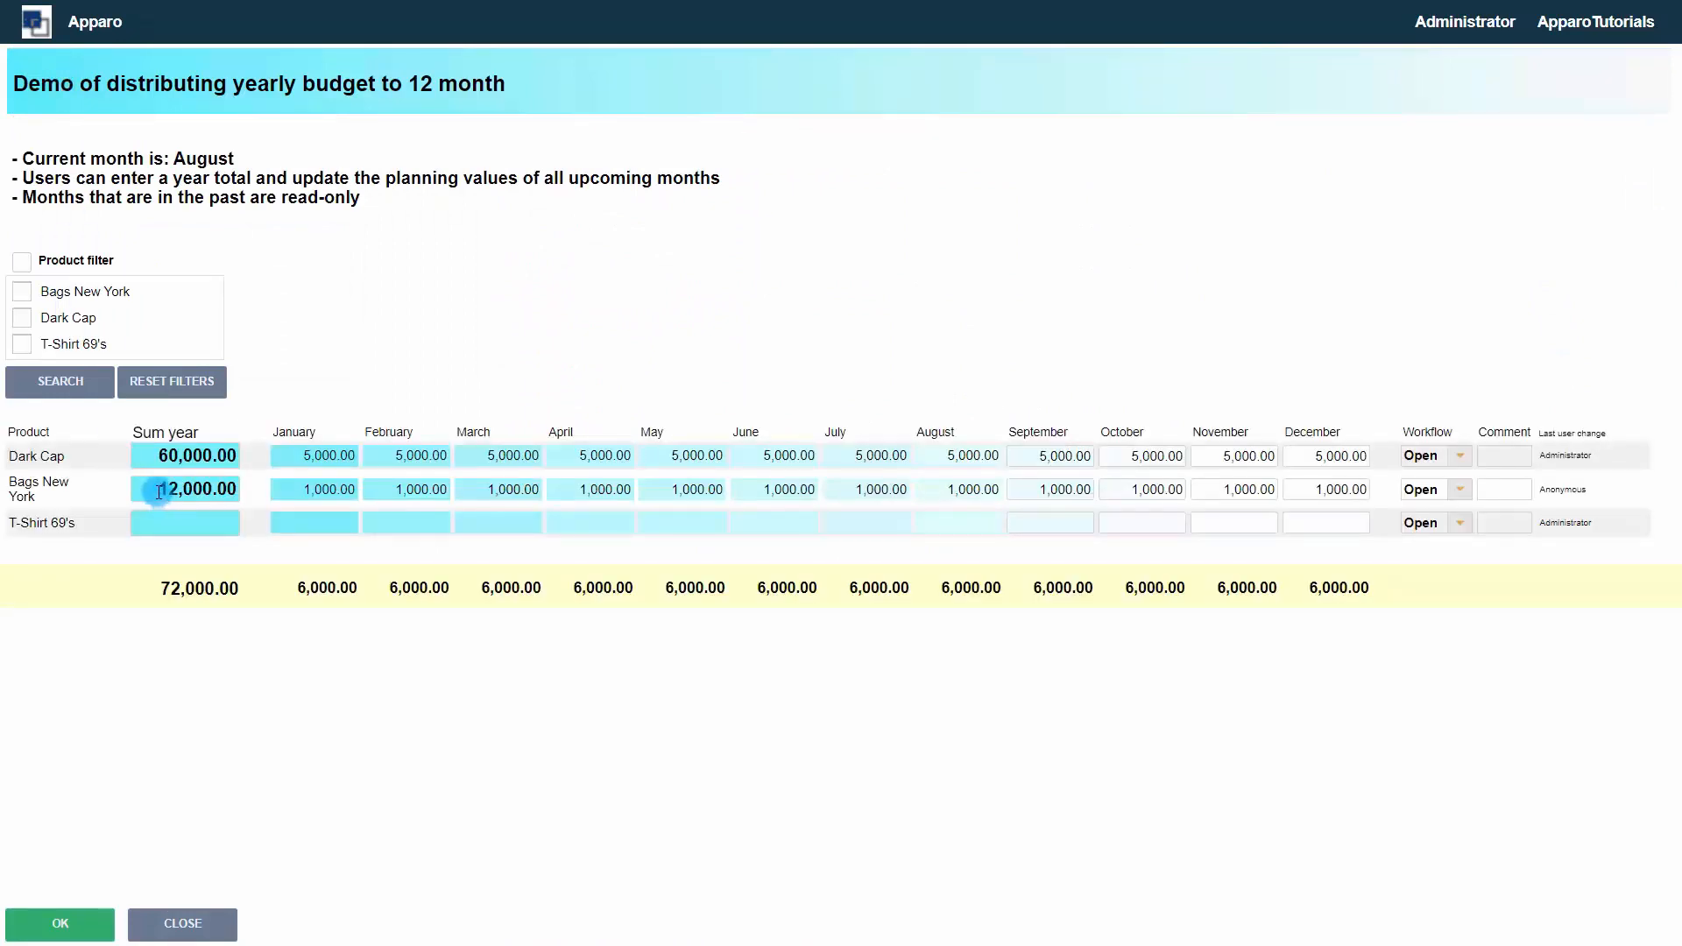
pyautogui.write('1')
pyautogui.click(150, 520)
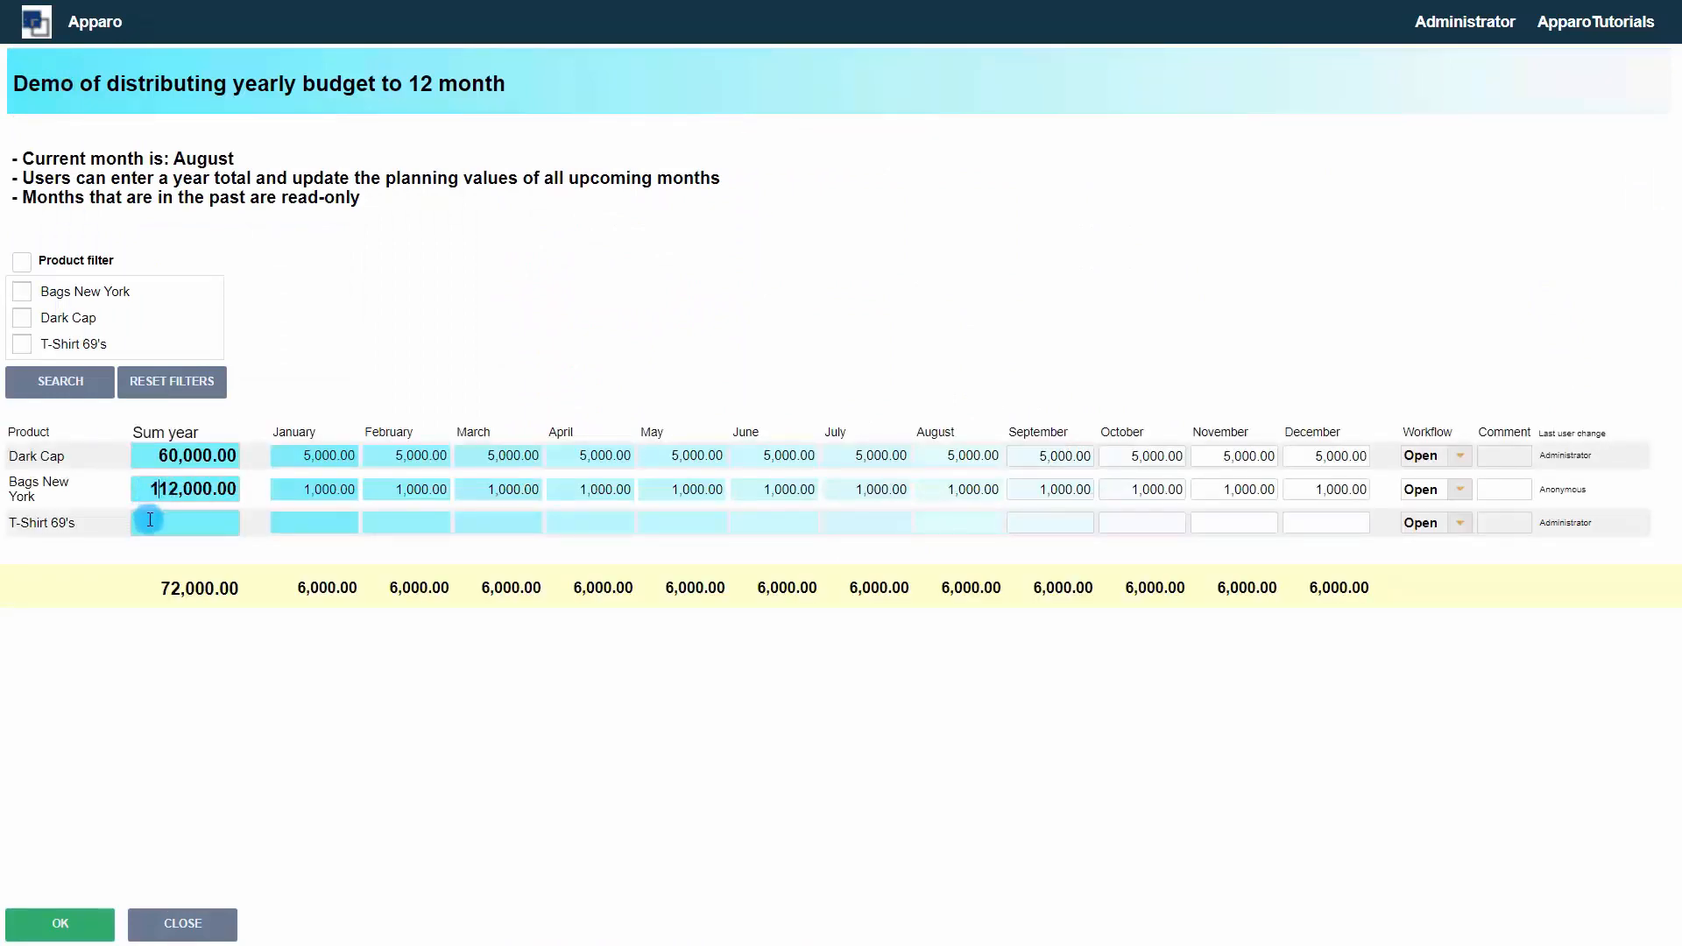